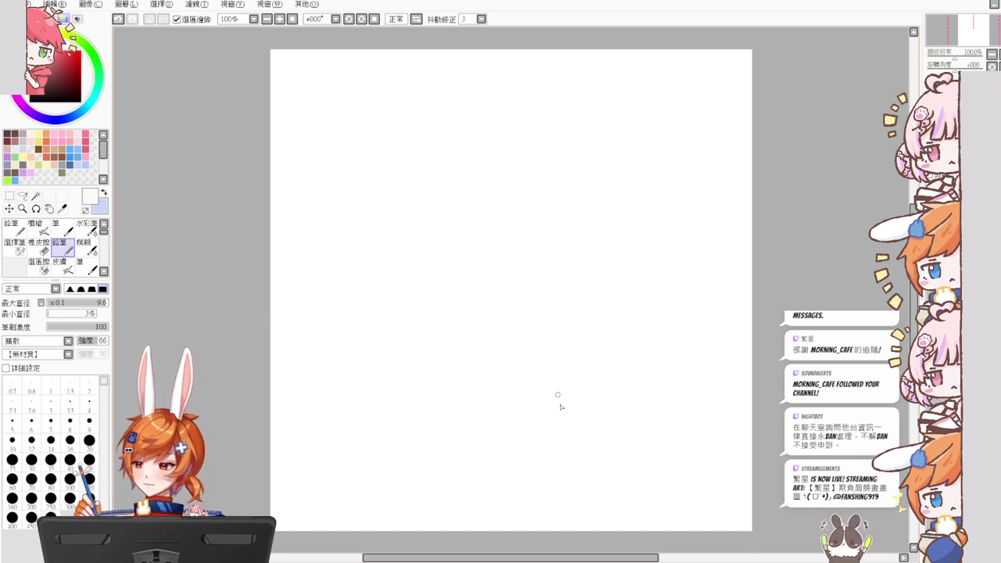
pyautogui.moveTo(559, 402); pyautogui.dragTo(580, 382)
pyautogui.moveTo(498, 192); pyautogui.dragTo(470, 297)
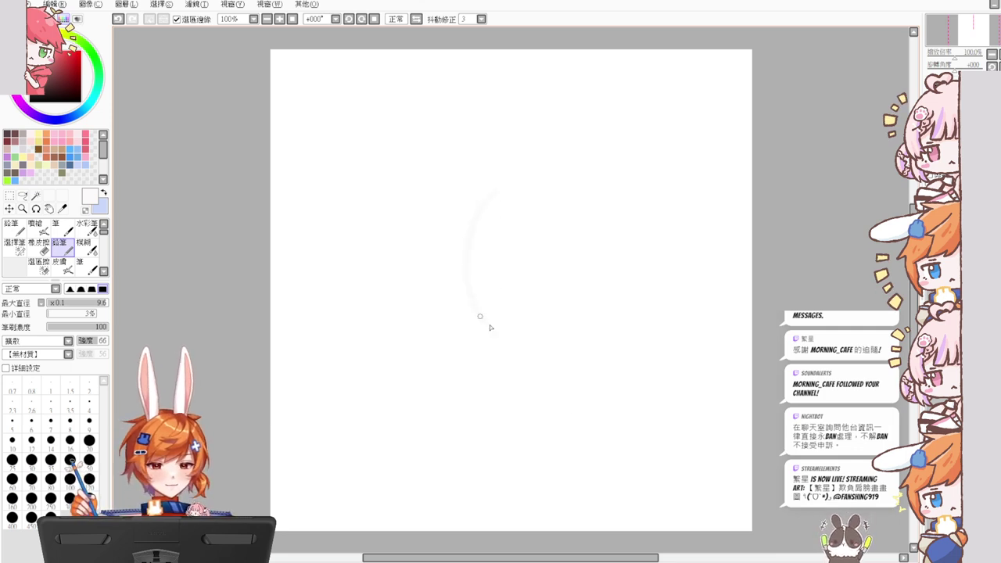
pyautogui.hotkey('ctrl', 'z')
# Step: Pick the dark brown swatch as drawing colour and set the pencil's maximum diameter to 11.4
pyautogui.click(15, 135)
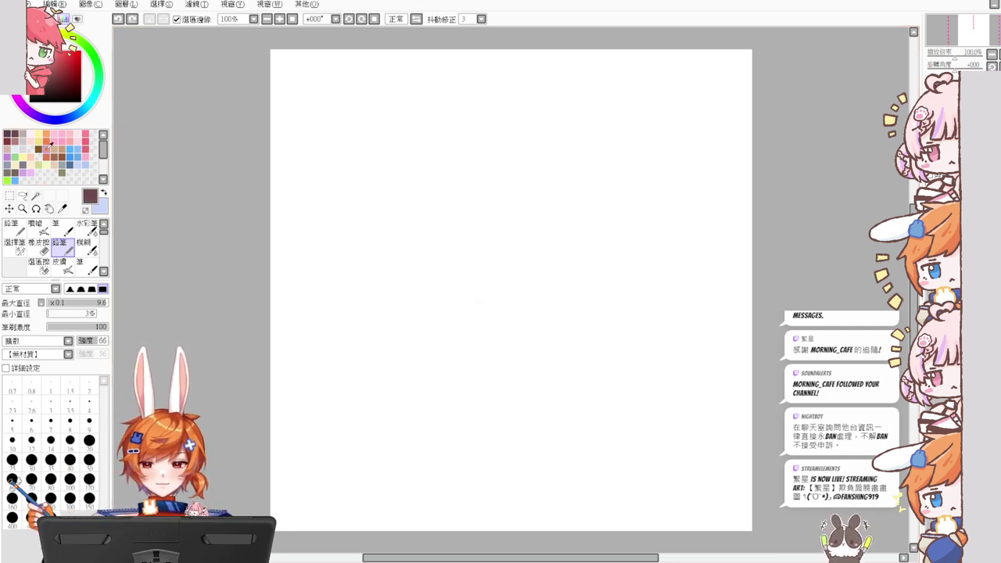
pyautogui.moveTo(490, 307); pyautogui.dragTo(495, 309)
pyautogui.moveTo(485, 236); pyautogui.dragTo(499, 391)
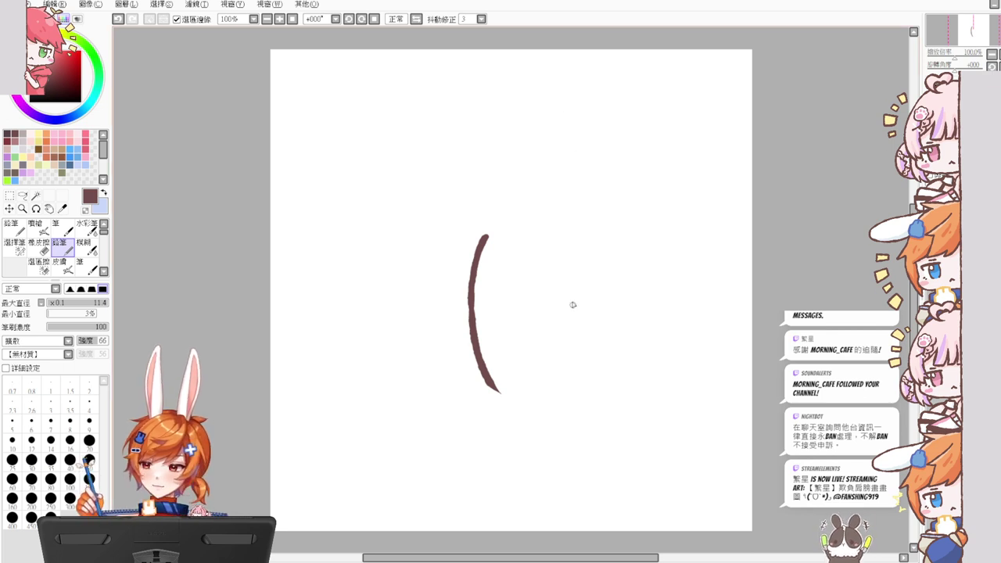
pyautogui.moveTo(568, 277)
pyautogui.mouseDown()
pyautogui.moveTo(563, 232)
pyautogui.moveTo(547, 367)
pyautogui.moveTo(594, 316)
pyautogui.moveTo(436, 264)
pyautogui.moveTo(606, 344)
pyautogui.mouseUp()
pyautogui.hotkey('ctrl', 'z')
pyautogui.hotkey('ctrl', 'z')
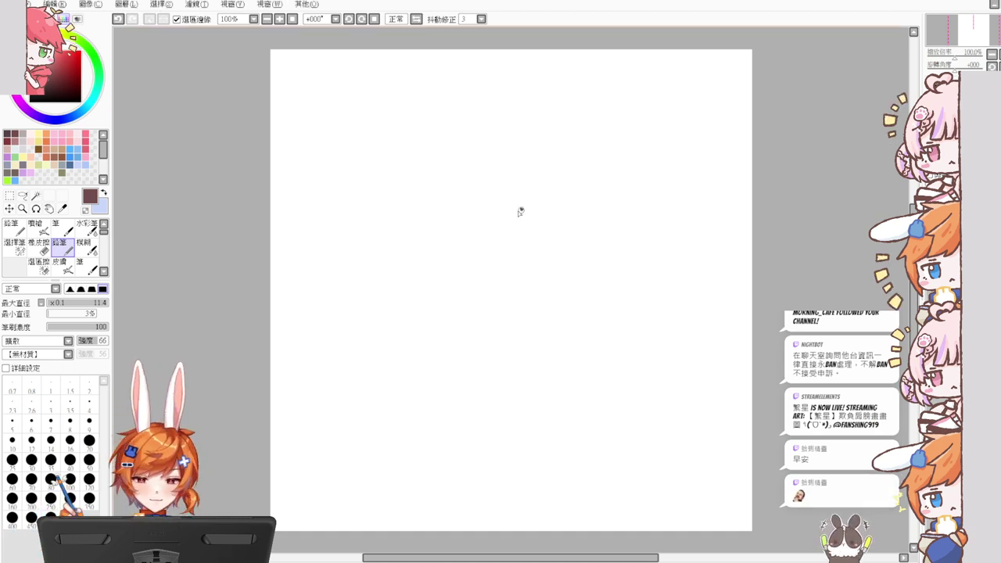
pyautogui.hotkey('ctrl', 'z')
pyautogui.moveTo(482, 169)
pyautogui.mouseDown()
pyautogui.moveTo(500, 259)
pyautogui.moveTo(509, 235)
pyautogui.mouseUp()
pyautogui.hotkey('ctrl', 'z')
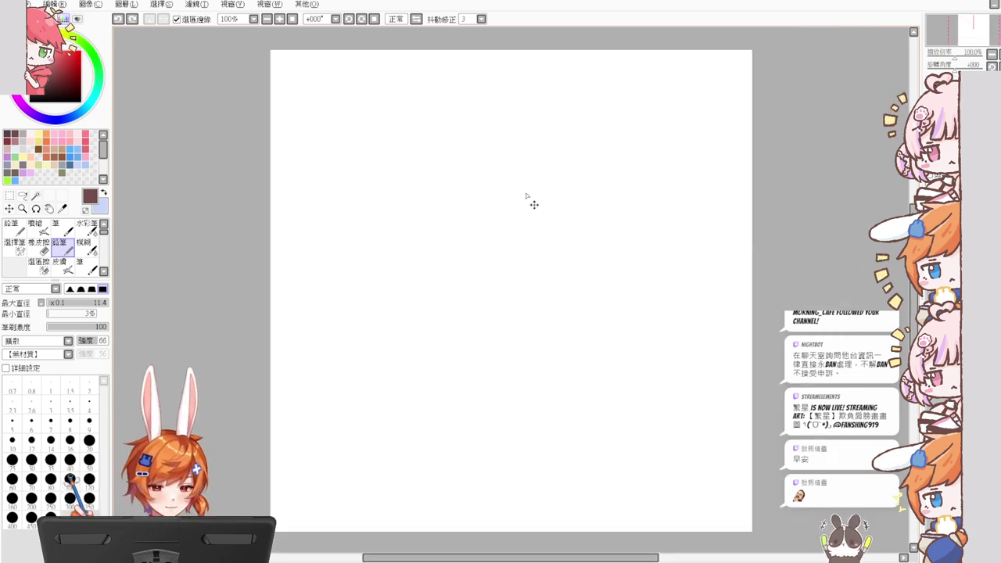
pyautogui.moveTo(459, 234); pyautogui.dragTo(454, 317)
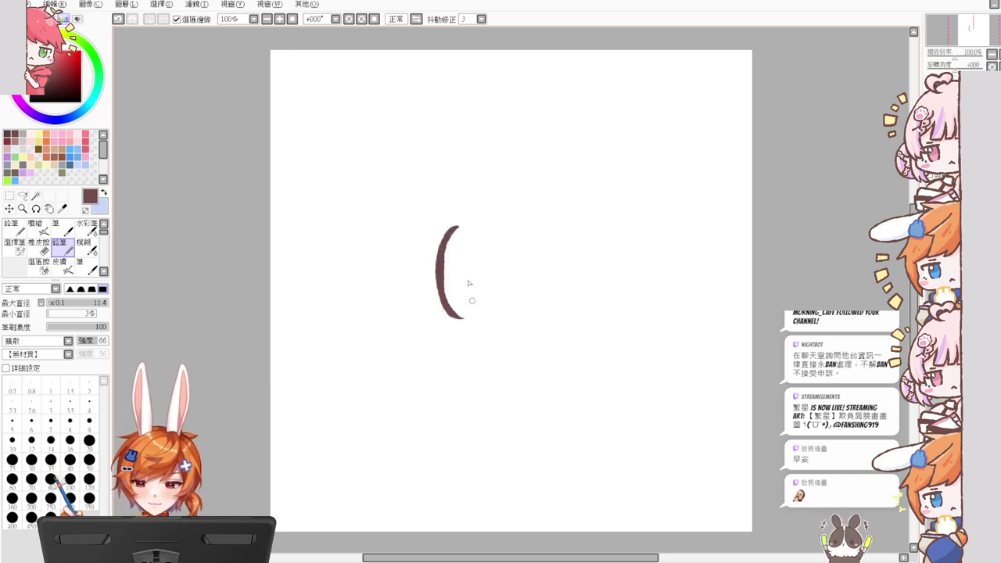
pyautogui.hotkey('ctrl', 'z')
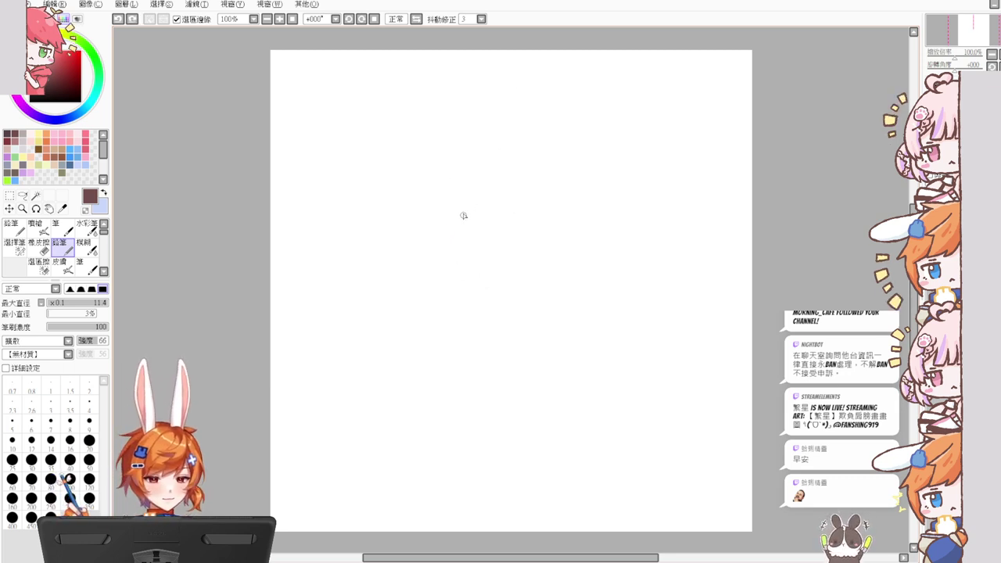
pyautogui.moveTo(460, 191)
pyautogui.mouseDown()
pyautogui.moveTo(451, 252)
pyautogui.moveTo(479, 256)
pyautogui.moveTo(452, 208)
pyautogui.moveTo(479, 276)
pyautogui.mouseUp()
pyautogui.hotkey('ctrl', 'z')
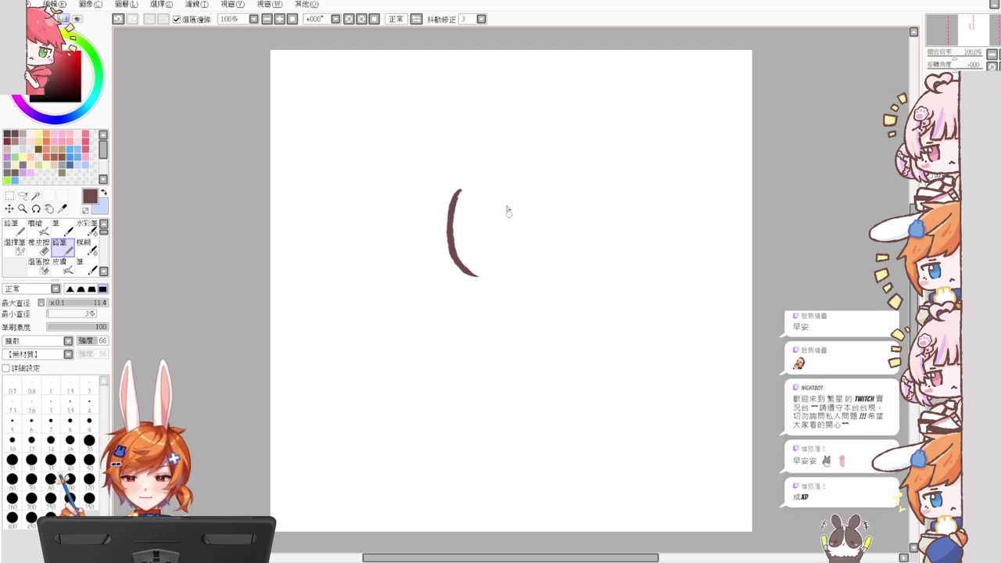
pyautogui.hotkey('ctrl', 'z')
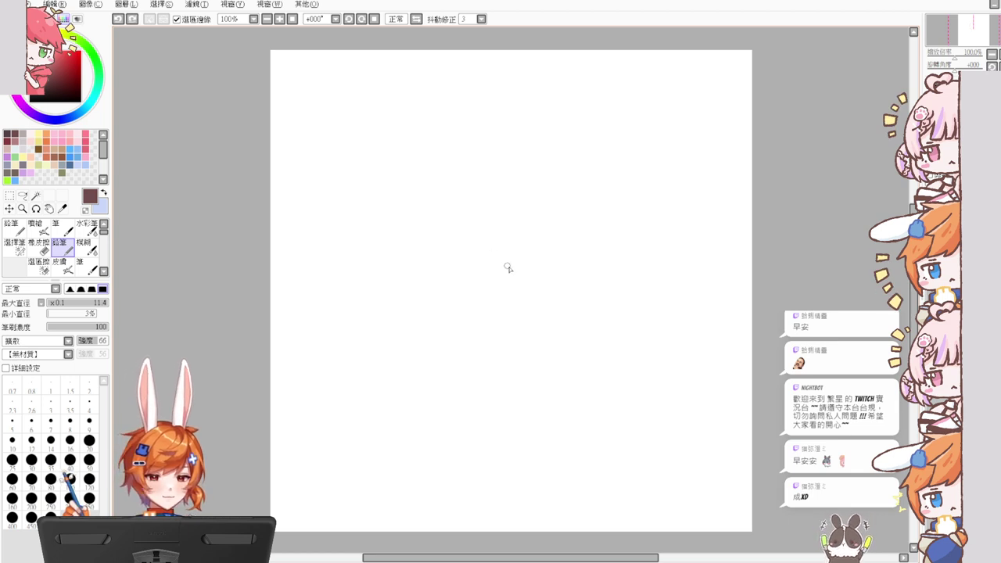
pyautogui.moveTo(511, 235)
pyautogui.mouseDown()
pyautogui.moveTo(496, 279)
pyautogui.moveTo(507, 244)
pyautogui.moveTo(505, 305)
pyautogui.mouseUp()
pyautogui.hotkey('ctrl', 'z')
pyautogui.hotkey('ctrl', 'z')
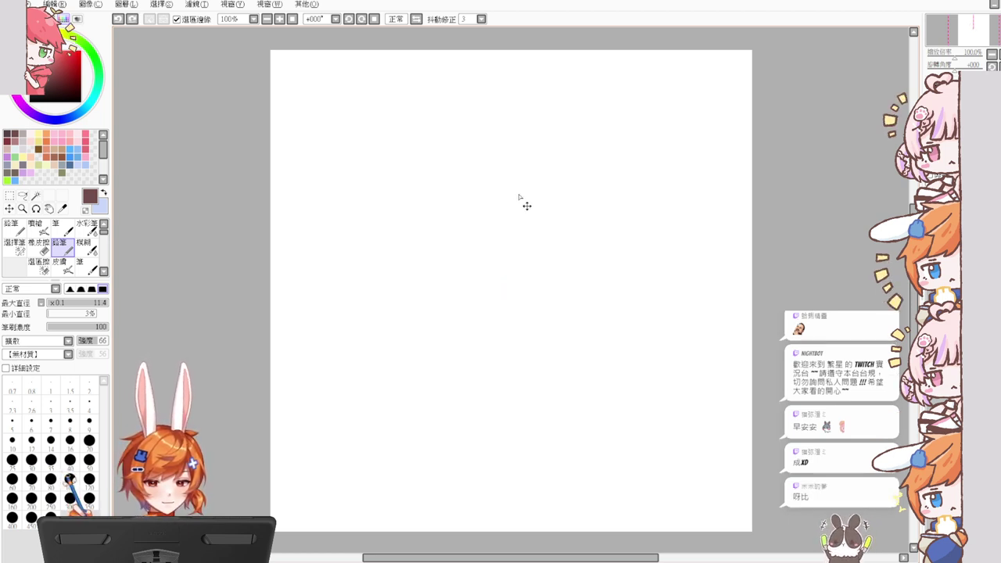
pyautogui.moveTo(517, 183); pyautogui.dragTo(516, 251)
pyautogui.hotkey('ctrl', 'z')
# Step: Sketch a rounded chibi head outline above the canvas centre, with the jaw first and the crown and sides after it
pyautogui.moveTo(516, 188); pyautogui.dragTo(515, 272)
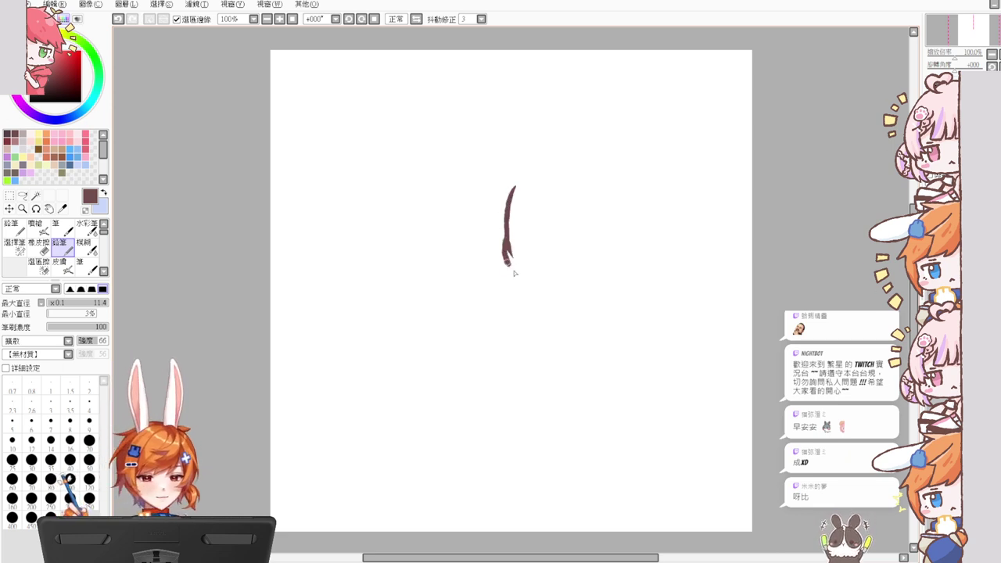
pyautogui.moveTo(506, 237)
pyautogui.mouseDown()
pyautogui.moveTo(513, 272)
pyautogui.moveTo(584, 281)
pyautogui.moveTo(620, 252)
pyautogui.mouseUp()
pyautogui.moveTo(578, 279); pyautogui.dragTo(629, 247)
pyautogui.moveTo(590, 272); pyautogui.dragTo(631, 246)
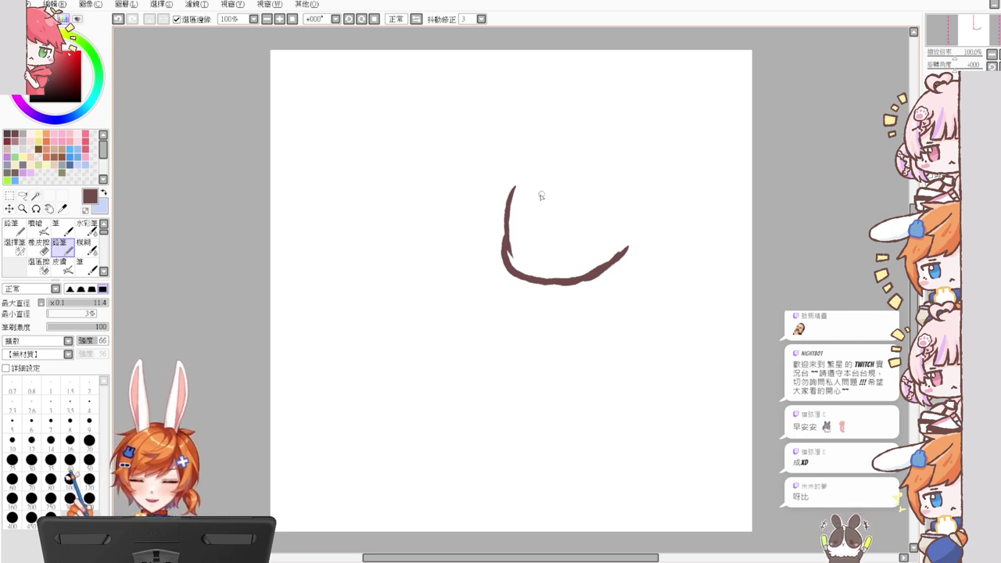
pyautogui.moveTo(518, 185)
pyautogui.mouseDown()
pyautogui.moveTo(548, 156)
pyautogui.moveTo(540, 160)
pyautogui.moveTo(594, 170)
pyautogui.moveTo(631, 200)
pyautogui.moveTo(605, 165)
pyautogui.moveTo(634, 221)
pyautogui.moveTo(624, 208)
pyautogui.moveTo(598, 258)
pyautogui.moveTo(632, 230)
pyautogui.moveTo(596, 276)
pyautogui.mouseUp()
# Step: Erase the angular cheek line at the head's lower right and redraw it as a smooth curve
pyautogui.press('e')
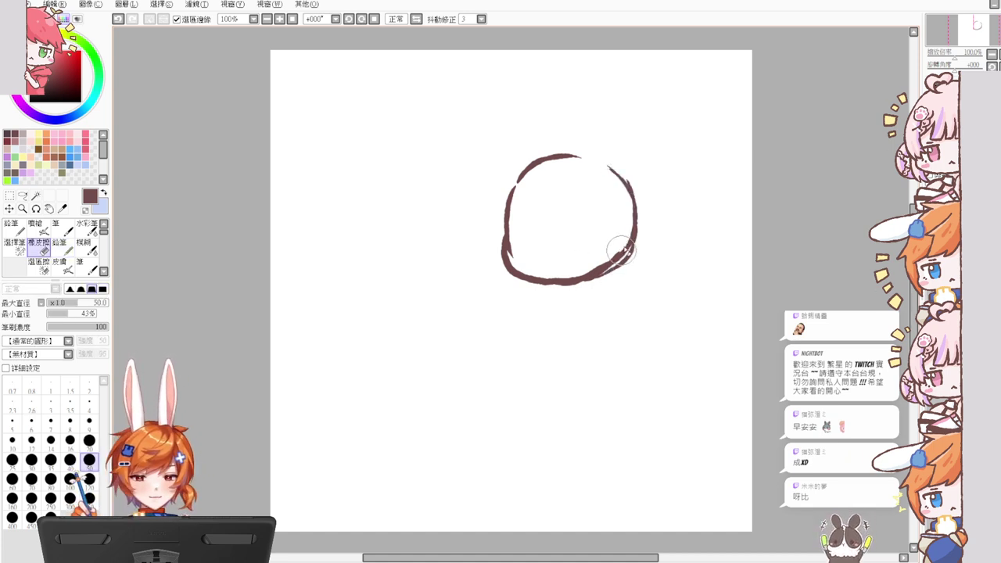
pyautogui.moveTo(626, 248); pyautogui.dragTo(591, 267)
pyautogui.press('n')
pyautogui.moveTo(635, 235)
pyautogui.mouseDown()
pyautogui.moveTo(609, 276)
pyautogui.moveTo(628, 244)
pyautogui.moveTo(581, 283)
pyautogui.mouseUp()
pyautogui.press('e')
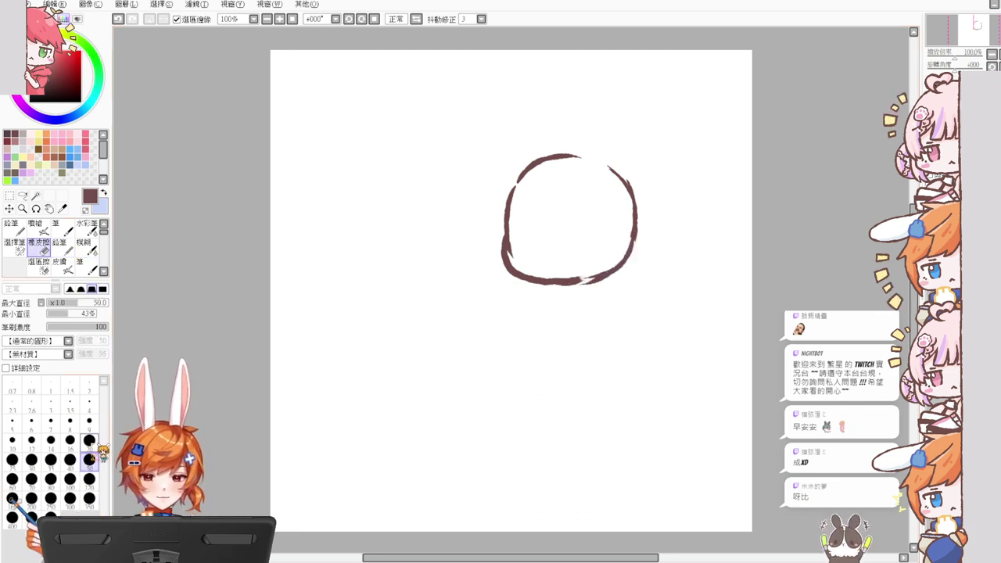
pyautogui.press('n')
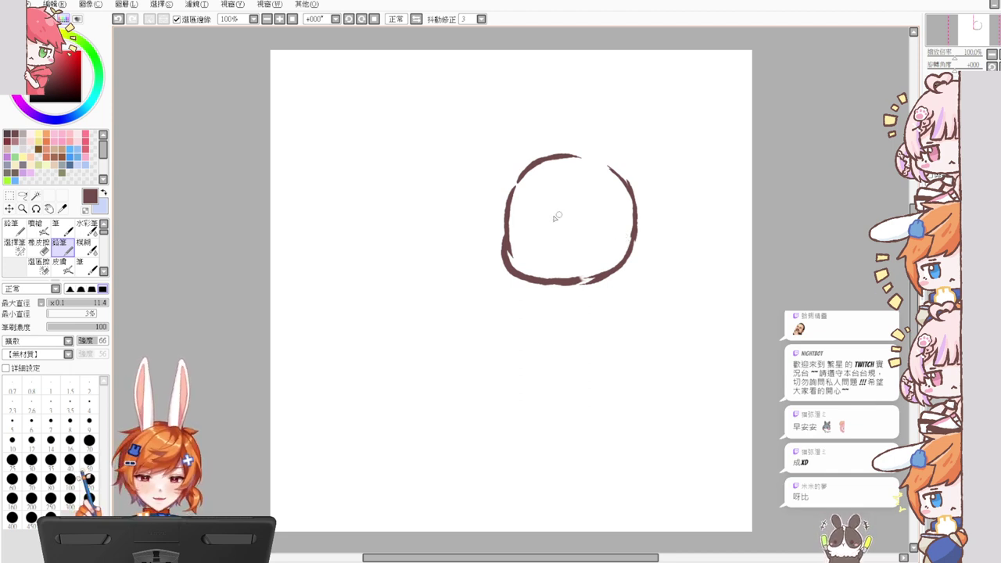
# Step: Draw two closed, arched eyes low on the face and shift the sketch slightly down
pyautogui.moveTo(510, 237); pyautogui.dragTo(530, 239)
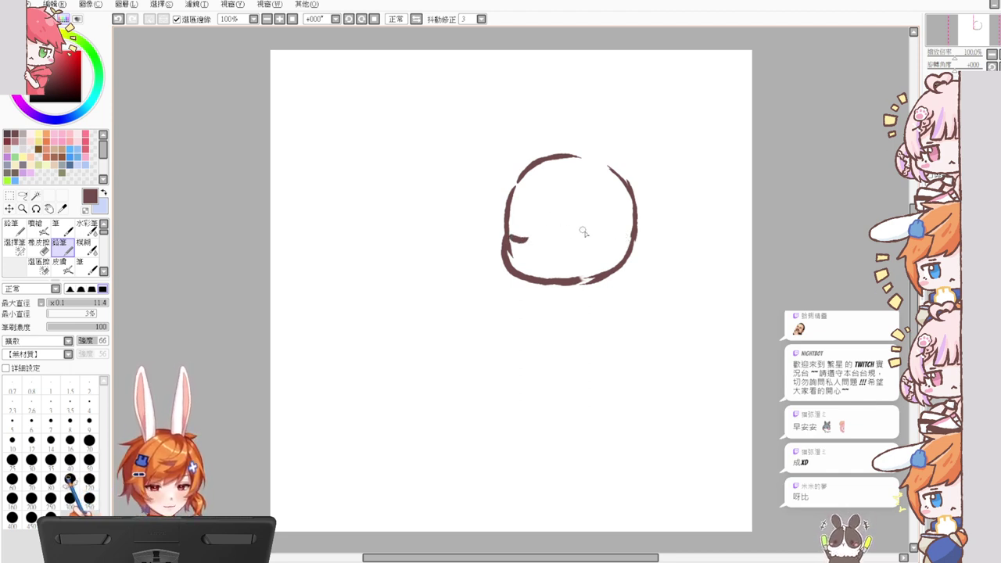
pyautogui.hotkey('ctrl', 'z')
pyautogui.hotkey('ctrl', 'z')
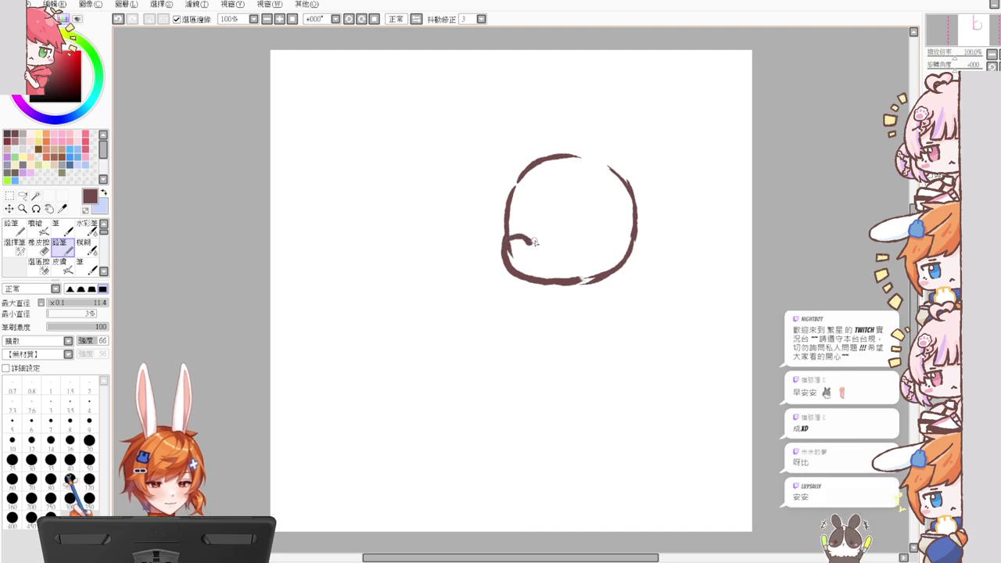
pyautogui.moveTo(514, 240); pyautogui.dragTo(599, 246)
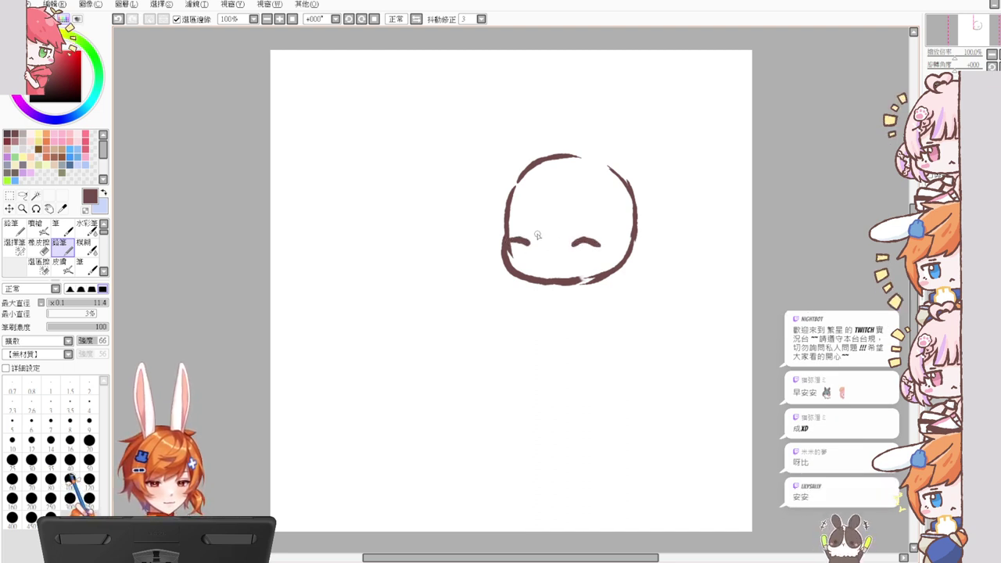
pyautogui.moveTo(537, 235); pyautogui.dragTo(568, 234)
pyautogui.hotkey('ctrl', 'z')
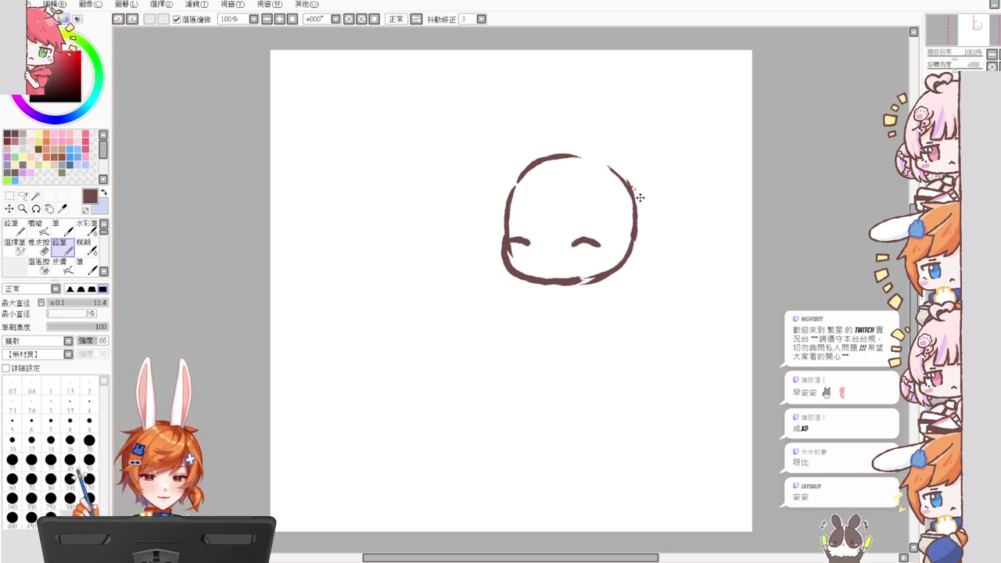
pyautogui.moveTo(641, 196); pyautogui.dragTo(631, 223)
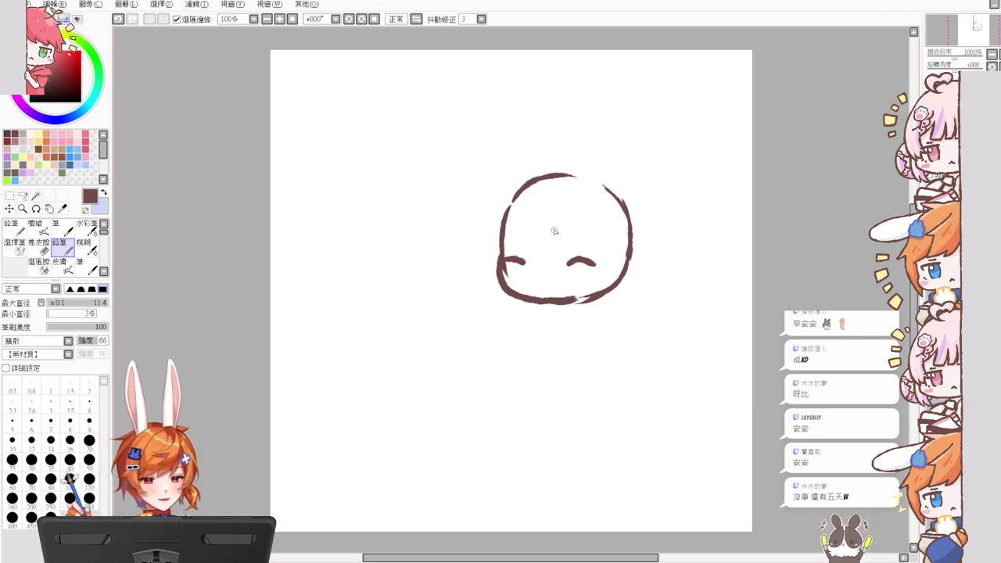
# Step: Draw a tuft of one tall and one short pointed strand on top of the head
pyautogui.moveTo(565, 127); pyautogui.dragTo(573, 171)
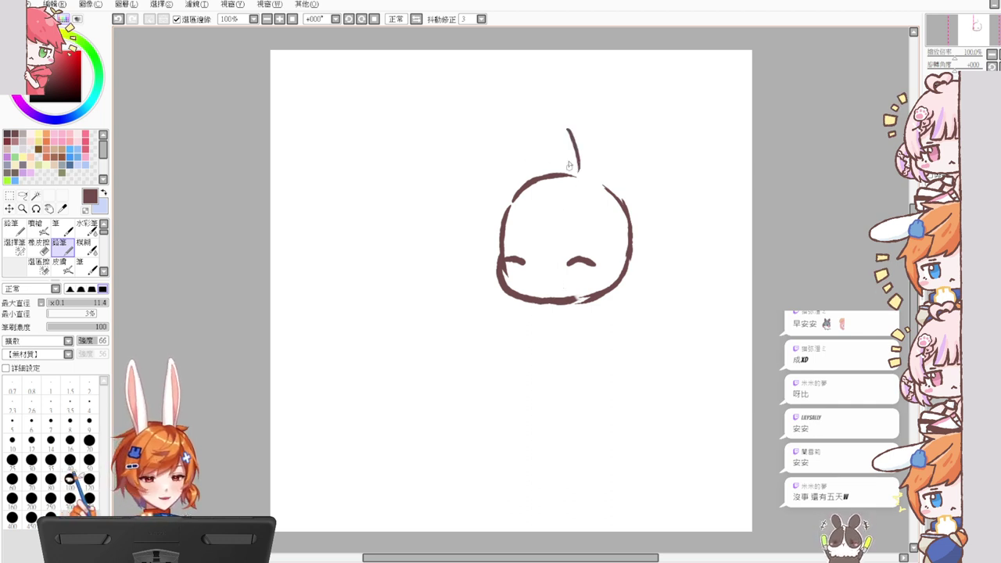
pyautogui.hotkey('ctrl', 'z')
pyautogui.moveTo(566, 122); pyautogui.dragTo(571, 176)
pyautogui.hotkey('ctrl', 'z')
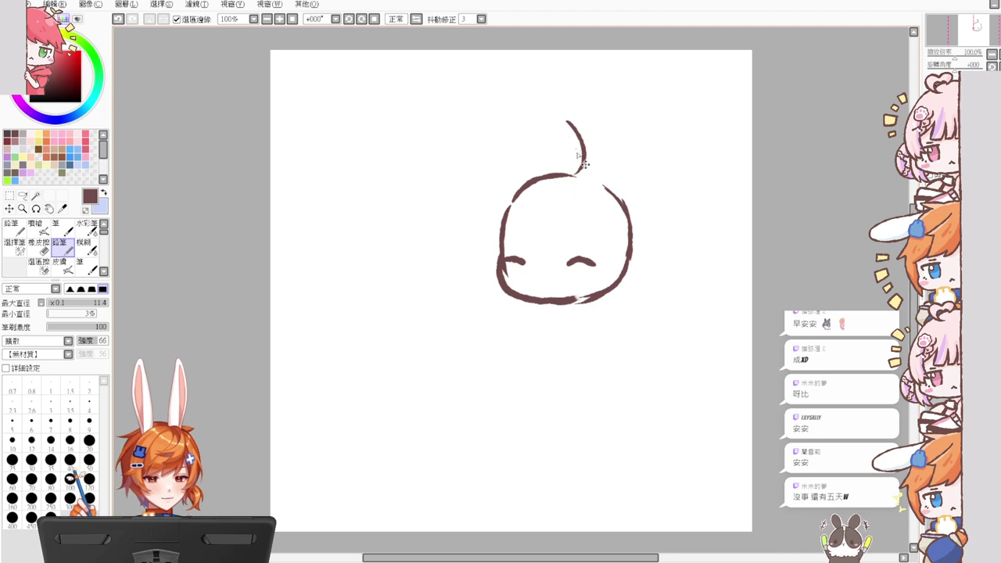
pyautogui.moveTo(562, 122)
pyautogui.mouseDown()
pyautogui.moveTo(572, 178)
pyautogui.moveTo(595, 149)
pyautogui.moveTo(580, 175)
pyautogui.mouseUp()
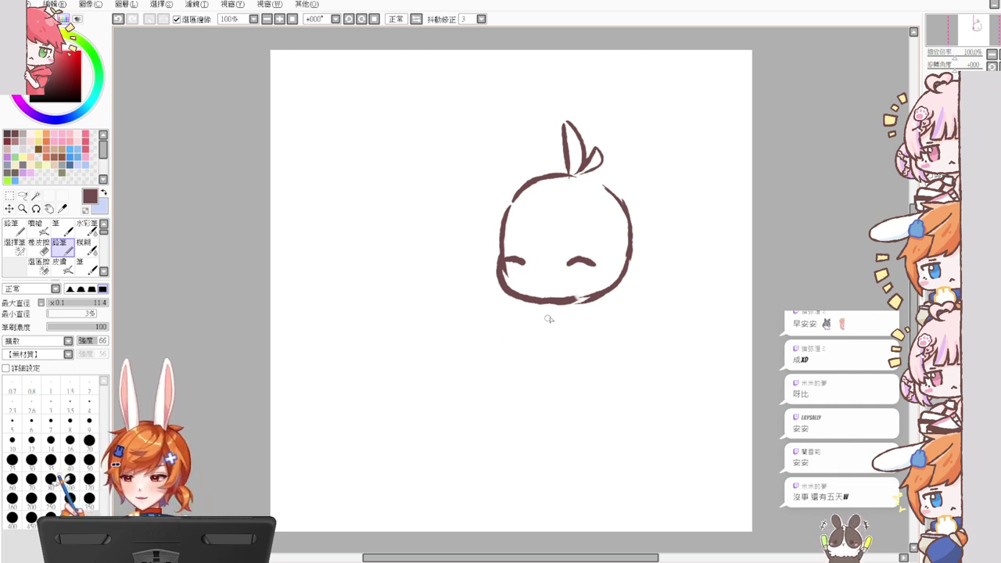
# Step: Draw two slightly flaring lines below the chin as the sides of the body
pyautogui.moveTo(541, 304); pyautogui.dragTo(537, 361)
pyautogui.hotkey('ctrl', 'z')
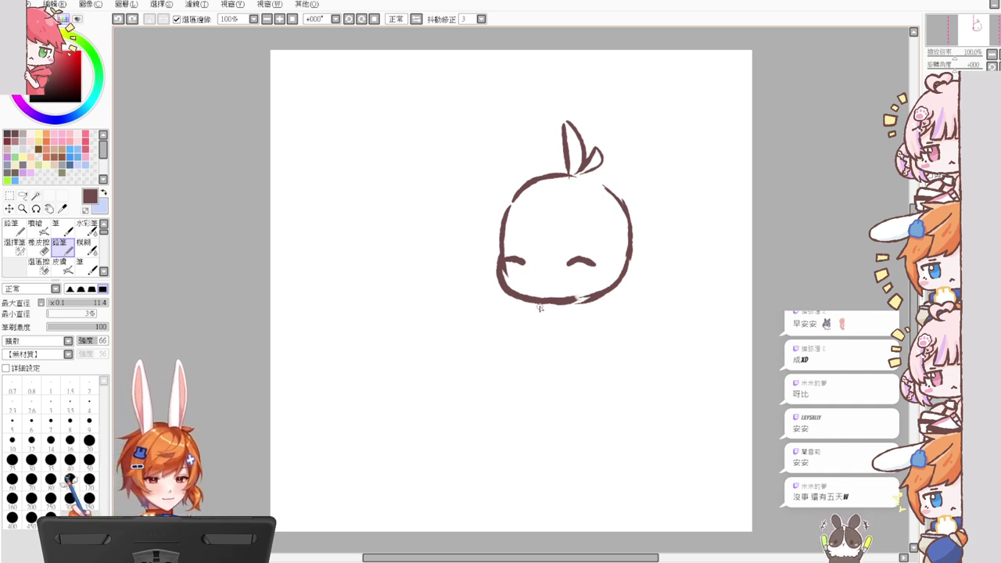
pyautogui.moveTo(540, 305); pyautogui.dragTo(535, 368)
pyautogui.moveTo(592, 303); pyautogui.dragTo(610, 361)
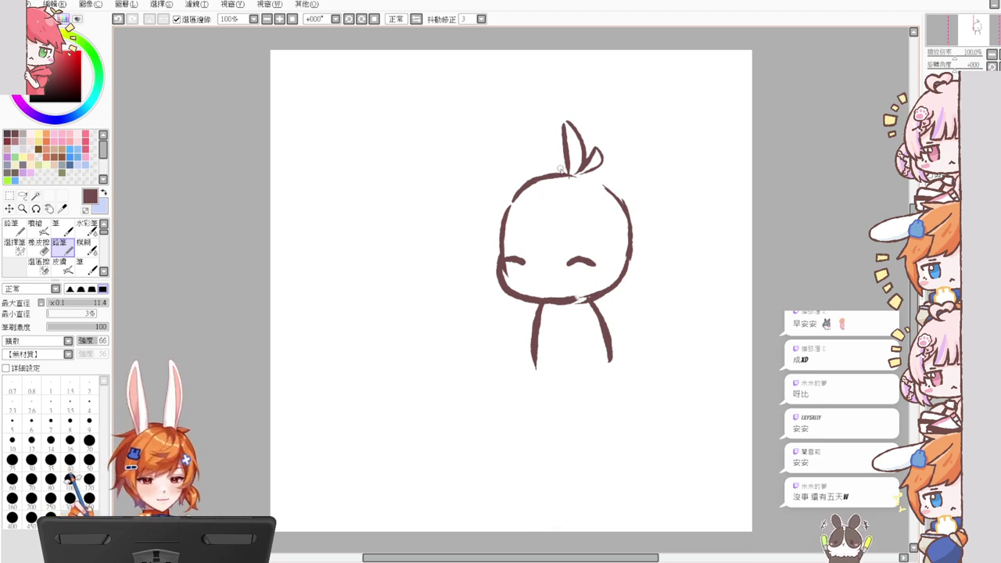
# Step: Draw the upper-left hair contour, a jagged fringe across the forehead and a side strand down the right cheek
pyautogui.moveTo(568, 170); pyautogui.dragTo(519, 201)
pyautogui.hotkey('ctrl', 'z')
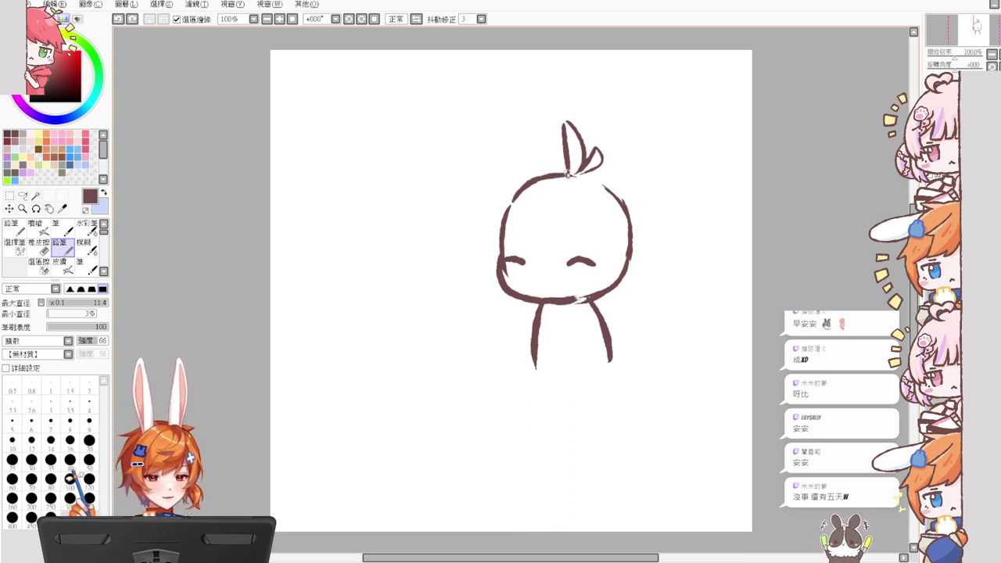
pyautogui.moveTo(570, 172)
pyautogui.mouseDown()
pyautogui.moveTo(508, 192)
pyautogui.moveTo(505, 211)
pyautogui.moveTo(521, 192)
pyautogui.moveTo(561, 228)
pyautogui.moveTo(597, 219)
pyautogui.moveTo(609, 284)
pyautogui.mouseUp()
pyautogui.moveTo(597, 229); pyautogui.dragTo(609, 286)
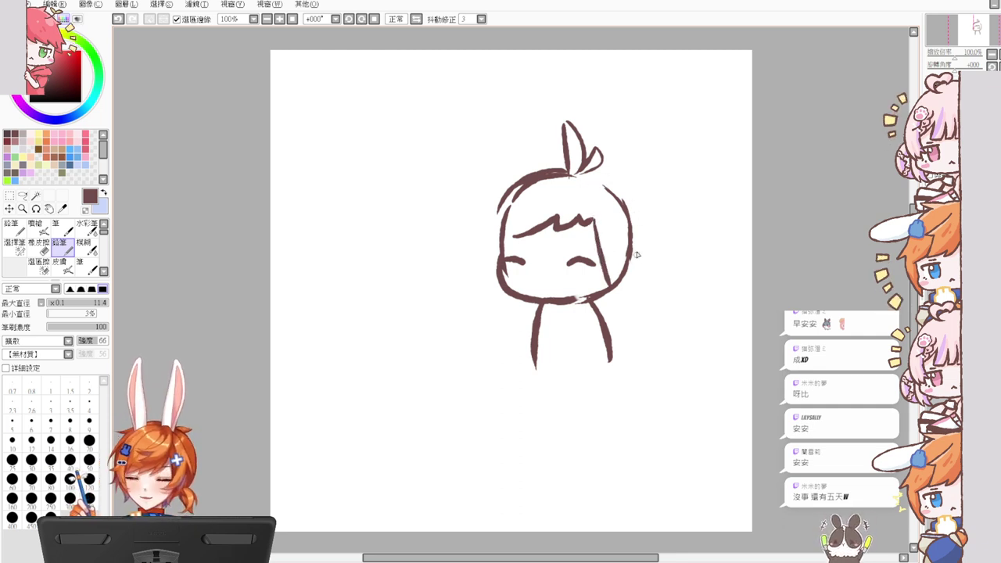
# Step: Draw the outer hair contour along the head's right side and a long side lock down the left side
pyautogui.moveTo(633, 224); pyautogui.dragTo(632, 269)
pyautogui.hotkey('ctrl', 'z')
pyautogui.moveTo(629, 215)
pyautogui.mouseDown()
pyautogui.moveTo(632, 269)
pyautogui.moveTo(620, 289)
pyautogui.mouseUp()
pyautogui.moveTo(500, 196); pyautogui.dragTo(495, 258)
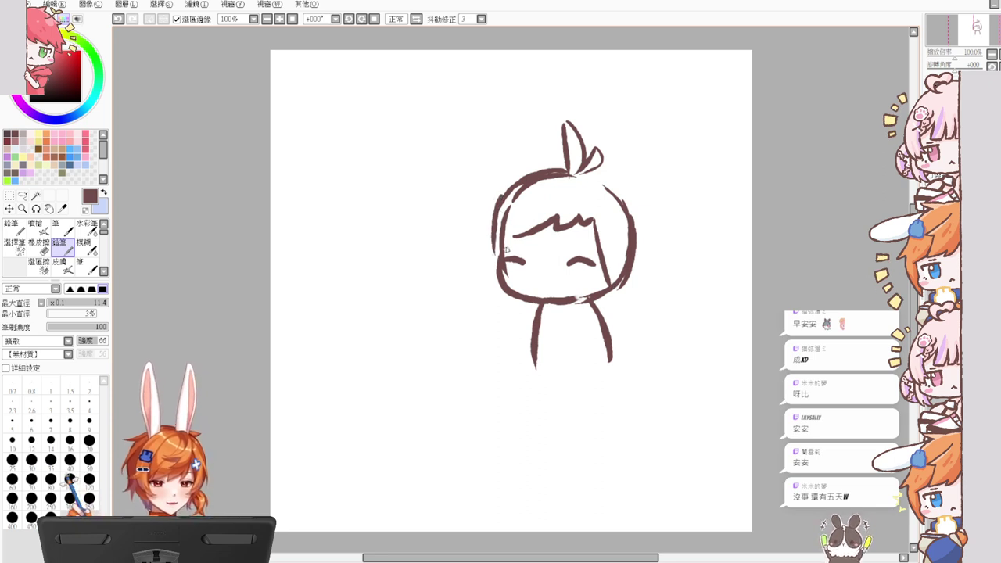
pyautogui.hotkey('ctrl', 'z')
pyautogui.moveTo(504, 196); pyautogui.dragTo(493, 251)
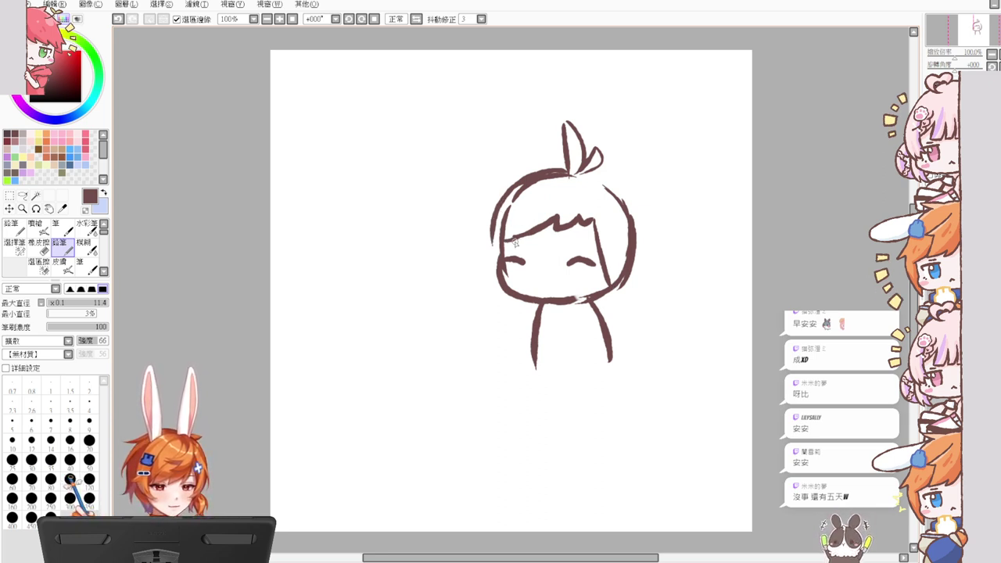
pyautogui.moveTo(491, 244); pyautogui.dragTo(504, 319)
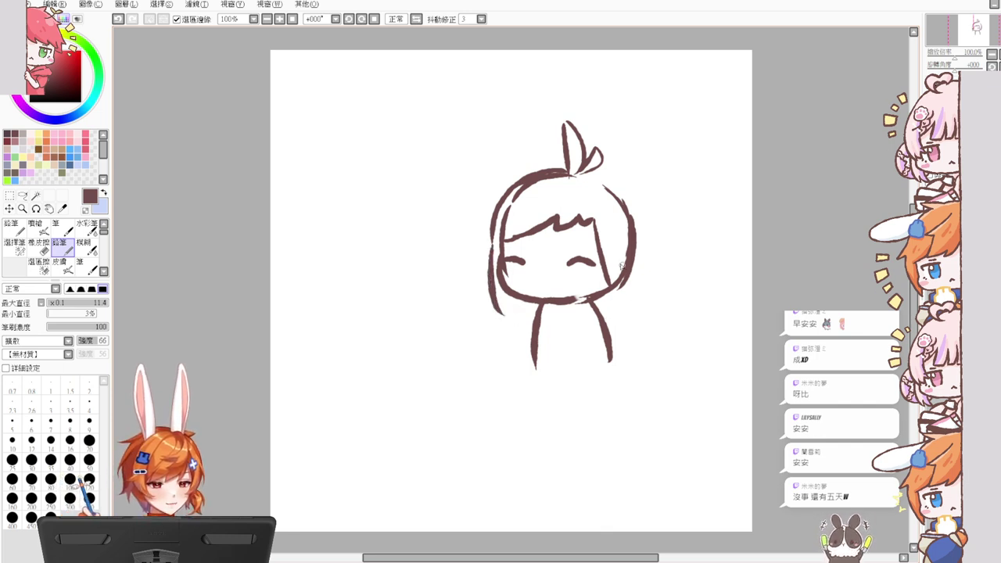
# Step: Add small hair ties and strand tips at the lower ends of both side locks
pyautogui.press('e')
pyautogui.press('n')
pyautogui.moveTo(609, 280)
pyautogui.mouseDown()
pyautogui.moveTo(606, 293)
pyautogui.moveTo(624, 295)
pyautogui.mouseUp()
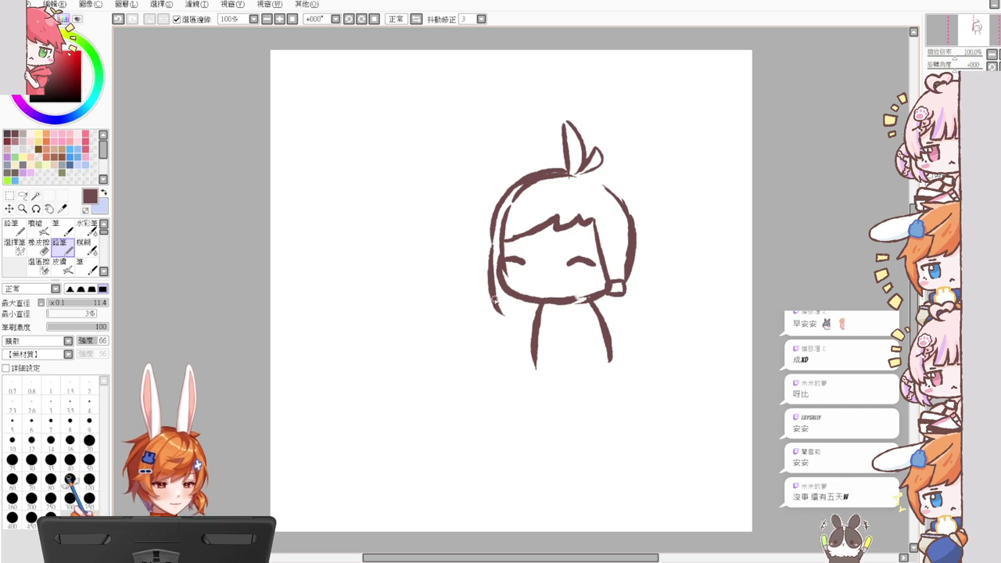
pyautogui.moveTo(494, 299); pyautogui.dragTo(509, 324)
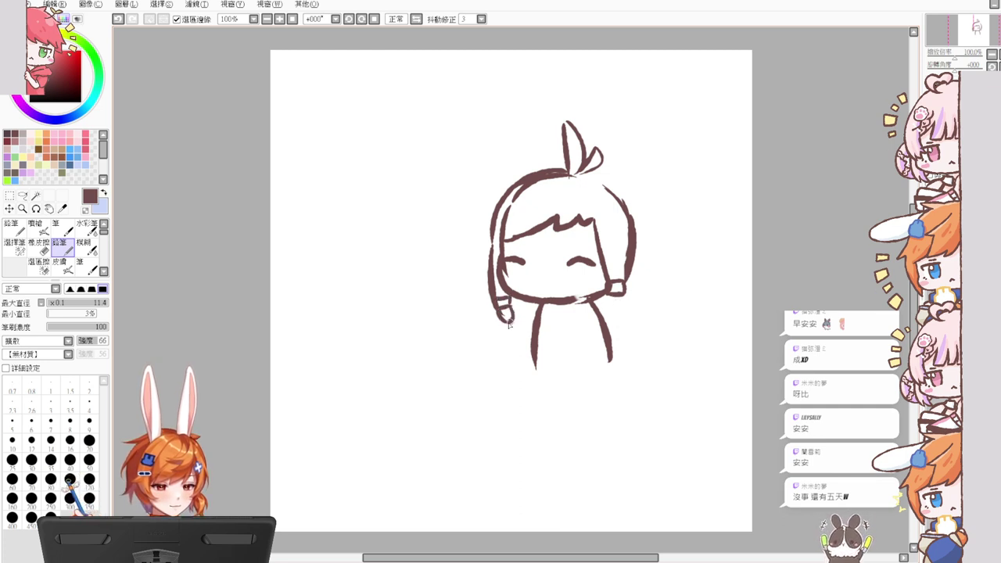
pyautogui.moveTo(609, 295)
pyautogui.mouseDown()
pyautogui.moveTo(607, 314)
pyautogui.moveTo(626, 308)
pyautogui.moveTo(607, 314)
pyautogui.mouseUp()
pyautogui.hotkey('ctrl', 'z')
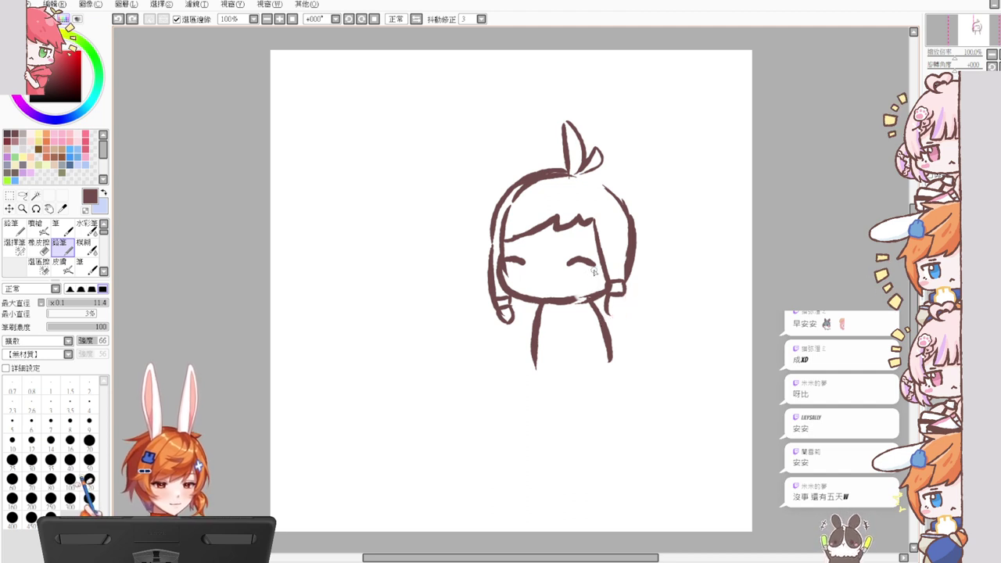
# Step: Erase the old head outline inside the hair on the upper left
pyautogui.press('e')
pyautogui.moveTo(503, 234)
pyautogui.mouseDown()
pyautogui.moveTo(517, 194)
pyautogui.moveTo(540, 184)
pyautogui.mouseUp()
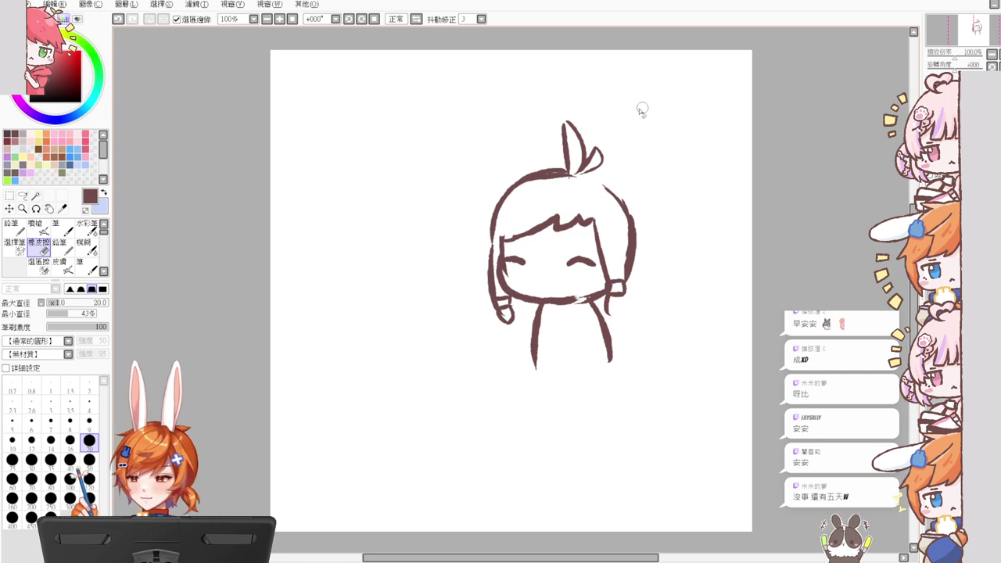
pyautogui.press('n')
# Step: Erase the tuft on top of the head and draw a fuller hair contour over the crown and right side
pyautogui.press('e')
pyautogui.moveTo(565, 123)
pyautogui.mouseDown()
pyautogui.moveTo(569, 164)
pyautogui.moveTo(579, 122)
pyautogui.moveTo(603, 165)
pyautogui.moveTo(560, 167)
pyautogui.moveTo(530, 190)
pyautogui.moveTo(624, 191)
pyautogui.moveTo(647, 252)
pyautogui.mouseUp()
pyautogui.press('n')
pyautogui.press('e')
pyautogui.press('n')
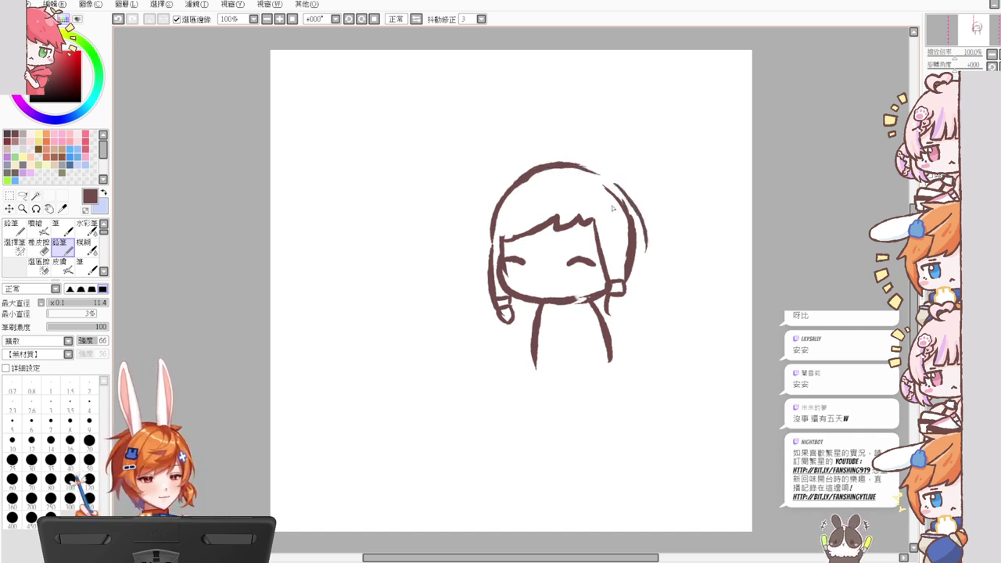
# Step: Erase the inner hair line on the head's right side and draw a rounded strand tip below the right hair tie
pyautogui.press('e')
pyautogui.moveTo(605, 185); pyautogui.dragTo(631, 230)
pyautogui.press('n')
pyautogui.moveTo(624, 290); pyautogui.dragTo(614, 310)
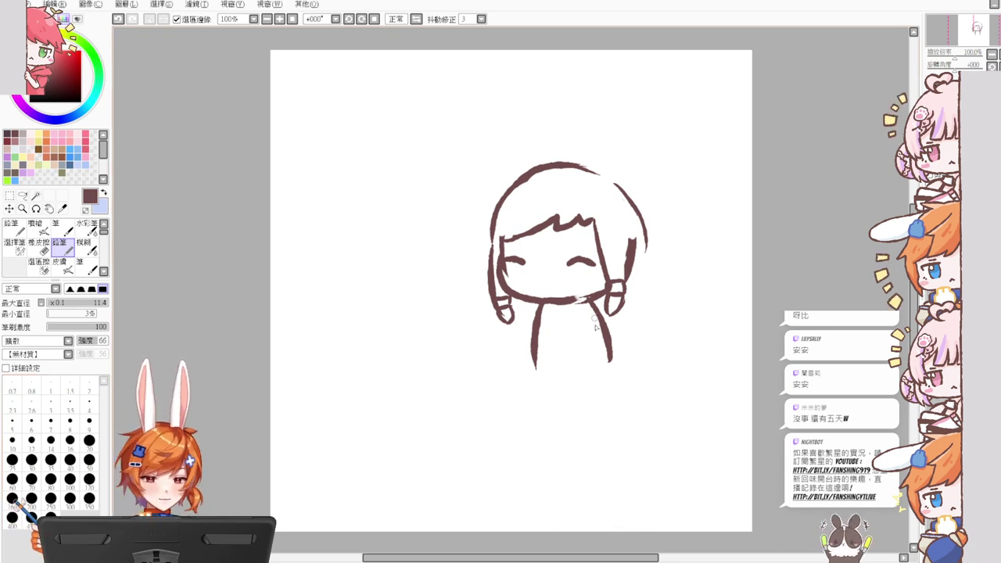
# Step: Extend the body's left line a little further down
pyautogui.moveTo(536, 371); pyautogui.dragTo(537, 426)
pyautogui.hotkey('ctrl', 'z')
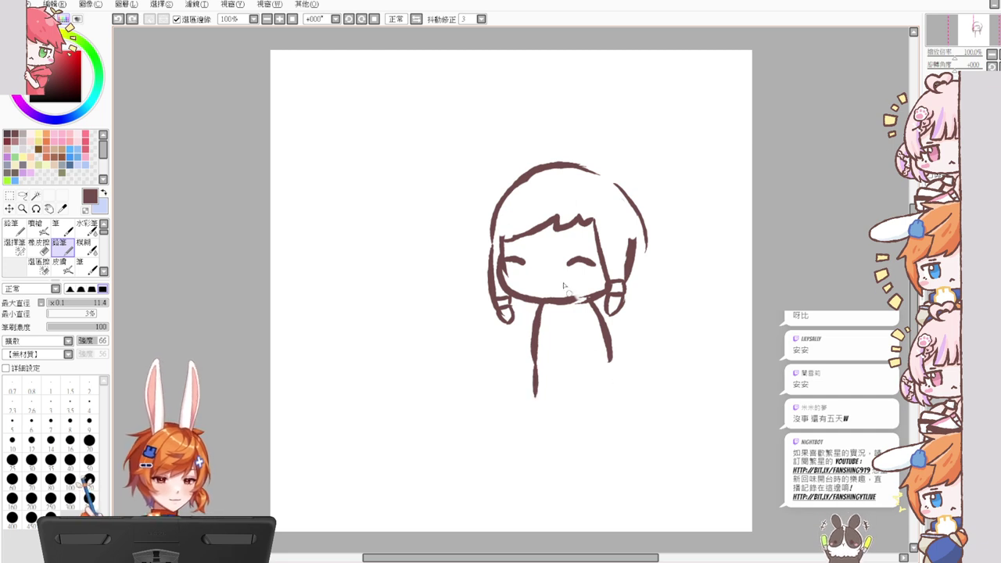
# Step: Erase both closed eyes and clean up the fringe's left end, trying out a new left eye
pyautogui.press('e')
pyautogui.moveTo(505, 258)
pyautogui.mouseDown()
pyautogui.moveTo(529, 258)
pyautogui.moveTo(503, 271)
pyautogui.moveTo(502, 262)
pyautogui.moveTo(508, 289)
pyautogui.mouseUp()
pyautogui.press('n')
pyautogui.press('e')
pyautogui.moveTo(572, 260); pyautogui.dragTo(581, 263)
pyautogui.moveTo(506, 234); pyautogui.dragTo(501, 234)
pyautogui.press('n')
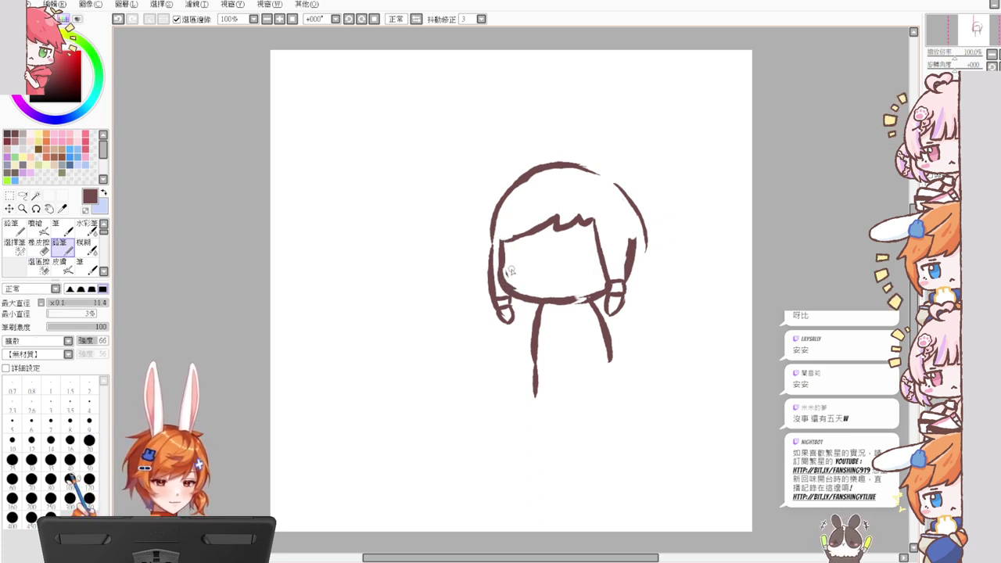
pyautogui.moveTo(508, 273); pyautogui.dragTo(523, 266)
pyautogui.hotkey('ctrl', 'z')
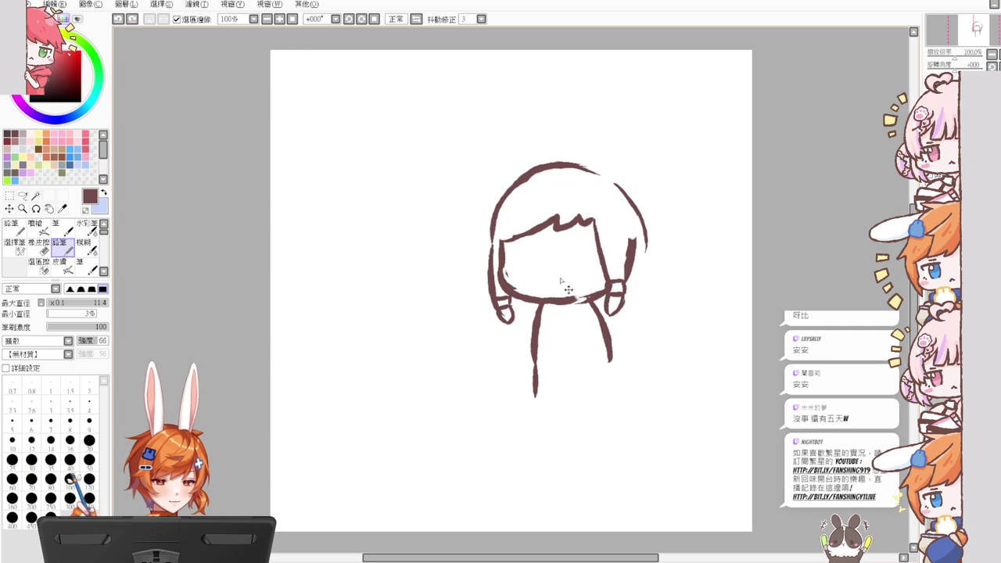
# Step: Erase the fringe and redraw it lower on the forehead as a wavy line with pointed strands
pyautogui.press('e')
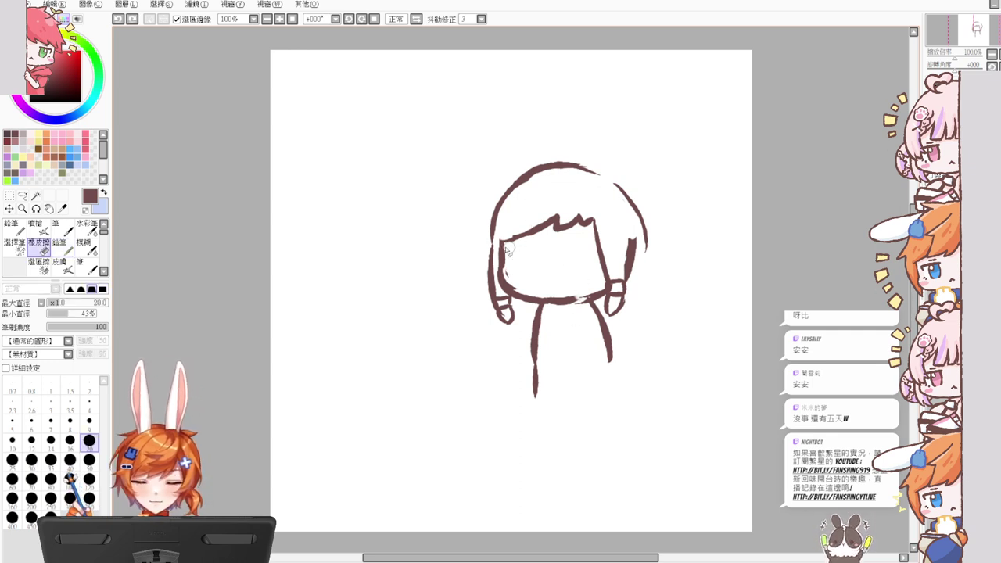
pyautogui.moveTo(516, 231)
pyautogui.mouseDown()
pyautogui.moveTo(500, 246)
pyautogui.moveTo(550, 212)
pyautogui.moveTo(582, 211)
pyautogui.moveTo(593, 227)
pyautogui.mouseUp()
pyautogui.press('n')
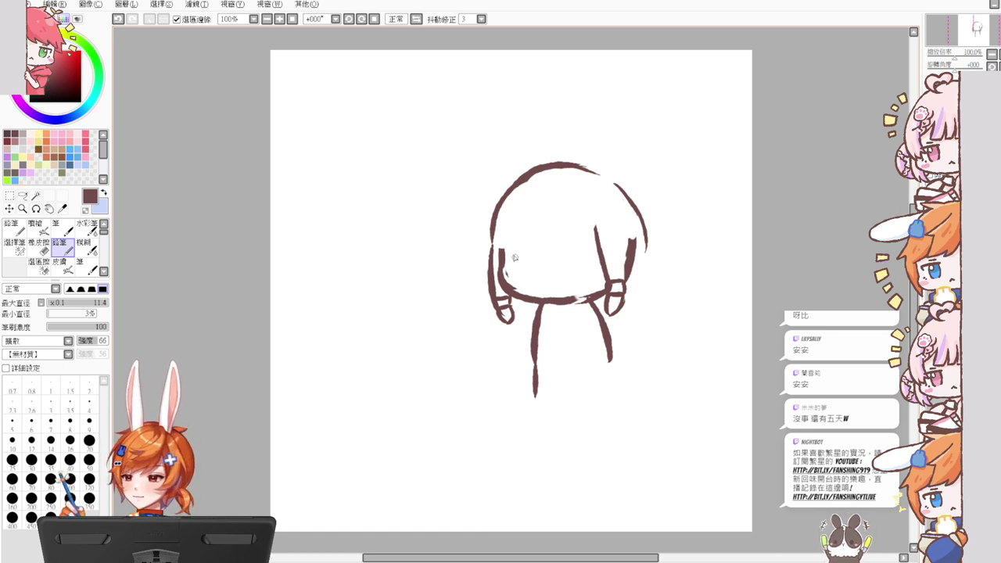
pyautogui.moveTo(502, 251)
pyautogui.mouseDown()
pyautogui.moveTo(540, 254)
pyautogui.moveTo(567, 229)
pyautogui.moveTo(566, 245)
pyautogui.moveTo(597, 230)
pyautogui.mouseUp()
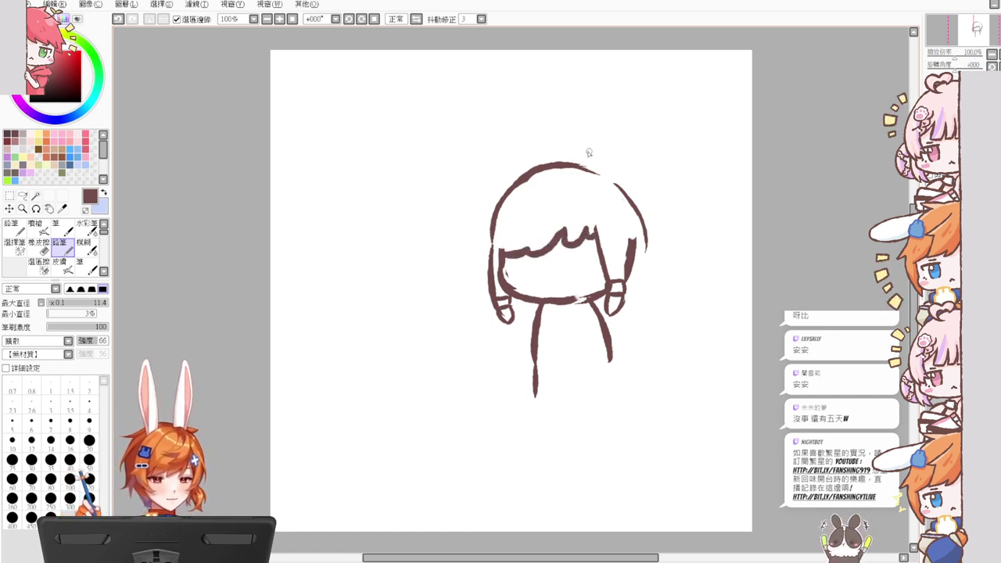
pyautogui.moveTo(588, 167)
pyautogui.mouseDown()
pyautogui.moveTo(588, 134)
pyautogui.moveTo(607, 137)
pyautogui.moveTo(604, 166)
pyautogui.mouseUp()
pyautogui.moveTo(613, 157); pyautogui.dragTo(592, 167)
pyautogui.hotkey('ctrl', 'z')
pyautogui.hotkey('ctrl', 'z')
pyautogui.hotkey('ctrl', 'z')
pyautogui.hotkey('ctrl', 'z')
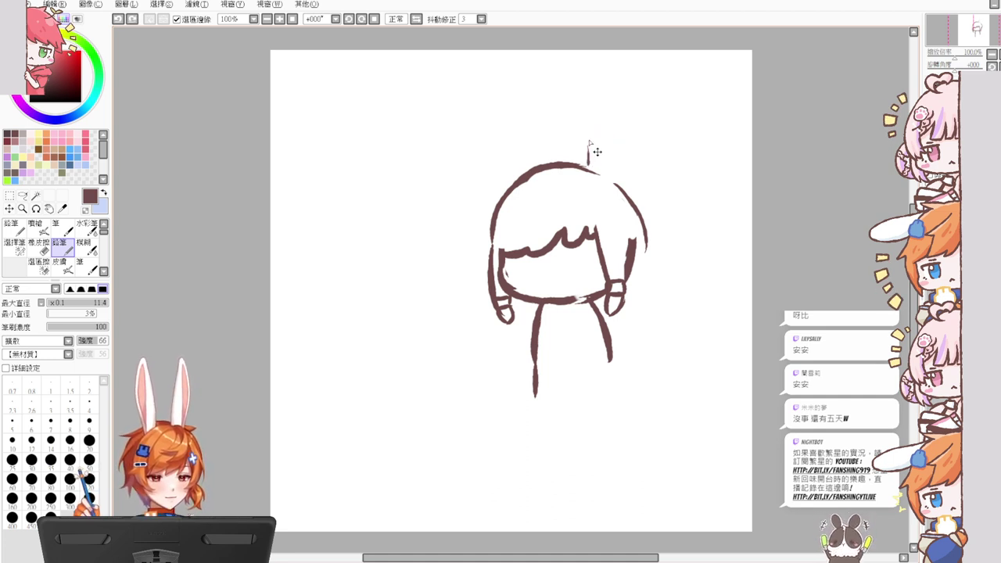
# Step: Draw a leaf-shaped tuft with small strands beside it on the crown of the head
pyautogui.moveTo(580, 130); pyautogui.dragTo(588, 168)
pyautogui.hotkey('ctrl', 'z')
pyautogui.moveTo(579, 127); pyautogui.dragTo(585, 167)
pyautogui.hotkey('ctrl', 'z')
pyautogui.moveTo(581, 125)
pyautogui.mouseDown()
pyautogui.moveTo(593, 134)
pyautogui.moveTo(594, 166)
pyautogui.mouseUp()
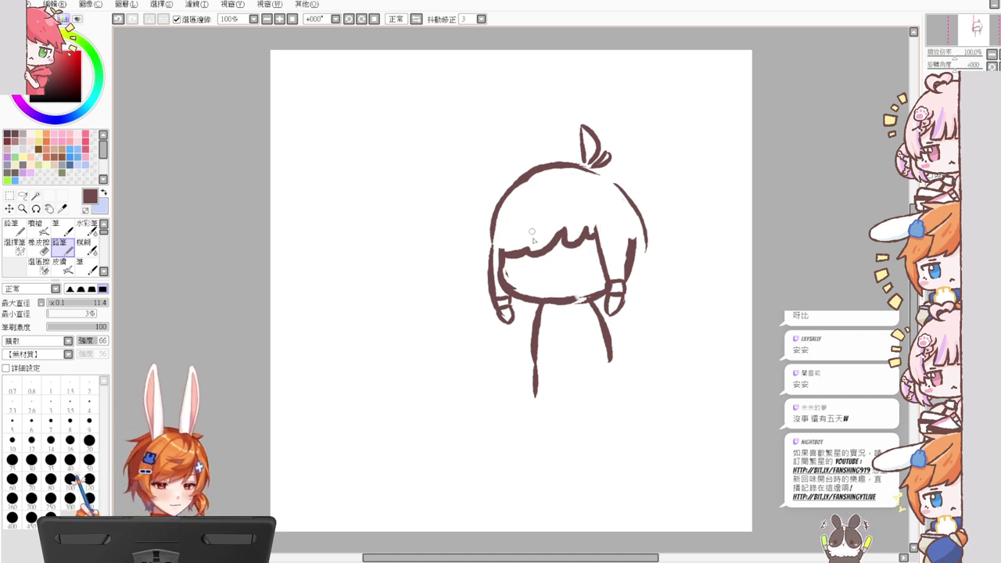
# Step: Draw two filled oval eyes below the fringe
pyautogui.moveTo(511, 264); pyautogui.dragTo(517, 278)
pyautogui.moveTo(577, 270); pyautogui.dragTo(571, 280)
# Step: Redraw the left hair contour further outward down to the hair tie and erase the old side lock line
pyautogui.press('e')
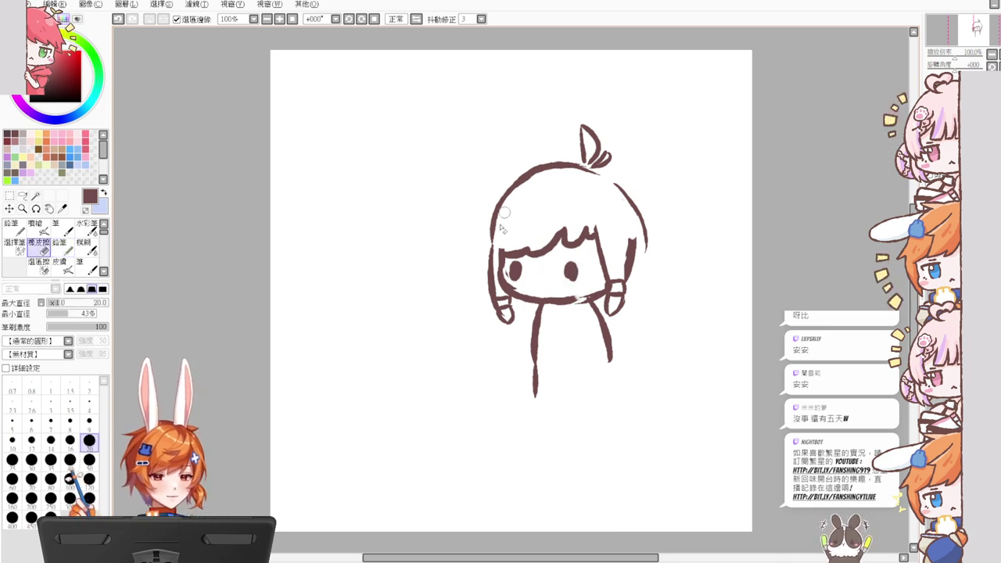
pyautogui.moveTo(493, 222); pyautogui.dragTo(494, 242)
pyautogui.press('n')
pyautogui.moveTo(506, 189); pyautogui.dragTo(485, 267)
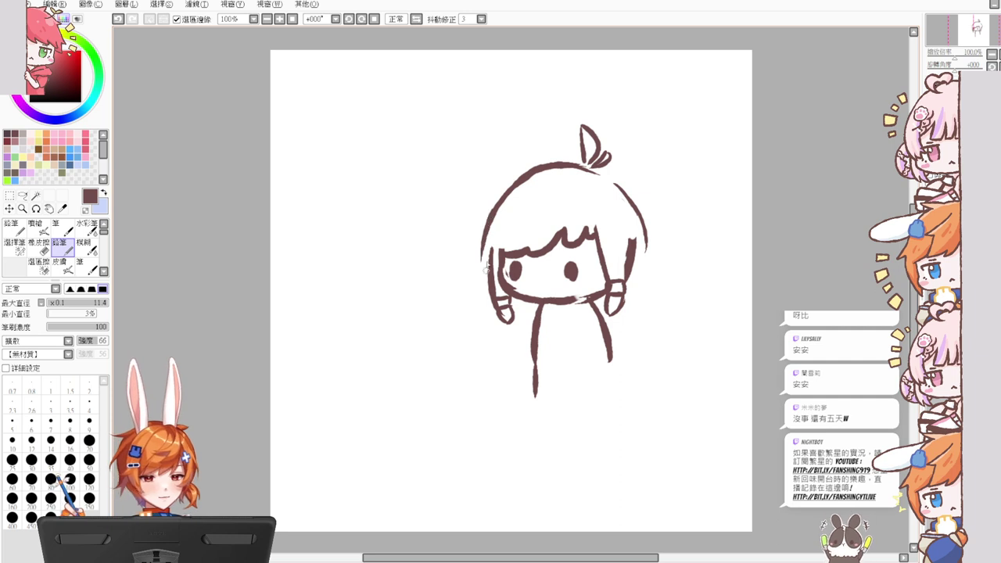
pyautogui.moveTo(493, 218); pyautogui.dragTo(495, 293)
pyautogui.moveTo(486, 244); pyautogui.dragTo(500, 308)
pyautogui.press('e')
pyautogui.moveTo(492, 246); pyautogui.dragTo(499, 288)
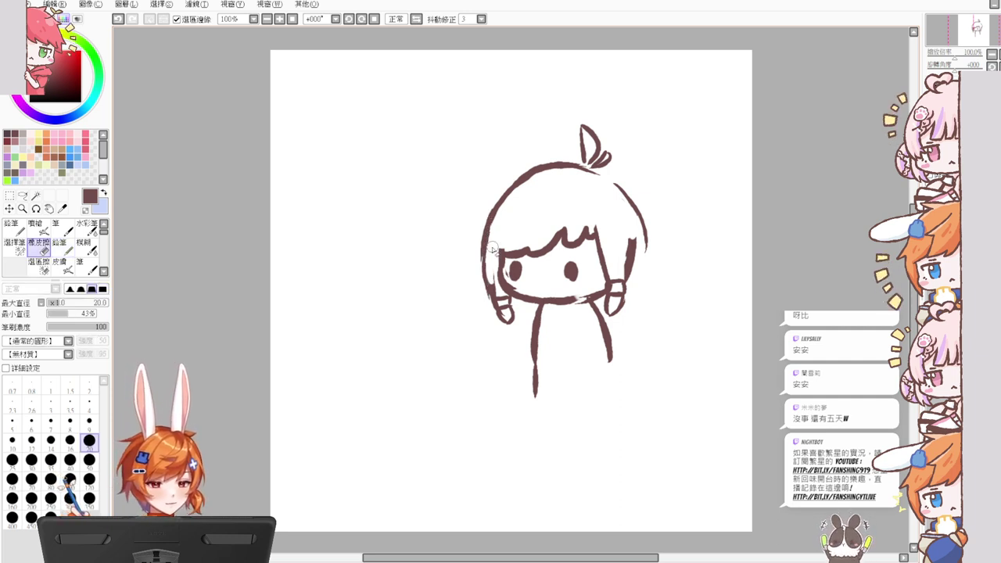
pyautogui.press('n')
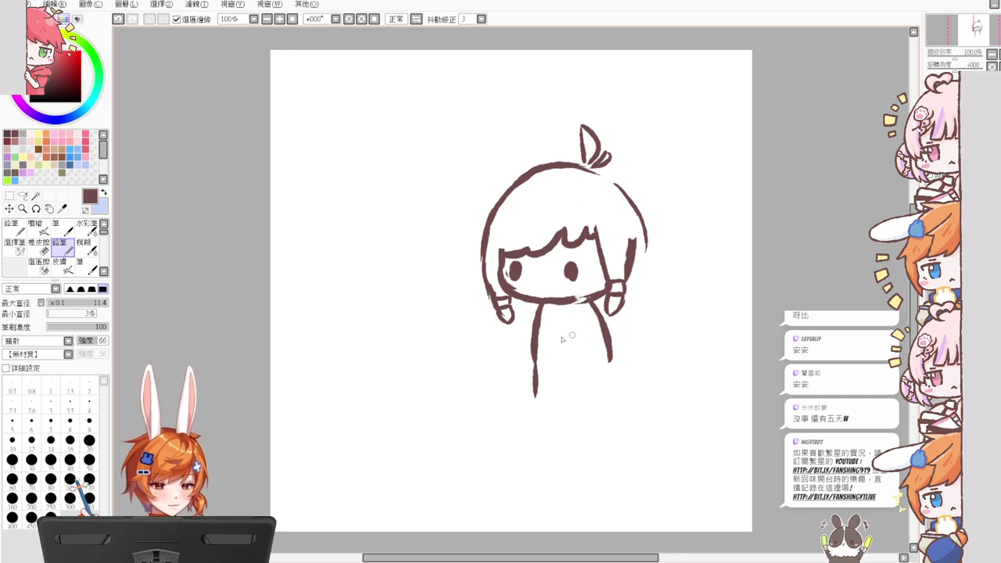
# Step: Draw a flat pillow-like object across the torso and erase the body line running through it
pyautogui.moveTo(510, 345); pyautogui.dragTo(584, 350)
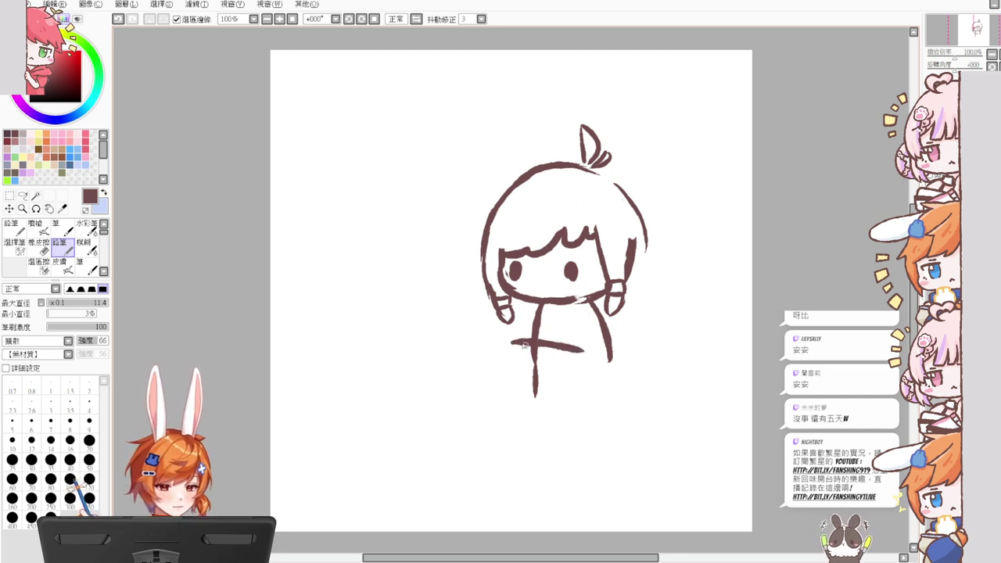
pyautogui.moveTo(512, 343)
pyautogui.mouseDown()
pyautogui.moveTo(484, 365)
pyautogui.moveTo(489, 372)
pyautogui.moveTo(560, 384)
pyautogui.moveTo(518, 378)
pyautogui.moveTo(571, 380)
pyautogui.moveTo(585, 358)
pyautogui.moveTo(588, 371)
pyautogui.moveTo(580, 357)
pyautogui.mouseUp()
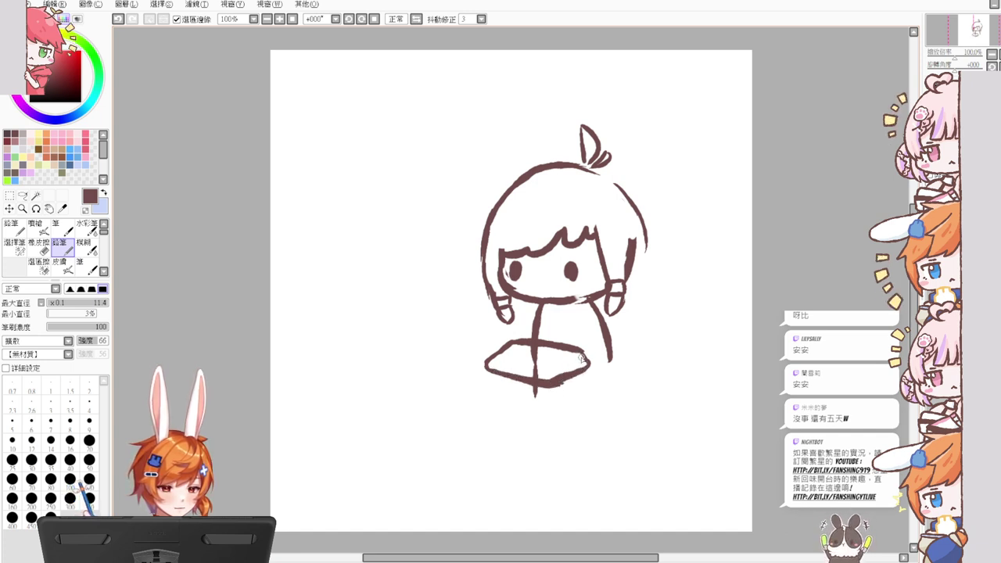
pyautogui.press('e')
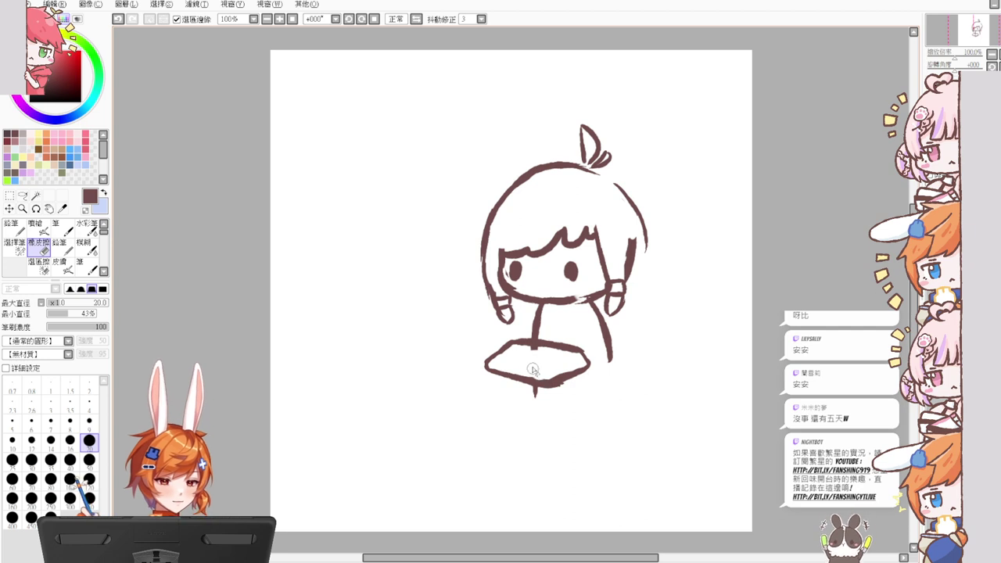
pyautogui.press('n')
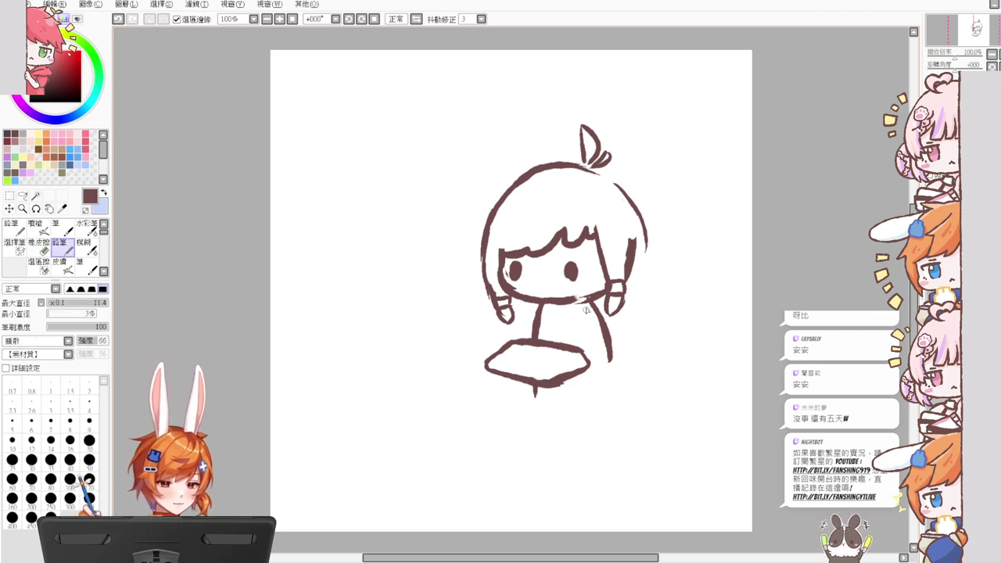
# Step: Draw both arms reaching to the object, a hand at its right end and short lines below that hand
pyautogui.moveTo(592, 308); pyautogui.dragTo(598, 336)
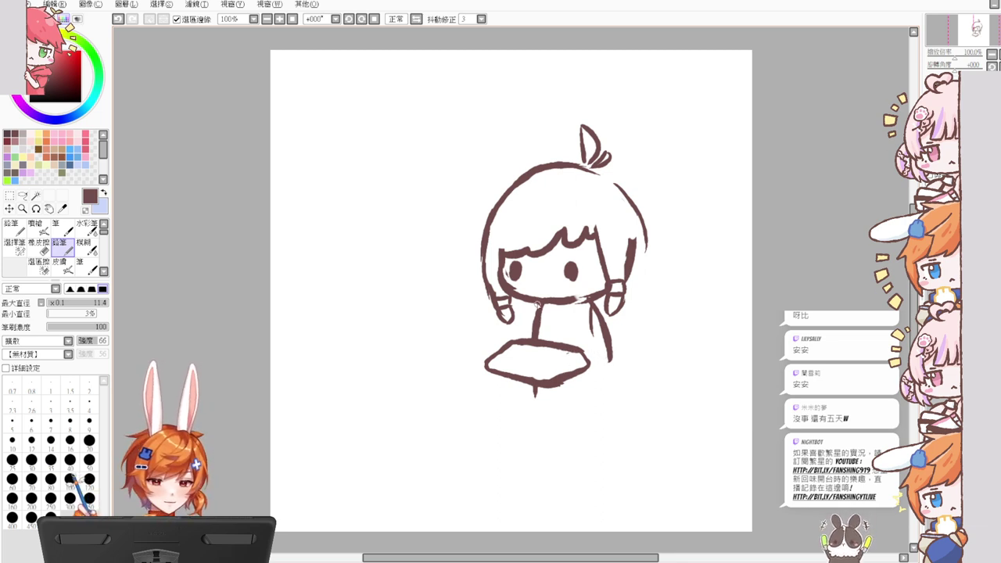
pyautogui.moveTo(539, 300)
pyautogui.mouseDown()
pyautogui.moveTo(527, 340)
pyautogui.moveTo(505, 336)
pyautogui.moveTo(483, 364)
pyautogui.mouseUp()
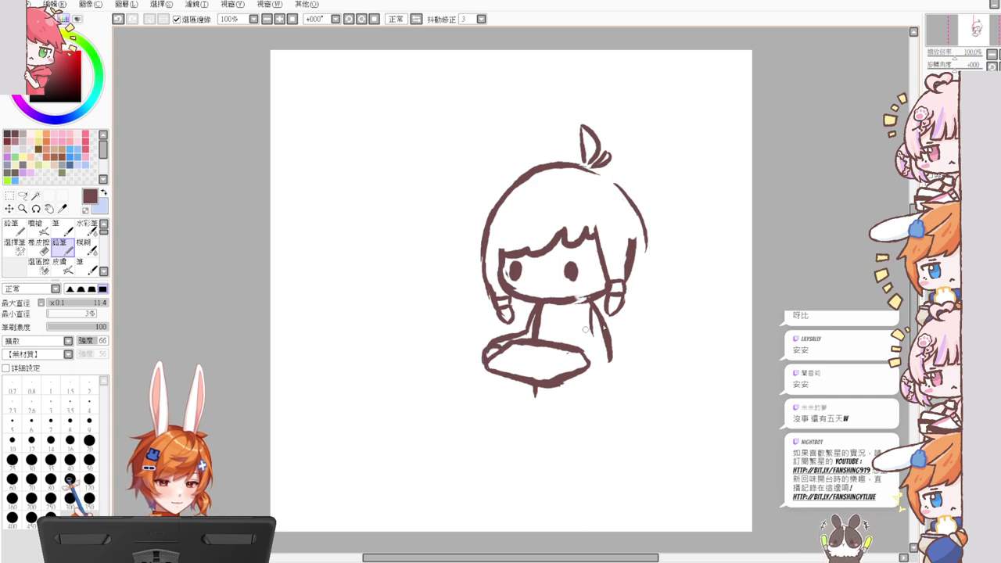
pyautogui.moveTo(576, 365)
pyautogui.mouseDown()
pyautogui.moveTo(584, 358)
pyautogui.moveTo(580, 376)
pyautogui.moveTo(596, 345)
pyautogui.mouseUp()
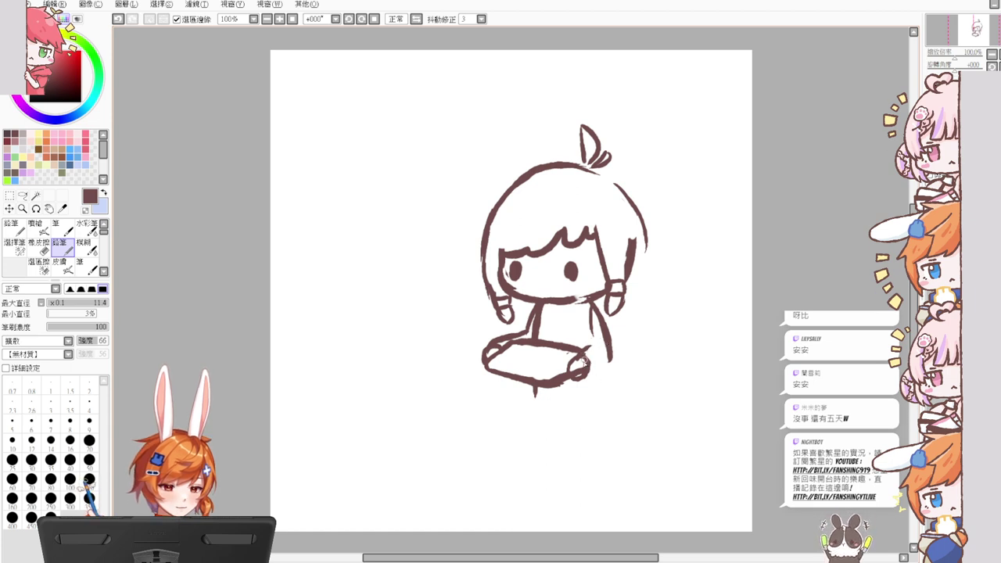
pyautogui.moveTo(580, 378); pyautogui.dragTo(590, 393)
# Step: Replace the straight right body line with an outward-curving one and extend the left body line below the object
pyautogui.moveTo(588, 357)
pyautogui.mouseDown()
pyautogui.moveTo(584, 393)
pyautogui.moveTo(597, 341)
pyautogui.moveTo(608, 362)
pyautogui.mouseUp()
pyautogui.press('e')
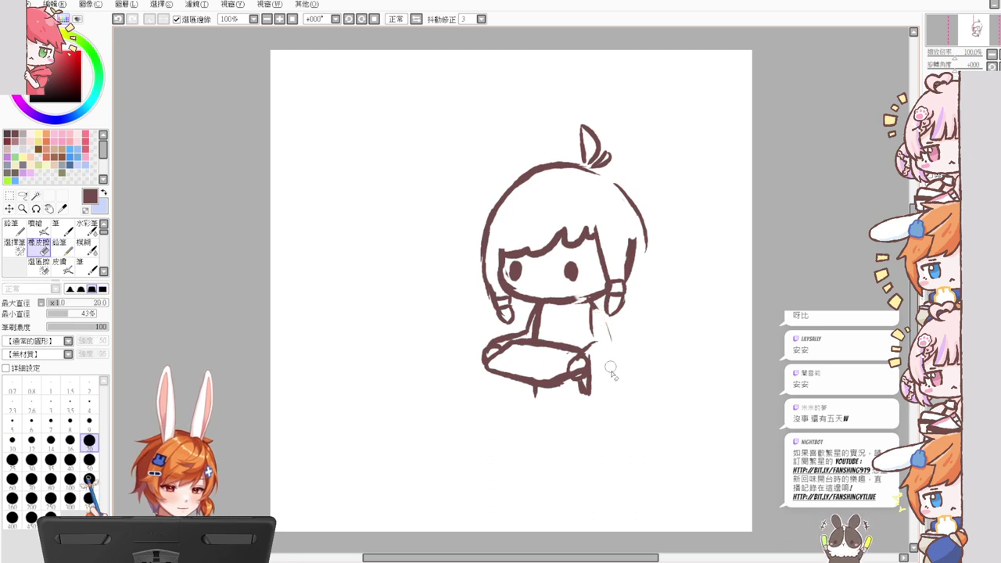
pyautogui.press('n')
pyautogui.moveTo(600, 306)
pyautogui.mouseDown()
pyautogui.moveTo(622, 368)
pyautogui.moveTo(612, 389)
pyautogui.moveTo(610, 378)
pyautogui.mouseUp()
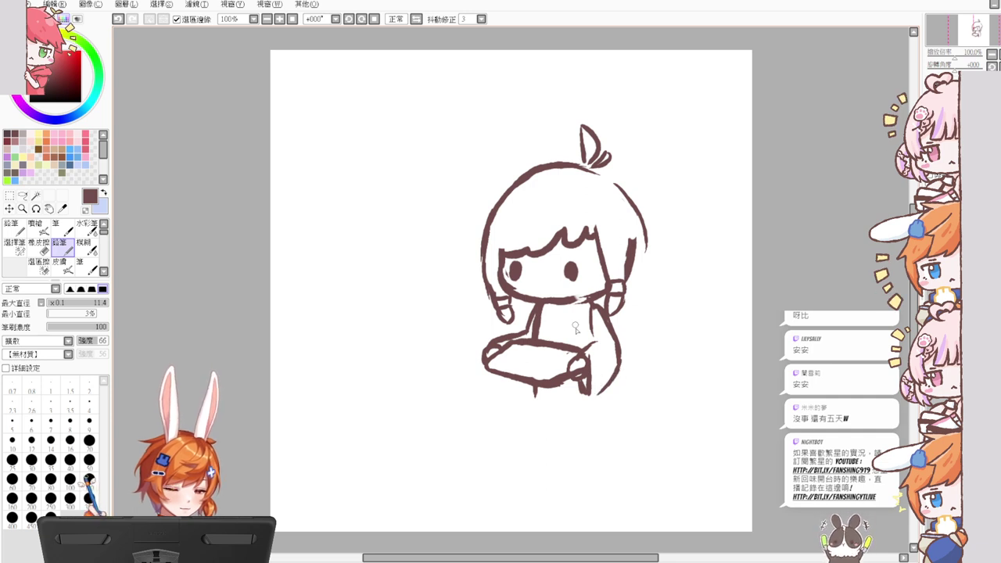
pyautogui.moveTo(537, 383); pyautogui.dragTo(536, 413)
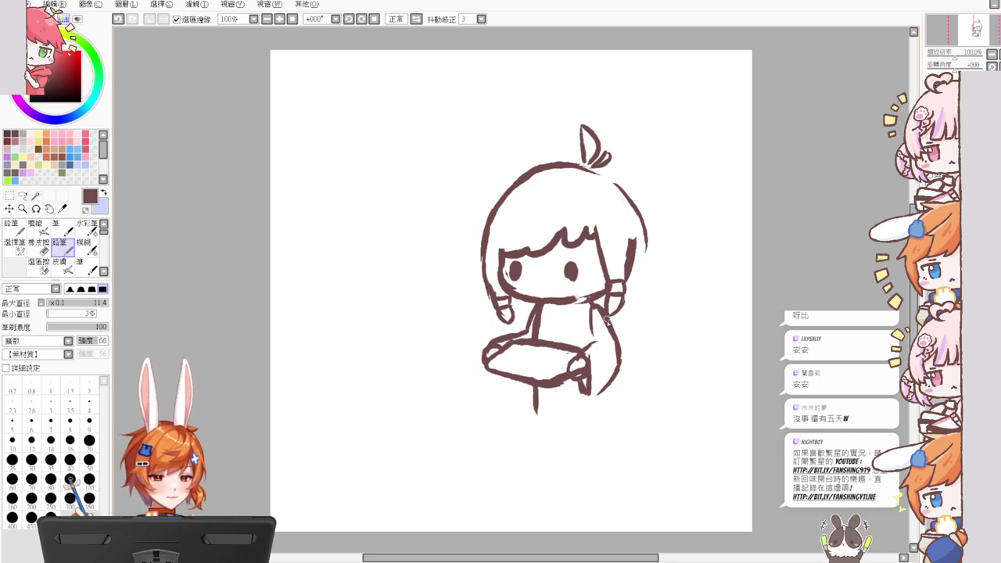
pyautogui.moveTo(608, 380); pyautogui.dragTo(610, 409)
pyautogui.hotkey('ctrl', 'z')
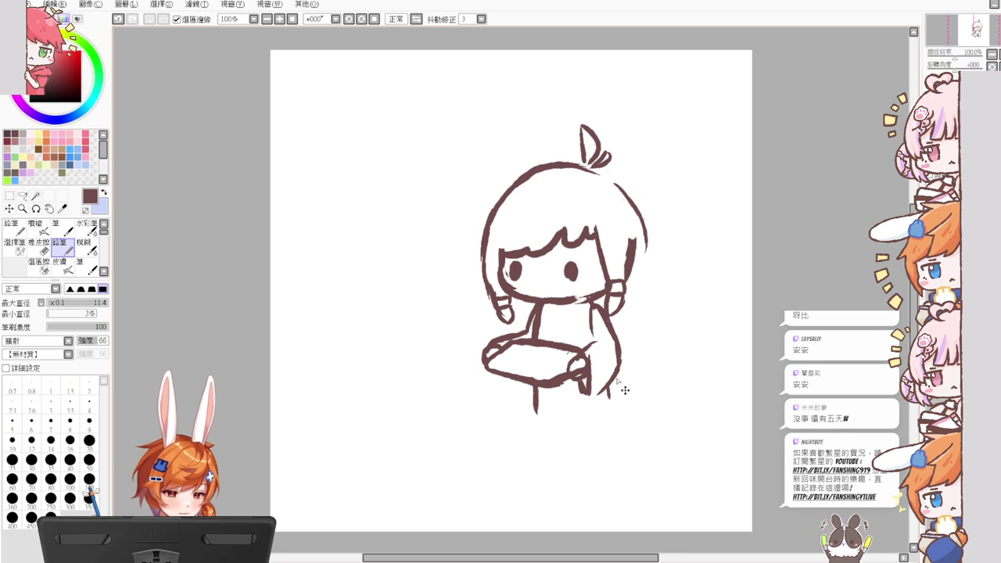
pyautogui.hotkey('ctrl', 'z')
pyautogui.moveTo(616, 376); pyautogui.dragTo(620, 394)
pyautogui.moveTo(616, 380); pyautogui.dragTo(621, 404)
pyautogui.hotkey('ctrl', 'z')
pyautogui.hotkey('ctrl', 'z')
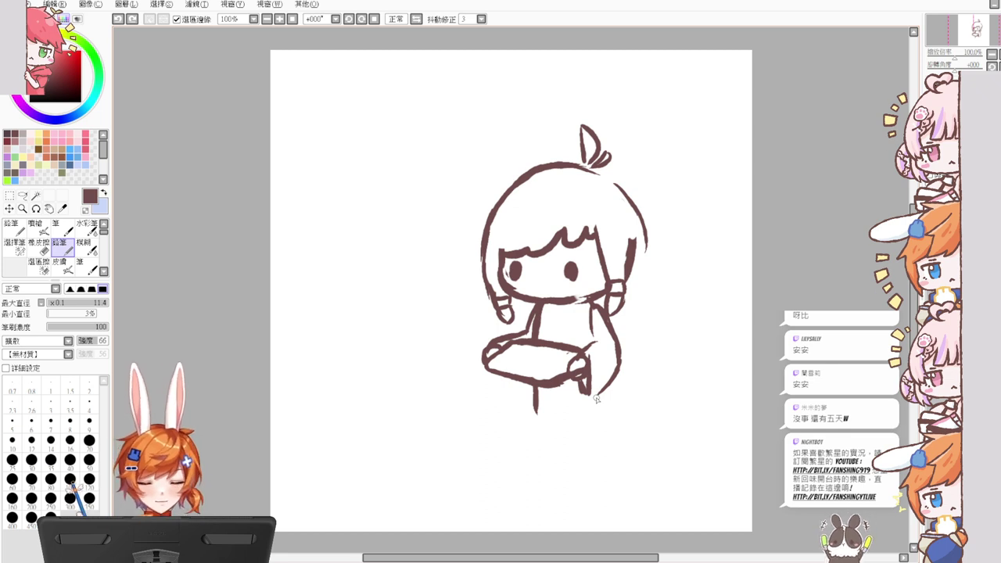
# Step: Erase the oval eyes, the held object, the hands and the leftover lower body lines
pyautogui.press('e')
pyautogui.moveTo(507, 273); pyautogui.dragTo(575, 266)
pyautogui.press('n')
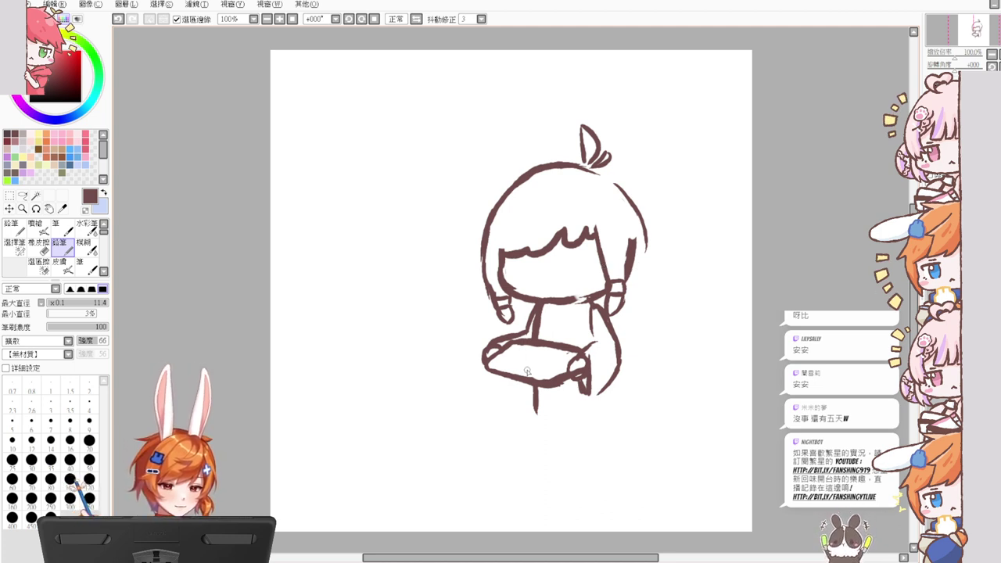
pyautogui.press('e')
pyautogui.moveTo(580, 342)
pyautogui.mouseDown()
pyautogui.moveTo(518, 341)
pyautogui.moveTo(509, 330)
pyautogui.moveTo(475, 387)
pyautogui.moveTo(568, 381)
pyautogui.moveTo(587, 341)
pyautogui.moveTo(583, 366)
pyautogui.moveTo(527, 425)
pyautogui.moveTo(597, 381)
pyautogui.mouseUp()
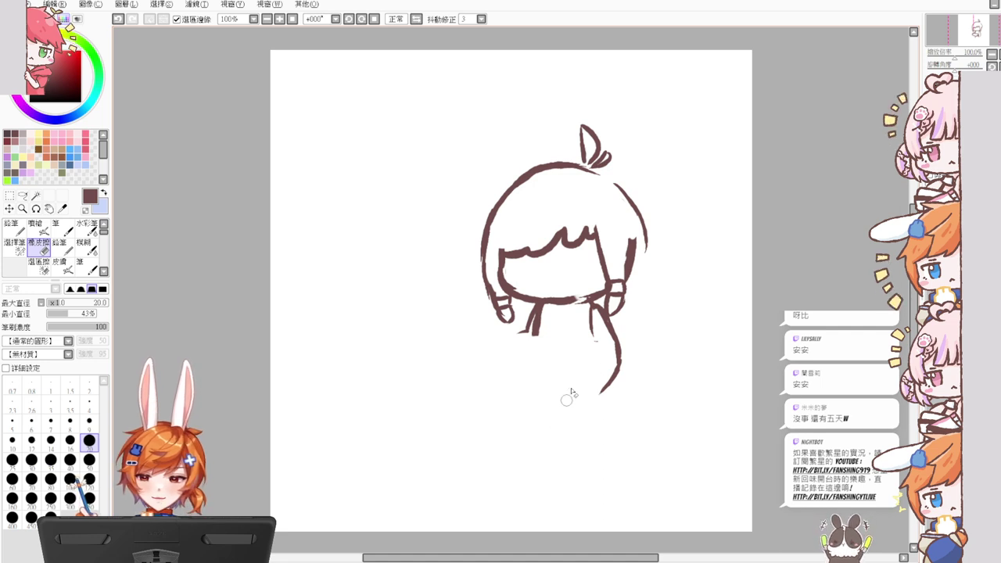
pyautogui.moveTo(605, 342); pyautogui.dragTo(593, 341)
# Step: Draw the body's left side from the neck down, flaring outward into a rounded base
pyautogui.press('n')
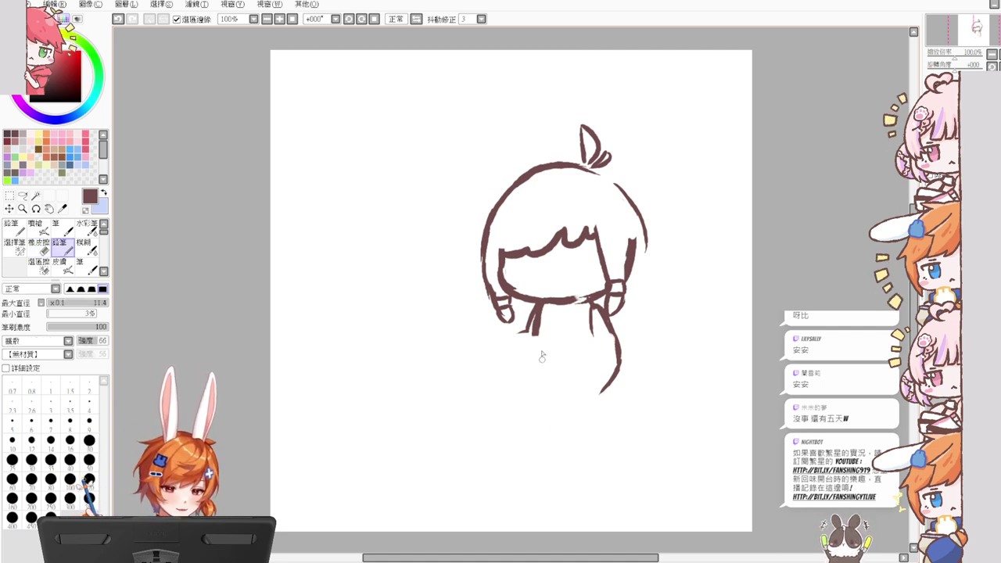
pyautogui.moveTo(539, 313); pyautogui.dragTo(534, 356)
pyautogui.moveTo(538, 316)
pyautogui.mouseDown()
pyautogui.moveTo(536, 363)
pyautogui.moveTo(508, 399)
pyautogui.moveTo(510, 389)
pyautogui.moveTo(533, 407)
pyautogui.moveTo(508, 399)
pyautogui.moveTo(564, 416)
pyautogui.mouseUp()
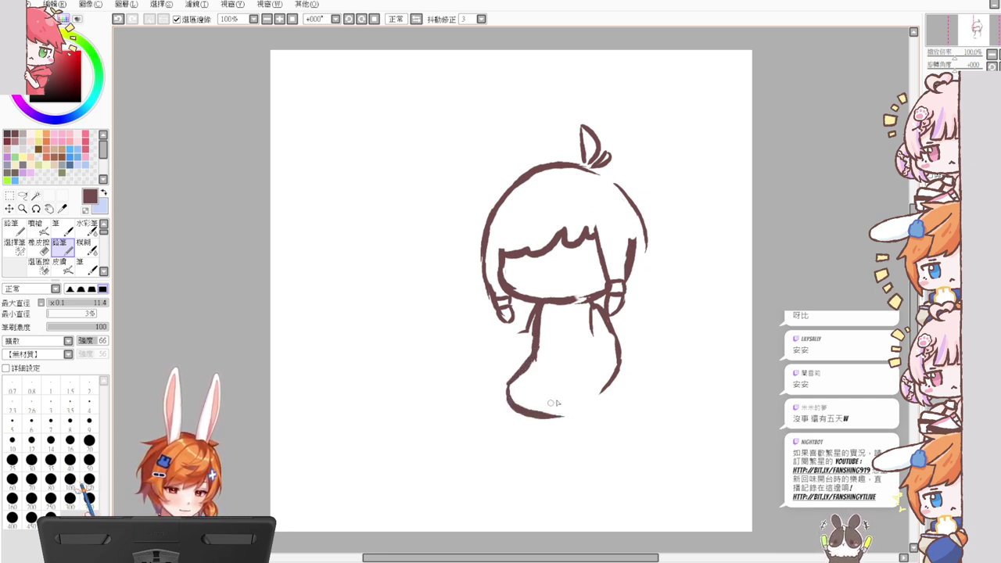
# Step: Erase the lower part of the right outer curve and draw the body's right side down to the base
pyautogui.press('e')
pyautogui.moveTo(621, 367)
pyautogui.mouseDown()
pyautogui.moveTo(602, 391)
pyautogui.moveTo(635, 341)
pyautogui.mouseUp()
pyautogui.press('n')
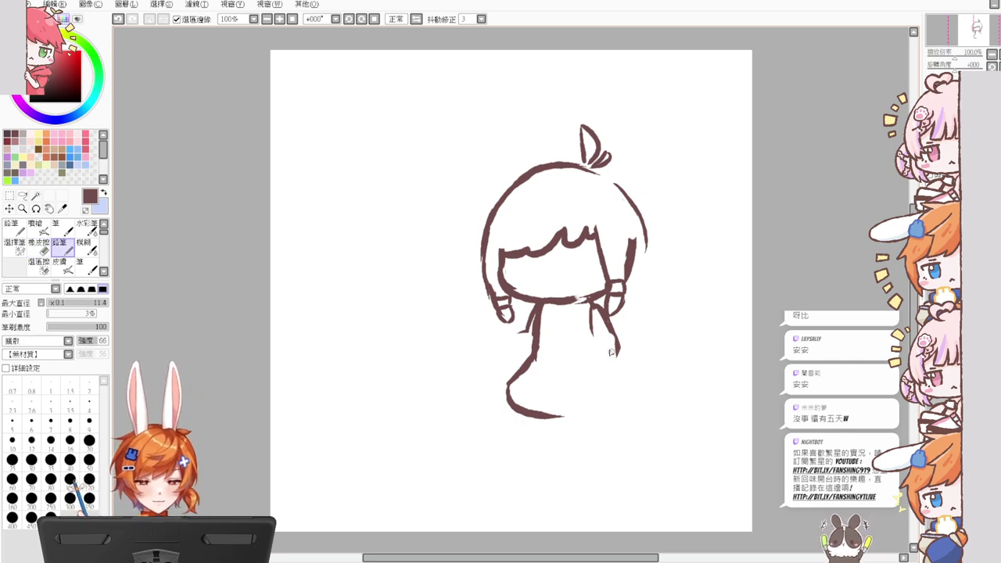
pyautogui.moveTo(593, 309)
pyautogui.mouseDown()
pyautogui.moveTo(612, 380)
pyautogui.moveTo(596, 383)
pyautogui.moveTo(605, 391)
pyautogui.moveTo(596, 398)
pyautogui.moveTo(591, 377)
pyautogui.moveTo(605, 389)
pyautogui.moveTo(577, 406)
pyautogui.moveTo(607, 408)
pyautogui.mouseUp()
pyautogui.hotkey('ctrl', 'z')
pyautogui.hotkey('ctrl', 'z')
pyautogui.moveTo(520, 412)
pyautogui.mouseDown()
pyautogui.moveTo(552, 422)
pyautogui.moveTo(545, 417)
pyautogui.mouseUp()
pyautogui.hotkey('ctrl', 'z')
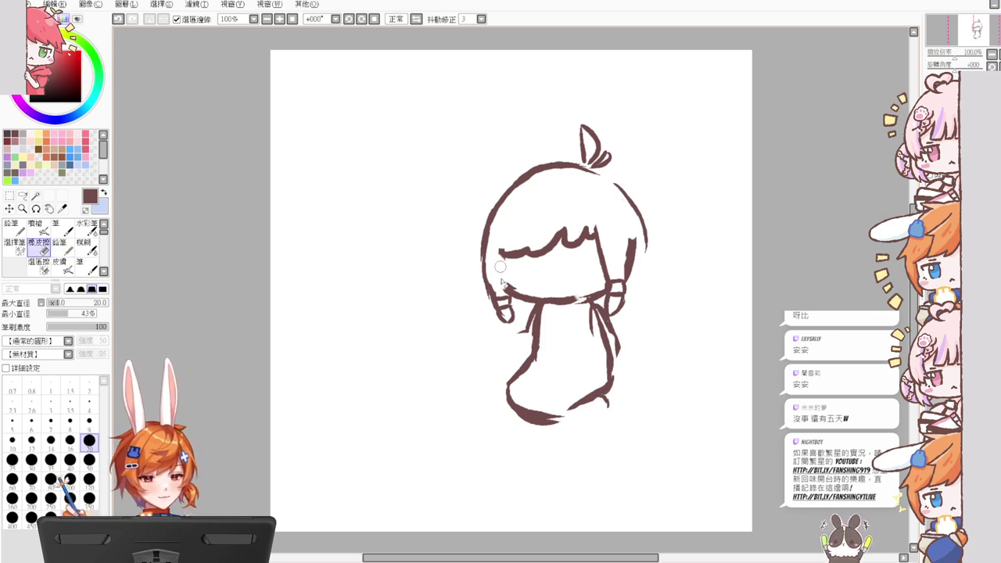
# Step: Redraw the face's left contour thinner and continue the right hair contour down beside the side lock
pyautogui.moveTo(505, 255); pyautogui.dragTo(513, 295)
pyautogui.hotkey('ctrl', 'z')
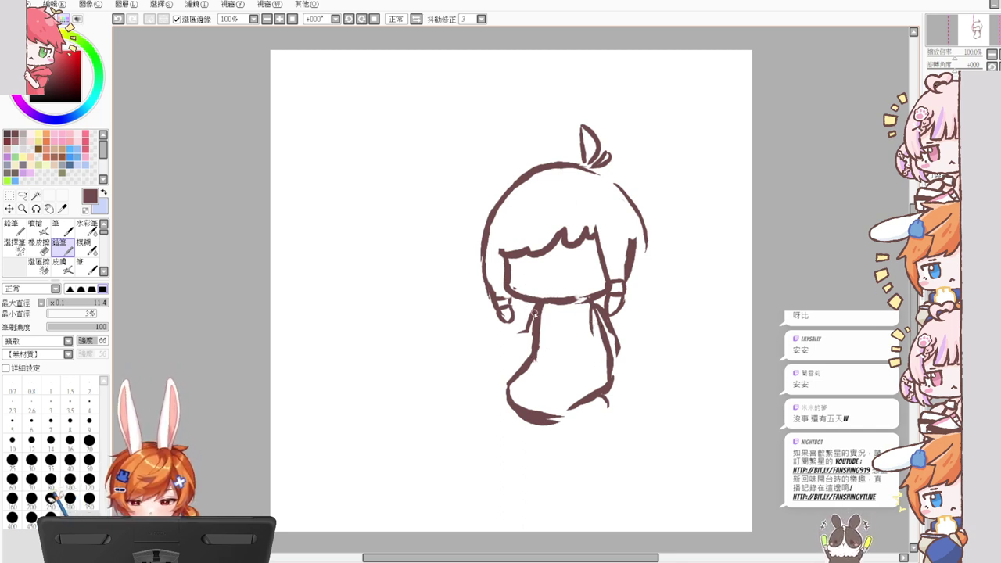
pyautogui.moveTo(643, 239)
pyautogui.mouseDown()
pyautogui.moveTo(641, 293)
pyautogui.moveTo(644, 266)
pyautogui.moveTo(625, 304)
pyautogui.mouseUp()
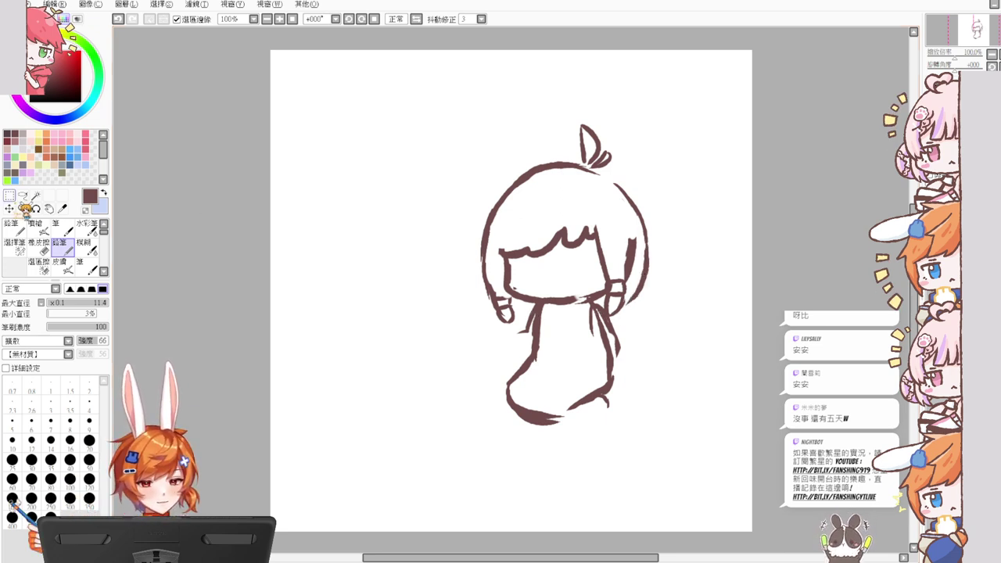
# Step: Select the lower body with the lasso and free-transform it, shifting it slightly up and to the left
pyautogui.click(23, 194)
pyautogui.moveTo(514, 351)
pyautogui.mouseDown()
pyautogui.moveTo(491, 374)
pyautogui.moveTo(562, 450)
pyautogui.moveTo(631, 399)
pyautogui.moveTo(616, 377)
pyautogui.moveTo(508, 346)
pyautogui.mouseUp()
pyautogui.hotkey('ctrl', 't')
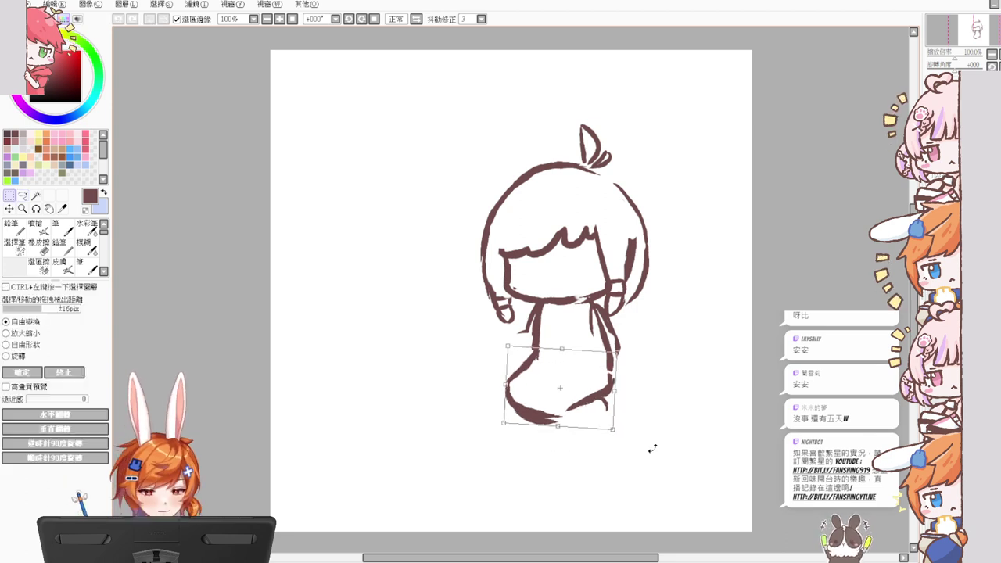
pyautogui.moveTo(650, 448)
pyautogui.mouseDown()
pyautogui.moveTo(625, 443)
pyautogui.moveTo(577, 380)
pyautogui.mouseUp()
pyautogui.moveTo(625, 427); pyautogui.dragTo(624, 429)
pyautogui.press('Return')
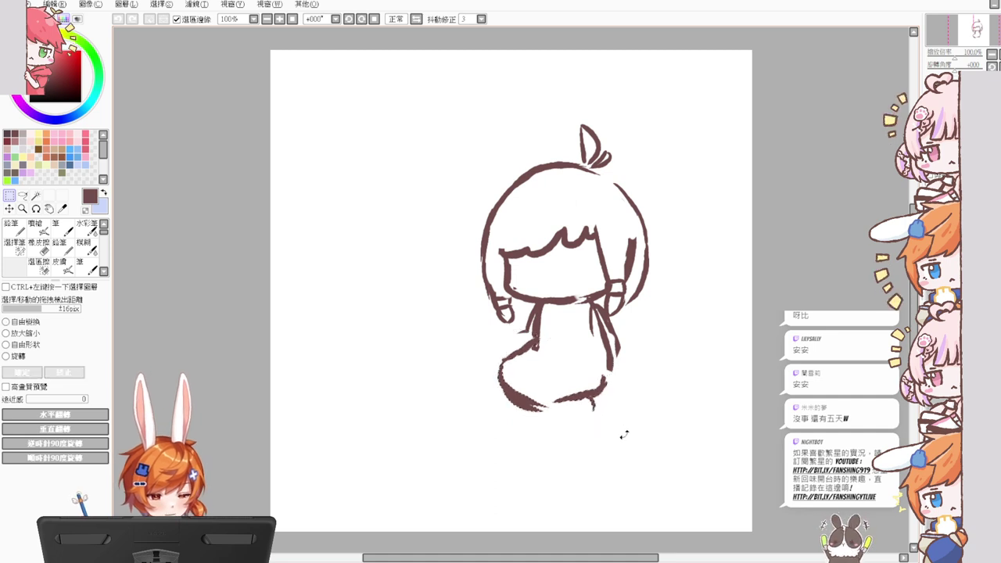
# Step: Erase the middle of the body's base line and redraw the bottom edge with pencil, adding a small squared foot at its right end
pyautogui.hotkey('ctrl', 'd')
pyautogui.press('e')
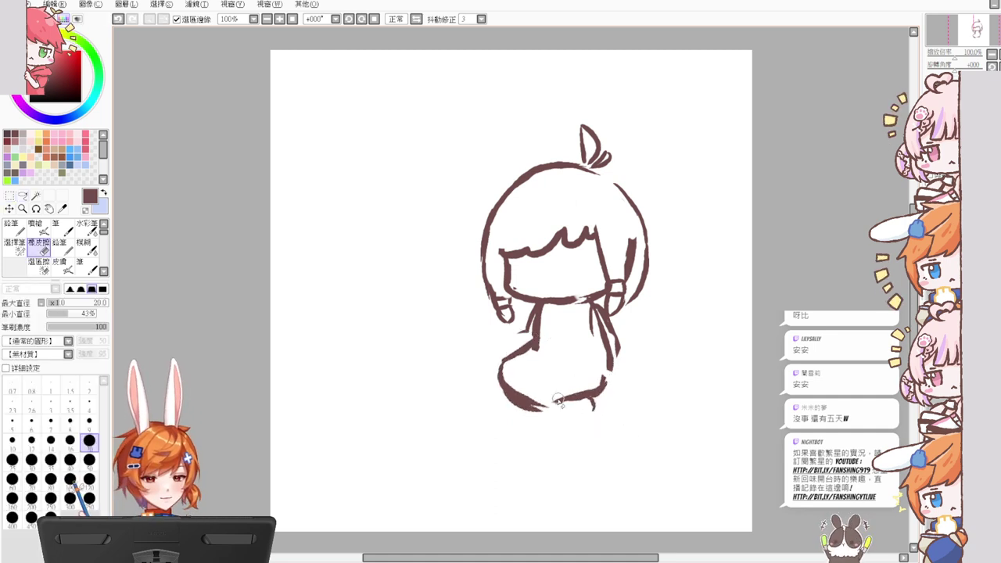
pyautogui.moveTo(555, 402)
pyautogui.mouseDown()
pyautogui.moveTo(583, 398)
pyautogui.moveTo(574, 399)
pyautogui.mouseUp()
pyautogui.press('l')
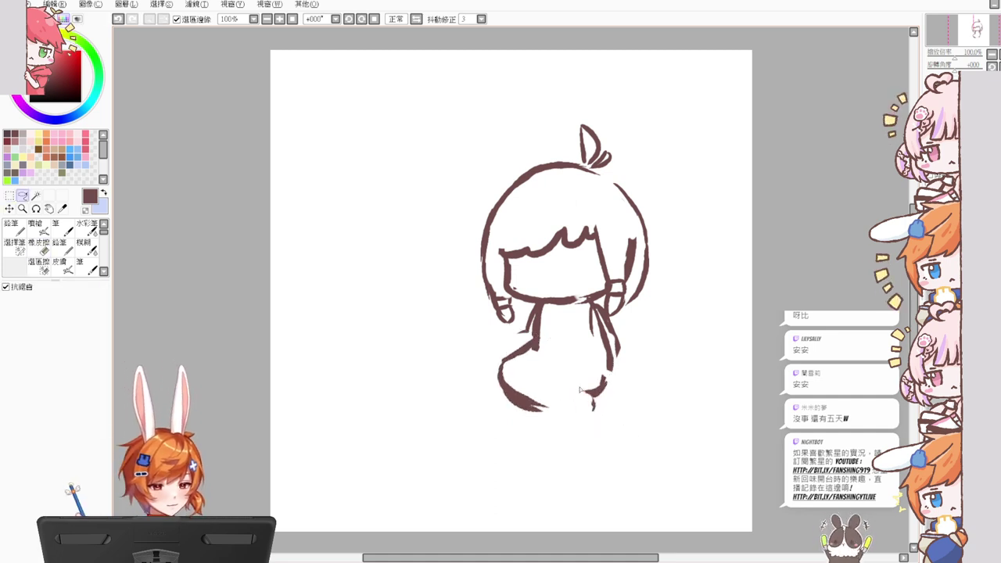
pyautogui.click(62, 247)
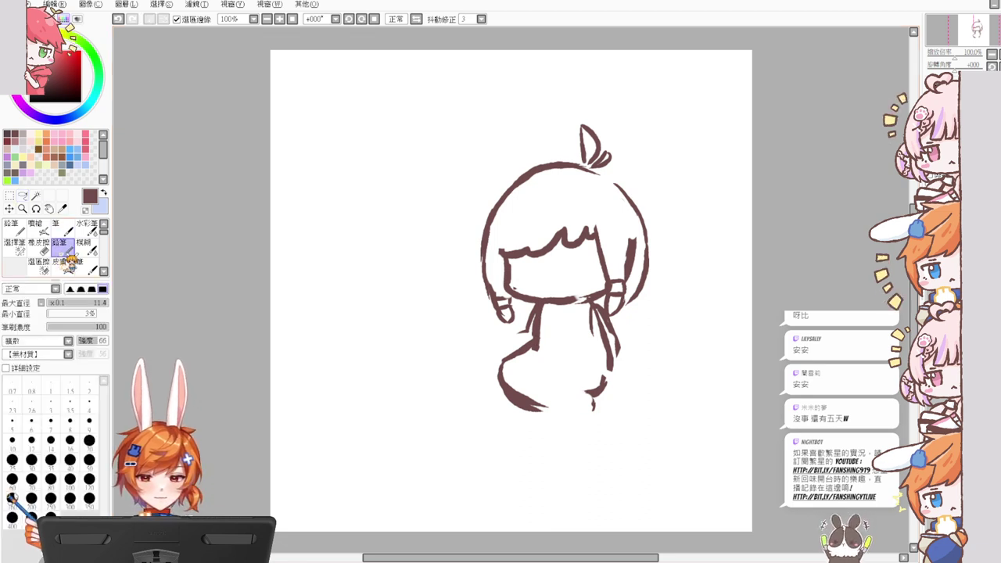
pyautogui.moveTo(528, 405)
pyautogui.mouseDown()
pyautogui.moveTo(589, 399)
pyautogui.moveTo(576, 389)
pyautogui.moveTo(594, 399)
pyautogui.moveTo(590, 414)
pyautogui.moveTo(543, 411)
pyautogui.moveTo(588, 411)
pyautogui.moveTo(598, 396)
pyautogui.moveTo(578, 398)
pyautogui.moveTo(601, 391)
pyautogui.mouseUp()
pyautogui.press('e')
pyautogui.press('n')
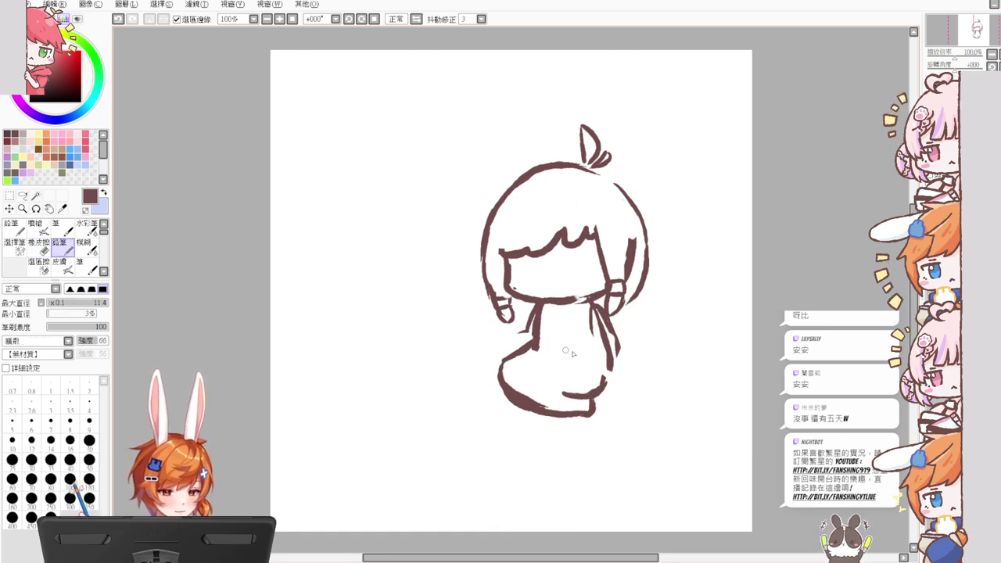
# Step: Draw two closed, downward-curving eyes on the face below the fringe
pyautogui.moveTo(513, 276); pyautogui.dragTo(593, 277)
pyautogui.hotkey('ctrl', 'z')
pyautogui.hotkey('ctrl', 'z')
pyautogui.hotkey('ctrl', 'z')
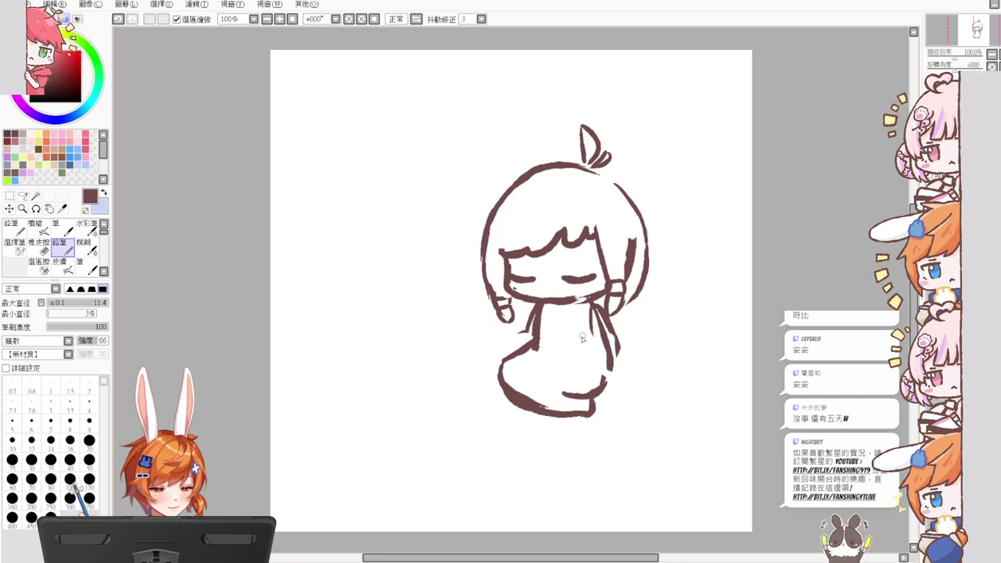
# Step: Replace the body's right side with a long loose sleeve down from the neck, adding a small hand and foot below it
pyautogui.moveTo(587, 304); pyautogui.dragTo(579, 378)
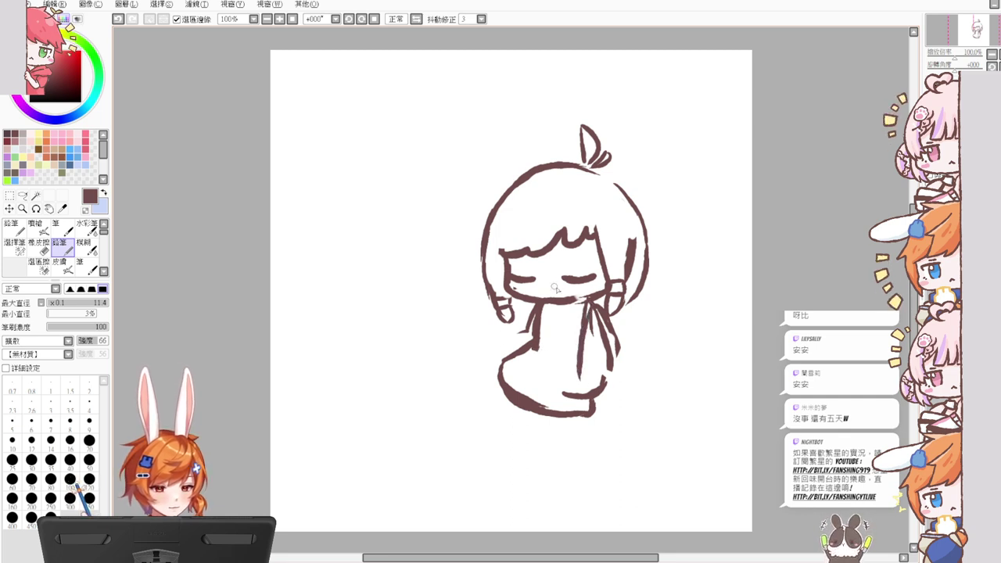
pyautogui.press('e')
pyautogui.moveTo(612, 321)
pyautogui.mouseDown()
pyautogui.moveTo(590, 308)
pyautogui.moveTo(610, 367)
pyautogui.moveTo(606, 357)
pyautogui.moveTo(593, 395)
pyautogui.mouseUp()
pyautogui.press('n')
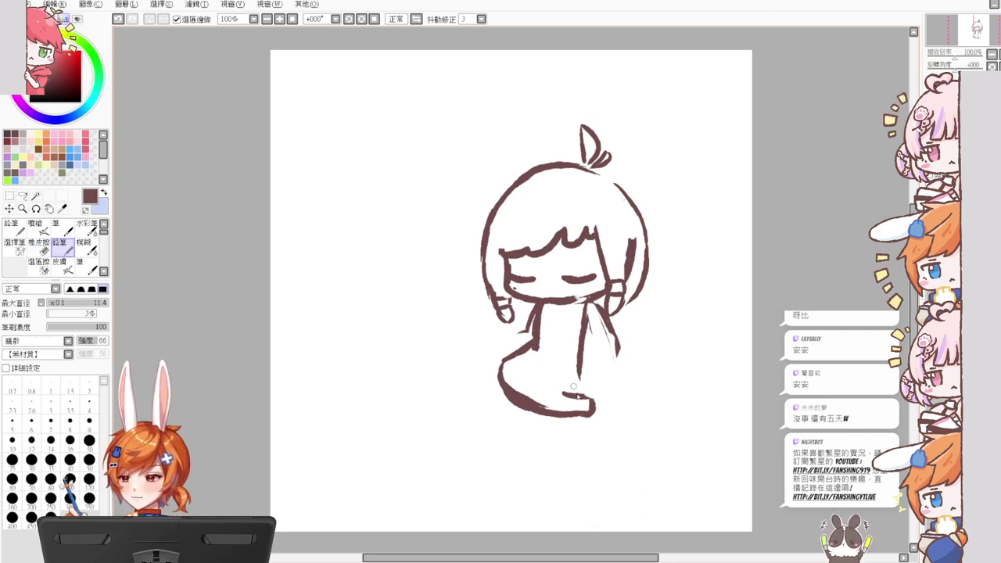
pyautogui.moveTo(576, 361)
pyautogui.mouseDown()
pyautogui.moveTo(583, 391)
pyautogui.moveTo(612, 391)
pyautogui.mouseUp()
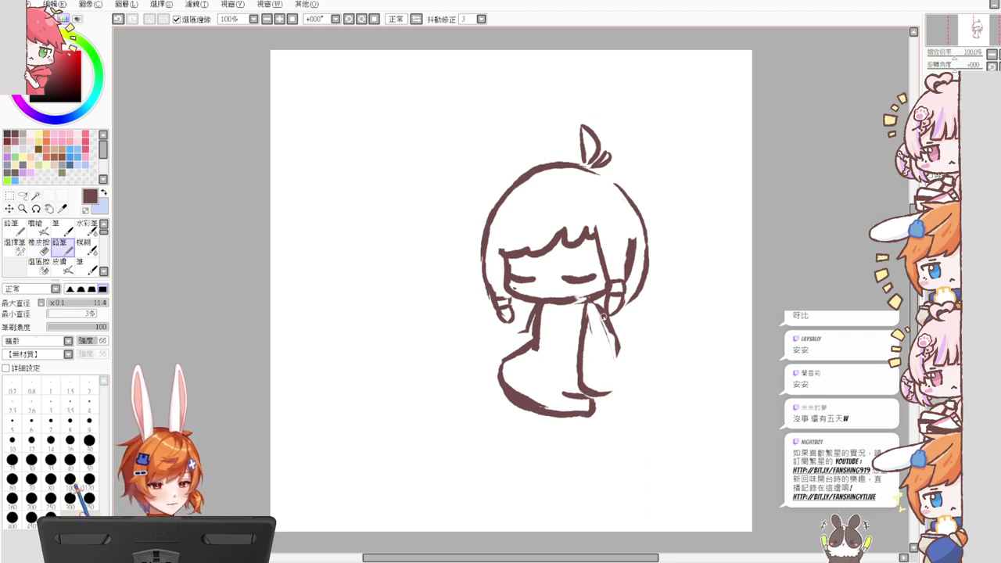
pyautogui.moveTo(600, 309)
pyautogui.mouseDown()
pyautogui.moveTo(636, 371)
pyautogui.moveTo(626, 367)
pyautogui.moveTo(612, 390)
pyautogui.moveTo(633, 405)
pyautogui.moveTo(620, 382)
pyautogui.moveTo(608, 417)
pyautogui.mouseUp()
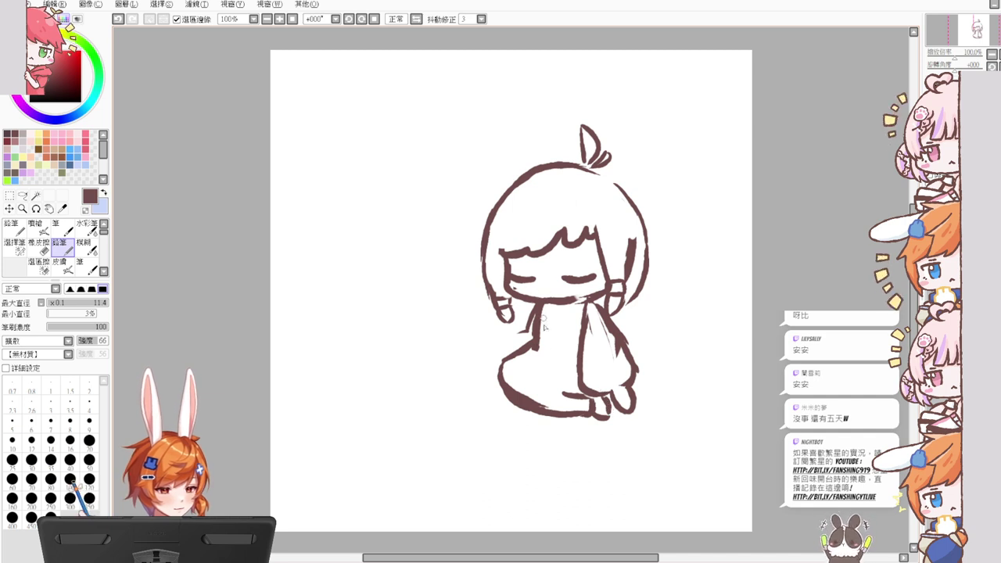
# Step: Draw the left sleeve's outer edge from the neck to the body's side and a short bent line at the arm's inner end
pyautogui.moveTo(540, 341); pyautogui.dragTo(556, 366)
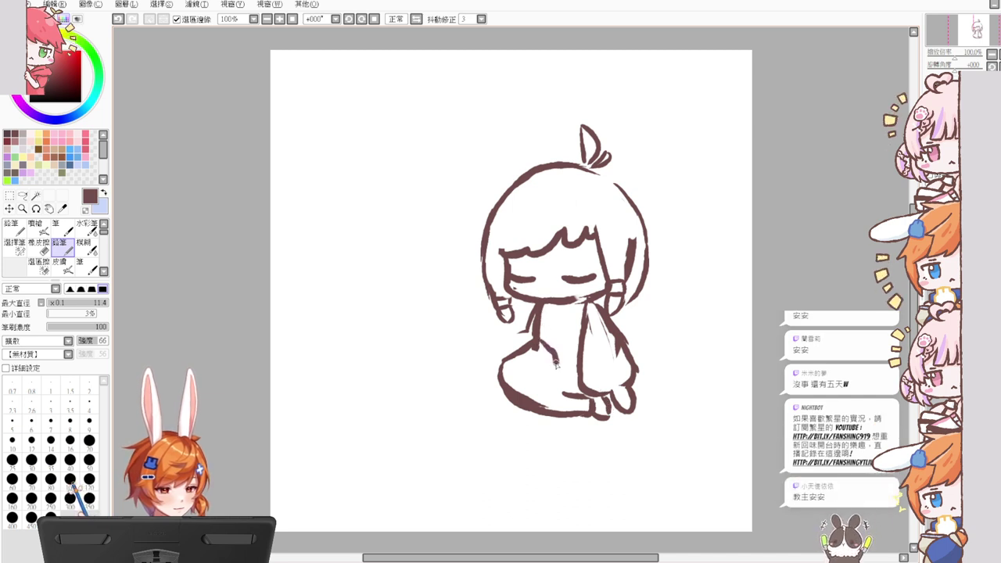
pyautogui.moveTo(532, 305)
pyautogui.mouseDown()
pyautogui.moveTo(507, 348)
pyautogui.moveTo(524, 313)
pyautogui.moveTo(556, 375)
pyautogui.moveTo(536, 348)
pyautogui.moveTo(554, 331)
pyautogui.moveTo(526, 337)
pyautogui.mouseUp()
pyautogui.press('e')
pyautogui.press('n')
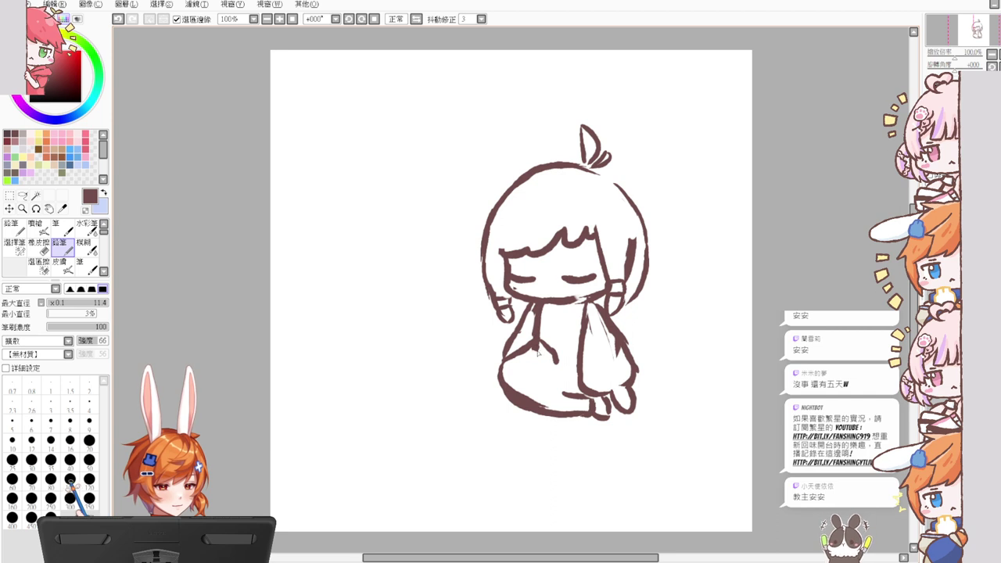
# Step: Erase the overlapping body stroke inside the left sleeve and clean up the bent line at the arm's end
pyautogui.press('e')
pyautogui.moveTo(533, 343); pyautogui.dragTo(522, 356)
pyautogui.press('n')
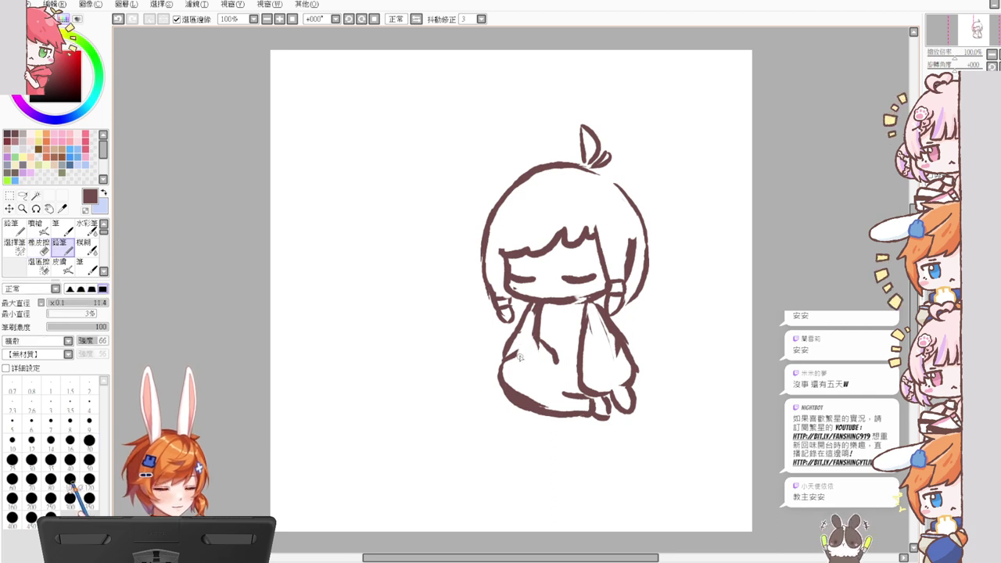
pyautogui.press('e')
pyautogui.moveTo(539, 341)
pyautogui.mouseDown()
pyautogui.moveTo(528, 363)
pyautogui.moveTo(517, 355)
pyautogui.moveTo(535, 375)
pyautogui.moveTo(565, 355)
pyautogui.mouseUp()
pyautogui.press('n')
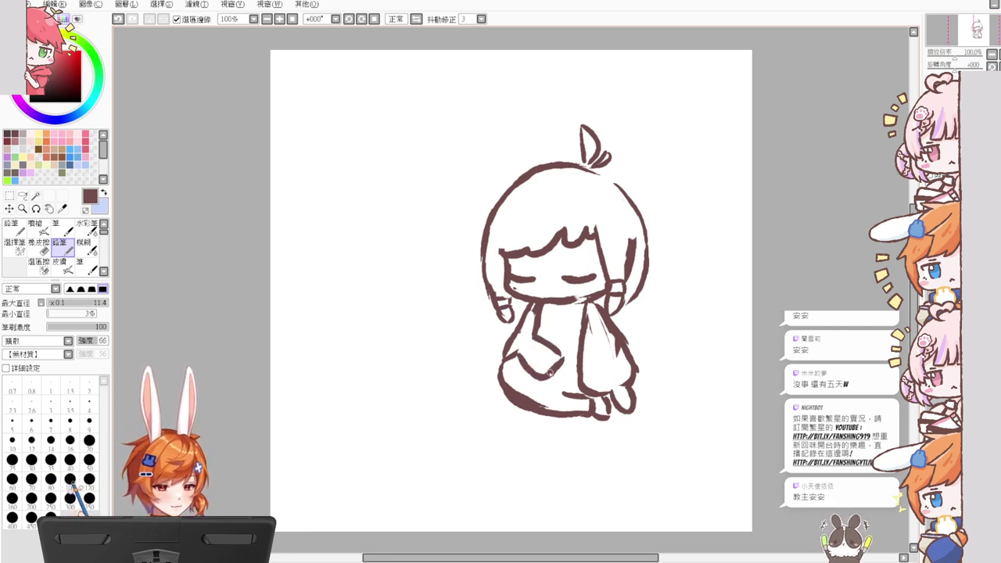
pyautogui.moveTo(534, 307); pyautogui.dragTo(517, 354)
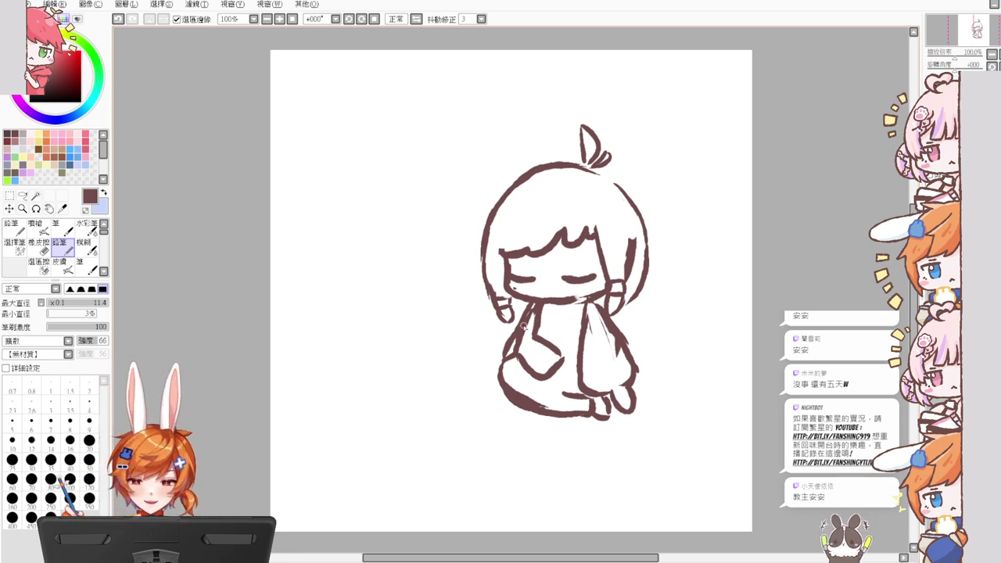
pyautogui.hotkey('ctrl', 'z')
pyautogui.hotkey('ctrl', 'z')
pyautogui.hotkey('ctrl', 'z')
pyautogui.hotkey('ctrl', 'z')
pyautogui.hotkey('ctrl', 'z')
pyautogui.hotkey('ctrl', 'z')
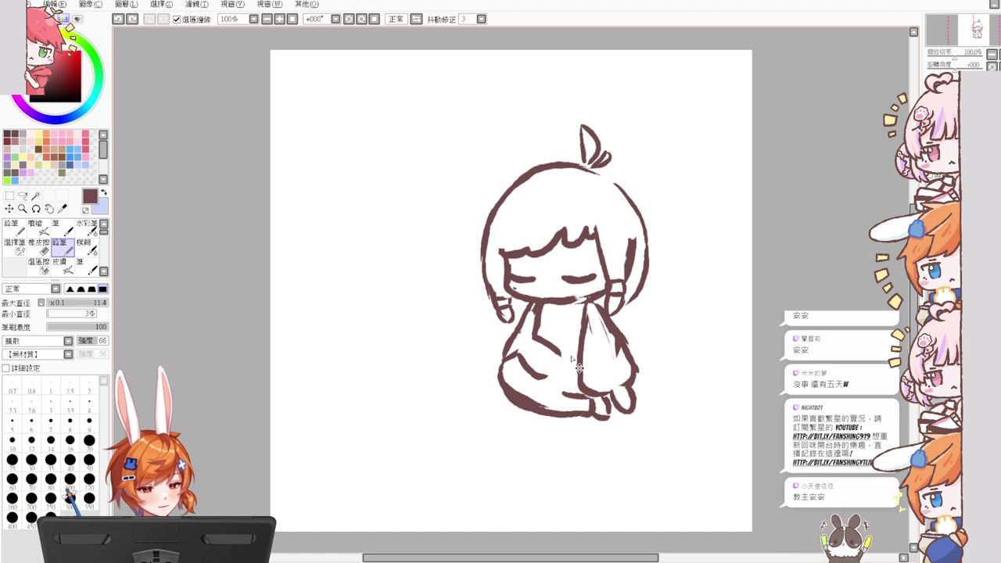
pyautogui.hotkey('ctrl', 'z')
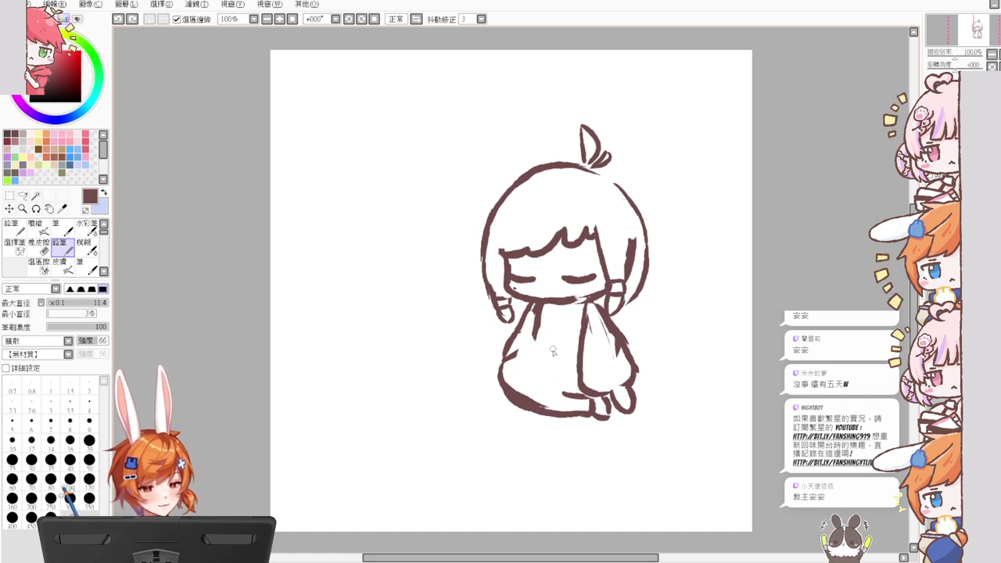
# Step: Draw a rounded hand at the end of the left sleeve and add an inner contour line along the right sleeve
pyautogui.moveTo(517, 343)
pyautogui.mouseDown()
pyautogui.moveTo(543, 339)
pyautogui.moveTo(557, 350)
pyautogui.moveTo(527, 341)
pyautogui.moveTo(552, 360)
pyautogui.moveTo(531, 369)
pyautogui.mouseUp()
pyautogui.hotkey('ctrl', 'z')
pyautogui.hotkey('ctrl', 'z')
pyautogui.hotkey('ctrl', 'z')
pyautogui.hotkey('ctrl', 'z')
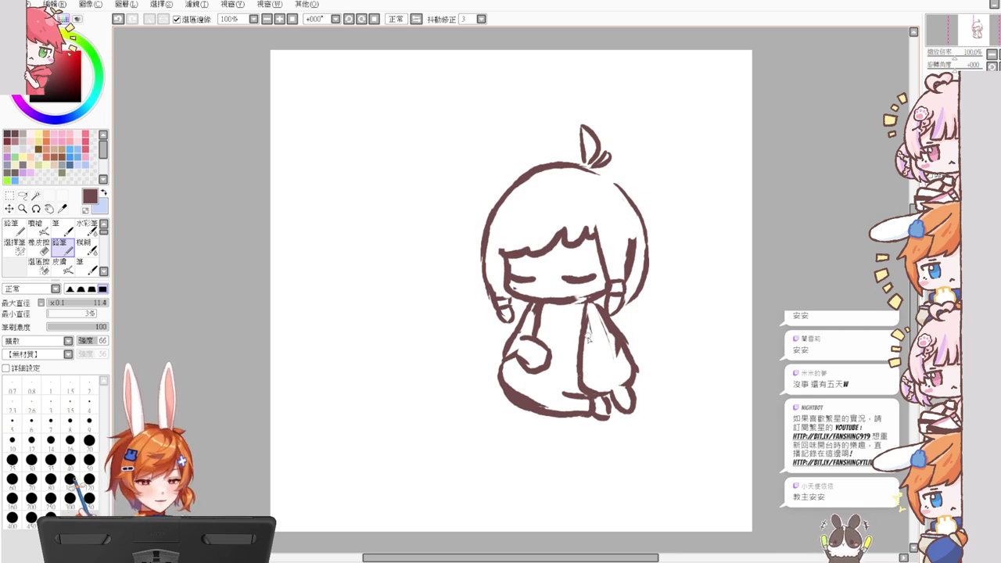
pyautogui.moveTo(585, 320)
pyautogui.mouseDown()
pyautogui.moveTo(589, 379)
pyautogui.moveTo(621, 382)
pyautogui.moveTo(612, 380)
pyautogui.mouseUp()
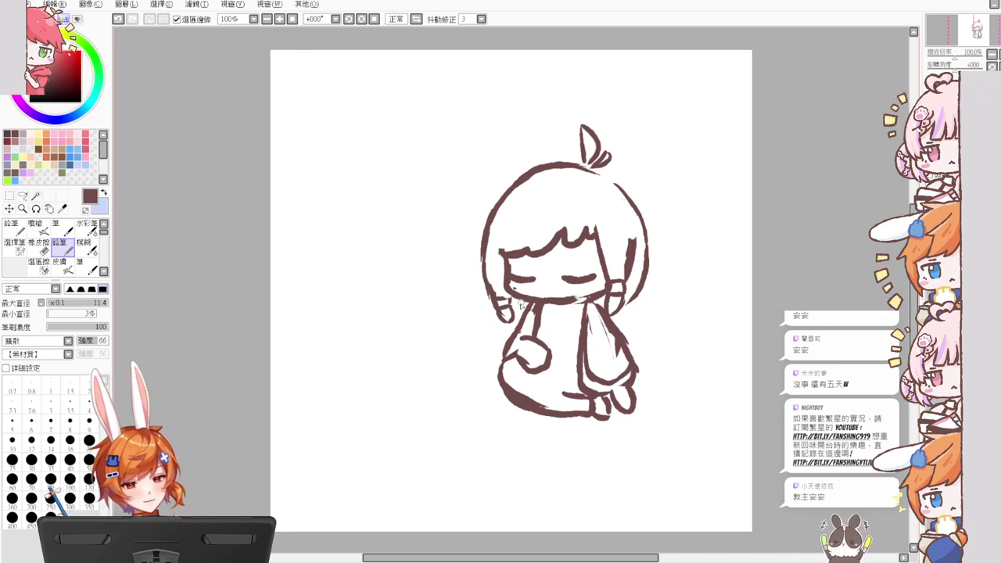
# Step: Draw a long slanted outer line down from the left side lock beside the body, erasing its rounded lower tip
pyautogui.moveTo(516, 302); pyautogui.dragTo(493, 375)
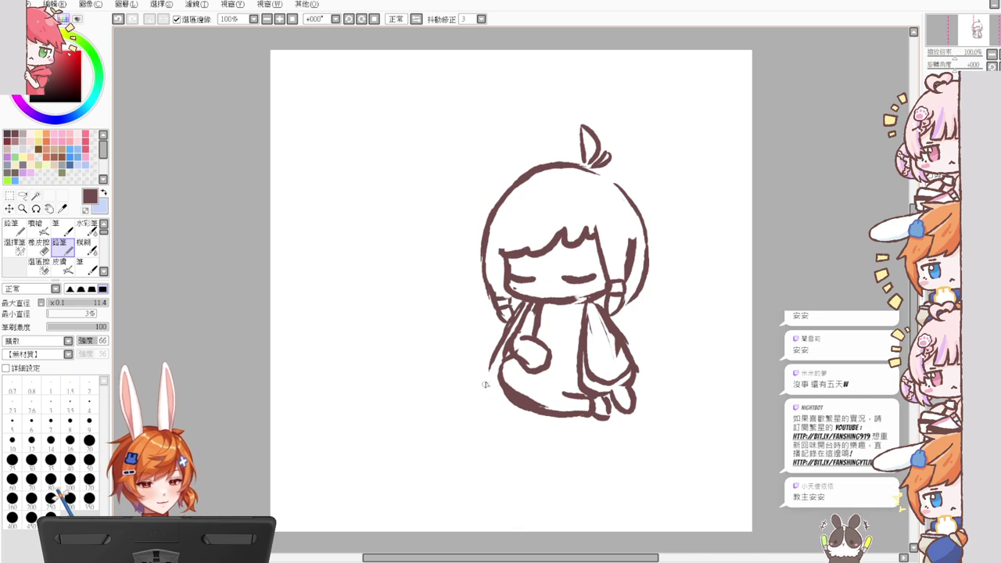
pyautogui.moveTo(494, 362)
pyautogui.mouseDown()
pyautogui.moveTo(479, 394)
pyautogui.moveTo(504, 386)
pyautogui.mouseUp()
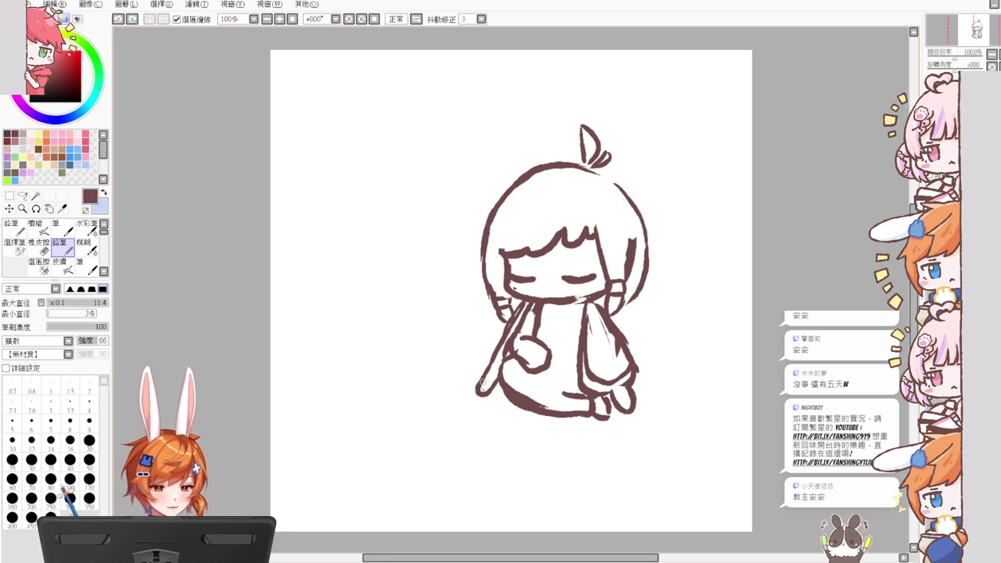
pyautogui.press('e')
pyautogui.moveTo(478, 376)
pyautogui.mouseDown()
pyautogui.moveTo(488, 346)
pyautogui.moveTo(492, 383)
pyautogui.mouseUp()
pyautogui.press('n')
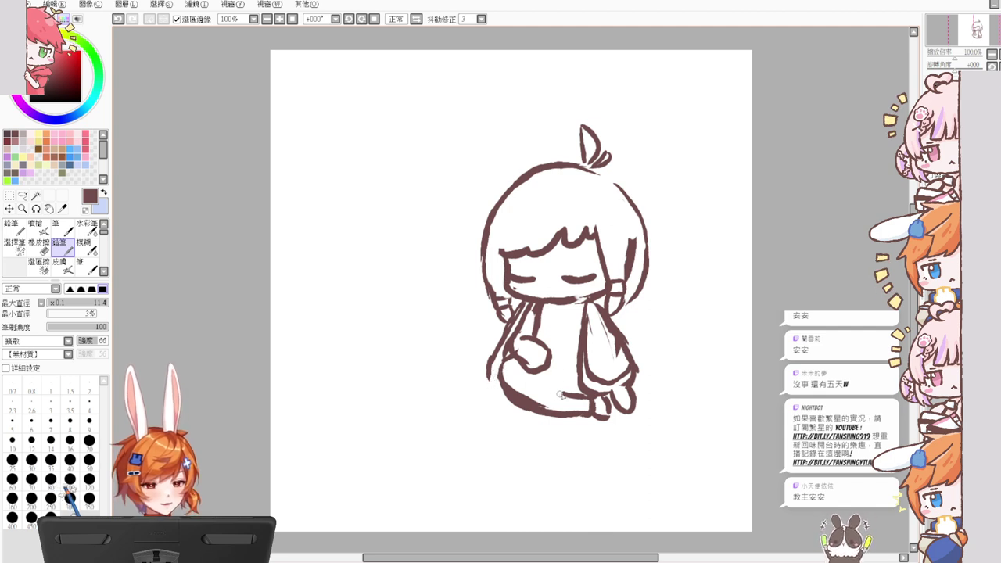
# Step: Thin the base's thick lower-left outline and replace the inner line above the foot with a shorter stroke
pyautogui.press('e')
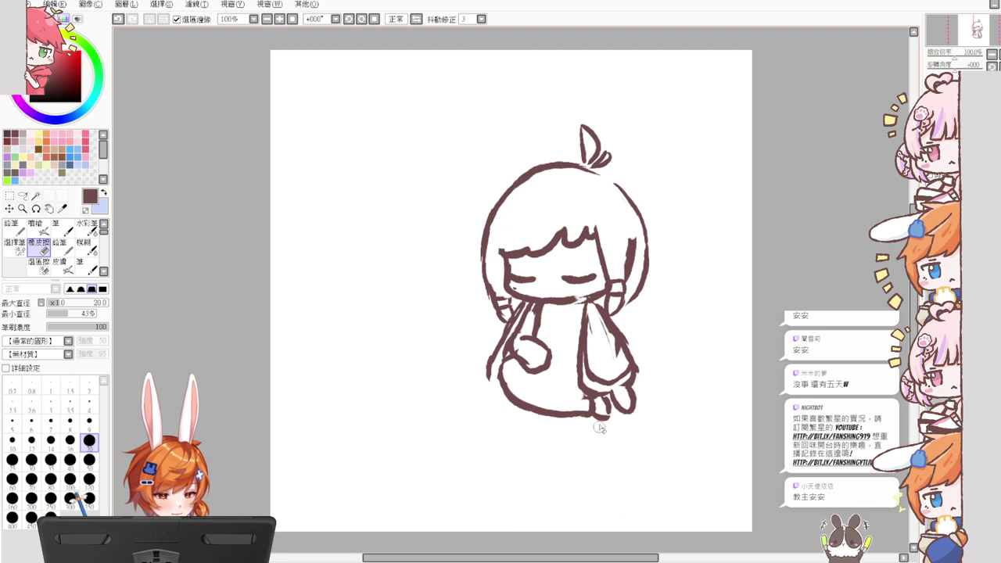
pyautogui.moveTo(599, 428); pyautogui.dragTo(596, 413)
pyautogui.press('n')
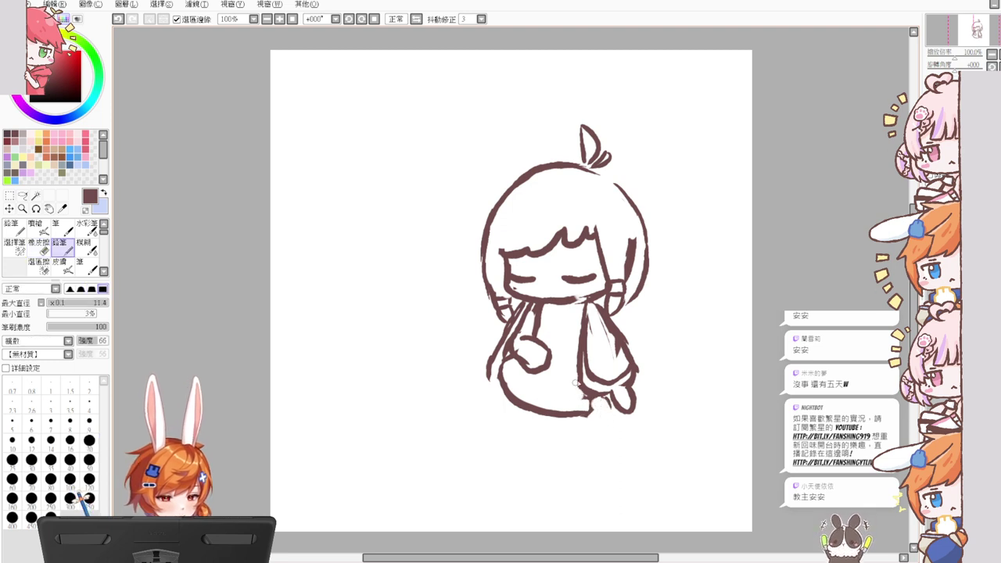
pyautogui.hotkey('ctrl', 'z')
pyautogui.press('e')
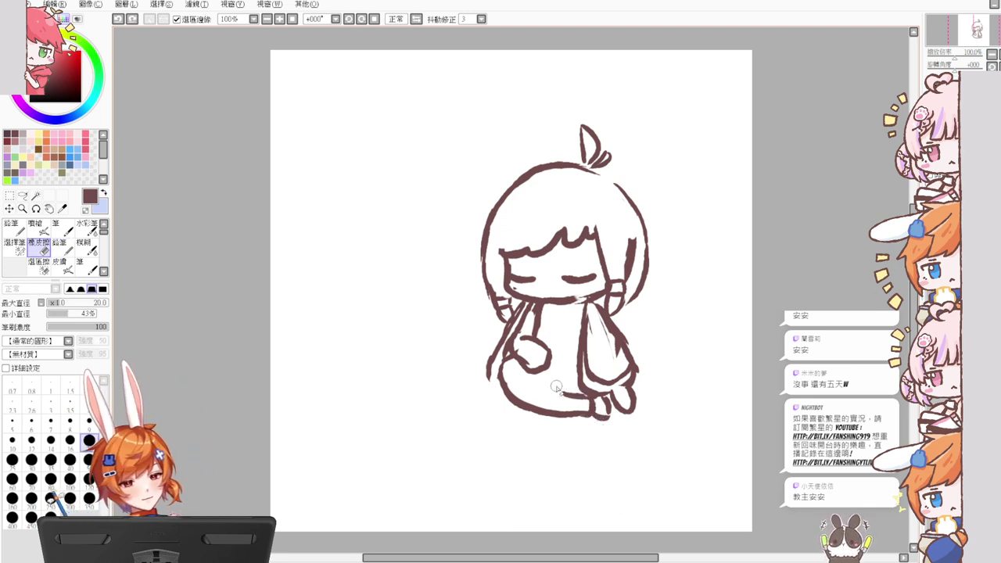
pyautogui.press('n')
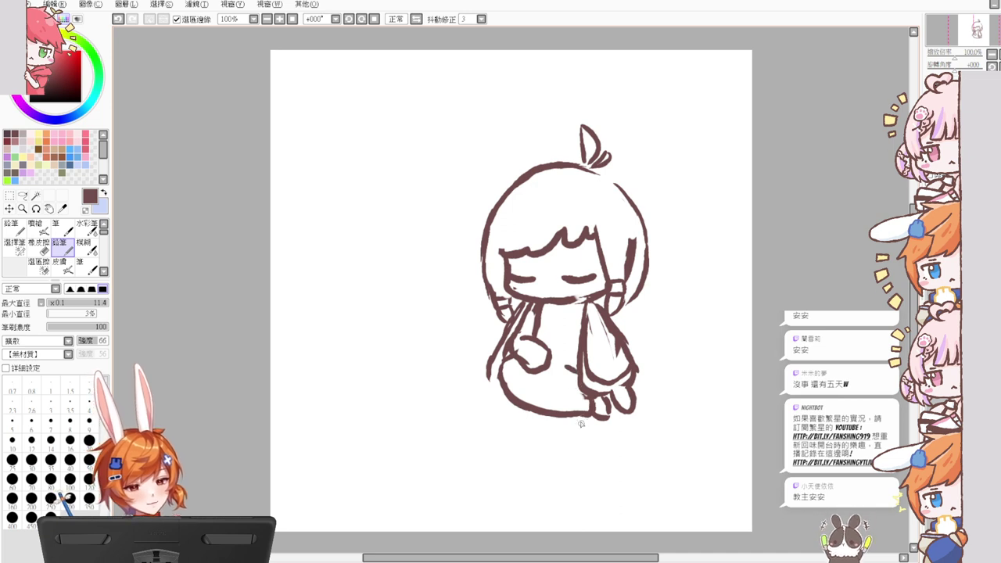
pyautogui.moveTo(557, 387); pyautogui.dragTo(586, 395)
pyautogui.hotkey('ctrl', 'z')
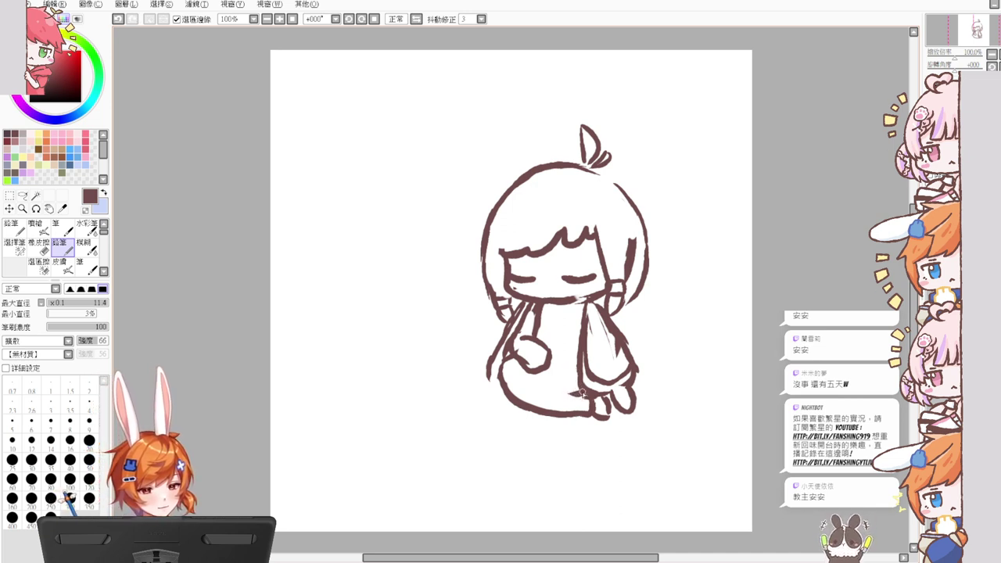
# Step: Reshape the body's lower-left outline into a straighter side with a squarer corner and thin the bottom line
pyautogui.press('e')
pyautogui.moveTo(506, 374)
pyautogui.mouseDown()
pyautogui.moveTo(527, 400)
pyautogui.moveTo(507, 368)
pyautogui.moveTo(506, 401)
pyautogui.moveTo(540, 413)
pyautogui.moveTo(513, 406)
pyautogui.moveTo(565, 412)
pyautogui.moveTo(549, 415)
pyautogui.moveTo(577, 400)
pyautogui.mouseUp()
pyautogui.press('n')
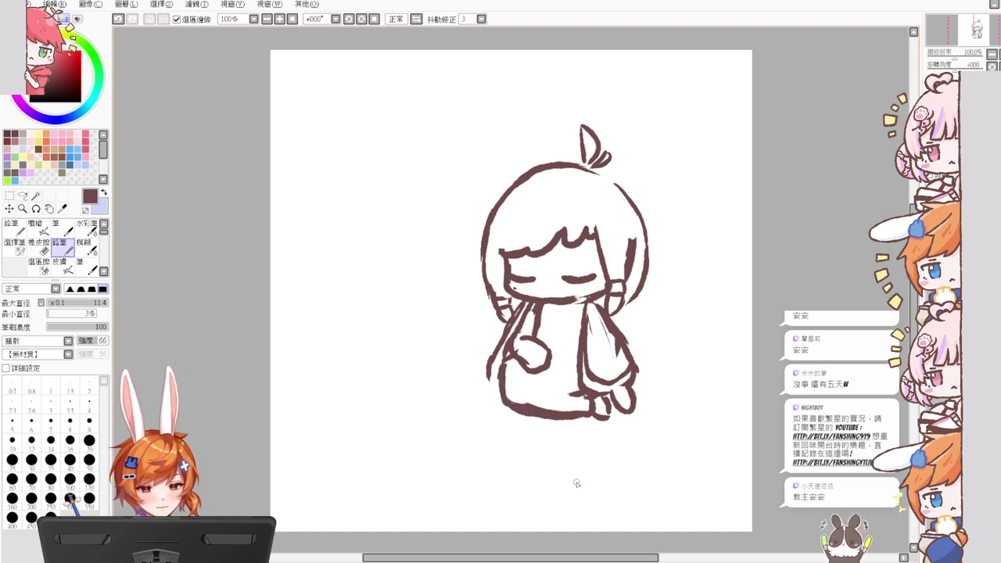
pyautogui.press('e')
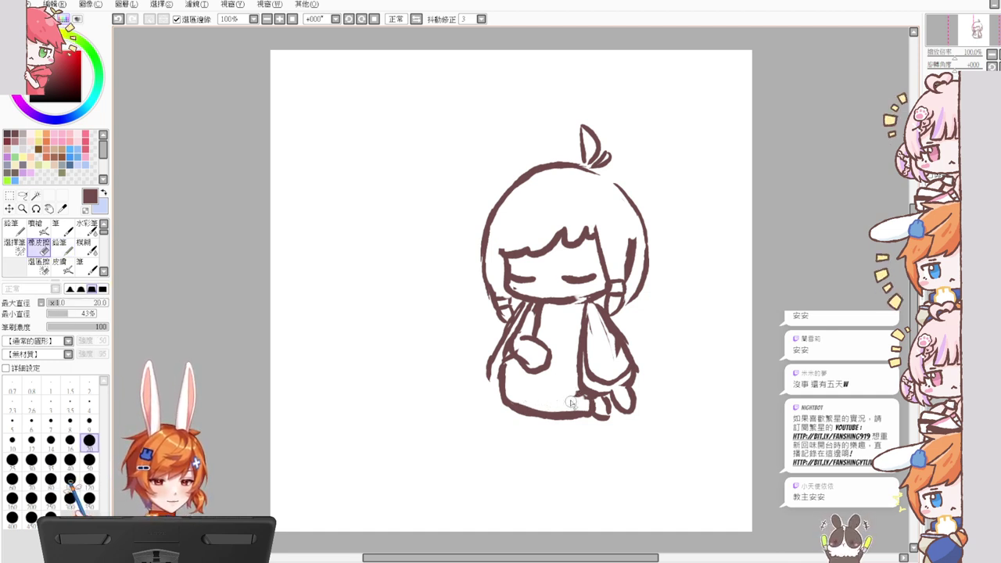
pyautogui.press('n')
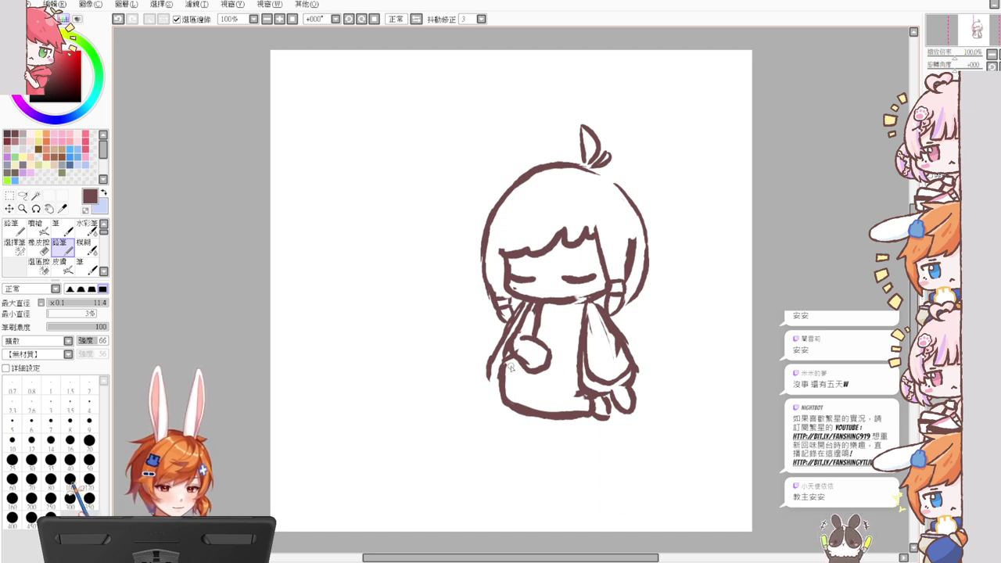
# Step: Redraw the body's left side as a slanted curve from the hand to the base and darken the fold beside the right sleeve
pyautogui.moveTo(517, 362); pyautogui.dragTo(501, 397)
pyautogui.hotkey('ctrl', 'z')
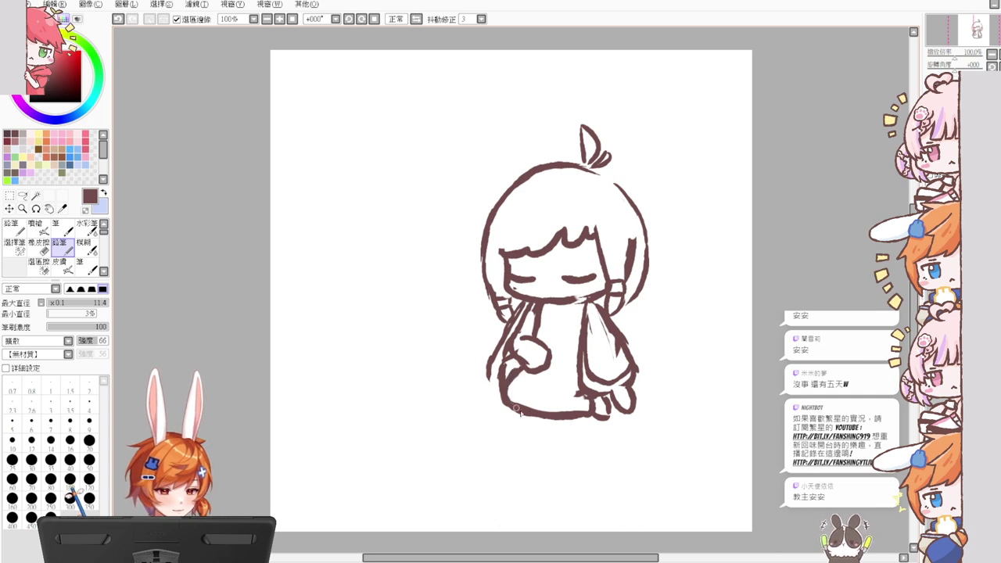
pyautogui.press('e')
pyautogui.moveTo(505, 358)
pyautogui.mouseDown()
pyautogui.moveTo(513, 383)
pyautogui.moveTo(516, 359)
pyautogui.moveTo(503, 383)
pyautogui.moveTo(511, 382)
pyautogui.moveTo(509, 409)
pyautogui.mouseUp()
pyautogui.press('n')
pyautogui.hotkey('ctrl', 'z')
pyautogui.press('e')
pyautogui.press('n')
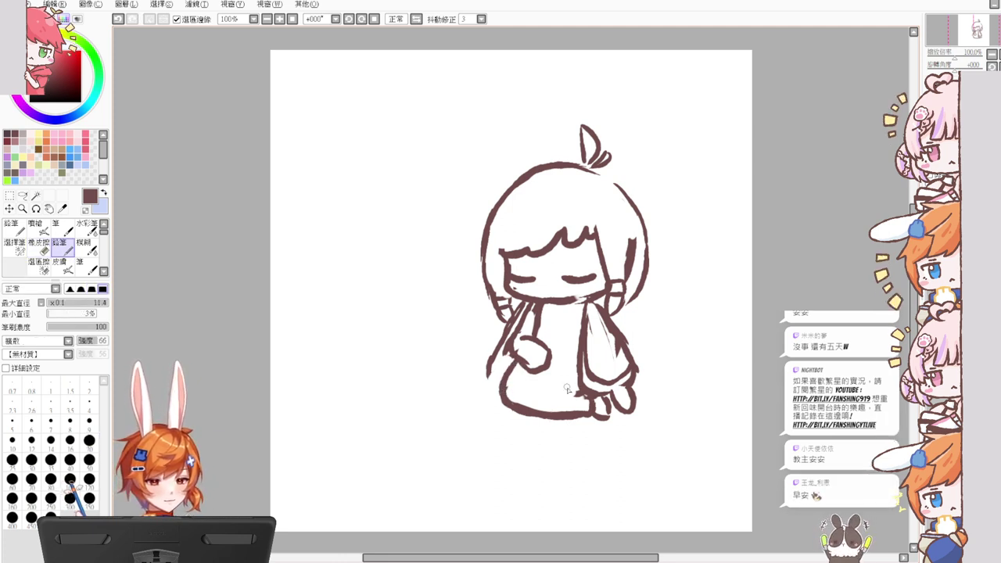
pyautogui.moveTo(582, 386); pyautogui.dragTo(564, 398)
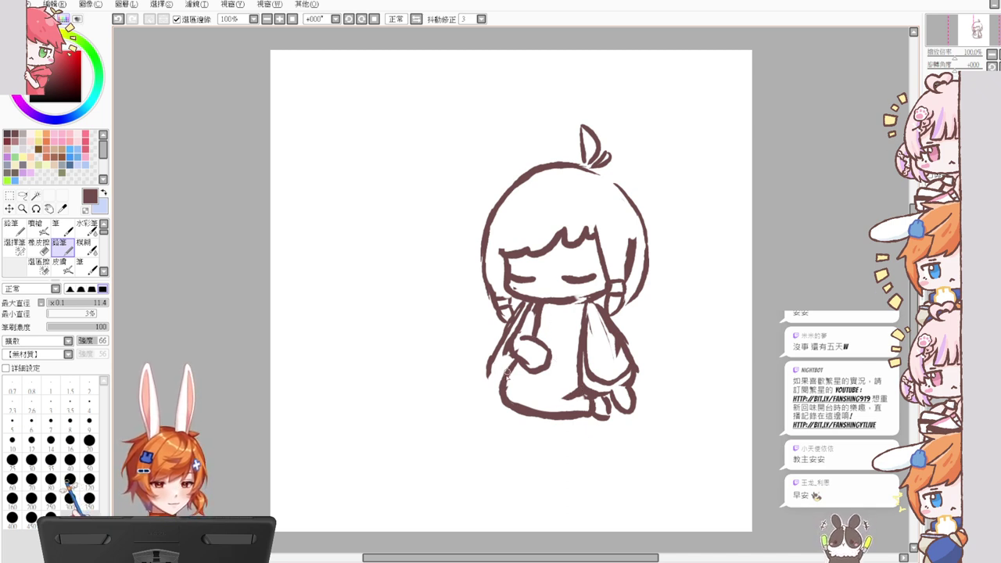
# Step: Erase the lower end of the left outer line and redraw it as a second sleeve with a small rounded hand
pyautogui.press('e')
pyautogui.moveTo(489, 376); pyautogui.dragTo(498, 349)
pyautogui.press('n')
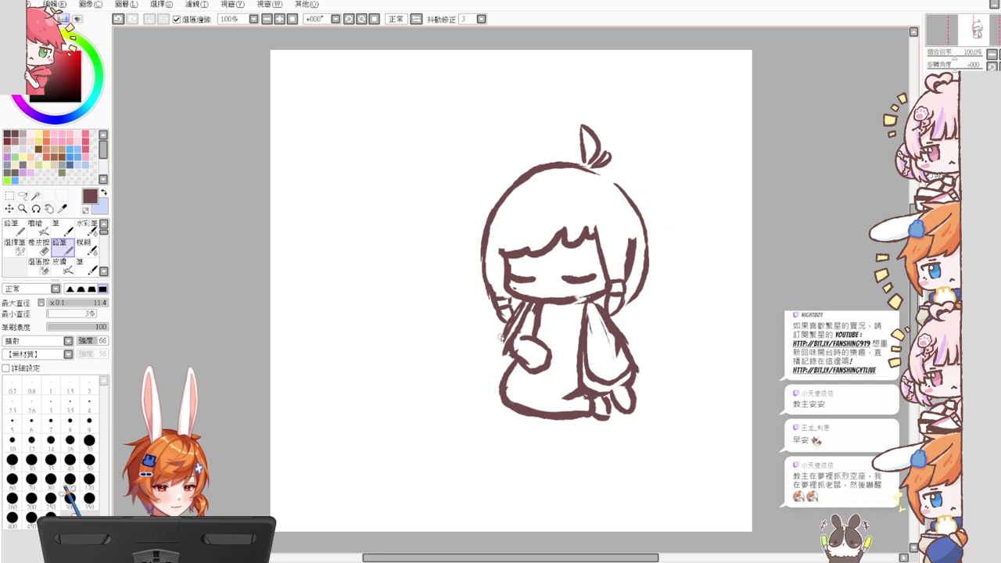
pyautogui.moveTo(503, 332)
pyautogui.mouseDown()
pyautogui.moveTo(485, 360)
pyautogui.moveTo(510, 379)
pyautogui.moveTo(487, 368)
pyautogui.moveTo(476, 388)
pyautogui.moveTo(493, 384)
pyautogui.moveTo(506, 354)
pyautogui.moveTo(493, 380)
pyautogui.mouseUp()
pyautogui.hotkey('ctrl', 'z')
pyautogui.press('e')
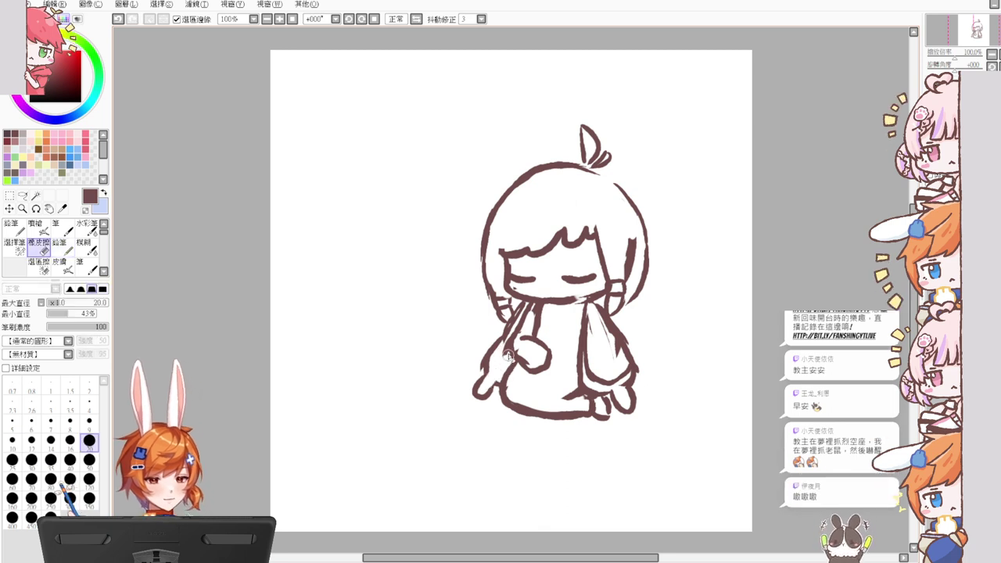
pyautogui.press('n')
pyautogui.moveTo(507, 342)
pyautogui.mouseDown()
pyautogui.moveTo(493, 379)
pyautogui.moveTo(501, 382)
pyautogui.mouseUp()
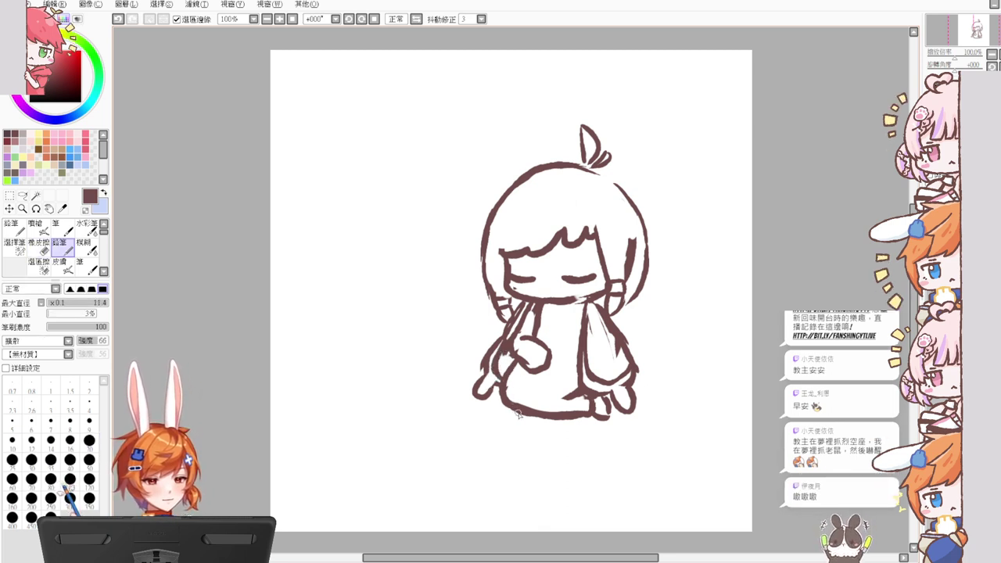
# Step: Erase the doubled lines of the left sleeve and redraw the sleeve from shoulder to hand with cleaner, thinner outlines
pyautogui.press('e')
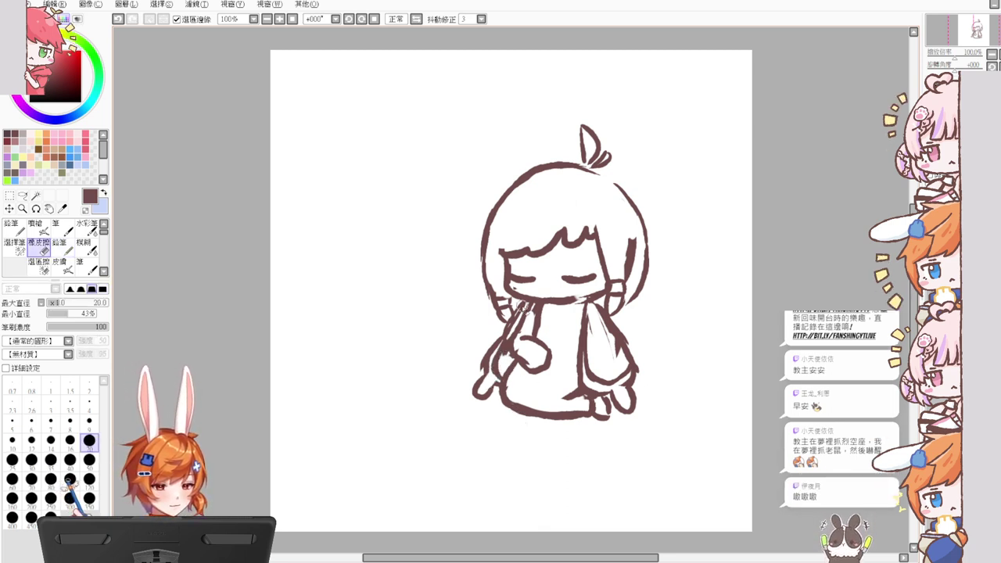
pyautogui.moveTo(524, 304); pyautogui.dragTo(501, 349)
pyautogui.press('n')
pyautogui.moveTo(520, 312)
pyautogui.mouseDown()
pyautogui.moveTo(527, 303)
pyautogui.moveTo(494, 357)
pyautogui.moveTo(503, 349)
pyautogui.mouseUp()
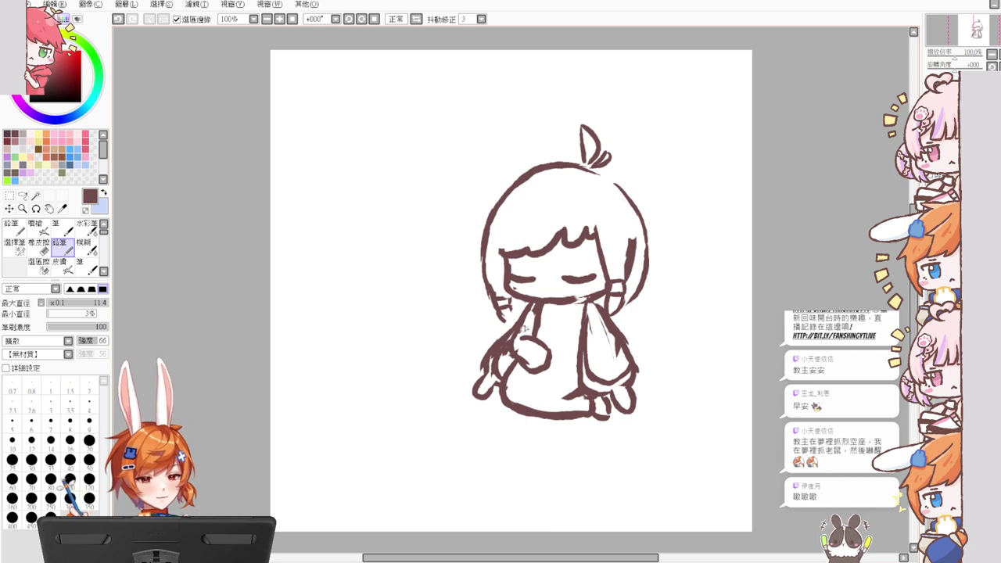
pyautogui.moveTo(538, 307)
pyautogui.mouseDown()
pyautogui.moveTo(481, 367)
pyautogui.moveTo(487, 380)
pyautogui.mouseUp()
pyautogui.press('e')
pyautogui.press('n')
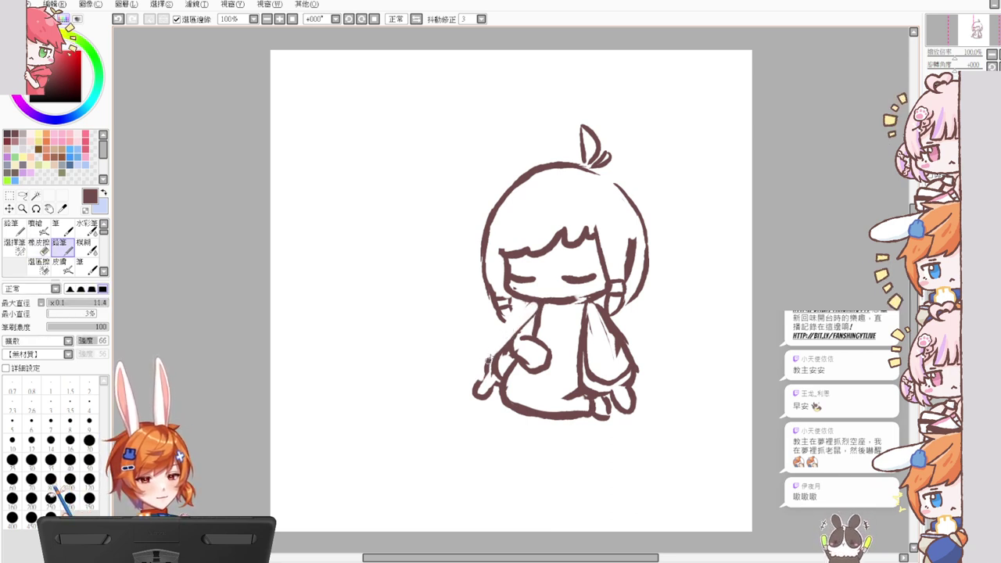
pyautogui.moveTo(500, 345)
pyautogui.mouseDown()
pyautogui.moveTo(489, 371)
pyautogui.moveTo(537, 303)
pyautogui.moveTo(524, 318)
pyautogui.mouseUp()
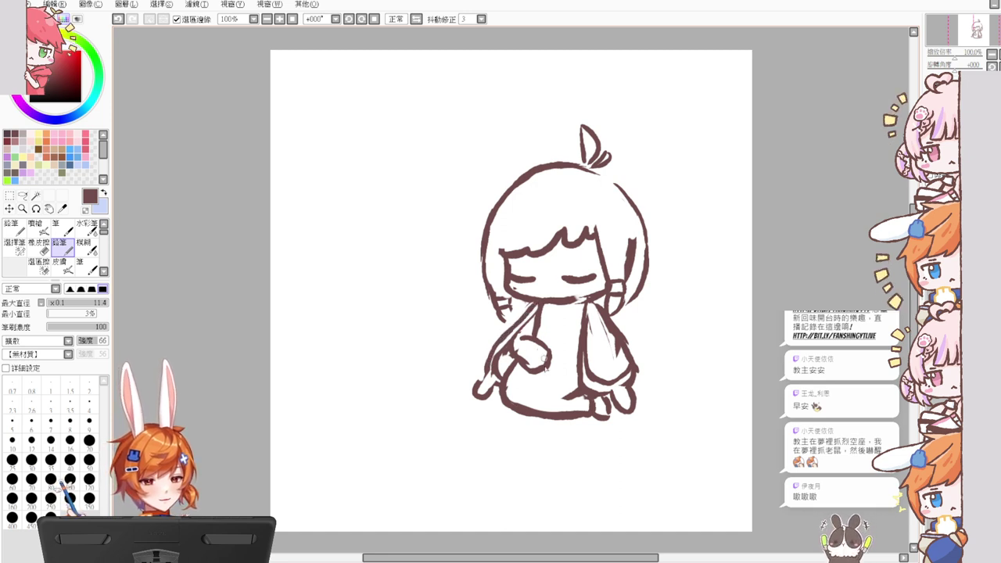
# Step: Erase the fold lines inside the right sleeve and redraw the left side lock's tip below its tie
pyautogui.press('e')
pyautogui.moveTo(602, 322)
pyautogui.mouseDown()
pyautogui.moveTo(621, 359)
pyautogui.moveTo(596, 349)
pyautogui.mouseUp()
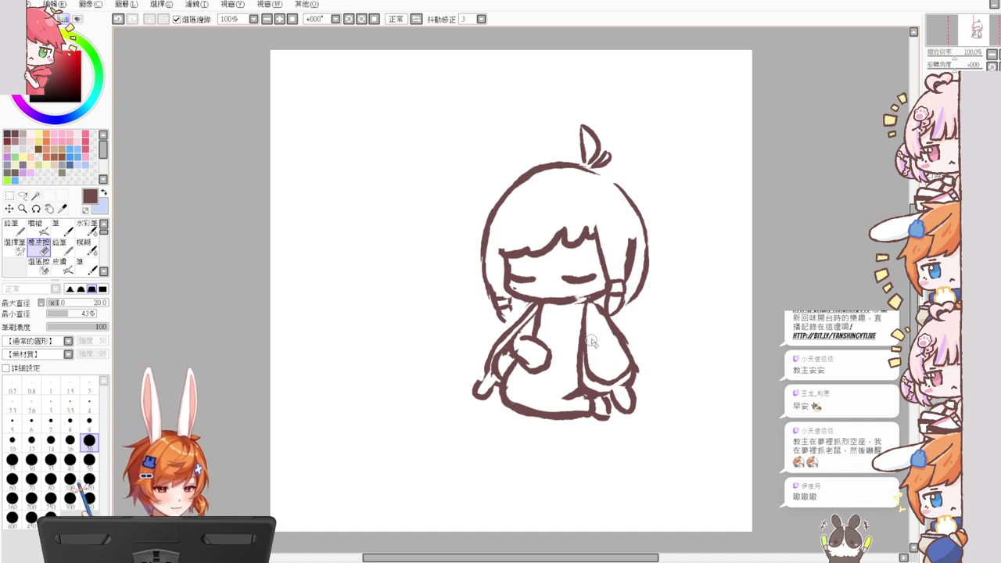
pyautogui.press('n')
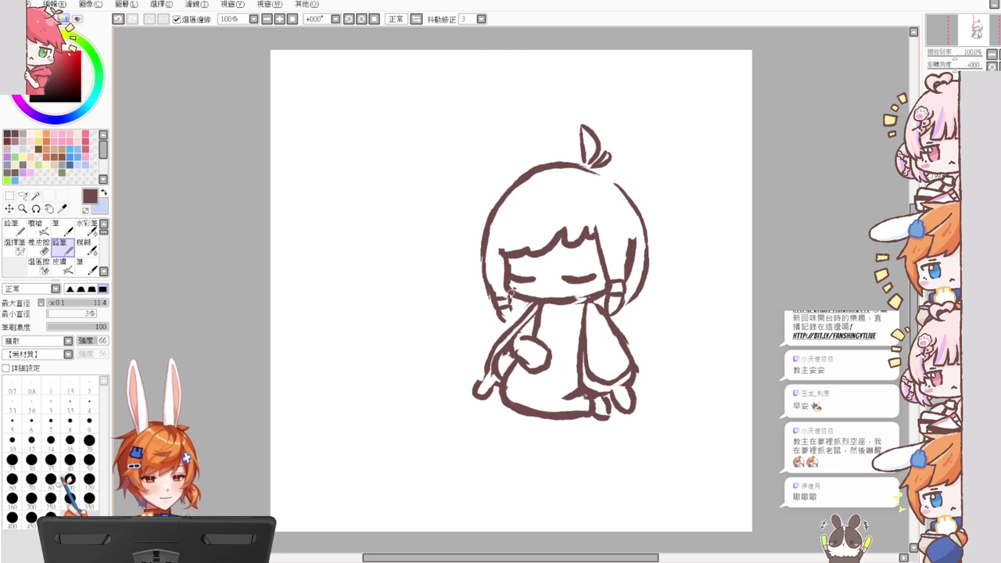
pyautogui.moveTo(513, 310); pyautogui.dragTo(498, 321)
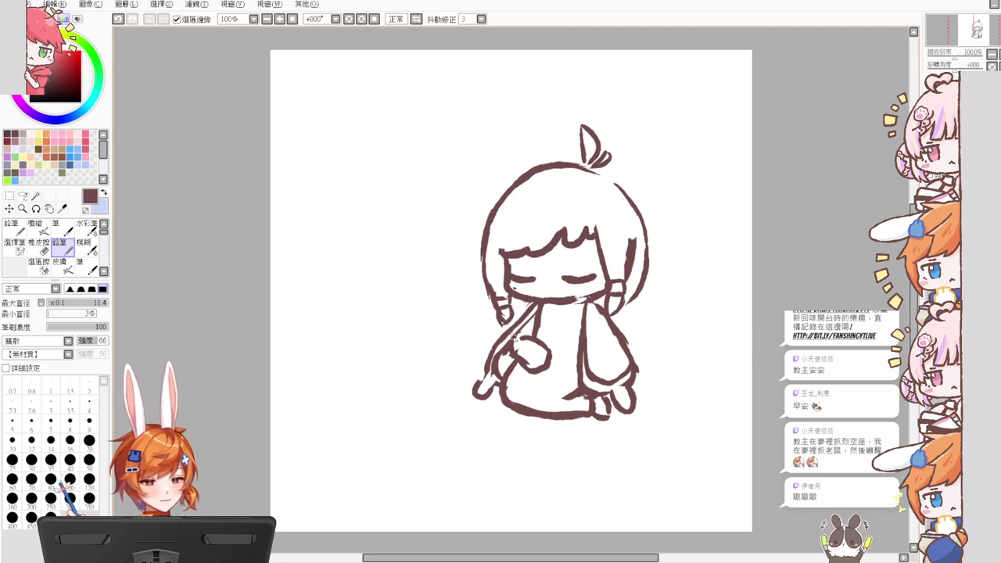
# Step: Draw a small V-shaped collar and a round button on the chest, plus a second rounded hand beside the right sleeve
pyautogui.moveTo(551, 303); pyautogui.dragTo(554, 332)
pyautogui.hotkey('ctrl', 'z')
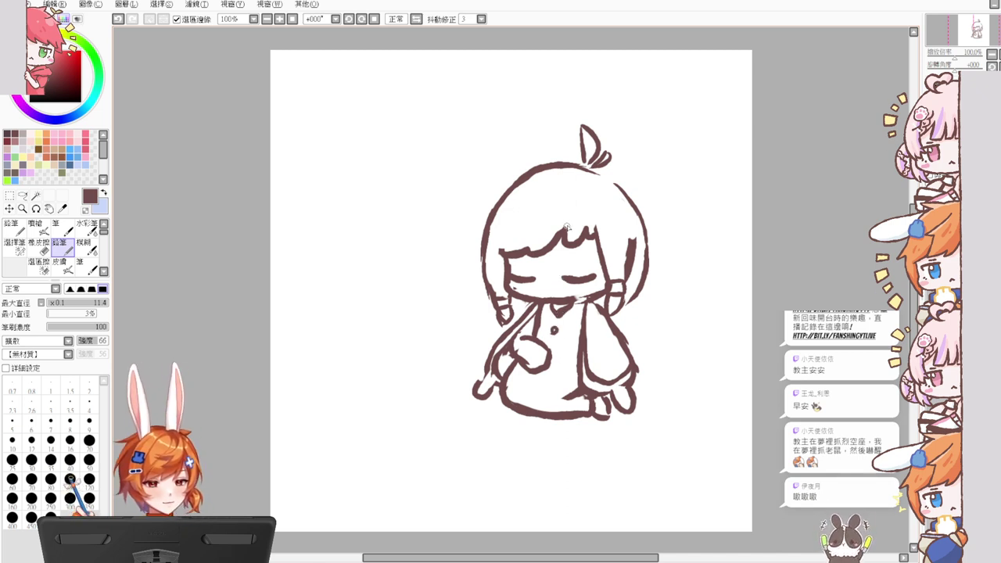
pyautogui.moveTo(580, 344)
pyautogui.mouseDown()
pyautogui.moveTo(550, 359)
pyautogui.moveTo(576, 349)
pyautogui.moveTo(585, 366)
pyautogui.moveTo(552, 356)
pyautogui.moveTo(587, 380)
pyautogui.mouseUp()
pyautogui.hotkey('ctrl', 'z')
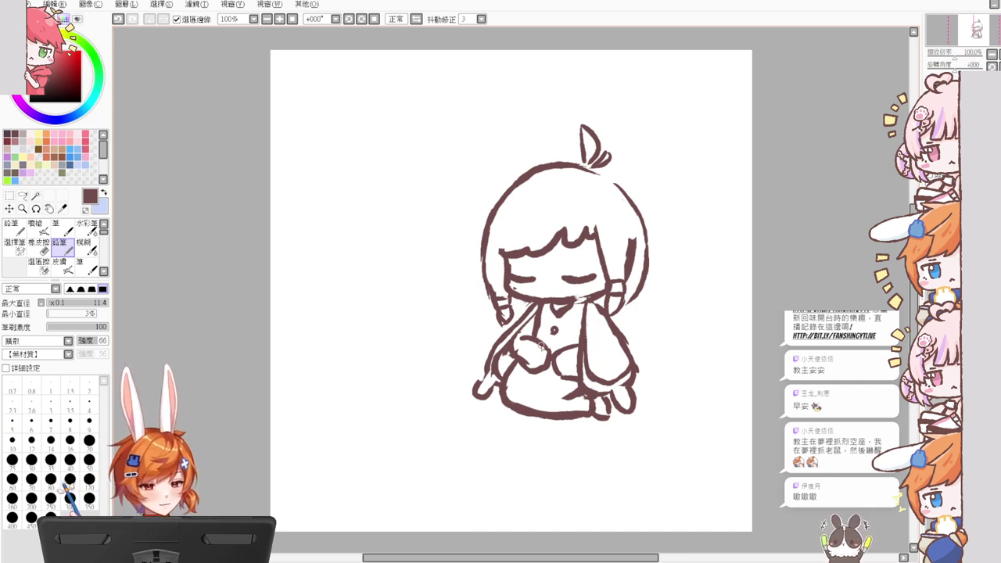
# Step: Extend the hair strand down the right side, then tilt the whole sketch slightly counterclockwise and shift it down and left
pyautogui.moveTo(640, 289)
pyautogui.mouseDown()
pyautogui.moveTo(629, 352)
pyautogui.moveTo(588, 399)
pyautogui.mouseUp()
pyautogui.hotkey('ctrl', 't')
pyautogui.moveTo(659, 446); pyautogui.dragTo(669, 438)
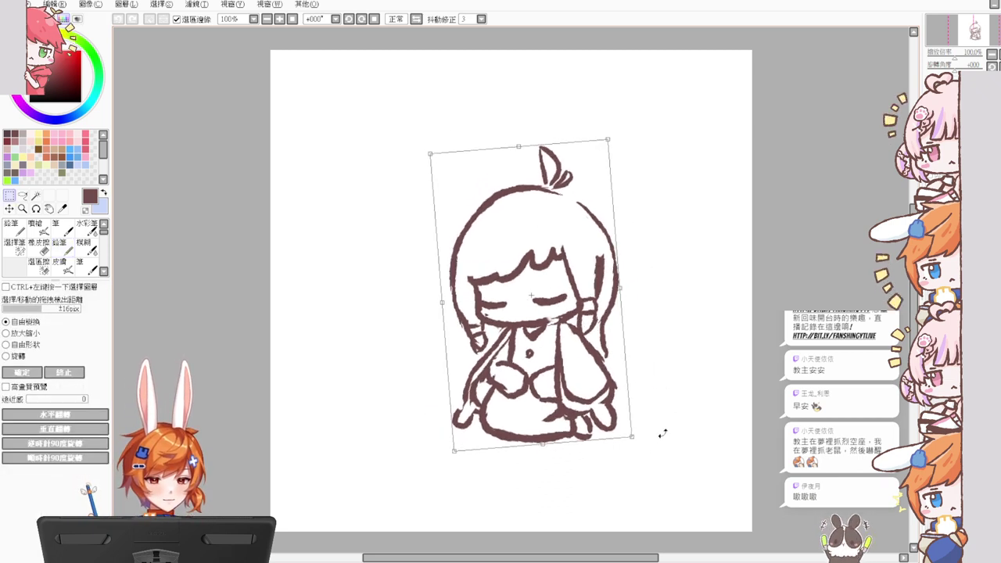
pyautogui.moveTo(620, 408); pyautogui.dragTo(623, 404)
pyautogui.press('Return')
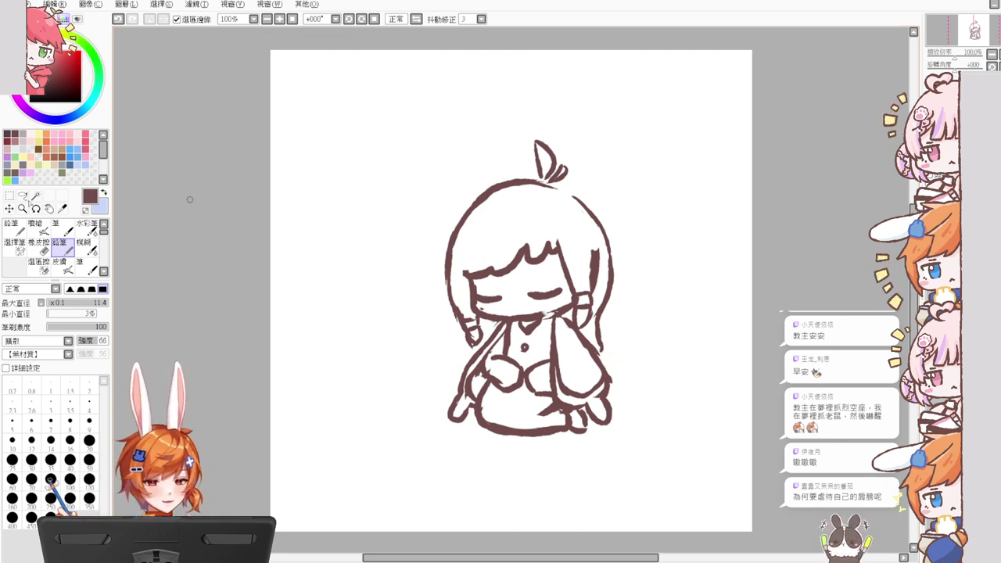
# Step: Lasso the head tuft, move it slightly right and down on the crown, and clear the selection
pyautogui.click(23, 194)
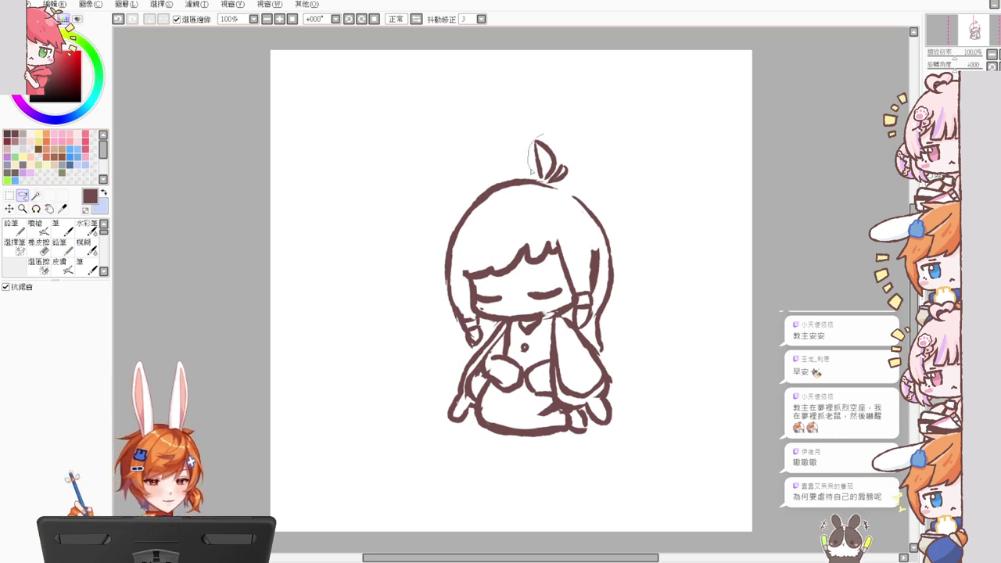
pyautogui.moveTo(541, 181)
pyautogui.mouseDown()
pyautogui.moveTo(583, 161)
pyautogui.moveTo(555, 126)
pyautogui.mouseUp()
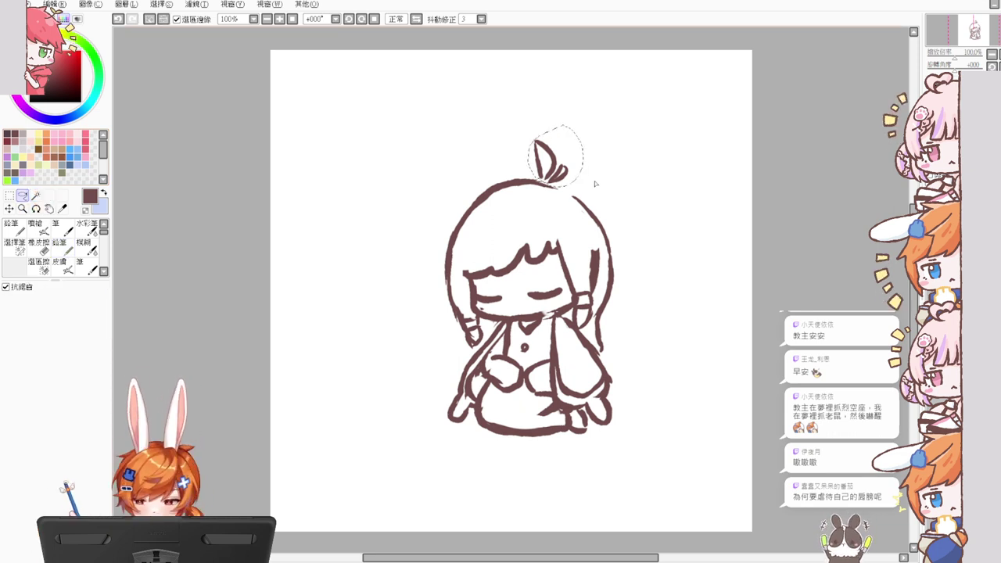
pyautogui.hotkey('ctrl', 't')
pyautogui.moveTo(570, 184); pyautogui.dragTo(579, 192)
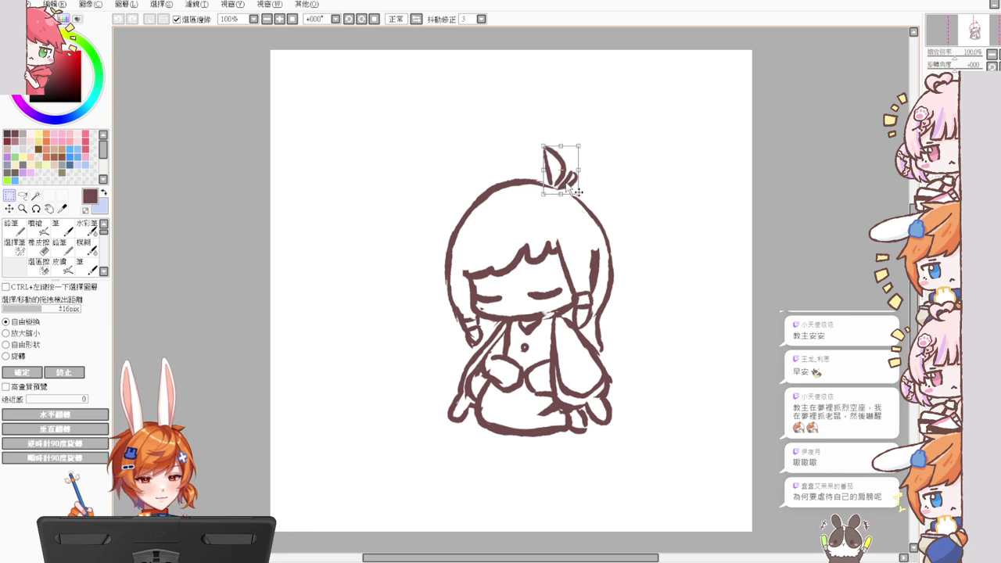
pyautogui.press('Return')
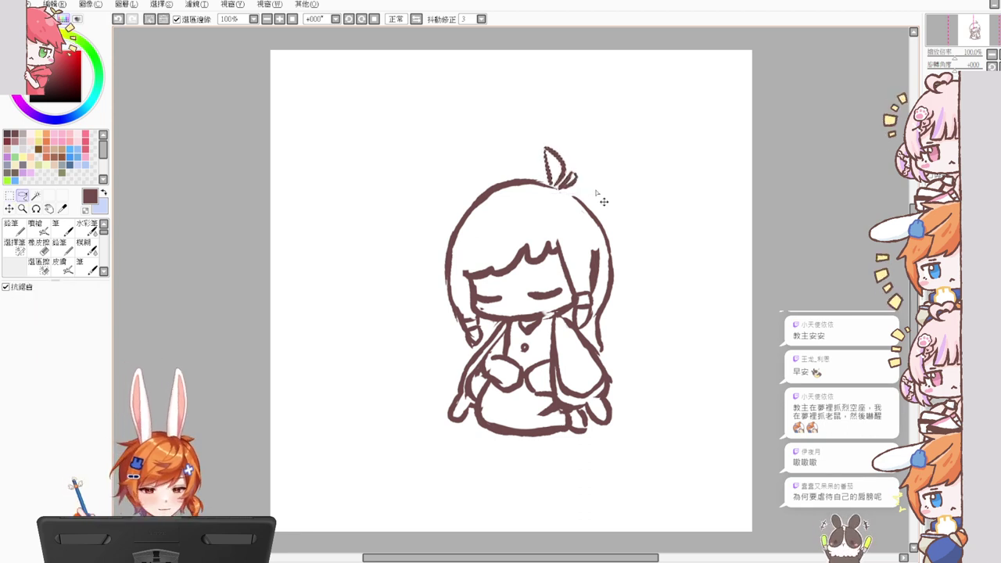
pyautogui.hotkey('ctrl', 'd')
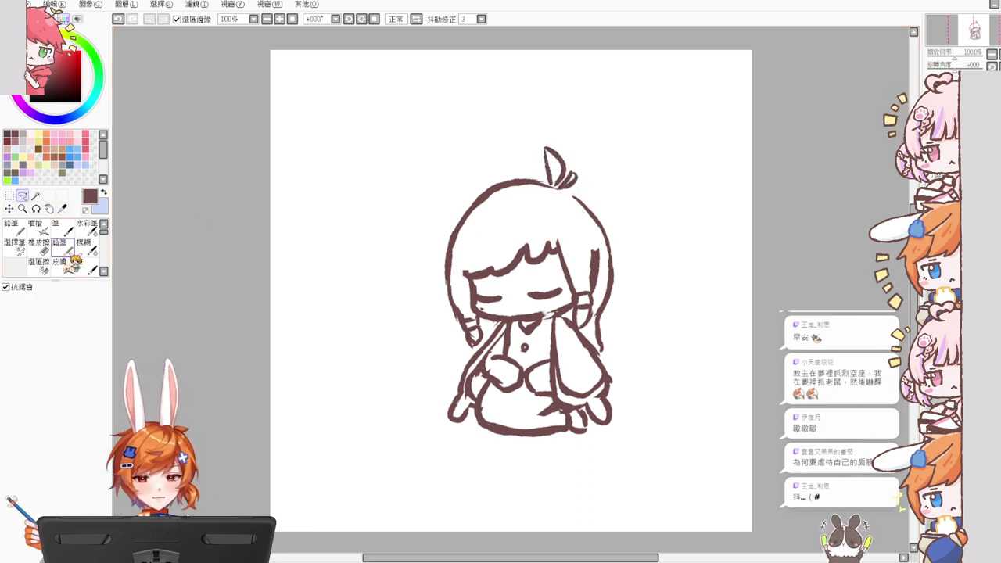
# Step: Thin and taper the thick inner hair strand above the right tied lock
pyautogui.click(62, 247)
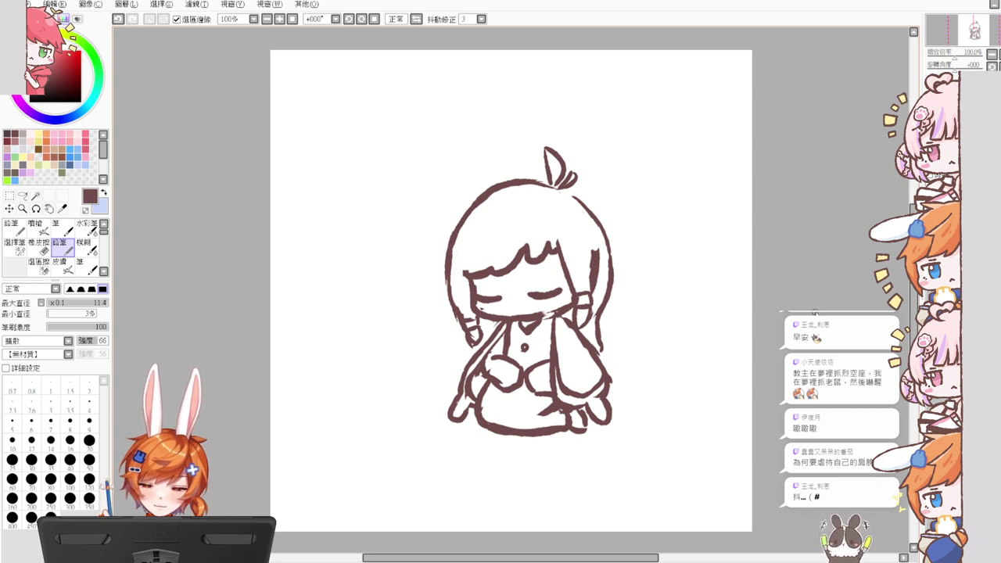
pyautogui.press('e')
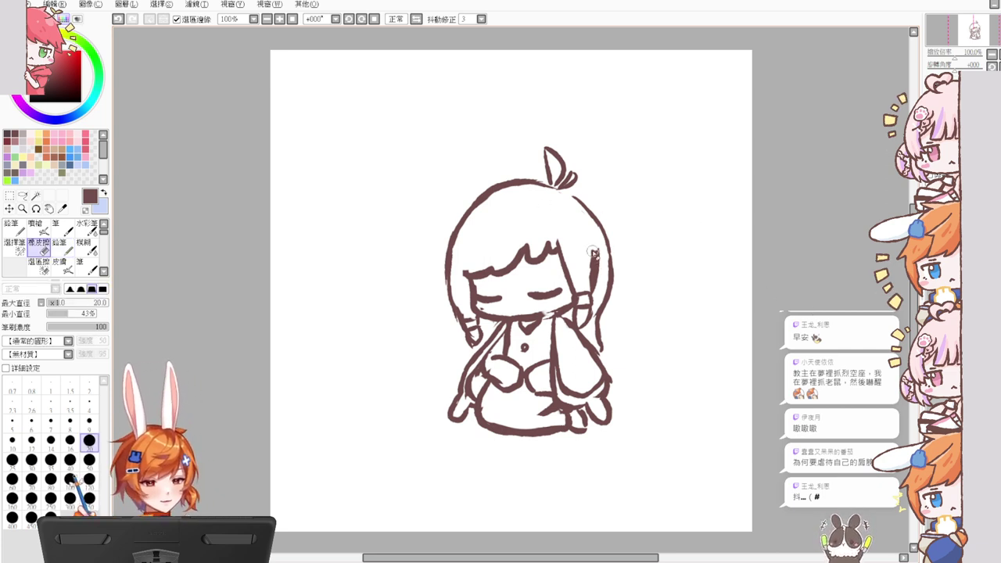
pyautogui.moveTo(597, 247); pyautogui.dragTo(593, 291)
pyautogui.press('n')
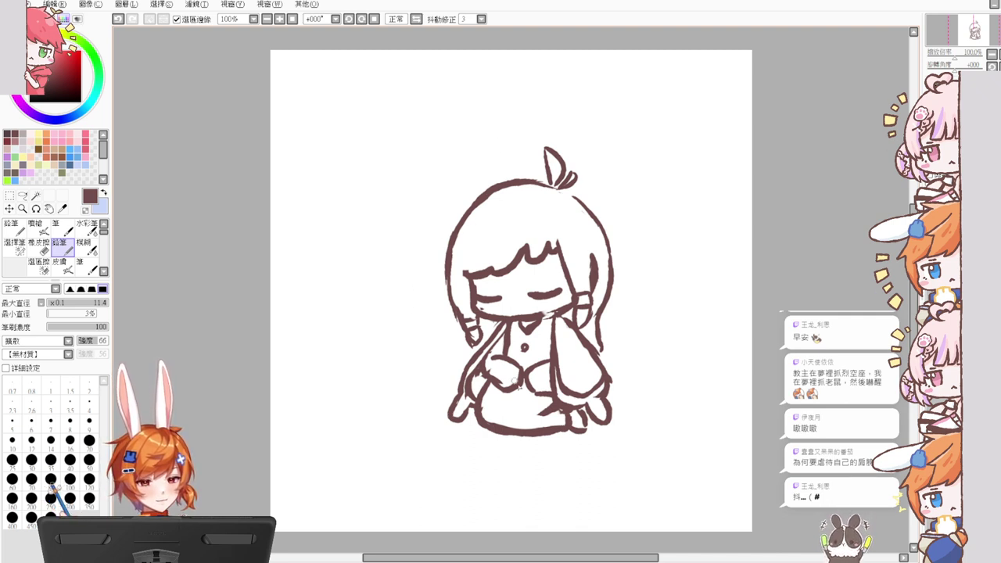
# Step: Clean up the lines around the chin, hands and shoulders with a size 9 eraser and retouch them in pencil
pyautogui.press('e')
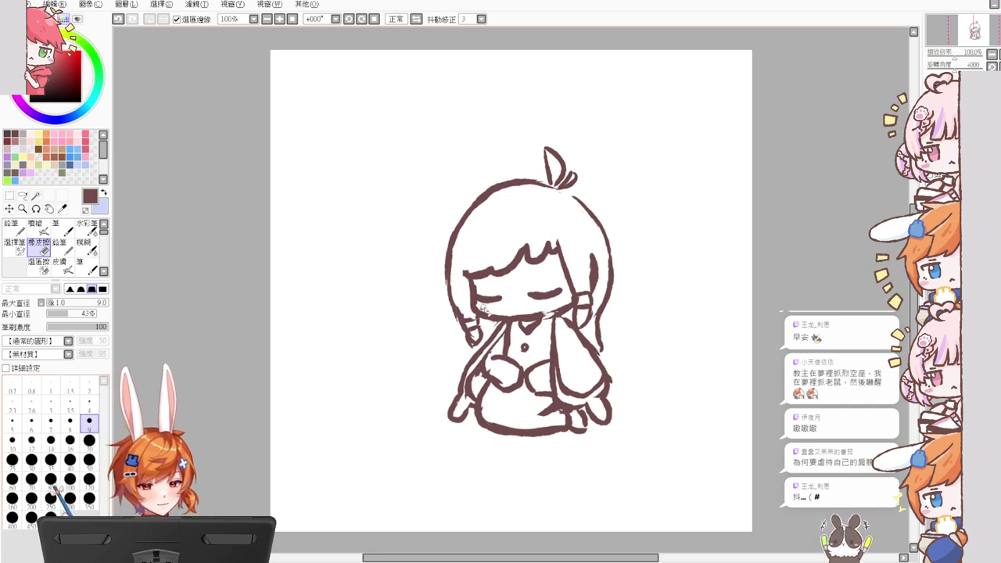
pyautogui.press('n')
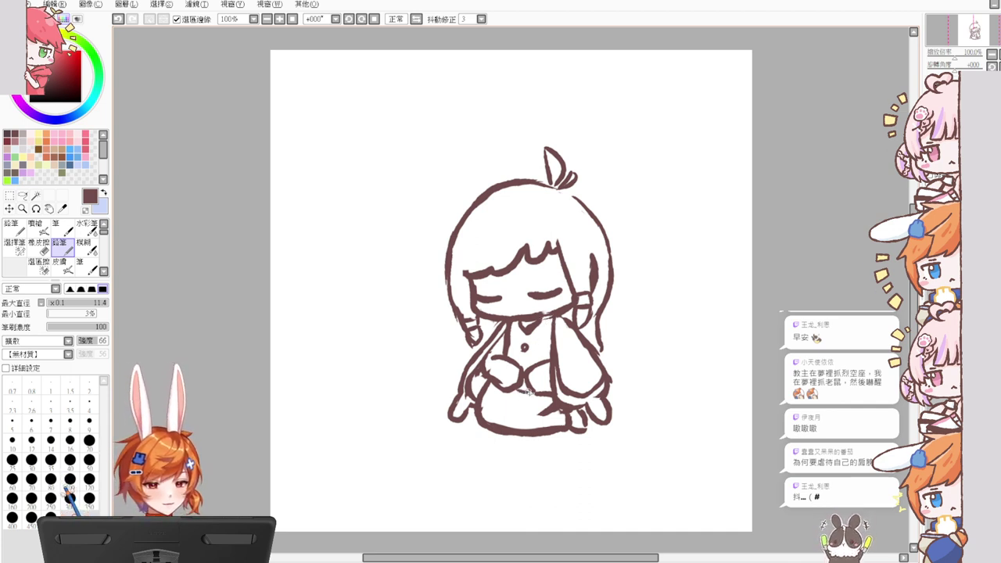
pyautogui.hotkey('ctrl', 'z')
pyautogui.moveTo(524, 377); pyautogui.dragTo(524, 391)
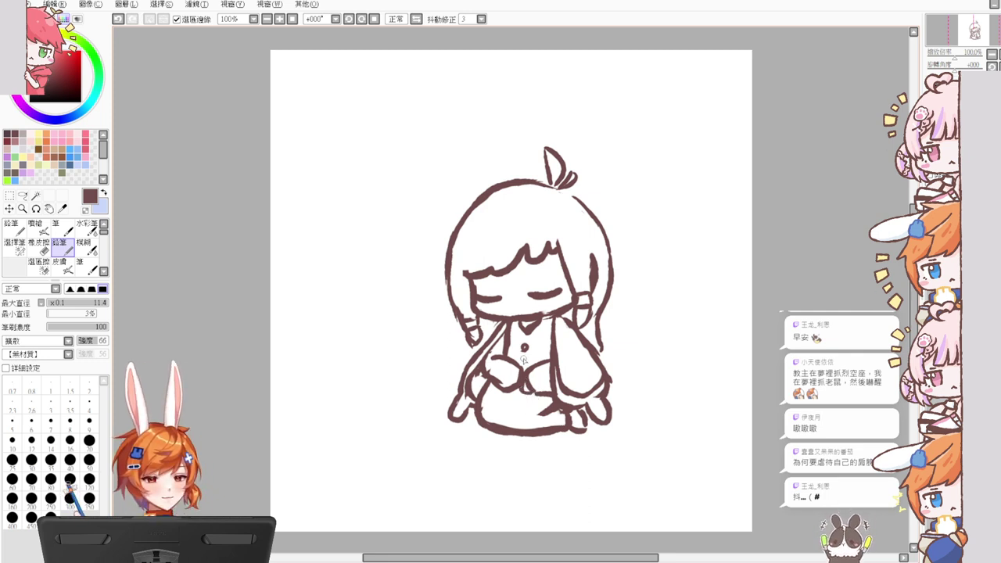
pyautogui.press('e')
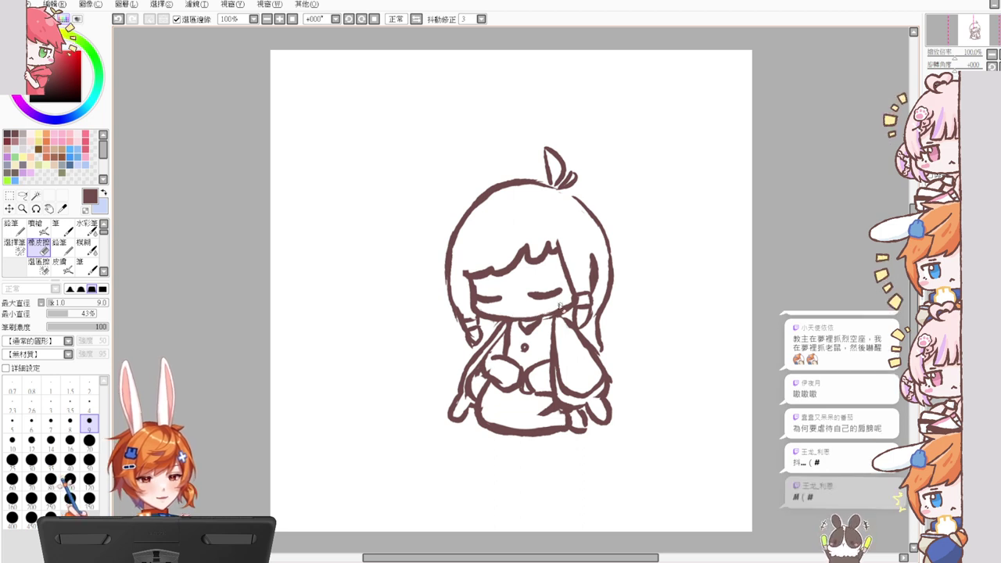
pyautogui.press('n')
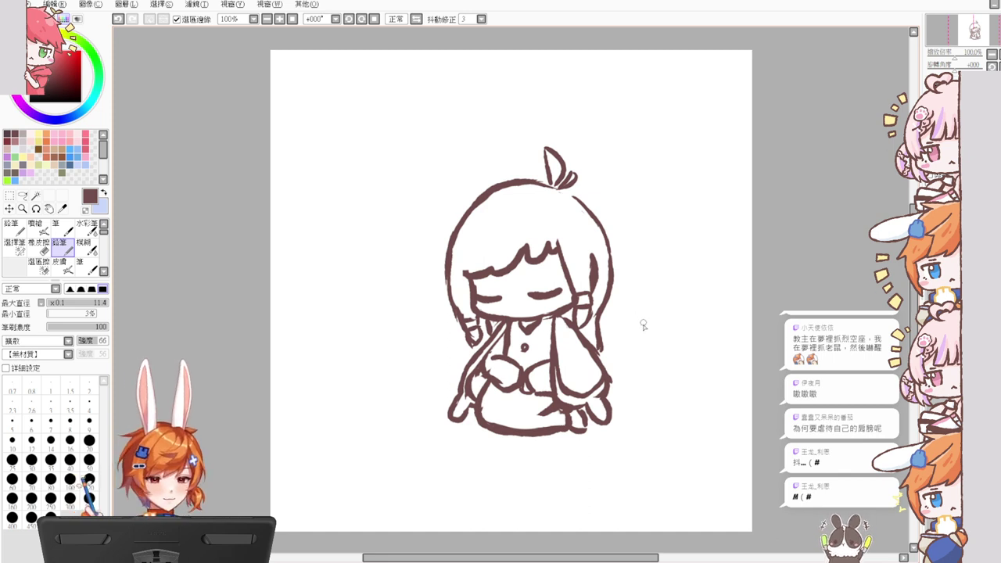
# Step: Touch up the fold above the foot and move the whole figure slightly down on the canvas
pyautogui.press('e')
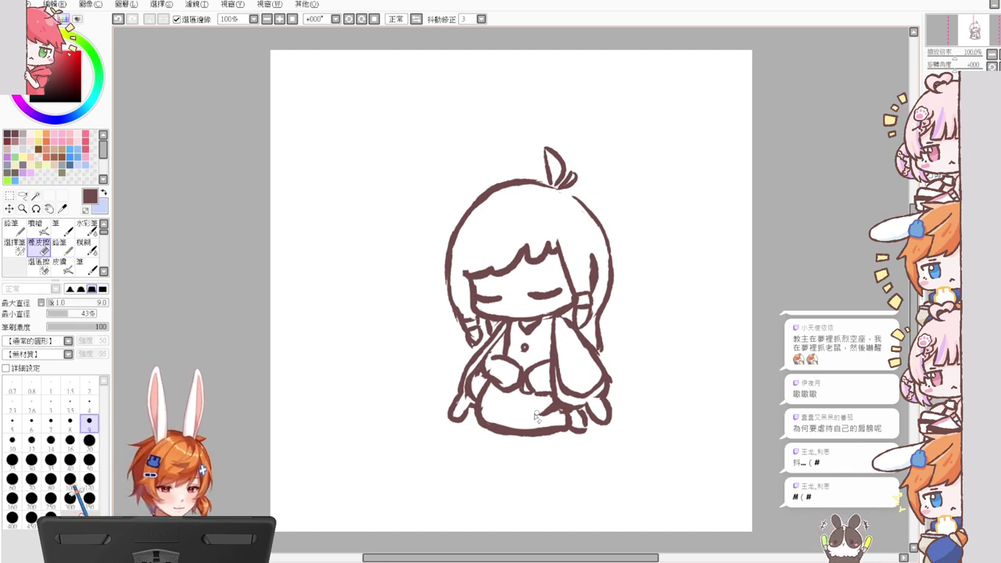
pyautogui.press('n')
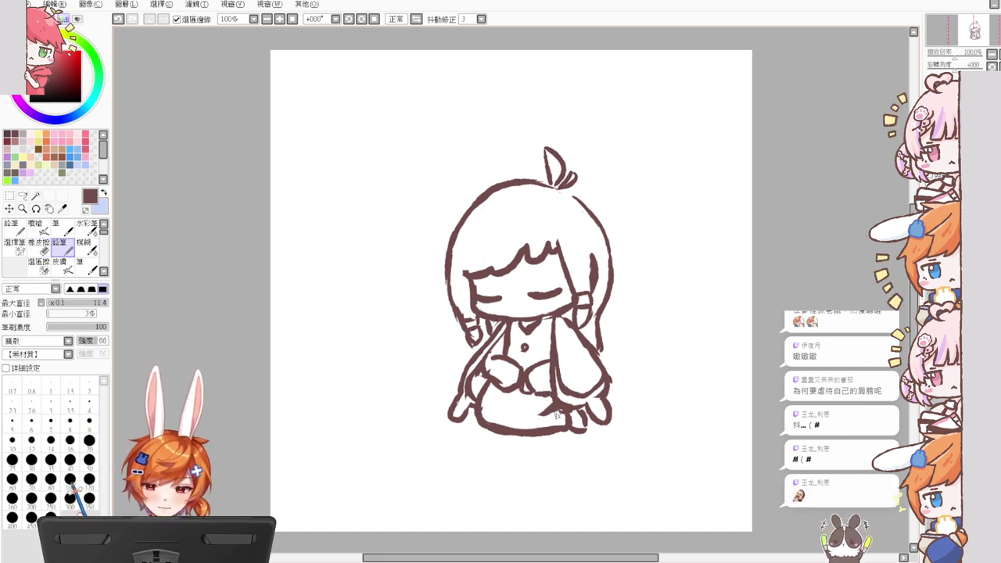
pyautogui.moveTo(596, 399); pyautogui.dragTo(599, 422)
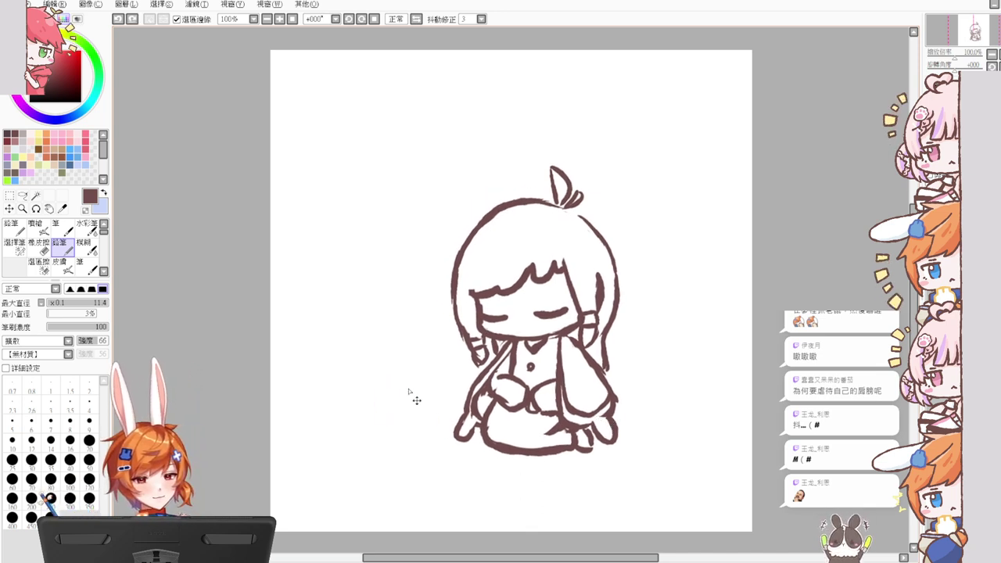
# Step: Sketch a small oval animal head to the left of the character, redoing its right side as a fuller curve
pyautogui.moveTo(395, 387)
pyautogui.mouseDown()
pyautogui.moveTo(390, 410)
pyautogui.moveTo(410, 413)
pyautogui.mouseUp()
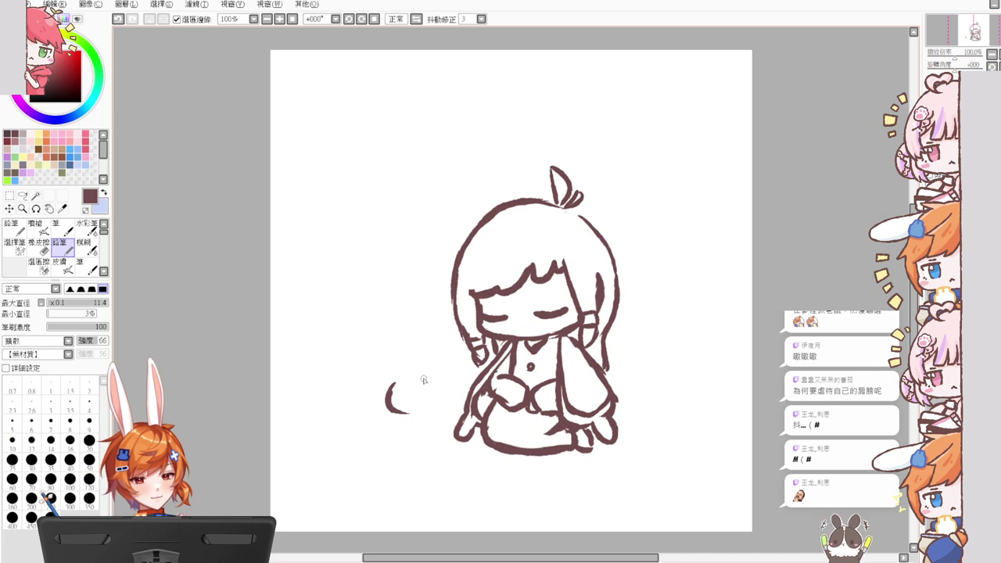
pyautogui.moveTo(424, 380)
pyautogui.mouseDown()
pyautogui.moveTo(443, 397)
pyautogui.moveTo(428, 410)
pyautogui.moveTo(411, 403)
pyautogui.mouseUp()
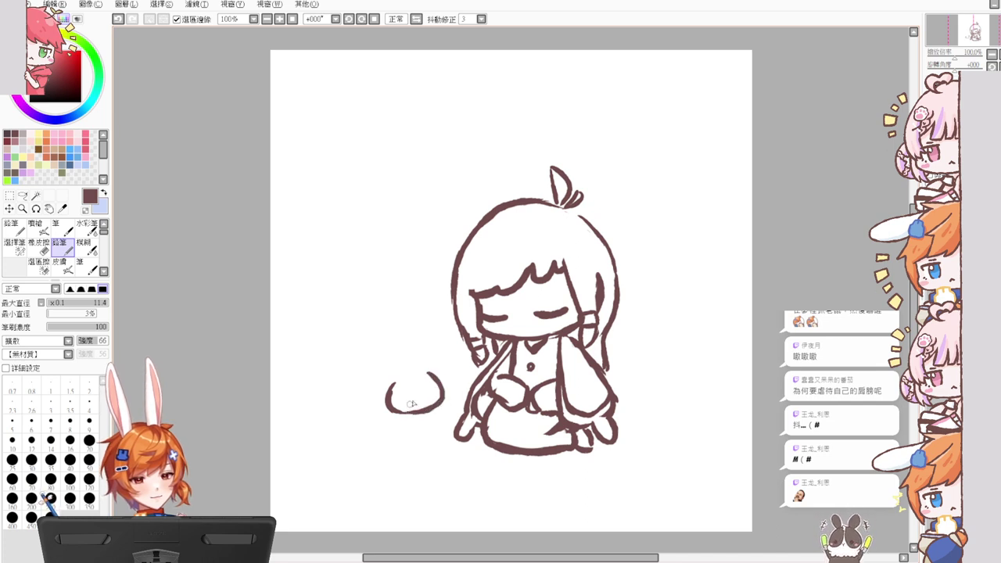
pyautogui.hotkey('ctrl', 'z')
pyautogui.hotkey('ctrl', 'z')
pyautogui.hotkey('ctrl', 'z')
pyautogui.hotkey('ctrl', 'z')
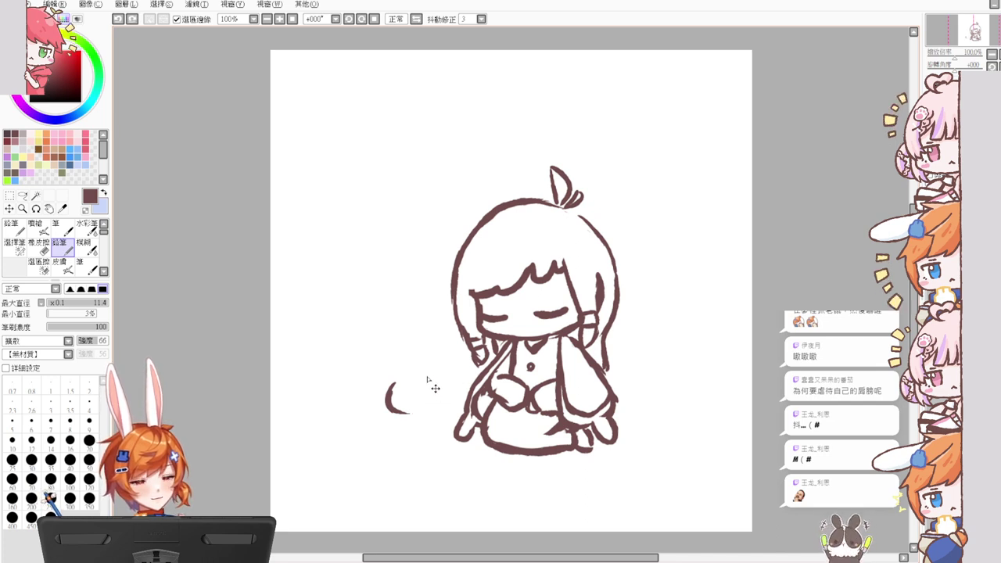
pyautogui.moveTo(421, 375)
pyautogui.mouseDown()
pyautogui.moveTo(442, 392)
pyautogui.moveTo(424, 410)
pyautogui.moveTo(435, 408)
pyautogui.moveTo(399, 410)
pyautogui.moveTo(435, 409)
pyautogui.mouseUp()
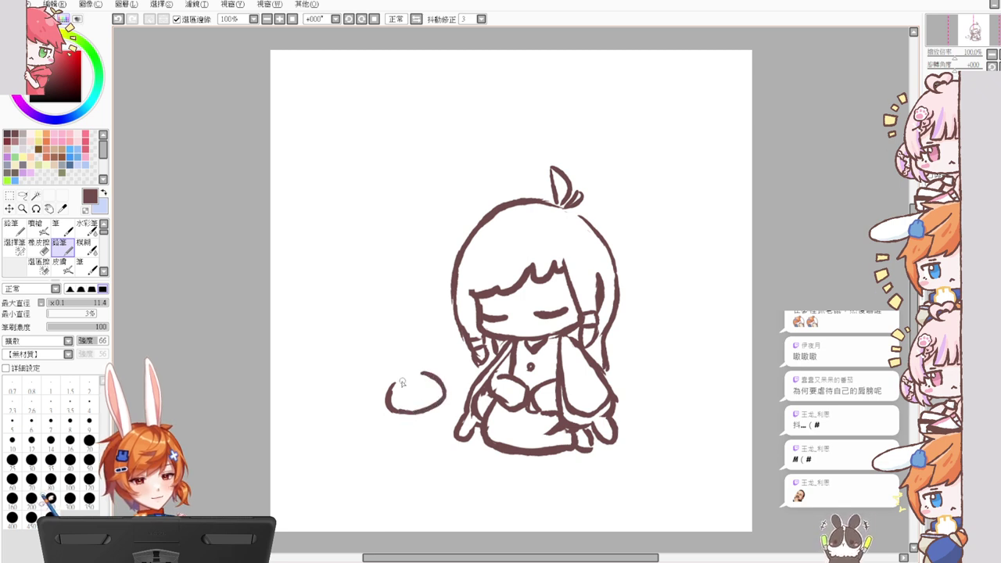
# Step: Close the top of the small oval head and add two floppy ears, dot eyes and a tiny mouth
pyautogui.moveTo(399, 379)
pyautogui.mouseDown()
pyautogui.moveTo(428, 376)
pyautogui.moveTo(374, 416)
pyautogui.moveTo(391, 429)
pyautogui.moveTo(395, 408)
pyautogui.mouseUp()
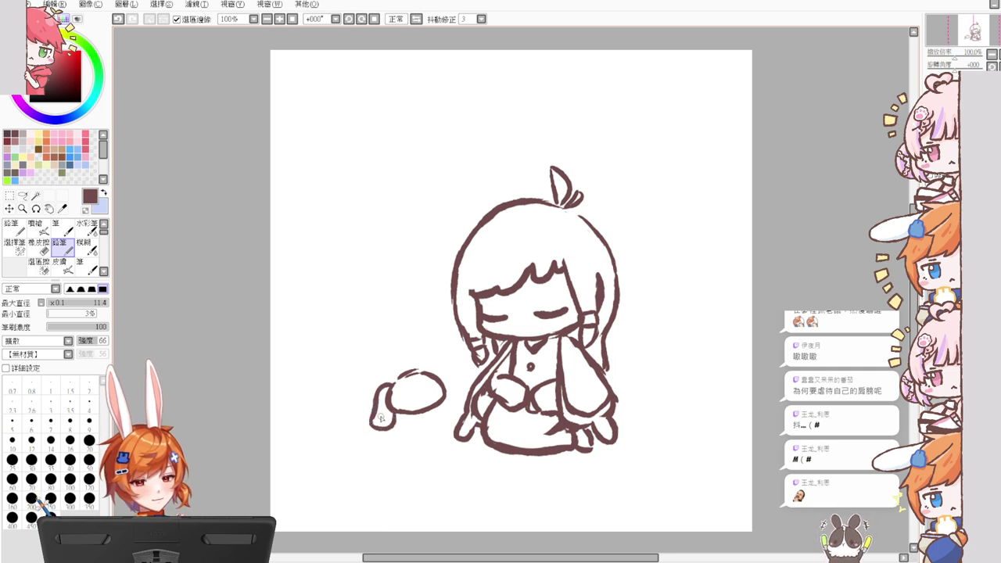
pyautogui.moveTo(428, 366)
pyautogui.mouseDown()
pyautogui.moveTo(443, 365)
pyautogui.moveTo(462, 399)
pyautogui.mouseUp()
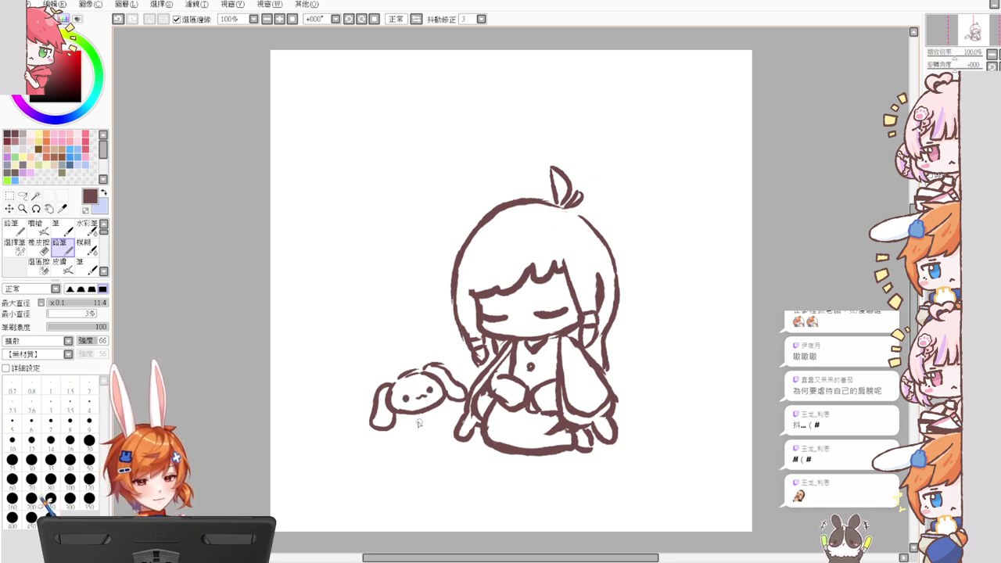
# Step: Sketch a short front limb line and a slanted block shape beneath the small animal's head, undoing unwanted strokes
pyautogui.moveTo(406, 414)
pyautogui.mouseDown()
pyautogui.moveTo(401, 440)
pyautogui.moveTo(442, 416)
pyautogui.moveTo(437, 434)
pyautogui.moveTo(461, 415)
pyautogui.moveTo(436, 441)
pyautogui.moveTo(456, 427)
pyautogui.mouseUp()
pyautogui.hotkey('ctrl', 'z')
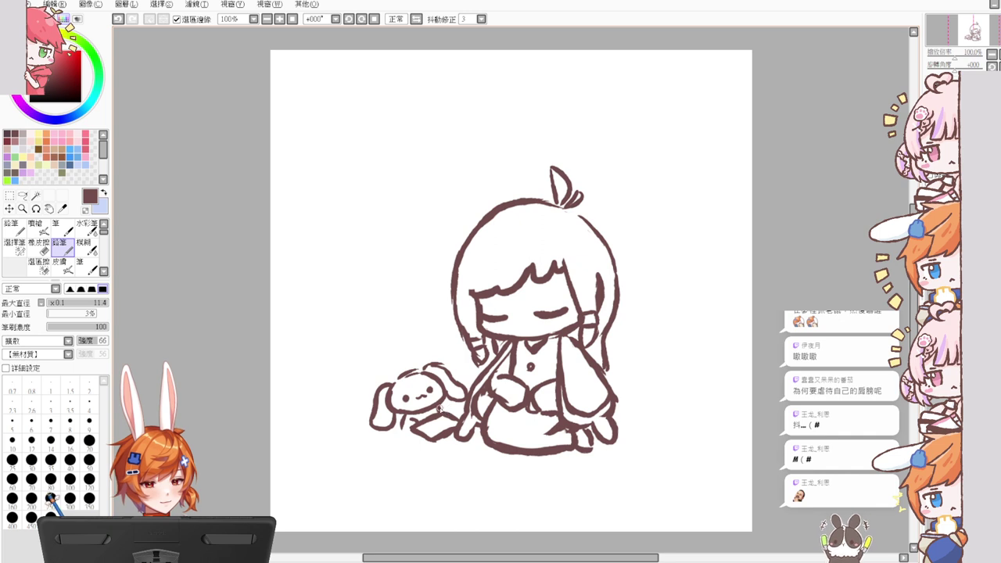
pyautogui.hotkey('ctrl', 'z')
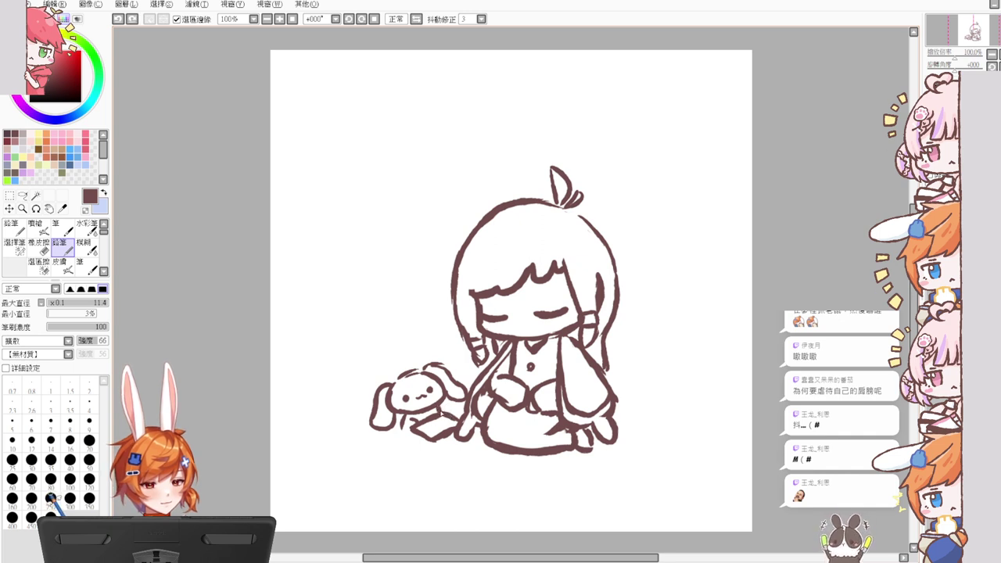
# Step: Trim the slanted block beneath the small animal's head and sketch a short front limb down to its base, redoing the first stroke
pyautogui.press('e')
pyautogui.moveTo(446, 411); pyautogui.dragTo(443, 413)
pyautogui.press('n')
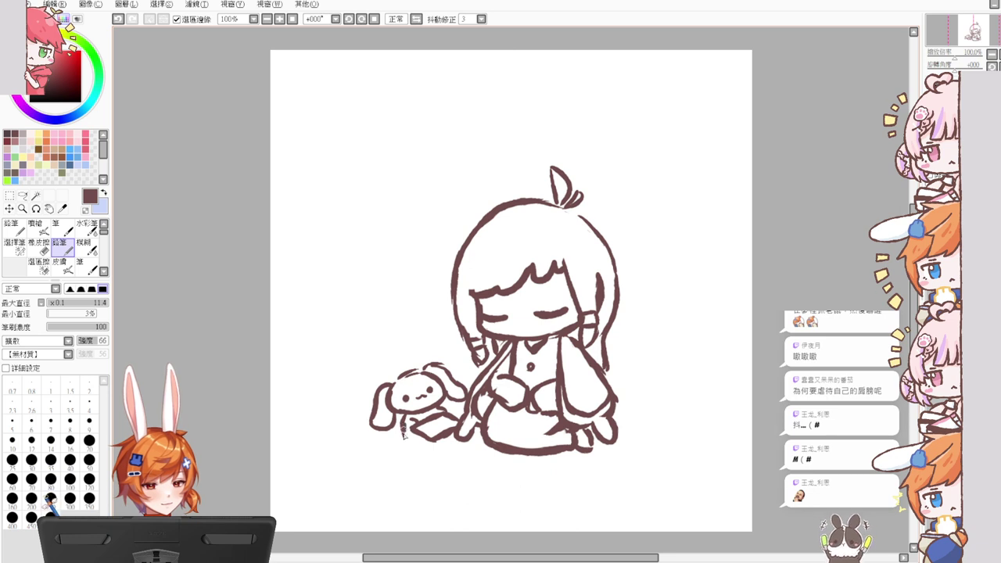
pyautogui.hotkey('ctrl', 'z')
pyautogui.moveTo(402, 419); pyautogui.dragTo(404, 435)
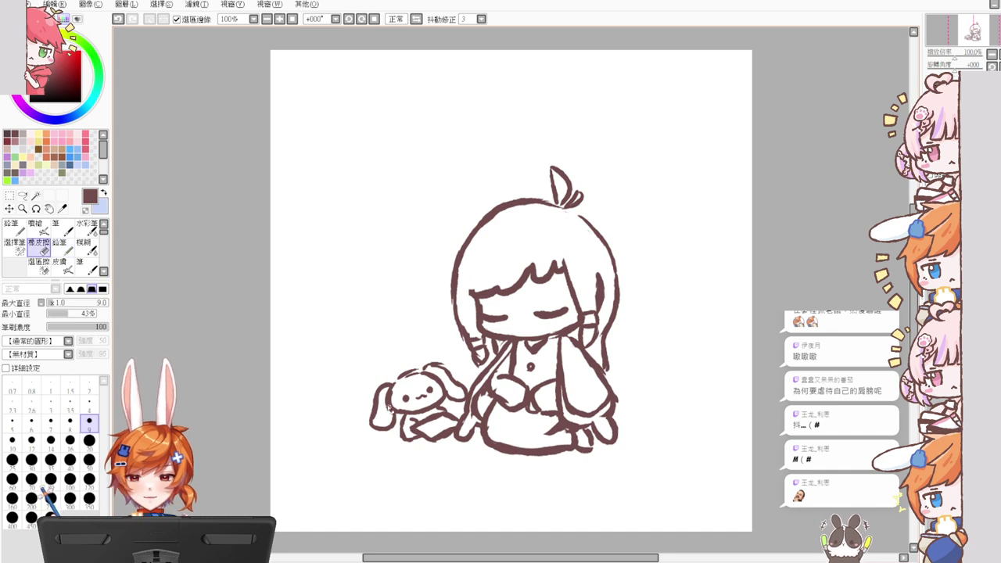
# Step: Erase the small animal's mouth and clean up the side and top of its head outline into a smooth curve
pyautogui.press('e')
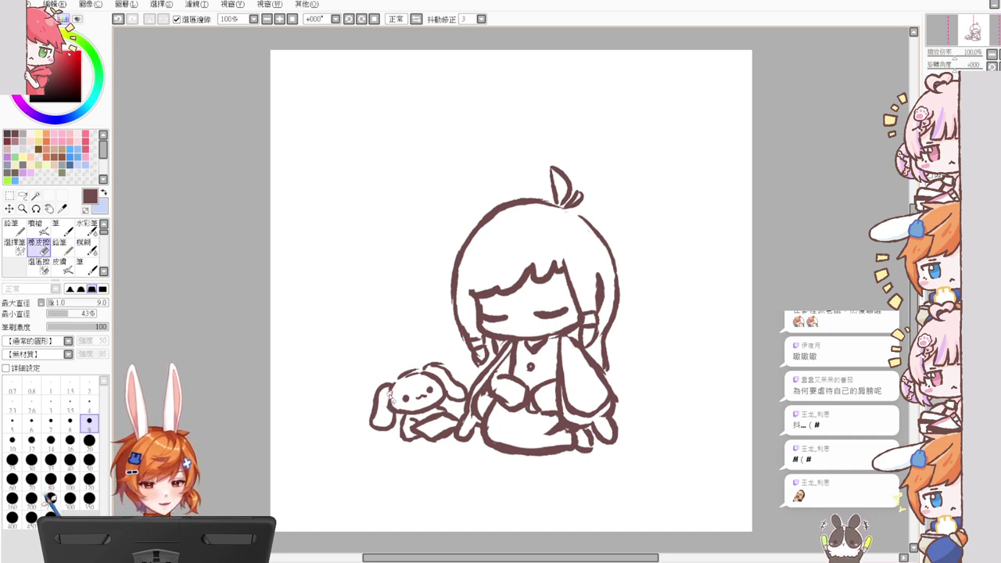
pyautogui.press('n')
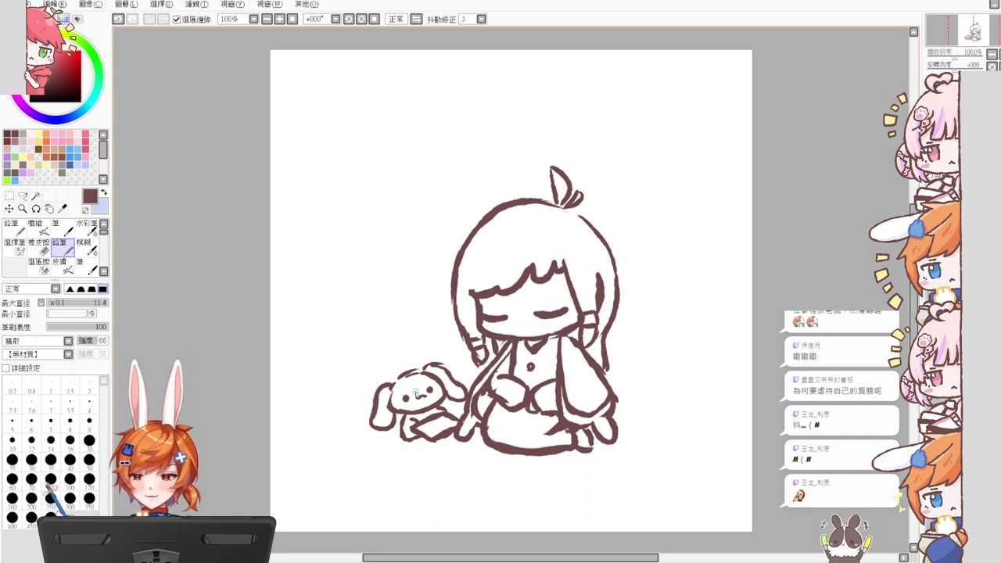
pyautogui.press('e')
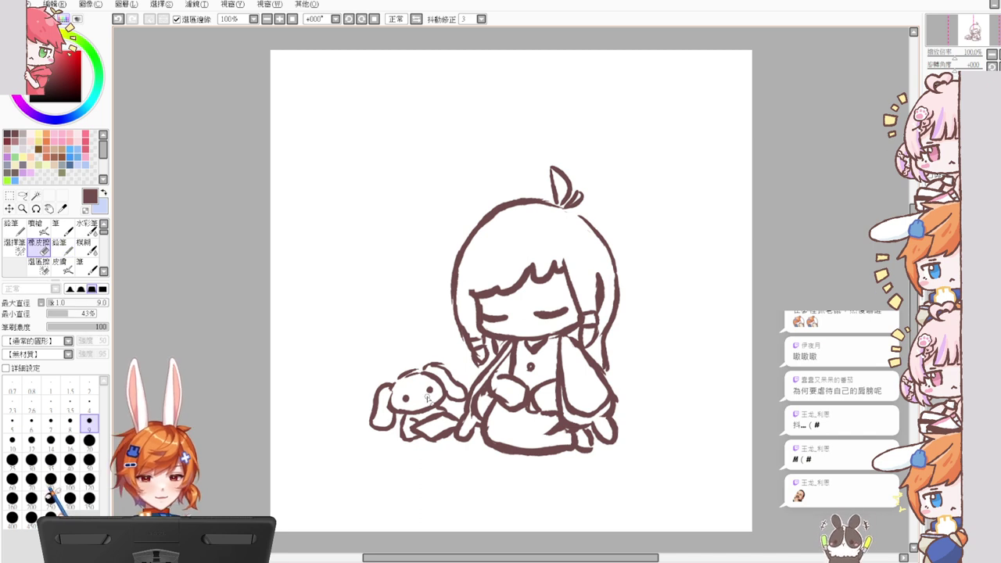
pyautogui.press('n')
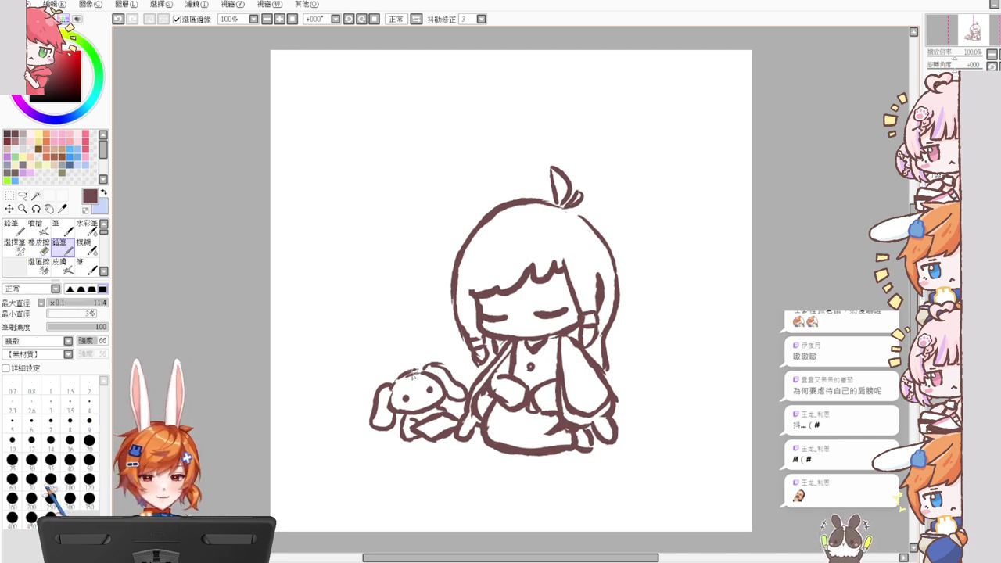
pyautogui.press('e')
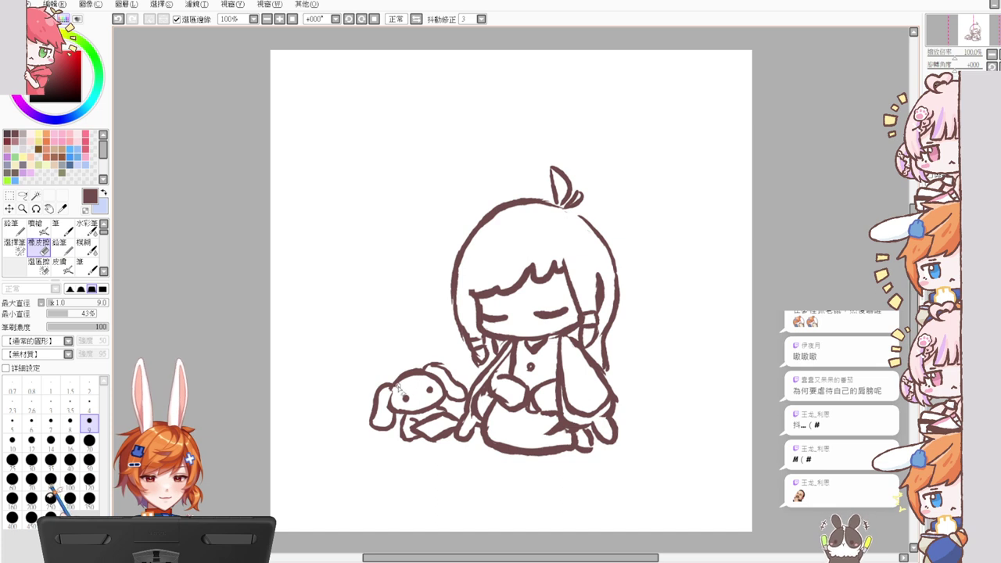
pyautogui.press('n')
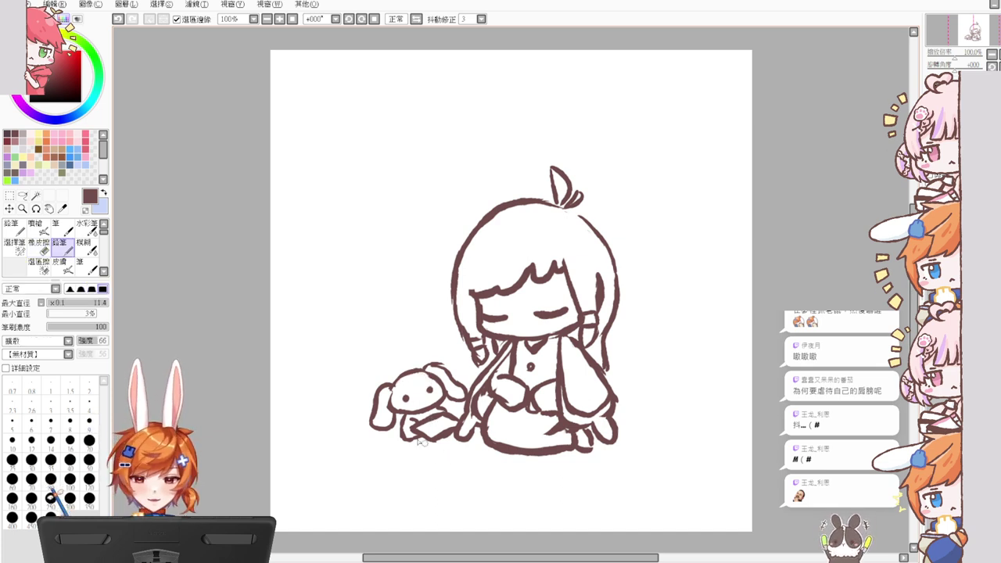
# Step: Tidy the animal's foot and draw a small open smiling mouth with the pencil at size 5.9, undoing unwanted strokes
pyautogui.press('e')
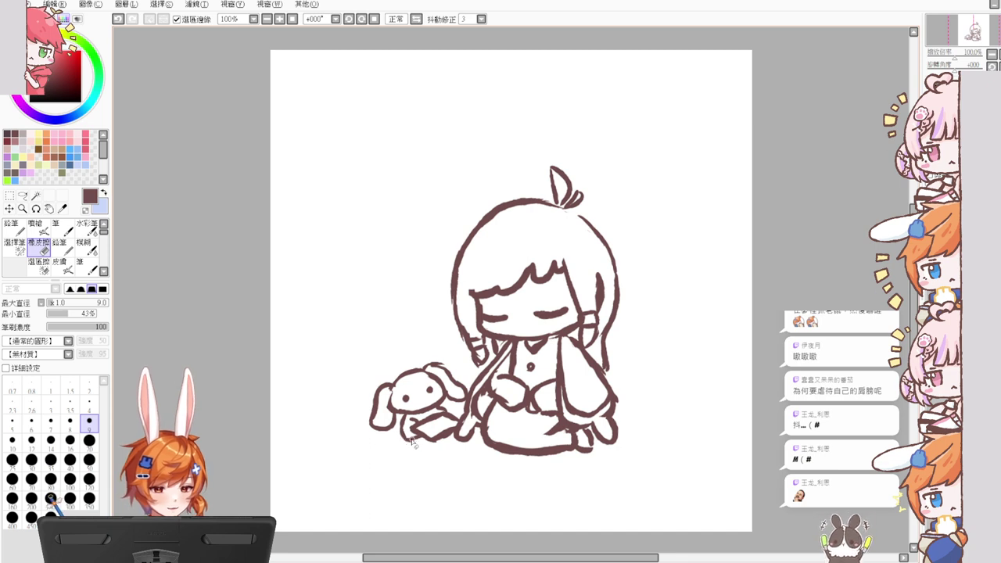
pyautogui.press('n')
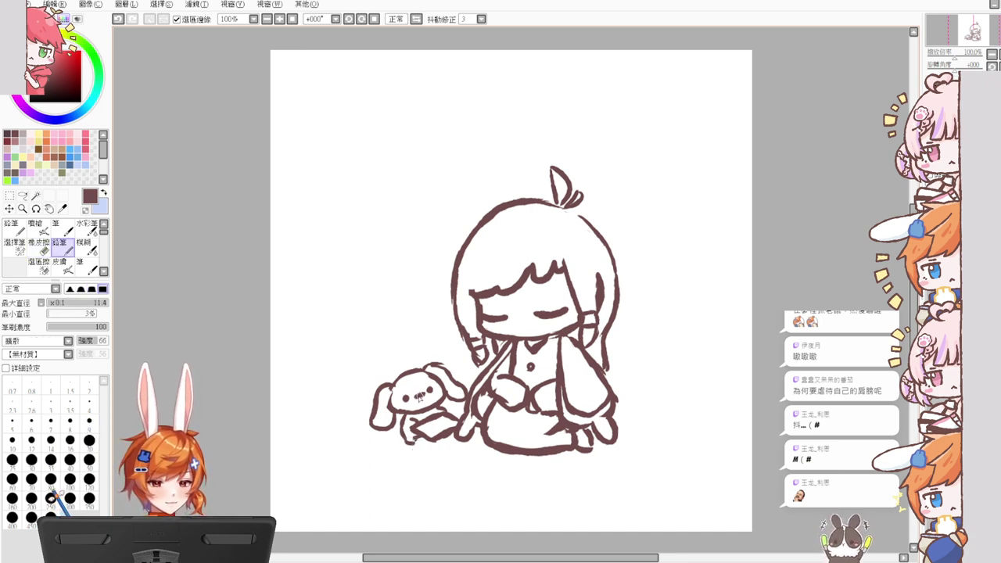
pyautogui.hotkey('ctrl', 'z')
pyautogui.moveTo(447, 386); pyautogui.dragTo(419, 396)
pyautogui.scroll(2, 435, 425)
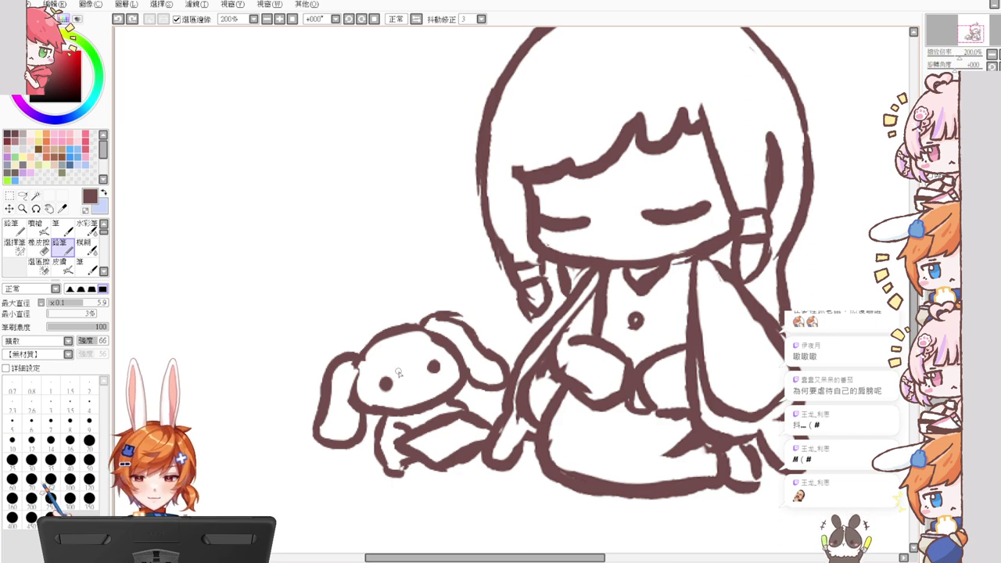
pyautogui.moveTo(402, 380)
pyautogui.mouseDown()
pyautogui.moveTo(425, 376)
pyautogui.moveTo(419, 382)
pyautogui.mouseUp()
pyautogui.hotkey('ctrl', 'z')
pyautogui.hotkey('ctrl', 'z')
# Step: Erase the animal's outer floppy ear and redraw it as a slimmer drooping ear joined to the head
pyautogui.press('e')
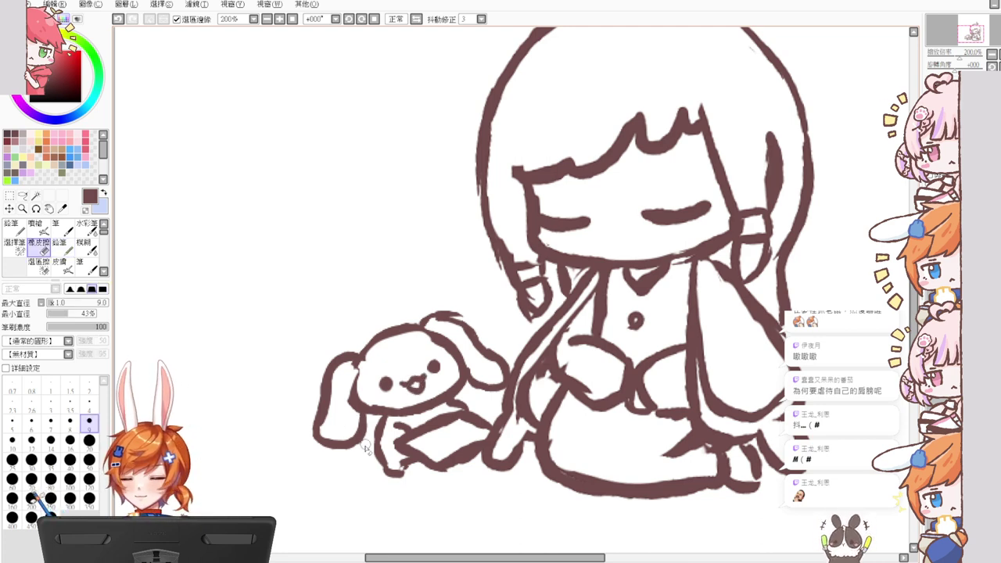
pyautogui.moveTo(365, 446)
pyautogui.mouseDown()
pyautogui.moveTo(360, 421)
pyautogui.moveTo(351, 450)
pyautogui.moveTo(363, 419)
pyautogui.moveTo(335, 466)
pyautogui.mouseUp()
pyautogui.moveTo(359, 400); pyautogui.dragTo(370, 410)
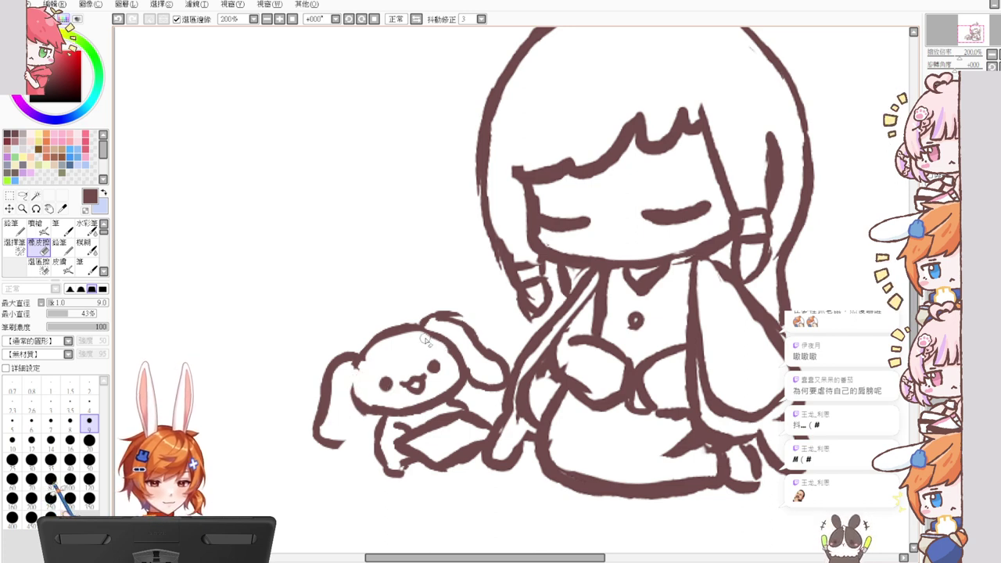
pyautogui.moveTo(353, 331)
pyautogui.mouseDown()
pyautogui.moveTo(322, 379)
pyautogui.moveTo(338, 443)
pyautogui.mouseUp()
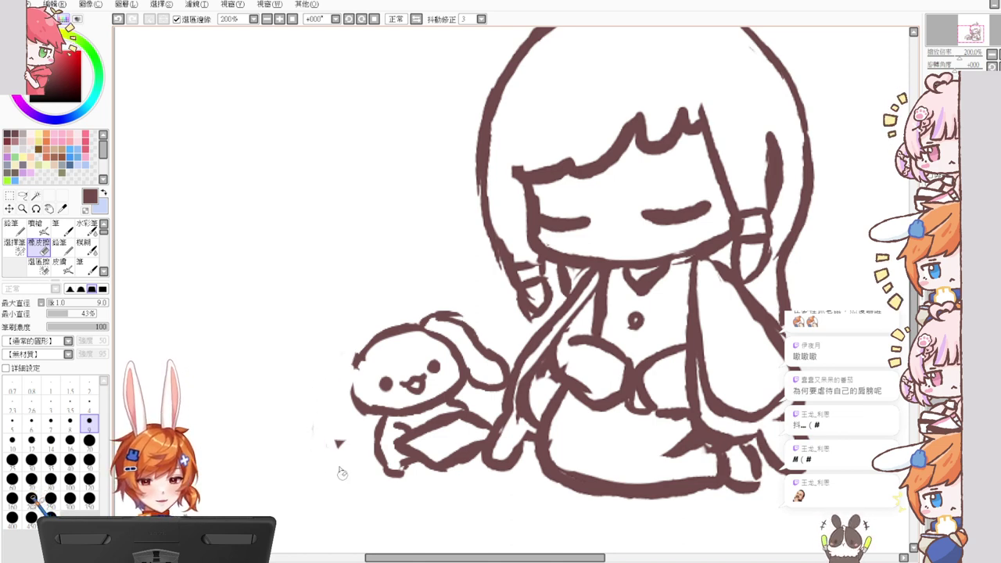
pyautogui.press('n')
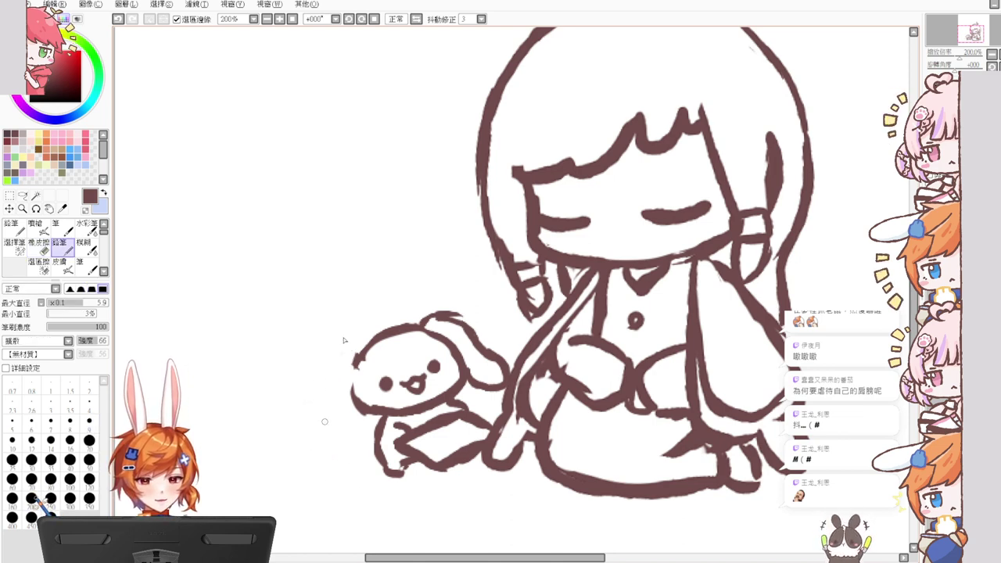
pyautogui.press('e')
pyautogui.moveTo(362, 345)
pyautogui.mouseDown()
pyautogui.moveTo(323, 419)
pyautogui.moveTo(340, 444)
pyautogui.moveTo(358, 444)
pyautogui.mouseUp()
pyautogui.press('n')
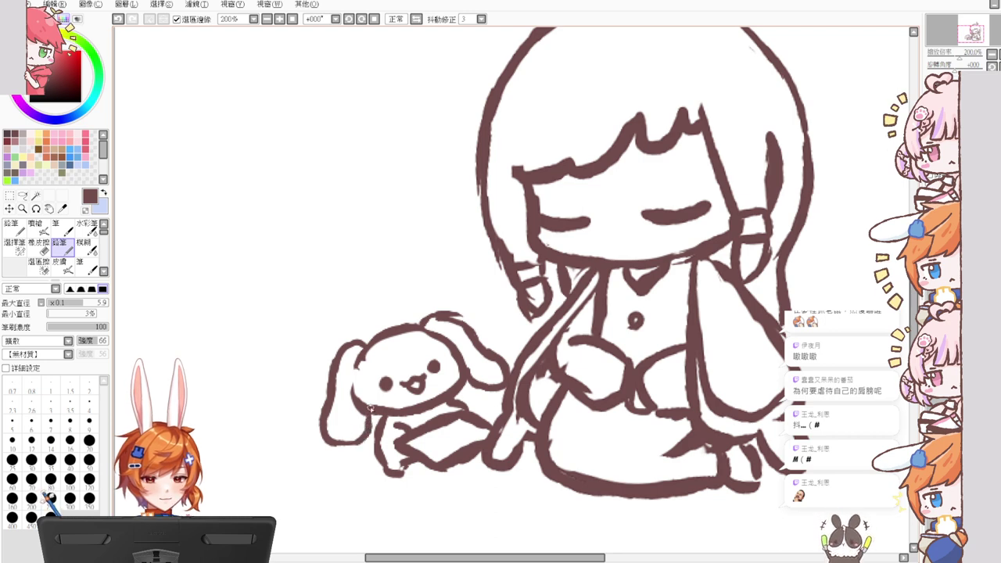
# Step: Erase the animal's floppy ear nearest the character and try new outlines for it, undoing the unwanted strokes
pyautogui.press('e')
pyautogui.moveTo(426, 312)
pyautogui.mouseDown()
pyautogui.moveTo(476, 336)
pyautogui.moveTo(474, 393)
pyautogui.moveTo(493, 391)
pyautogui.moveTo(501, 368)
pyautogui.moveTo(505, 383)
pyautogui.moveTo(487, 373)
pyautogui.mouseUp()
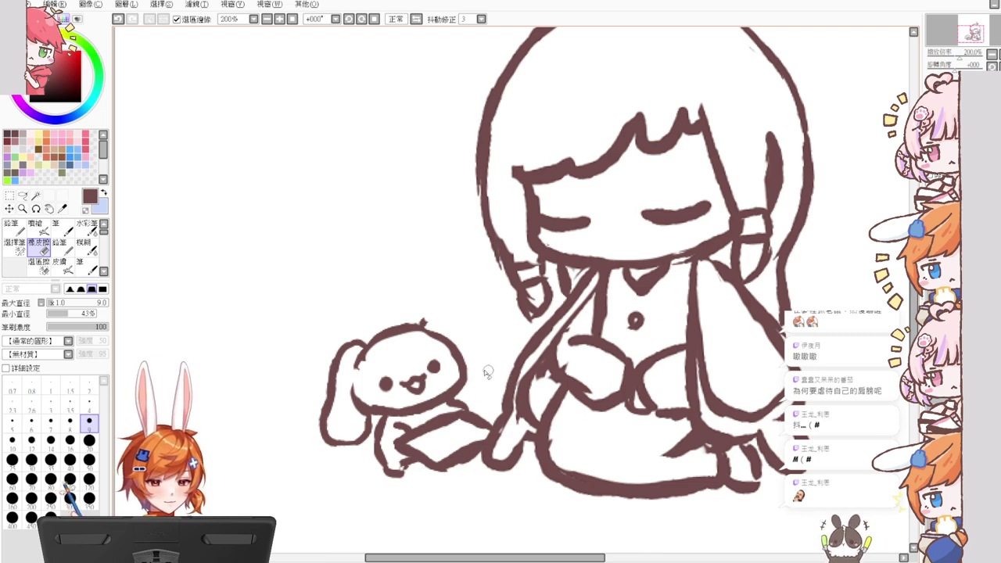
pyautogui.press('n')
pyautogui.moveTo(423, 323)
pyautogui.mouseDown()
pyautogui.moveTo(434, 314)
pyautogui.moveTo(464, 332)
pyautogui.mouseUp()
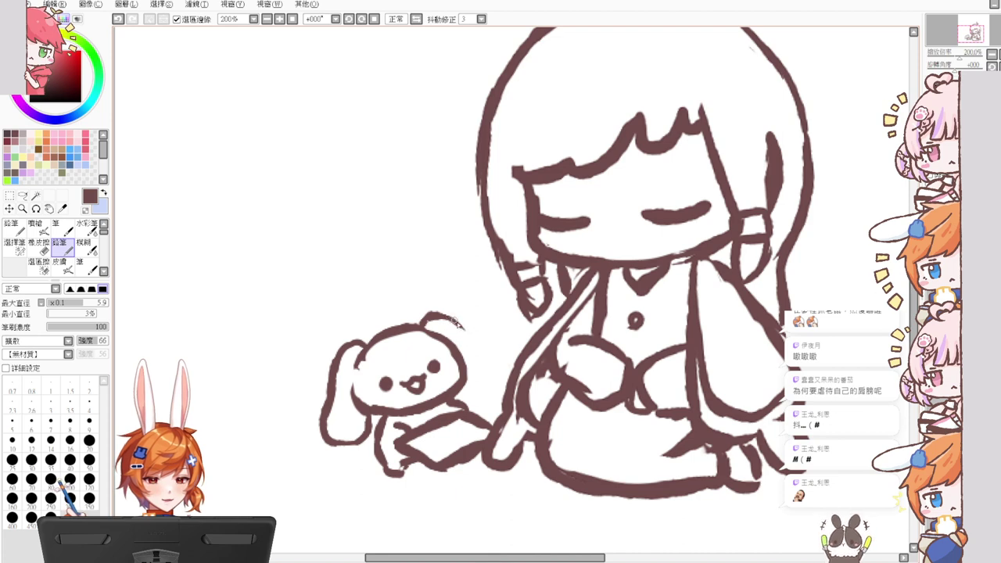
pyautogui.hotkey('ctrl', 'z')
pyautogui.moveTo(422, 321)
pyautogui.mouseDown()
pyautogui.moveTo(452, 324)
pyautogui.moveTo(495, 380)
pyautogui.moveTo(481, 352)
pyautogui.moveTo(471, 393)
pyautogui.moveTo(494, 401)
pyautogui.mouseUp()
pyautogui.hotkey('ctrl', 'z')
# Step: Redraw the drooping ear beside the character's sleeve, erasing rough edges and closing its rounded tip
pyautogui.press('e')
pyautogui.moveTo(448, 320)
pyautogui.mouseDown()
pyautogui.moveTo(485, 365)
pyautogui.moveTo(445, 318)
pyautogui.moveTo(462, 334)
pyautogui.moveTo(452, 310)
pyautogui.moveTo(473, 337)
pyautogui.moveTo(449, 306)
pyautogui.moveTo(496, 363)
pyautogui.moveTo(478, 341)
pyautogui.moveTo(495, 391)
pyautogui.mouseUp()
pyautogui.press('n')
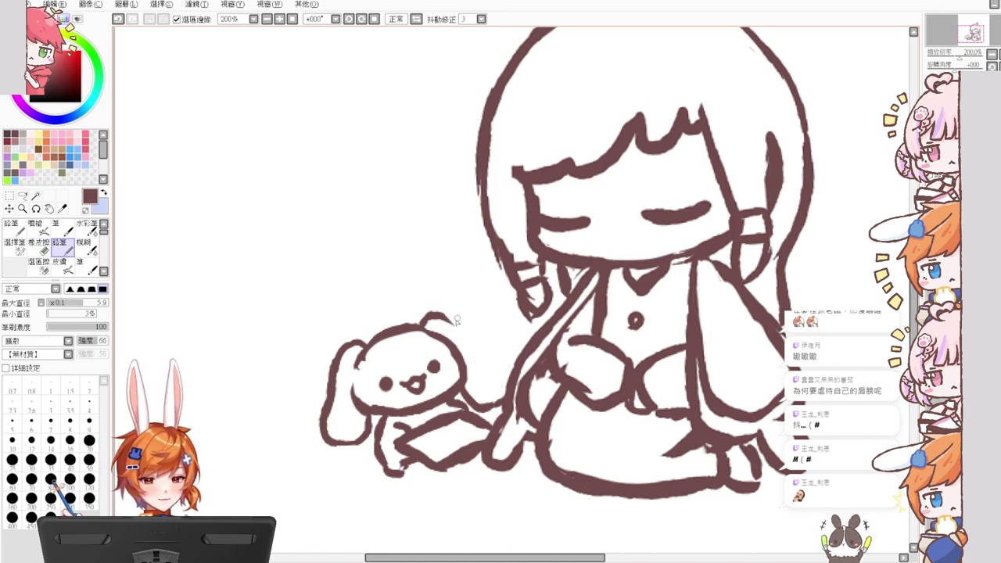
pyautogui.press('e')
pyautogui.moveTo(440, 322)
pyautogui.mouseDown()
pyautogui.moveTo(505, 375)
pyautogui.moveTo(508, 392)
pyautogui.moveTo(495, 368)
pyautogui.moveTo(504, 404)
pyautogui.mouseUp()
pyautogui.press('n')
pyautogui.moveTo(497, 370); pyautogui.dragTo(497, 404)
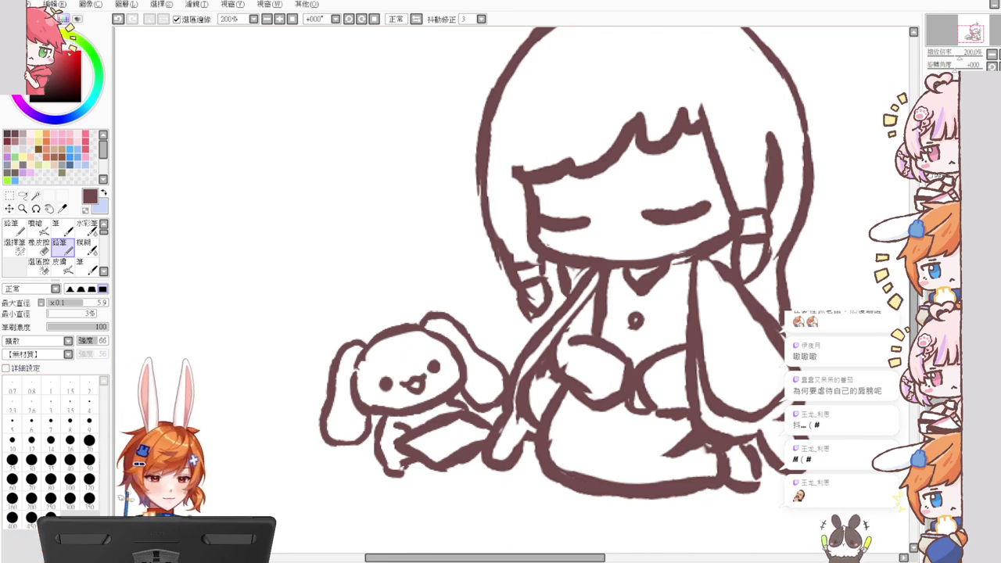
# Step: Add short blush marks to the animal's cheeks and draw two small oval paws over the slanted block's upper edge
pyautogui.press('e')
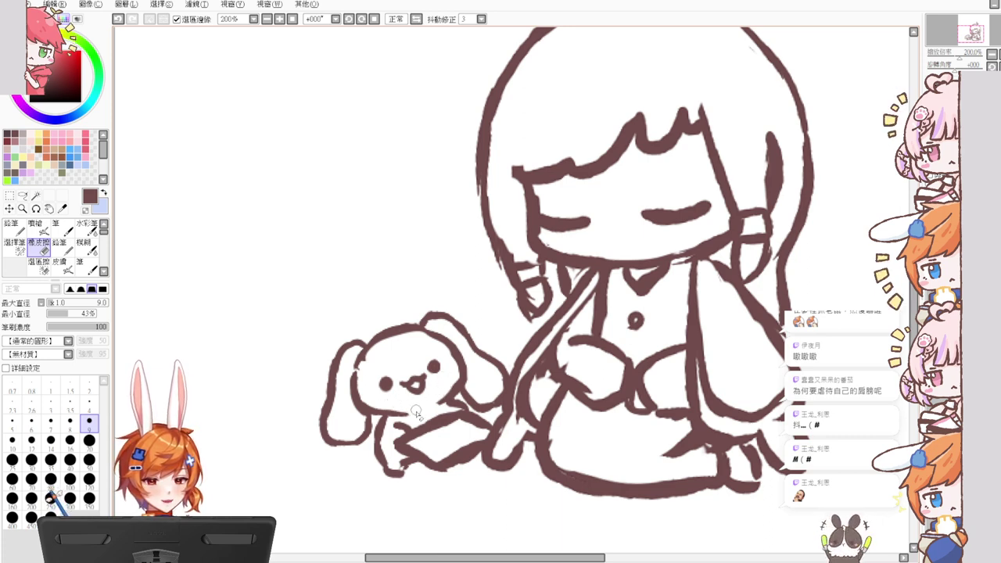
pyautogui.press('n')
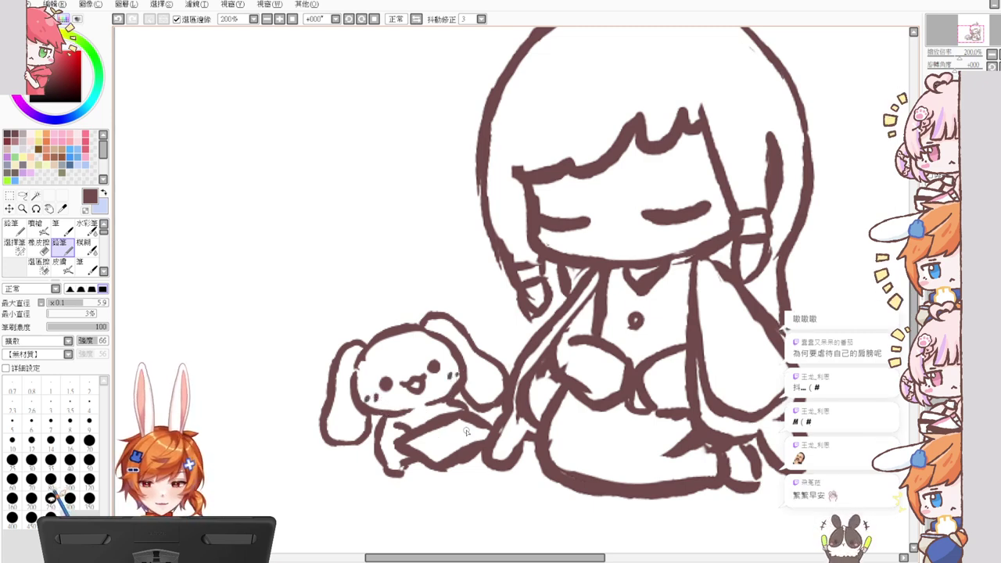
pyautogui.press('e')
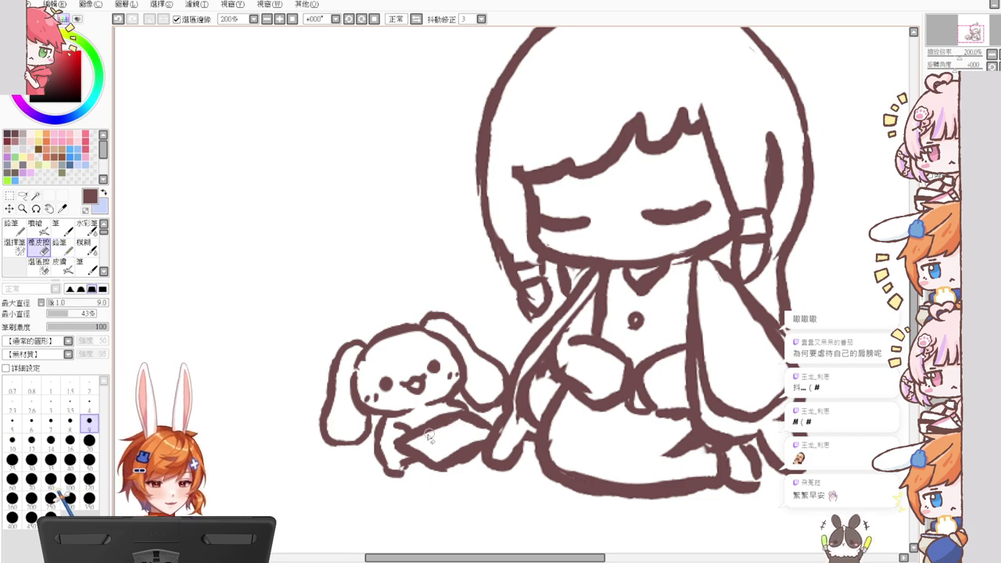
pyautogui.moveTo(421, 440)
pyautogui.mouseDown()
pyautogui.moveTo(464, 415)
pyautogui.moveTo(448, 415)
pyautogui.moveTo(449, 436)
pyautogui.moveTo(413, 439)
pyautogui.moveTo(428, 424)
pyautogui.moveTo(434, 433)
pyautogui.moveTo(418, 435)
pyautogui.moveTo(428, 445)
pyautogui.moveTo(415, 437)
pyautogui.moveTo(432, 435)
pyautogui.moveTo(420, 445)
pyautogui.moveTo(423, 431)
pyautogui.moveTo(432, 446)
pyautogui.moveTo(447, 414)
pyautogui.moveTo(463, 423)
pyautogui.moveTo(443, 425)
pyautogui.moveTo(459, 410)
pyautogui.moveTo(445, 422)
pyautogui.moveTo(462, 428)
pyautogui.moveTo(458, 443)
pyautogui.moveTo(432, 427)
pyautogui.moveTo(415, 435)
pyautogui.moveTo(461, 423)
pyautogui.mouseUp()
pyautogui.press('n')
pyautogui.hotkey('ctrl', 'z')
pyautogui.hotkey('ctrl', 'z')
pyautogui.hotkey('ctrl', 'z')
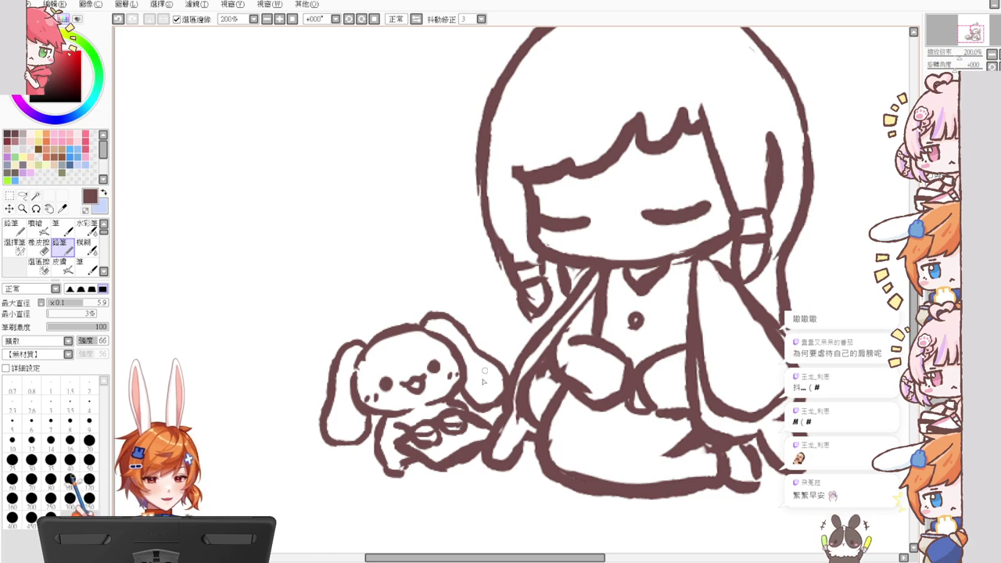
# Step: Erase and redraw the small animal's rounded front foot, undoing the first attempt and extending the line along the block's base
pyautogui.press('e')
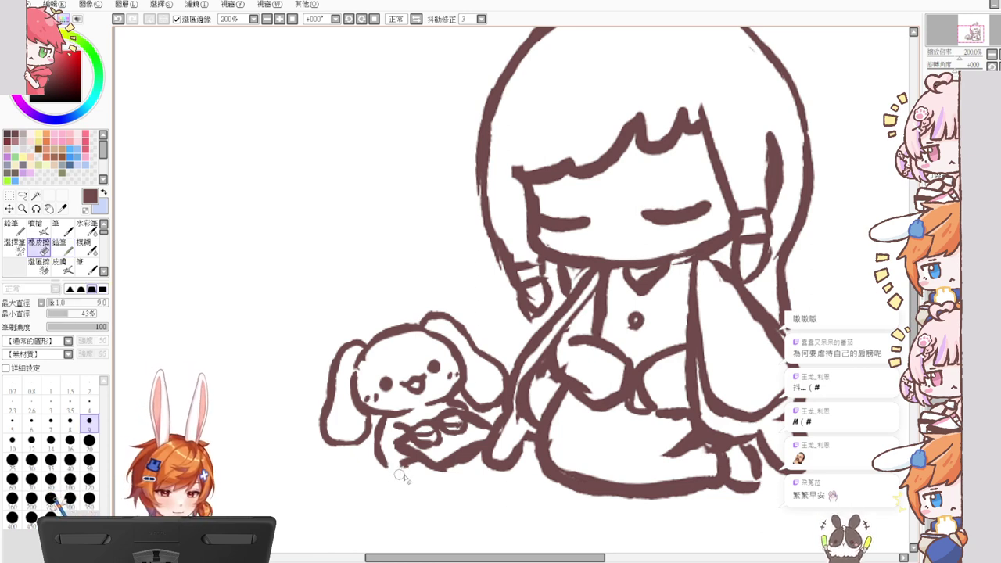
pyautogui.press('n')
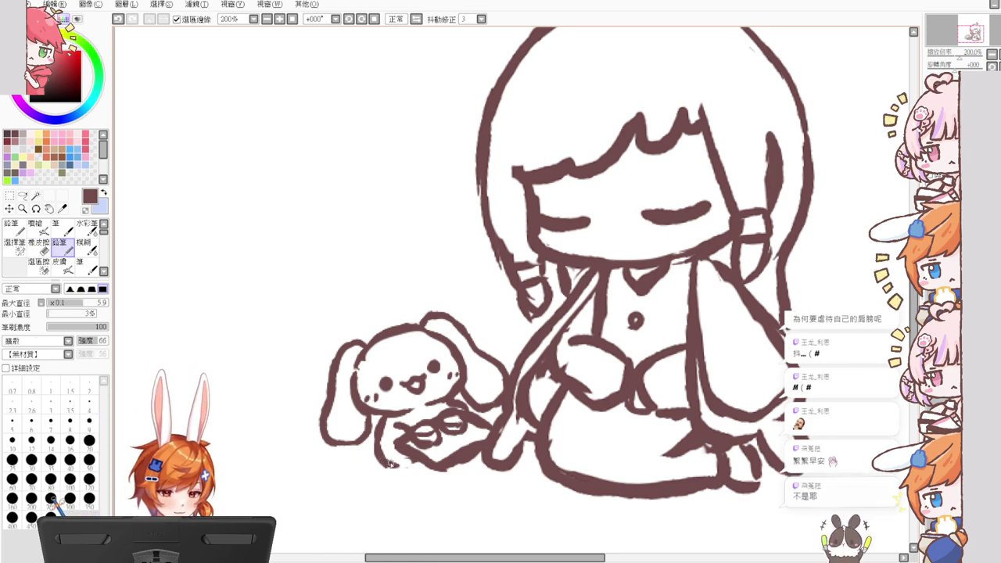
pyautogui.moveTo(392, 463); pyautogui.dragTo(414, 465)
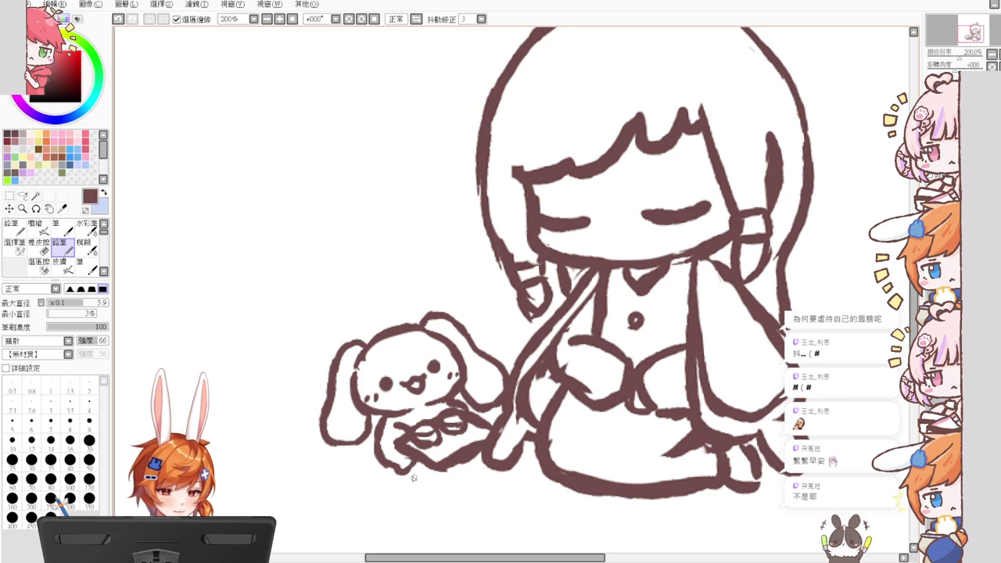
pyautogui.hotkey('ctrl', 'z')
pyautogui.hotkey('ctrl', 'z')
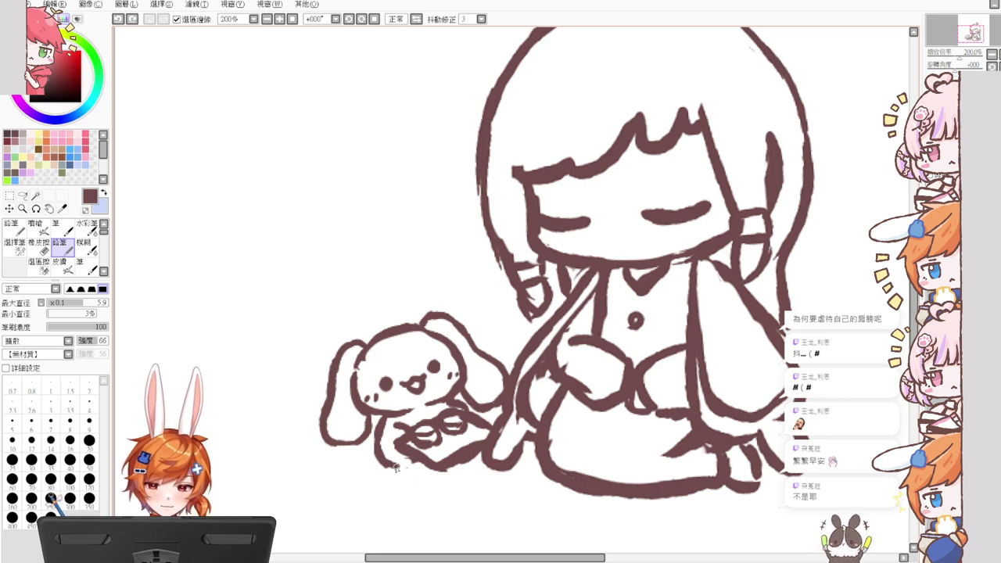
pyautogui.press('e')
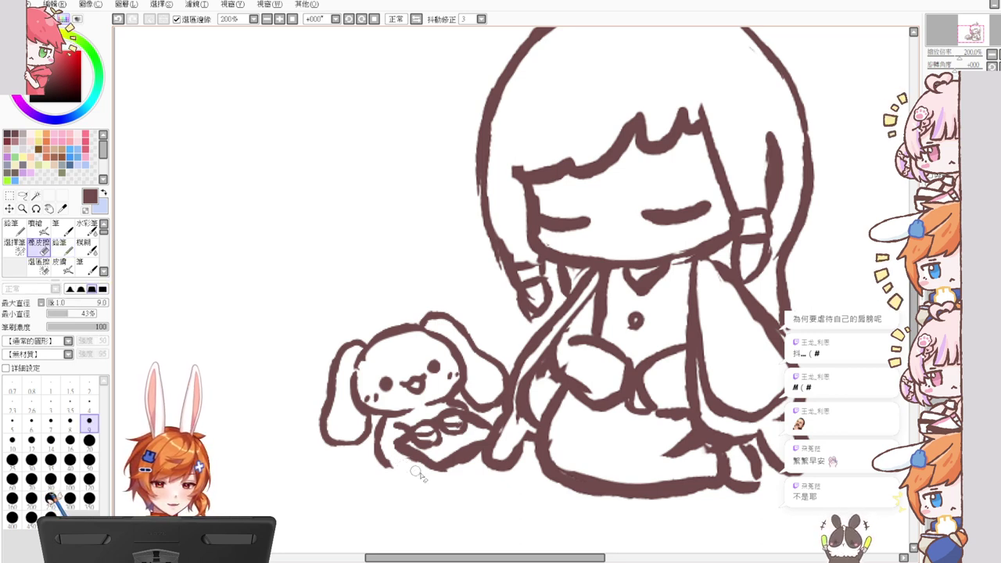
pyautogui.press('n')
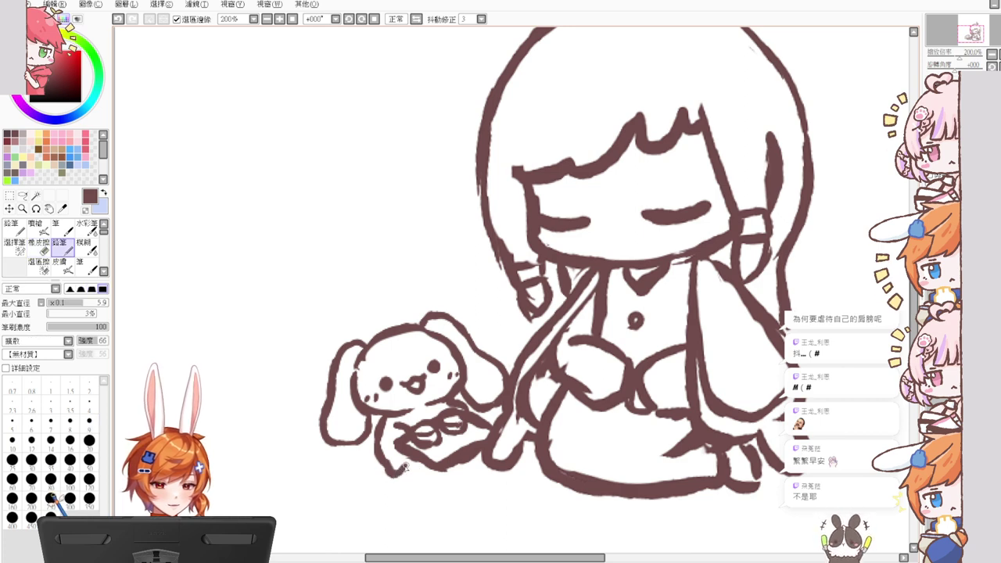
pyautogui.moveTo(405, 469); pyautogui.dragTo(431, 467)
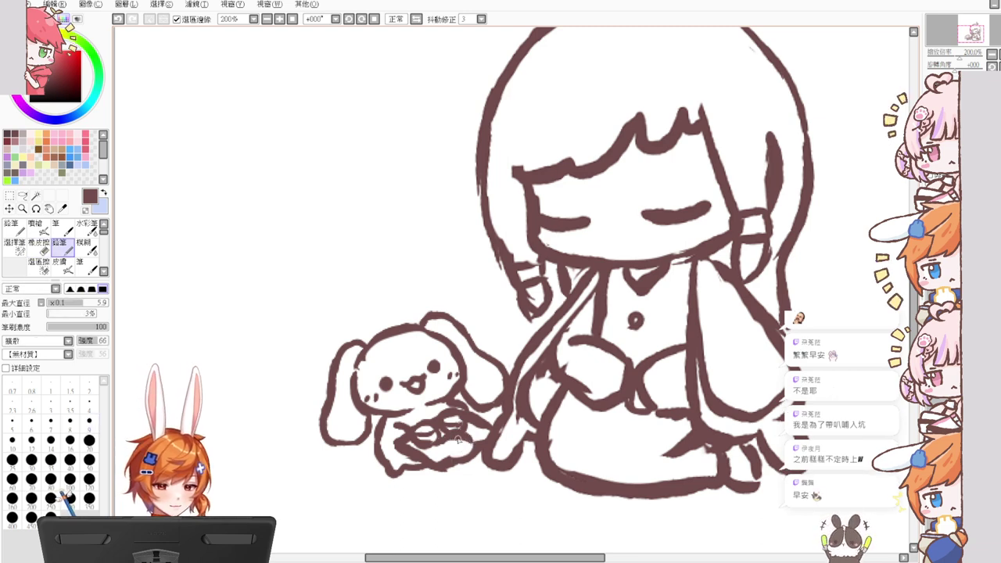
# Step: Draw a rounded shape beneath the inner paw and touch up the animal's arm, side and ear outlines
pyautogui.moveTo(467, 443); pyautogui.dragTo(467, 465)
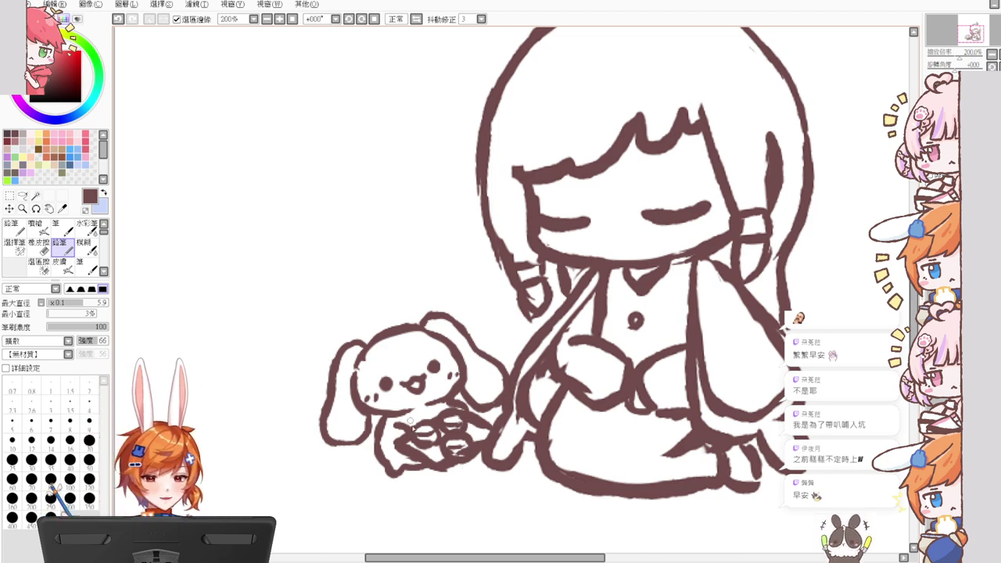
pyautogui.press('e')
pyautogui.moveTo(408, 424)
pyautogui.mouseDown()
pyautogui.moveTo(396, 432)
pyautogui.moveTo(405, 427)
pyautogui.moveTo(401, 457)
pyautogui.mouseUp()
pyautogui.press('n')
pyautogui.press('e')
pyautogui.press('n')
pyautogui.moveTo(391, 449); pyautogui.dragTo(395, 469)
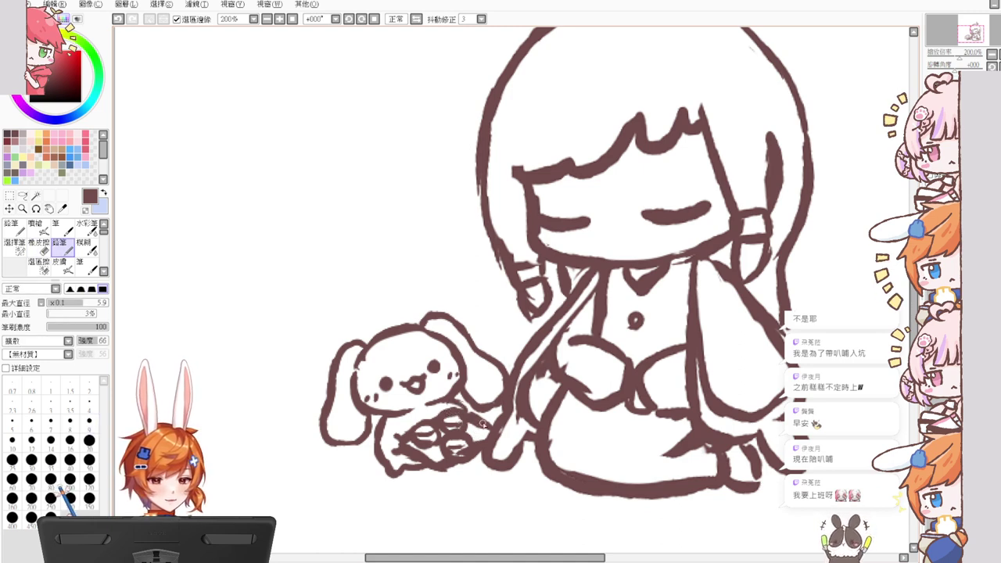
pyautogui.press('e')
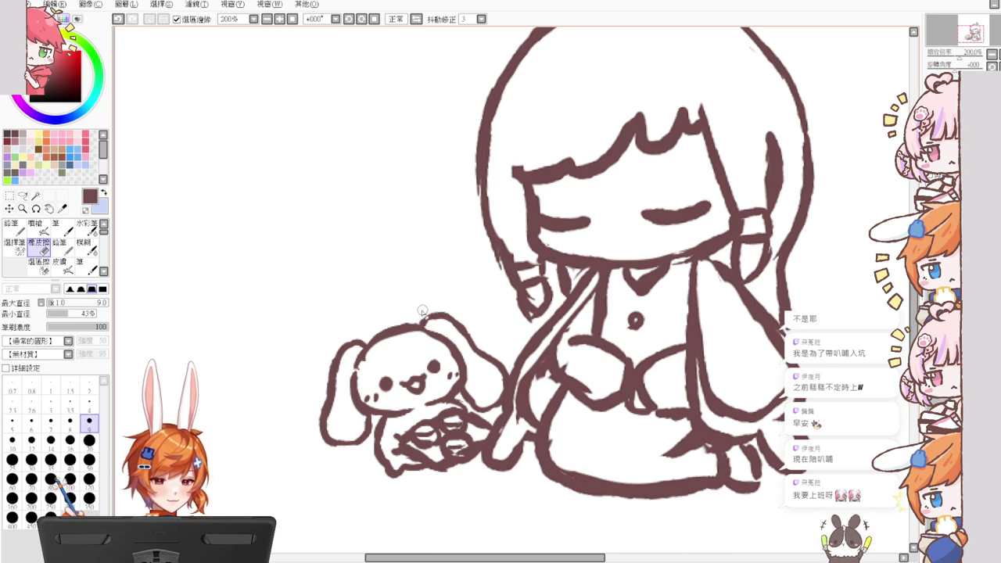
pyautogui.press('n')
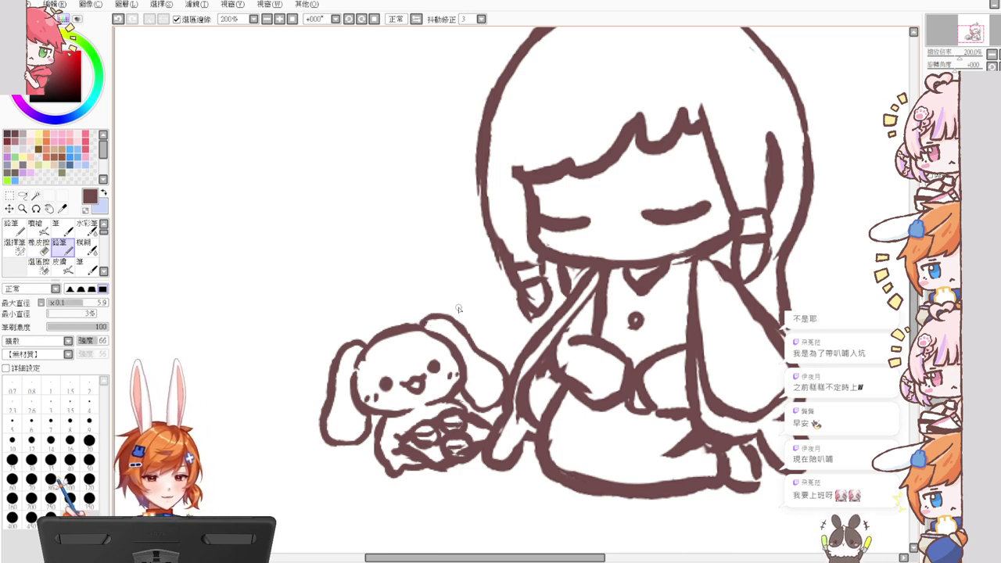
# Step: Clean up the small animal's drooping ear, arm and paw outlines by erasing rough edges and retouching the lines
pyautogui.press('e')
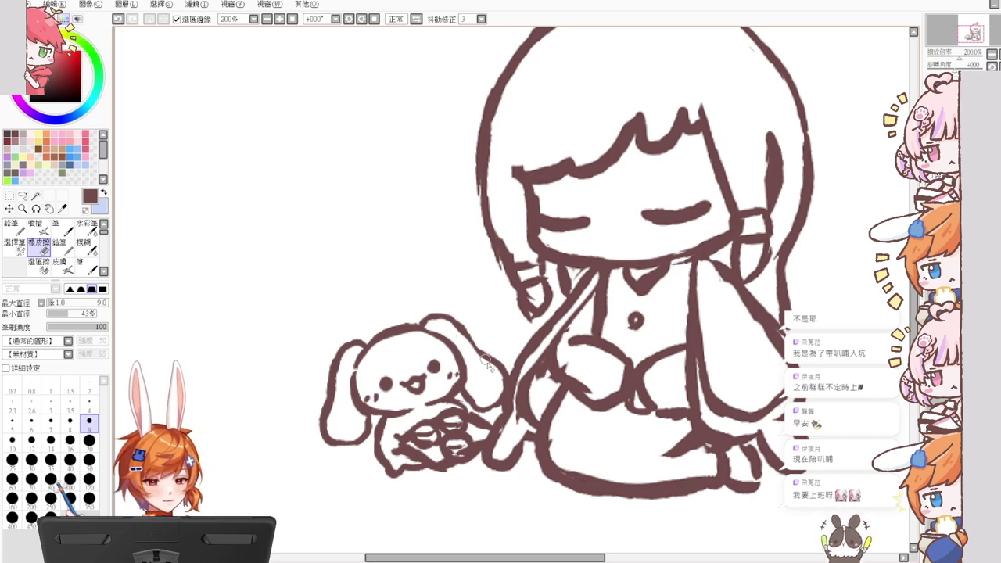
pyautogui.press('n')
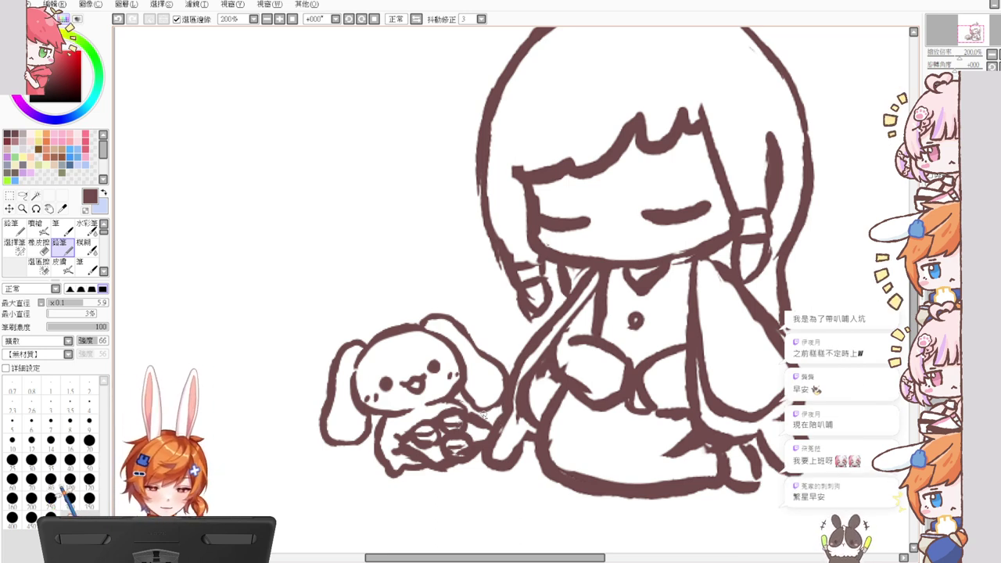
pyautogui.press('e')
pyautogui.moveTo(484, 437); pyautogui.dragTo(484, 433)
pyautogui.press('n')
pyautogui.press('e')
pyautogui.press('n')
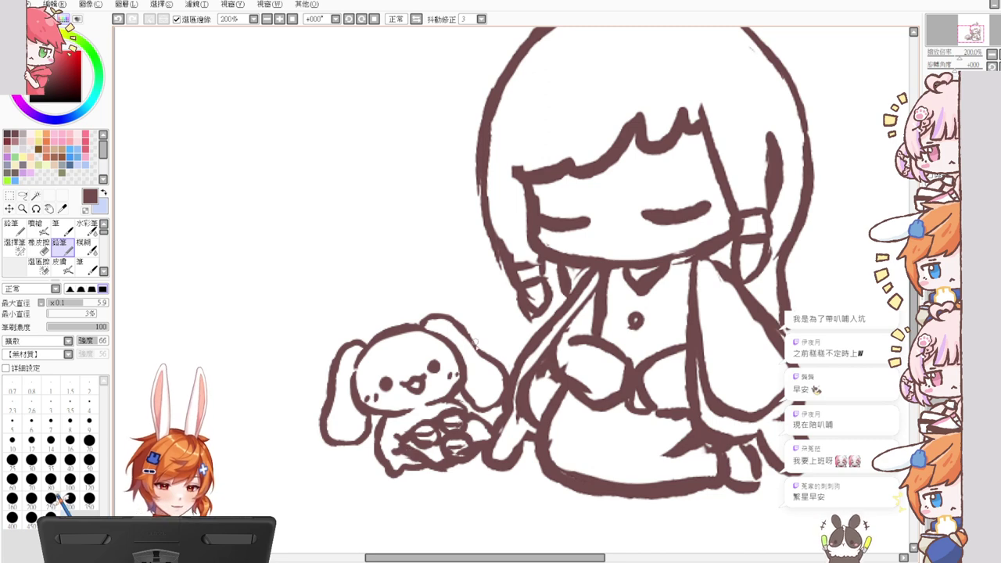
pyautogui.press('e')
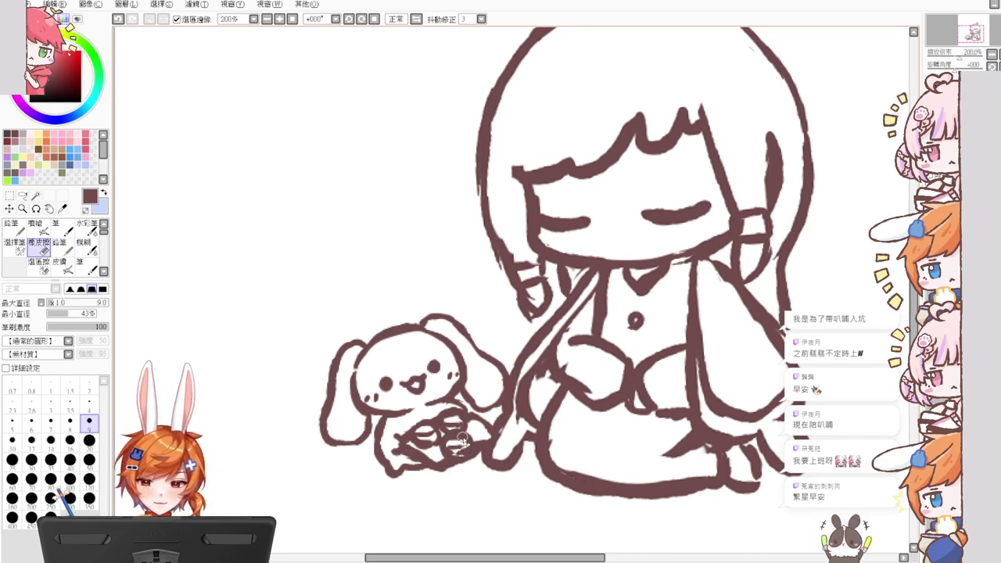
pyautogui.moveTo(459, 440); pyautogui.dragTo(456, 445)
pyautogui.press('n')
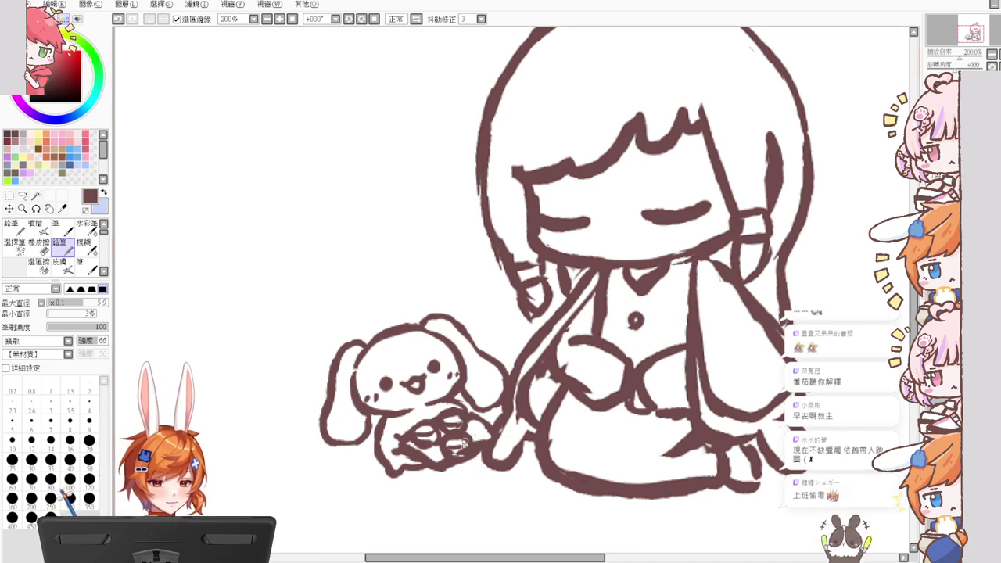
# Step: Erase the small animal's protruding foot outline and redraw it as a smoother curve along the lower body, undoing rough strokes
pyautogui.press('e')
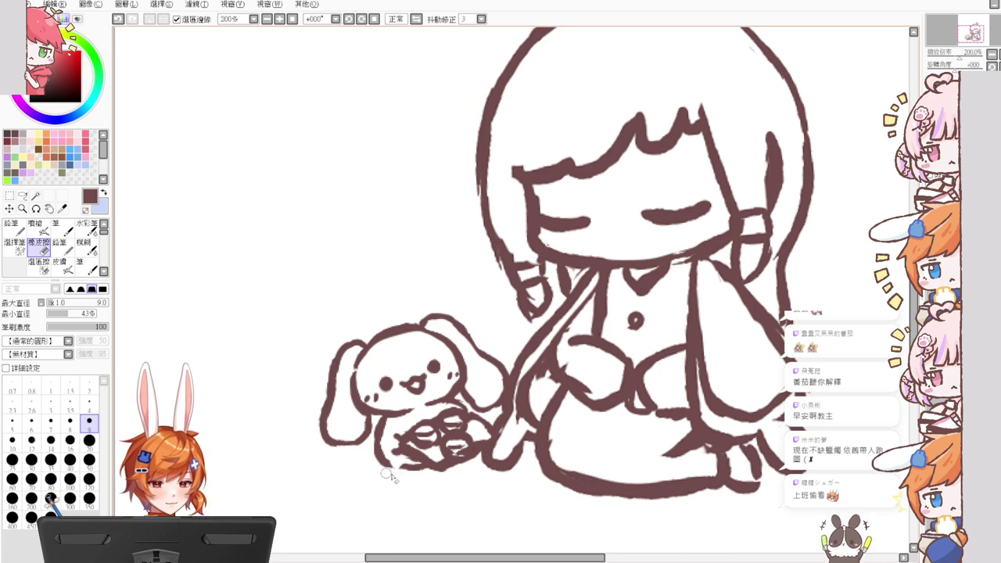
pyautogui.press('n')
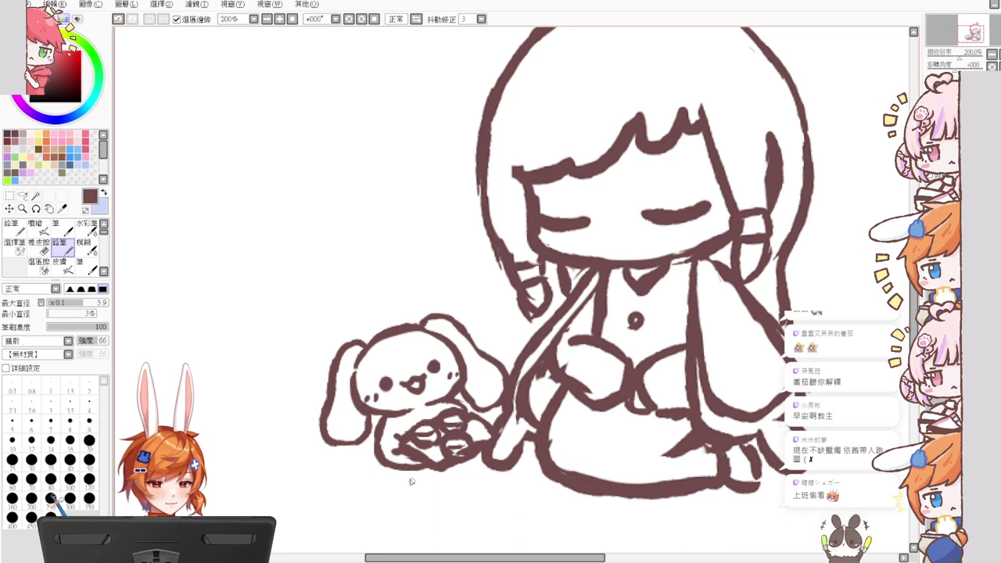
pyautogui.moveTo(397, 471); pyautogui.dragTo(406, 469)
pyautogui.hotkey('ctrl', 'z')
pyautogui.hotkey('ctrl', 'z')
pyautogui.press('e')
pyautogui.press('n')
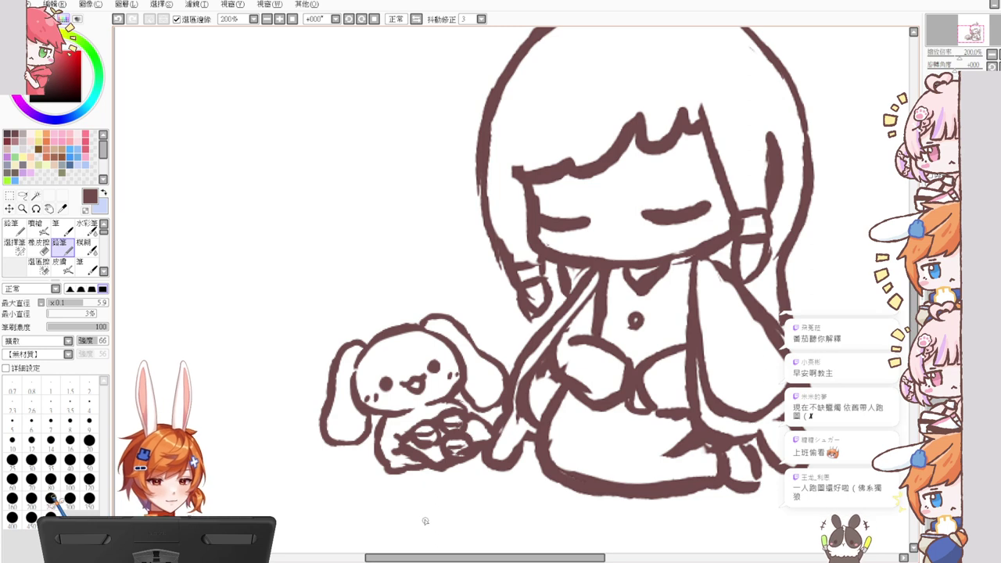
# Step: Erase the character's foot beside the skirt and redraw the skirt's rounded lower corner beneath the loose sleeve, undoing rough attempts
pyautogui.scroll(2, 481, 195)
pyautogui.moveTo(484, 243); pyautogui.dragTo(482, 243)
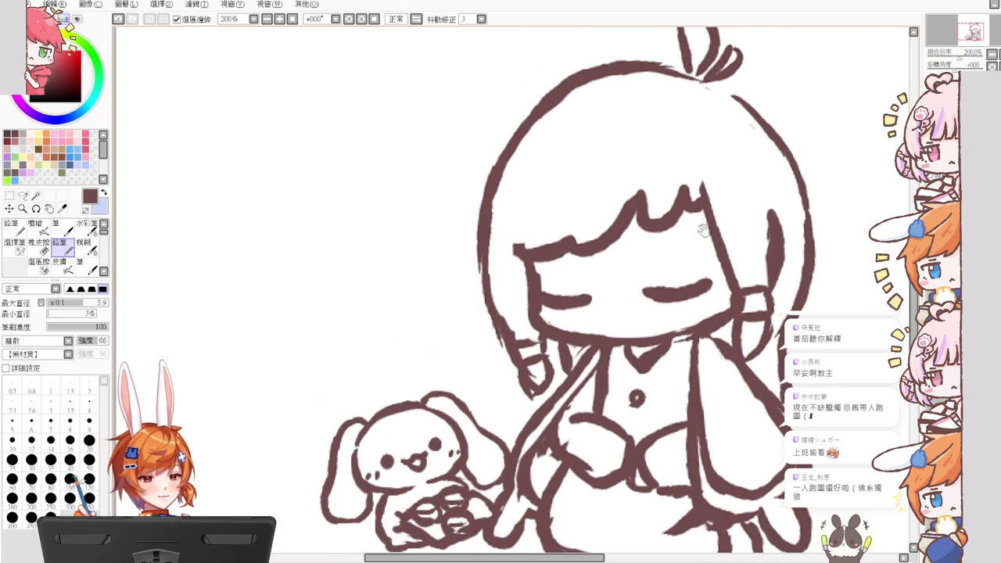
pyautogui.moveTo(704, 232)
pyautogui.mouseDown()
pyautogui.moveTo(656, 255)
pyautogui.moveTo(672, 270)
pyautogui.moveTo(668, 282)
pyautogui.mouseUp()
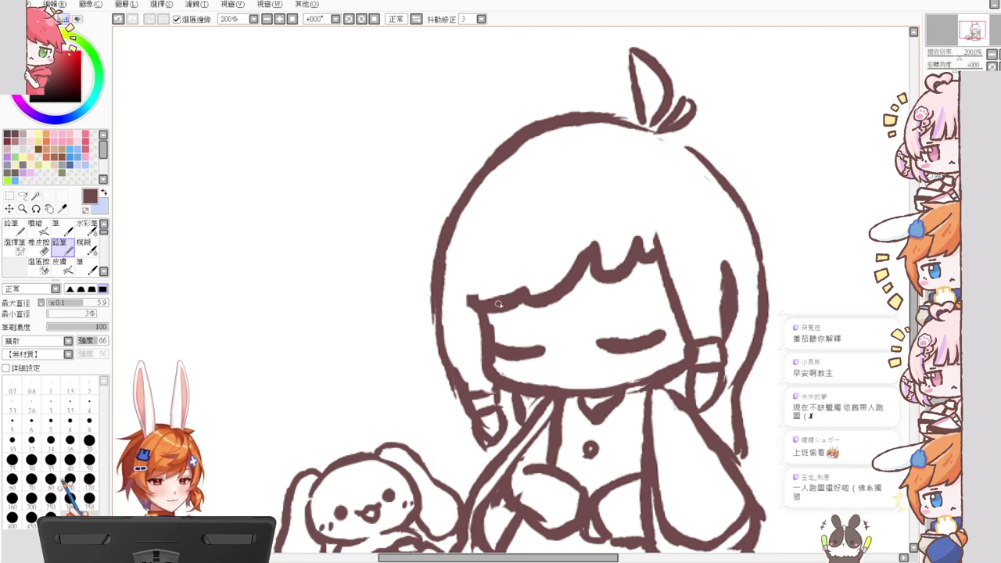
pyautogui.click(292, 19)
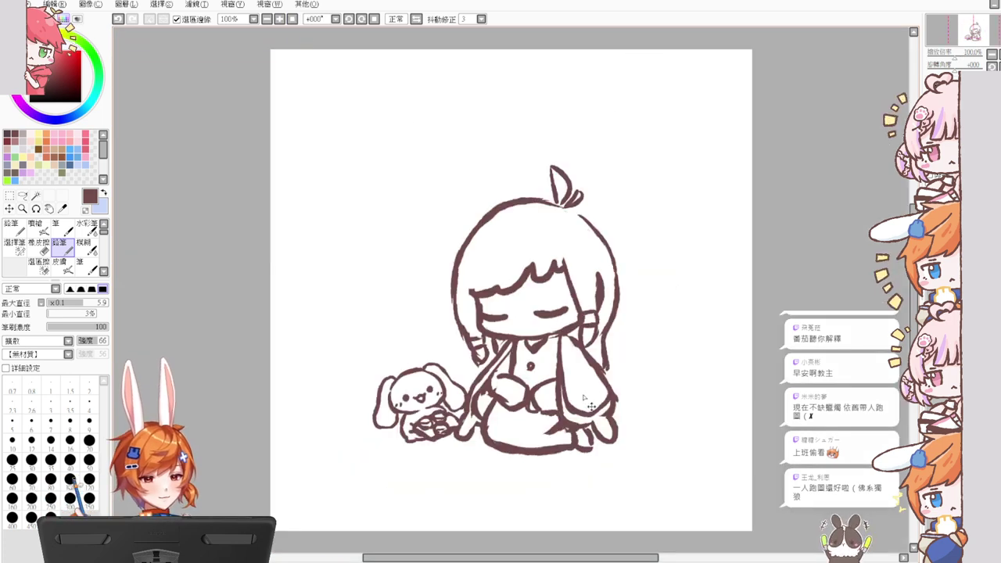
pyautogui.moveTo(584, 397); pyautogui.dragTo(594, 380)
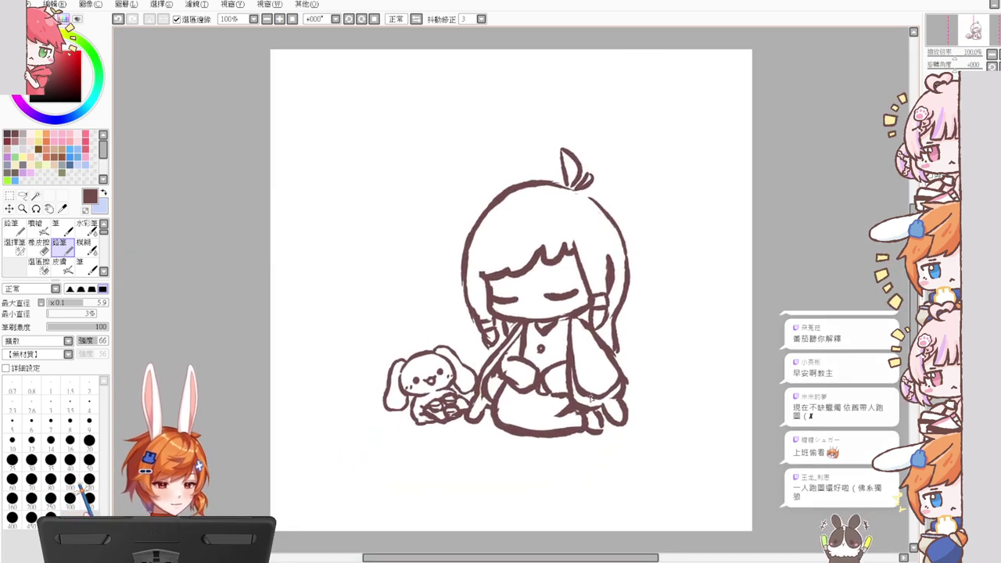
pyautogui.press('e')
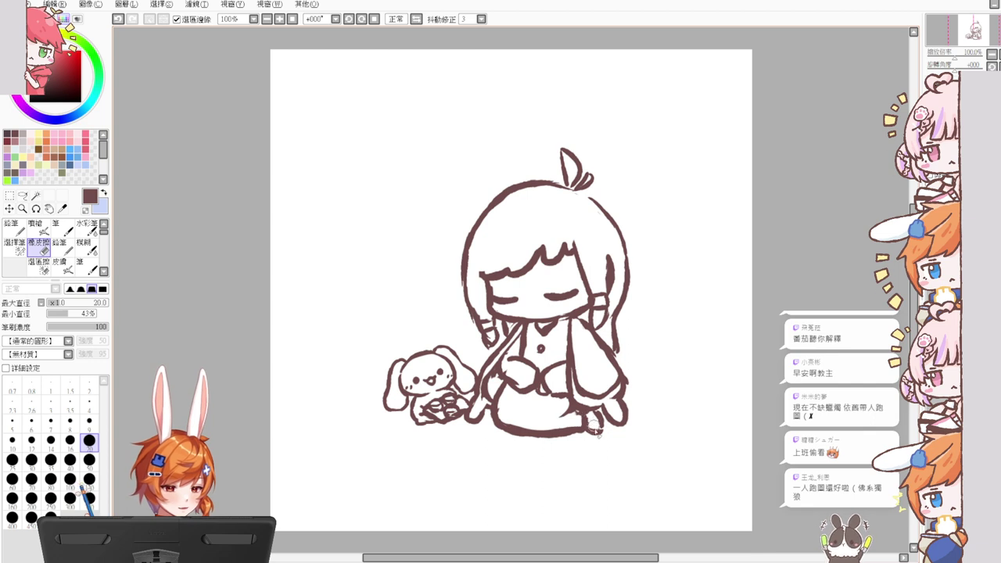
pyautogui.moveTo(596, 429)
pyautogui.mouseDown()
pyautogui.moveTo(602, 433)
pyautogui.moveTo(600, 419)
pyautogui.moveTo(565, 431)
pyautogui.mouseUp()
pyautogui.press('n')
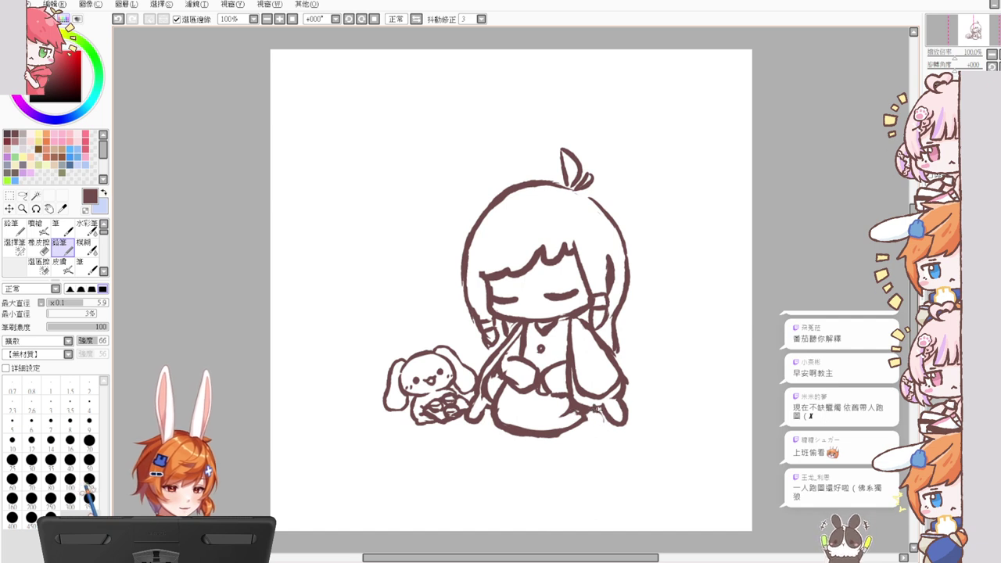
pyautogui.hotkey('ctrl', 'z')
pyautogui.moveTo(596, 417)
pyautogui.mouseDown()
pyautogui.moveTo(555, 431)
pyautogui.moveTo(582, 426)
pyautogui.mouseUp()
pyautogui.hotkey('ctrl', 'z')
pyautogui.press('e')
pyautogui.press('n')
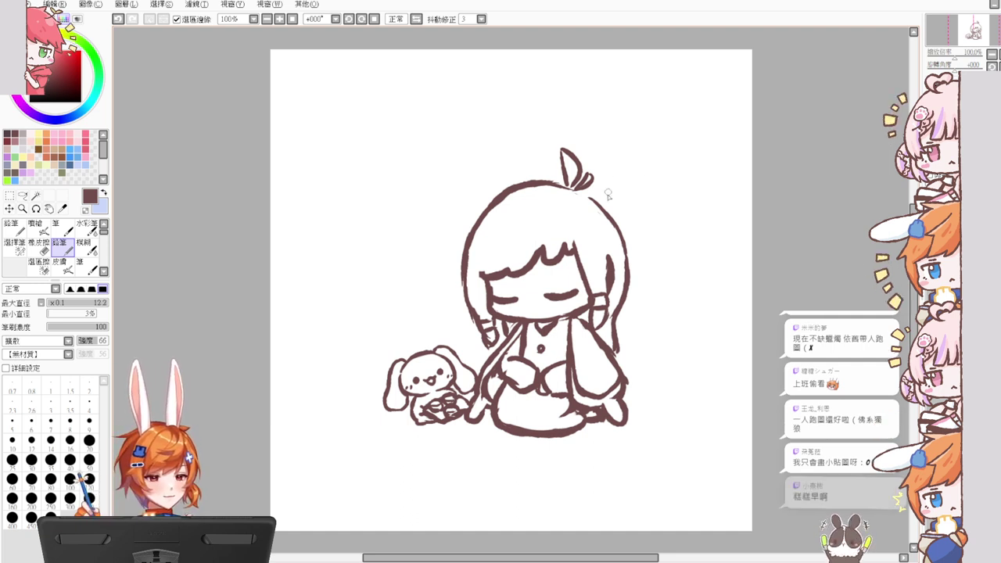
# Step: Lasso the upper part of the head with its tuft and transform it to make the crown slightly flatter
pyautogui.press('e')
pyautogui.press('n')
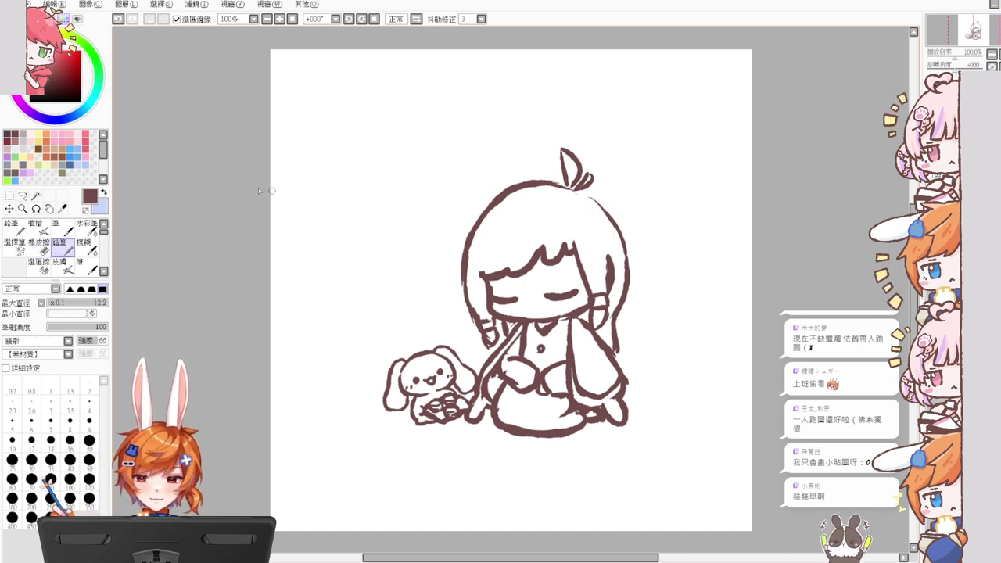
pyautogui.click(22, 195)
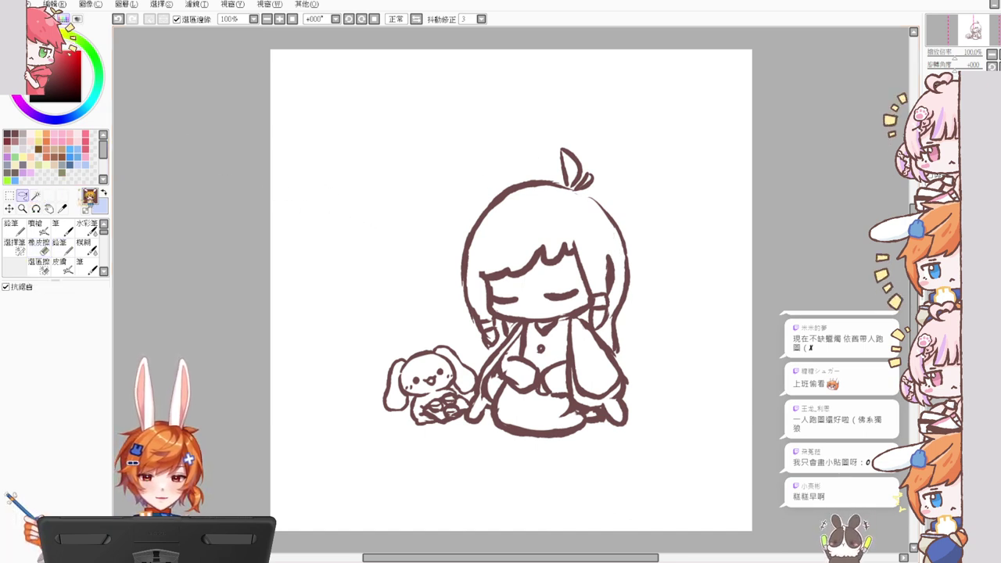
pyautogui.moveTo(553, 143)
pyautogui.mouseDown()
pyautogui.moveTo(446, 225)
pyautogui.moveTo(470, 255)
pyautogui.moveTo(633, 249)
pyautogui.mouseUp()
pyautogui.moveTo(552, 117)
pyautogui.mouseDown()
pyautogui.moveTo(503, 130)
pyautogui.moveTo(442, 223)
pyautogui.moveTo(466, 256)
pyautogui.moveTo(524, 230)
pyautogui.moveTo(629, 255)
pyautogui.moveTo(663, 211)
pyautogui.moveTo(588, 106)
pyautogui.moveTo(545, 158)
pyautogui.mouseUp()
pyautogui.hotkey('ctrl', 't')
pyautogui.press('Return')
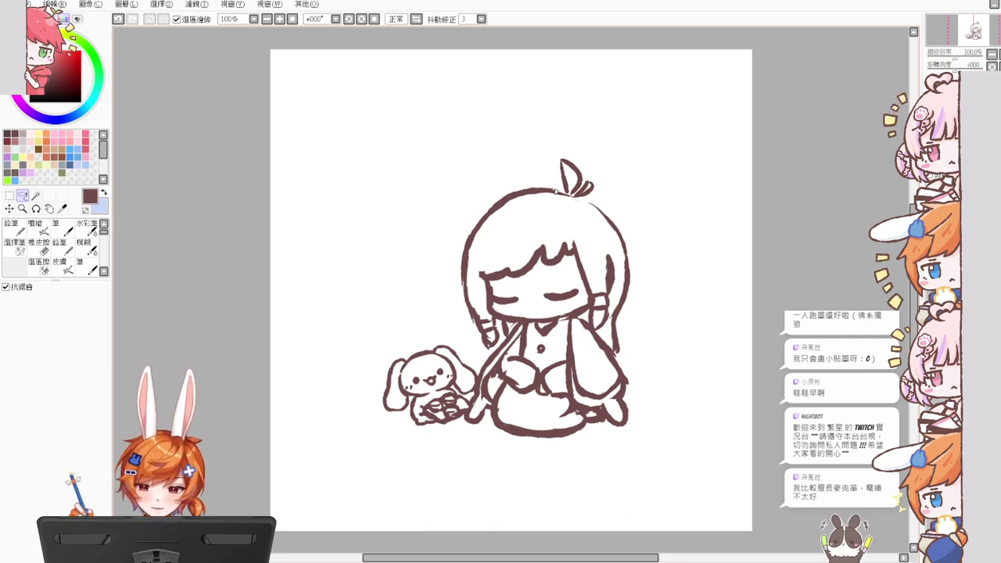
# Step: Erase the jagged fringe line across the character's forehead
pyautogui.scroll(1, 556, 191)
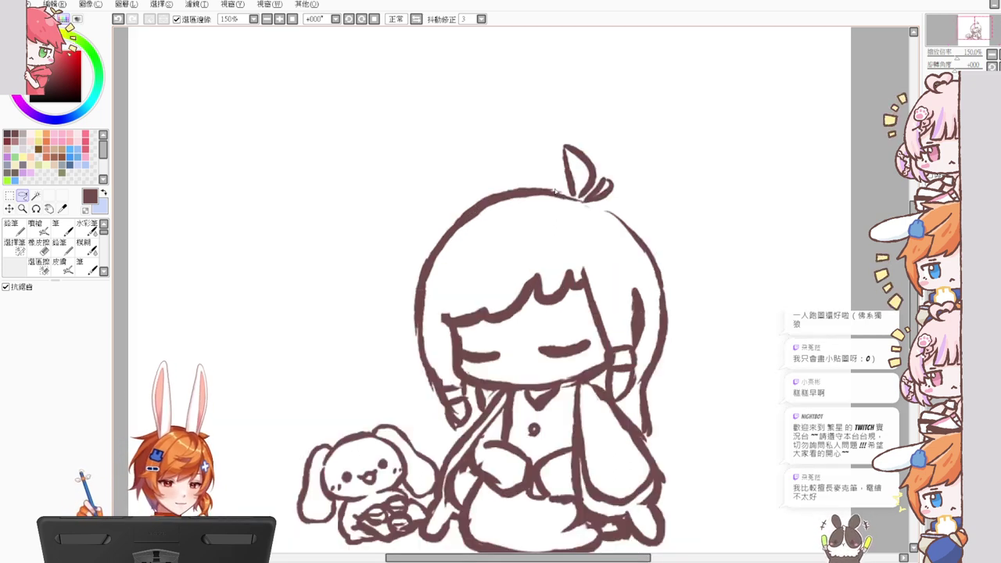
pyautogui.click(38, 245)
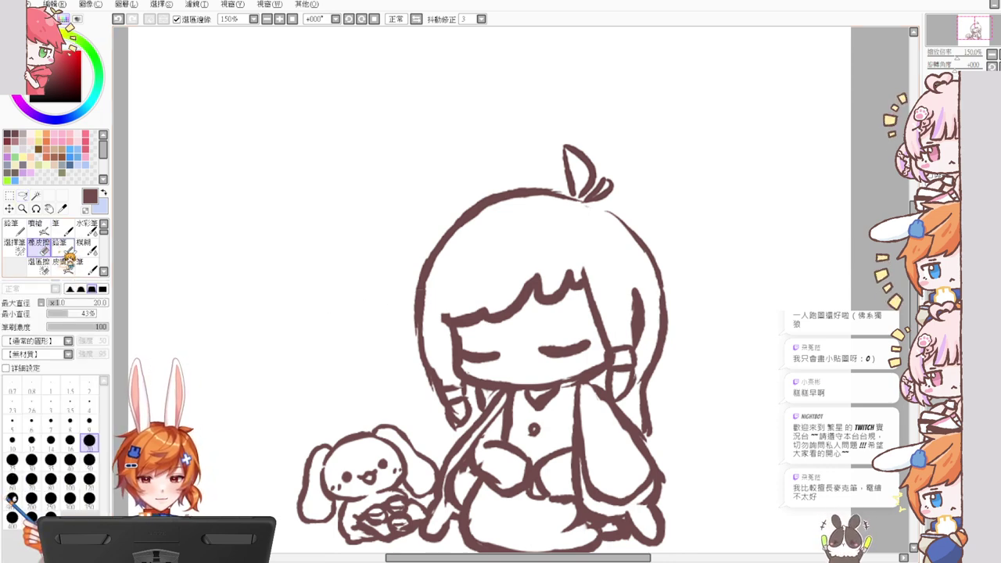
pyautogui.moveTo(440, 306)
pyautogui.mouseDown()
pyautogui.moveTo(483, 310)
pyautogui.moveTo(542, 281)
pyautogui.moveTo(554, 288)
pyautogui.moveTo(561, 265)
pyautogui.moveTo(578, 294)
pyautogui.mouseUp()
pyautogui.press('l')
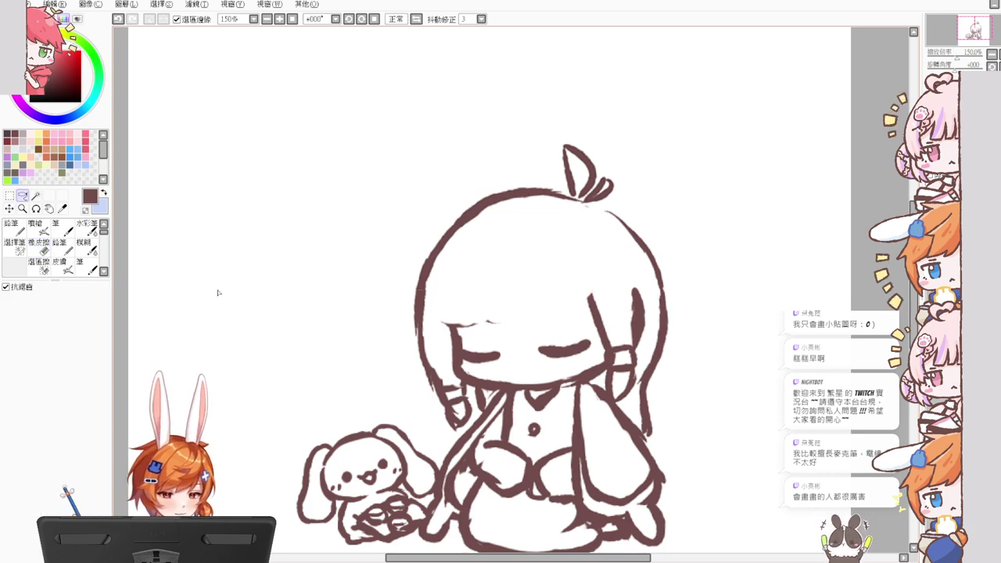
# Step: Redraw the fringe with an 8.2 pencil as a shallow jagged line rising to one peak, undoing rough strokes and cleaning its edges
pyautogui.click(59, 244)
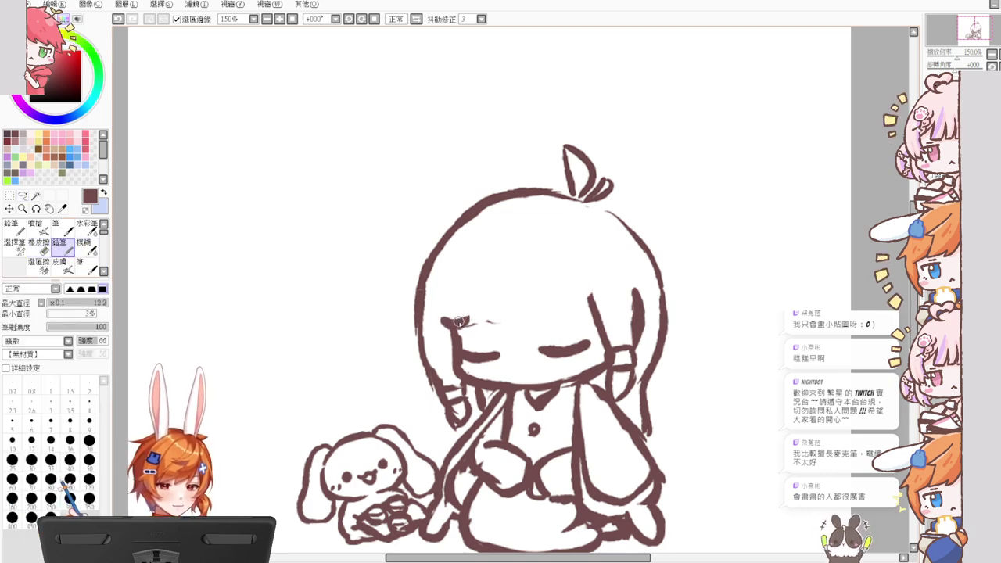
pyautogui.hotkey('ctrl', 'z')
pyautogui.moveTo(460, 321)
pyautogui.mouseDown()
pyautogui.moveTo(452, 324)
pyautogui.moveTo(484, 308)
pyautogui.moveTo(450, 325)
pyautogui.moveTo(491, 310)
pyautogui.mouseUp()
pyautogui.hotkey('ctrl', 'z')
pyautogui.hotkey('ctrl', 'z')
pyautogui.moveTo(490, 311)
pyautogui.mouseDown()
pyautogui.moveTo(483, 323)
pyautogui.moveTo(571, 297)
pyautogui.mouseUp()
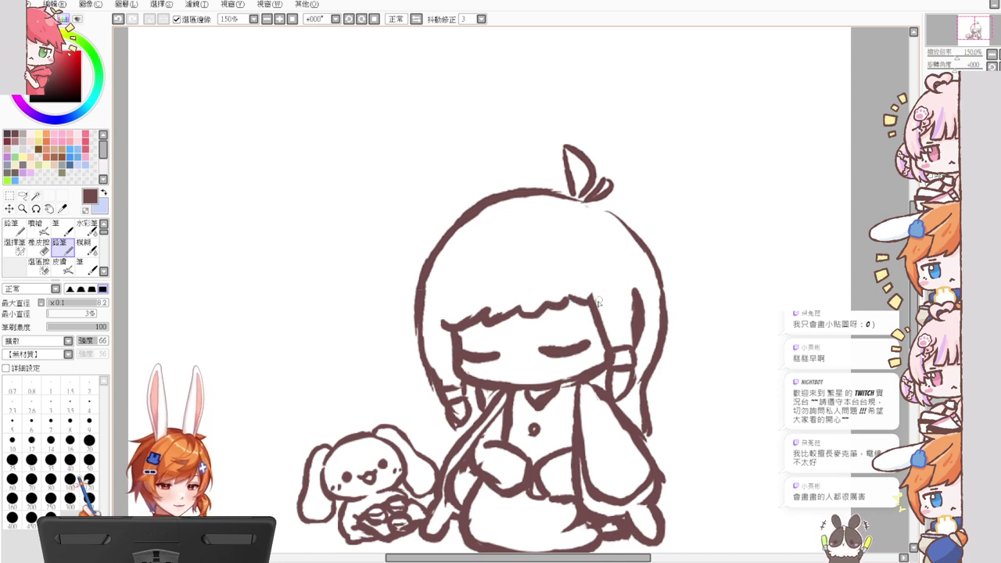
pyautogui.hotkey('ctrl', 'z')
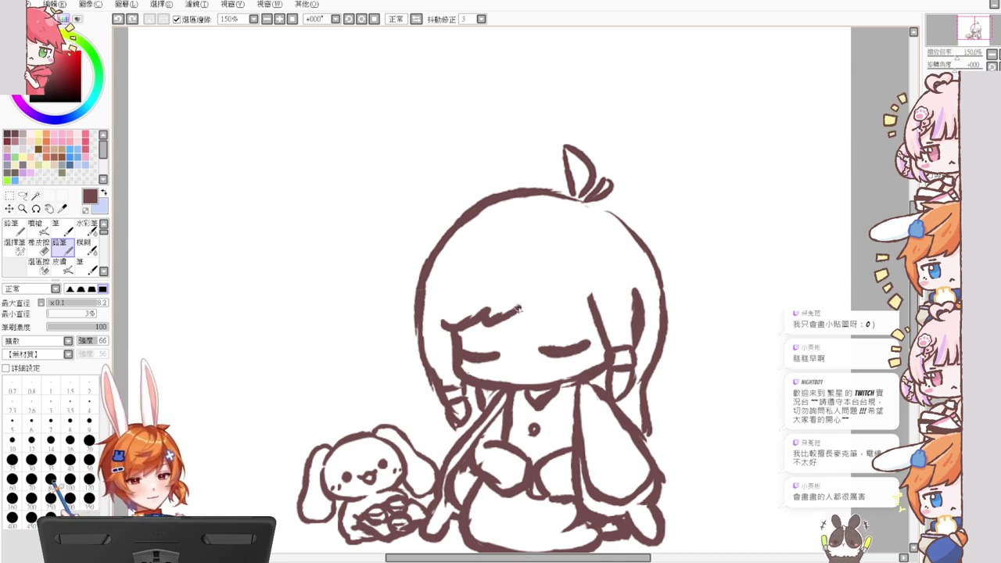
pyautogui.moveTo(517, 310)
pyautogui.mouseDown()
pyautogui.moveTo(566, 280)
pyautogui.moveTo(565, 298)
pyautogui.moveTo(582, 292)
pyautogui.moveTo(602, 305)
pyautogui.mouseUp()
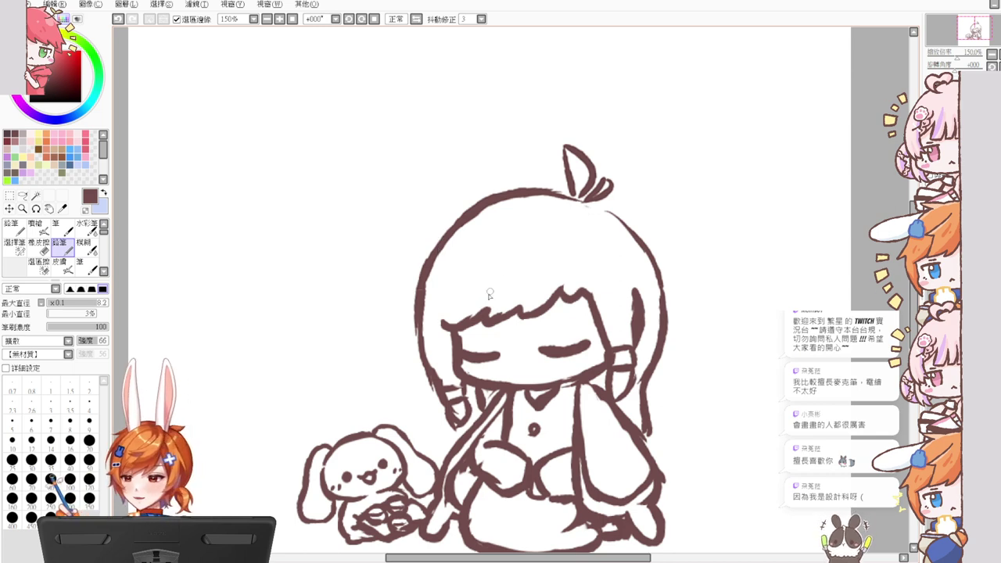
pyautogui.press('e')
pyautogui.moveTo(469, 313)
pyautogui.mouseDown()
pyautogui.moveTo(505, 294)
pyautogui.moveTo(454, 326)
pyautogui.moveTo(507, 324)
pyautogui.mouseUp()
pyautogui.press('n')
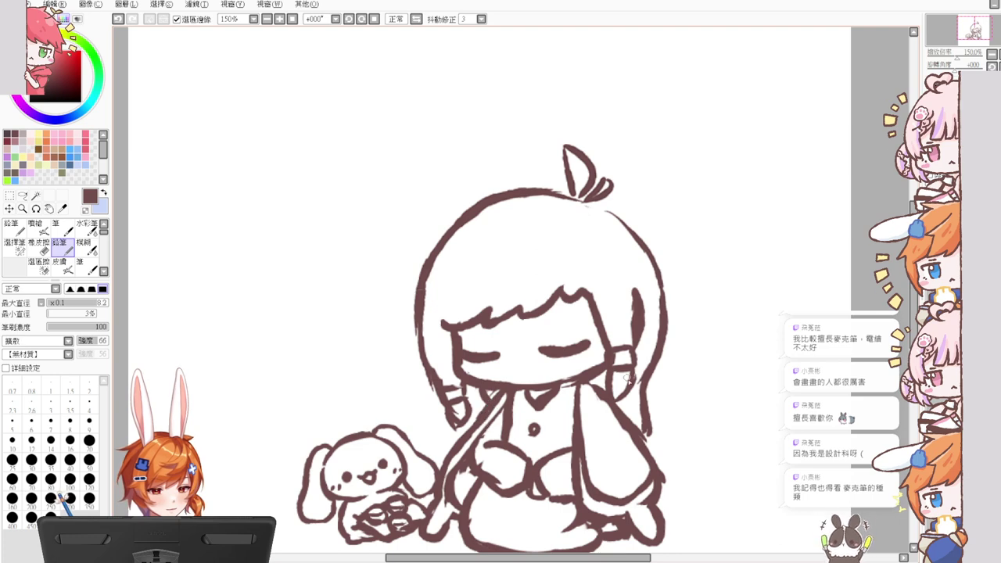
# Step: Redraw the long outer hair line to meet the sleeve, erase its stray tail and trim the tip of the inner strand
pyautogui.moveTo(640, 385); pyautogui.dragTo(646, 431)
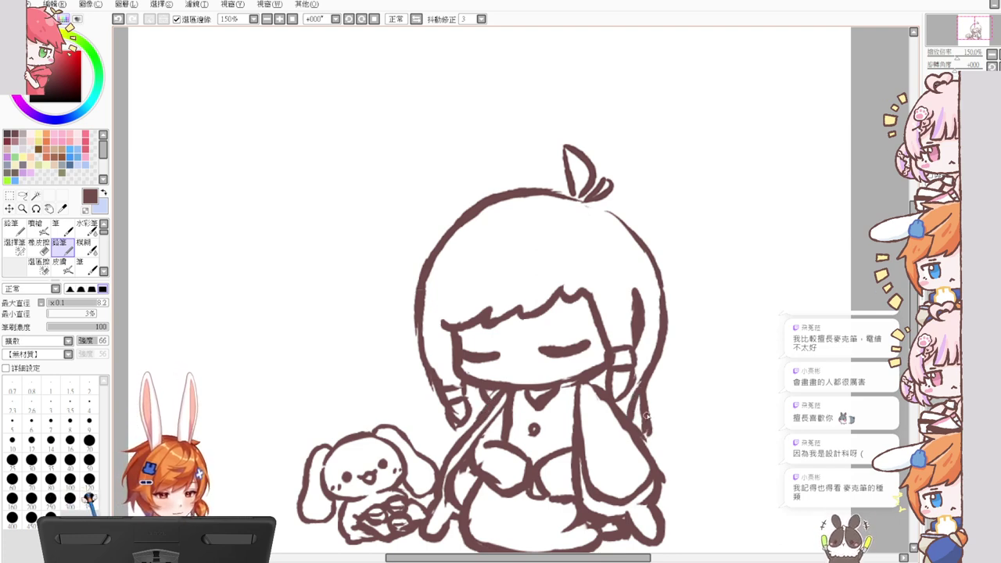
pyautogui.press('e')
pyautogui.moveTo(643, 392); pyautogui.dragTo(648, 434)
pyautogui.press('n')
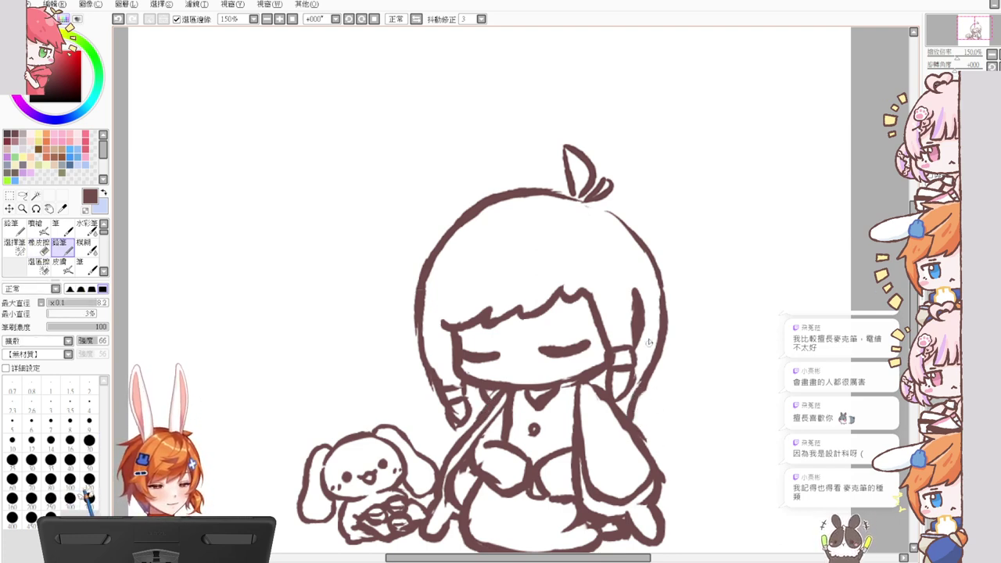
pyautogui.press('e')
pyautogui.moveTo(634, 292)
pyautogui.mouseDown()
pyautogui.moveTo(631, 400)
pyautogui.moveTo(647, 296)
pyautogui.mouseUp()
pyautogui.press('n')
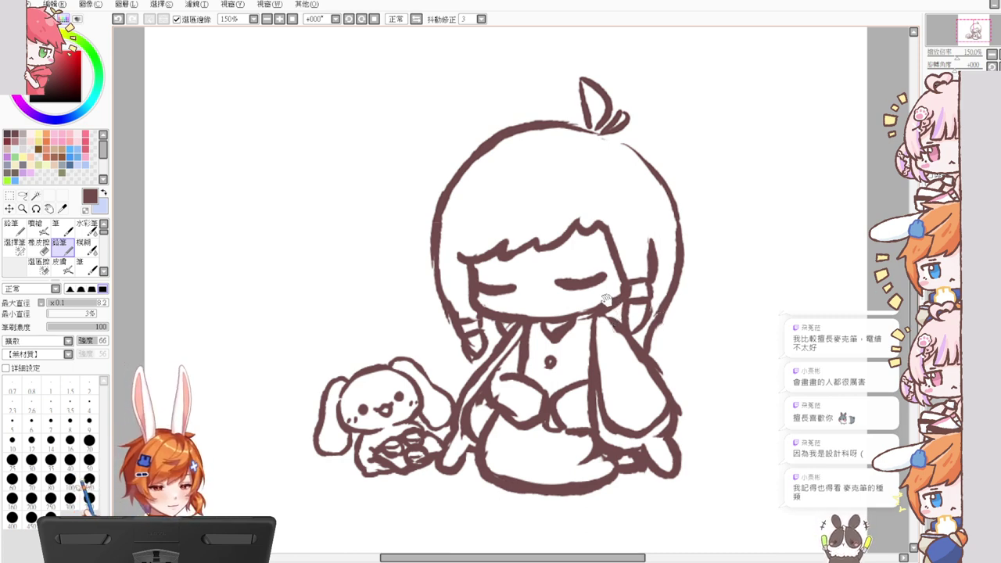
# Step: Draw two short curved strokes rising from the head's upper outline beside the tuft, undoing rough attempts
pyautogui.moveTo(600, 297); pyautogui.dragTo(637, 324)
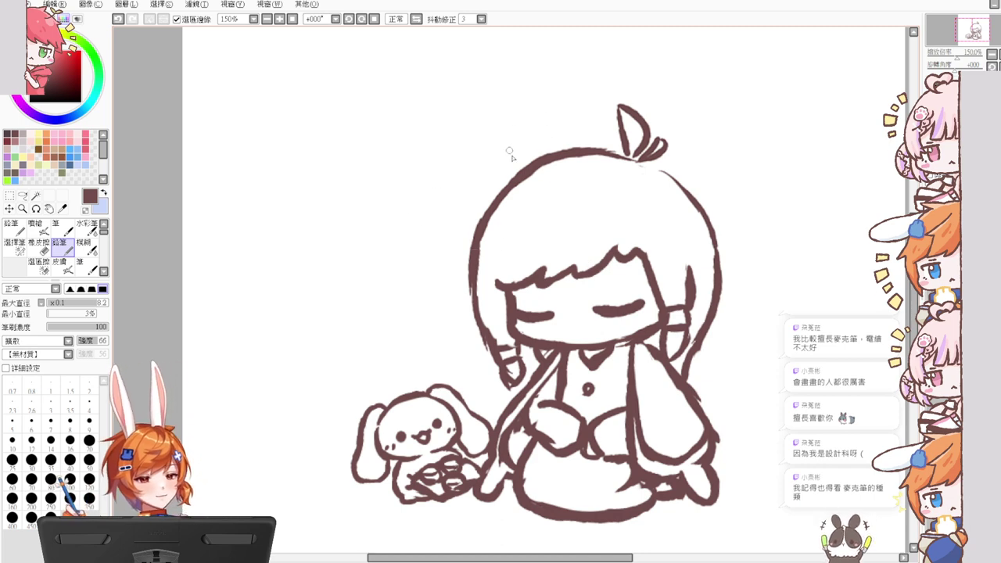
pyautogui.moveTo(498, 153); pyautogui.dragTo(510, 184)
pyautogui.hotkey('ctrl', 'z')
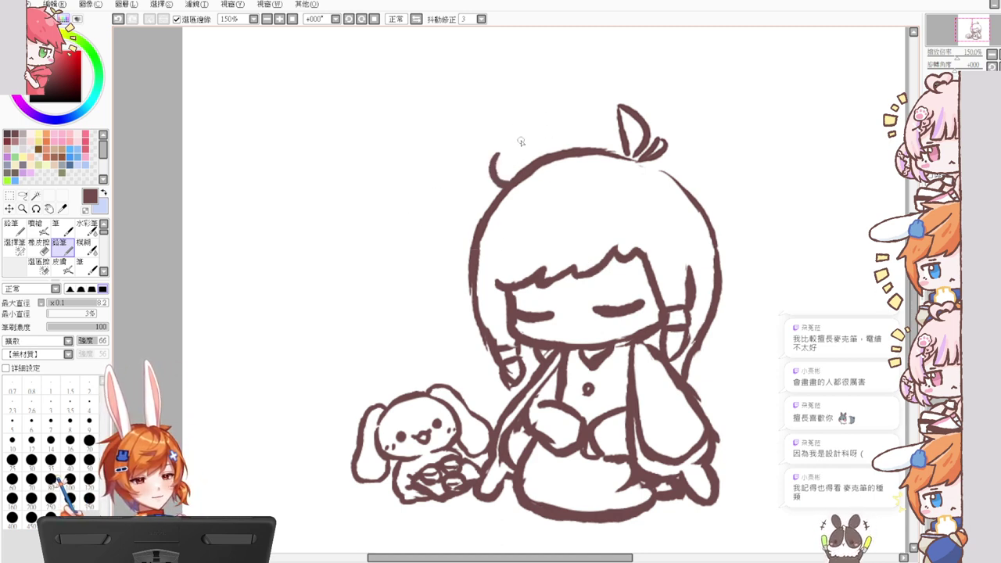
pyautogui.moveTo(523, 137); pyautogui.dragTo(554, 151)
pyautogui.hotkey('ctrl', 'z')
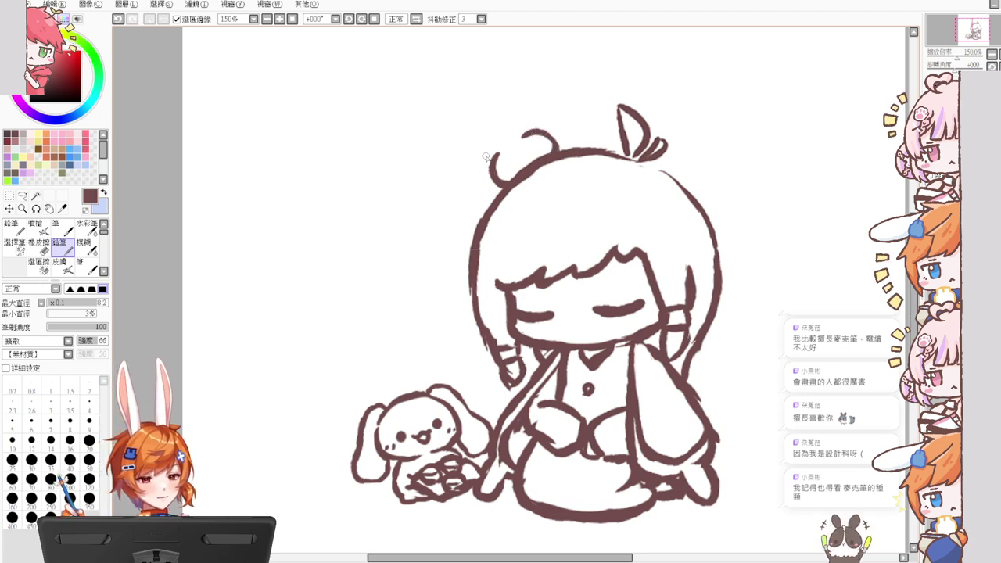
# Step: Draw the small creature's two drooping ears against the upper outline of the character's head, undoing a rough stroke
pyautogui.moveTo(484, 156); pyautogui.dragTo(484, 212)
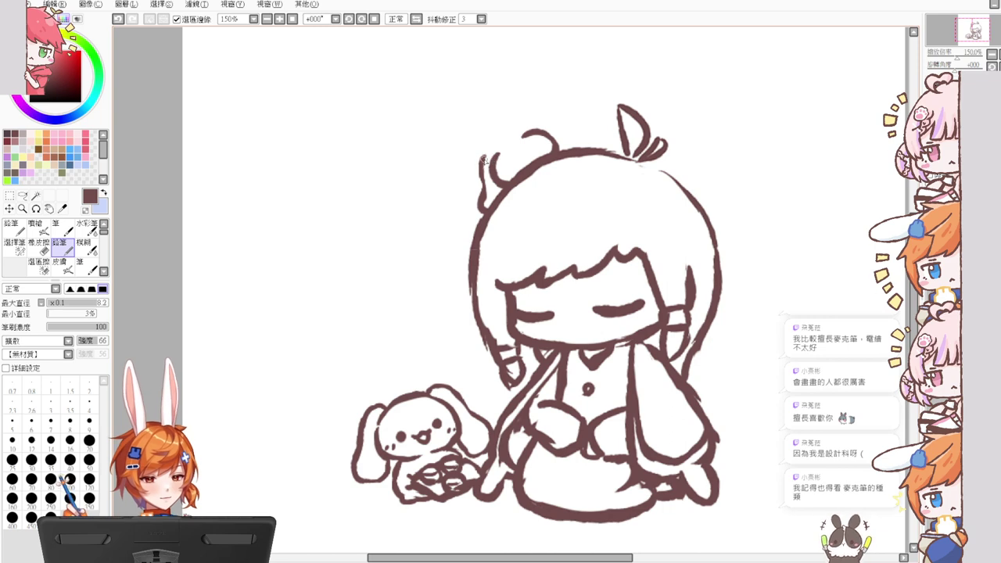
pyautogui.moveTo(482, 163); pyautogui.dragTo(494, 164)
pyautogui.moveTo(523, 128)
pyautogui.mouseDown()
pyautogui.moveTo(544, 119)
pyautogui.moveTo(583, 151)
pyautogui.mouseUp()
pyautogui.hotkey('ctrl', 'z')
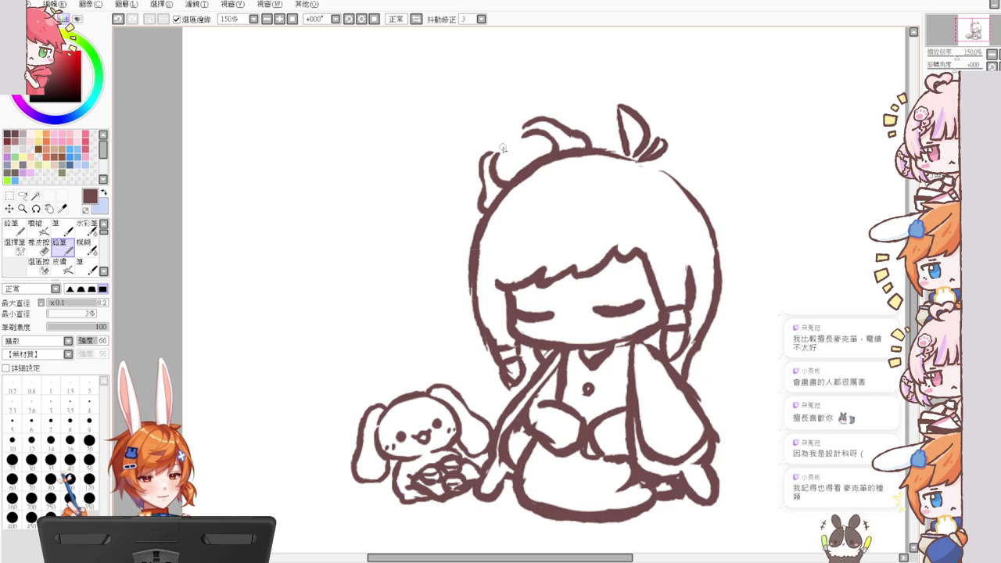
# Step: Close the small creature's head outline between its ears and add two eyes and a mouth, undoing rough strokes
pyautogui.moveTo(503, 171); pyautogui.dragTo(538, 151)
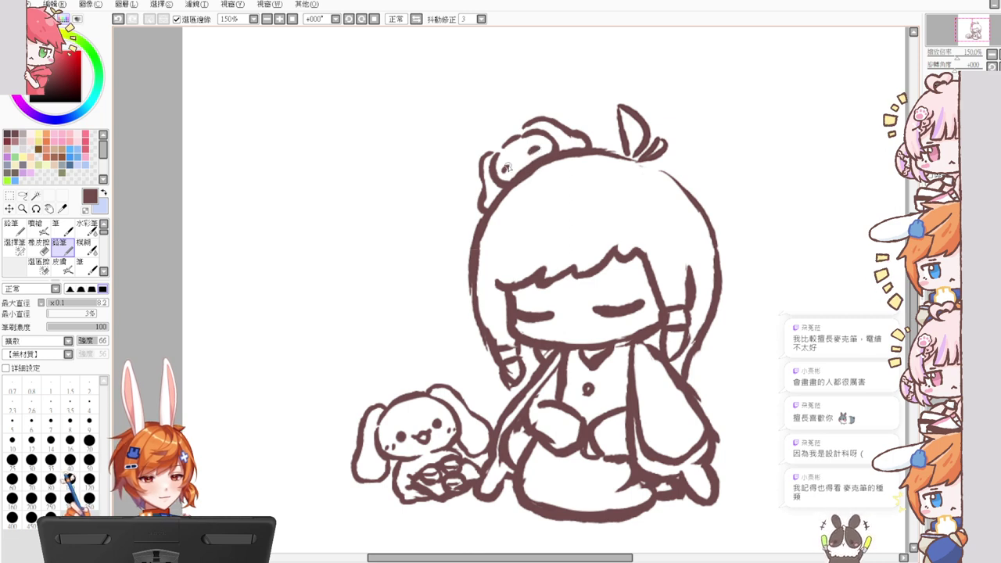
pyautogui.hotkey('ctrl', 'z')
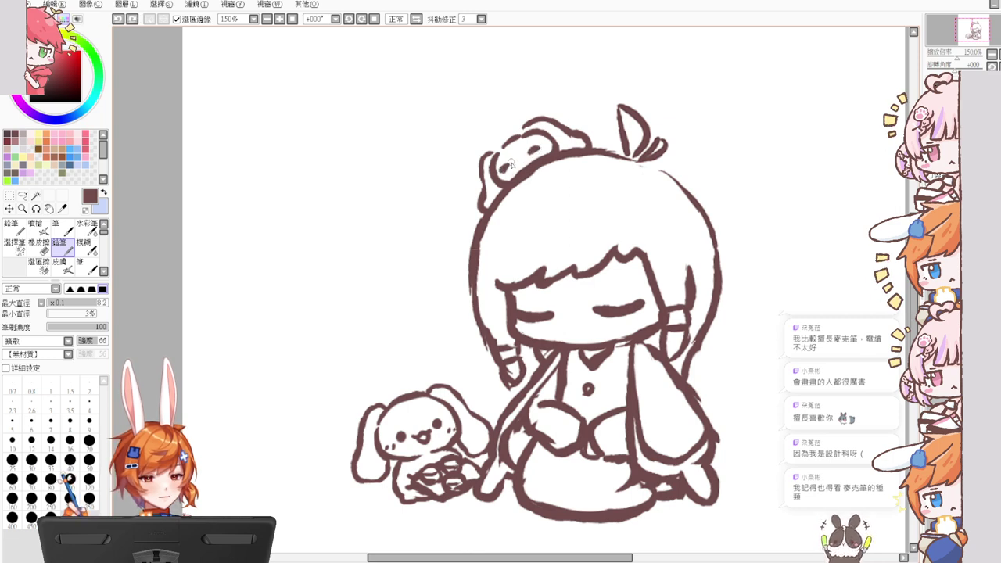
pyautogui.moveTo(520, 160); pyautogui.dragTo(523, 160)
pyautogui.hotkey('ctrl', 'z')
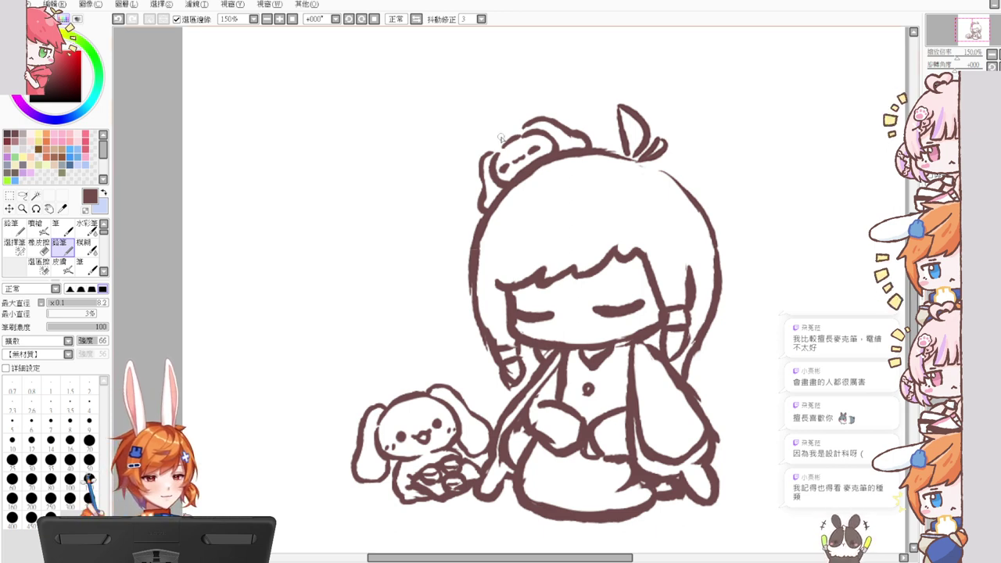
# Step: Slim the small creature's ears by erasing their outer edges with the size 20 eraser and redrawing them in pencil
pyautogui.press('e')
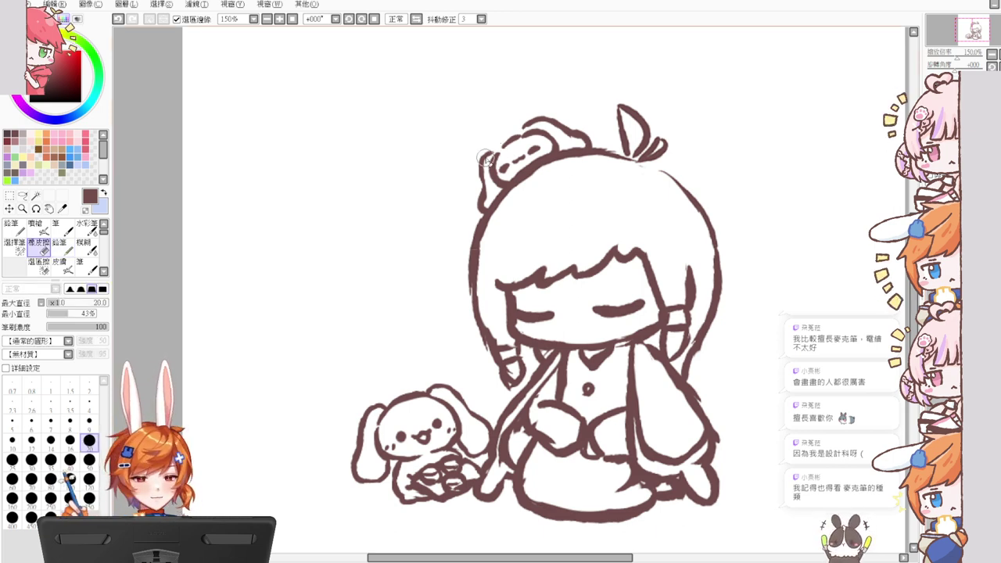
pyautogui.press('n')
pyautogui.moveTo(478, 163); pyautogui.dragTo(481, 185)
pyautogui.press('e')
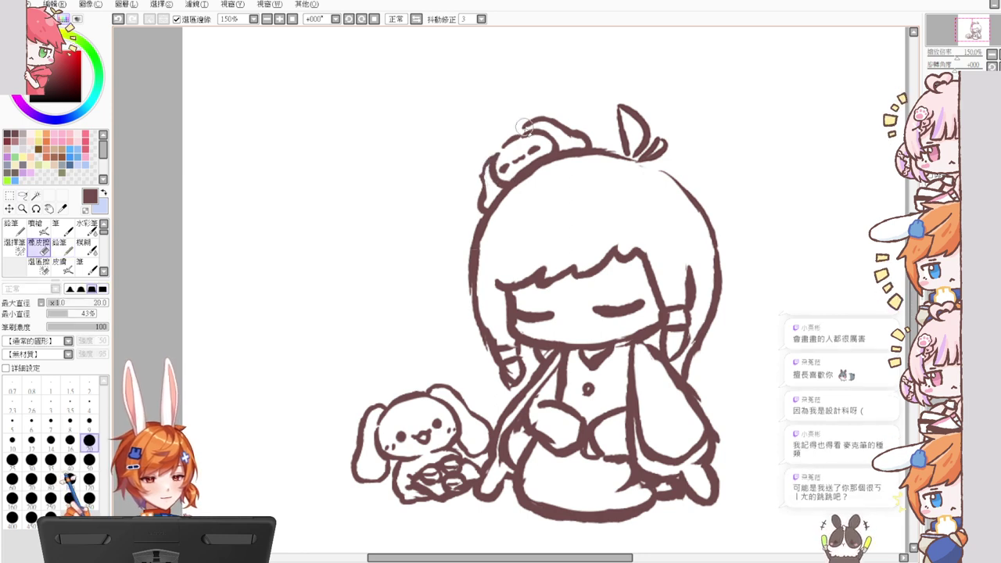
pyautogui.moveTo(530, 129)
pyautogui.mouseDown()
pyautogui.moveTo(548, 117)
pyautogui.moveTo(536, 122)
pyautogui.moveTo(548, 129)
pyautogui.mouseUp()
pyautogui.press('n')
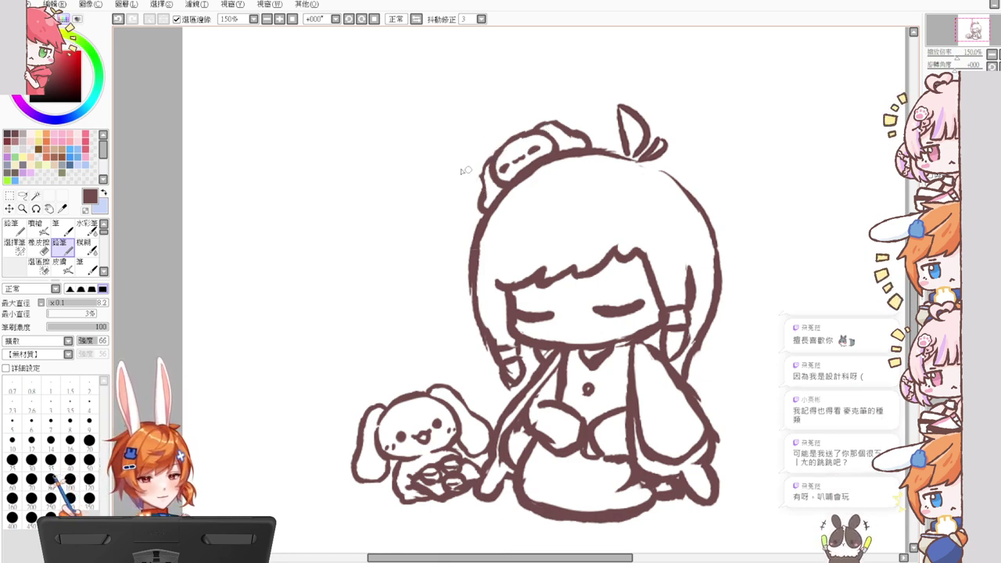
# Step: Set the eraser size to 9 and rework both of the small creature's ears into narrower, cleaner shapes
pyautogui.press('e')
pyautogui.click(89, 421)
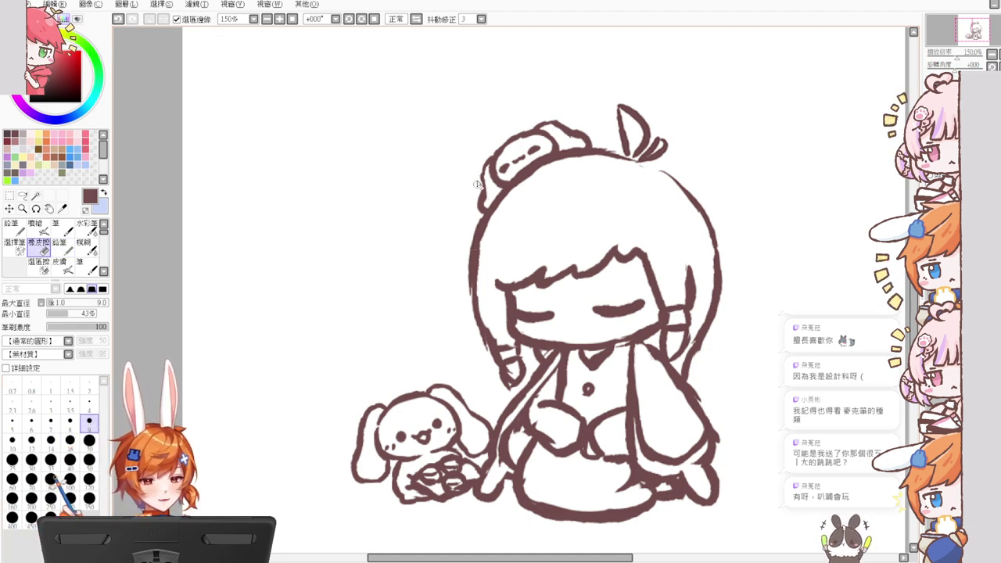
pyautogui.press('n')
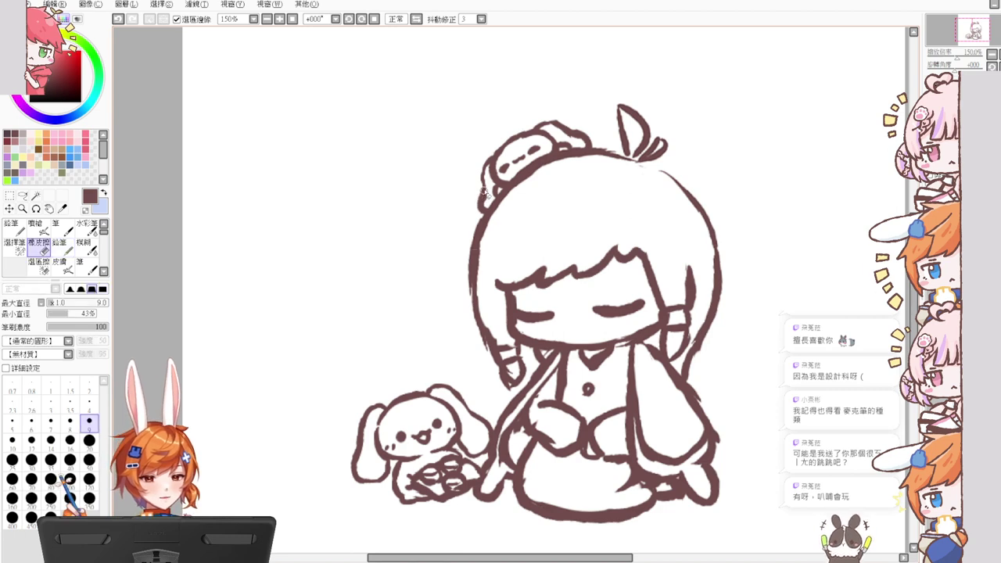
pyautogui.moveTo(481, 178); pyautogui.dragTo(492, 206)
pyautogui.press('e')
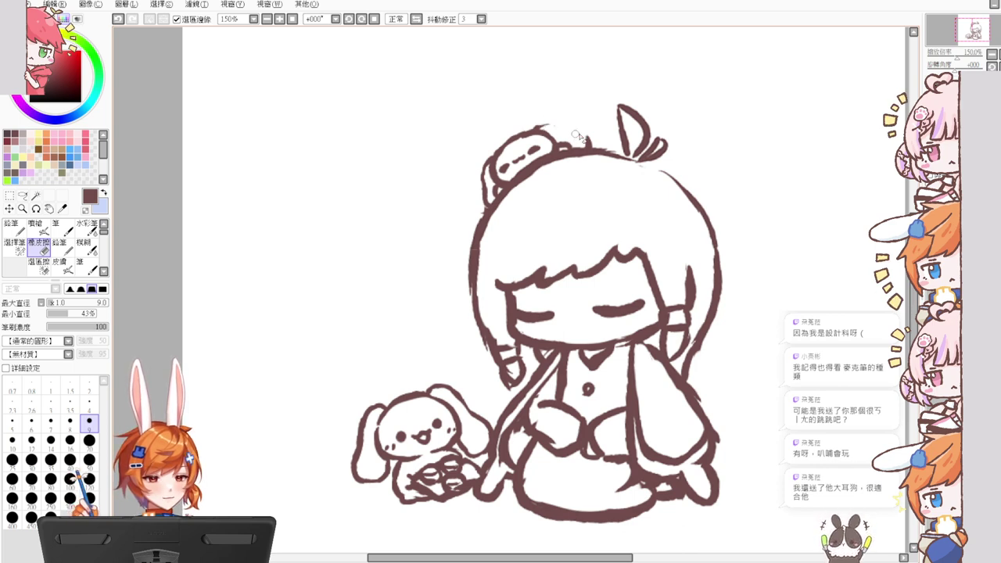
pyautogui.press('n')
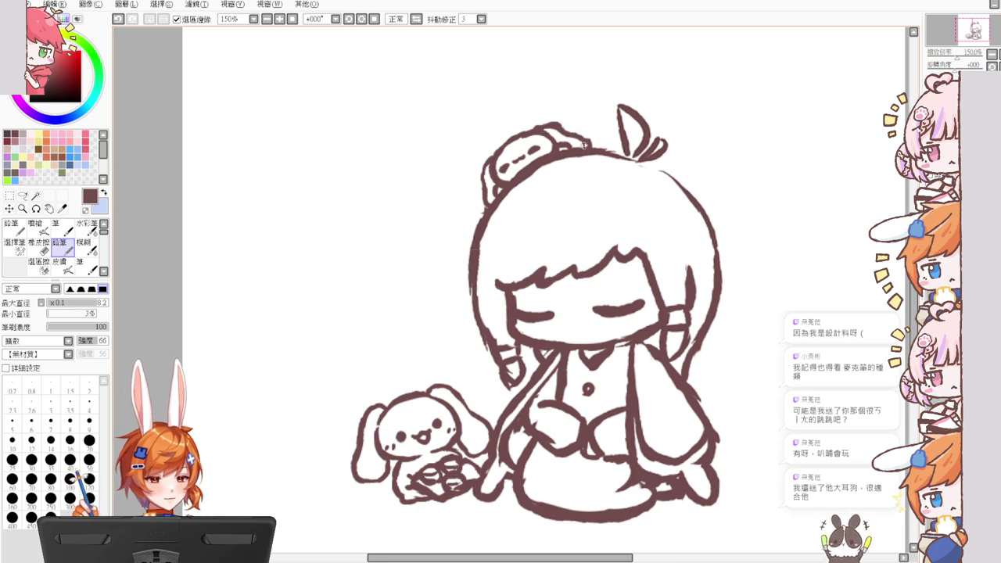
pyautogui.press('e')
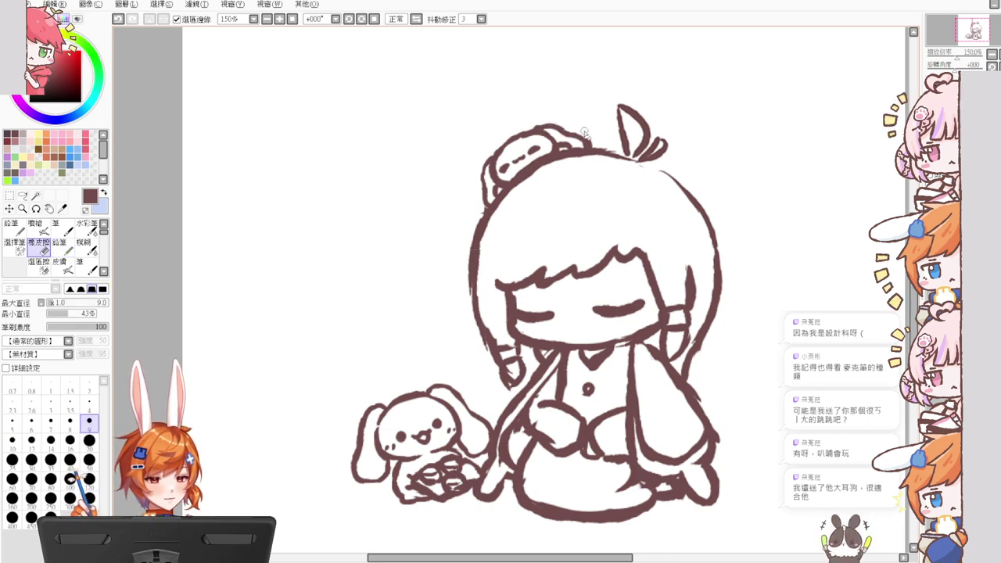
pyautogui.press('n')
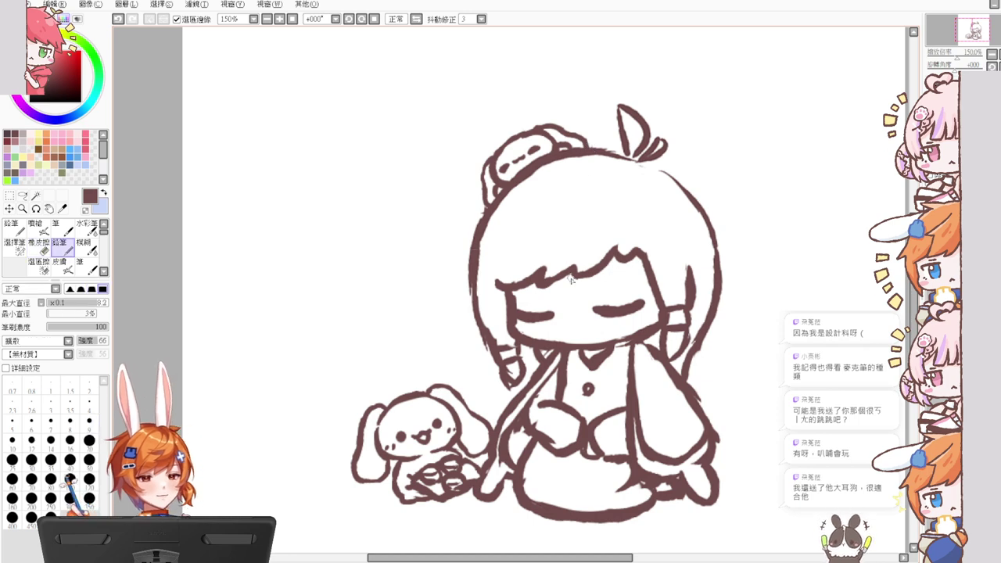
# Step: Clean and redraw the small creature's chin line where it meets the character's head, and refine its mouth
pyautogui.press('e')
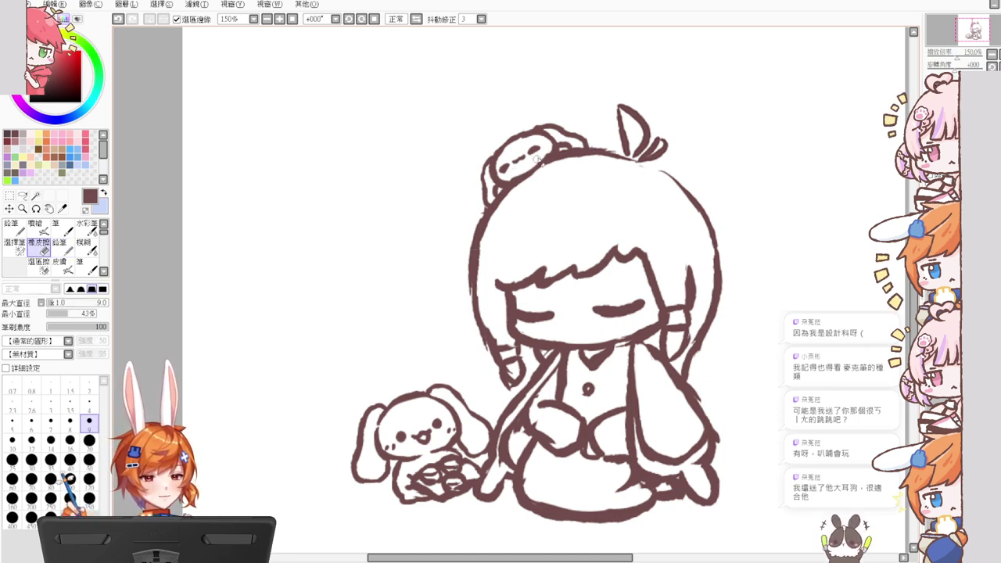
pyautogui.press('n')
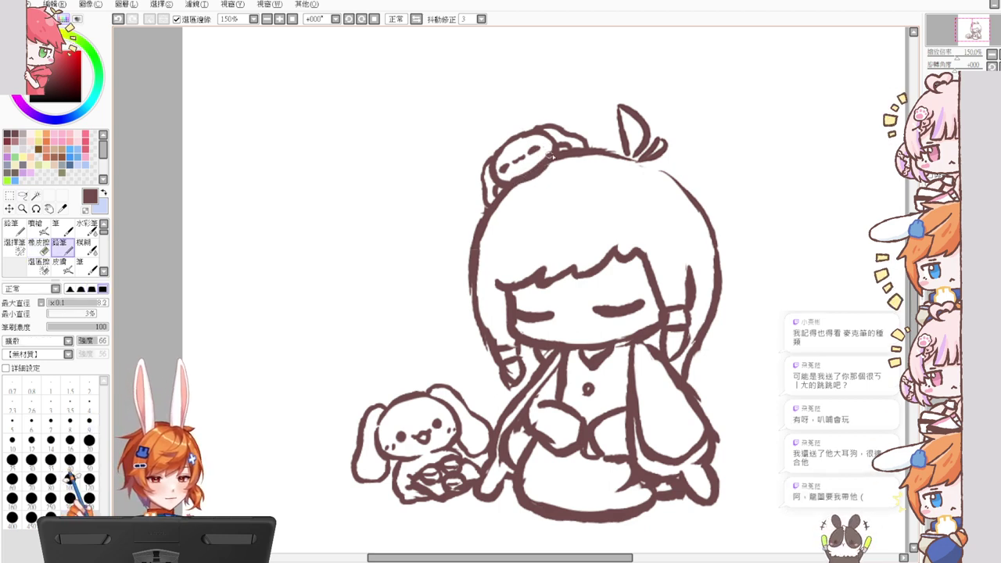
pyautogui.press('e')
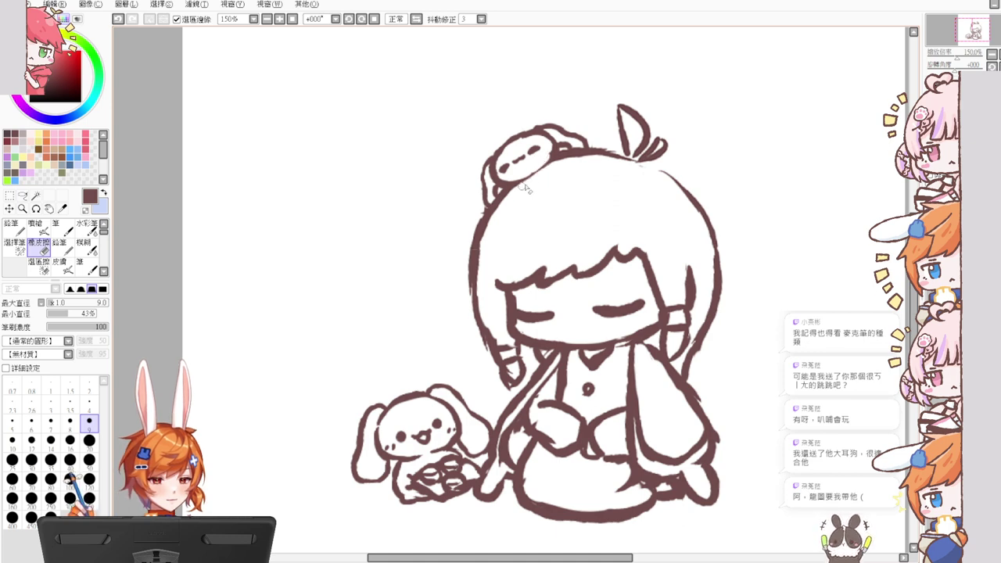
pyautogui.press('n')
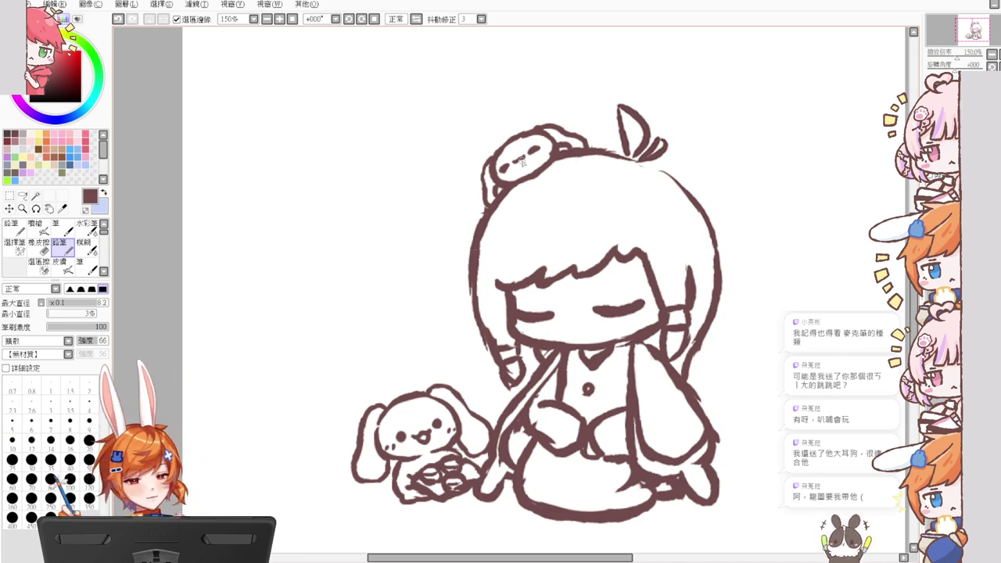
pyautogui.press('e')
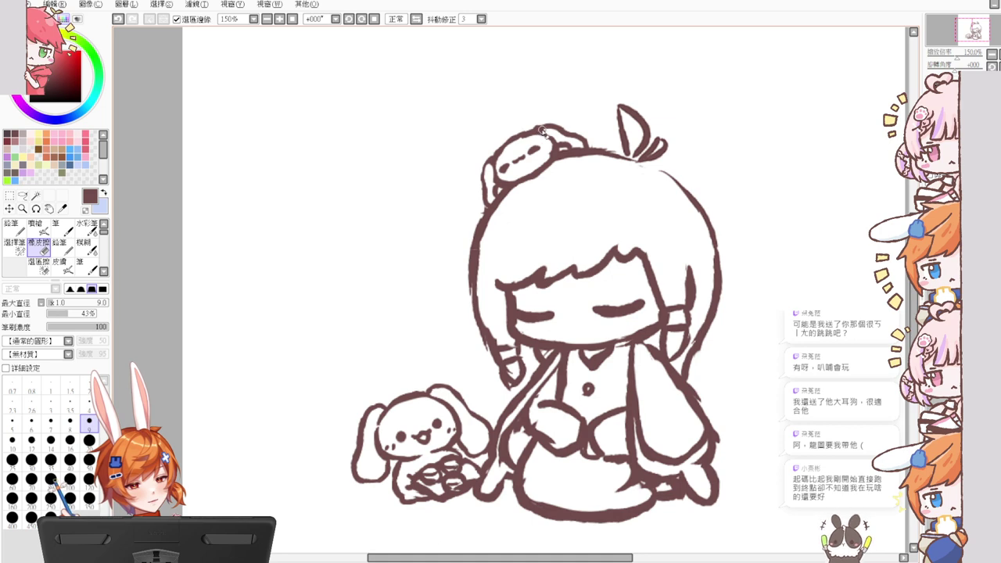
# Step: Touch up the small creature's outline and trim the outer edge of its lower ear with the size 9 eraser
pyautogui.press('n')
pyautogui.press('e')
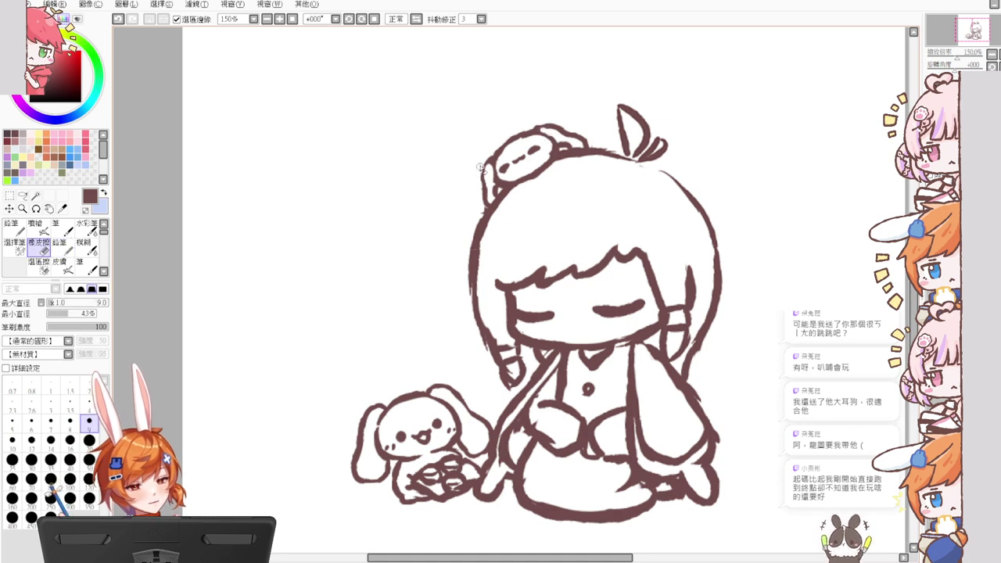
pyautogui.moveTo(483, 166); pyautogui.dragTo(486, 195)
pyautogui.press('n')
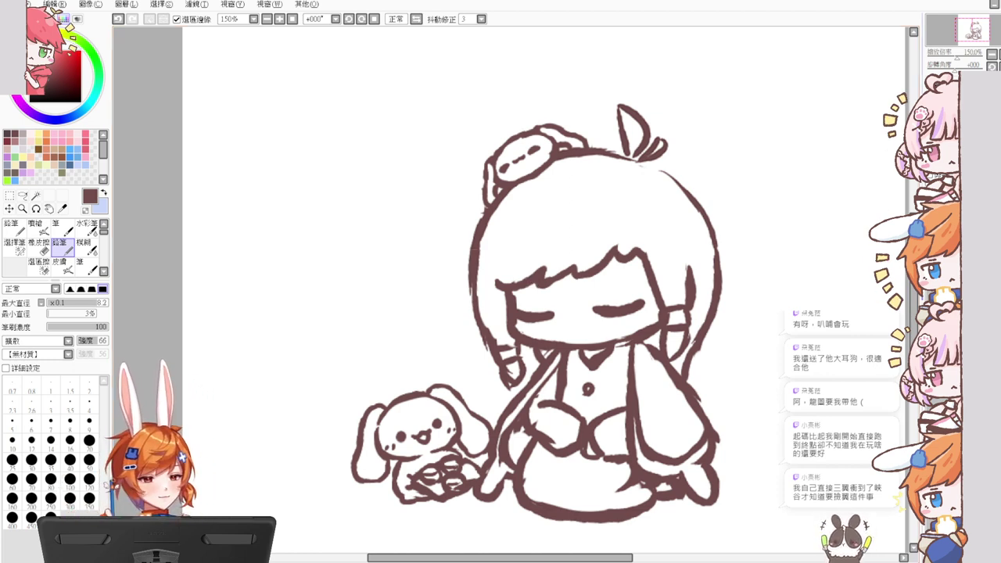
# Step: Thicken the hair outline from below the tuft down the side opposite the small creature, undoing one rough stroke
pyautogui.moveTo(647, 161); pyautogui.dragTo(698, 215)
pyautogui.hotkey('ctrl', 'z')
pyautogui.moveTo(659, 171)
pyautogui.mouseDown()
pyautogui.moveTo(704, 235)
pyautogui.moveTo(671, 183)
pyautogui.moveTo(714, 262)
pyautogui.mouseUp()
pyautogui.moveTo(695, 203); pyautogui.dragTo(707, 297)
pyautogui.moveTo(706, 226); pyautogui.dragTo(691, 314)
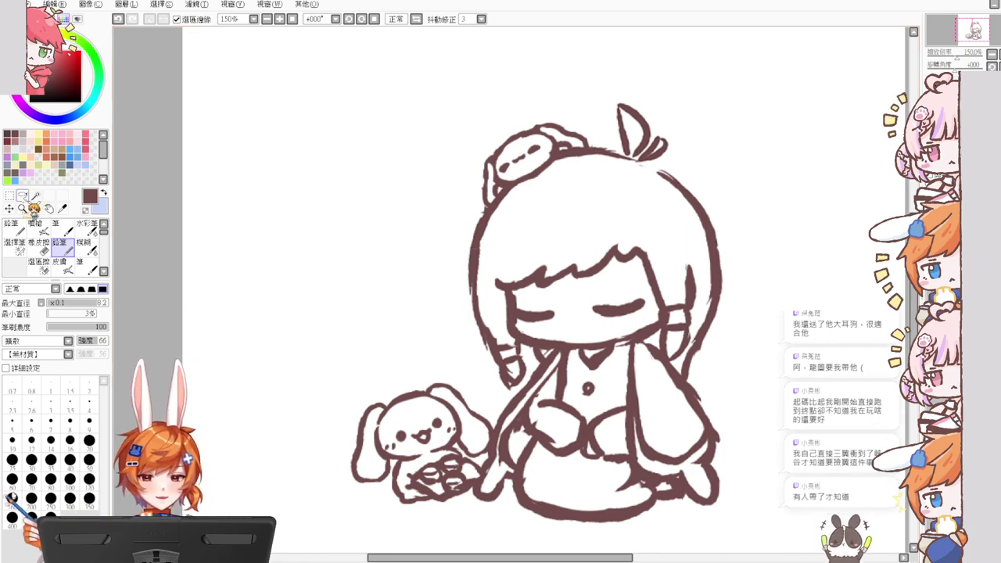
# Step: Lasso the tied side lock farthest from the floppy-eared animal, move it slightly inward towards the face, and deselect it
pyautogui.click(23, 195)
pyautogui.moveTo(647, 245); pyautogui.dragTo(643, 277)
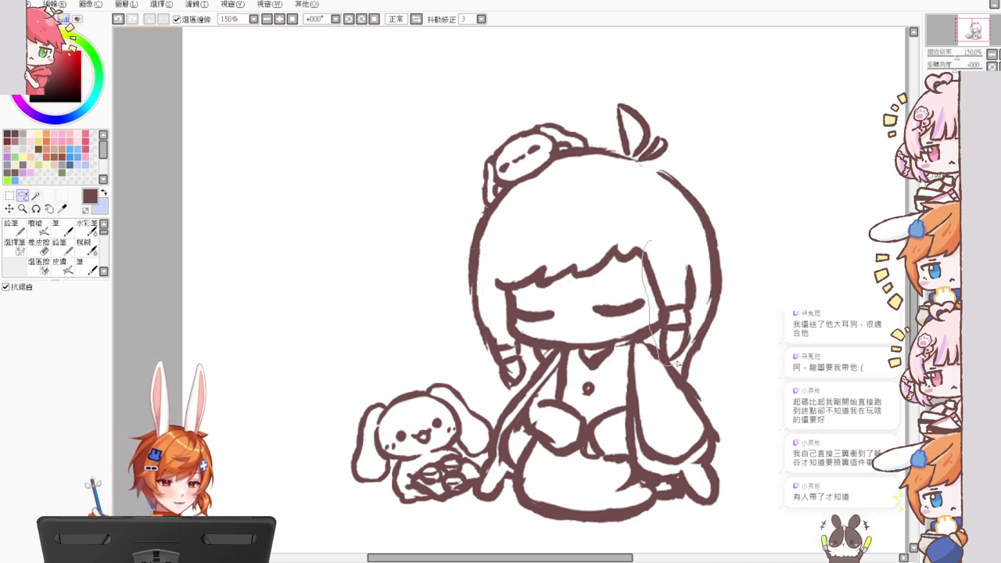
pyautogui.moveTo(689, 352)
pyautogui.mouseDown()
pyautogui.moveTo(705, 297)
pyautogui.moveTo(674, 237)
pyautogui.mouseUp()
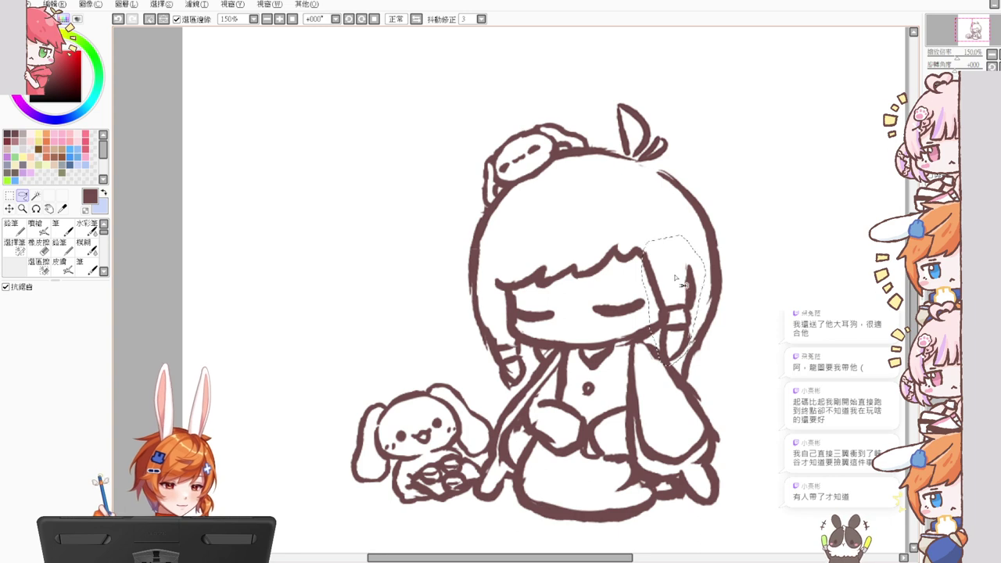
pyautogui.hotkey('ctrl', 't')
pyautogui.moveTo(676, 330); pyautogui.dragTo(667, 333)
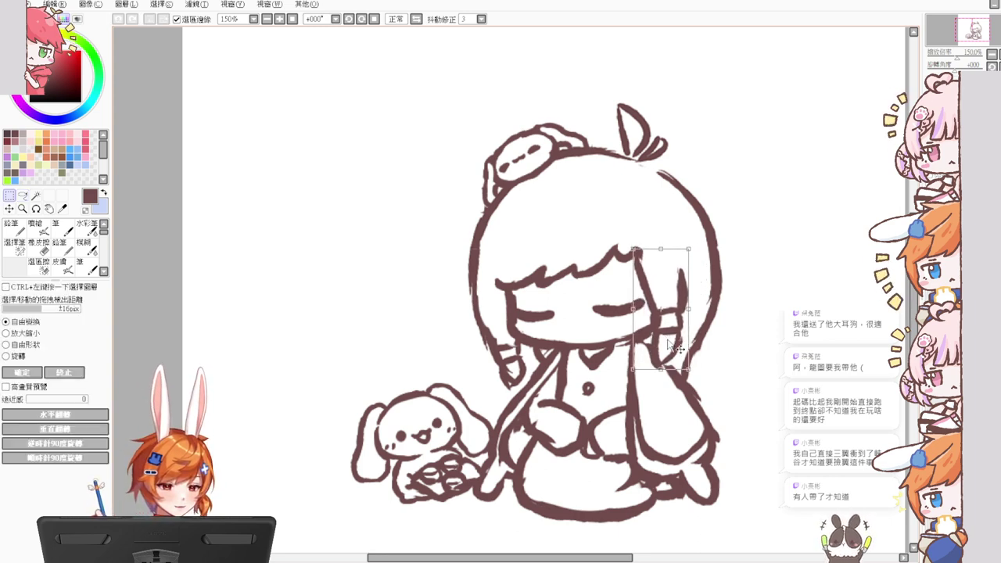
pyautogui.press('Return')
pyautogui.hotkey('ctrl', 'd')
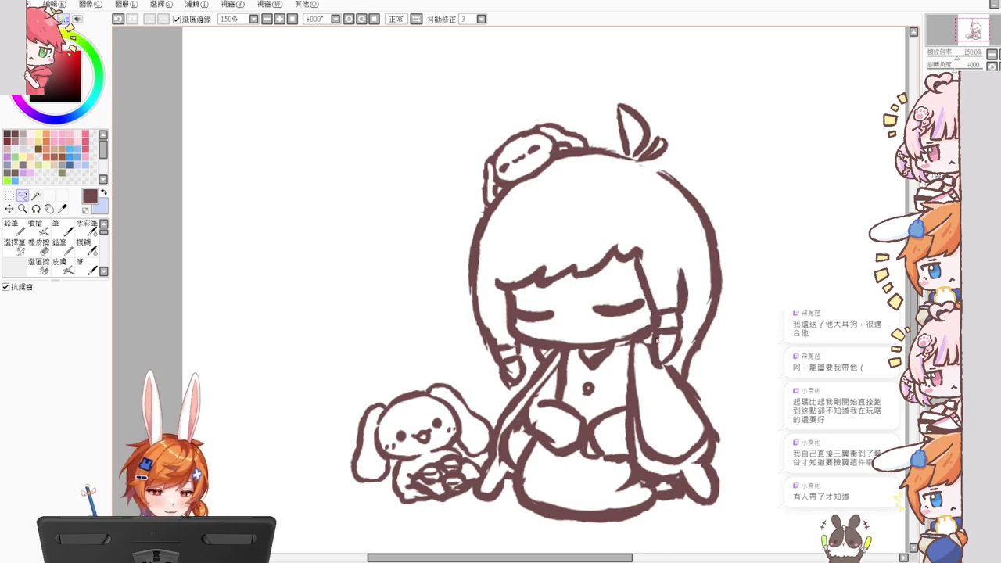
# Step: Extend the moved side lock's outer line upward and clean its inner line below the fringe peak
pyautogui.click(61, 245)
pyautogui.press('e')
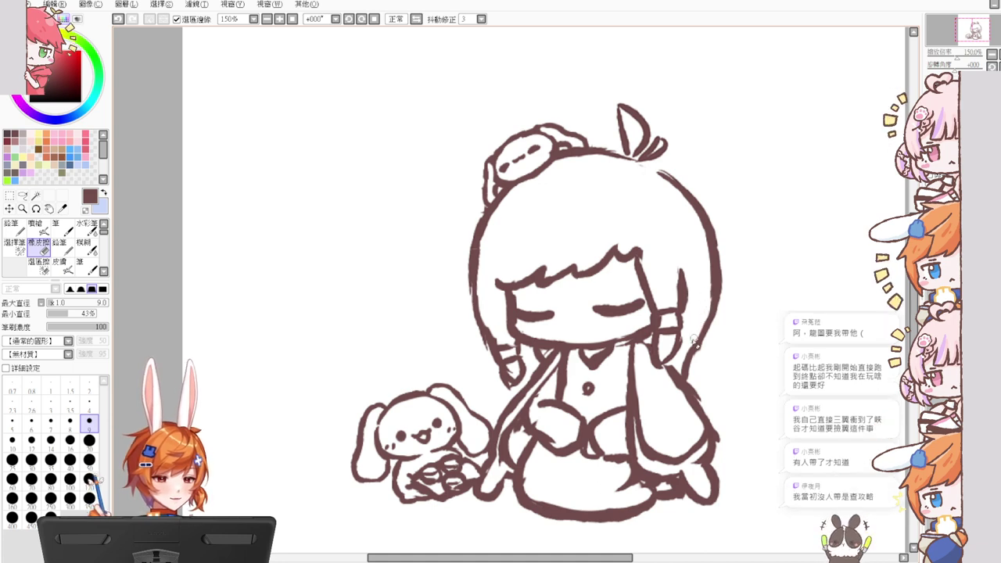
pyautogui.press('e')
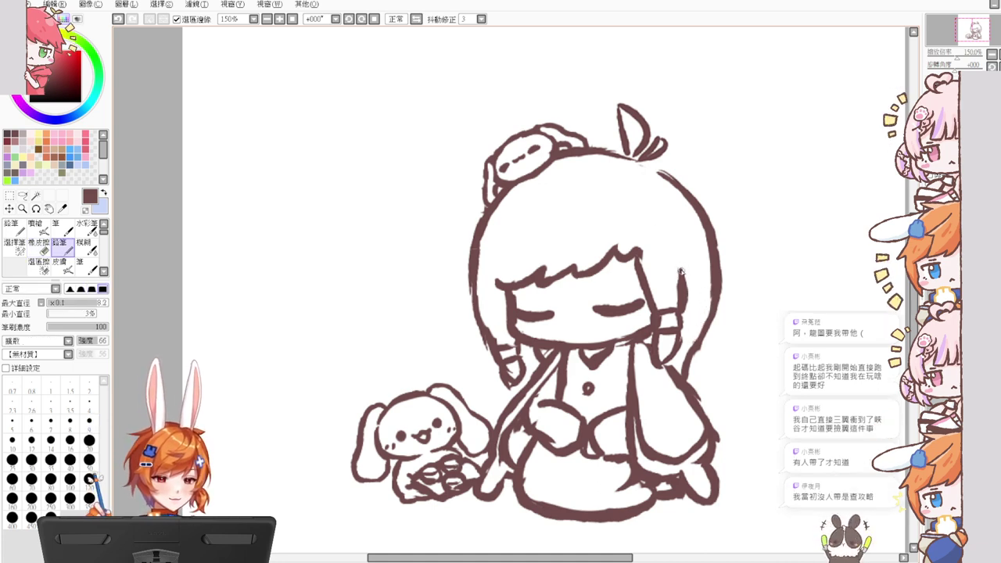
pyautogui.press('e')
pyautogui.moveTo(642, 246); pyautogui.dragTo(652, 267)
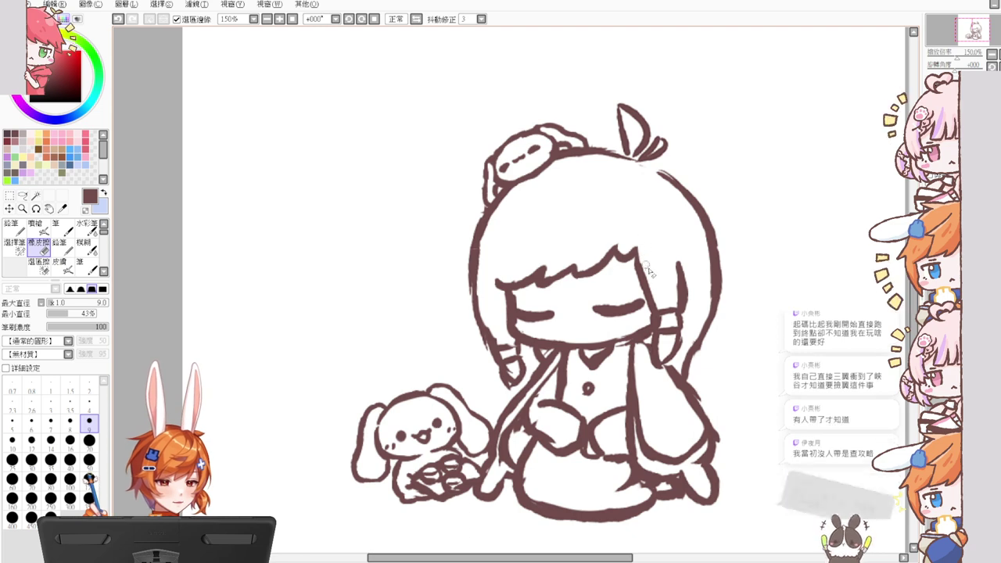
pyautogui.press('e')
pyautogui.press('e')
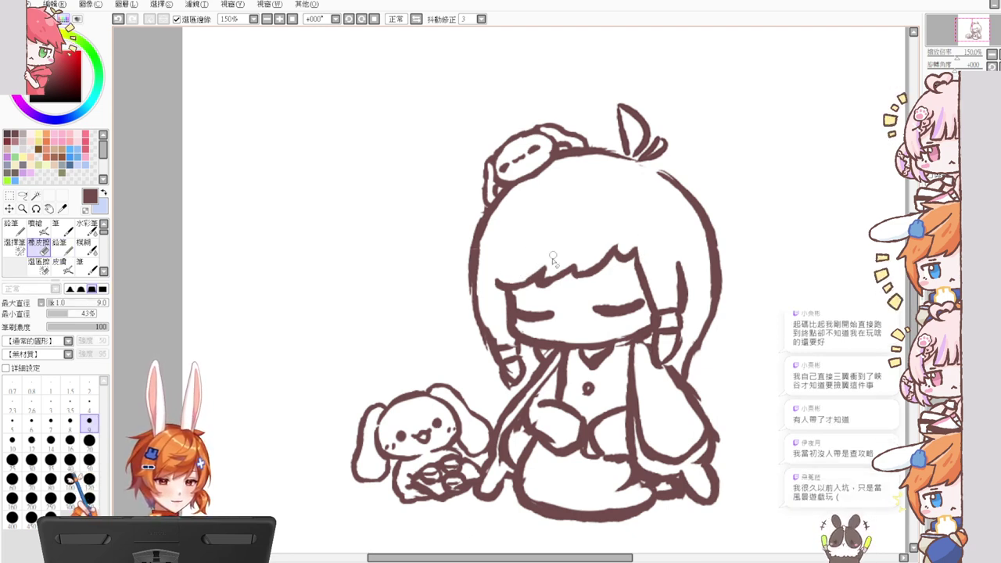
# Step: Extend the hair outline up to the base of the tuft to narrow the gap, and tidy nearby line edges
pyautogui.press('e')
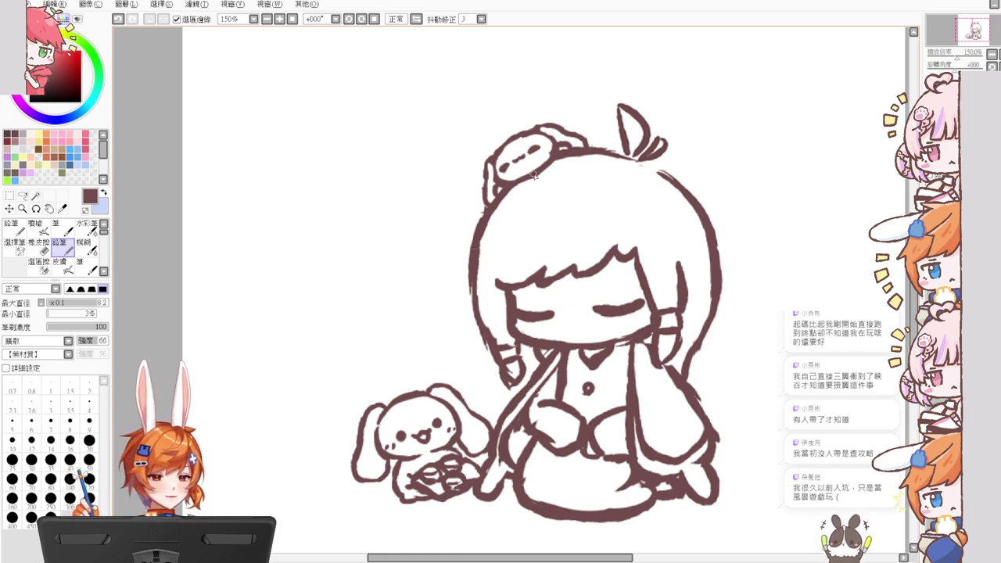
pyautogui.press('e')
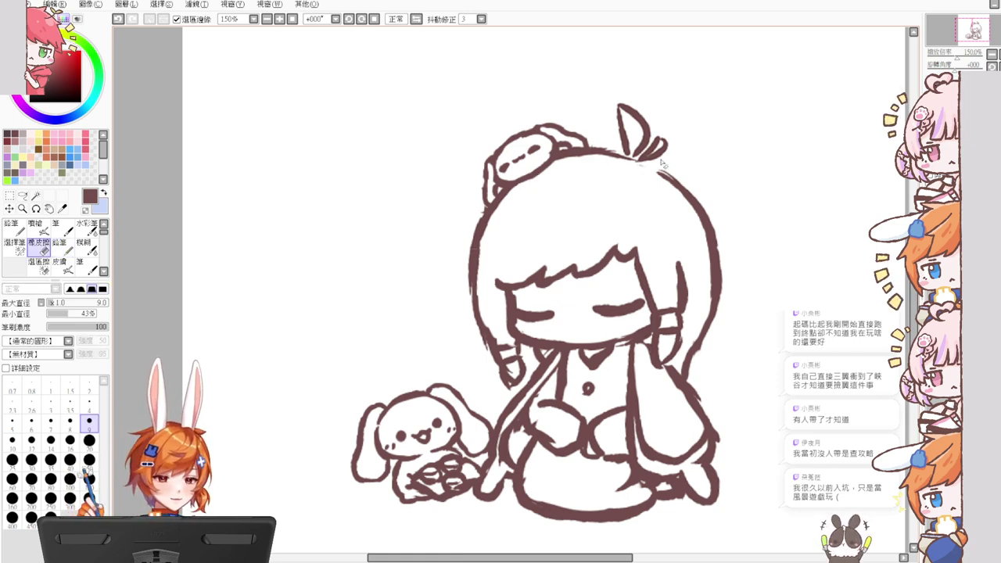
pyautogui.press('e')
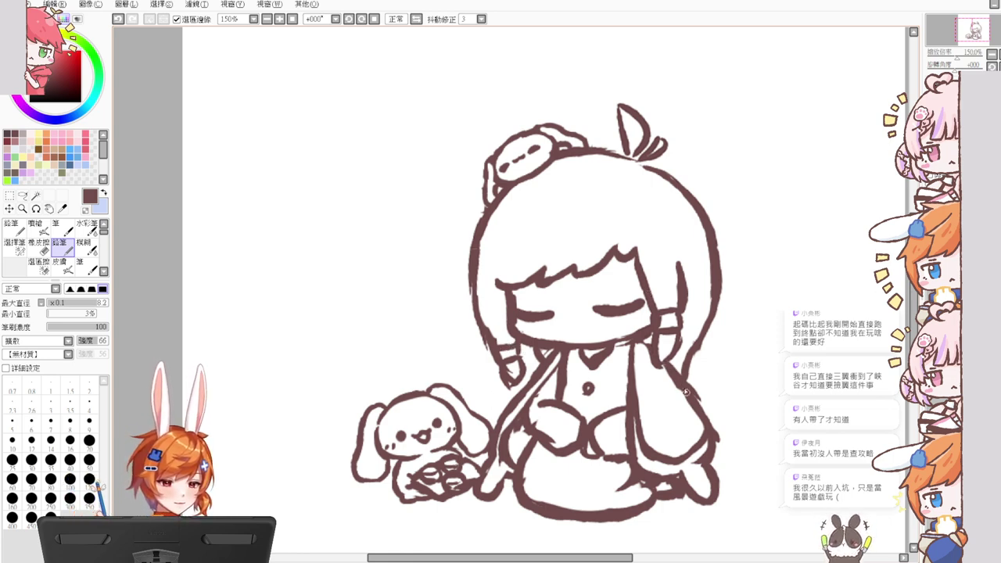
pyautogui.press('e')
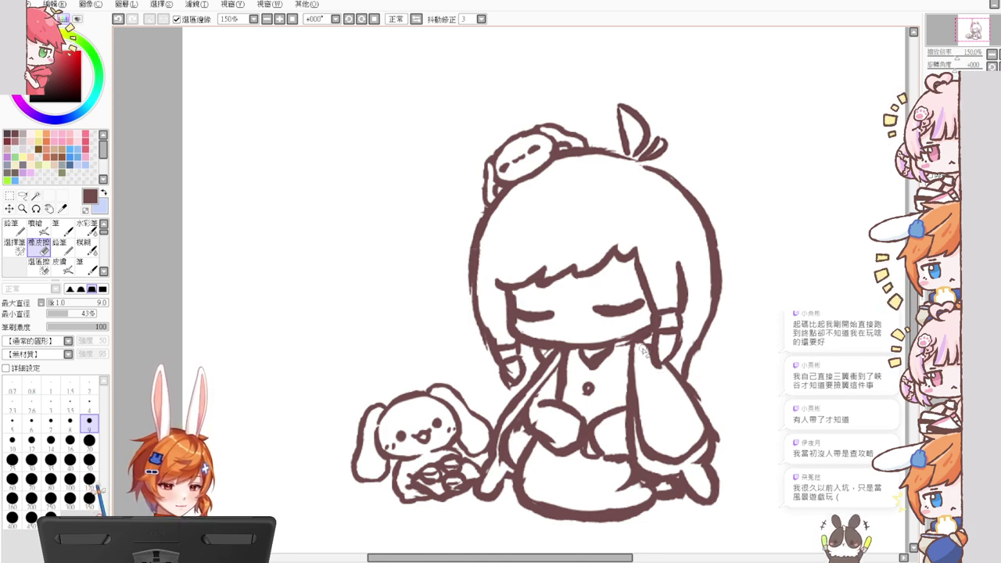
pyautogui.press('n')
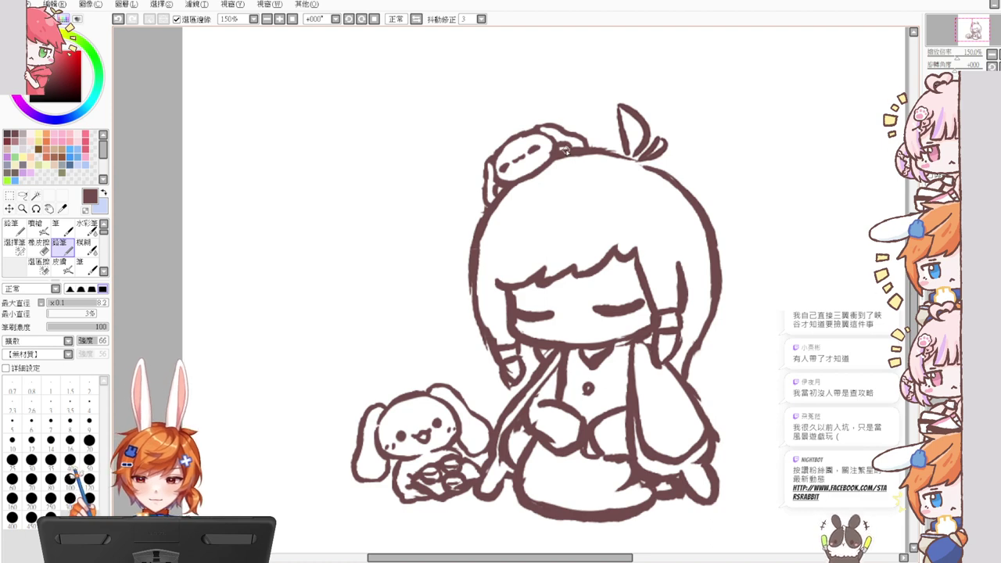
# Step: Clean the small creature's paw with a size 4 eraser, then trim its lower ear's outer edge with a size 9 eraser
pyautogui.press('e')
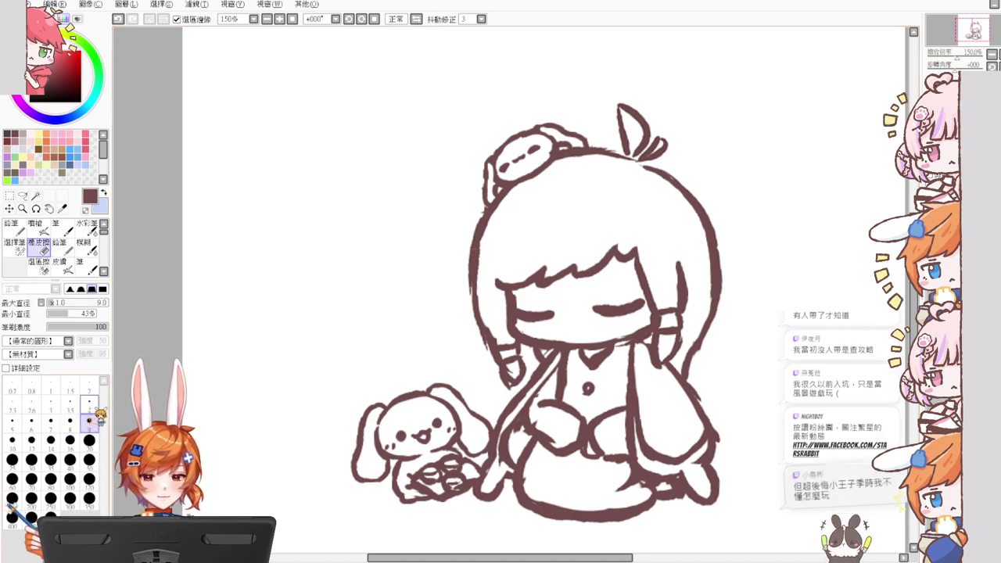
pyautogui.click(90, 402)
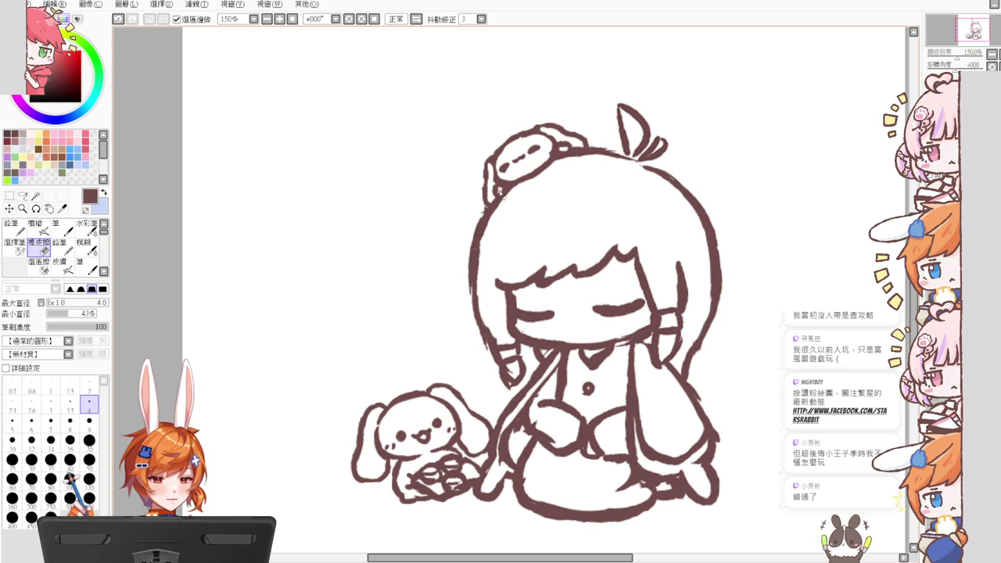
pyautogui.press('n')
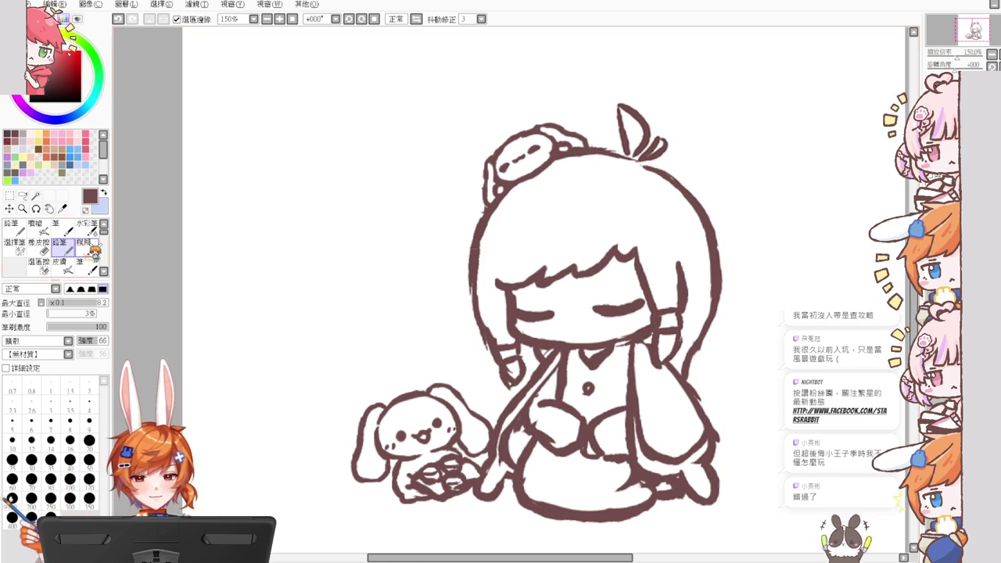
pyautogui.click(38, 244)
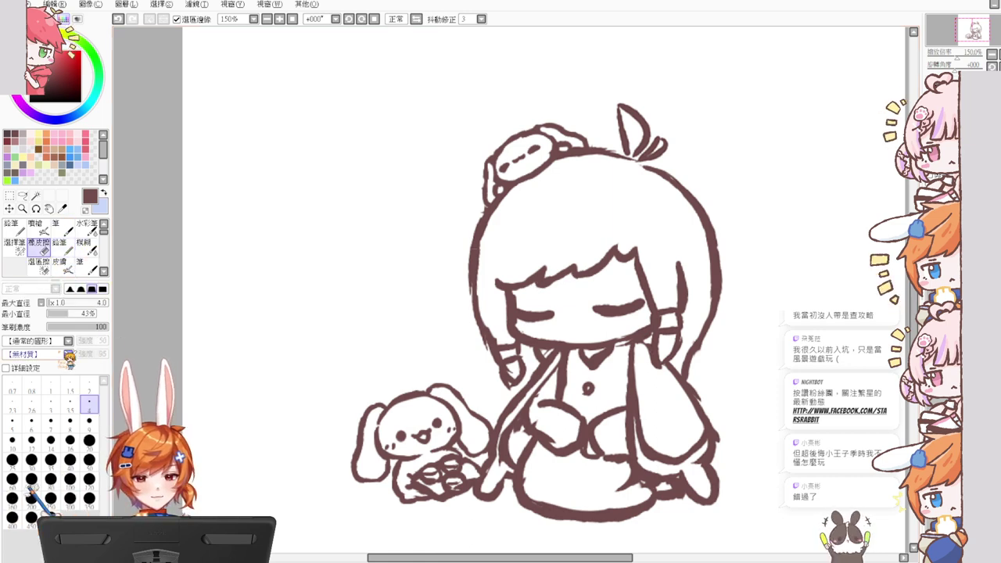
pyautogui.click(90, 421)
pyautogui.moveTo(485, 161)
pyautogui.mouseDown()
pyautogui.moveTo(494, 149)
pyautogui.moveTo(481, 185)
pyautogui.mouseUp()
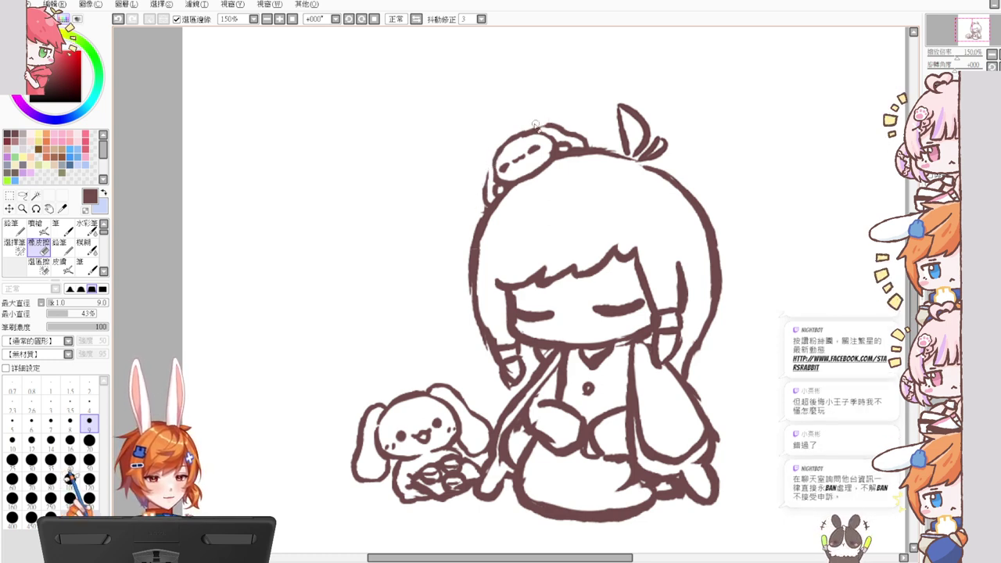
pyautogui.press('n')
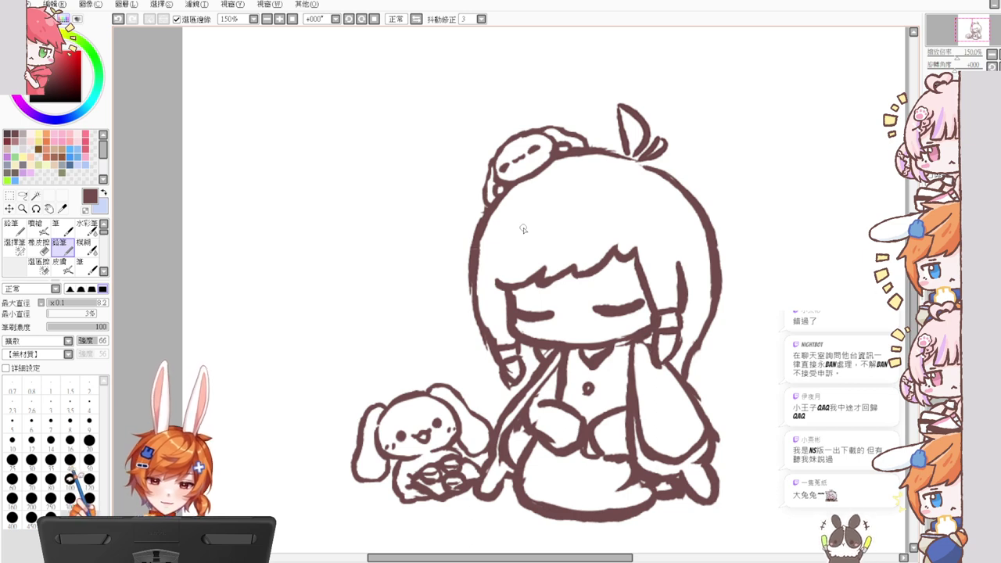
# Step: Thin the outlines of both of the small creature's ears and smooth where the upper ear meets its head
pyautogui.moveTo(913, 305); pyautogui.dragTo(913, 304)
pyautogui.press('e')
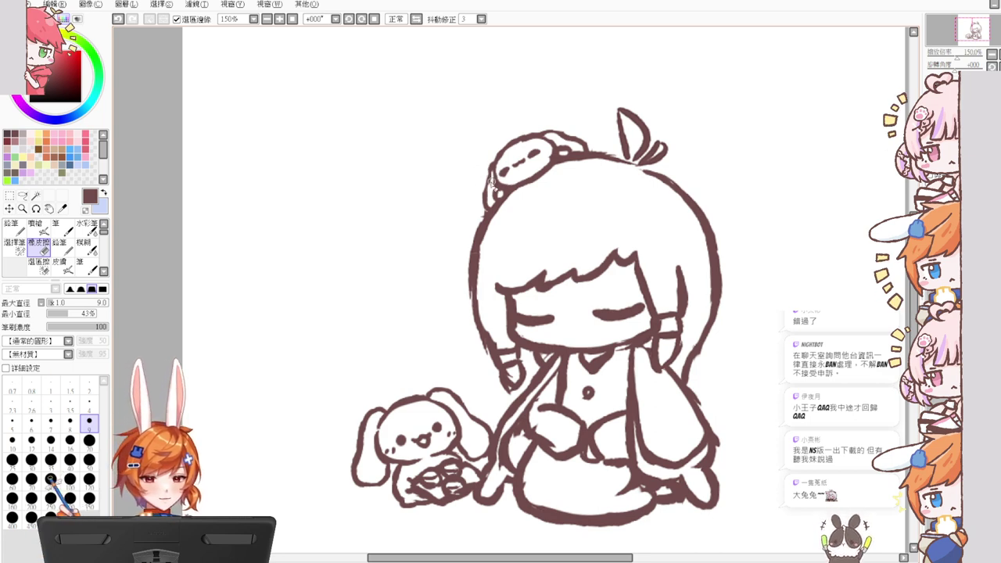
pyautogui.moveTo(488, 178); pyautogui.dragTo(485, 193)
pyautogui.press('n')
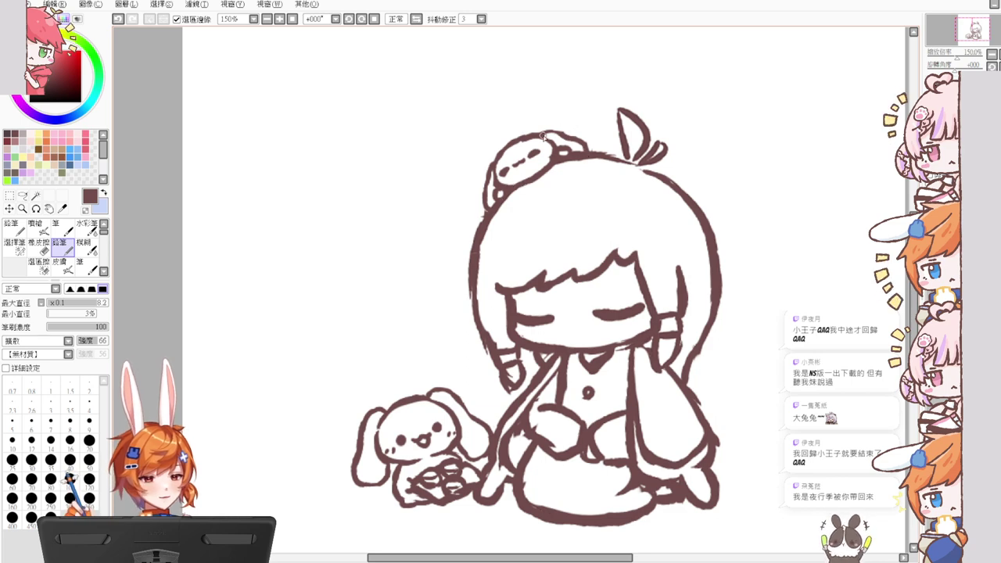
pyautogui.press('e')
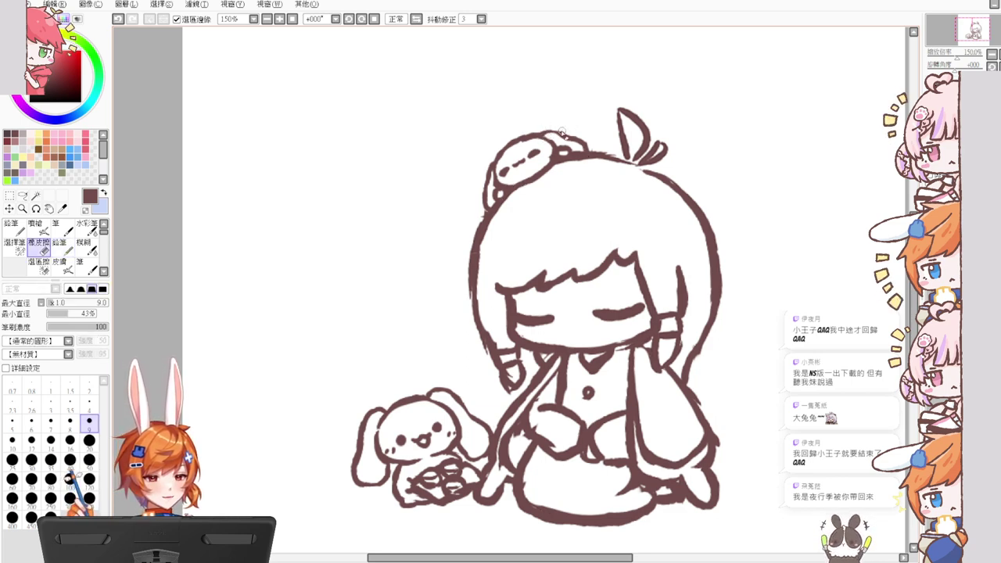
pyautogui.moveTo(565, 130)
pyautogui.mouseDown()
pyautogui.moveTo(573, 134)
pyautogui.moveTo(562, 136)
pyautogui.mouseUp()
pyautogui.press('n')
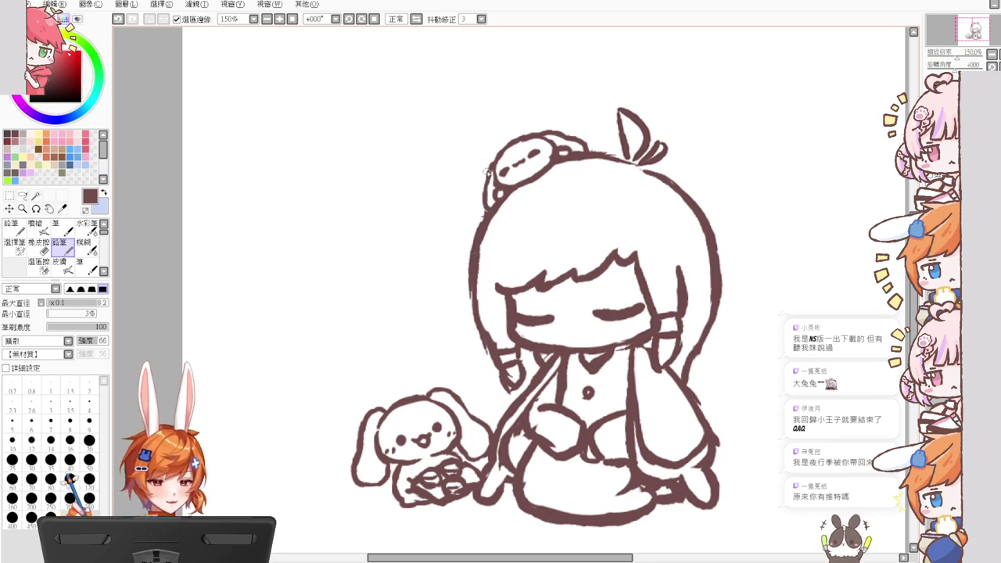
# Step: Redraw the outer line of the small creature's lower ear, undoing rough strokes, and tidy the edge of its upper ear
pyautogui.press('e')
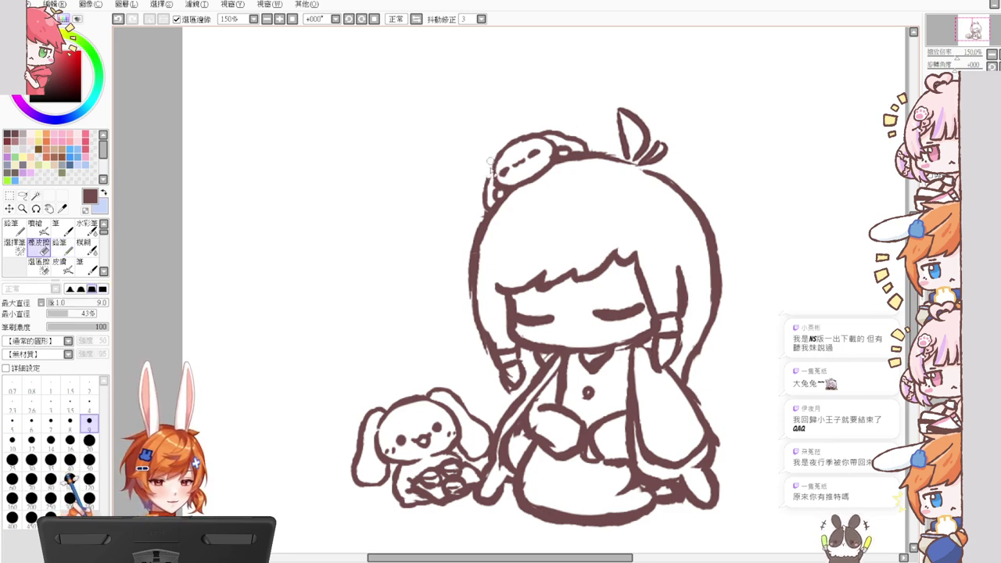
pyautogui.press('n')
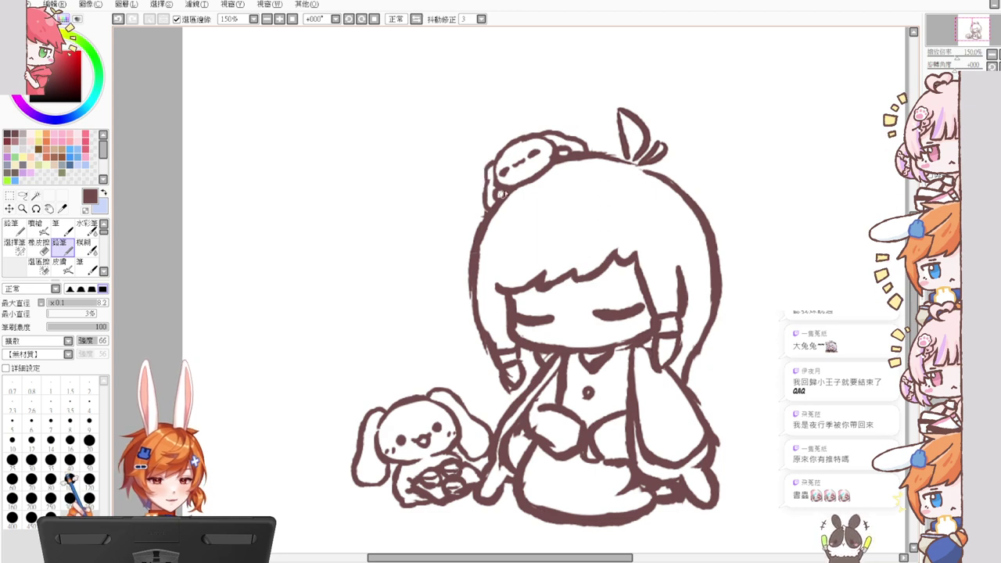
pyautogui.moveTo(502, 190); pyautogui.dragTo(507, 182)
pyautogui.hotkey('ctrl', 'z')
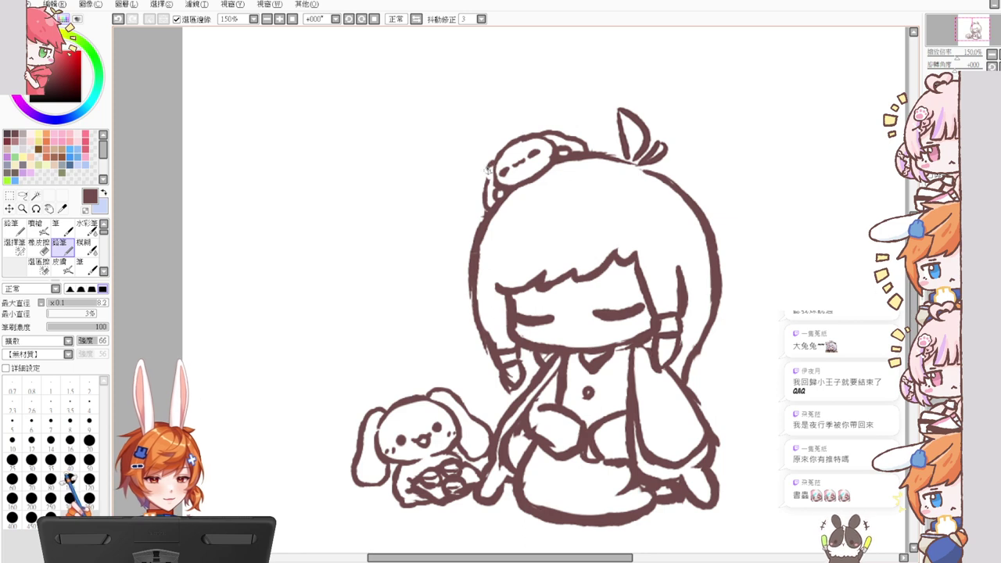
pyautogui.hotkey('ctrl', 'z')
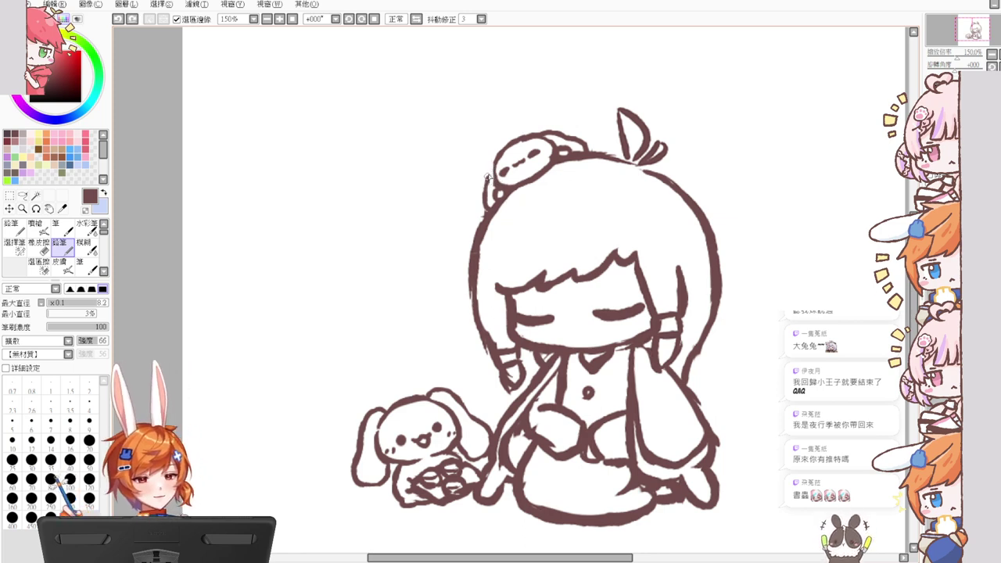
pyautogui.moveTo(487, 185); pyautogui.dragTo(497, 163)
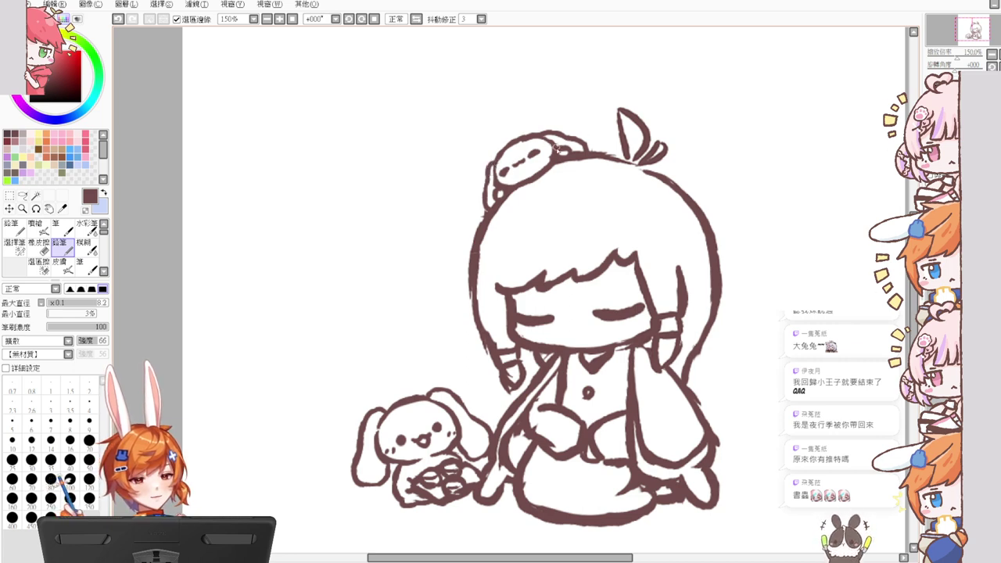
pyautogui.press('e')
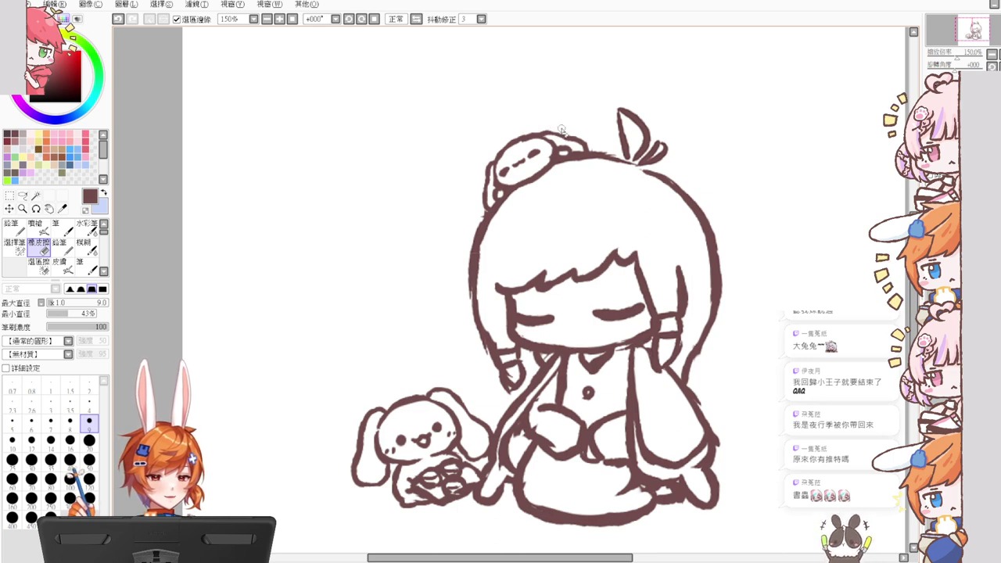
pyautogui.press('e')
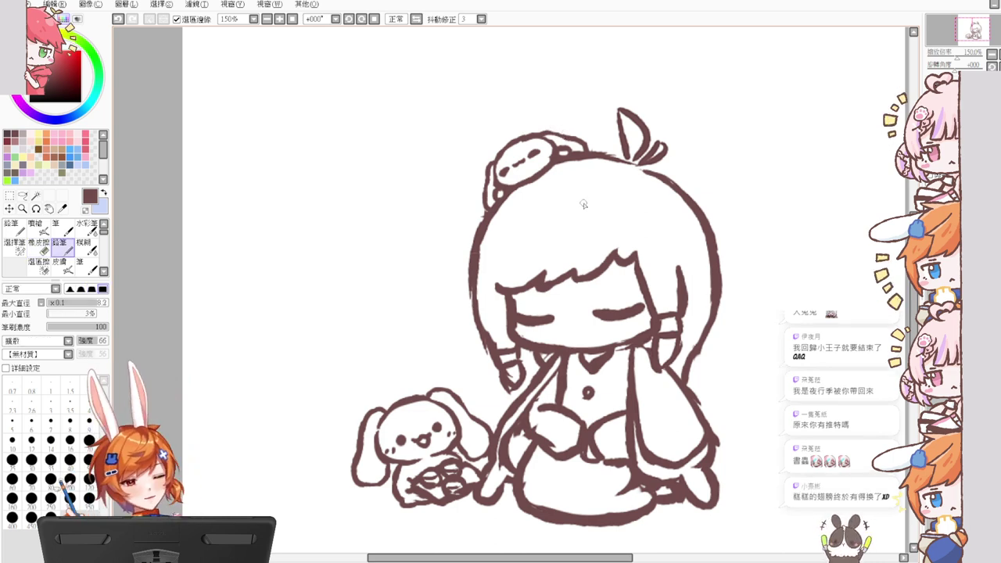
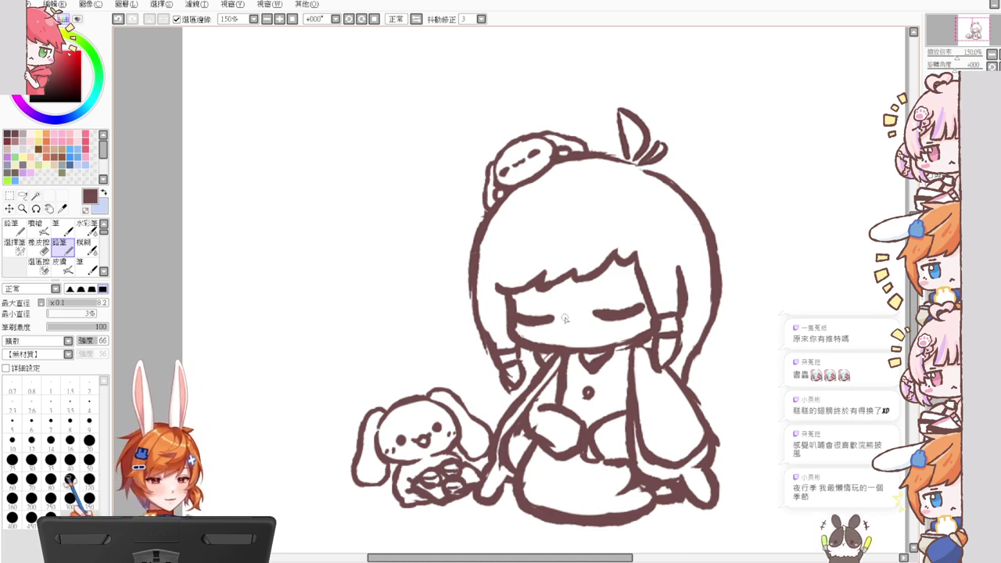
pyautogui.hotkey('ctrl', 'z')
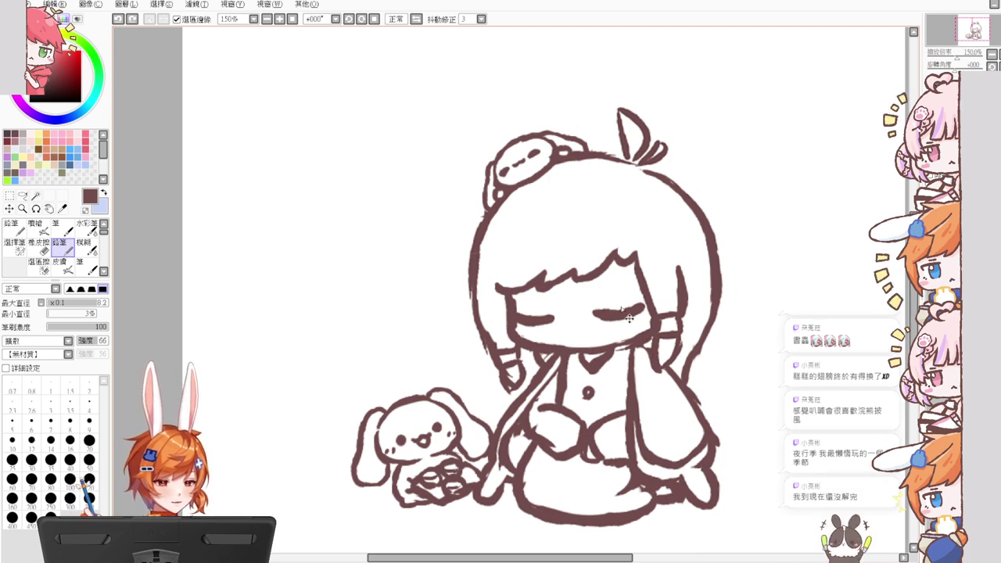
pyautogui.moveTo(609, 305); pyautogui.dragTo(613, 311)
pyautogui.hotkey('ctrl', 'z')
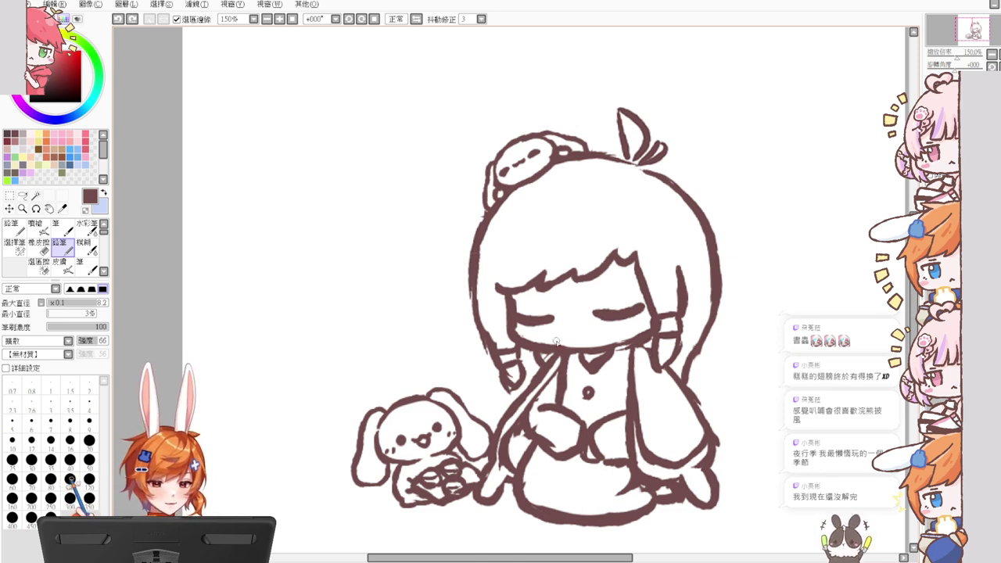
# Step: Erase the small creature's closed-eye face and redraw it with dot eyes and a small wavy mouth using a size 3.9 pencil
pyautogui.scroll(-1, 556, 341)
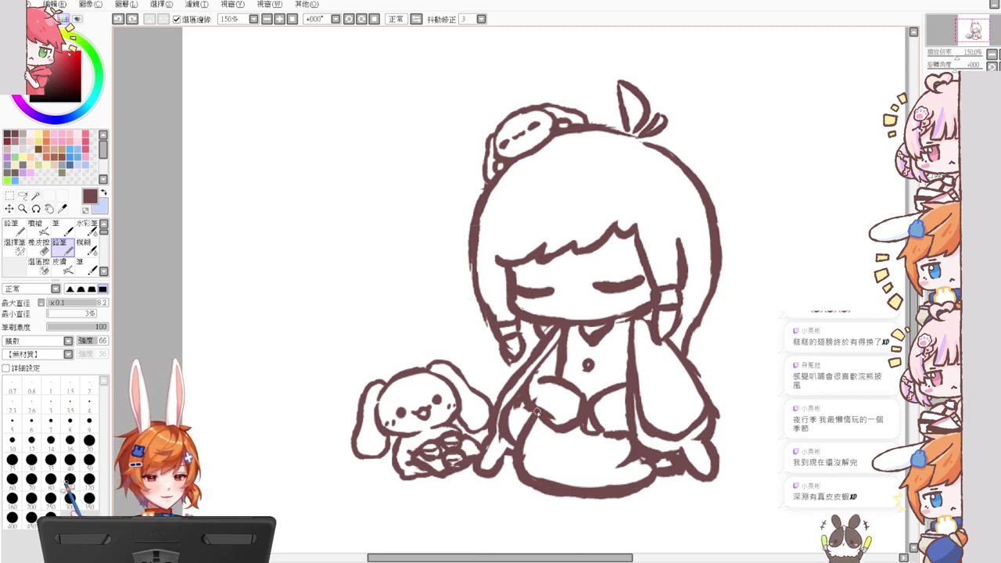
pyautogui.press('e')
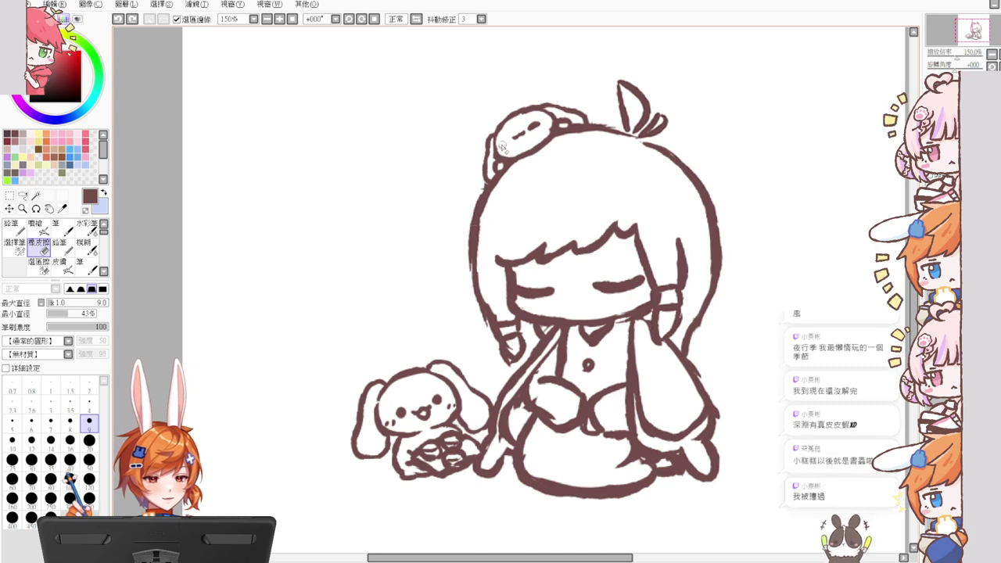
pyautogui.moveTo(538, 124)
pyautogui.mouseDown()
pyautogui.moveTo(505, 148)
pyautogui.moveTo(535, 135)
pyautogui.moveTo(518, 148)
pyautogui.mouseUp()
pyautogui.press('n')
pyautogui.hotkey('ctrl', 'z')
pyautogui.hotkey('ctrl', 'z')
pyautogui.hotkey('ctrl', 'z')
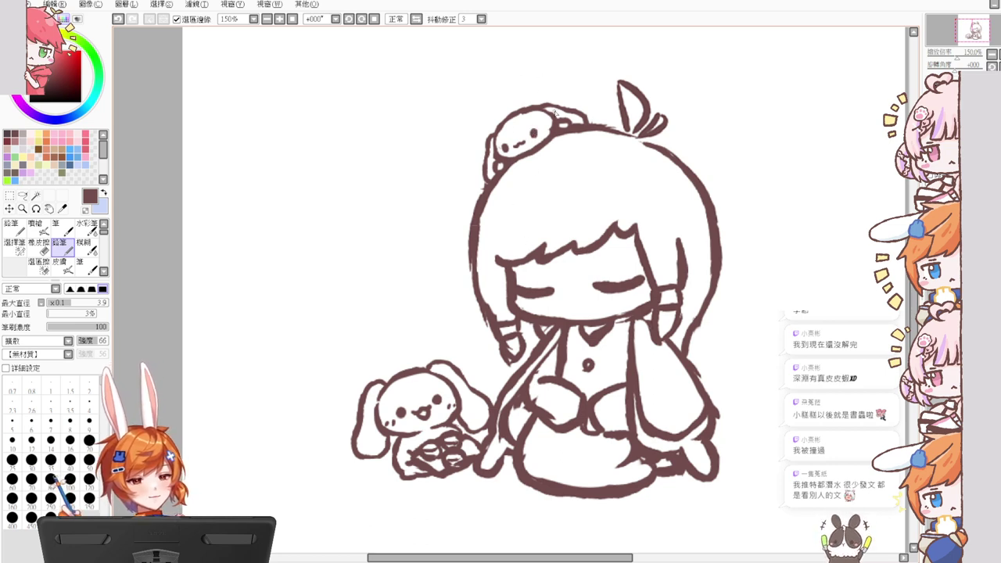
# Step: Tidy the small creature's head outline beside its upper ear and front paw
pyautogui.press('e')
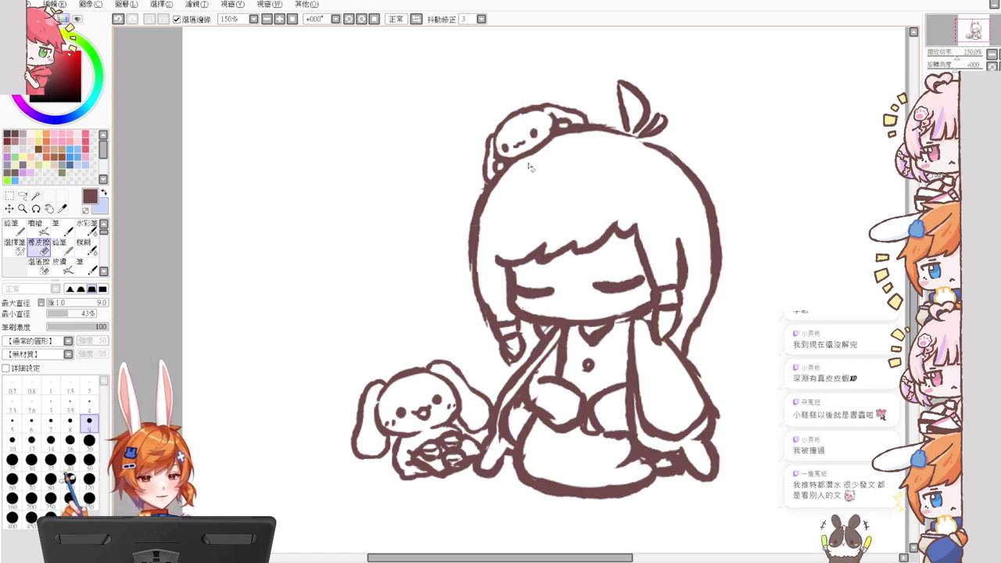
pyautogui.press('n')
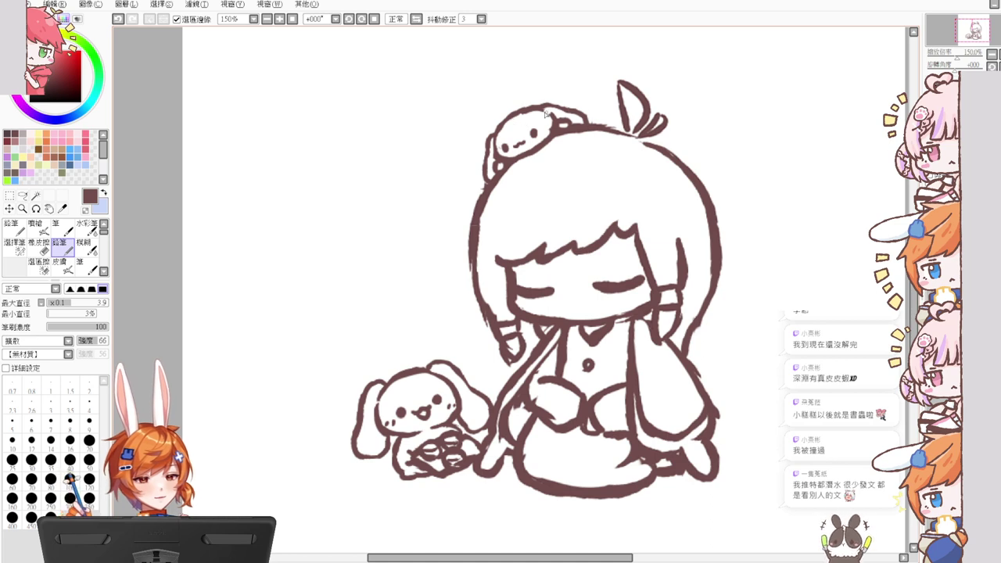
pyautogui.press('e')
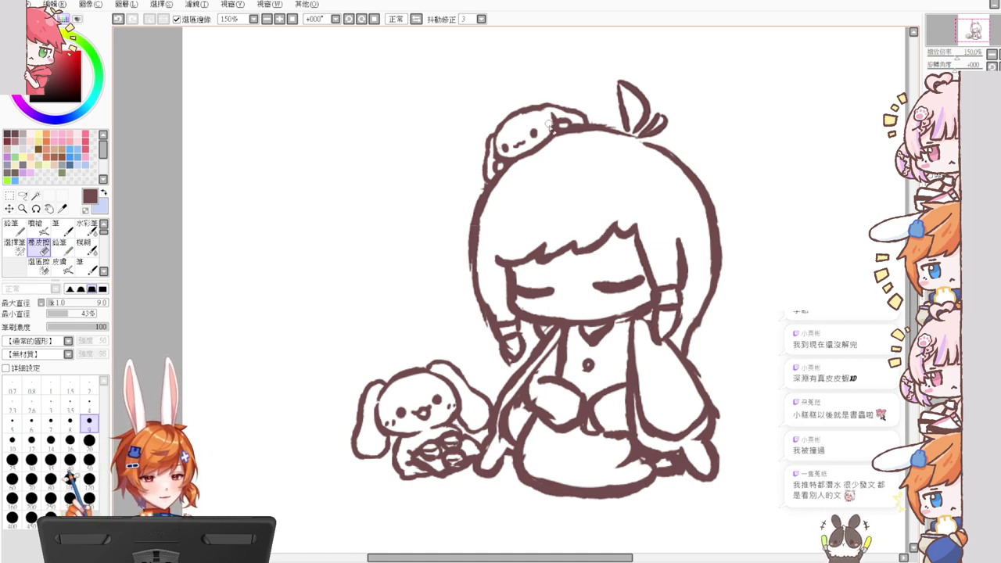
pyautogui.press('n')
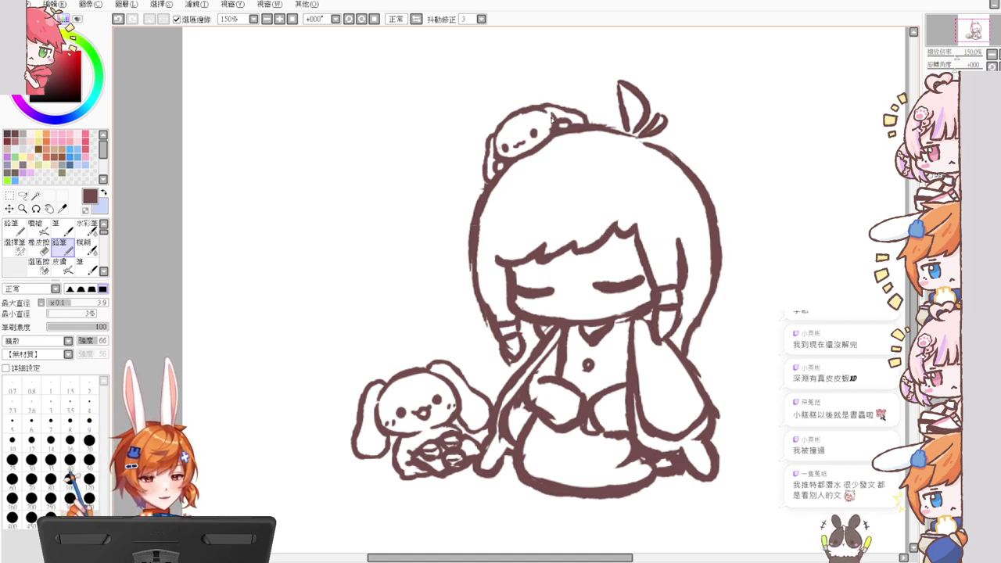
pyautogui.press('e')
pyautogui.moveTo(554, 116); pyautogui.dragTo(555, 124)
pyautogui.press('n')
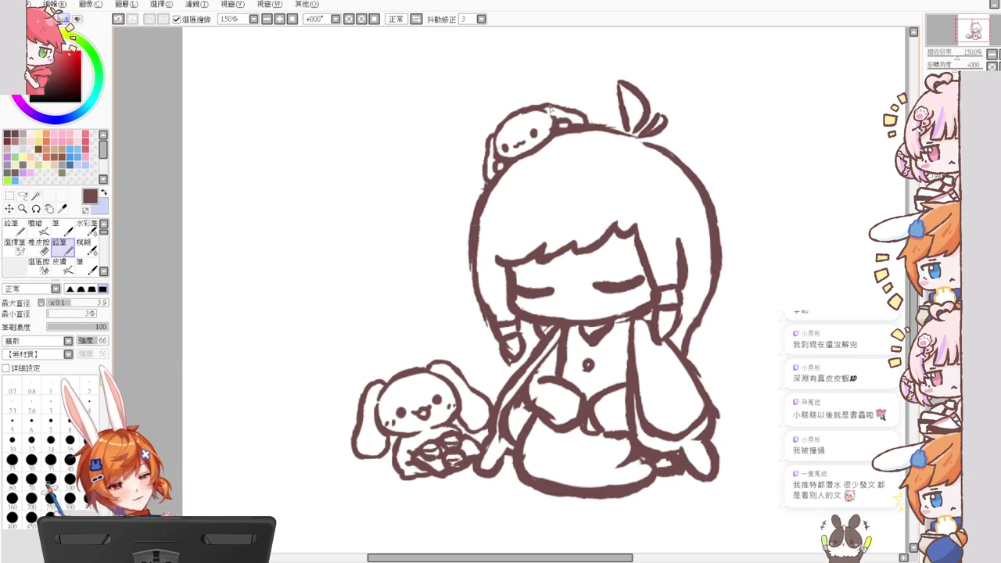
# Step: Erase both of the small creature's ears and redraw them shorter and floppier with thin lines, undoing the last rough stroke
pyautogui.press('e')
pyautogui.moveTo(545, 104); pyautogui.dragTo(588, 119)
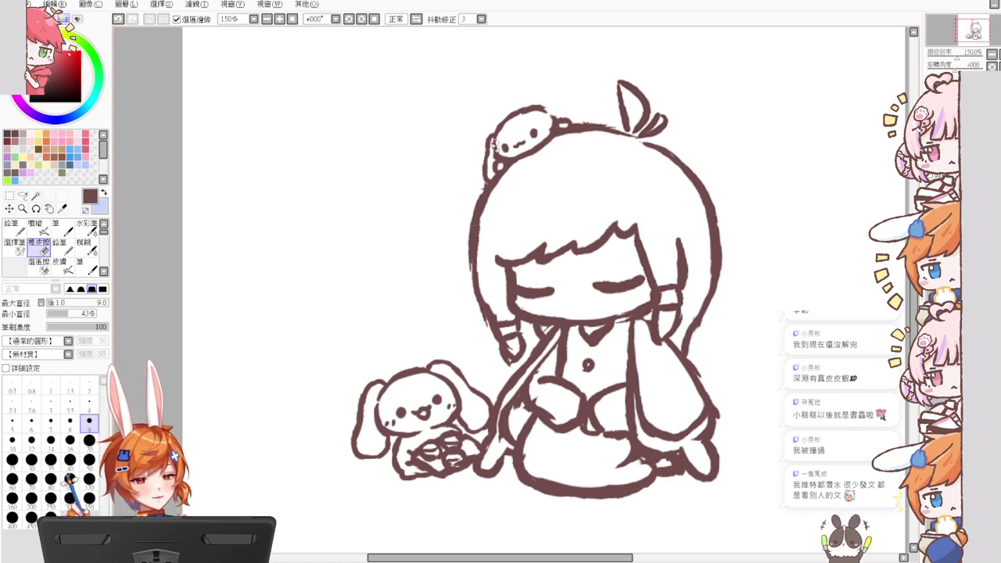
pyautogui.moveTo(490, 135); pyautogui.dragTo(486, 186)
pyautogui.press('n')
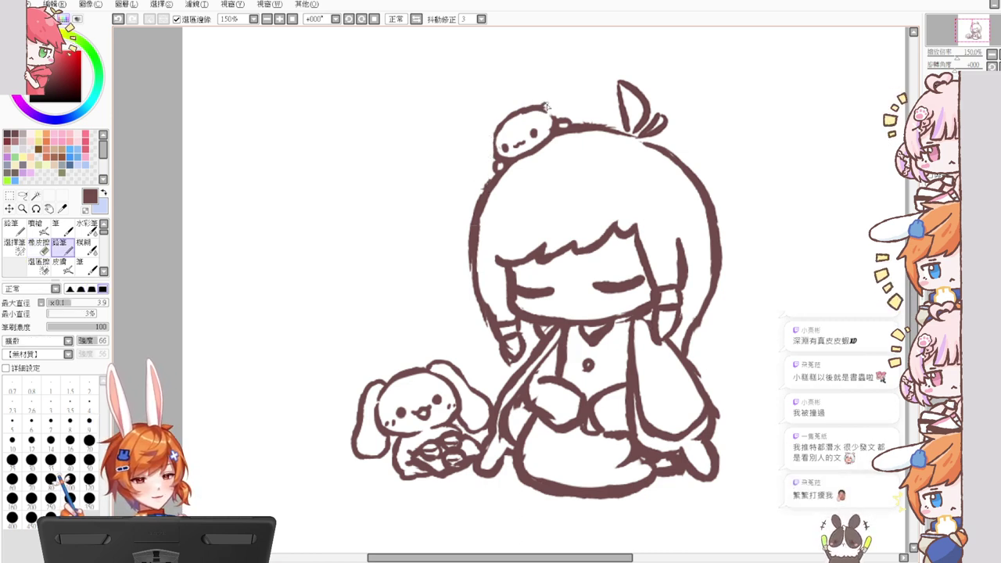
pyautogui.moveTo(550, 107); pyautogui.dragTo(585, 119)
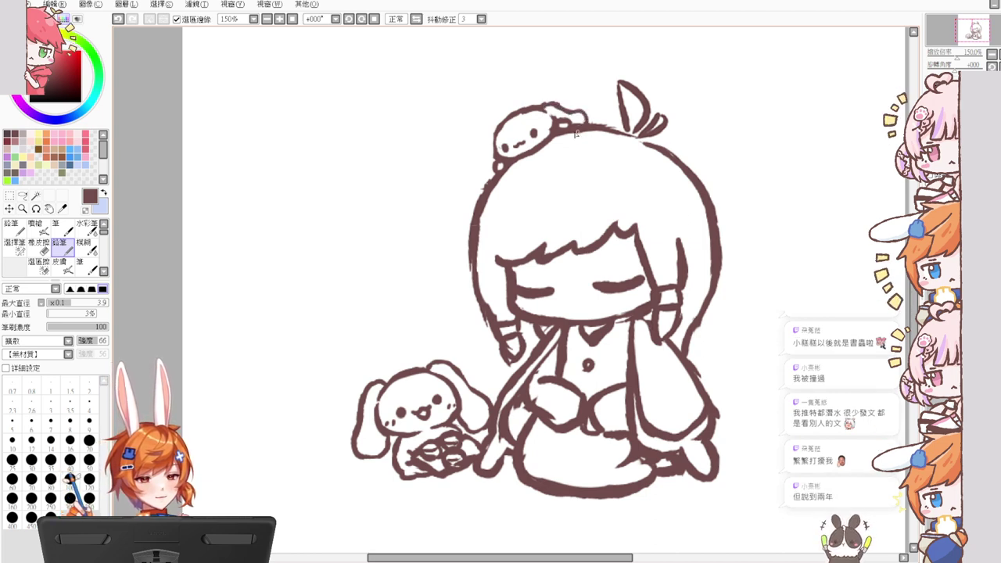
pyautogui.moveTo(495, 134); pyautogui.dragTo(482, 182)
pyautogui.hotkey('ctrl', 'z')
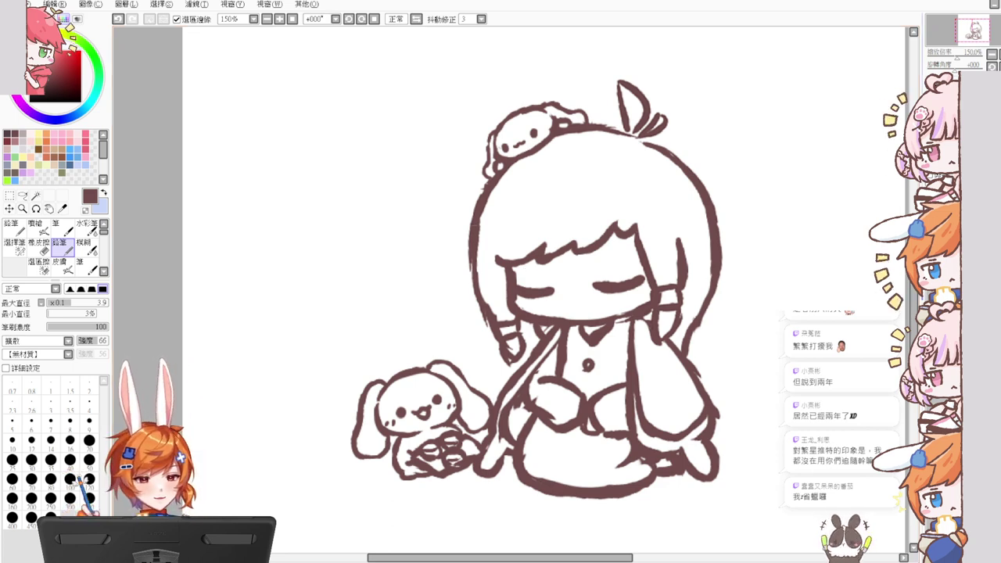
# Step: Thin the outlines at the base and top of the seated animal's floppy ears, using the eraser and a size 4.9 pencil
pyautogui.scroll(1, 653, 266)
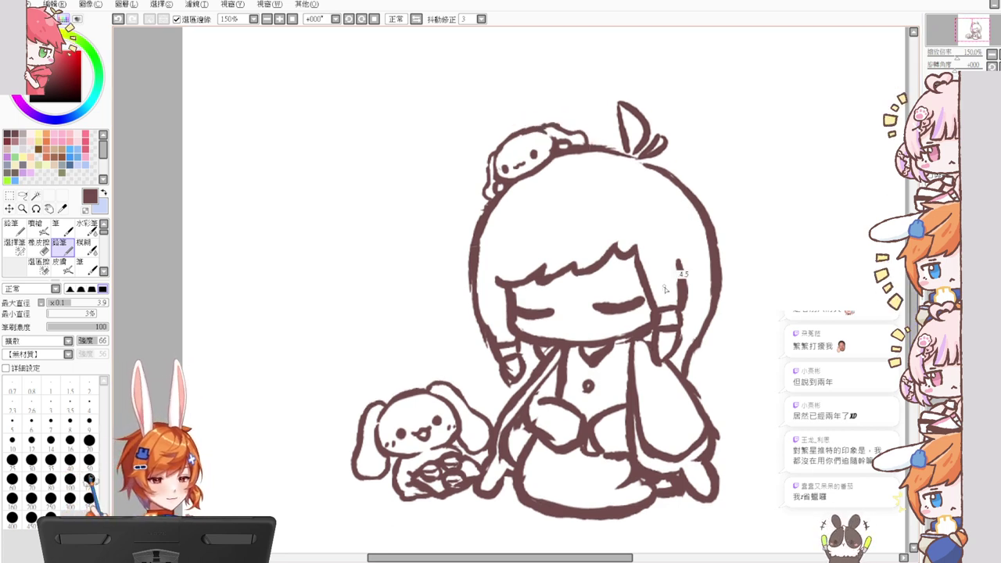
pyautogui.press(']')
pyautogui.moveTo(642, 373); pyautogui.dragTo(656, 316)
pyautogui.press('e')
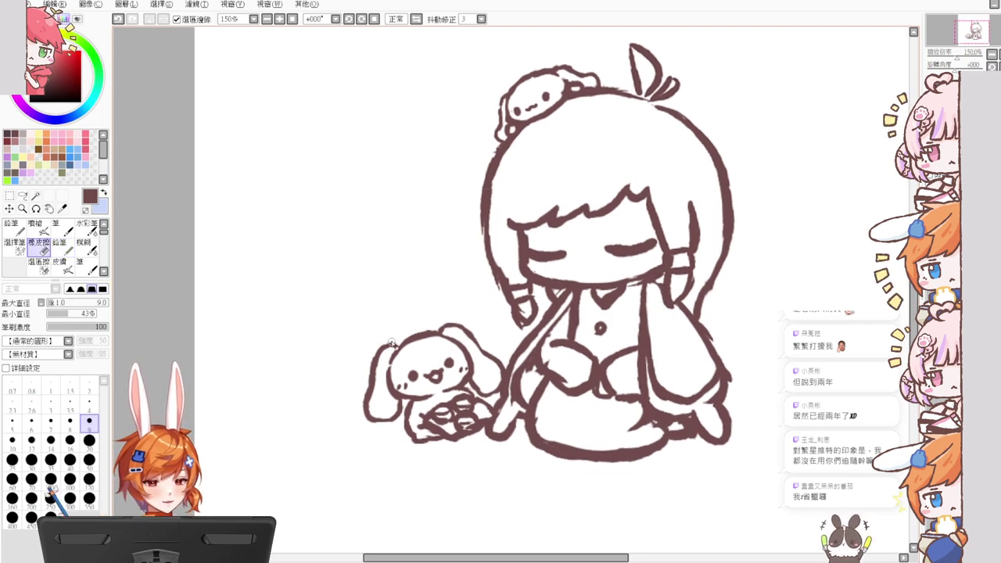
pyautogui.moveTo(380, 352)
pyautogui.mouseDown()
pyautogui.moveTo(374, 368)
pyautogui.moveTo(379, 360)
pyautogui.mouseUp()
pyautogui.press('n')
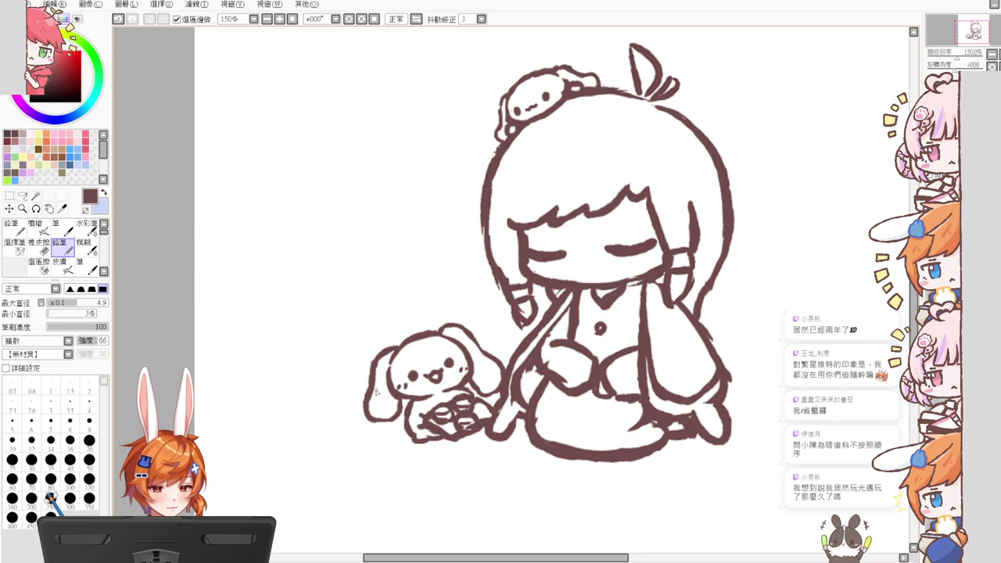
pyautogui.press('e')
pyautogui.moveTo(440, 329)
pyautogui.mouseDown()
pyautogui.moveTo(478, 334)
pyautogui.moveTo(459, 327)
pyautogui.moveTo(475, 348)
pyautogui.mouseUp()
pyautogui.press('n')
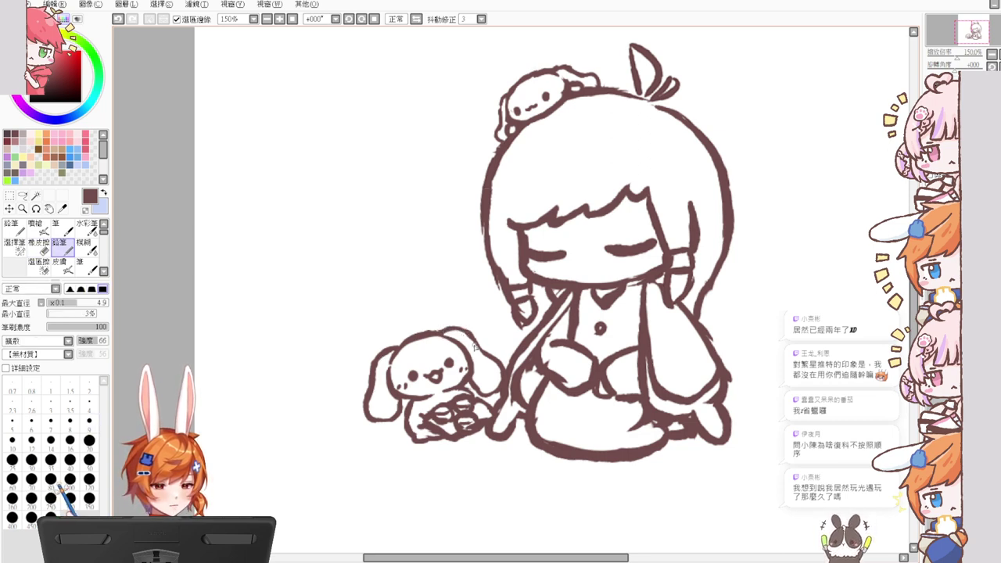
# Step: Erase and redraw the outer edge and tip of the seated animal's ear farthest from the character
pyautogui.press('e')
pyautogui.moveTo(377, 349)
pyautogui.mouseDown()
pyautogui.moveTo(363, 384)
pyautogui.moveTo(376, 381)
pyautogui.mouseUp()
pyautogui.press('n')
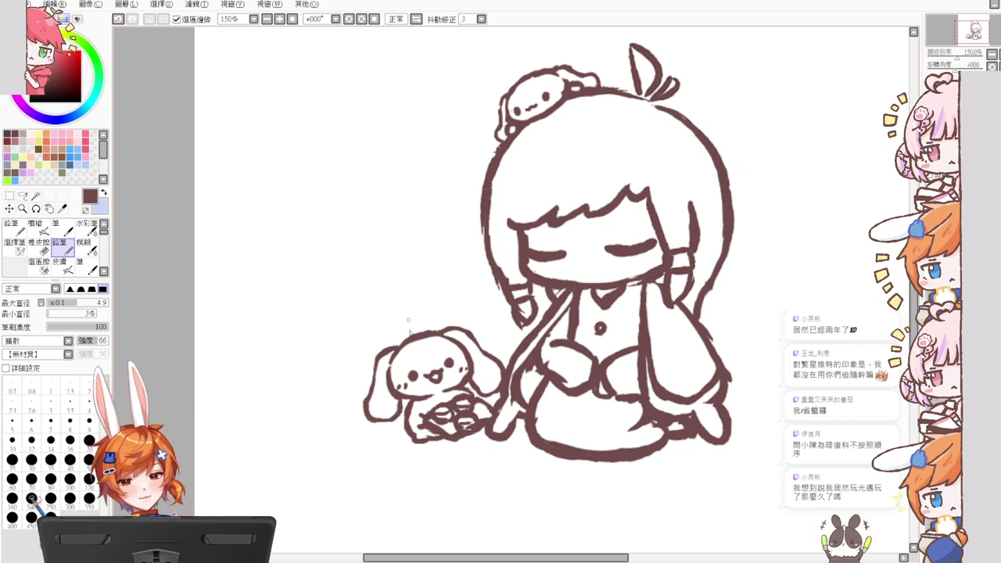
pyautogui.press('e')
pyautogui.moveTo(366, 395)
pyautogui.mouseDown()
pyautogui.moveTo(360, 412)
pyautogui.moveTo(371, 423)
pyautogui.mouseUp()
pyautogui.press('n')
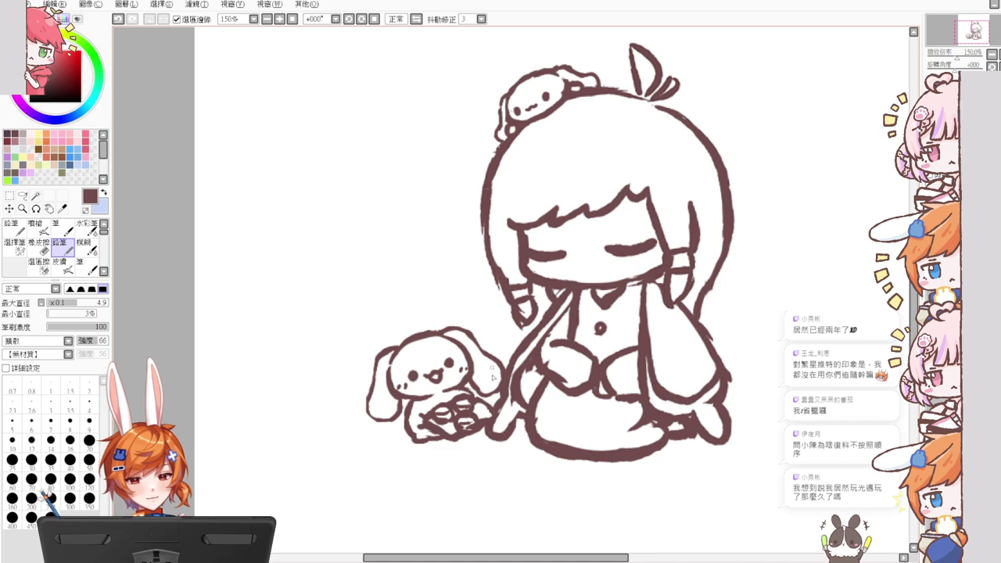
# Step: Clean up the seated animal's ear nearest the character and the lines around its paws
pyautogui.press('e')
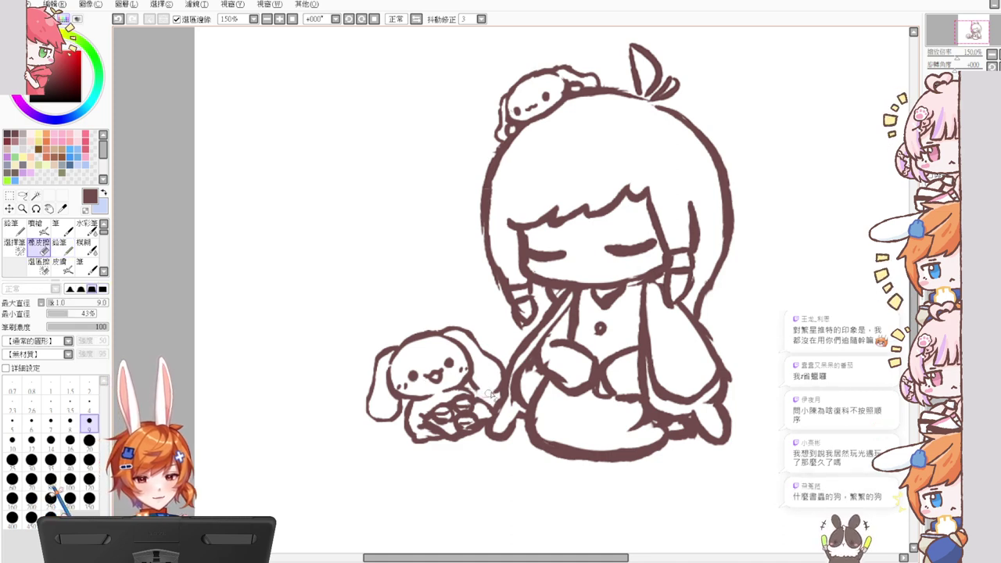
pyautogui.press('n')
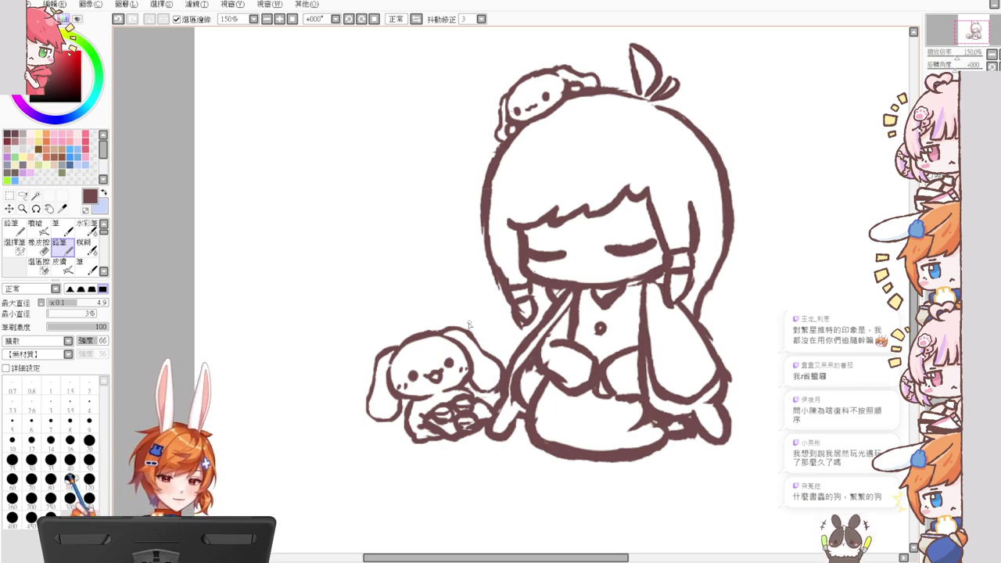
pyautogui.press('e')
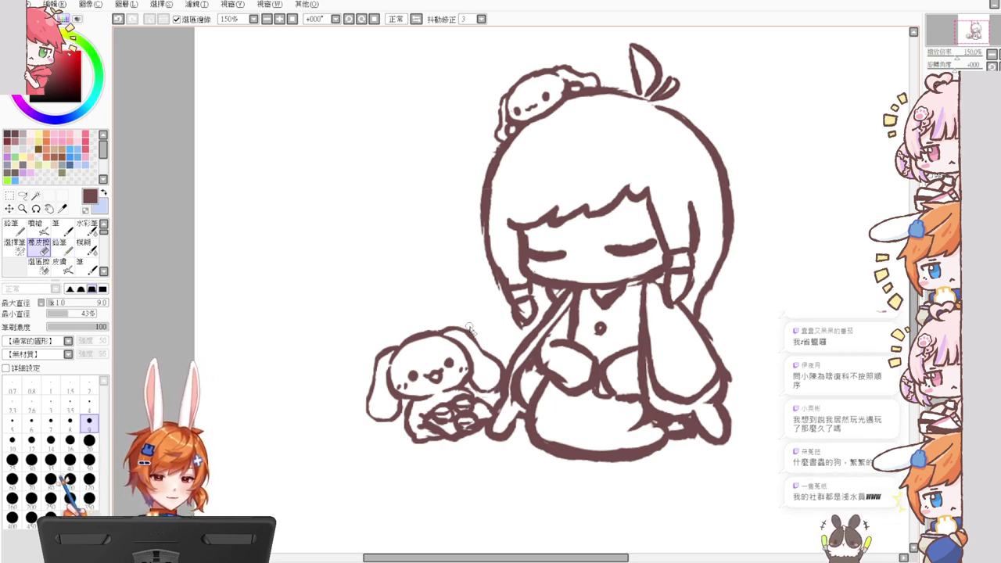
pyautogui.press('n')
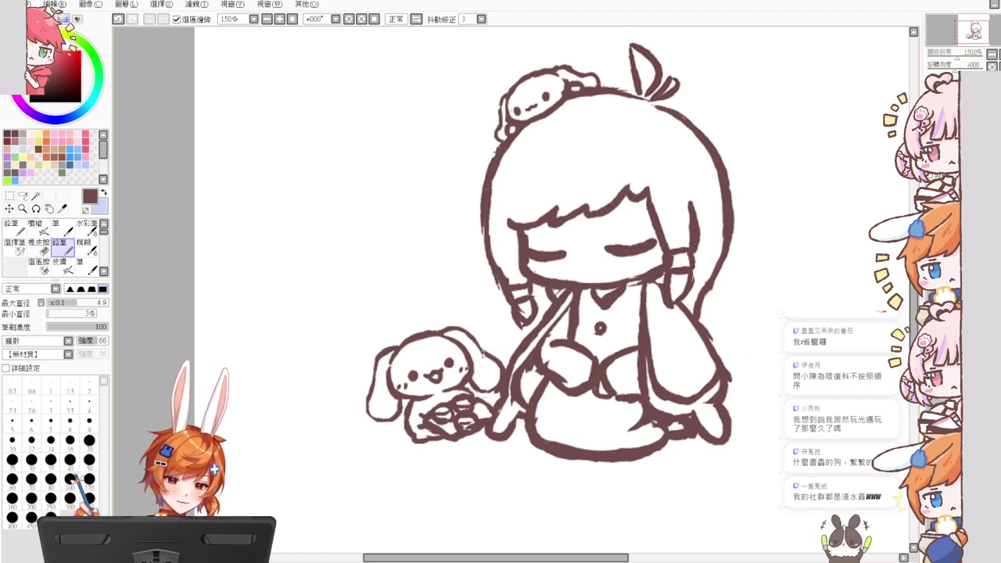
pyautogui.press('e')
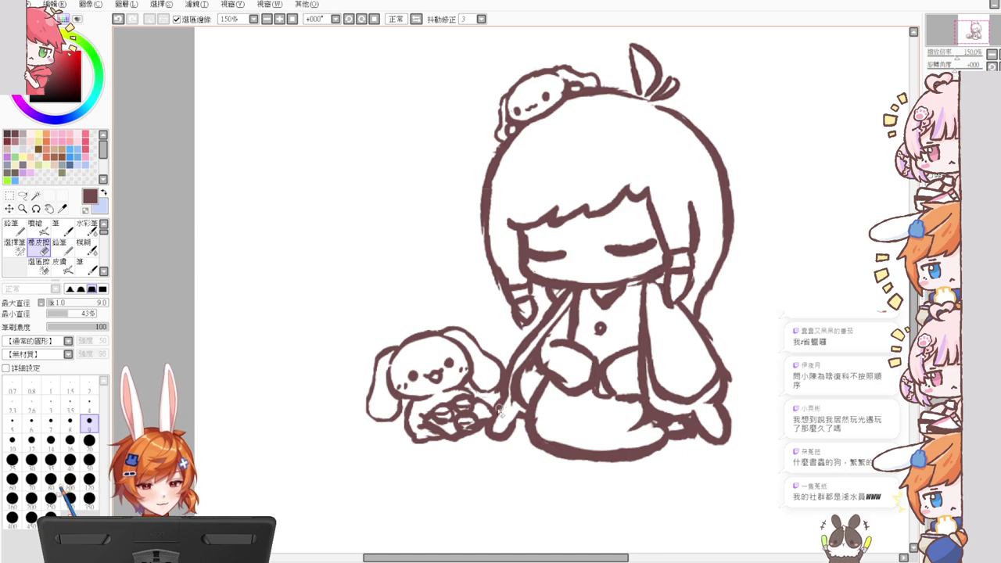
pyautogui.moveTo(480, 407); pyautogui.dragTo(477, 400)
pyautogui.press('n')
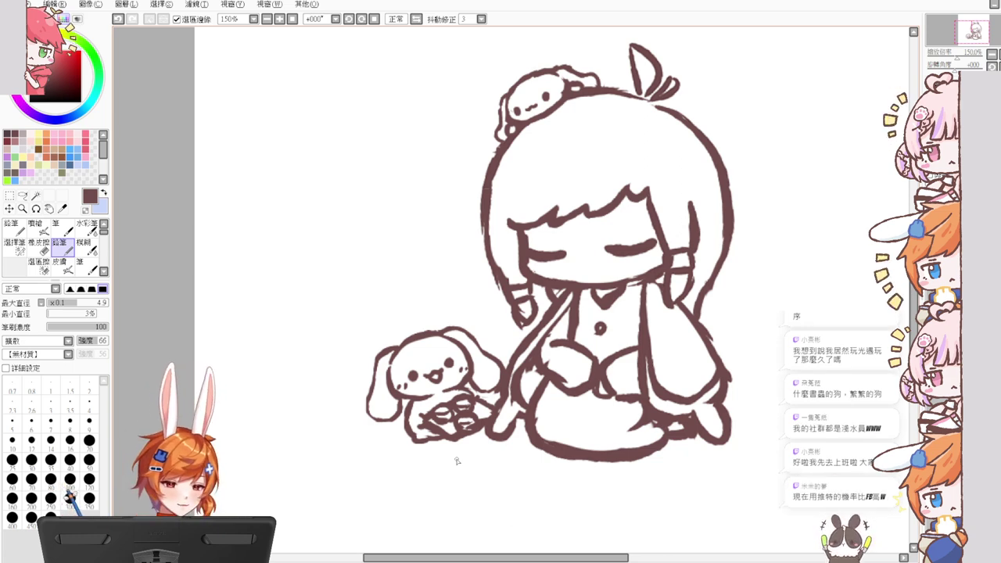
# Step: Transform the whole line drawing, shifting it slightly to the left on the canvas and enlarging it a little
pyautogui.click(266, 19)
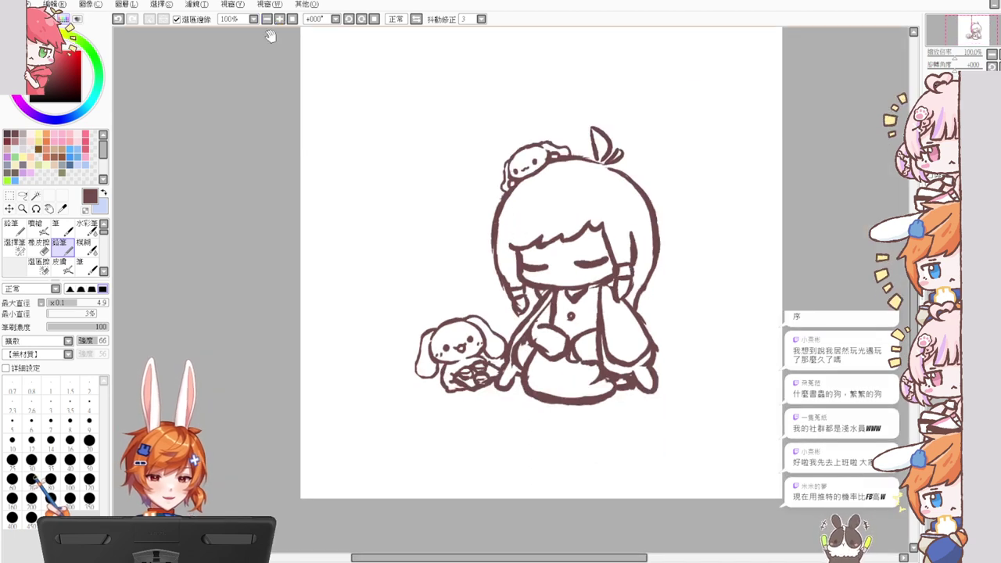
pyautogui.moveTo(670, 208); pyautogui.dragTo(640, 256)
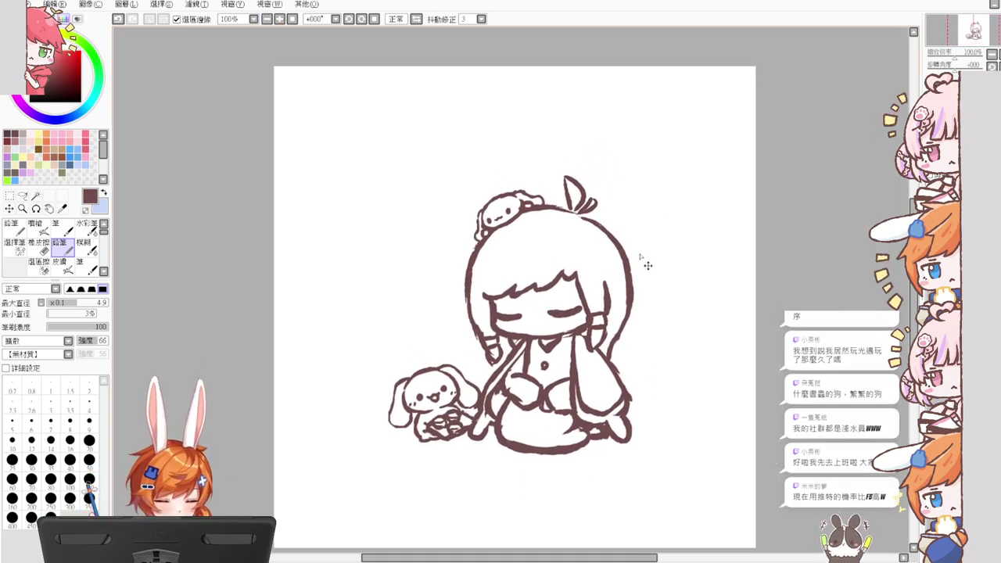
pyautogui.hotkey('ctrl', 't')
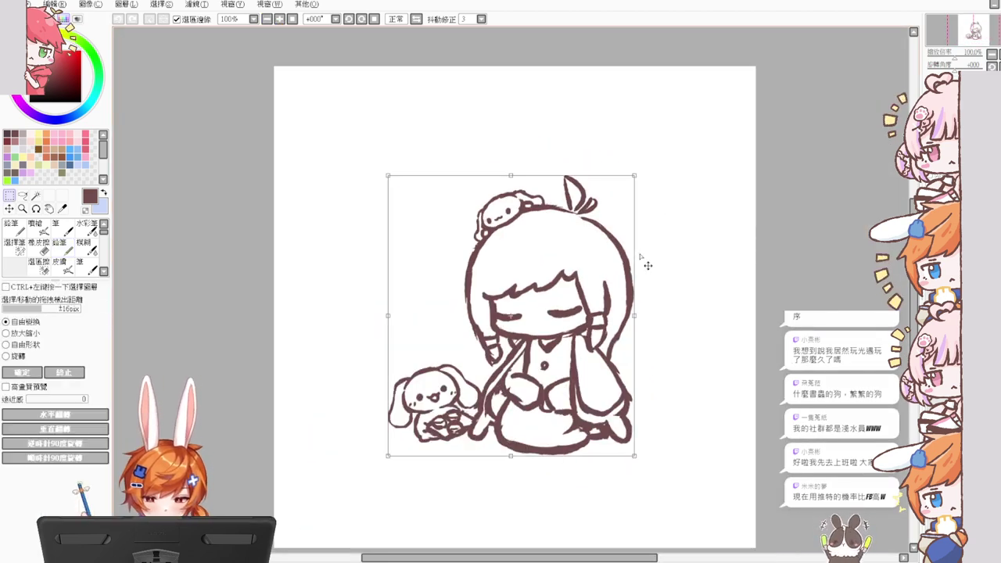
pyautogui.moveTo(545, 363); pyautogui.dragTo(529, 348)
pyautogui.moveTo(578, 267); pyautogui.dragTo(582, 282)
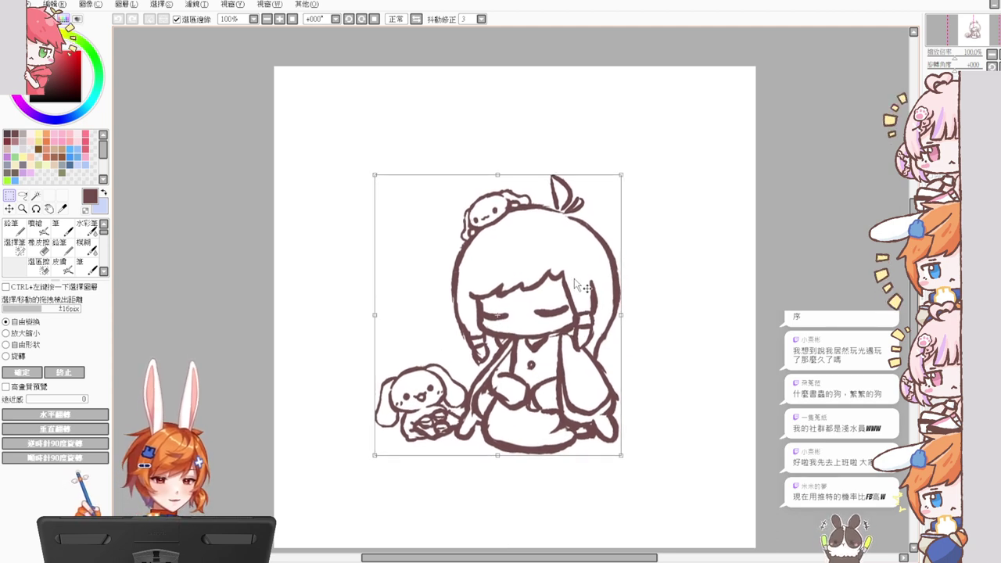
pyautogui.moveTo(620, 174); pyautogui.dragTo(637, 159)
pyautogui.moveTo(596, 238); pyautogui.dragTo(589, 249)
pyautogui.press('Return')
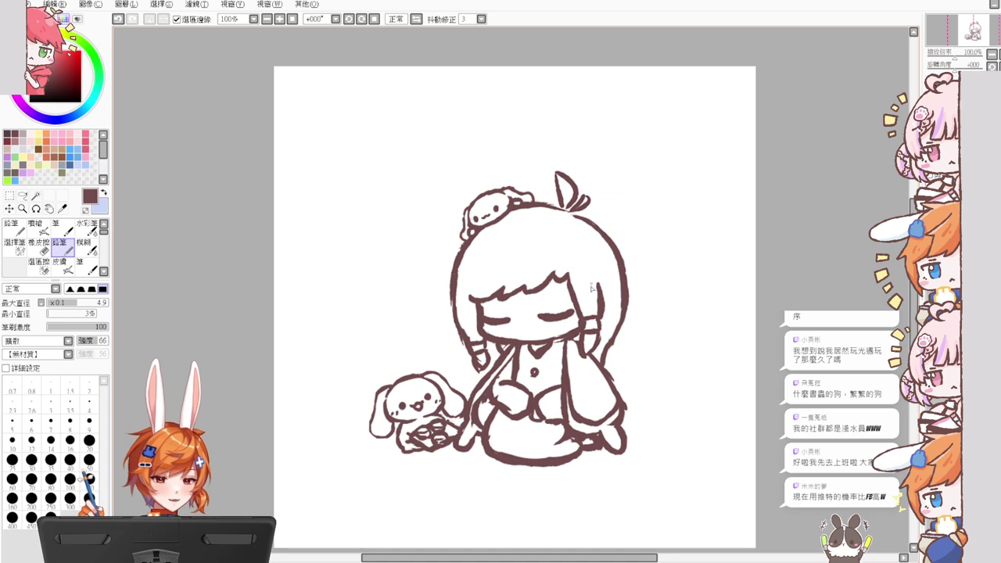
# Step: Lasso the character's head together with the small creature and shift it slightly right relative to the body, then deselect
pyautogui.moveTo(585, 322); pyautogui.dragTo(584, 307)
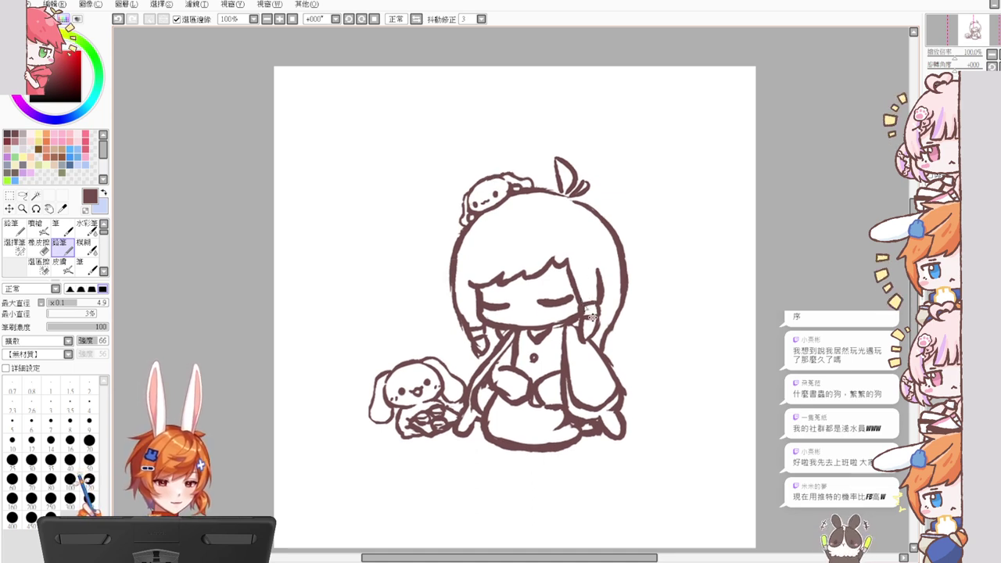
pyautogui.scroll(2, 592, 316)
pyautogui.moveTo(667, 393); pyautogui.dragTo(667, 375)
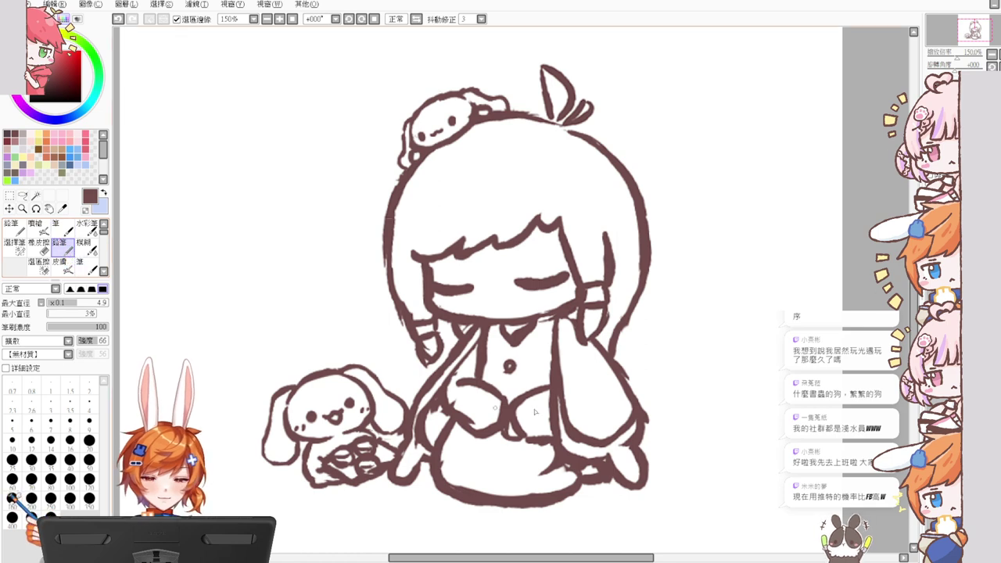
pyautogui.press('e')
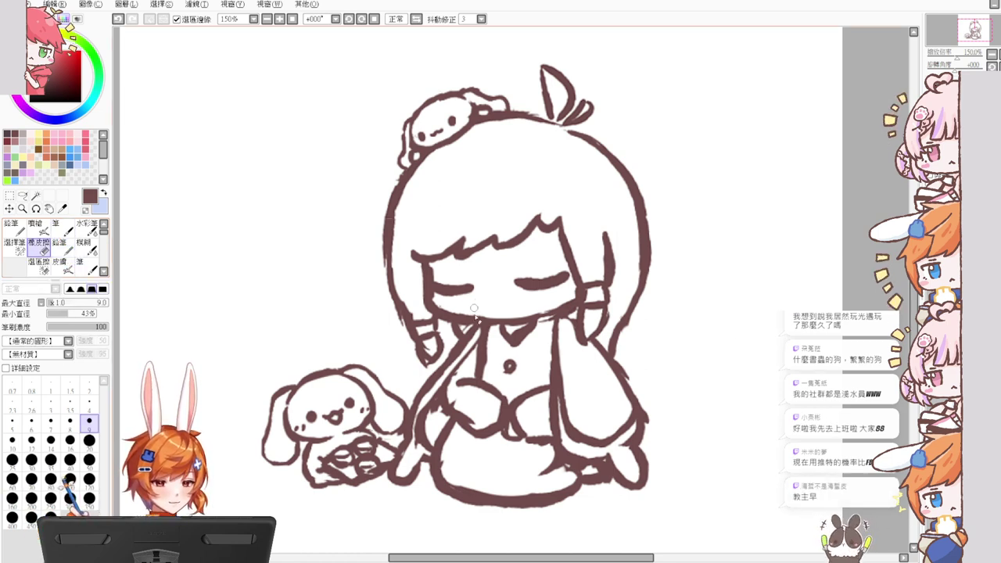
pyautogui.press('n')
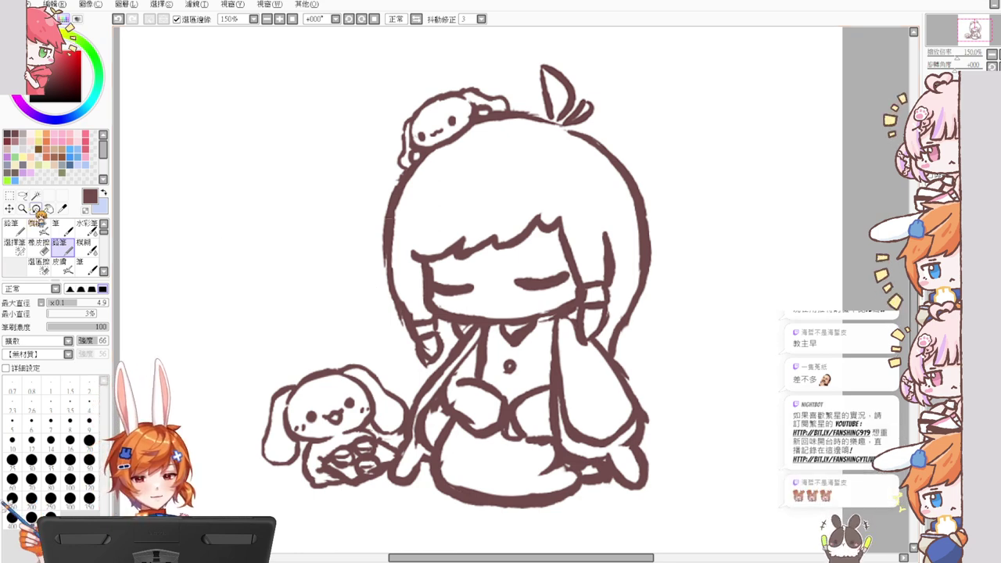
pyautogui.press('l')
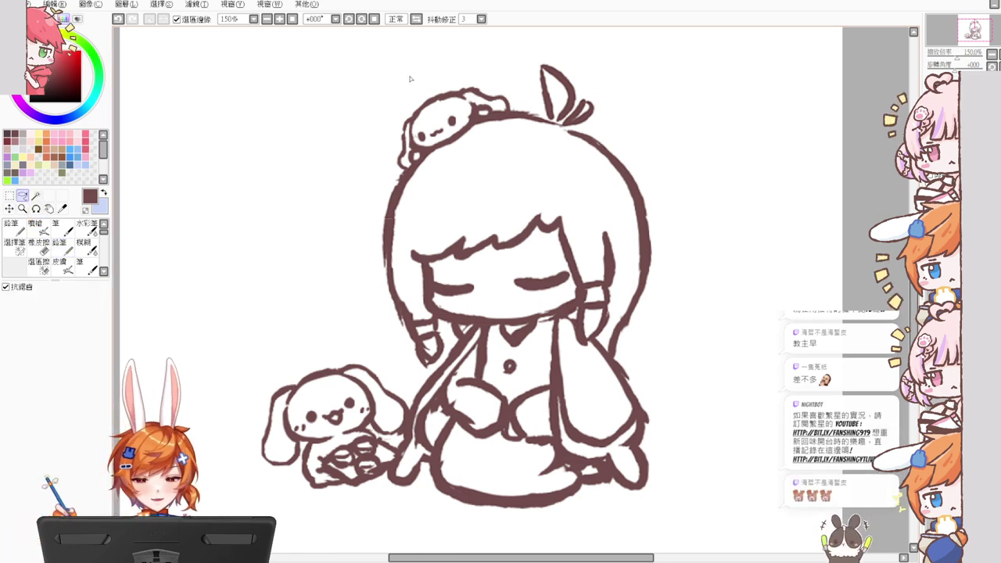
pyautogui.moveTo(388, 81)
pyautogui.mouseDown()
pyautogui.moveTo(358, 115)
pyautogui.moveTo(353, 175)
pyautogui.moveTo(356, 272)
pyautogui.moveTo(381, 339)
pyautogui.mouseUp()
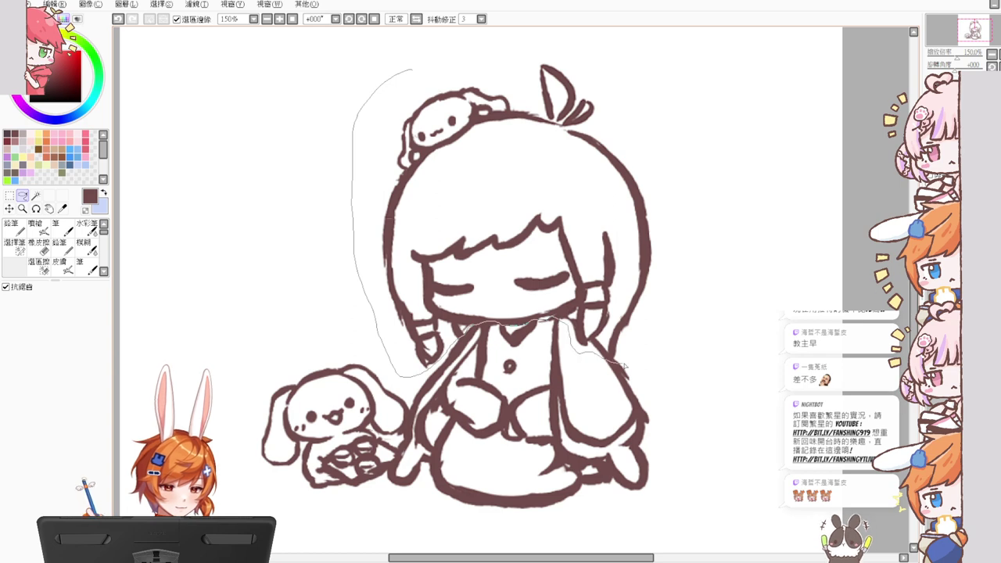
pyautogui.moveTo(625, 365)
pyautogui.mouseDown()
pyautogui.moveTo(695, 310)
pyautogui.moveTo(683, 162)
pyautogui.moveTo(630, 59)
pyautogui.mouseUp()
pyautogui.hotkey('ctrl', 't')
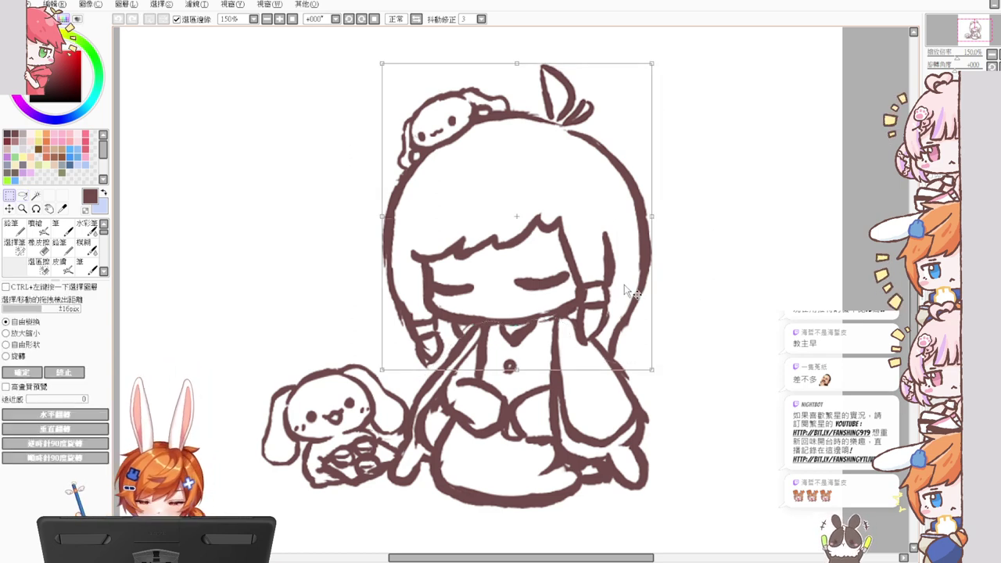
pyautogui.moveTo(624, 284); pyautogui.dragTo(631, 292)
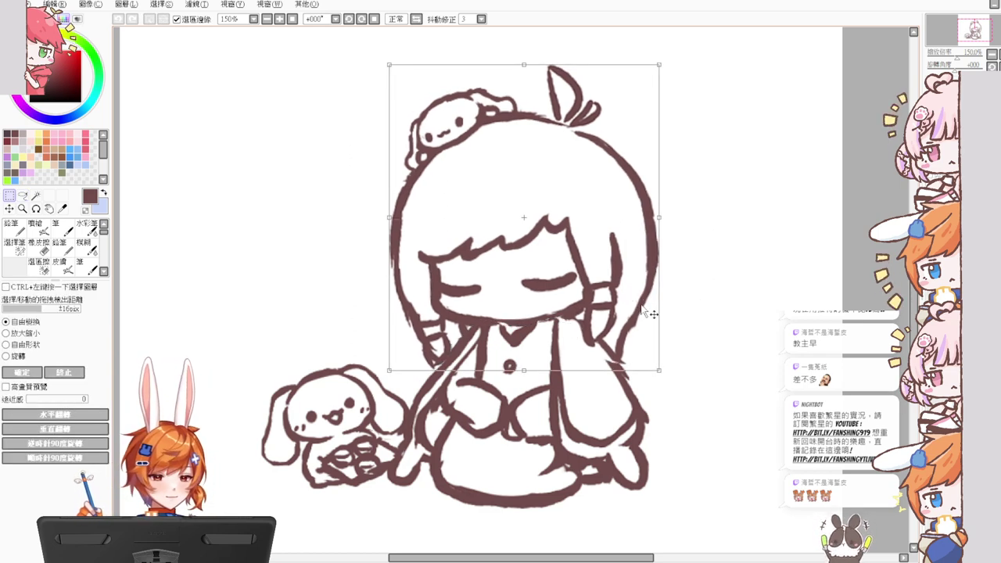
pyautogui.press('Return')
pyautogui.hotkey('ctrl', 'd')
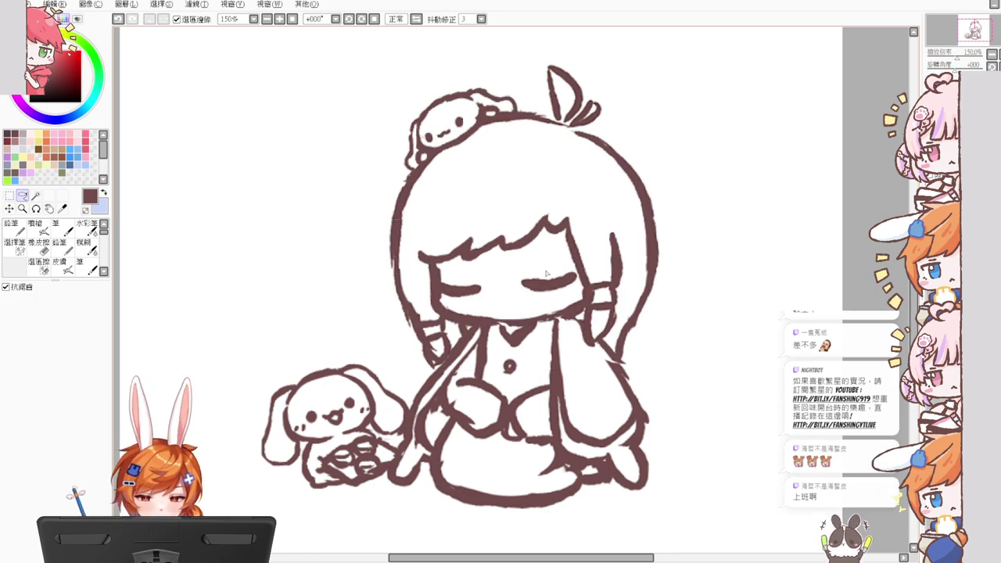
# Step: Tidy the body lines under the shifted head, including where the long hair meets the coat's shoulder
pyautogui.click(63, 245)
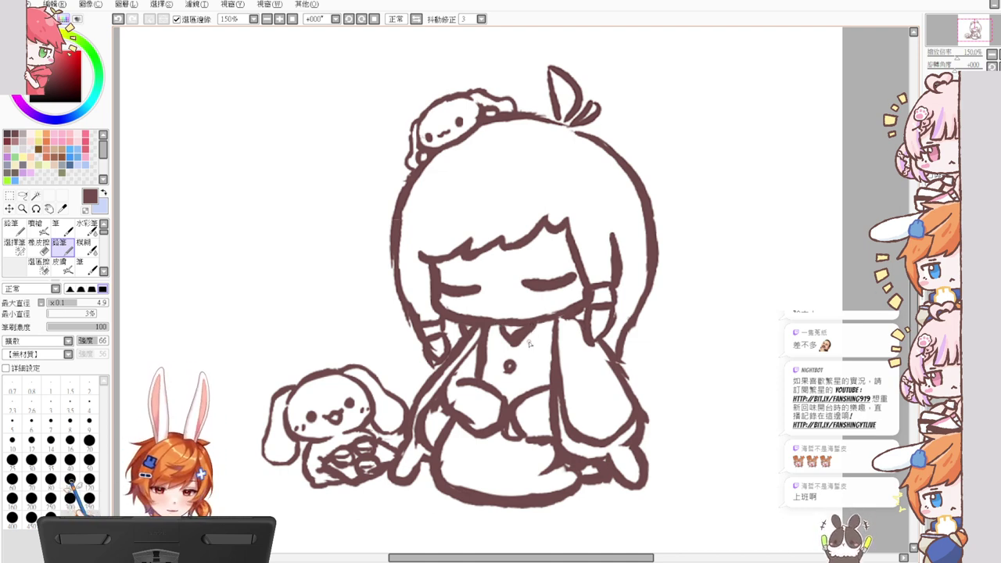
pyautogui.press('e')
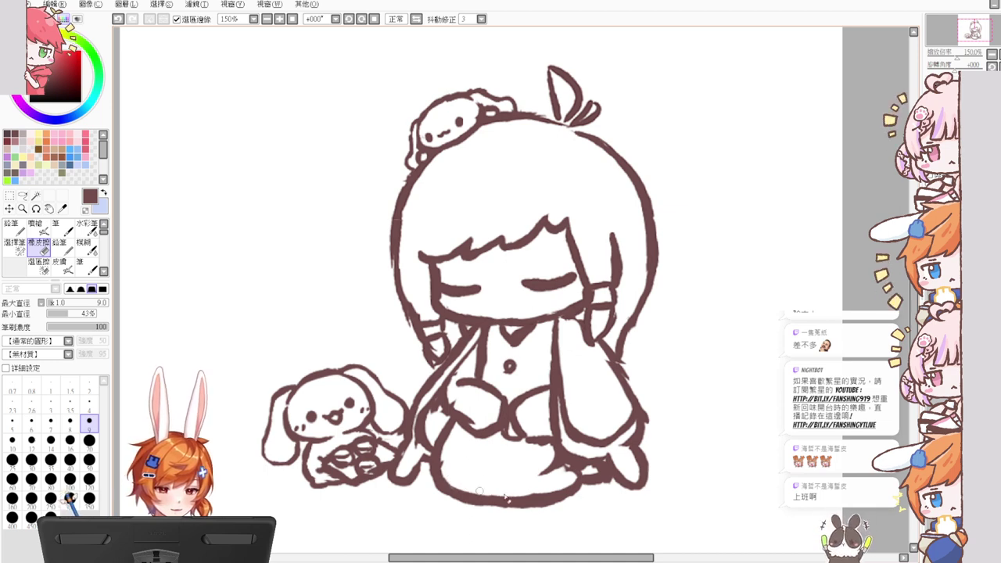
pyautogui.press('n')
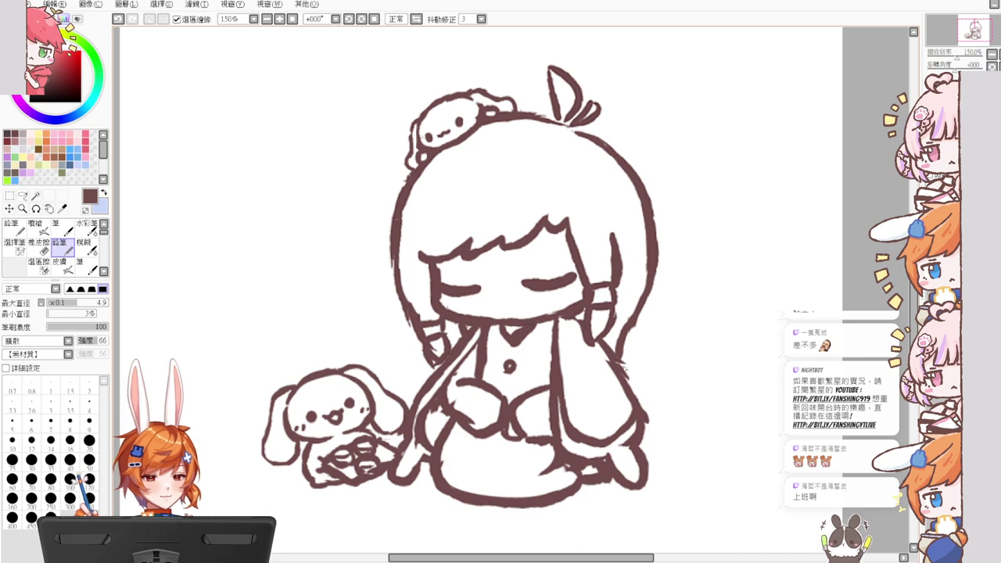
pyautogui.press('e')
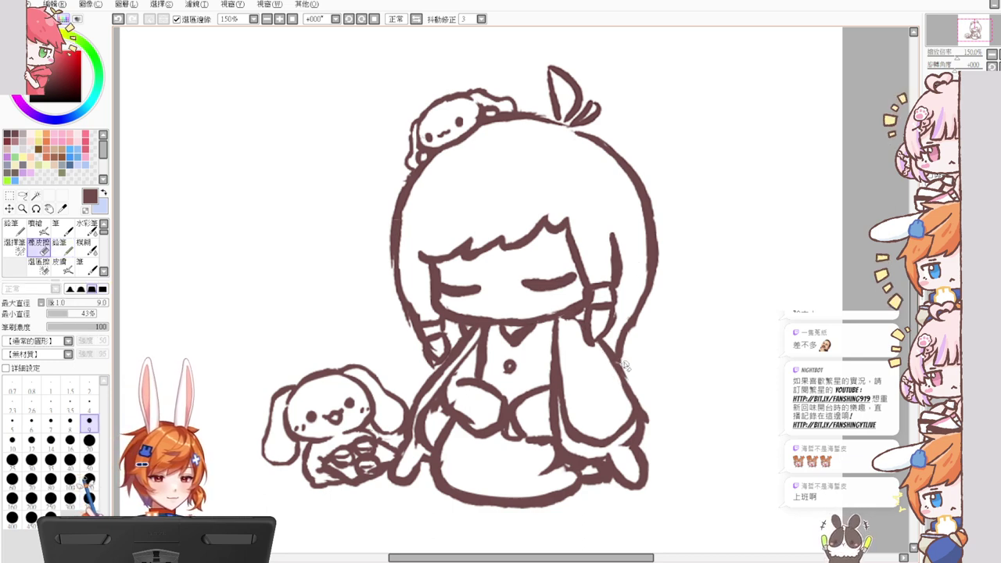
pyautogui.press('n')
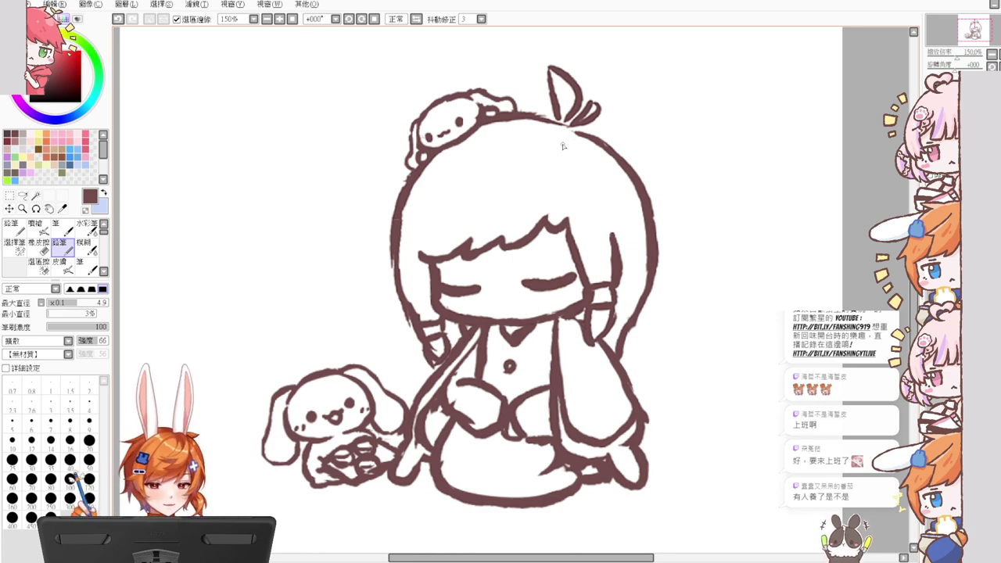
# Step: Refine the inner line of the seated animal's outer ear beside its cheek with eraser and pencil
pyautogui.press('e')
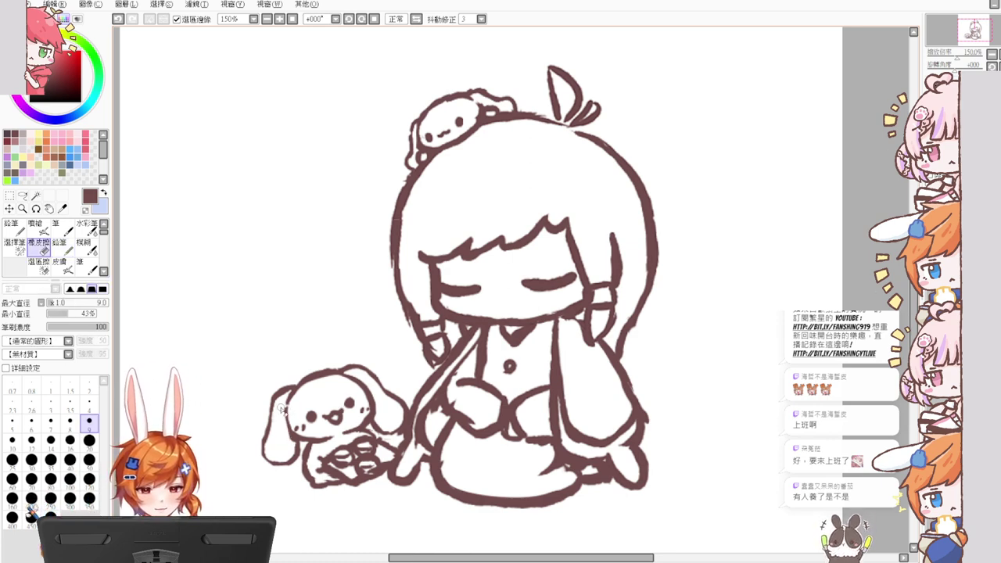
pyautogui.press('n')
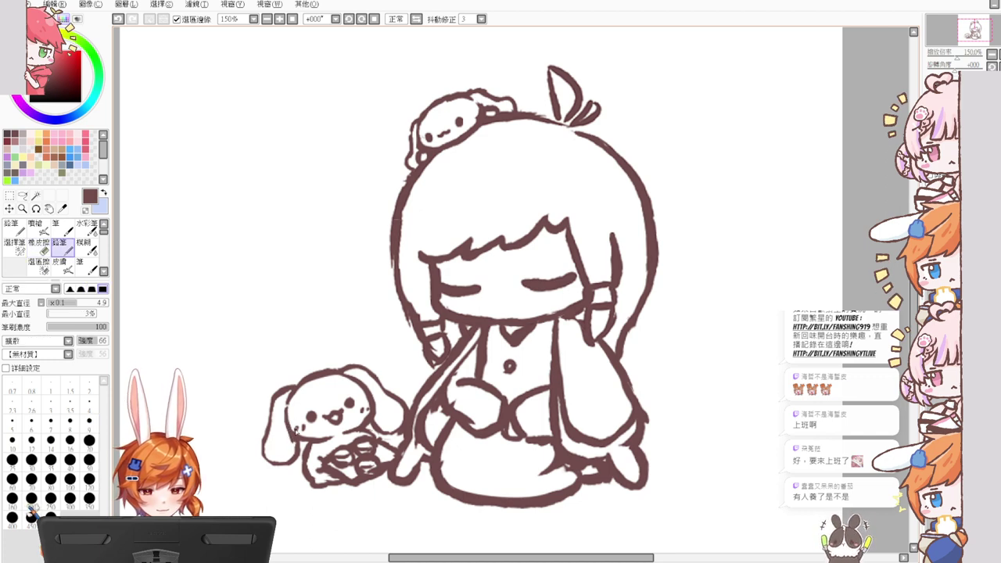
pyautogui.press('e')
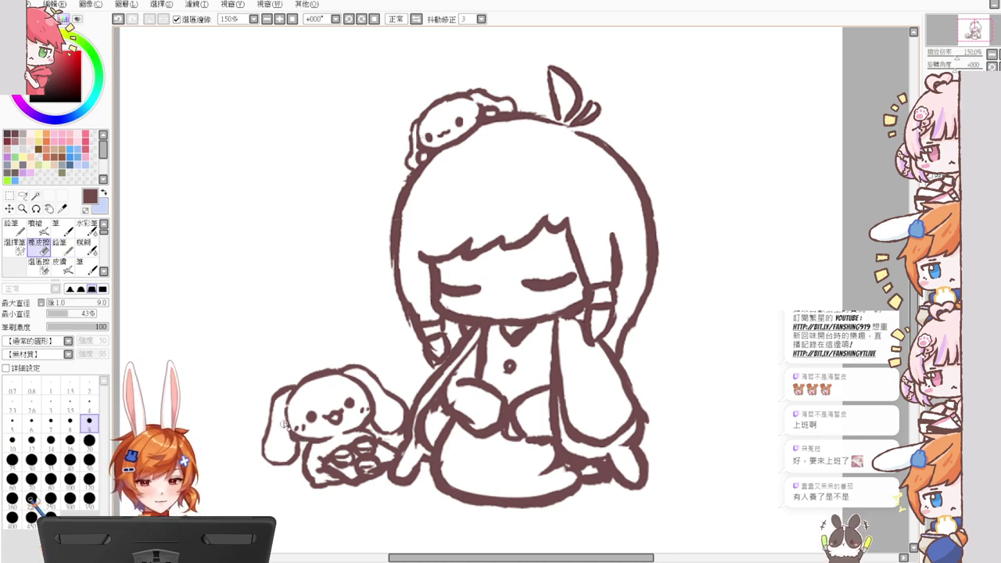
pyautogui.press('n')
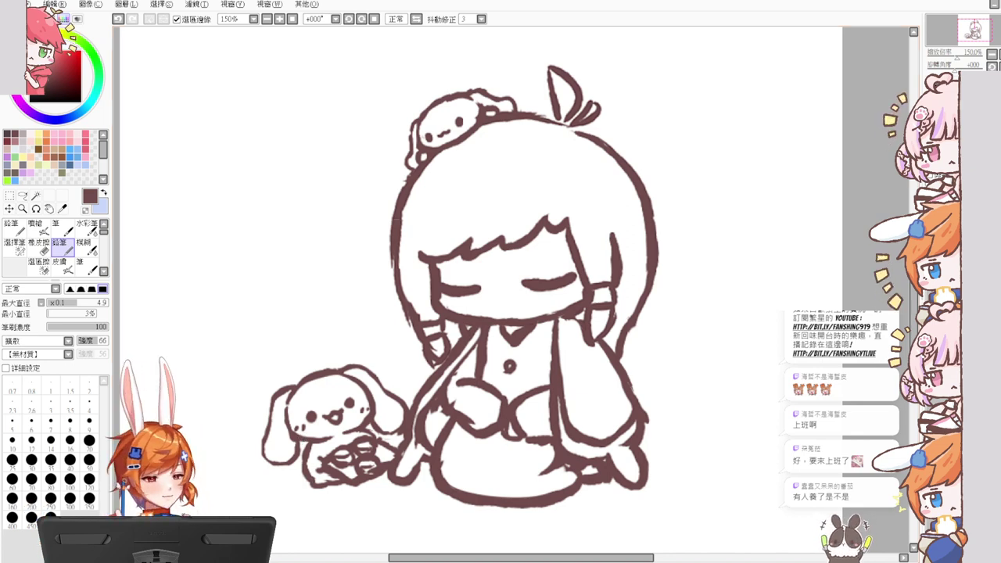
# Step: Fade the rough line drawing by lowering its layer opacity and set the pencil's maximum size to 7.9
pyautogui.moveTo(993, 117); pyautogui.dragTo(971, 117)
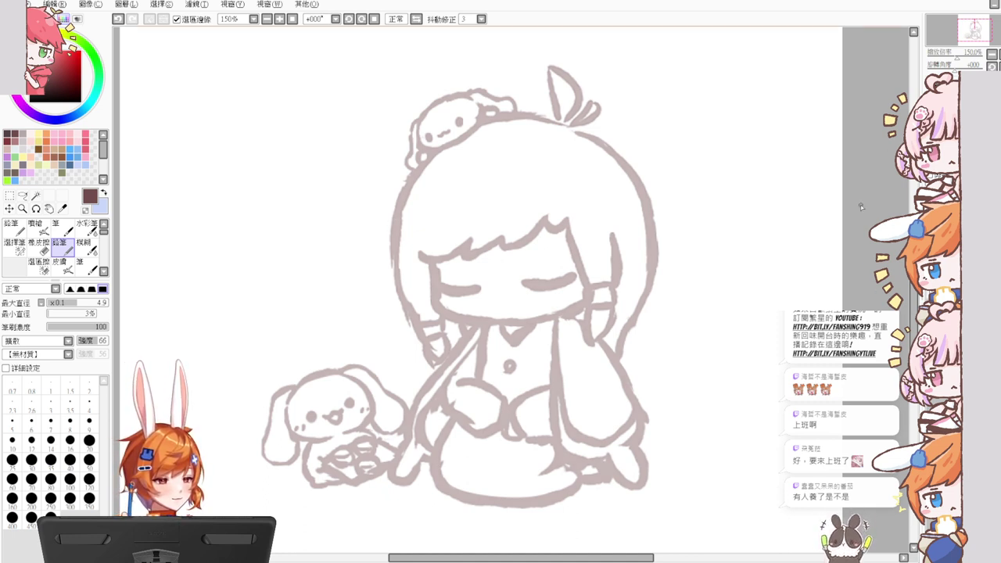
pyautogui.hotkey('ctrl', 'alt')
pyautogui.moveTo(201, 212); pyautogui.dragTo(220, 205)
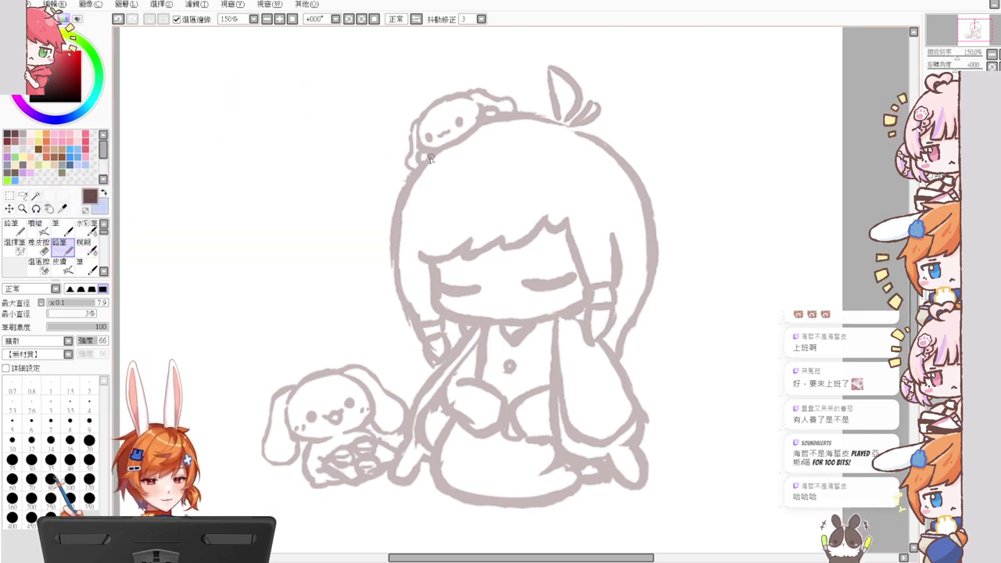
pyautogui.moveTo(432, 156)
pyautogui.mouseDown()
pyautogui.moveTo(397, 209)
pyautogui.moveTo(398, 272)
pyautogui.moveTo(419, 320)
pyautogui.mouseUp()
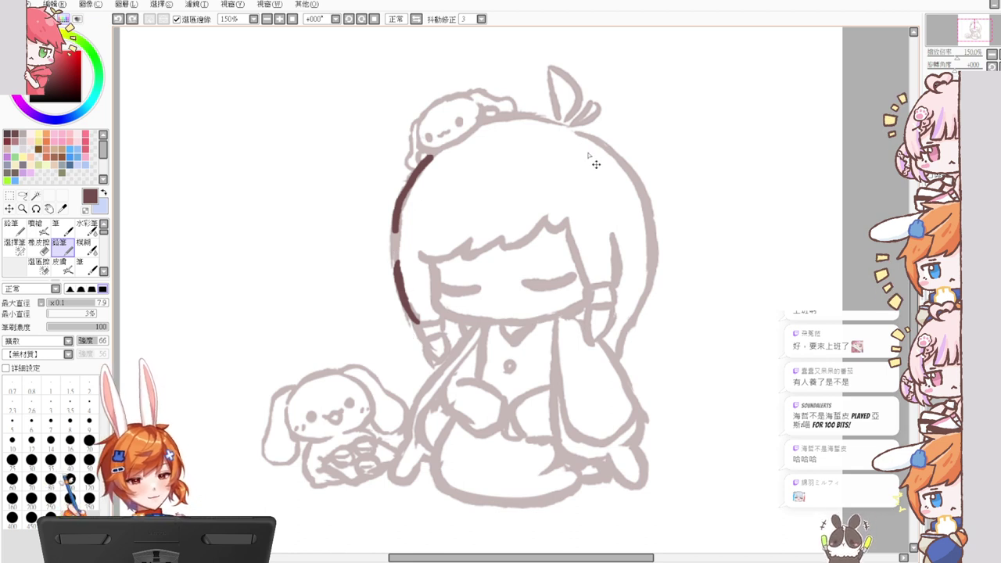
pyautogui.hotkey('ctrl', 'z')
pyautogui.hotkey('ctrl', 'z')
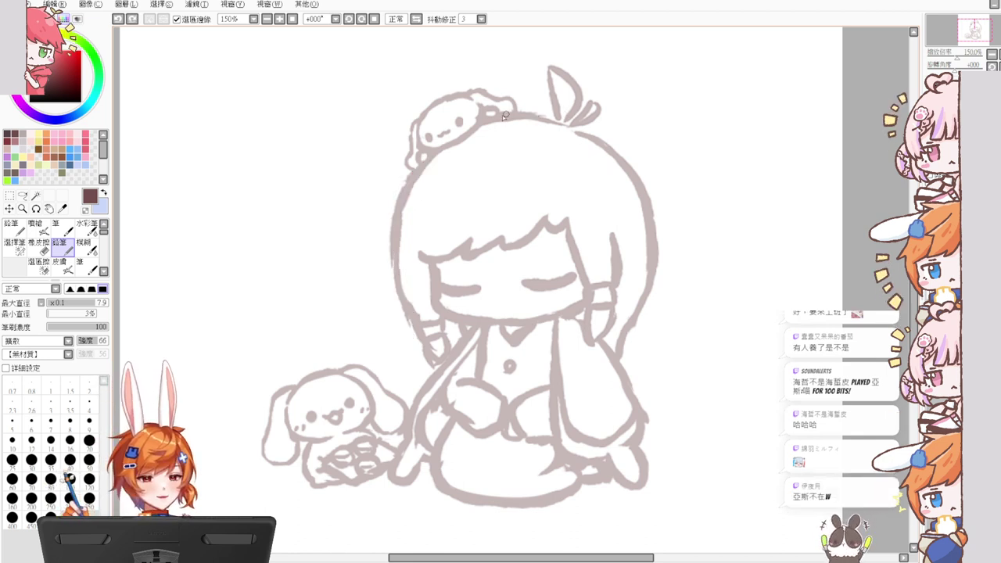
pyautogui.moveTo(501, 118); pyautogui.dragTo(562, 124)
pyautogui.hotkey('ctrl', 'z')
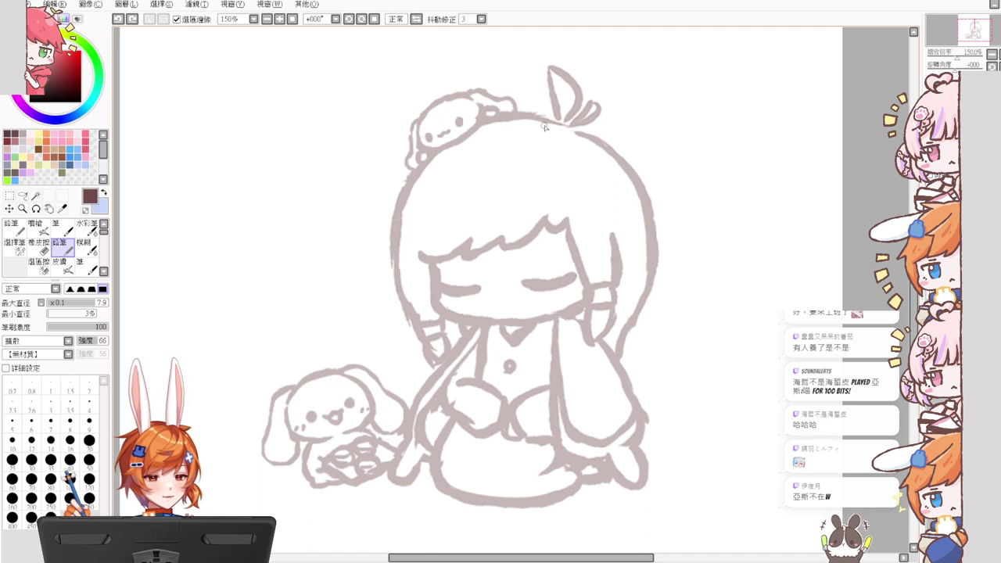
pyautogui.moveTo(577, 134)
pyautogui.mouseDown()
pyautogui.moveTo(629, 200)
pyautogui.moveTo(632, 278)
pyautogui.mouseUp()
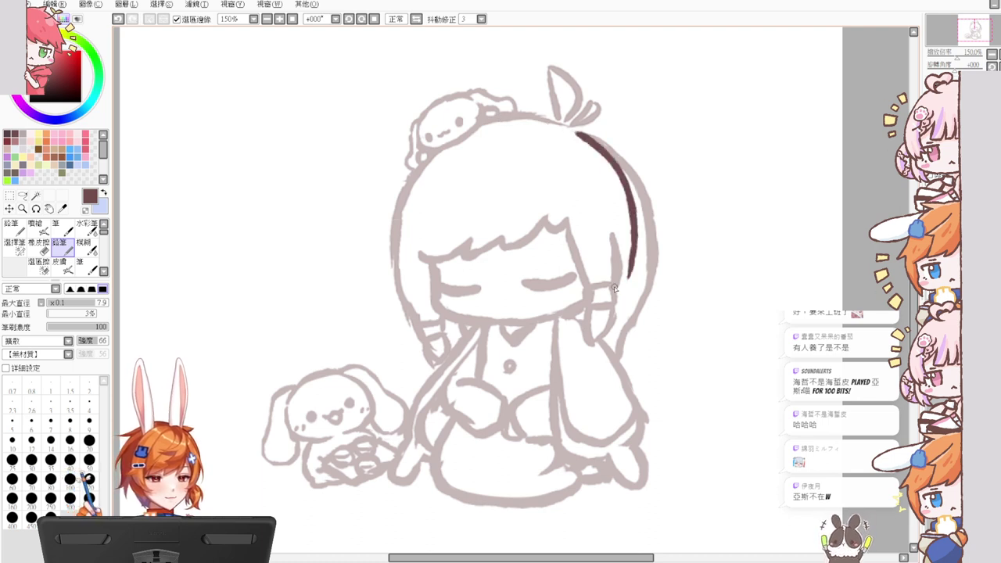
pyautogui.hotkey('ctrl', 'z')
pyautogui.moveTo(576, 130)
pyautogui.mouseDown()
pyautogui.moveTo(610, 149)
pyautogui.moveTo(626, 298)
pyautogui.mouseUp()
pyautogui.hotkey('ctrl', 'z')
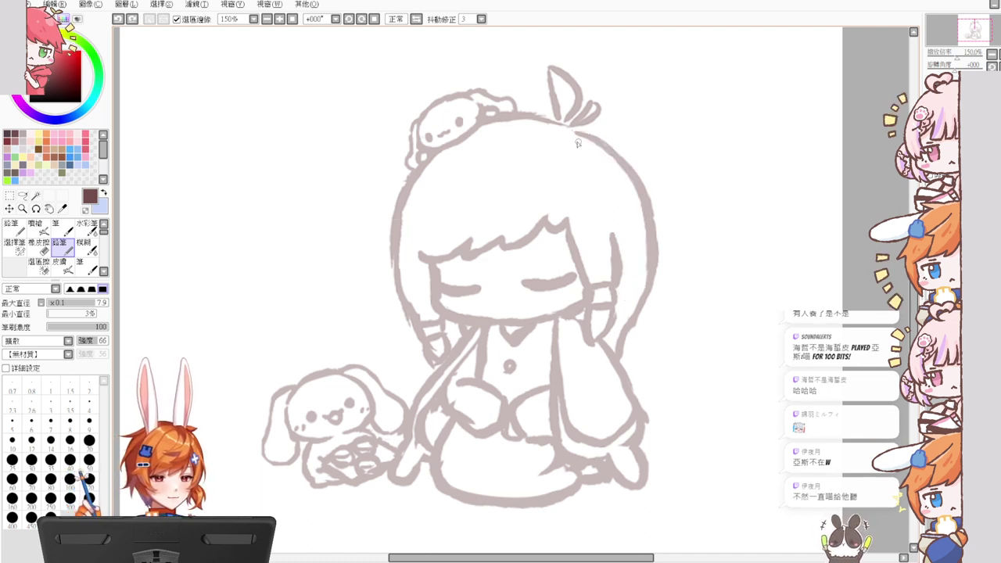
pyautogui.moveTo(575, 133)
pyautogui.mouseDown()
pyautogui.moveTo(647, 223)
pyautogui.moveTo(620, 325)
pyautogui.mouseUp()
pyautogui.hotkey('ctrl', 'z')
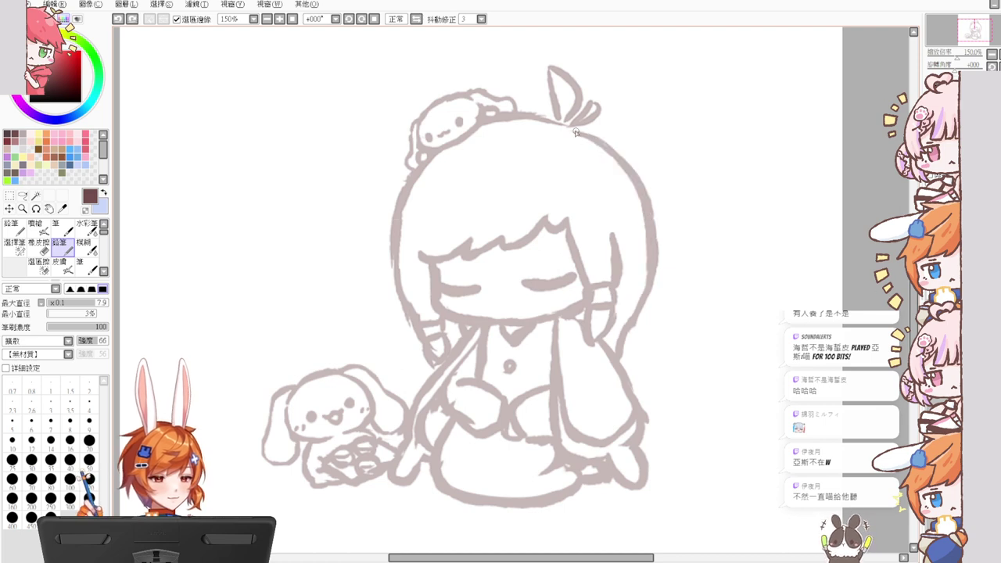
# Step: Ink the long hair's outer contour on the side away from the seated animal, from the hair tuft to the shoulder
pyautogui.moveTo(575, 133)
pyautogui.mouseDown()
pyautogui.moveTo(651, 230)
pyautogui.moveTo(648, 271)
pyautogui.mouseUp()
pyautogui.moveTo(647, 236)
pyautogui.mouseDown()
pyautogui.moveTo(643, 294)
pyautogui.moveTo(629, 319)
pyautogui.moveTo(644, 293)
pyautogui.moveTo(617, 363)
pyautogui.mouseUp()
pyautogui.hotkey('ctrl', 'z')
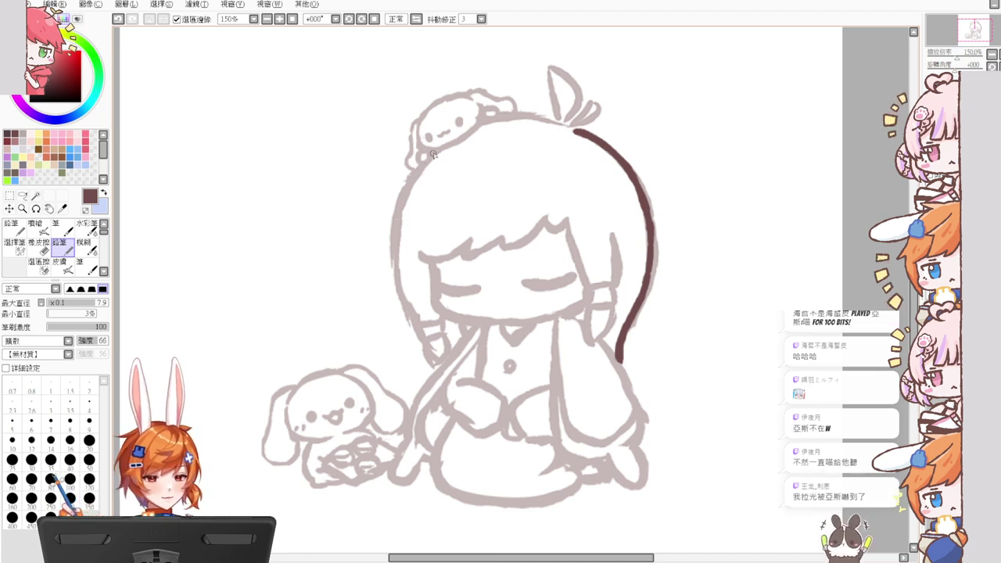
pyautogui.moveTo(433, 154); pyautogui.dragTo(392, 290)
pyautogui.hotkey('ctrl', 'z')
pyautogui.moveTo(438, 151)
pyautogui.mouseDown()
pyautogui.moveTo(422, 178)
pyautogui.moveTo(427, 327)
pyautogui.mouseUp()
pyautogui.hotkey('ctrl', 'z')
pyautogui.moveTo(435, 150)
pyautogui.mouseDown()
pyautogui.moveTo(410, 207)
pyautogui.moveTo(427, 325)
pyautogui.mouseUp()
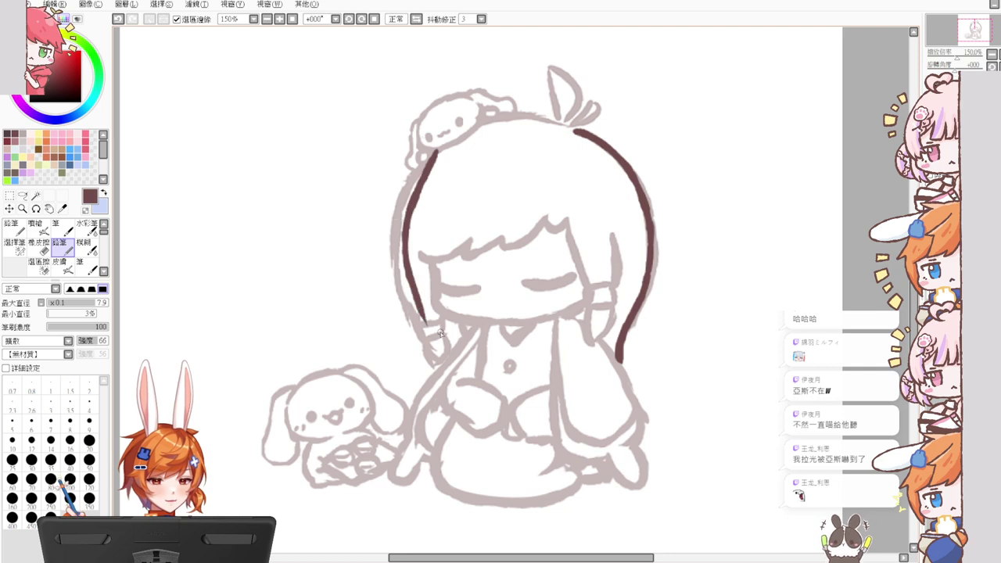
pyautogui.hotkey('ctrl', 'z')
pyautogui.moveTo(439, 152)
pyautogui.mouseDown()
pyautogui.moveTo(417, 185)
pyautogui.moveTo(421, 299)
pyautogui.mouseUp()
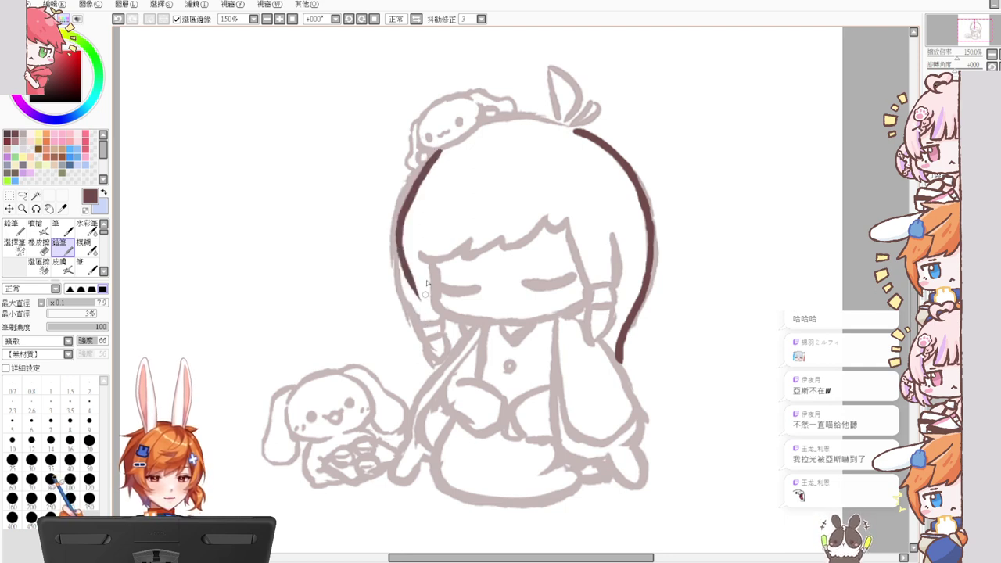
pyautogui.hotkey('ctrl', 'z')
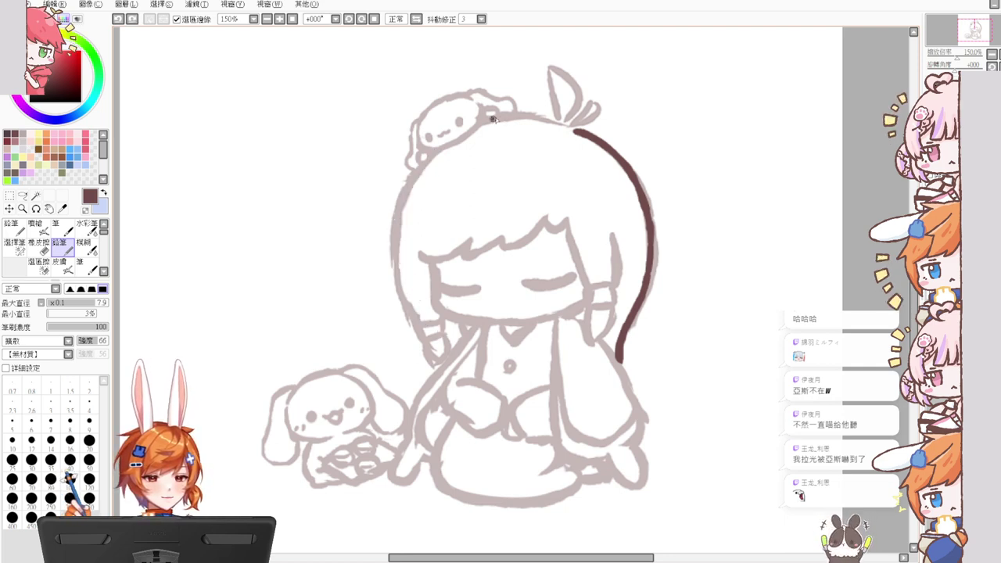
# Step: Ink the crown between the small creature and the hair tuft, plus the hair's outer contour below the creature
pyautogui.moveTo(494, 119); pyautogui.dragTo(567, 125)
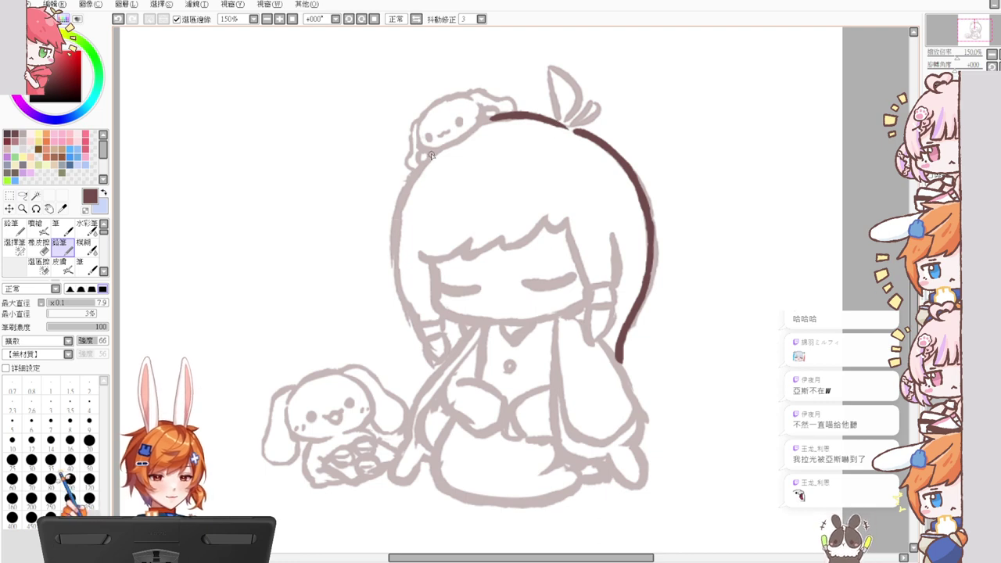
pyautogui.moveTo(431, 155); pyautogui.dragTo(415, 316)
pyautogui.moveTo(397, 259); pyautogui.dragTo(420, 319)
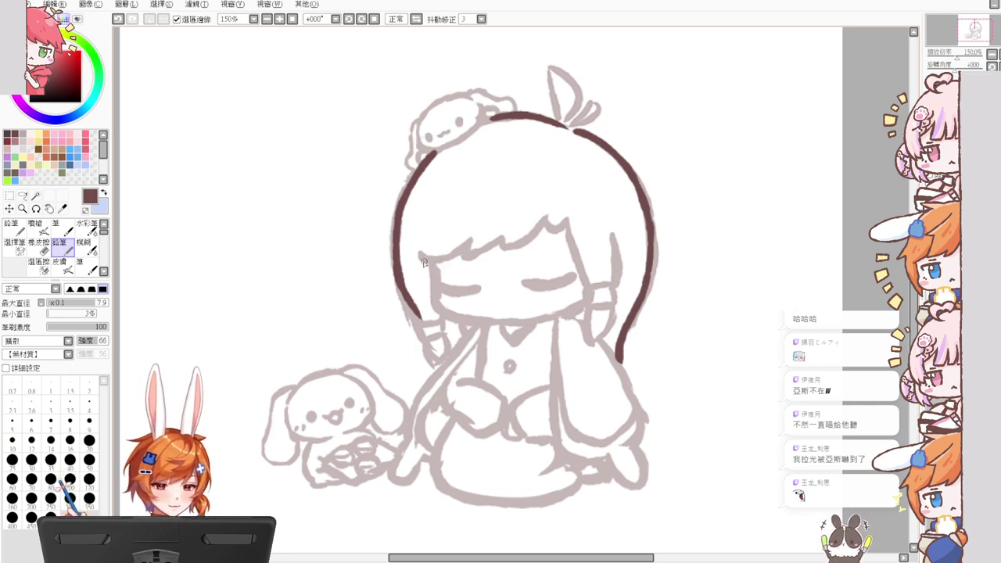
# Step: Ink the jagged fringe across the forehead and the strand edge running from it toward the far hair tie
pyautogui.moveTo(423, 263)
pyautogui.mouseDown()
pyautogui.moveTo(473, 242)
pyautogui.moveTo(483, 255)
pyautogui.moveTo(508, 239)
pyautogui.moveTo(477, 260)
pyautogui.moveTo(554, 220)
pyautogui.moveTo(591, 283)
pyautogui.mouseUp()
pyautogui.hotkey('ctrl', 'z')
pyautogui.hotkey('ctrl', 'z')
pyautogui.hotkey('ctrl', 'z')
pyautogui.hotkey('ctrl', 'z')
pyautogui.hotkey('ctrl', 'z')
pyautogui.hotkey('ctrl', 'z')
pyautogui.moveTo(563, 229); pyautogui.dragTo(602, 292)
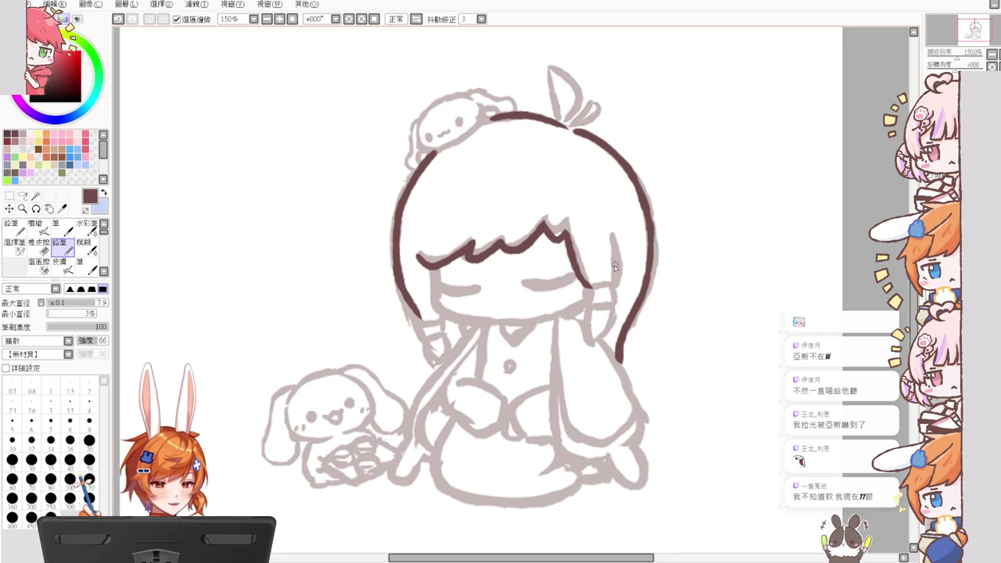
# Step: Ink the outer edge of the far side lock, its hair tie and the rounded hair tip below it
pyautogui.moveTo(610, 242)
pyautogui.mouseDown()
pyautogui.moveTo(586, 306)
pyautogui.moveTo(602, 306)
pyautogui.mouseUp()
pyautogui.scroll(1, 606, 320)
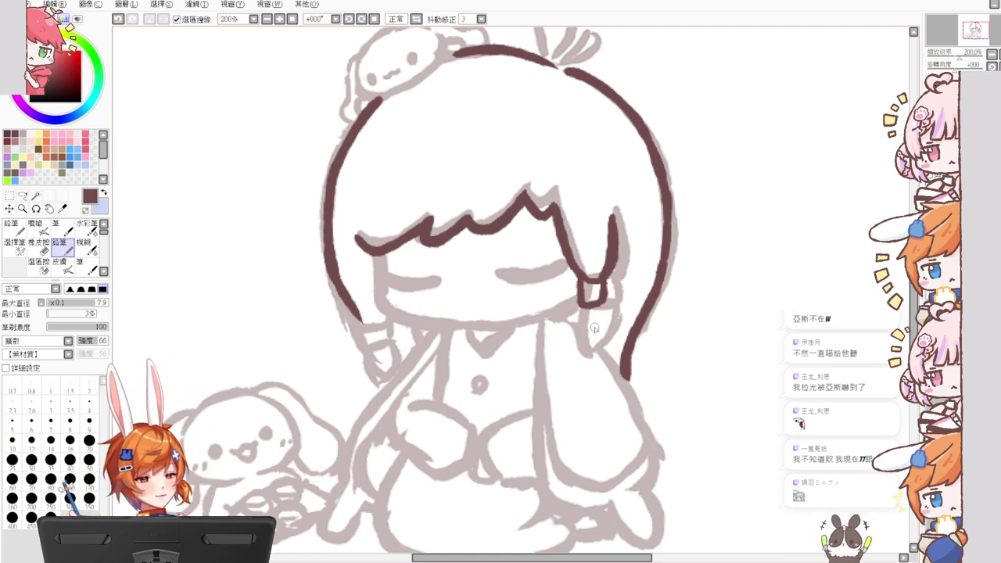
pyautogui.moveTo(582, 306); pyautogui.dragTo(579, 341)
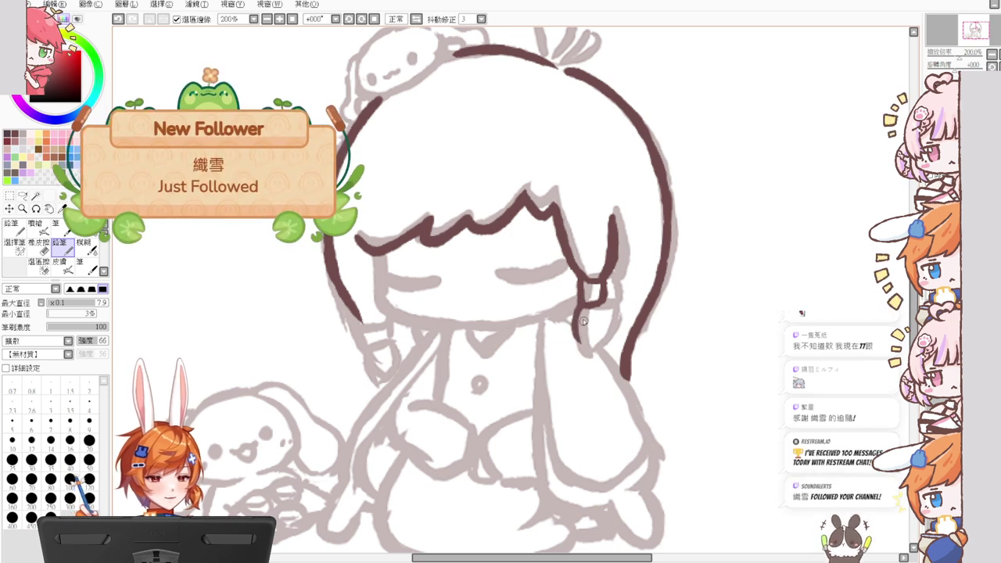
pyautogui.hotkey('ctrl', 'z')
pyautogui.moveTo(582, 306); pyautogui.dragTo(582, 344)
pyautogui.hotkey('ctrl', 'z')
pyautogui.moveTo(581, 305); pyautogui.dragTo(585, 348)
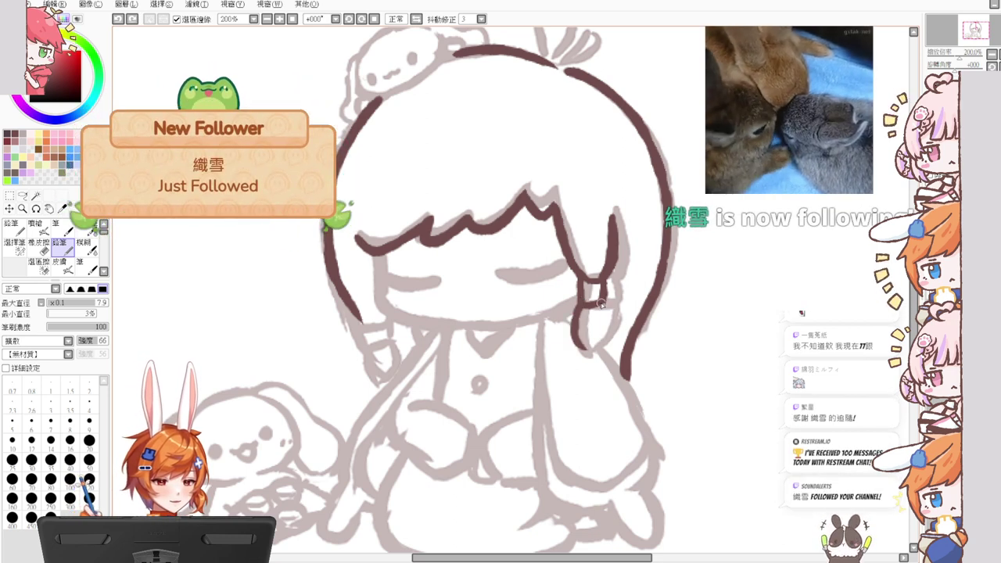
pyautogui.moveTo(601, 303); pyautogui.dragTo(592, 345)
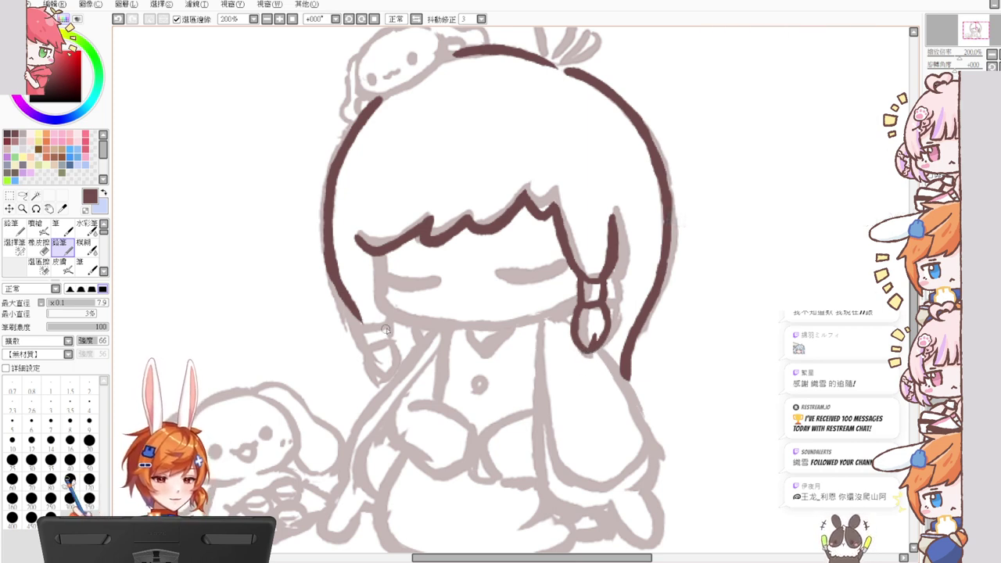
# Step: Ink the short vertical face edge beneath the fringe on the side nearest the seated animal
pyautogui.moveTo(376, 252); pyautogui.dragTo(381, 295)
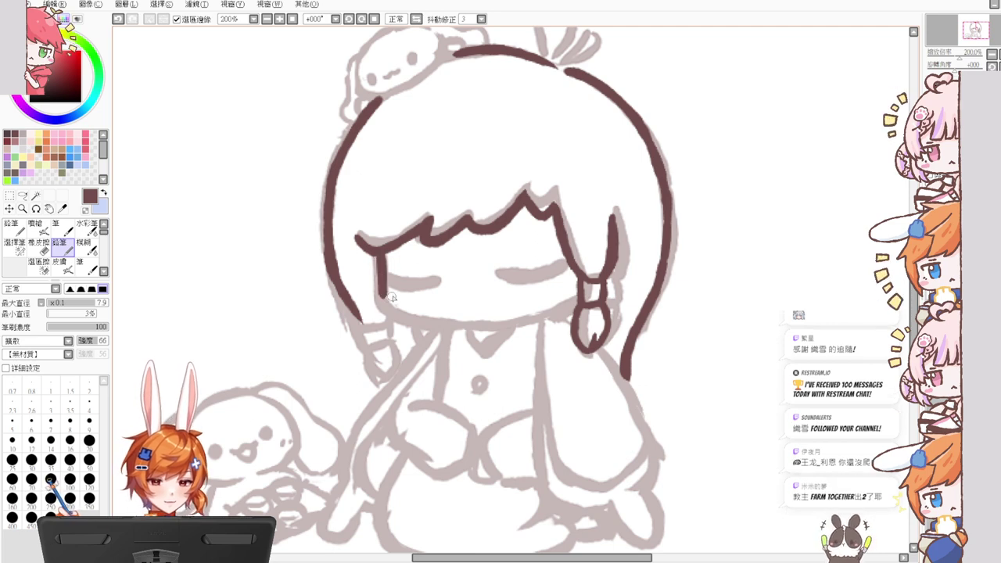
pyautogui.hotkey('ctrl', 'z')
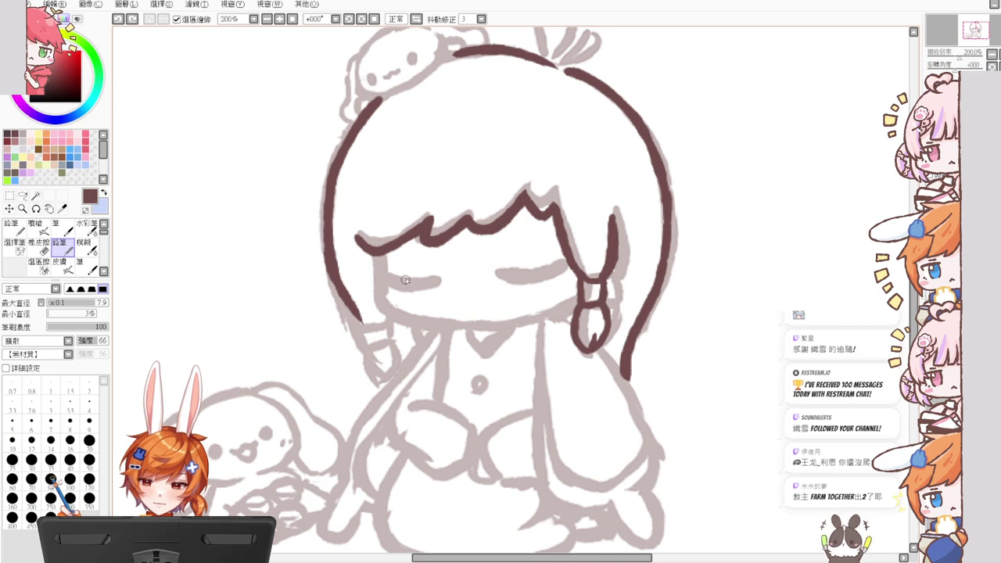
pyautogui.moveTo(379, 254); pyautogui.dragTo(381, 295)
pyautogui.hotkey('ctrl', 'z')
pyautogui.moveTo(379, 254); pyautogui.dragTo(387, 307)
pyautogui.hotkey('ctrl', 'z')
pyautogui.hotkey('ctrl', 'z')
pyautogui.moveTo(379, 254)
pyautogui.mouseDown()
pyautogui.moveTo(396, 318)
pyautogui.moveTo(383, 316)
pyautogui.moveTo(402, 327)
pyautogui.mouseUp()
pyautogui.hotkey('ctrl', 'z')
pyautogui.hotkey('ctrl', 'z')
pyautogui.hotkey('ctrl', 'z')
pyautogui.moveTo(377, 288); pyautogui.dragTo(408, 326)
pyautogui.hotkey('ctrl', 'z')
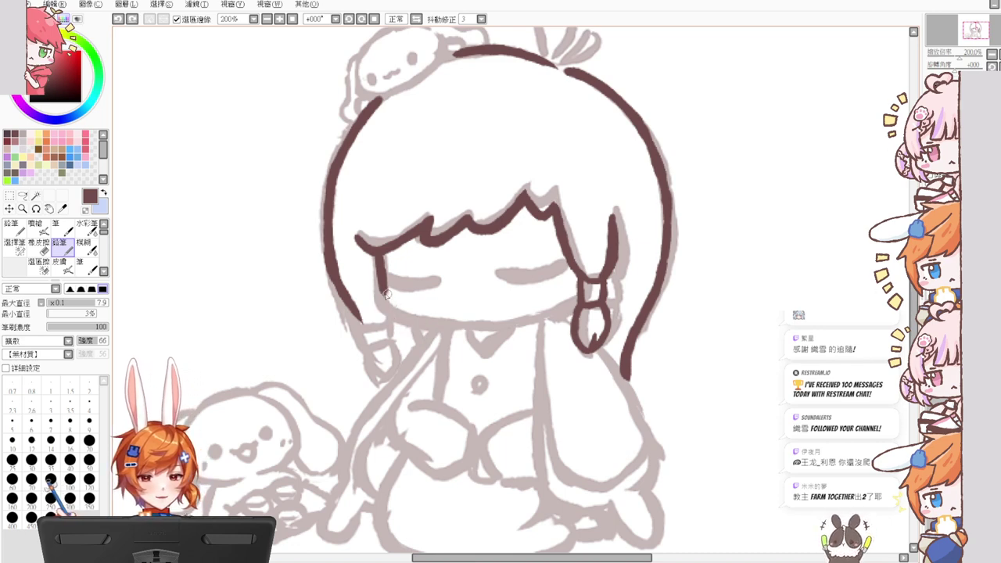
pyautogui.moveTo(384, 293)
pyautogui.mouseDown()
pyautogui.moveTo(390, 319)
pyautogui.moveTo(474, 336)
pyautogui.mouseUp()
pyautogui.hotkey('ctrl', 'z')
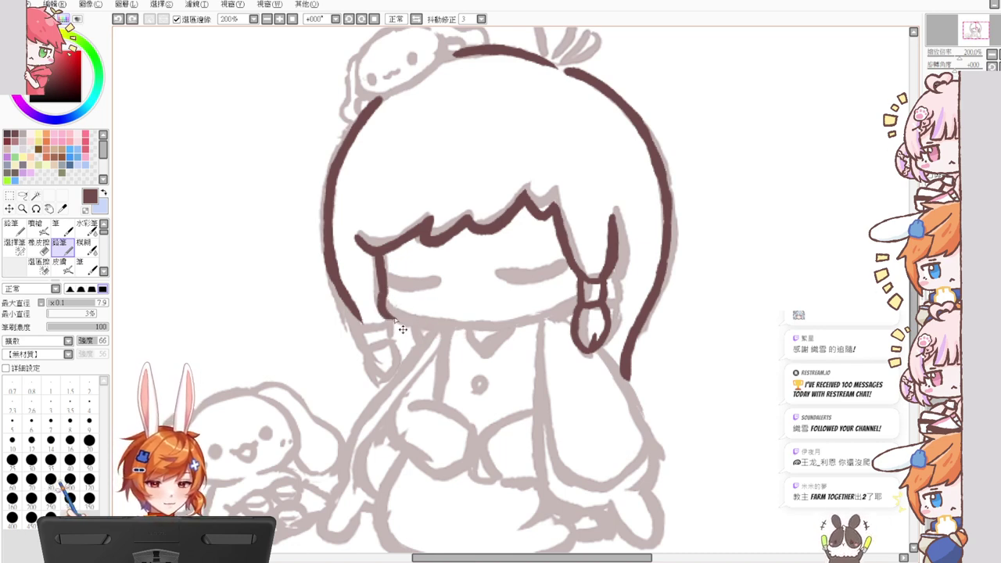
pyautogui.moveTo(386, 314)
pyautogui.mouseDown()
pyautogui.moveTo(457, 334)
pyautogui.moveTo(500, 331)
pyautogui.mouseUp()
pyautogui.hotkey('ctrl', 'z')
pyautogui.hotkey('ctrl', 'z')
pyautogui.moveTo(380, 289); pyautogui.dragTo(423, 324)
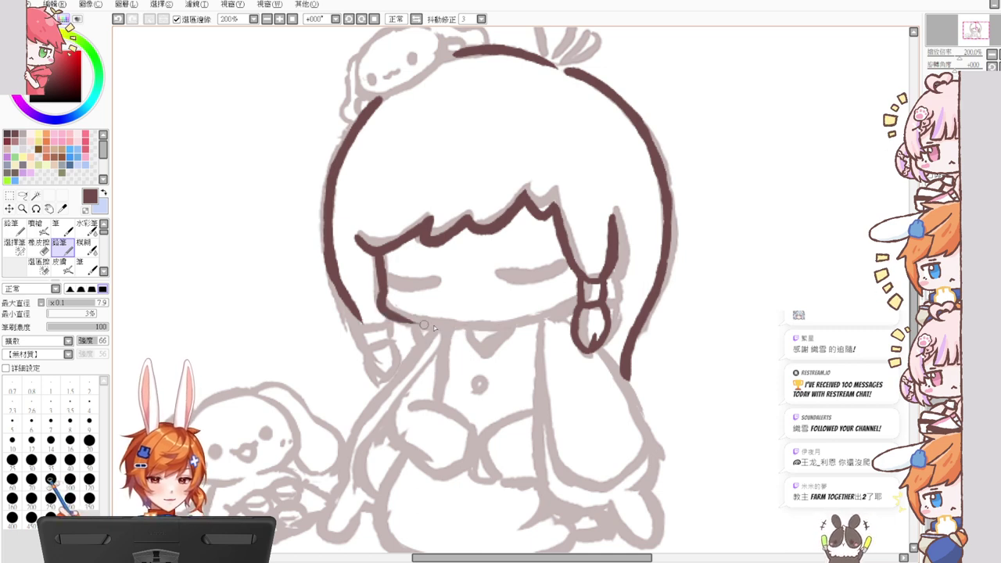
pyautogui.hotkey('ctrl', 'z')
pyautogui.hotkey('ctrl', 'z')
pyautogui.moveTo(380, 286)
pyautogui.mouseDown()
pyautogui.moveTo(470, 315)
pyautogui.moveTo(422, 319)
pyautogui.moveTo(522, 318)
pyautogui.mouseUp()
pyautogui.hotkey('ctrl', 'z')
pyautogui.moveTo(408, 326)
pyautogui.mouseDown()
pyautogui.moveTo(530, 320)
pyautogui.moveTo(577, 300)
pyautogui.moveTo(533, 315)
pyautogui.mouseUp()
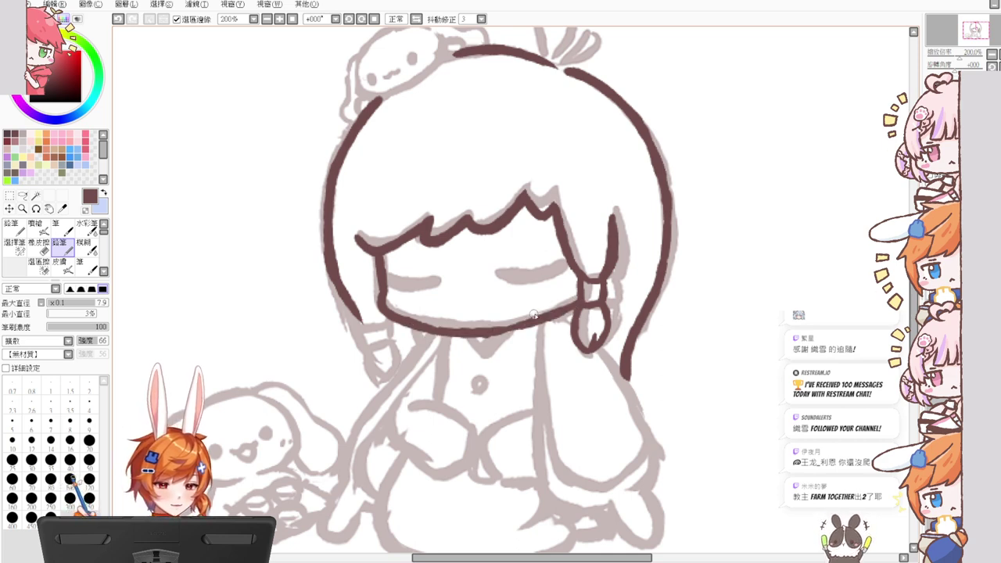
pyautogui.hotkey('ctrl', 'z')
pyautogui.hotkey('ctrl', 'z')
pyautogui.hotkey('ctrl', 'z')
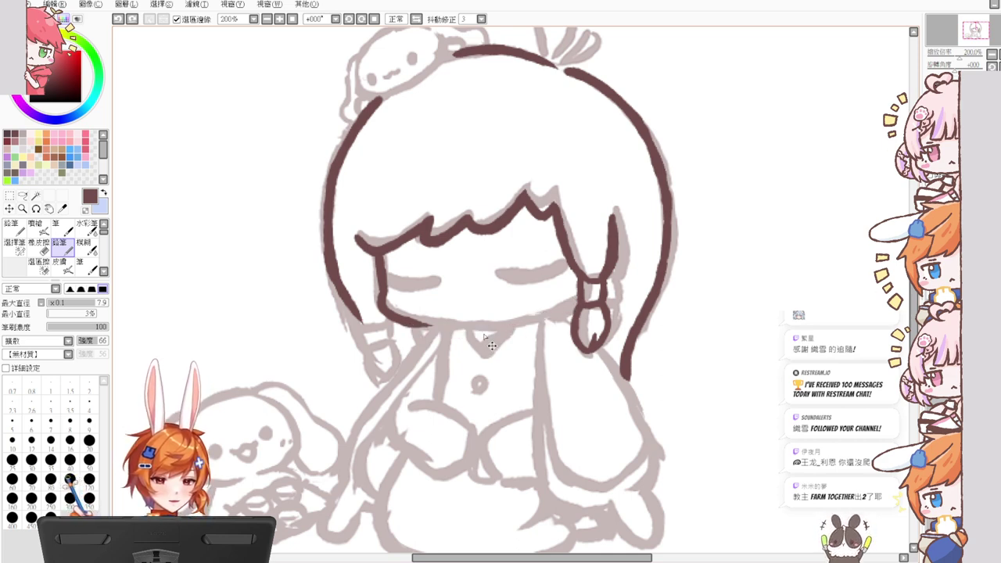
pyautogui.moveTo(381, 286); pyautogui.dragTo(415, 318)
pyautogui.hotkey('ctrl', 'z')
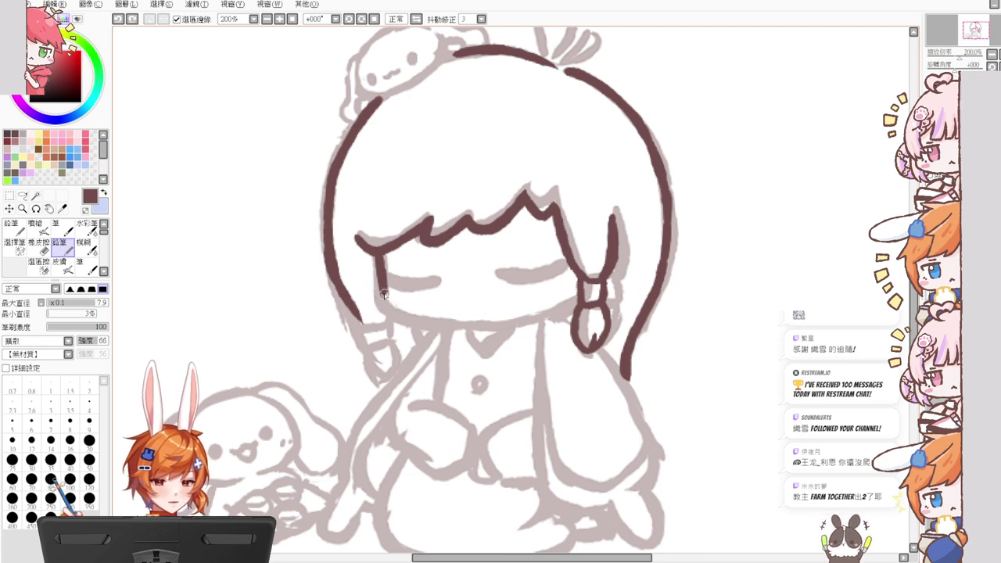
# Step: Ink the cheek and jawline in one smooth curve from the near face edge to the far hair tie
pyautogui.moveTo(382, 286)
pyautogui.mouseDown()
pyautogui.moveTo(455, 322)
pyautogui.moveTo(525, 322)
pyautogui.mouseUp()
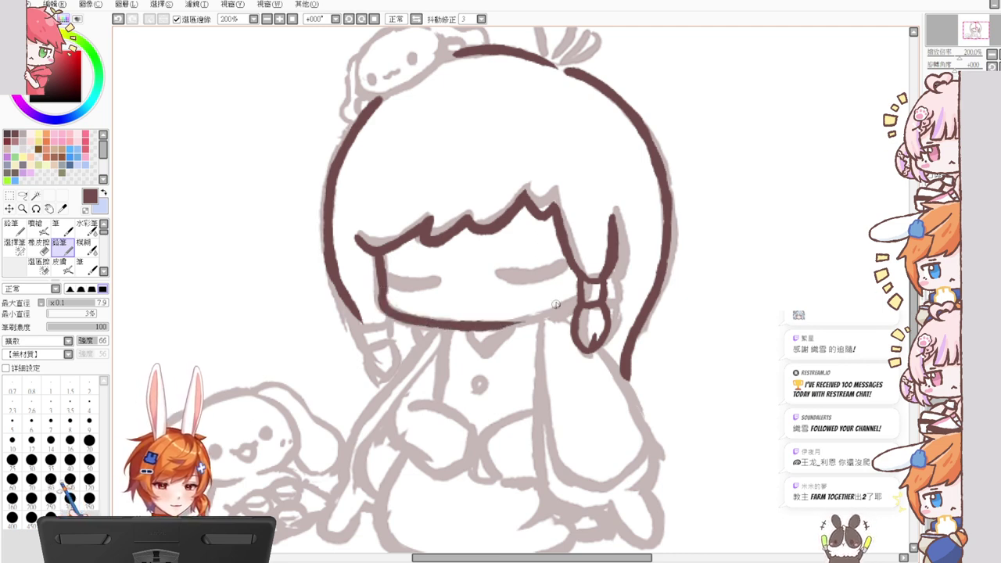
pyautogui.moveTo(579, 302); pyautogui.dragTo(477, 326)
pyautogui.hotkey('ctrl', 'z')
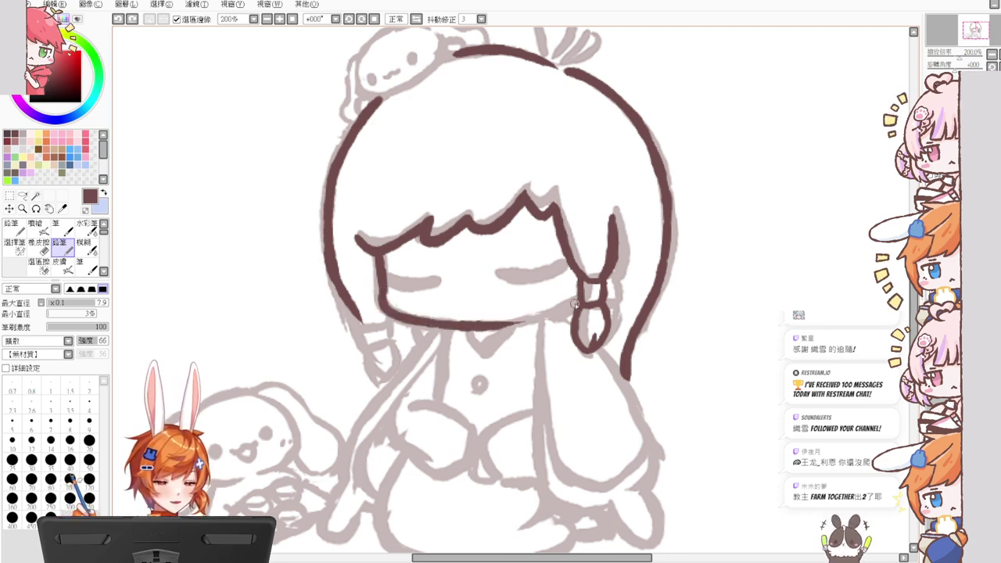
pyautogui.moveTo(578, 303); pyautogui.dragTo(475, 321)
pyautogui.hotkey('ctrl', 'z')
pyautogui.moveTo(579, 303); pyautogui.dragTo(505, 322)
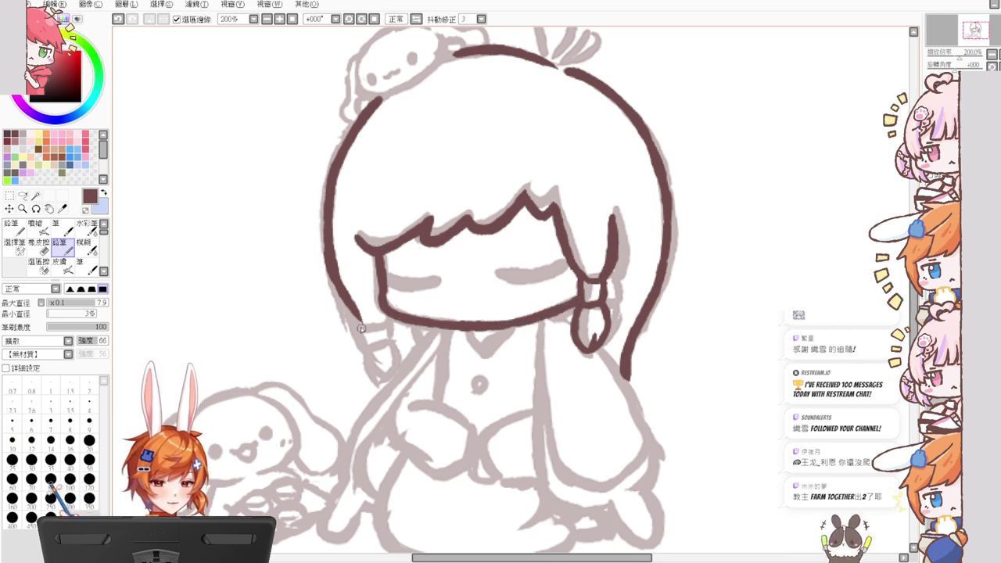
# Step: Ink the hair tie and rounded hair tip on the side lock nearest the seated animal
pyautogui.moveTo(360, 322)
pyautogui.mouseDown()
pyautogui.moveTo(390, 339)
pyautogui.moveTo(400, 320)
pyautogui.moveTo(388, 319)
pyautogui.moveTo(390, 343)
pyautogui.moveTo(362, 324)
pyautogui.moveTo(388, 317)
pyautogui.mouseUp()
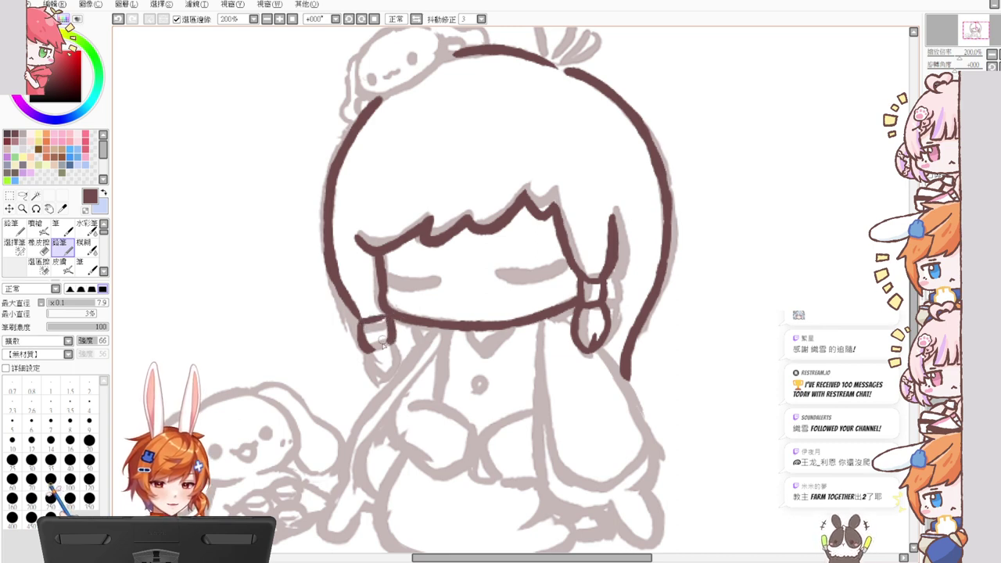
pyautogui.moveTo(369, 349)
pyautogui.mouseDown()
pyautogui.moveTo(393, 341)
pyautogui.moveTo(385, 378)
pyautogui.mouseUp()
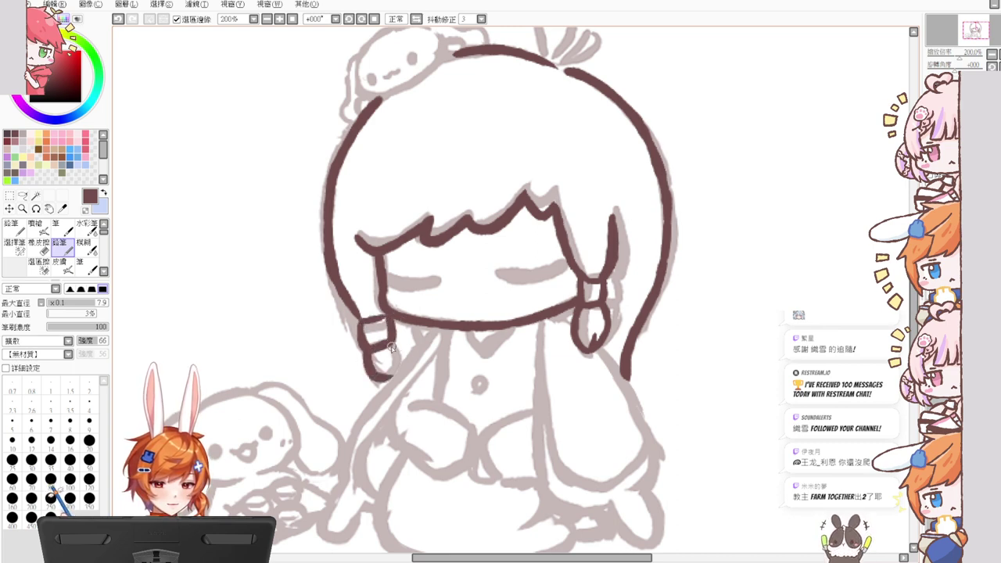
pyautogui.hotkey('ctrl', 'z')
pyautogui.moveTo(394, 343)
pyautogui.mouseDown()
pyautogui.moveTo(386, 369)
pyautogui.moveTo(365, 352)
pyautogui.moveTo(389, 376)
pyautogui.mouseUp()
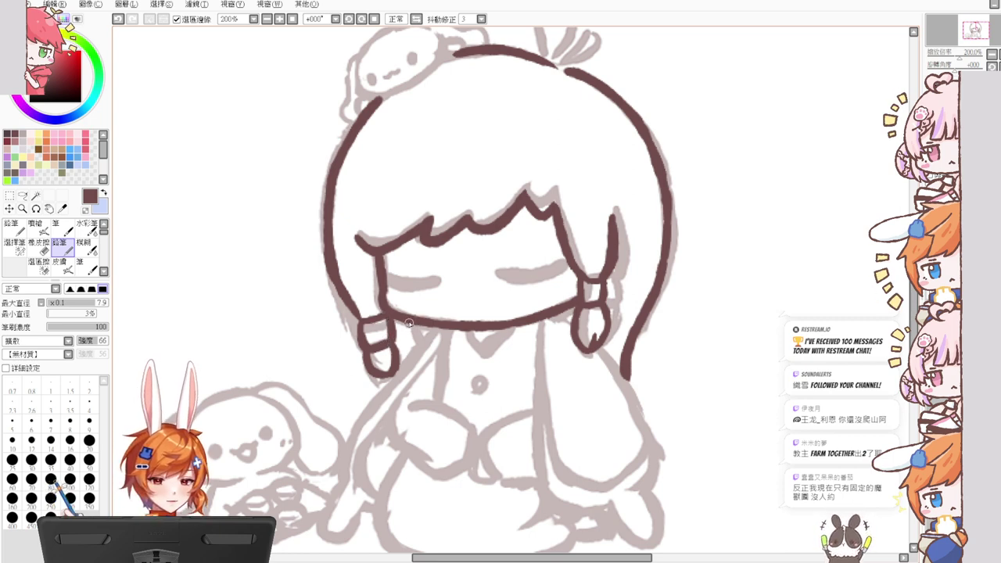
# Step: Ink the short shoulder line beside the near side lock and the V-shaped collar under the chin
pyautogui.moveTo(408, 322); pyautogui.dragTo(418, 343)
pyautogui.hotkey('ctrl', 'z')
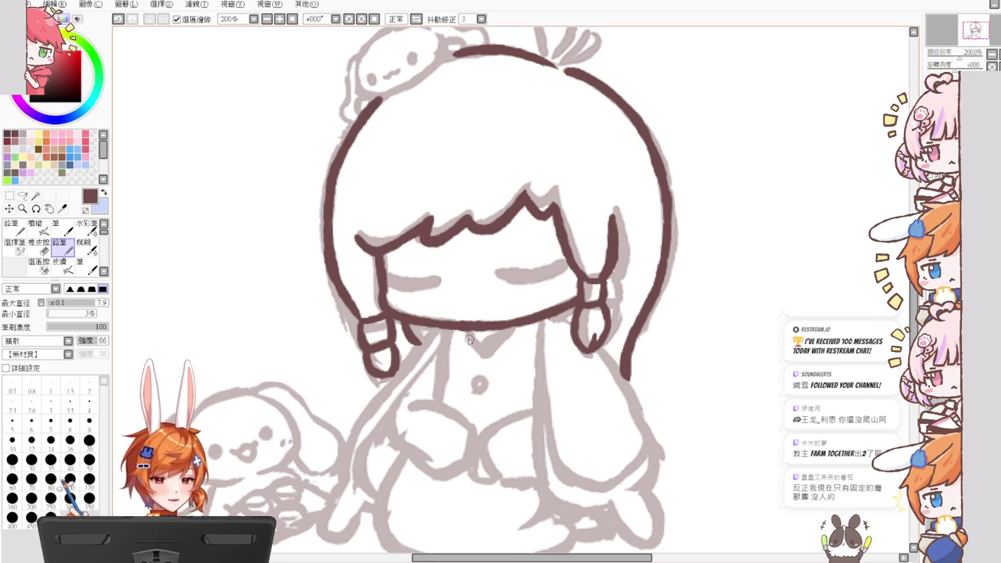
pyautogui.moveTo(463, 327)
pyautogui.mouseDown()
pyautogui.moveTo(494, 354)
pyautogui.moveTo(461, 326)
pyautogui.moveTo(487, 356)
pyautogui.moveTo(516, 327)
pyautogui.moveTo(482, 353)
pyautogui.mouseUp()
pyautogui.hotkey('ctrl', 'z')
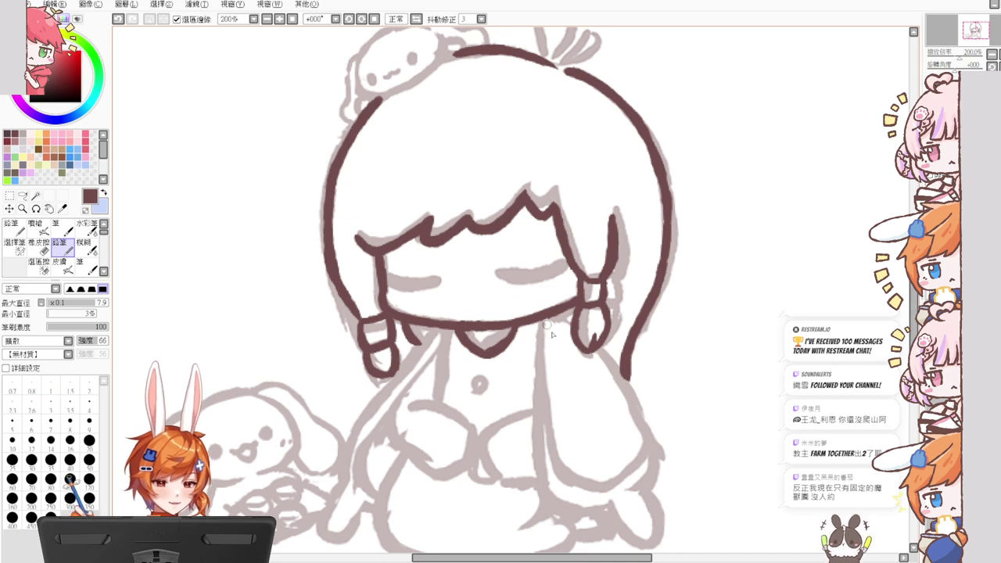
# Step: Ink the coat's far front edge curving into the hem, plus the shoulder and outer sleeve line below the long hair
pyautogui.moveTo(537, 322); pyautogui.dragTo(539, 463)
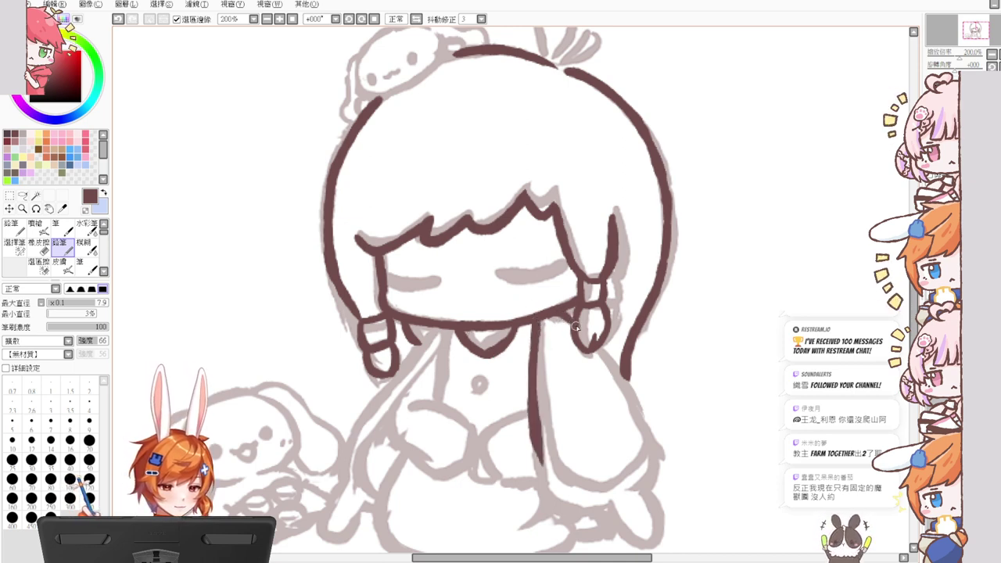
pyautogui.moveTo(592, 344)
pyautogui.mouseDown()
pyautogui.moveTo(634, 395)
pyautogui.moveTo(668, 349)
pyautogui.mouseUp()
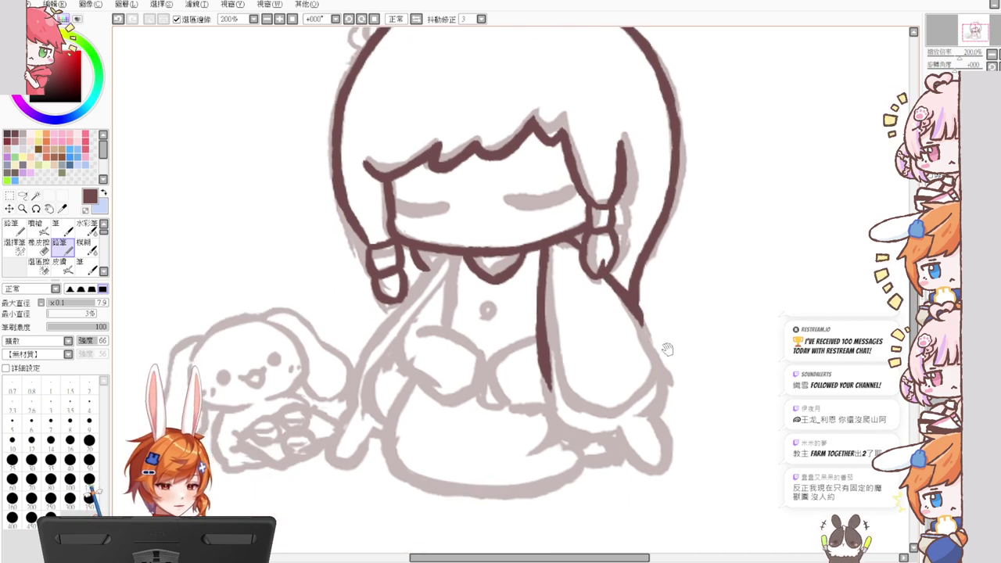
pyautogui.moveTo(543, 356); pyautogui.dragTo(562, 429)
pyautogui.hotkey('ctrl', 'z')
pyautogui.moveTo(543, 365)
pyautogui.mouseDown()
pyautogui.moveTo(566, 430)
pyautogui.moveTo(624, 444)
pyautogui.mouseUp()
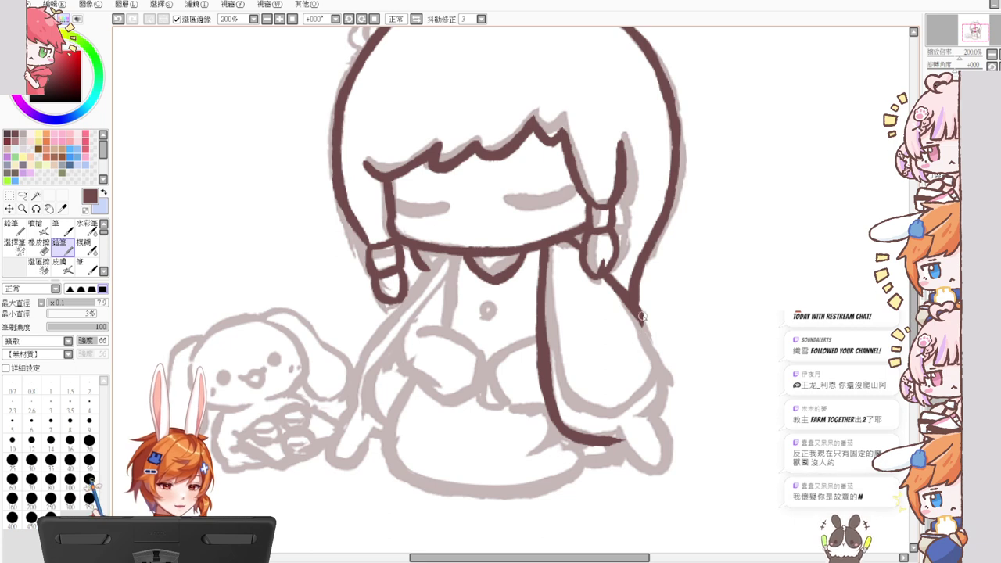
pyautogui.hotkey('ctrl', 'z')
pyautogui.hotkey('ctrl', 'z')
pyautogui.moveTo(632, 301)
pyautogui.mouseDown()
pyautogui.moveTo(671, 392)
pyautogui.moveTo(652, 347)
pyautogui.moveTo(668, 386)
pyautogui.mouseUp()
pyautogui.moveTo(552, 406); pyautogui.dragTo(616, 446)
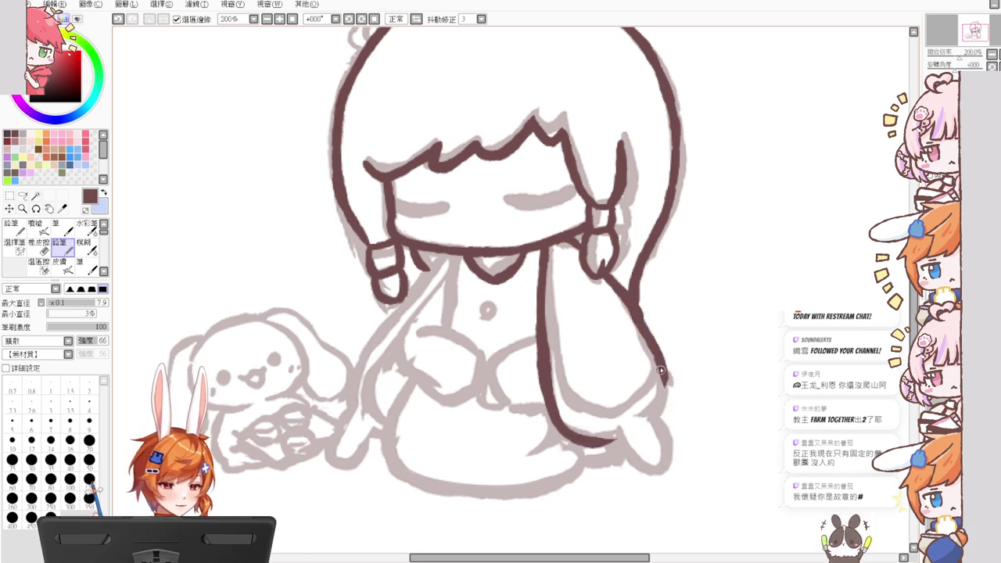
# Step: Ink the right sleeve's lower outer edge and the small rounded hand below it, following the sketch
pyautogui.moveTo(659, 360)
pyautogui.mouseDown()
pyautogui.moveTo(647, 419)
pyautogui.moveTo(584, 442)
pyautogui.moveTo(669, 457)
pyautogui.mouseUp()
pyautogui.moveTo(653, 415)
pyautogui.mouseDown()
pyautogui.moveTo(665, 427)
pyautogui.moveTo(667, 456)
pyautogui.mouseUp()
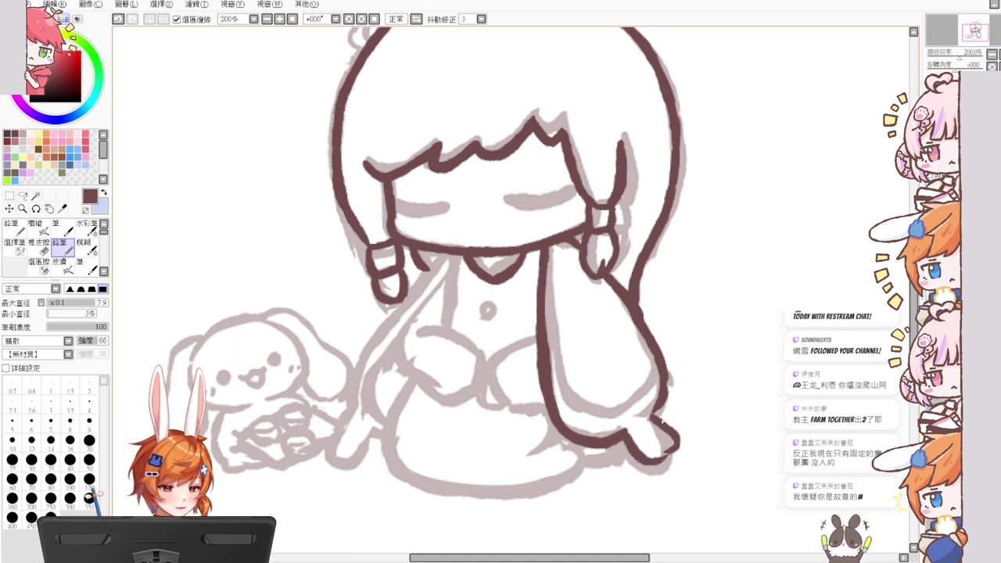
pyautogui.hotkey('ctrl', 'z')
pyautogui.moveTo(650, 415); pyautogui.dragTo(667, 455)
pyautogui.hotkey('ctrl', 'z')
pyautogui.moveTo(650, 416); pyautogui.dragTo(669, 387)
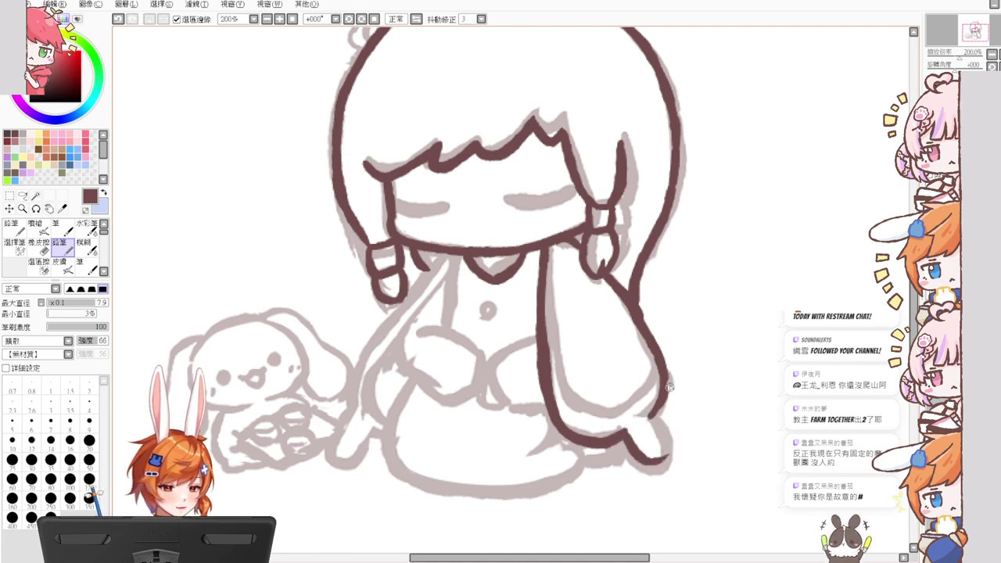
pyautogui.moveTo(652, 420); pyautogui.dragTo(668, 455)
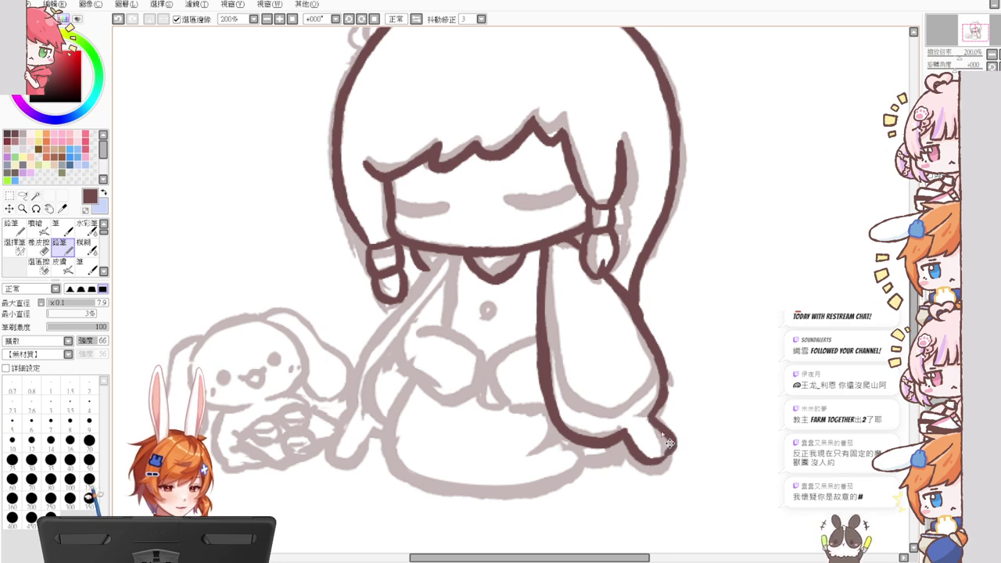
pyautogui.hotkey('ctrl', 'z')
pyautogui.moveTo(651, 419); pyautogui.dragTo(666, 458)
pyautogui.hotkey('ctrl', 'z')
pyautogui.moveTo(651, 421); pyautogui.dragTo(663, 449)
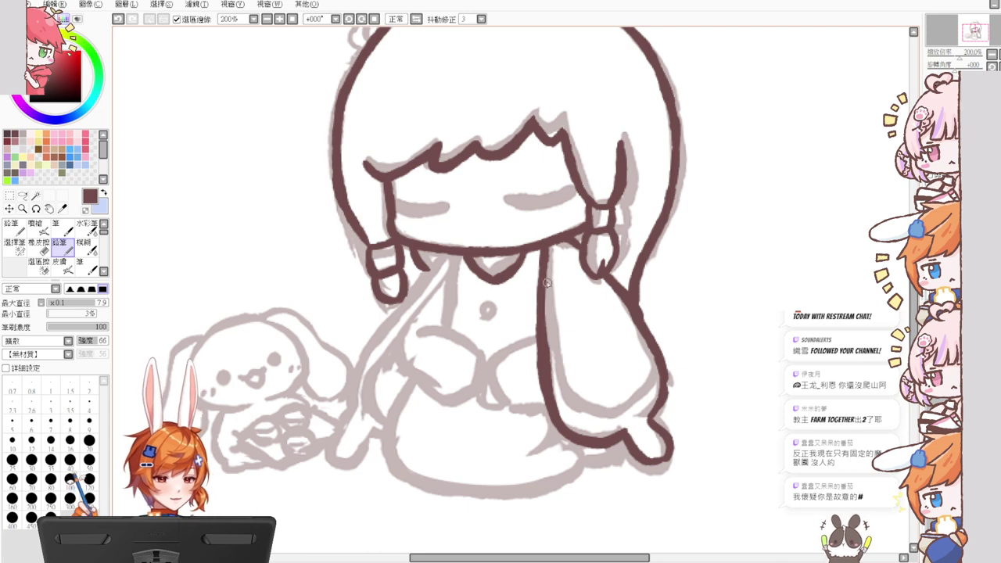
# Step: Ink the curved inner opening line of the right sleeve, running across to its outer edge
pyautogui.moveTo(543, 283)
pyautogui.mouseDown()
pyautogui.moveTo(565, 378)
pyautogui.moveTo(604, 388)
pyautogui.mouseUp()
pyautogui.hotkey('ctrl', 'z')
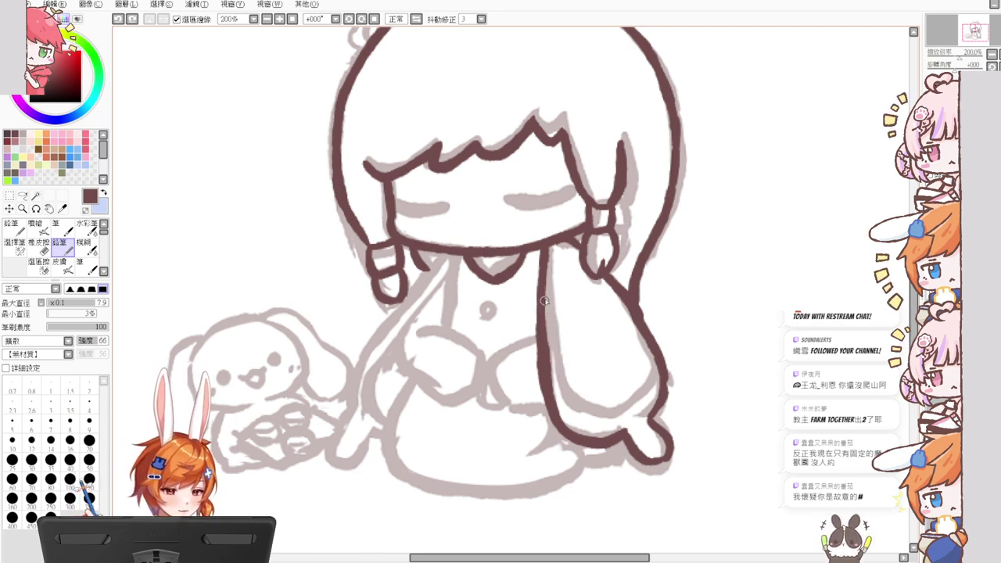
pyautogui.moveTo(545, 276); pyautogui.dragTo(591, 414)
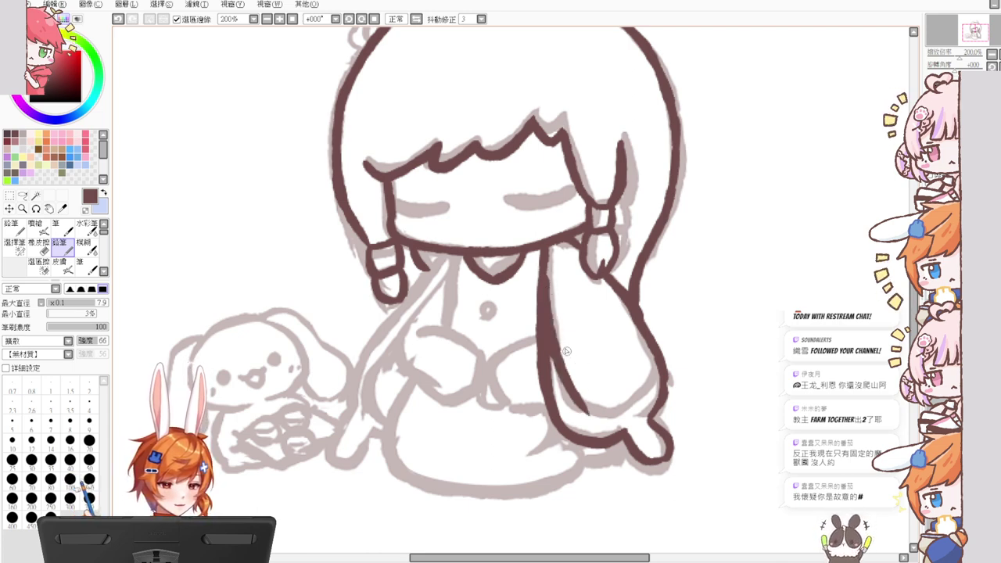
pyautogui.hotkey('ctrl', 'z')
pyautogui.moveTo(543, 317)
pyautogui.mouseDown()
pyautogui.moveTo(585, 405)
pyautogui.moveTo(629, 413)
pyautogui.mouseUp()
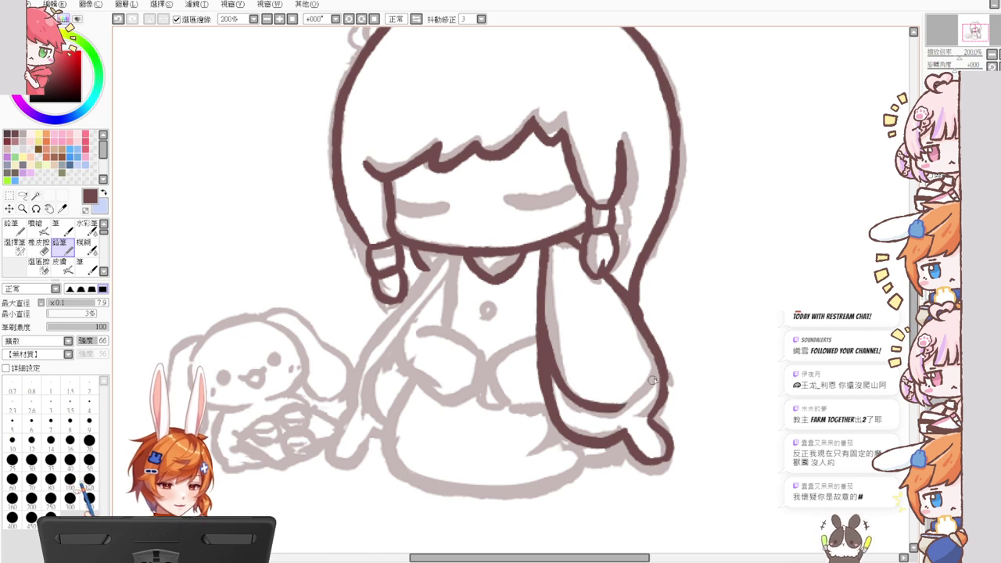
pyautogui.hotkey('ctrl', 'z')
pyautogui.moveTo(557, 380); pyautogui.dragTo(632, 416)
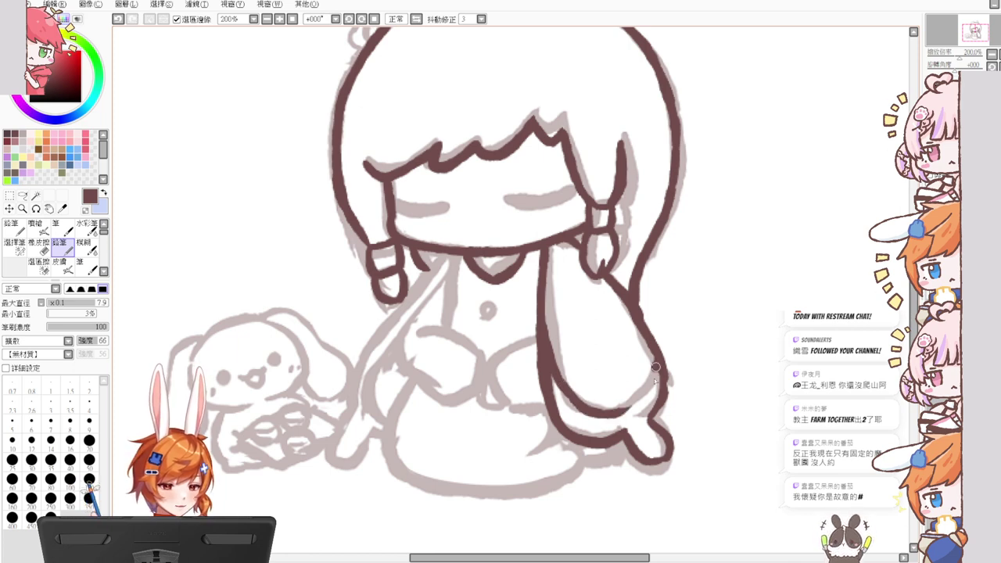
pyautogui.moveTo(655, 367); pyautogui.dragTo(617, 410)
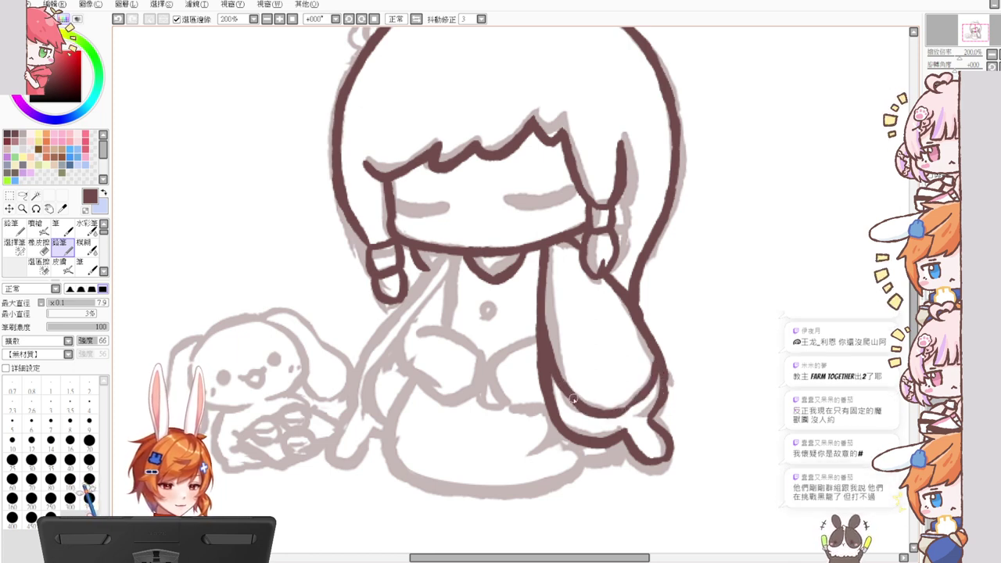
# Step: Ink the left sleeve's two long edges from the neckline down to the cuff
pyautogui.moveTo(461, 252); pyautogui.dragTo(410, 309)
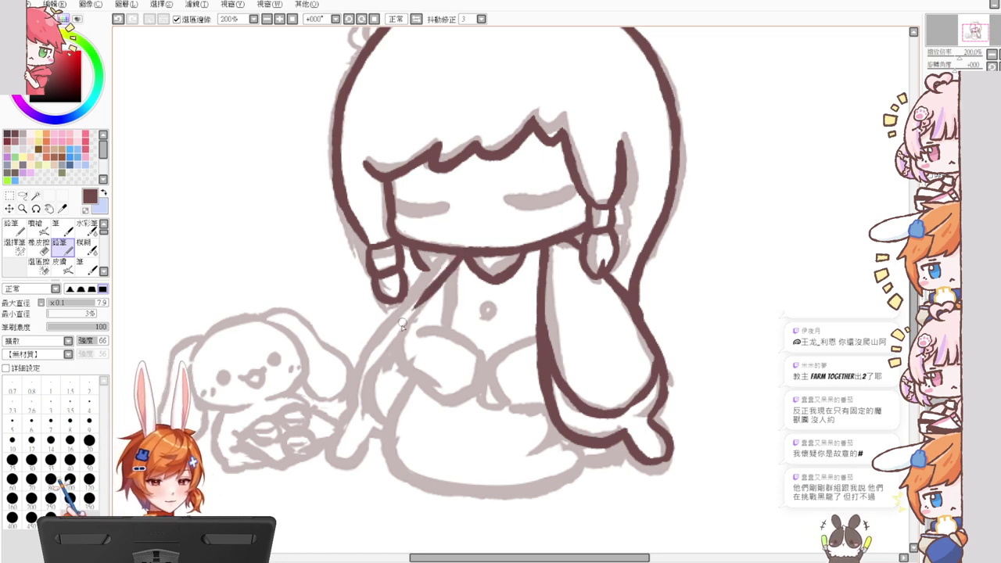
pyautogui.moveTo(444, 256); pyautogui.dragTo(379, 344)
pyautogui.hotkey('ctrl', 'z')
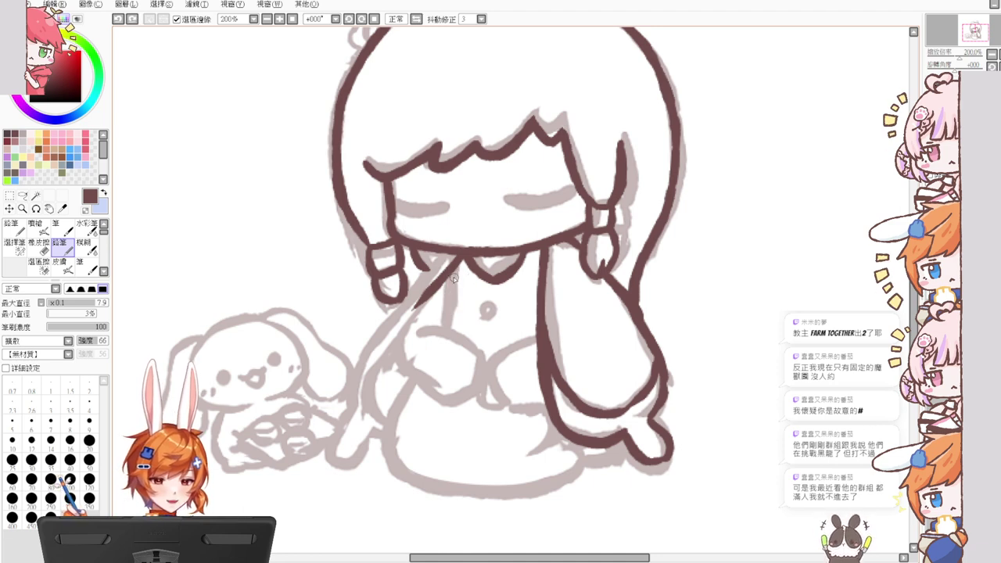
pyautogui.hotkey('ctrl', 'z')
pyautogui.moveTo(463, 254); pyautogui.dragTo(379, 372)
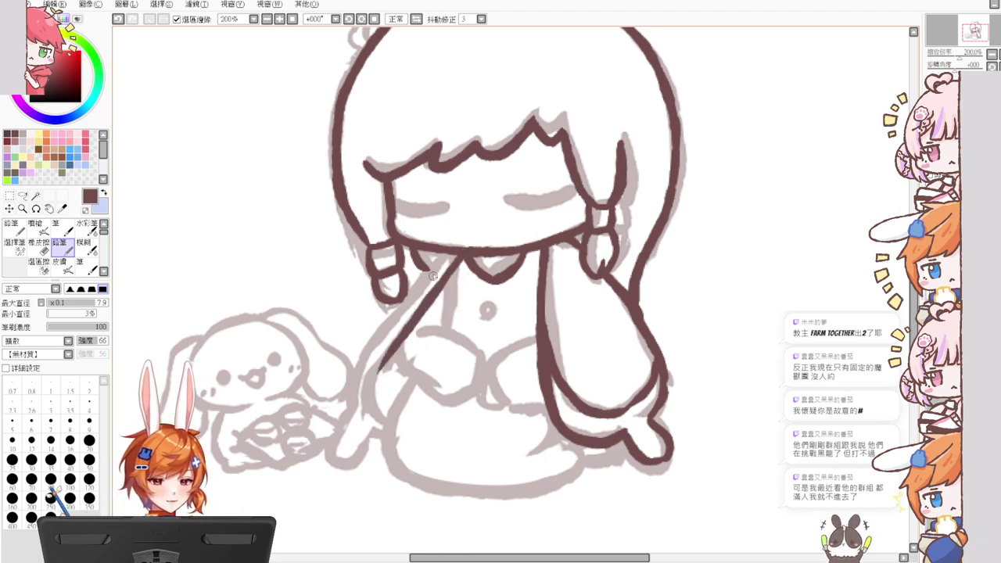
pyautogui.moveTo(446, 252); pyautogui.dragTo(356, 367)
pyautogui.hotkey('ctrl', 'z')
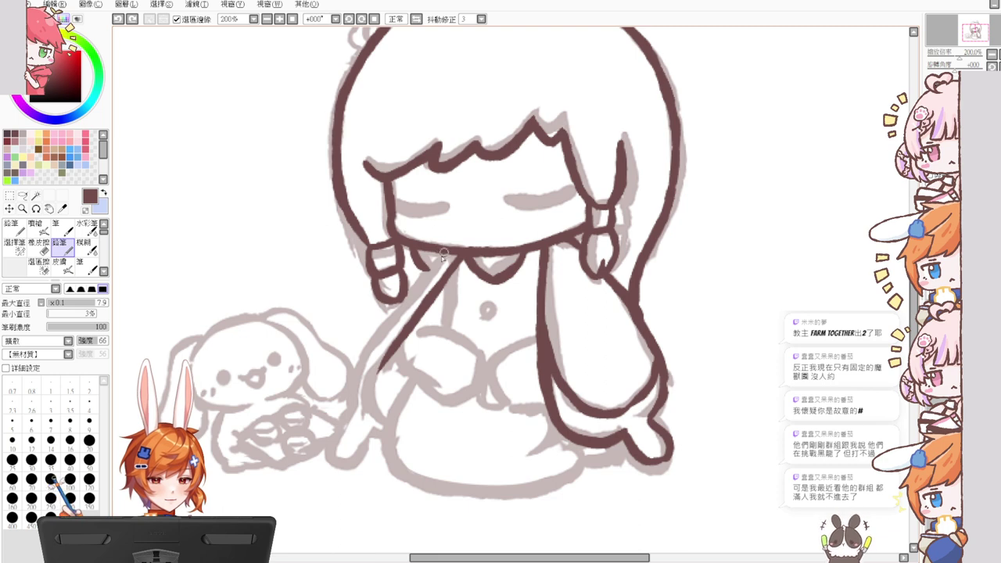
pyautogui.moveTo(443, 252); pyautogui.dragTo(352, 356)
pyautogui.hotkey('ctrl', 'z')
pyautogui.moveTo(450, 249); pyautogui.dragTo(353, 407)
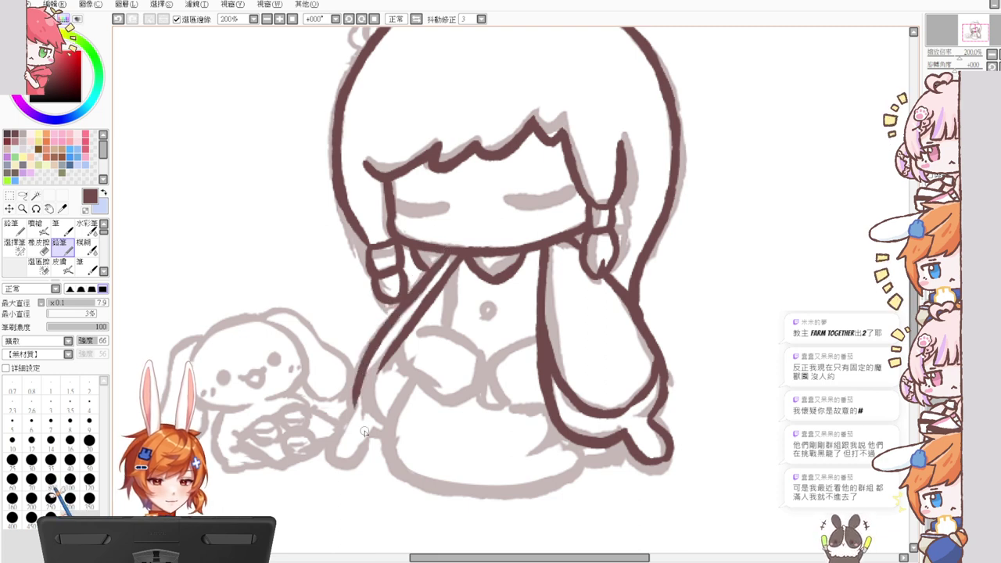
pyautogui.moveTo(389, 355); pyautogui.dragTo(370, 422)
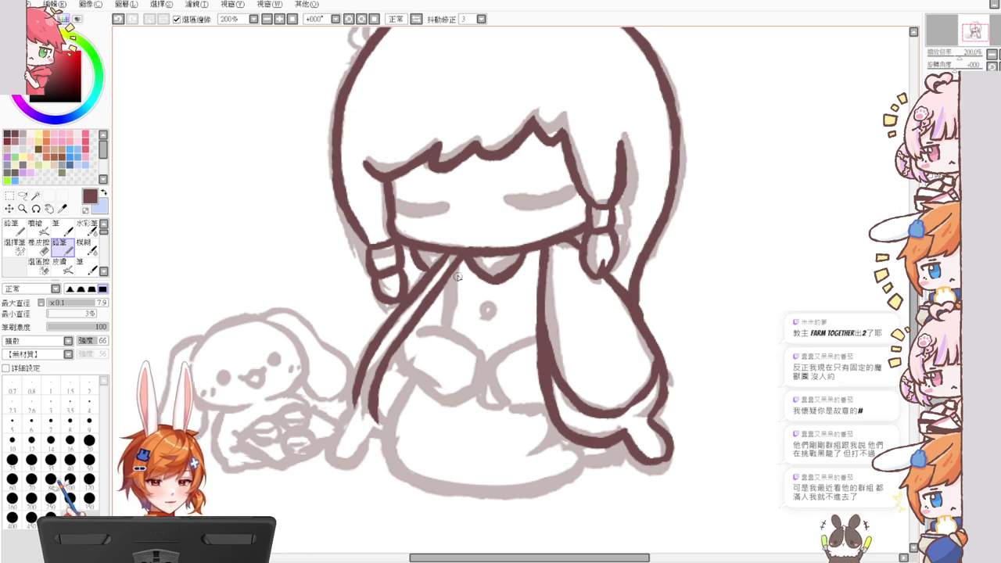
# Step: Ink the short vertical line for the torso's left side beneath the collar
pyautogui.hotkey('ctrl', 'z')
pyautogui.moveTo(451, 274); pyautogui.dragTo(443, 333)
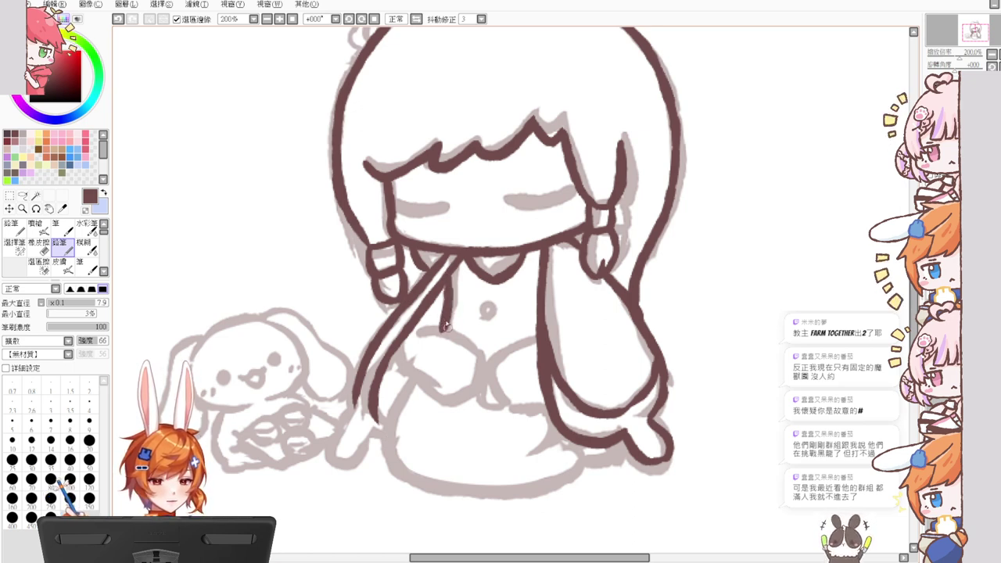
pyautogui.hotkey('ctrl', 'z')
pyautogui.moveTo(446, 289); pyautogui.dragTo(442, 330)
pyautogui.hotkey('ctrl', 'z')
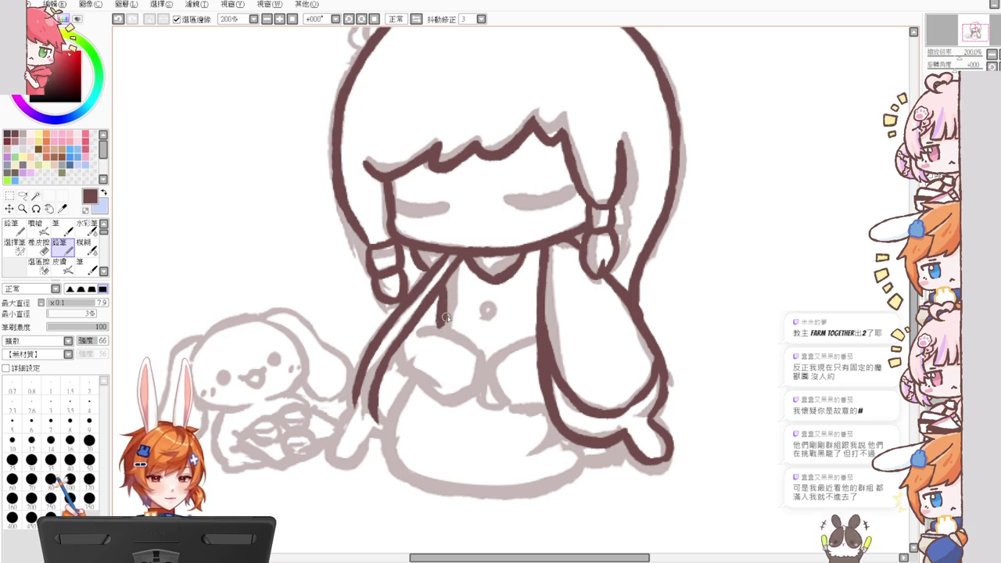
# Step: Ink the rounded lower body outline, its short fold line and the small shape beside it under the right sleeve
pyautogui.moveTo(408, 386)
pyautogui.mouseDown()
pyautogui.moveTo(392, 455)
pyautogui.moveTo(401, 477)
pyautogui.mouseUp()
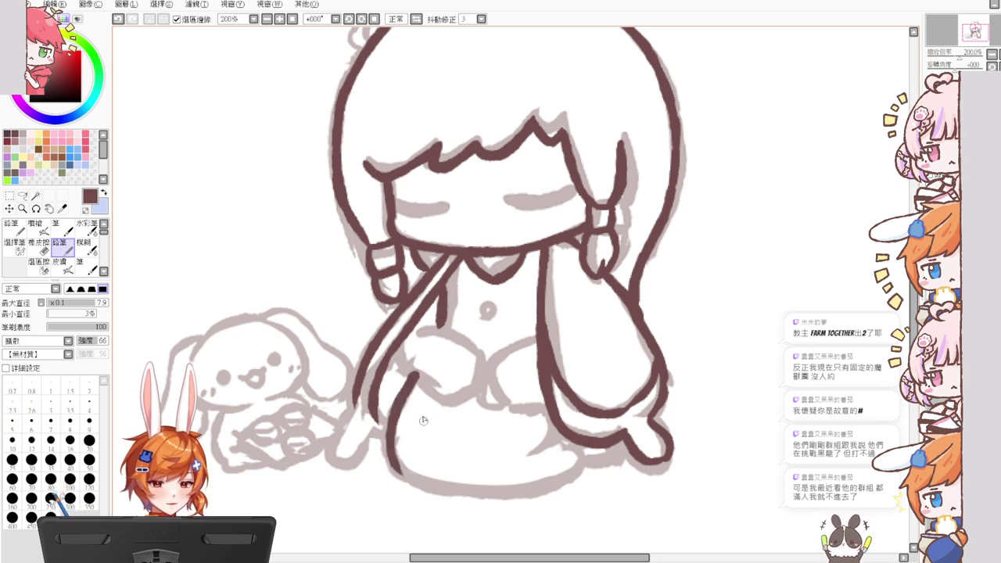
pyautogui.hotkey('ctrl', 'z')
pyautogui.moveTo(415, 379)
pyautogui.mouseDown()
pyautogui.moveTo(420, 486)
pyautogui.moveTo(549, 488)
pyautogui.mouseUp()
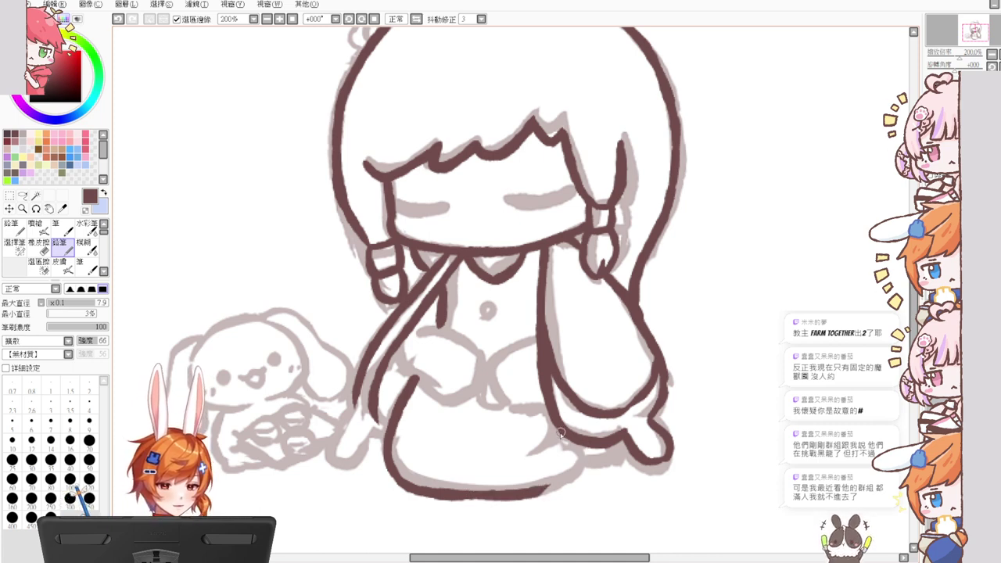
pyautogui.moveTo(528, 454)
pyautogui.mouseDown()
pyautogui.moveTo(565, 436)
pyautogui.moveTo(522, 455)
pyautogui.moveTo(588, 468)
pyautogui.moveTo(543, 494)
pyautogui.mouseUp()
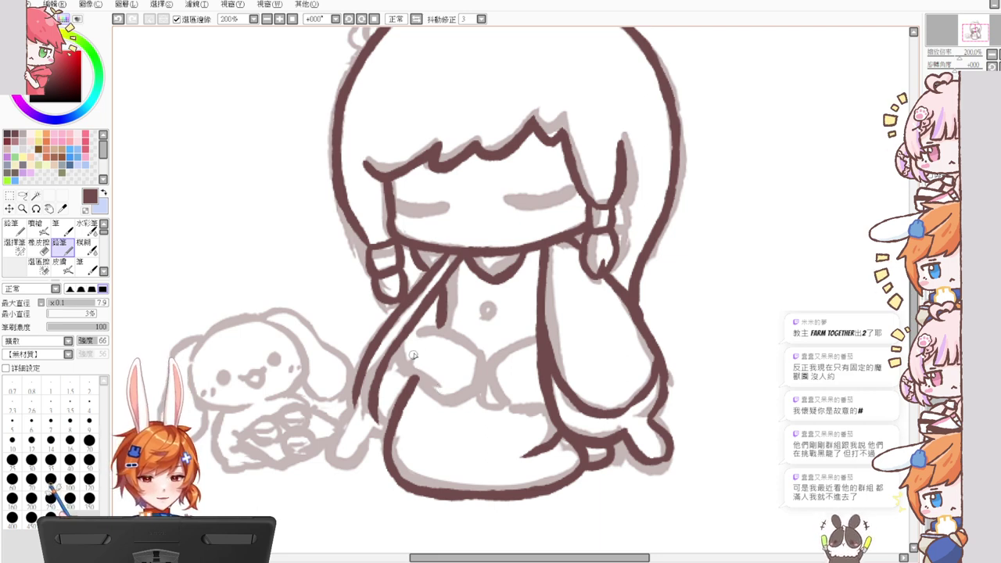
# Step: Ink the left rounded shape in front of the torso as a closed outline above the lower body
pyautogui.moveTo(397, 340); pyautogui.dragTo(436, 370)
pyautogui.hotkey('ctrl', 'z')
pyautogui.moveTo(402, 338); pyautogui.dragTo(440, 384)
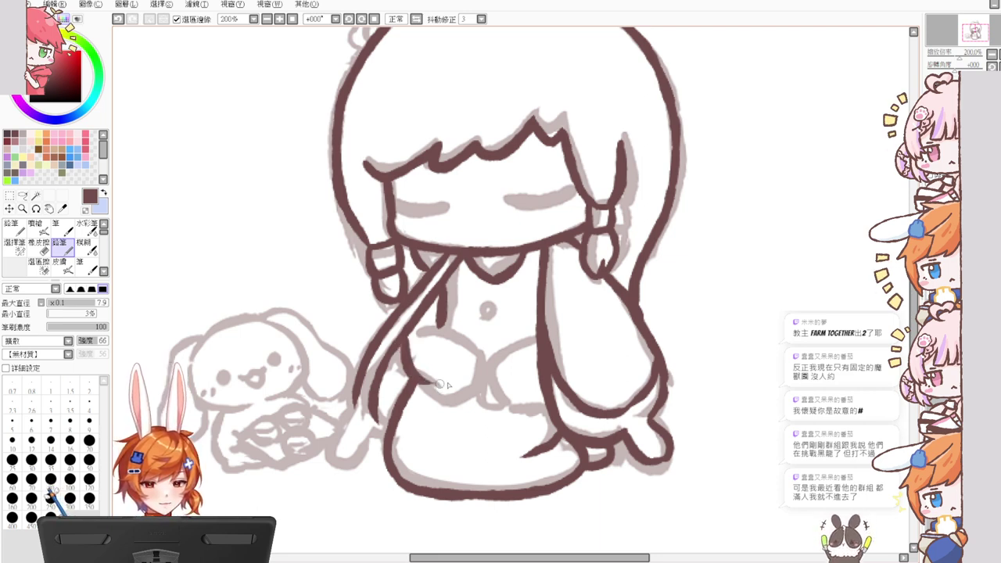
pyautogui.hotkey('ctrl', 'z')
pyautogui.moveTo(404, 337)
pyautogui.mouseDown()
pyautogui.moveTo(433, 396)
pyautogui.moveTo(416, 377)
pyautogui.mouseUp()
pyautogui.hotkey('ctrl', 'z')
pyautogui.press('e')
pyautogui.press('n')
pyautogui.moveTo(403, 338); pyautogui.dragTo(439, 393)
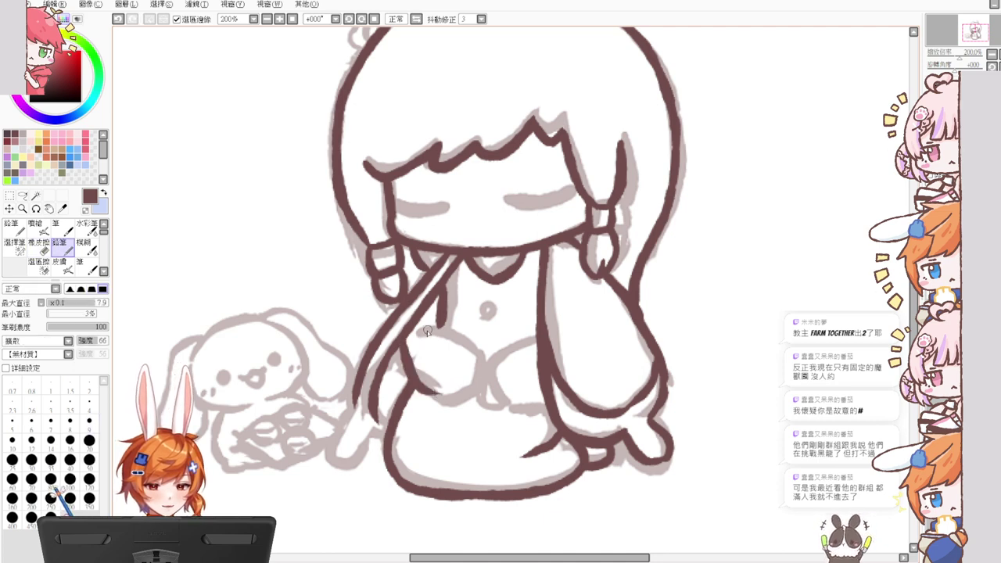
pyautogui.moveTo(425, 332)
pyautogui.mouseDown()
pyautogui.moveTo(480, 348)
pyautogui.moveTo(481, 368)
pyautogui.moveTo(443, 397)
pyautogui.moveTo(464, 405)
pyautogui.mouseUp()
pyautogui.hotkey('ctrl', 'z')
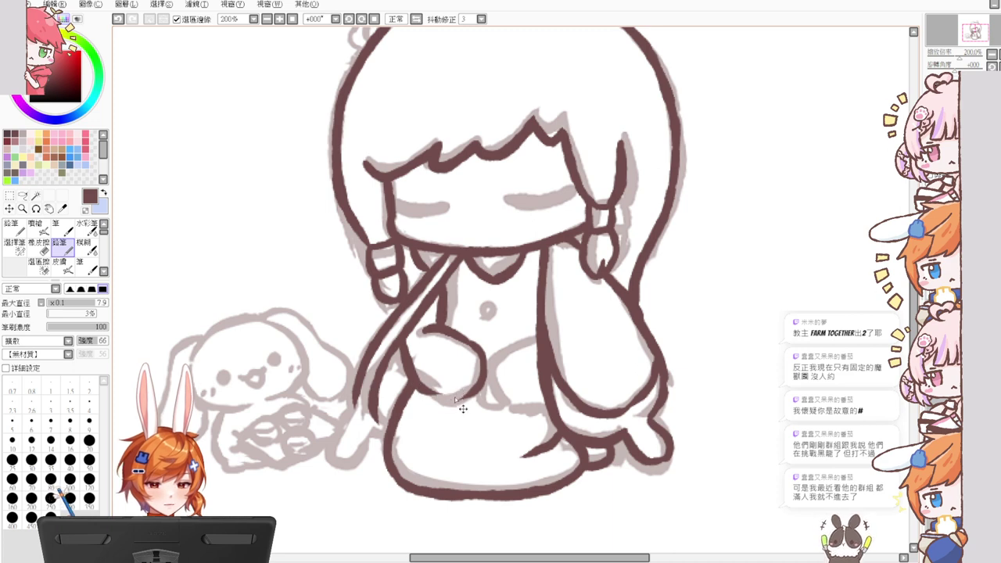
pyautogui.moveTo(414, 380)
pyautogui.mouseDown()
pyautogui.moveTo(446, 400)
pyautogui.moveTo(472, 397)
pyautogui.mouseUp()
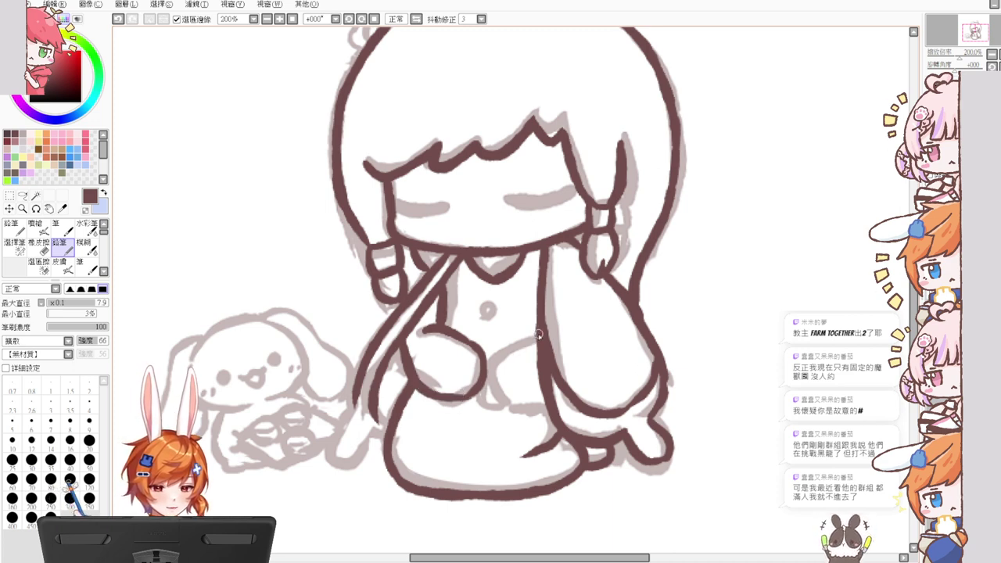
# Step: Ink the right rounded shape in front of the torso and the small connecting line between the two rounded shapes
pyautogui.moveTo(538, 334); pyautogui.dragTo(484, 360)
pyautogui.hotkey('ctrl', 'z')
pyautogui.moveTo(540, 335); pyautogui.dragTo(486, 357)
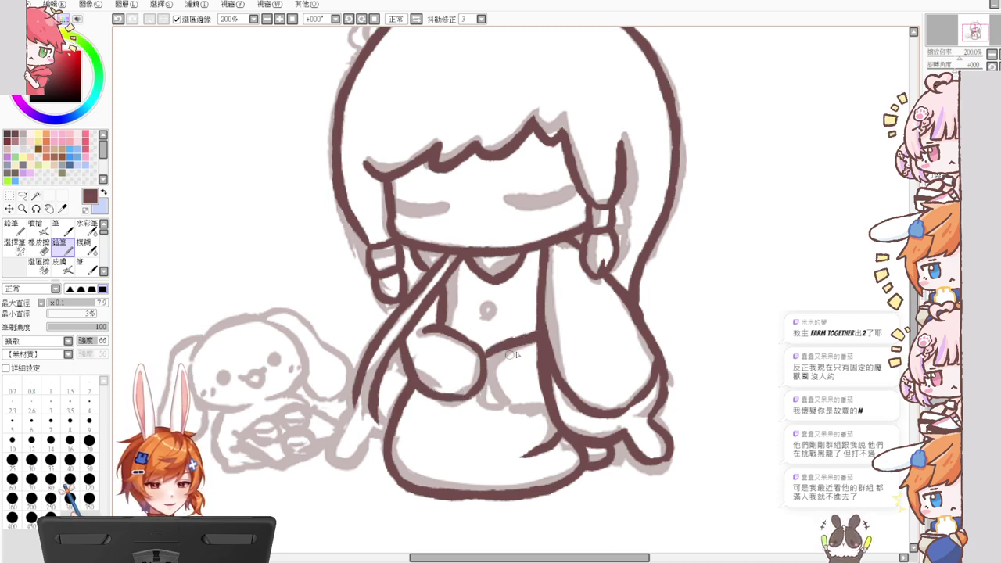
pyautogui.hotkey('ctrl', 'z')
pyautogui.moveTo(539, 333)
pyautogui.mouseDown()
pyautogui.moveTo(486, 358)
pyautogui.moveTo(518, 413)
pyautogui.moveTo(557, 401)
pyautogui.mouseUp()
pyautogui.hotkey('ctrl', 'z')
pyautogui.hotkey('ctrl', 'z')
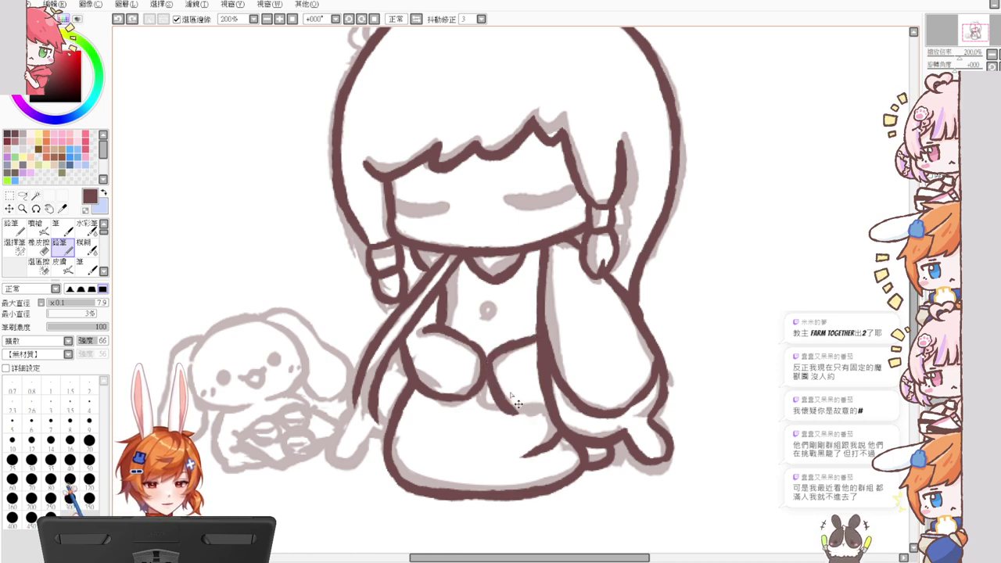
pyautogui.moveTo(487, 359)
pyautogui.mouseDown()
pyautogui.moveTo(518, 413)
pyautogui.moveTo(541, 399)
pyautogui.mouseUp()
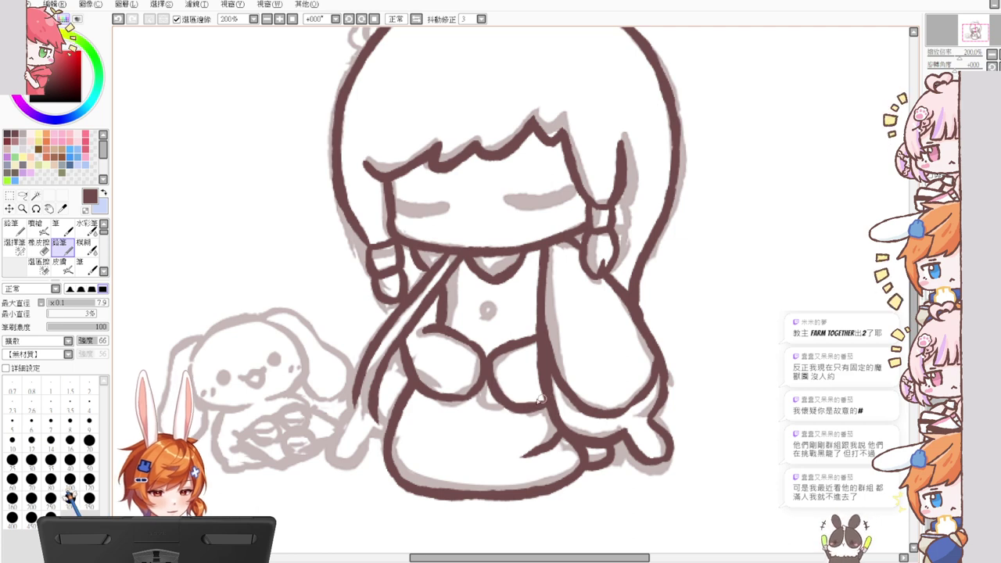
pyautogui.moveTo(482, 389); pyautogui.dragTo(515, 397)
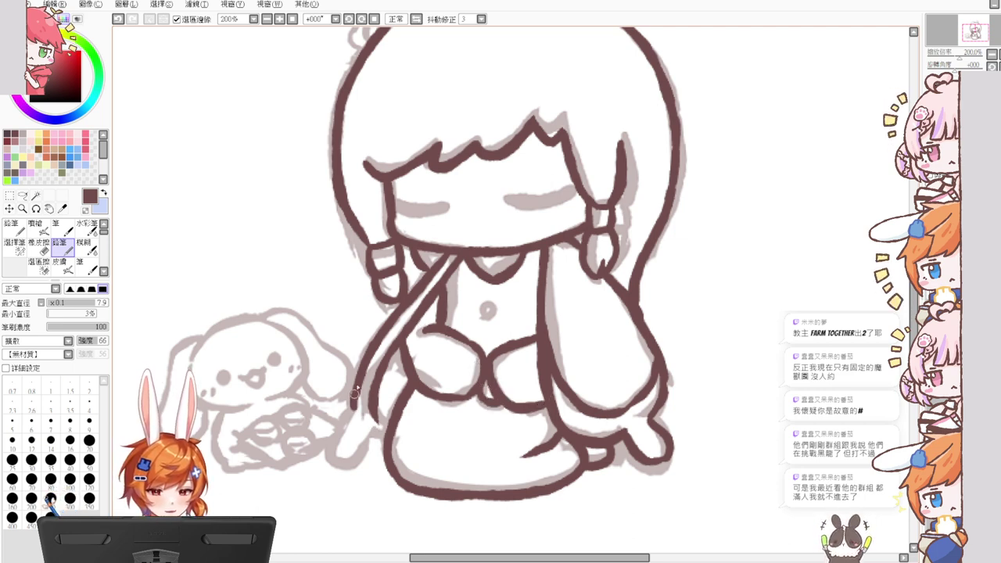
# Step: Ink the hand at the end of the left sleeve and the small oval button on the chest
pyautogui.moveTo(356, 407)
pyautogui.mouseDown()
pyautogui.moveTo(370, 413)
pyautogui.moveTo(369, 430)
pyautogui.moveTo(344, 447)
pyautogui.moveTo(360, 446)
pyautogui.mouseUp()
pyautogui.hotkey('ctrl', 'z')
pyautogui.hotkey('ctrl', 'z')
pyautogui.hotkey('ctrl', 'z')
pyautogui.hotkey('ctrl', 'z')
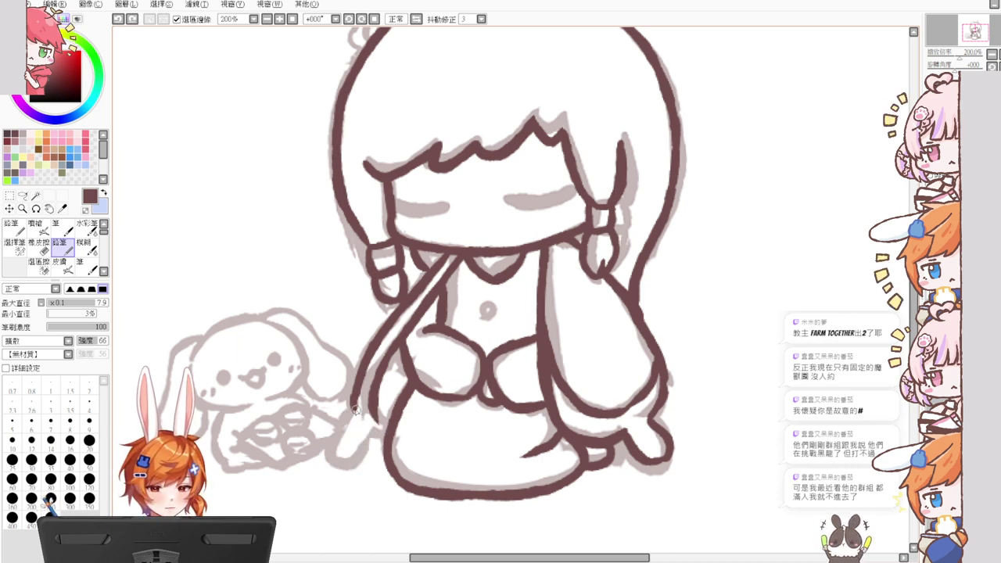
pyautogui.moveTo(356, 408)
pyautogui.mouseDown()
pyautogui.moveTo(338, 446)
pyautogui.moveTo(359, 453)
pyautogui.mouseUp()
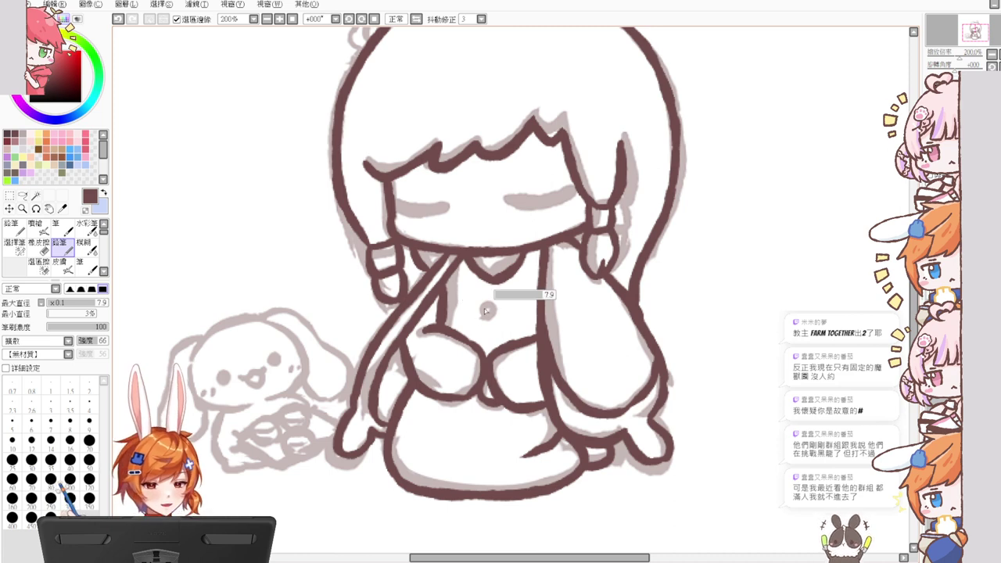
pyautogui.moveTo(487, 304); pyautogui.dragTo(488, 319)
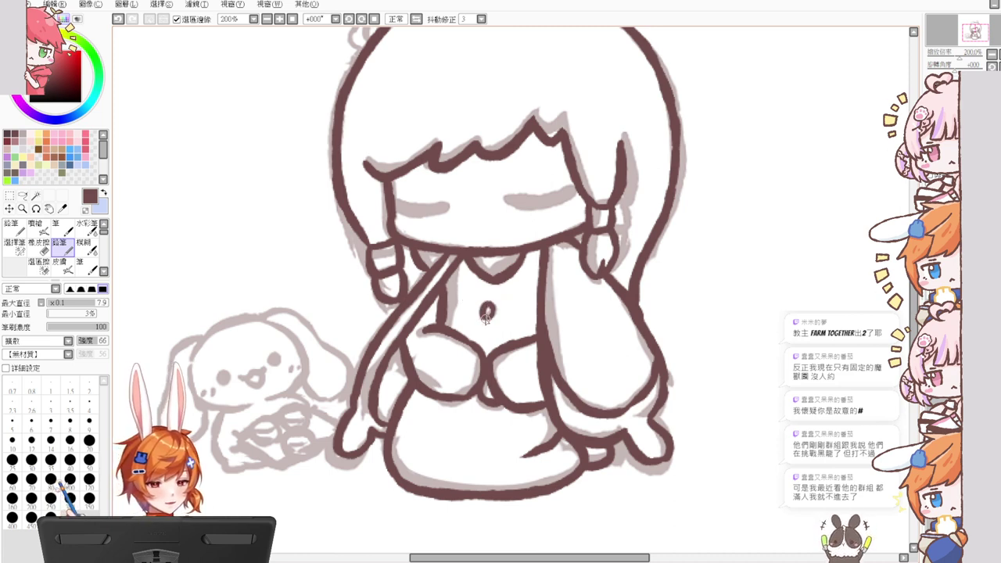
# Step: Ink the pointed hair tuft and the smaller strand beside it on top of the head
pyautogui.moveTo(469, 290); pyautogui.dragTo(483, 356)
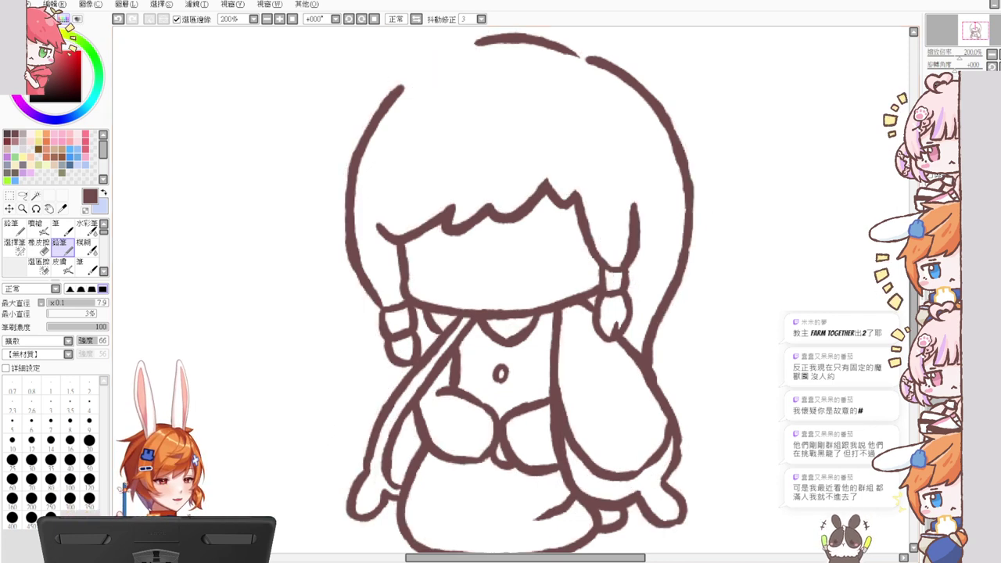
pyautogui.moveTo(605, 157); pyautogui.dragTo(585, 320)
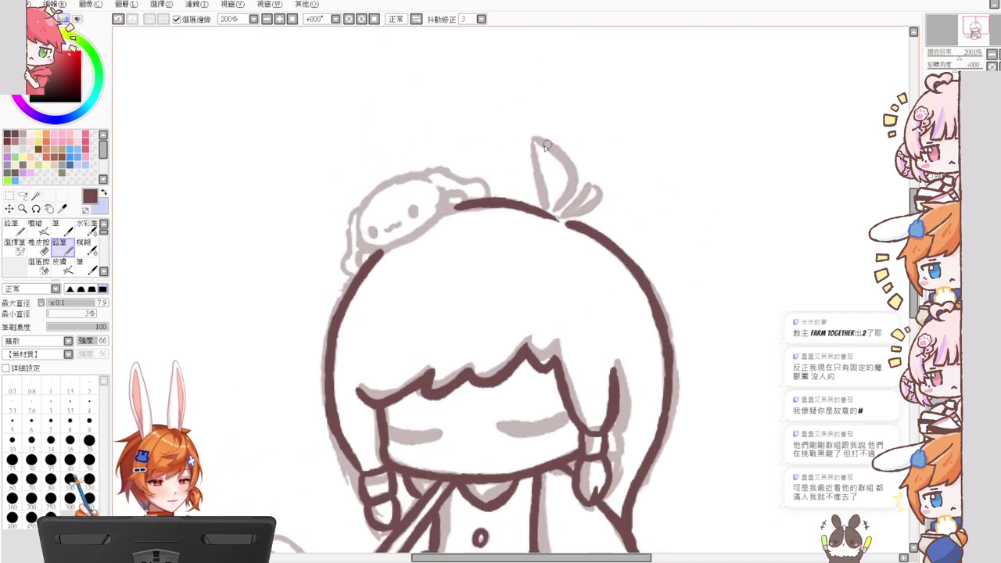
pyautogui.moveTo(536, 141); pyautogui.dragTo(545, 212)
pyautogui.hotkey('ctrl', 'z')
pyautogui.moveTo(535, 144); pyautogui.dragTo(549, 213)
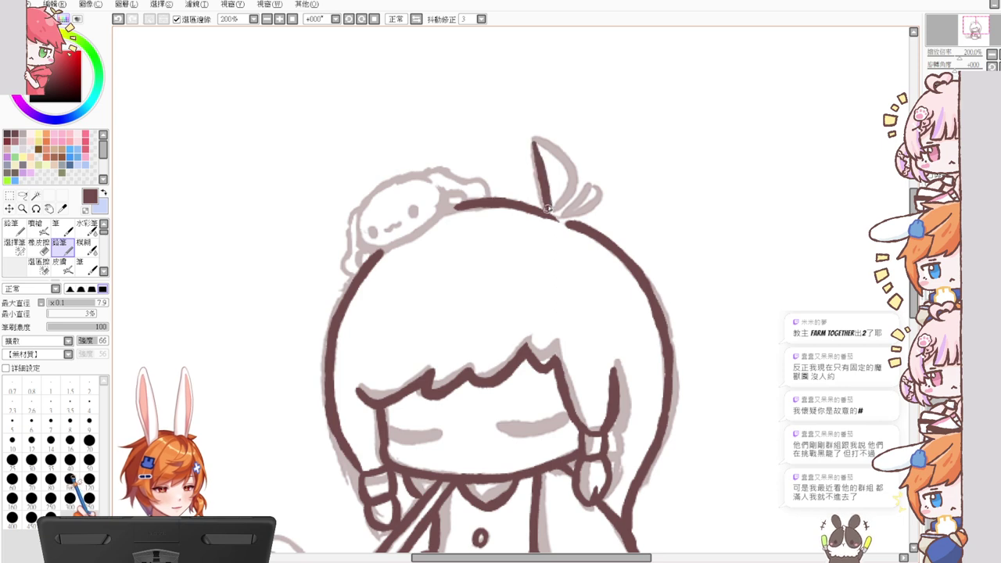
pyautogui.hotkey('ctrl', 'z')
pyautogui.moveTo(534, 144); pyautogui.dragTo(550, 212)
pyautogui.moveTo(533, 141)
pyautogui.mouseDown()
pyautogui.moveTo(577, 177)
pyautogui.moveTo(555, 209)
pyautogui.moveTo(591, 196)
pyautogui.moveTo(566, 225)
pyautogui.mouseUp()
pyautogui.hotkey('ctrl', 'z')
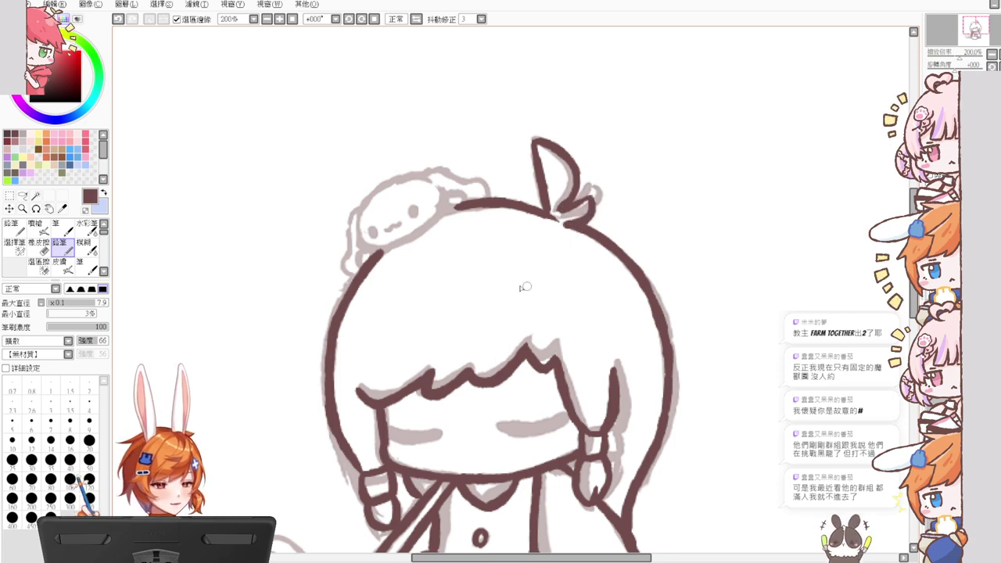
pyautogui.moveTo(365, 208); pyautogui.dragTo(376, 249)
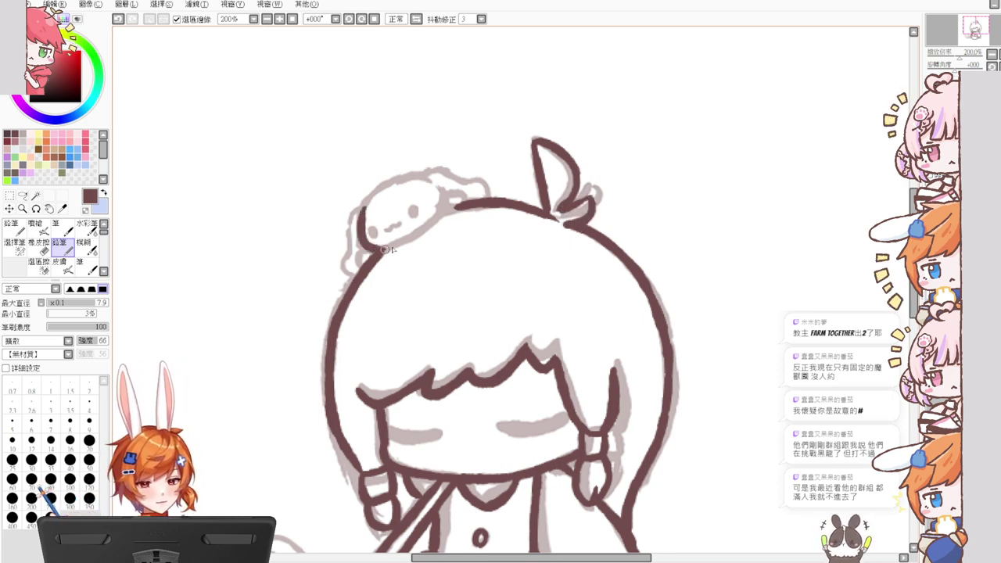
pyautogui.hotkey('ctrl', 'z')
pyautogui.moveTo(364, 205)
pyautogui.mouseDown()
pyautogui.moveTo(374, 253)
pyautogui.moveTo(373, 225)
pyautogui.moveTo(376, 247)
pyautogui.moveTo(368, 229)
pyautogui.moveTo(362, 244)
pyautogui.moveTo(378, 252)
pyautogui.mouseUp()
pyautogui.hotkey('ctrl', 'z')
pyautogui.hotkey('ctrl', 'z')
pyautogui.hotkey('ctrl', 'z')
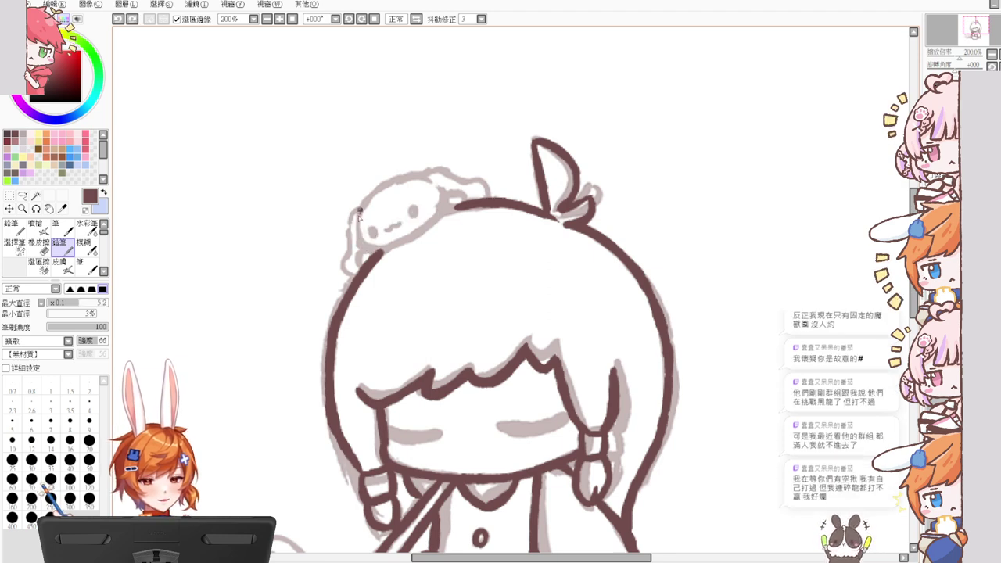
# Step: Ink the sides and lower edge of the small plush's head on top of the hair with a 5.2 brush, plus its small paws
pyautogui.moveTo(359, 211); pyautogui.dragTo(380, 252)
pyautogui.moveTo(438, 189)
pyautogui.mouseDown()
pyautogui.moveTo(447, 209)
pyautogui.moveTo(428, 227)
pyautogui.mouseUp()
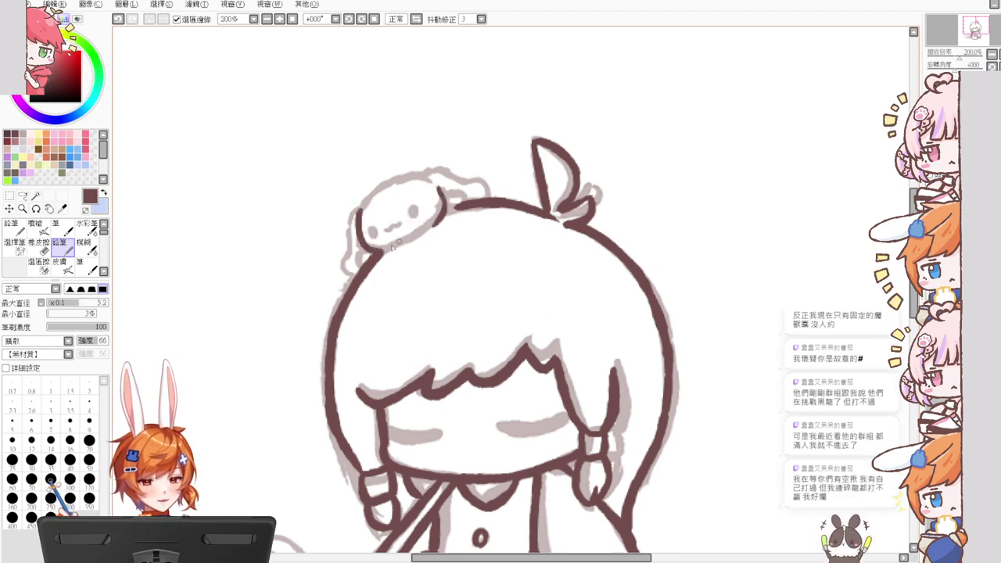
pyautogui.moveTo(373, 250); pyautogui.dragTo(427, 229)
pyautogui.hotkey('ctrl', 'z')
pyautogui.moveTo(375, 251); pyautogui.dragTo(428, 230)
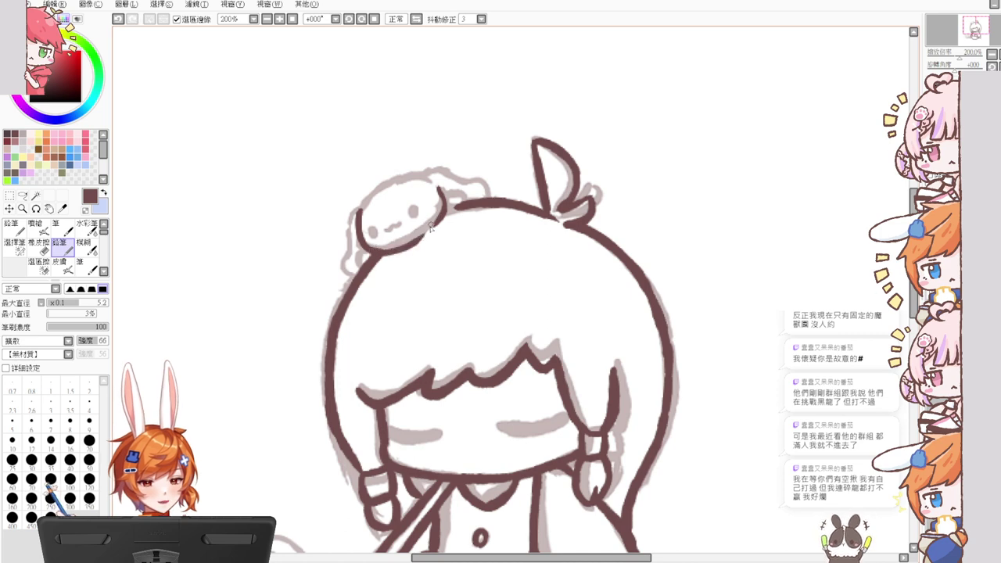
pyautogui.hotkey('ctrl', 'z')
pyautogui.moveTo(372, 250)
pyautogui.mouseDown()
pyautogui.moveTo(414, 245)
pyautogui.moveTo(430, 226)
pyautogui.mouseUp()
pyautogui.hotkey('ctrl', 'z')
pyautogui.moveTo(370, 252); pyautogui.dragTo(432, 229)
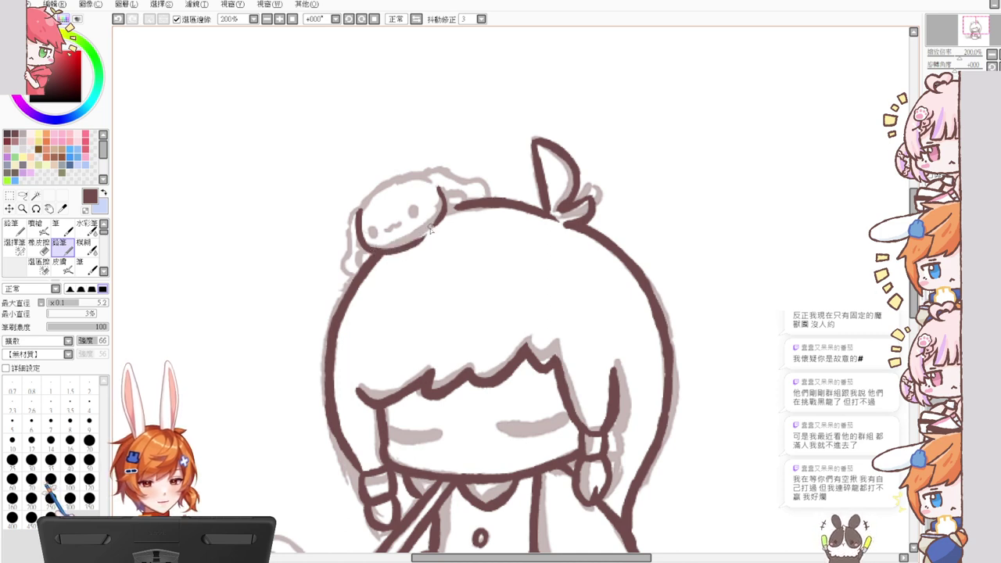
pyautogui.hotkey('ctrl', 'z')
pyautogui.moveTo(377, 252)
pyautogui.mouseDown()
pyautogui.moveTo(462, 202)
pyautogui.moveTo(446, 202)
pyautogui.moveTo(460, 205)
pyautogui.mouseUp()
pyautogui.hotkey('ctrl', 'z')
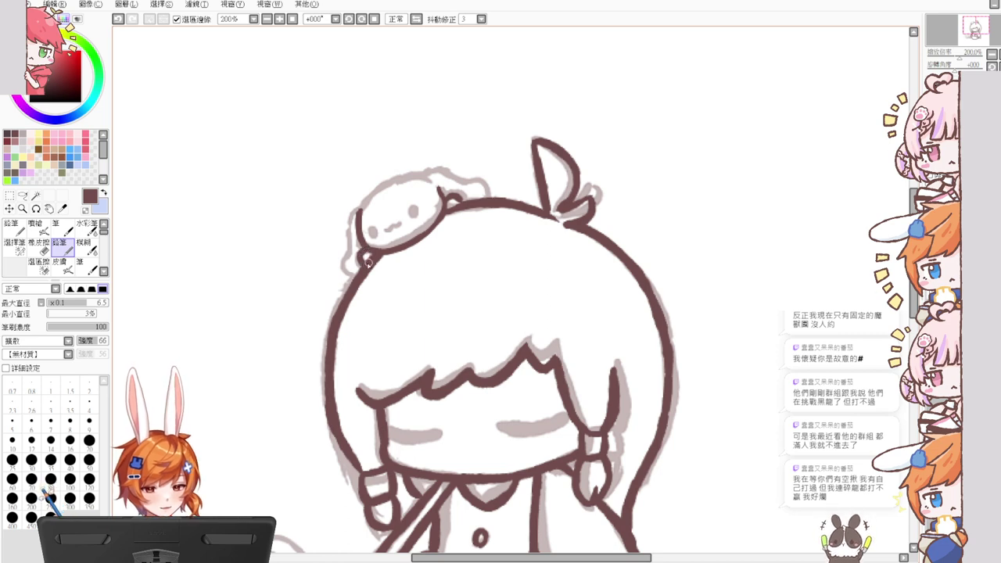
pyautogui.hotkey('ctrl', 'z')
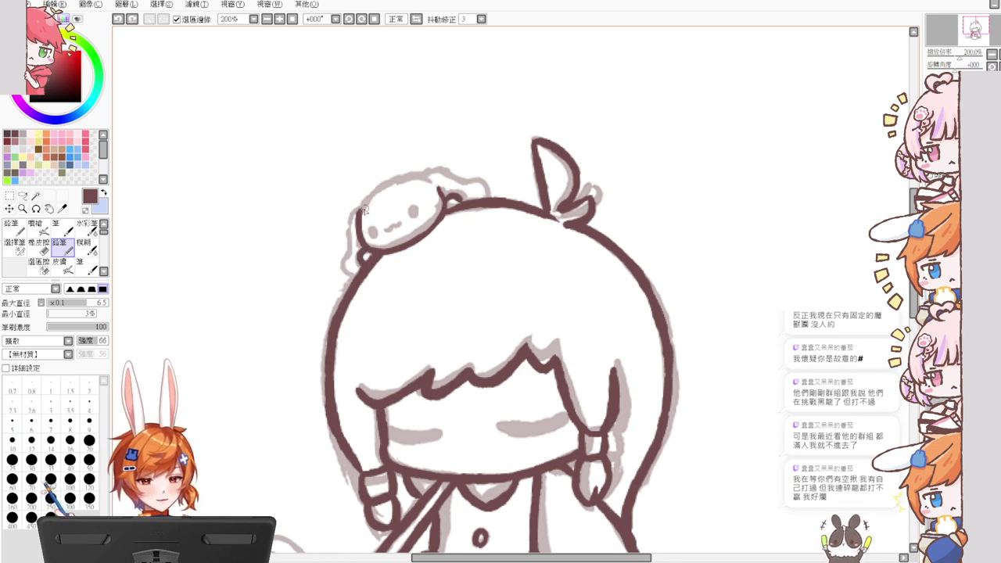
# Step: Ink the curved top outline of the small plush's head with a 6.5 brush
pyautogui.hotkey('ctrl', 'z')
pyautogui.moveTo(361, 213); pyautogui.dragTo(397, 176)
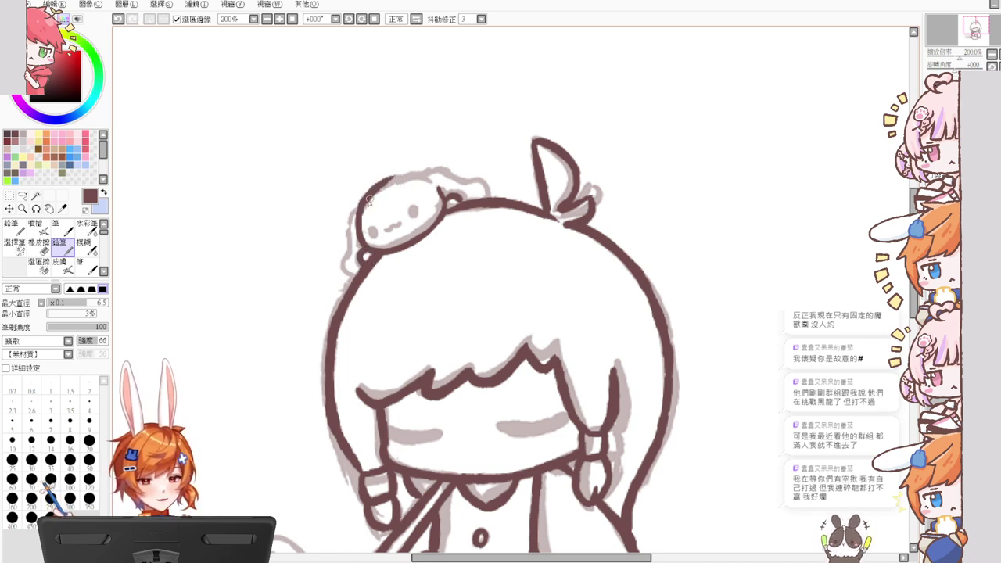
pyautogui.hotkey('ctrl', 'z')
pyautogui.moveTo(359, 215); pyautogui.dragTo(402, 175)
pyautogui.hotkey('ctrl', 'z')
pyautogui.moveTo(356, 219)
pyautogui.mouseDown()
pyautogui.moveTo(409, 174)
pyautogui.moveTo(429, 175)
pyautogui.moveTo(441, 191)
pyautogui.mouseUp()
pyautogui.hotkey('ctrl', 'z')
pyautogui.moveTo(375, 190)
pyautogui.mouseDown()
pyautogui.moveTo(429, 183)
pyautogui.moveTo(436, 193)
pyautogui.moveTo(432, 185)
pyautogui.mouseUp()
pyautogui.hotkey('ctrl', 'z')
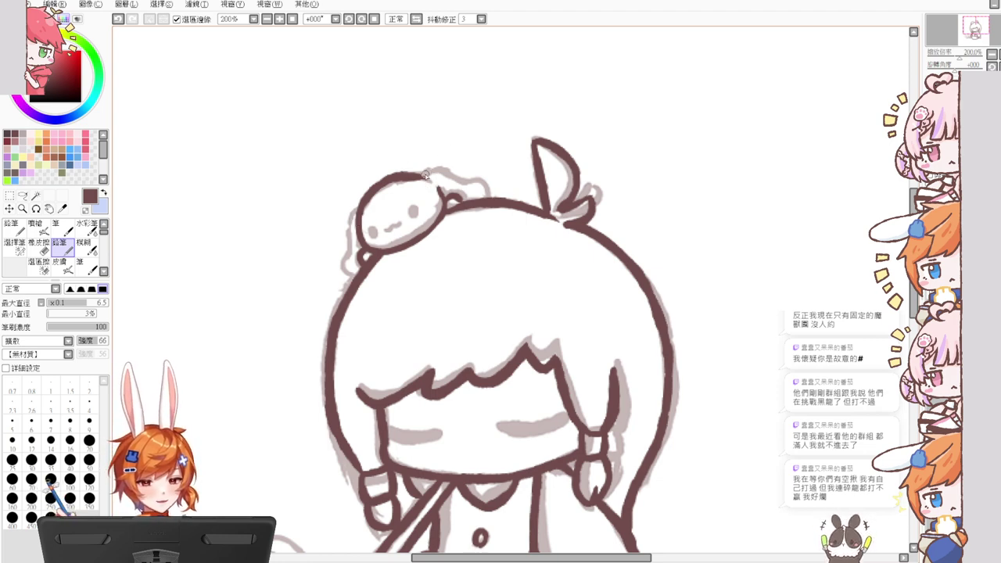
# Step: Ink both floppy ears of the small plush on the hair and its eyes and mouth
pyautogui.moveTo(423, 179)
pyautogui.mouseDown()
pyautogui.moveTo(458, 182)
pyautogui.moveTo(450, 172)
pyautogui.moveTo(483, 201)
pyautogui.mouseUp()
pyautogui.hotkey('ctrl', 'z')
pyautogui.hotkey('ctrl', 'z')
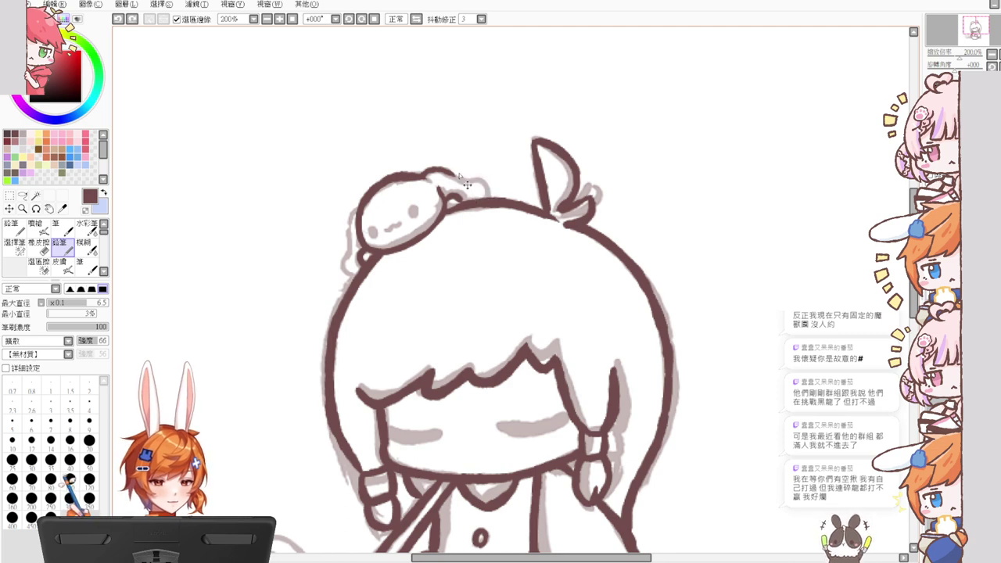
pyautogui.hotkey('ctrl', 'z')
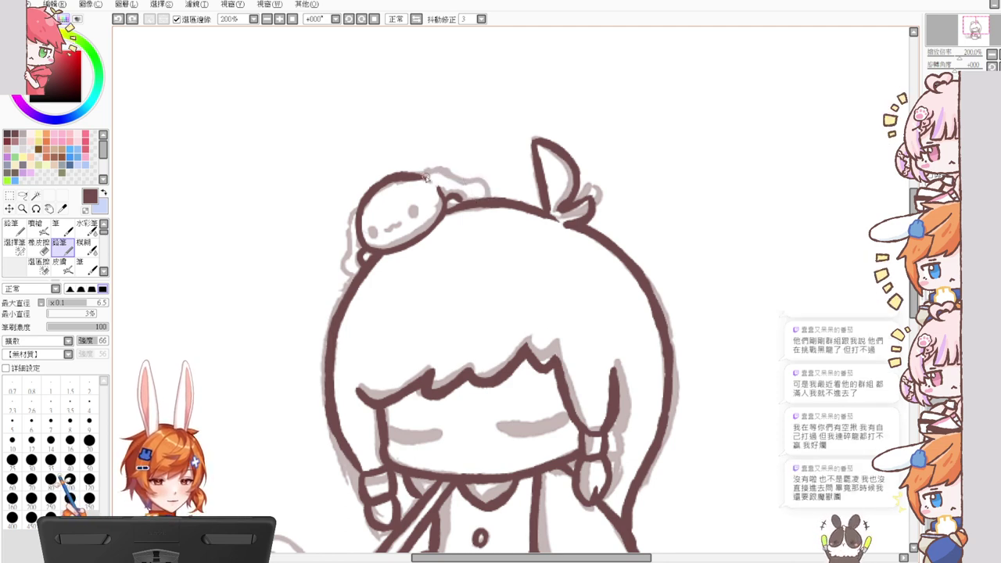
pyautogui.moveTo(426, 178)
pyautogui.mouseDown()
pyautogui.moveTo(459, 182)
pyautogui.moveTo(449, 174)
pyautogui.moveTo(491, 194)
pyautogui.moveTo(449, 177)
pyautogui.moveTo(482, 205)
pyautogui.mouseUp()
pyautogui.hotkey('ctrl', 'z')
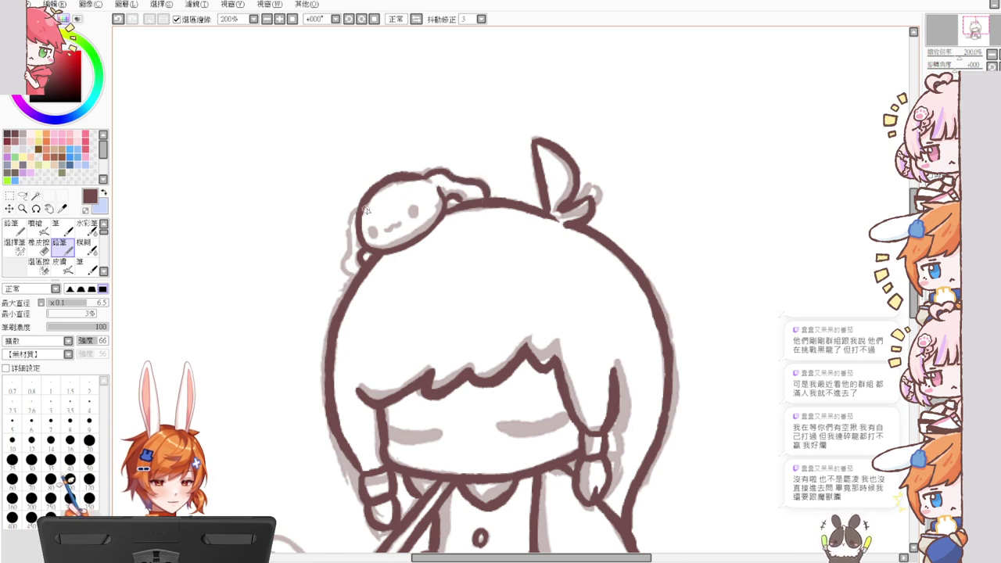
pyautogui.moveTo(357, 209)
pyautogui.mouseDown()
pyautogui.moveTo(343, 272)
pyautogui.moveTo(361, 279)
pyautogui.mouseUp()
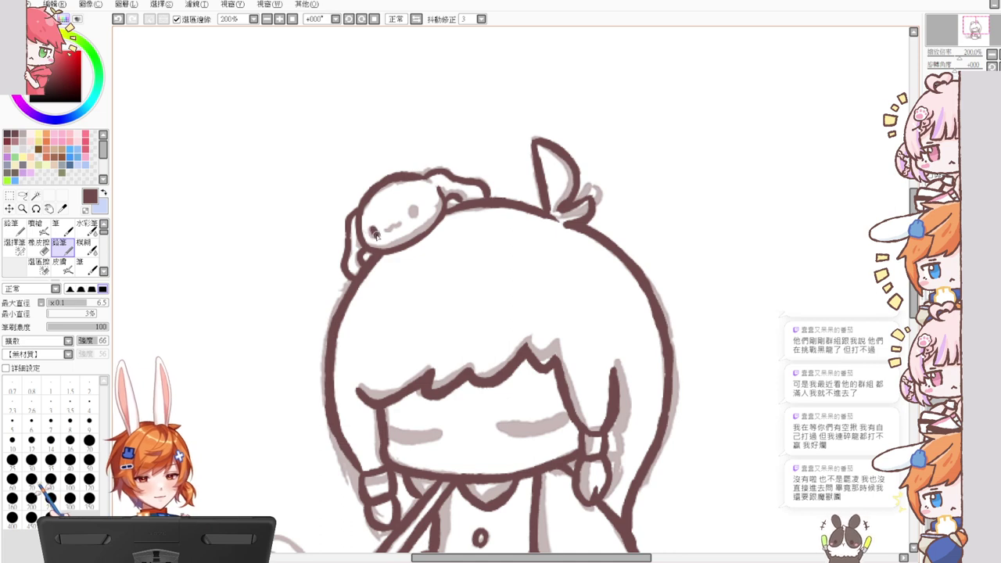
pyautogui.moveTo(409, 212); pyautogui.dragTo(397, 225)
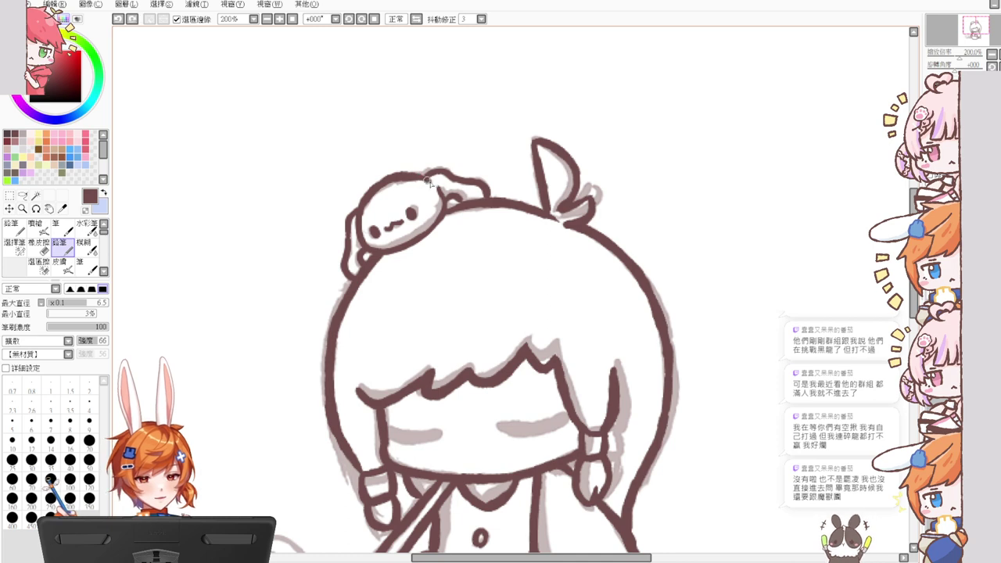
# Step: Ink the short line between the left hair tie and the sleeve
pyautogui.scroll(-10, 458, 211)
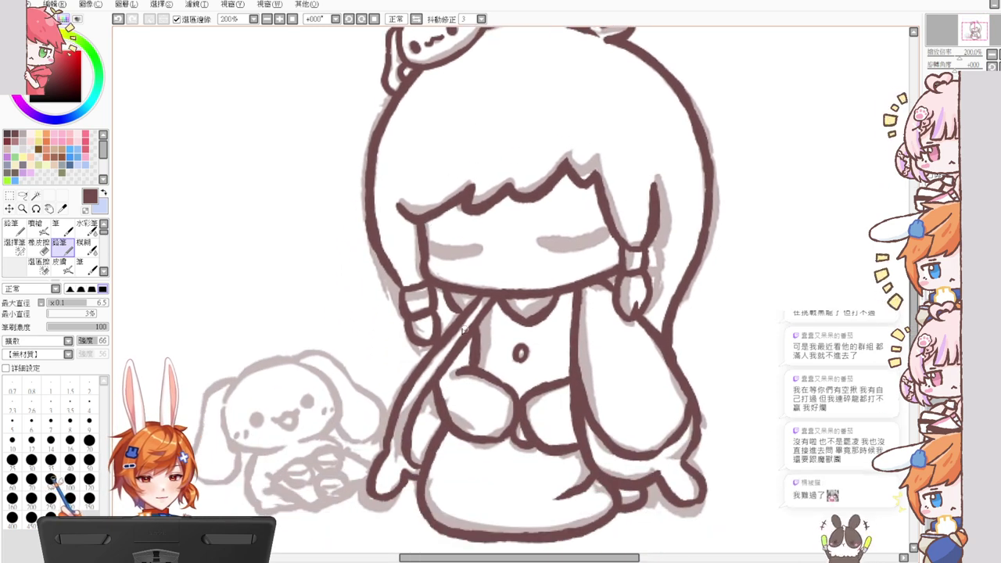
pyautogui.hotkey('ctrl', 'z')
pyautogui.moveTo(456, 313); pyautogui.dragTo(460, 316)
pyautogui.moveTo(439, 259)
pyautogui.mouseDown()
pyautogui.moveTo(462, 349)
pyautogui.moveTo(458, 321)
pyautogui.mouseUp()
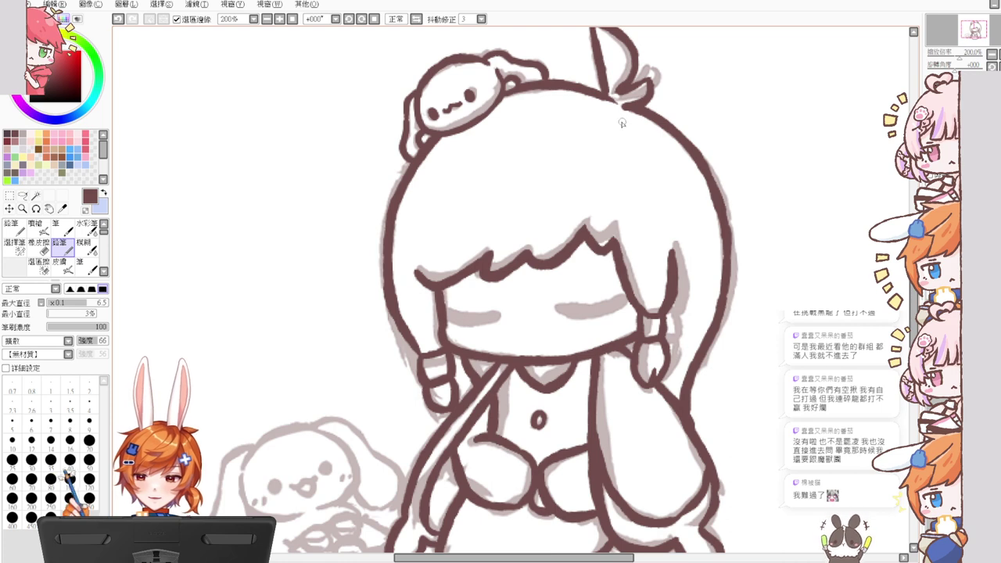
pyautogui.moveTo(625, 129); pyautogui.dragTo(624, 199)
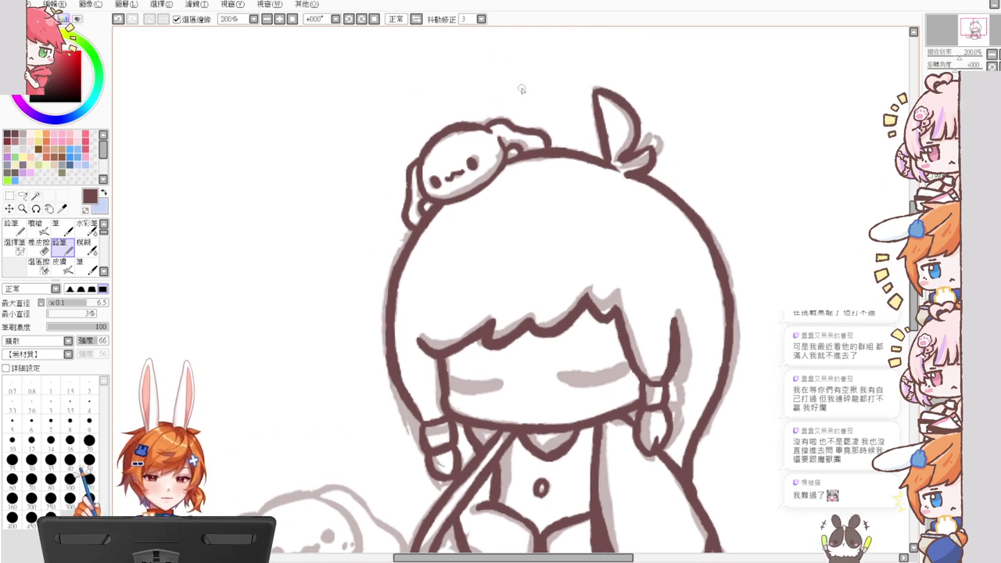
pyautogui.press('e')
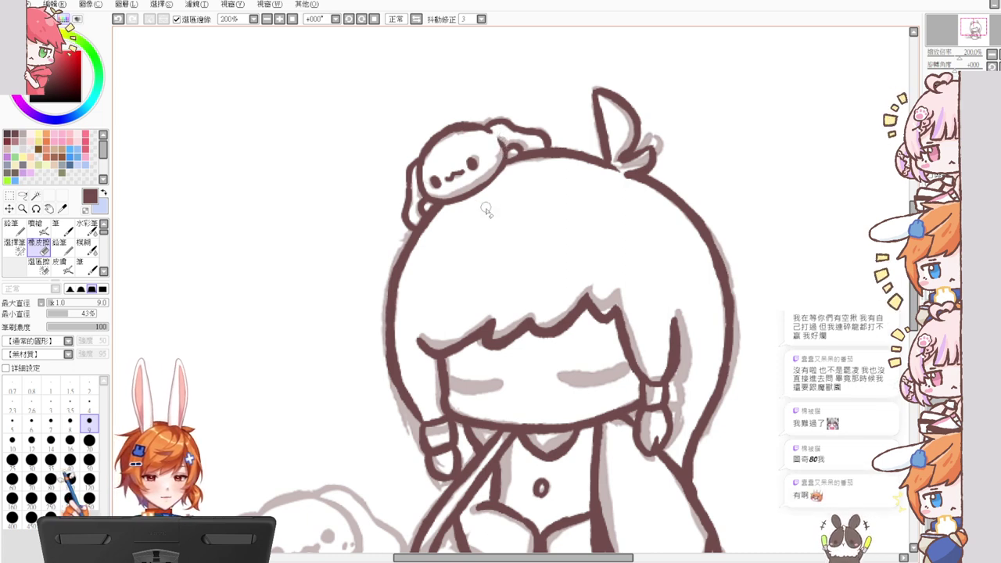
pyautogui.press('n')
# Step: Ink the top and right side of the head of the large plush beside the character with an 8.3 brush
pyautogui.moveTo(482, 213)
pyautogui.mouseDown()
pyautogui.moveTo(505, 170)
pyautogui.moveTo(499, 154)
pyautogui.mouseUp()
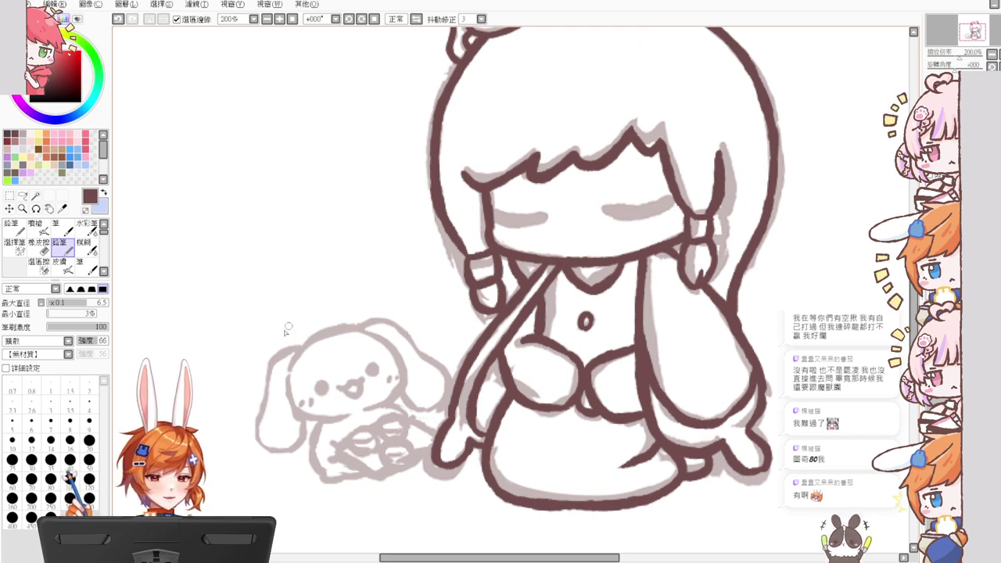
pyautogui.moveTo(287, 328)
pyautogui.mouseDown()
pyautogui.moveTo(299, 382)
pyautogui.moveTo(349, 329)
pyautogui.mouseUp()
pyautogui.hotkey('ctrl', 'z')
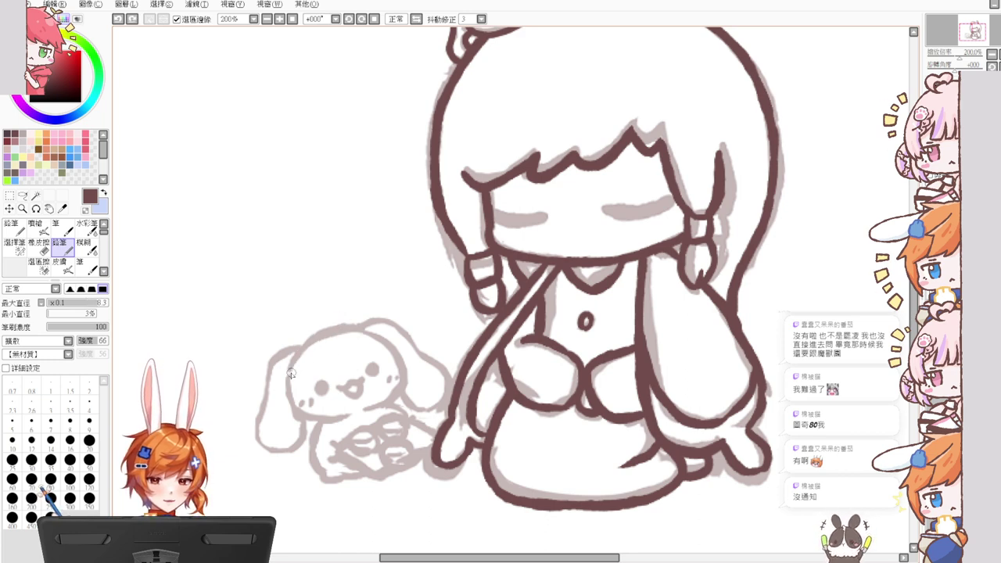
pyautogui.moveTo(290, 363); pyautogui.dragTo(362, 333)
pyautogui.hotkey('ctrl', 'z')
pyautogui.moveTo(290, 369)
pyautogui.mouseDown()
pyautogui.moveTo(376, 335)
pyautogui.moveTo(404, 372)
pyautogui.moveTo(380, 408)
pyautogui.mouseUp()
pyautogui.hotkey('ctrl', 'z')
pyautogui.hotkey('ctrl', 'z')
pyautogui.hotkey('ctrl', 'z')
pyautogui.moveTo(401, 366); pyautogui.dragTo(380, 400)
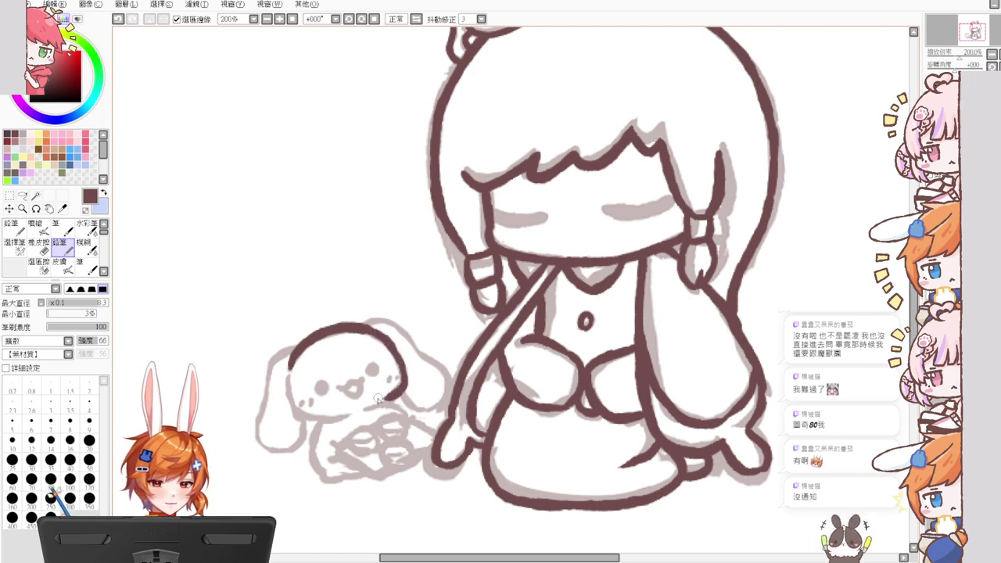
pyautogui.hotkey('ctrl', 'z')
pyautogui.moveTo(398, 358)
pyautogui.mouseDown()
pyautogui.moveTo(404, 381)
pyautogui.moveTo(385, 400)
pyautogui.mouseUp()
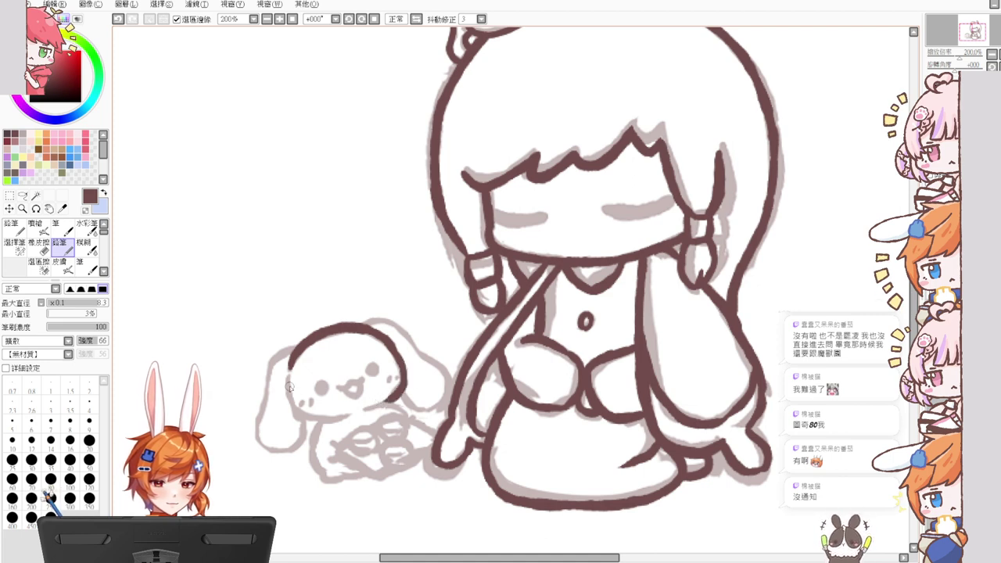
# Step: Ink the lower left curve and chin of the large plush's head, leading toward its right cheek
pyautogui.moveTo(289, 387); pyautogui.dragTo(329, 420)
pyautogui.hotkey('ctrl', 'z')
pyautogui.moveTo(289, 377); pyautogui.dragTo(338, 422)
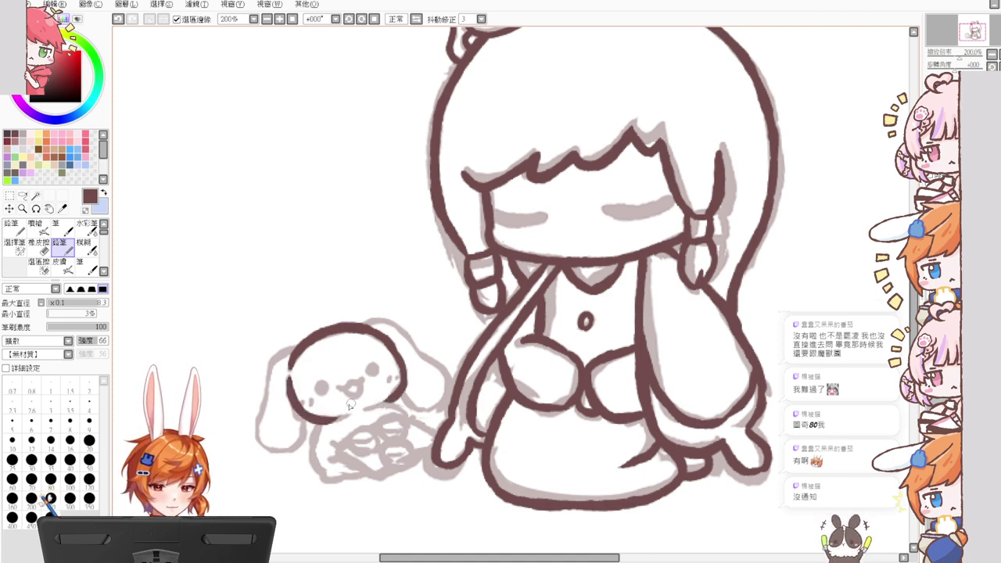
pyautogui.hotkey('ctrl', 'z')
pyautogui.moveTo(285, 382)
pyautogui.mouseDown()
pyautogui.moveTo(311, 423)
pyautogui.moveTo(334, 422)
pyautogui.moveTo(327, 435)
pyautogui.moveTo(338, 440)
pyautogui.moveTo(320, 432)
pyautogui.moveTo(330, 438)
pyautogui.moveTo(313, 447)
pyautogui.moveTo(327, 471)
pyautogui.moveTo(319, 432)
pyautogui.moveTo(325, 437)
pyautogui.mouseUp()
pyautogui.hotkey('ctrl', 'z')
pyautogui.moveTo(298, 391); pyautogui.dragTo(297, 394)
pyautogui.moveTo(289, 374)
pyautogui.mouseDown()
pyautogui.moveTo(306, 420)
pyautogui.moveTo(323, 421)
pyautogui.mouseUp()
pyautogui.hotkey('ctrl', 'z')
pyautogui.moveTo(290, 377); pyautogui.dragTo(340, 418)
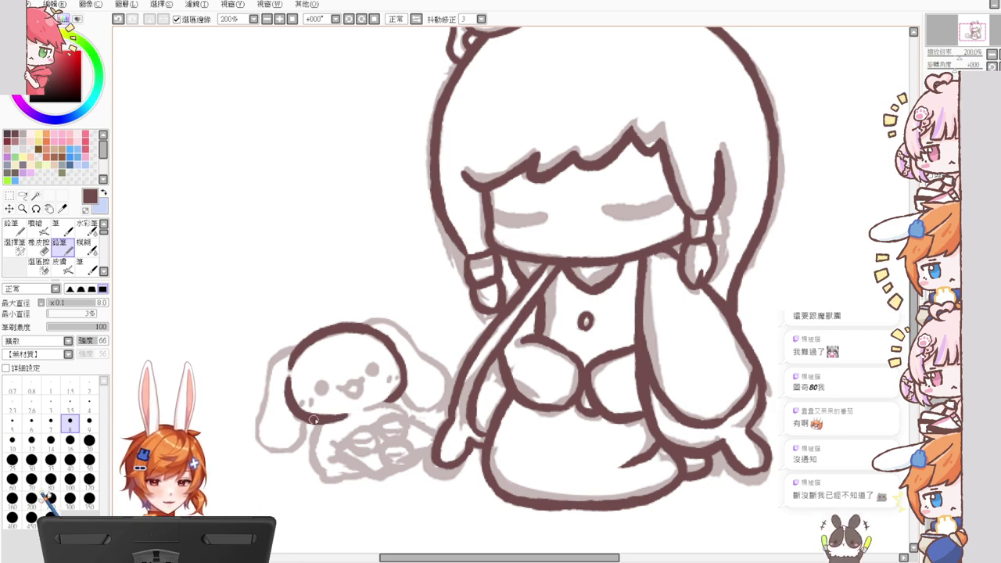
pyautogui.moveTo(364, 413); pyautogui.dragTo(395, 393)
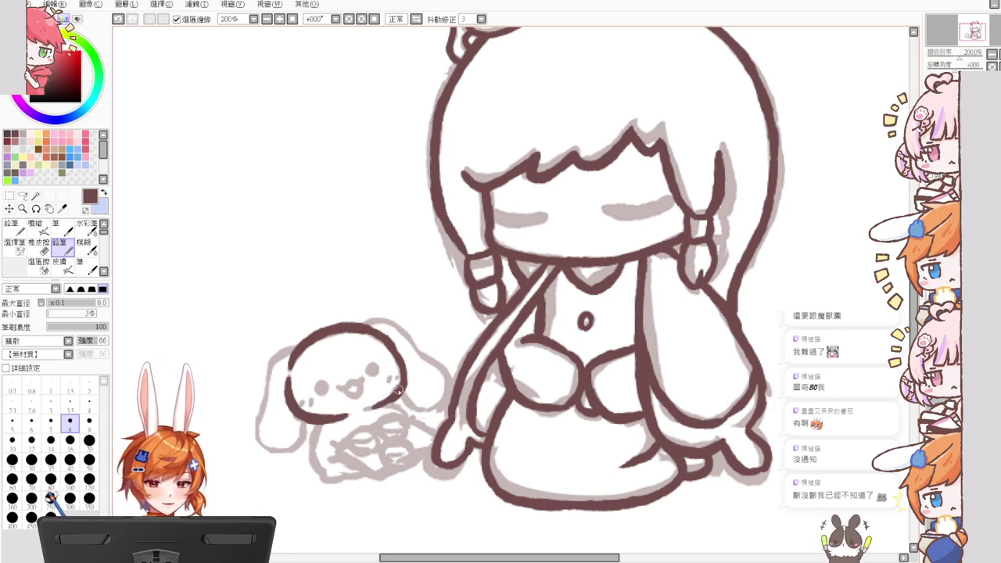
# Step: Ink the left side of the large plush's body below its head with a brush size of 8
pyautogui.moveTo(455, 453); pyautogui.dragTo(460, 424)
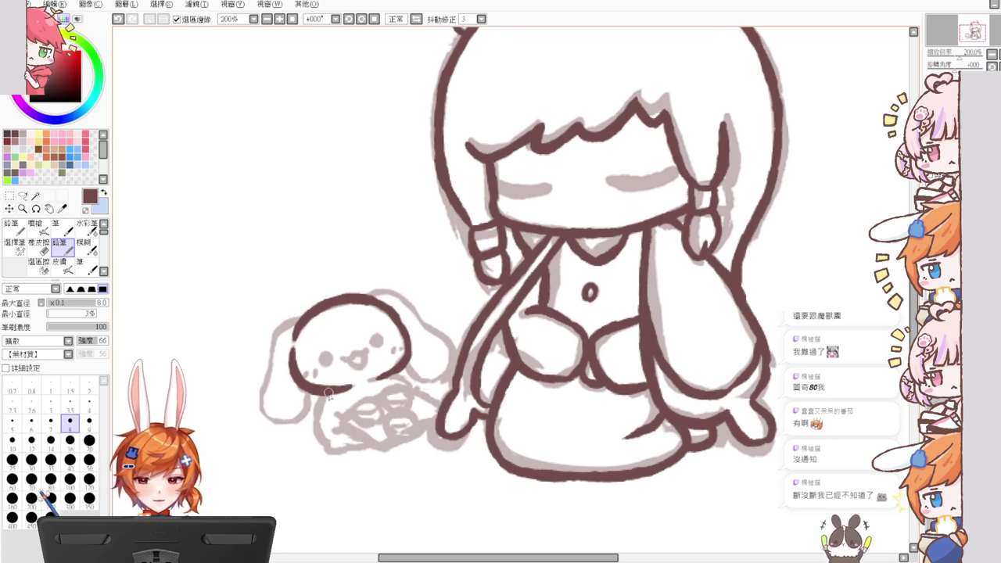
pyautogui.moveTo(325, 395); pyautogui.dragTo(331, 444)
pyautogui.hotkey('ctrl', 'z')
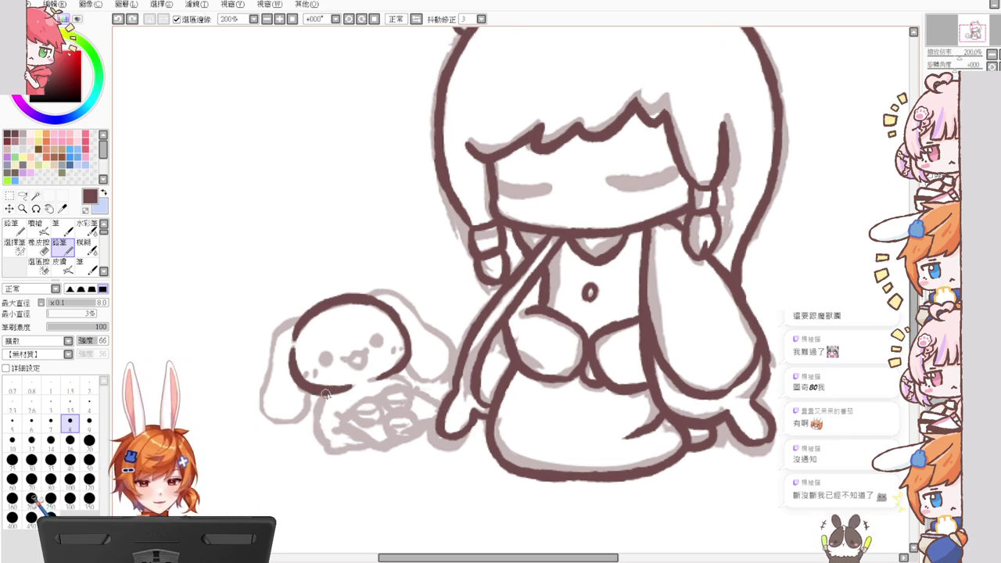
pyautogui.moveTo(325, 395); pyautogui.dragTo(330, 441)
pyautogui.hotkey('ctrl', 'z')
pyautogui.moveTo(325, 395); pyautogui.dragTo(330, 450)
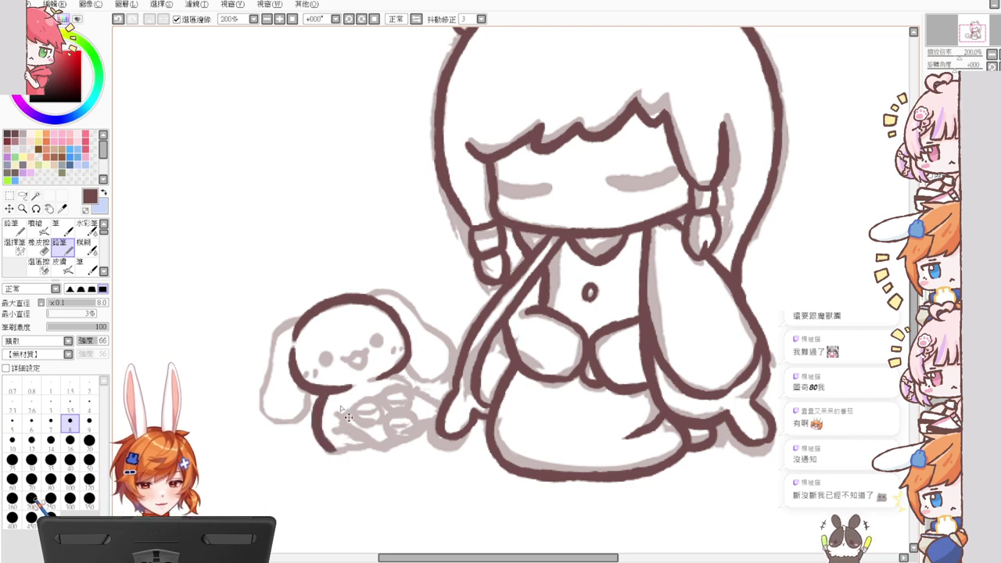
pyautogui.hotkey('ctrl', 'z')
pyautogui.moveTo(326, 391); pyautogui.dragTo(344, 445)
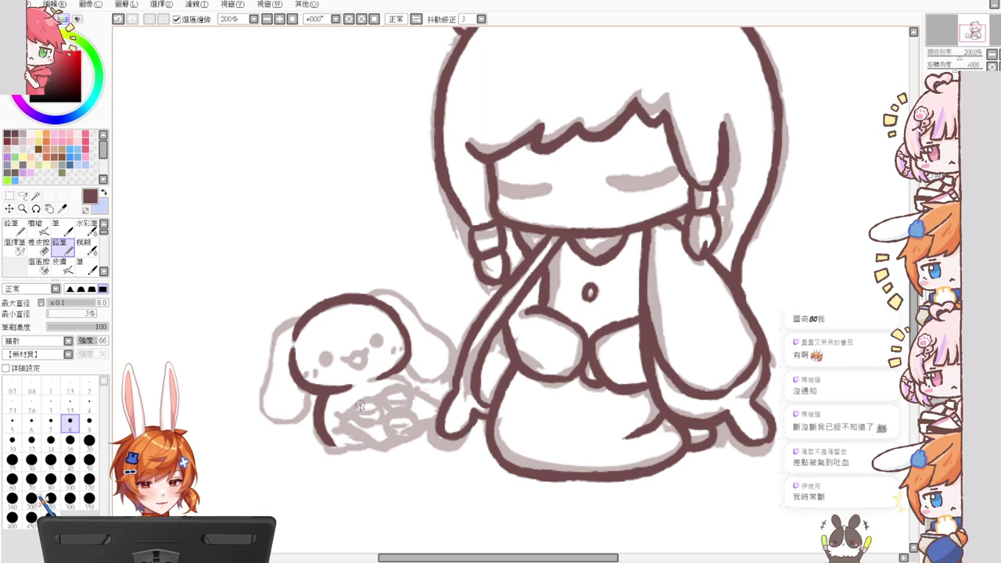
# Step: Ink the overlapping round shapes in front of the large plush's body
pyautogui.moveTo(359, 397)
pyautogui.mouseDown()
pyautogui.moveTo(368, 425)
pyautogui.moveTo(376, 401)
pyautogui.moveTo(380, 416)
pyautogui.moveTo(356, 420)
pyautogui.moveTo(413, 400)
pyautogui.moveTo(386, 413)
pyautogui.moveTo(397, 438)
pyautogui.moveTo(406, 425)
pyautogui.moveTo(410, 431)
pyautogui.mouseUp()
pyautogui.hotkey('ctrl', 'z')
pyautogui.hotkey('ctrl', 'z')
pyautogui.hotkey('ctrl', 'z')
pyautogui.hotkey('ctrl', 'z')
pyautogui.moveTo(411, 393); pyautogui.dragTo(413, 406)
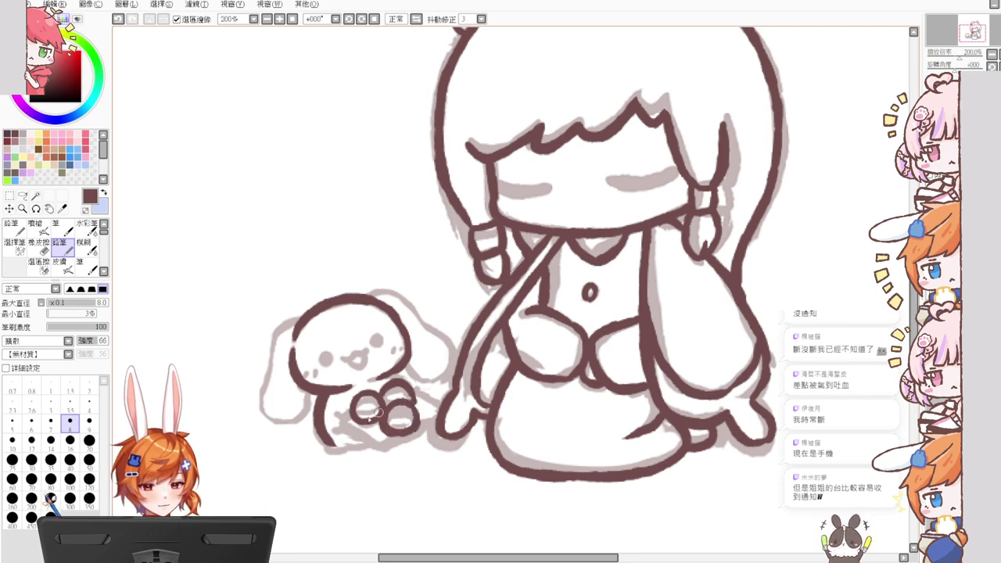
# Step: Ink the pointed outlines around the round shapes and the lower edge of the large plush's body
pyautogui.moveTo(347, 410)
pyautogui.mouseDown()
pyautogui.moveTo(332, 411)
pyautogui.moveTo(382, 442)
pyautogui.moveTo(389, 434)
pyautogui.mouseUp()
pyautogui.hotkey('ctrl', 'z')
pyautogui.moveTo(413, 393)
pyautogui.mouseDown()
pyautogui.moveTo(426, 400)
pyautogui.moveTo(419, 419)
pyautogui.moveTo(435, 408)
pyautogui.moveTo(420, 423)
pyautogui.mouseUp()
pyautogui.hotkey('ctrl', 'z')
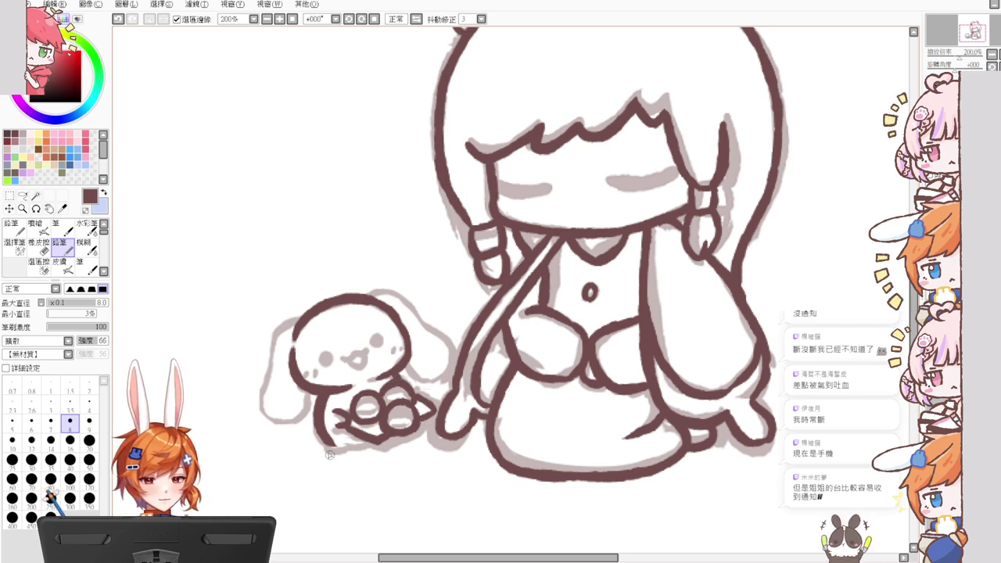
pyautogui.moveTo(331, 444)
pyautogui.mouseDown()
pyautogui.moveTo(358, 450)
pyautogui.moveTo(371, 438)
pyautogui.mouseUp()
pyautogui.hotkey('ctrl', 'z')
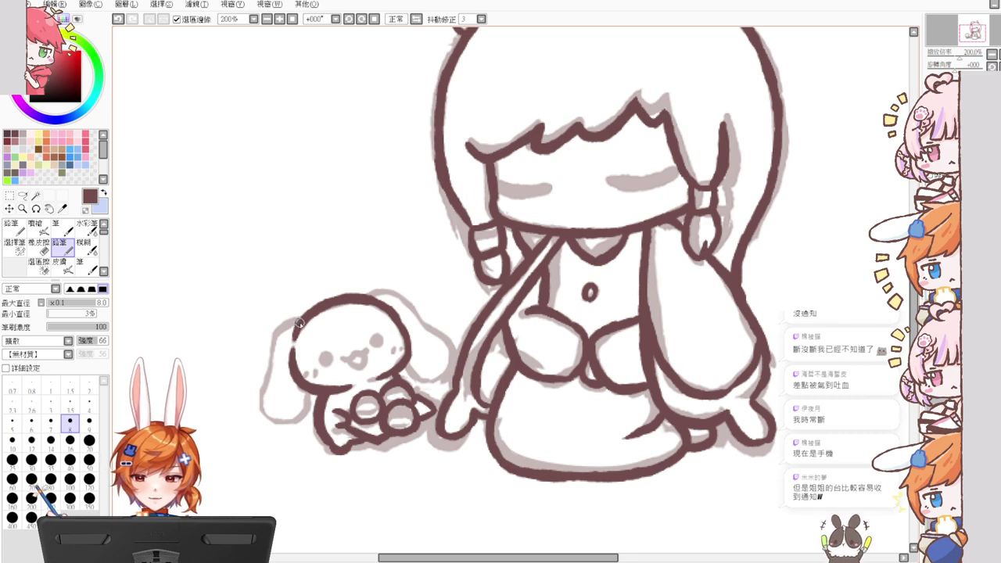
# Step: Ink the long drooping left ear of the large plush
pyautogui.moveTo(298, 322); pyautogui.dragTo(270, 362)
pyautogui.hotkey('ctrl', 'z')
pyautogui.moveTo(300, 321)
pyautogui.mouseDown()
pyautogui.moveTo(273, 352)
pyautogui.moveTo(269, 416)
pyautogui.moveTo(269, 373)
pyautogui.moveTo(268, 384)
pyautogui.moveTo(290, 425)
pyautogui.mouseUp()
pyautogui.hotkey('ctrl', 'z')
pyautogui.moveTo(267, 374); pyautogui.dragTo(303, 422)
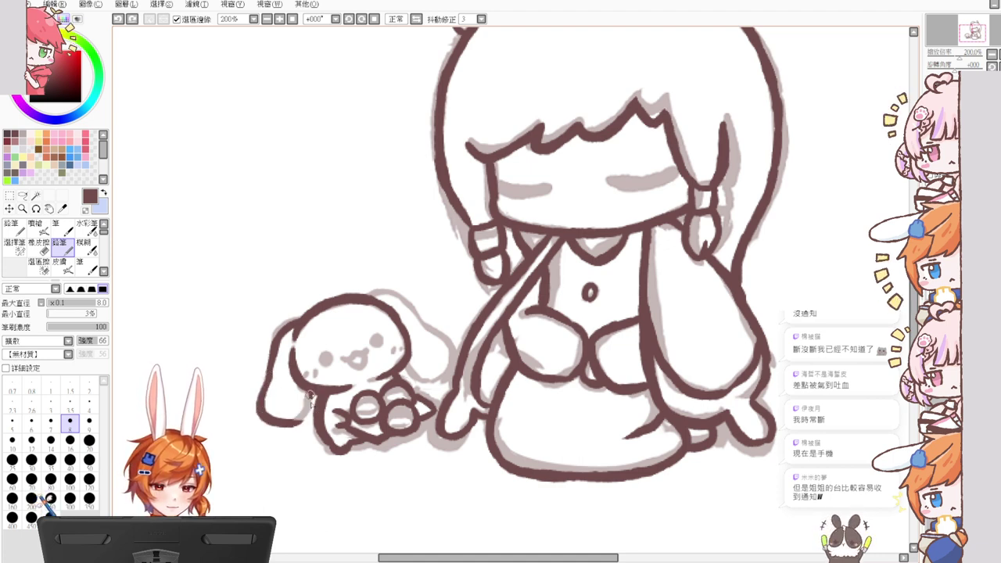
# Step: Ink the drooping right ear of the large plush, from the top of its head toward the character's sleeve
pyautogui.moveTo(371, 298)
pyautogui.mouseDown()
pyautogui.moveTo(411, 306)
pyautogui.moveTo(446, 346)
pyautogui.moveTo(416, 377)
pyautogui.mouseUp()
pyautogui.hotkey('ctrl', 'z')
pyautogui.hotkey('ctrl', 'z')
pyautogui.moveTo(418, 317)
pyautogui.mouseDown()
pyautogui.moveTo(449, 349)
pyautogui.moveTo(419, 375)
pyautogui.moveTo(402, 369)
pyautogui.moveTo(418, 379)
pyautogui.moveTo(446, 353)
pyautogui.moveTo(420, 368)
pyautogui.moveTo(400, 364)
pyautogui.moveTo(448, 362)
pyautogui.moveTo(405, 367)
pyautogui.moveTo(412, 378)
pyautogui.moveTo(453, 354)
pyautogui.moveTo(412, 384)
pyautogui.moveTo(440, 363)
pyautogui.moveTo(456, 375)
pyautogui.moveTo(447, 365)
pyautogui.moveTo(414, 380)
pyautogui.mouseUp()
pyautogui.hotkey('ctrl', 'z')
pyautogui.hotkey('ctrl', 'z')
pyautogui.hotkey('ctrl', 'z')
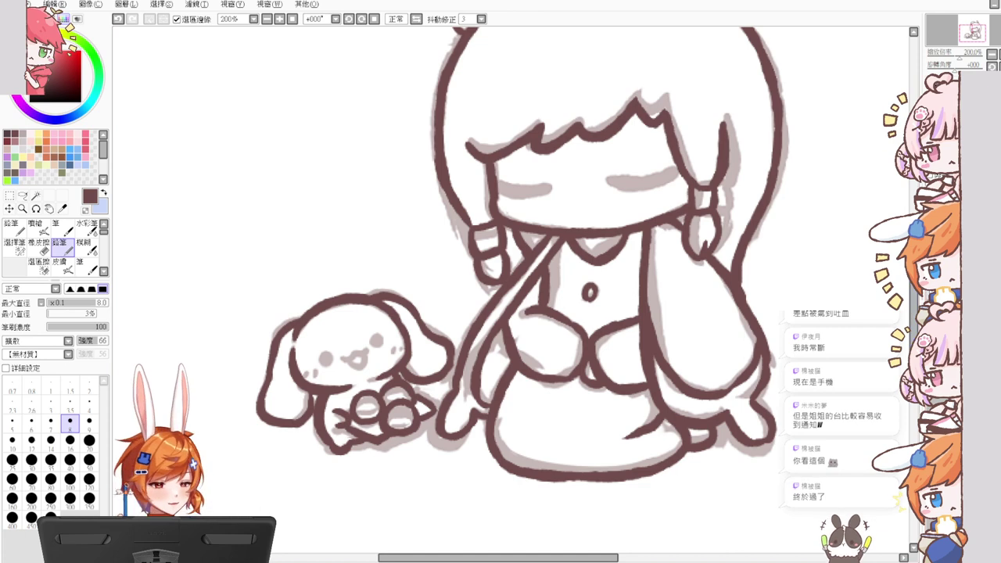
pyautogui.click(931, 226)
pyautogui.click(931, 227)
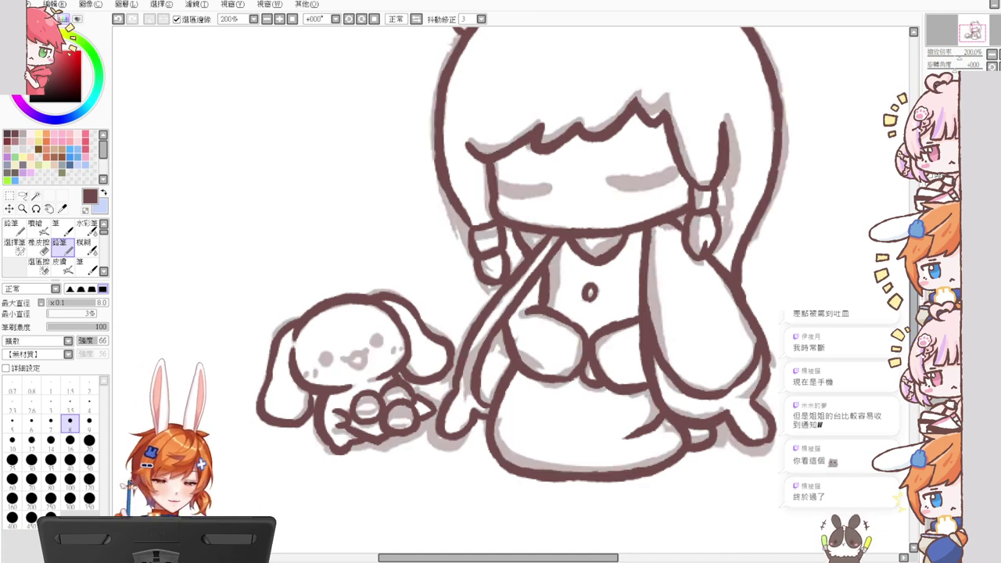
# Step: Ink the two solid oval eyes and the small open mouth of the seated plush beside the character, using brush size 5.3
pyautogui.press('pageup')
pyautogui.moveTo(492, 445); pyautogui.dragTo(516, 369)
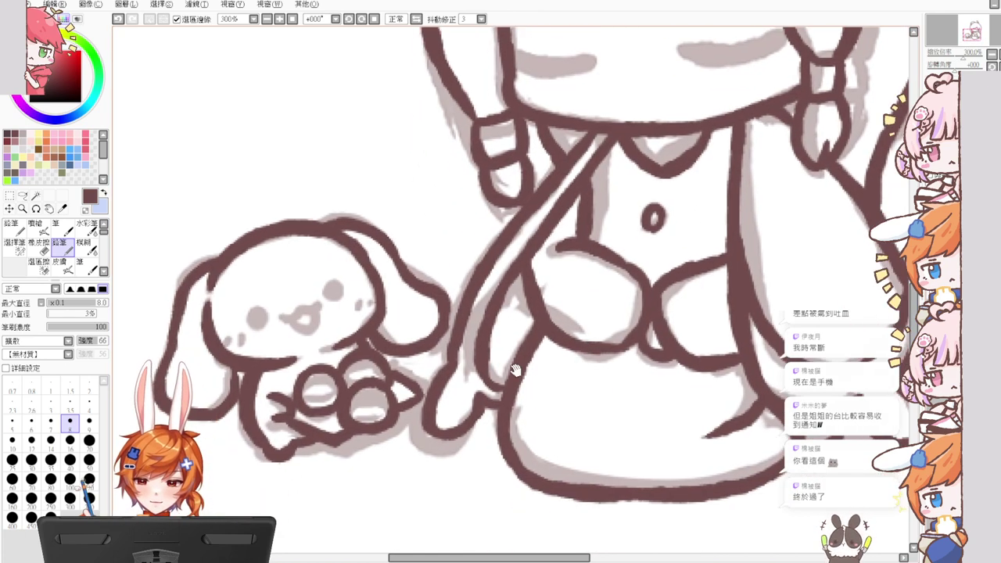
pyautogui.moveTo(257, 316); pyautogui.dragTo(258, 319)
pyautogui.hotkey('ctrl', 'z')
pyautogui.hotkey('ctrl', 'z')
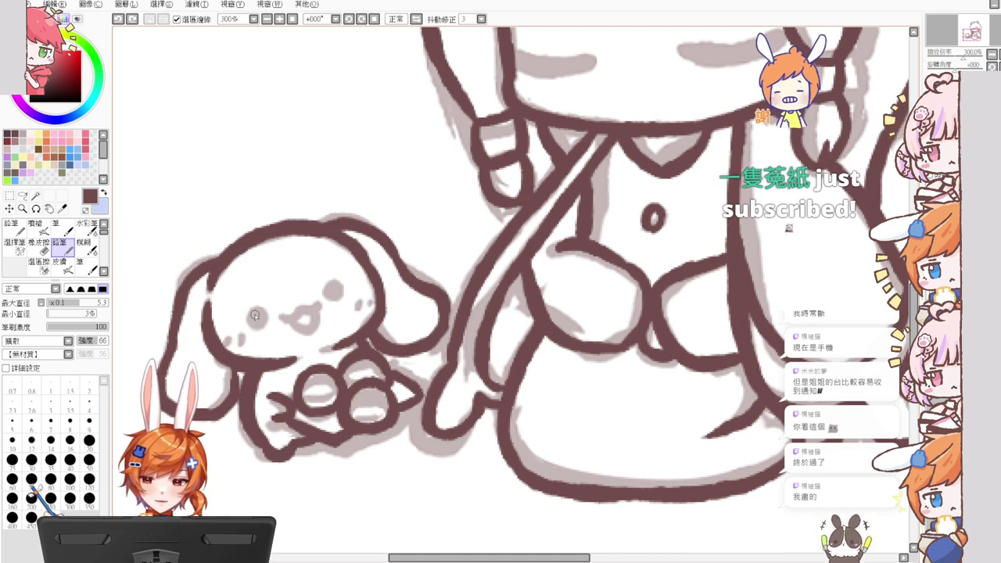
pyautogui.moveTo(256, 317); pyautogui.dragTo(259, 319)
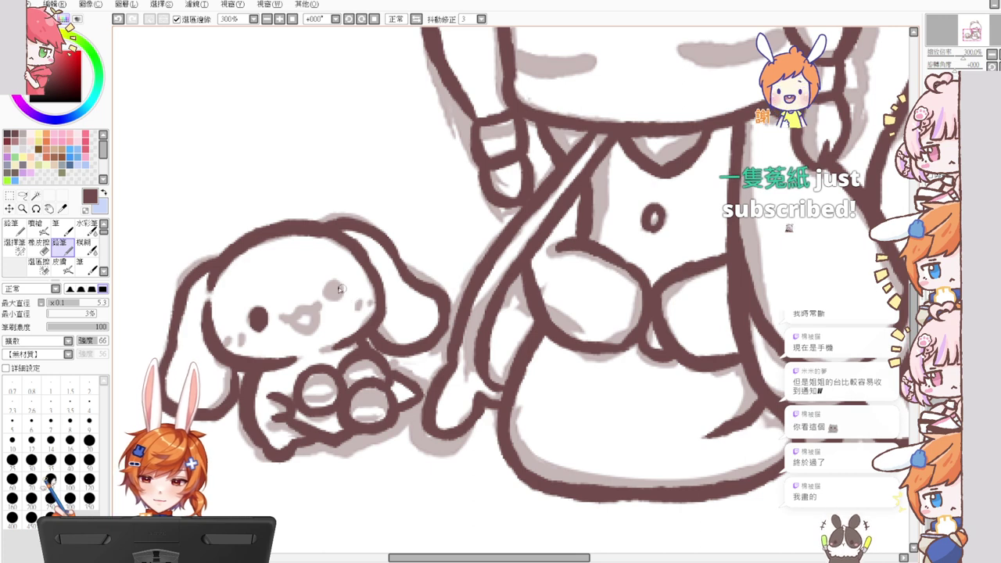
pyautogui.moveTo(332, 288); pyautogui.dragTo(336, 300)
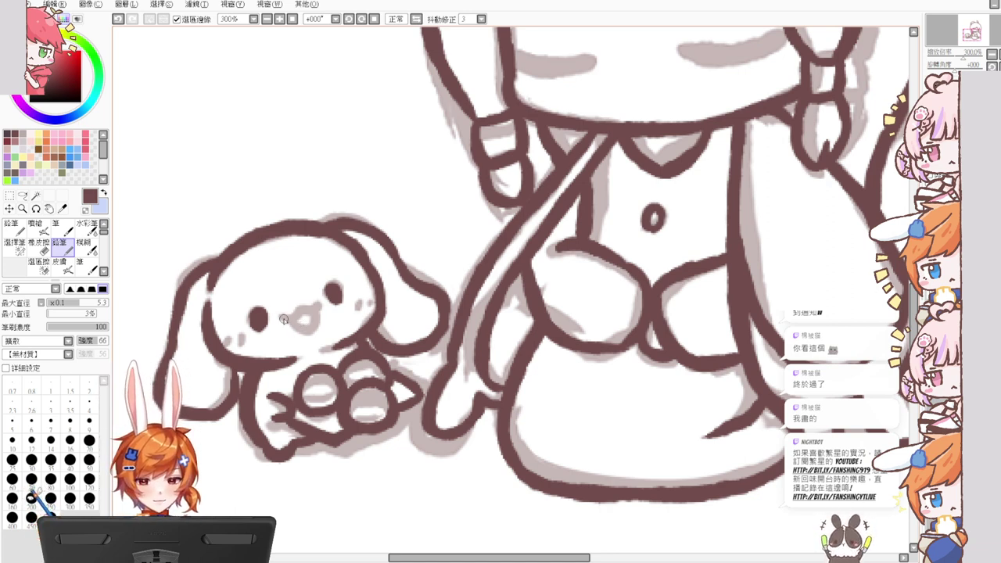
pyautogui.moveTo(284, 319)
pyautogui.mouseDown()
pyautogui.moveTo(321, 305)
pyautogui.moveTo(309, 325)
pyautogui.moveTo(314, 312)
pyautogui.mouseUp()
pyautogui.hotkey('ctrl', 'z')
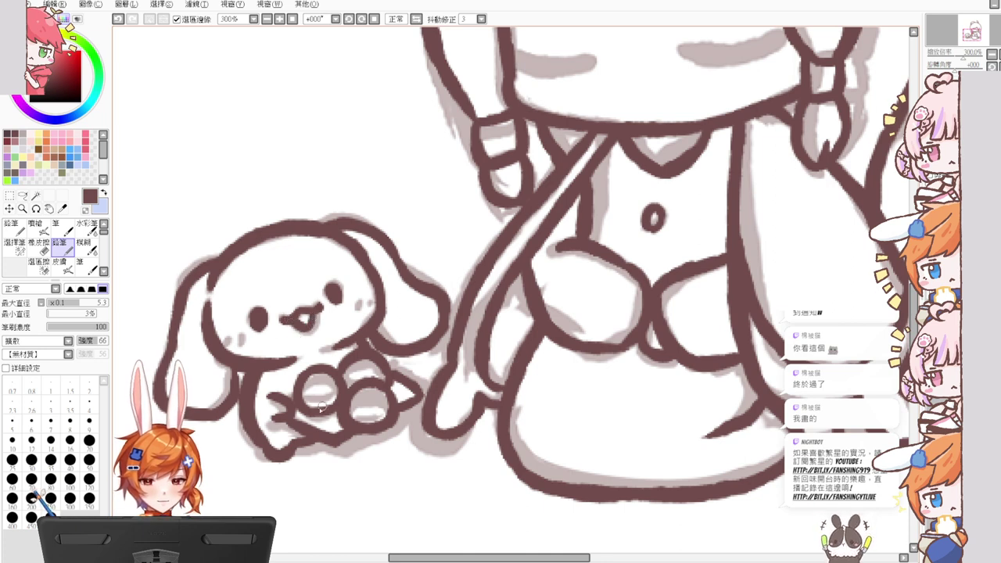
# Step: Ink curved bands across the three round shapes held by the seated plush
pyautogui.moveTo(299, 395)
pyautogui.mouseDown()
pyautogui.moveTo(365, 380)
pyautogui.moveTo(359, 408)
pyautogui.moveTo(347, 410)
pyautogui.moveTo(362, 416)
pyautogui.moveTo(383, 399)
pyautogui.moveTo(396, 412)
pyautogui.moveTo(345, 408)
pyautogui.moveTo(379, 411)
pyautogui.moveTo(385, 397)
pyautogui.moveTo(370, 417)
pyautogui.moveTo(350, 413)
pyautogui.moveTo(389, 399)
pyautogui.mouseUp()
pyautogui.hotkey('ctrl', 'z')
pyautogui.hotkey('ctrl', 'z')
pyautogui.hotkey('ctrl', 'z')
pyautogui.hotkey('ctrl', 'z')
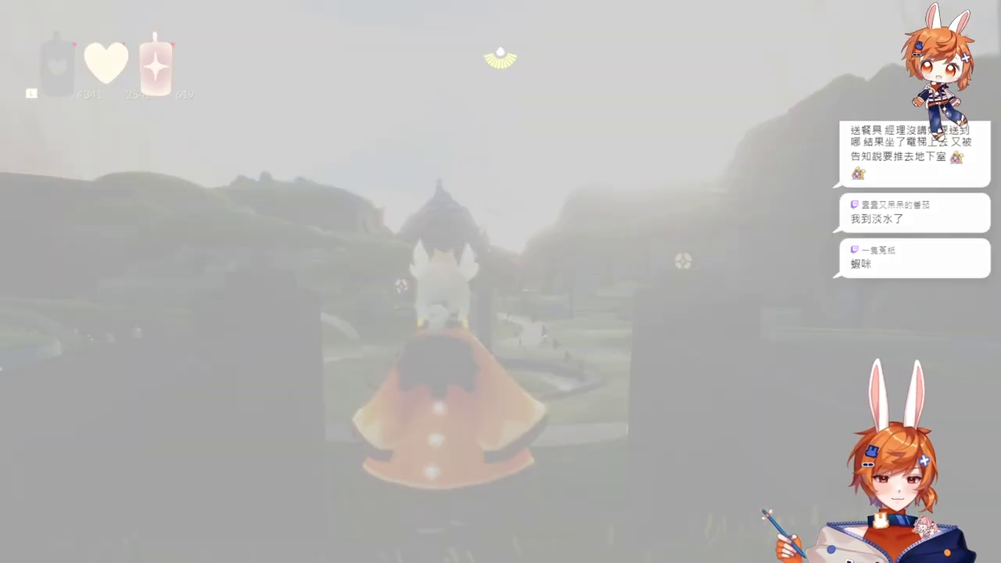
pyautogui.press('space')
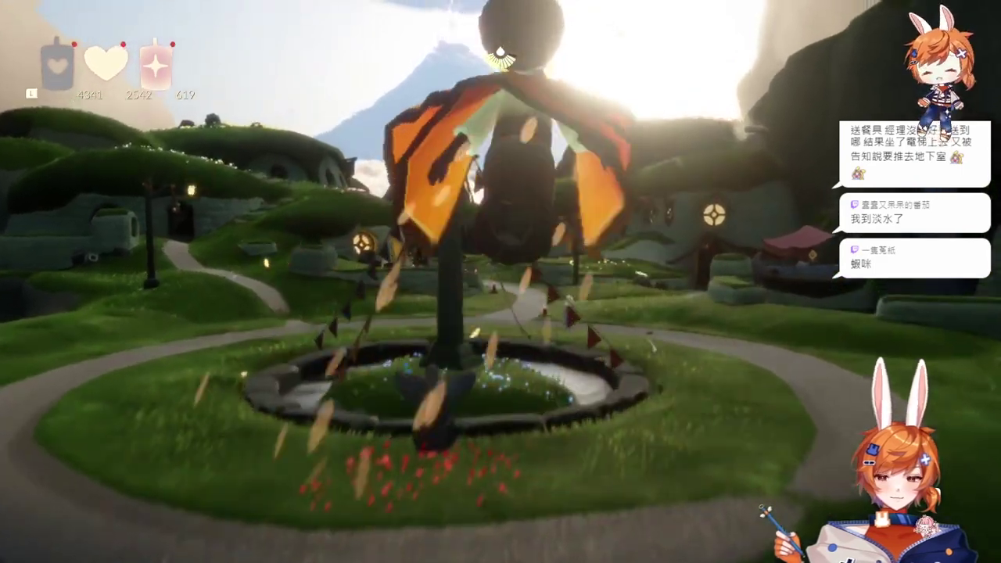
pyautogui.press('space')
pyautogui.press('w')
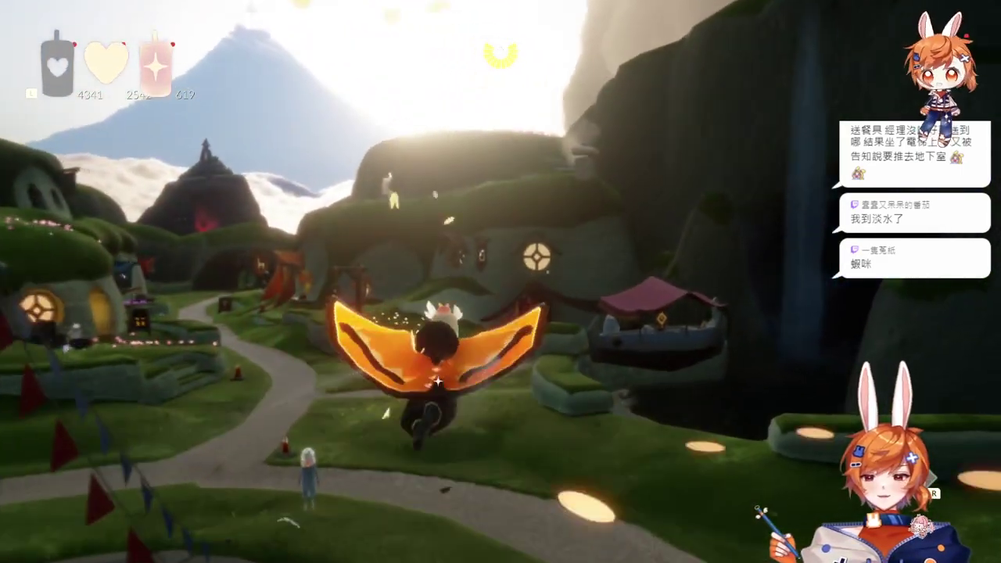
pyautogui.press('space')
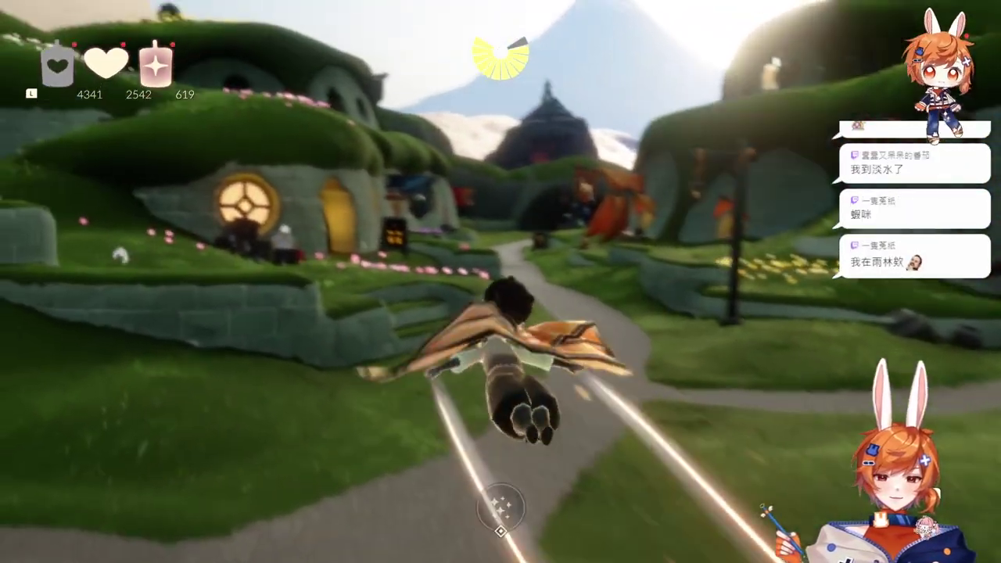
pyautogui.press('w')
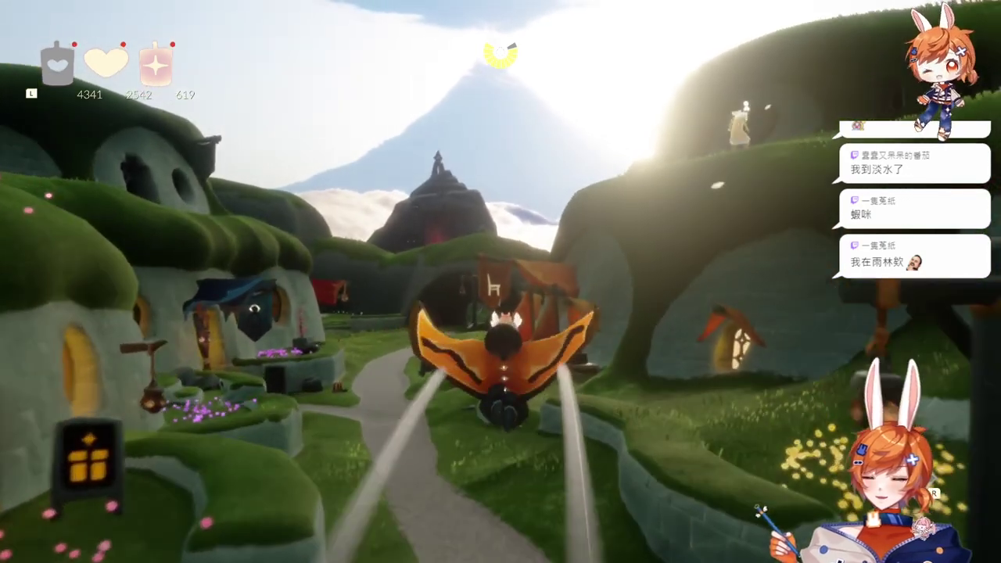
pyautogui.press('w')
pyautogui.press('w')
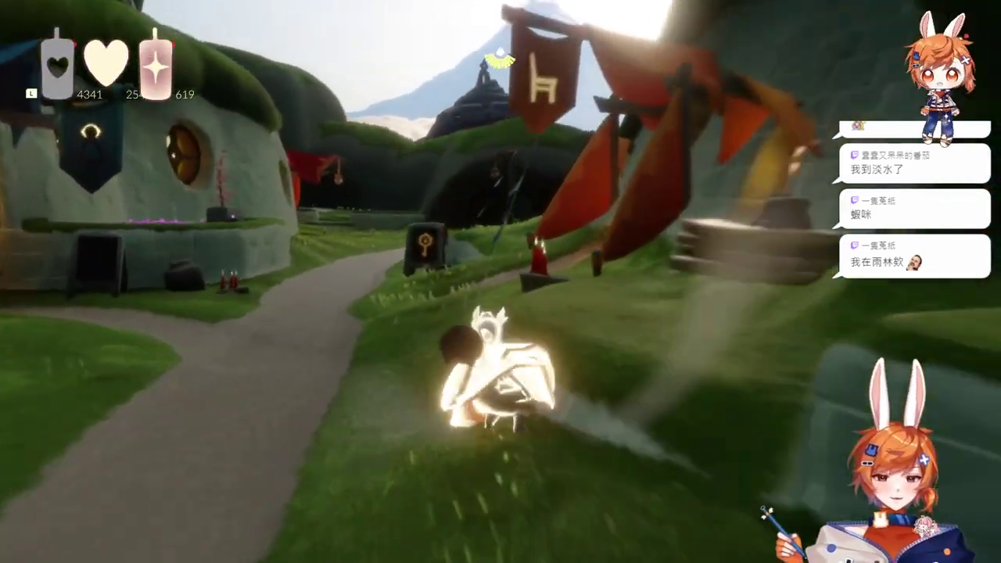
pyautogui.press('space')
pyautogui.press('w')
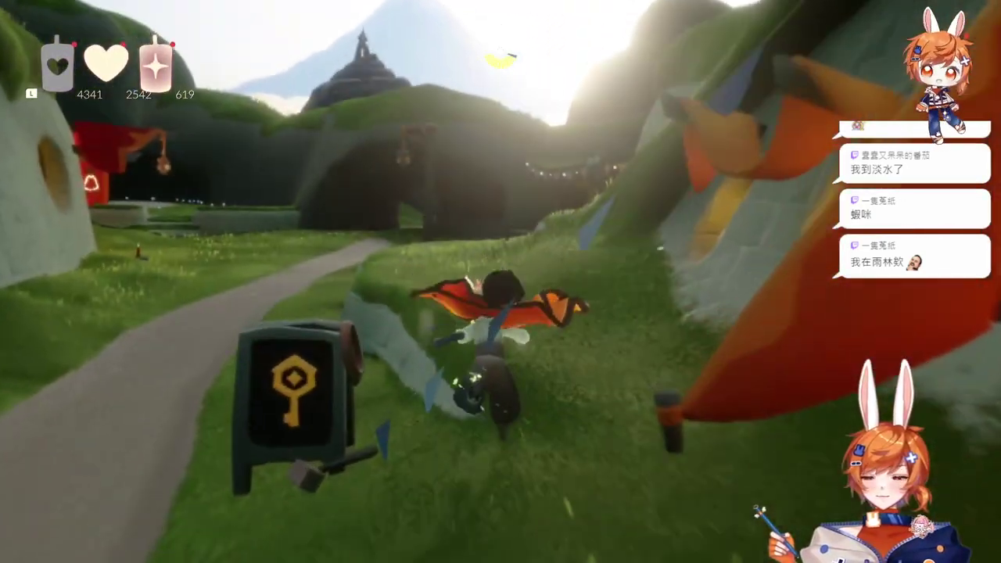
pyautogui.press('space')
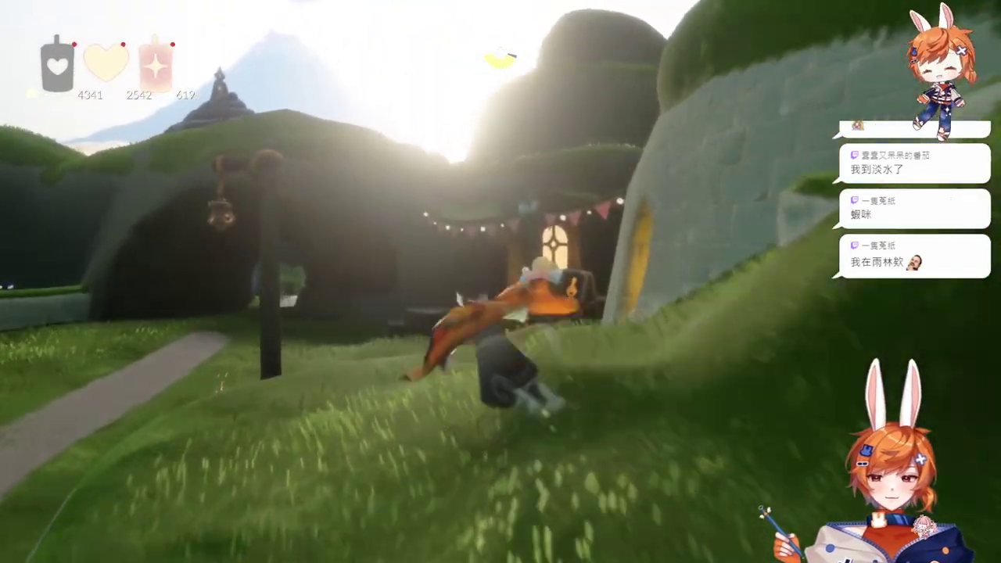
pyautogui.press('w')
pyautogui.press('w')
pyautogui.press('space')
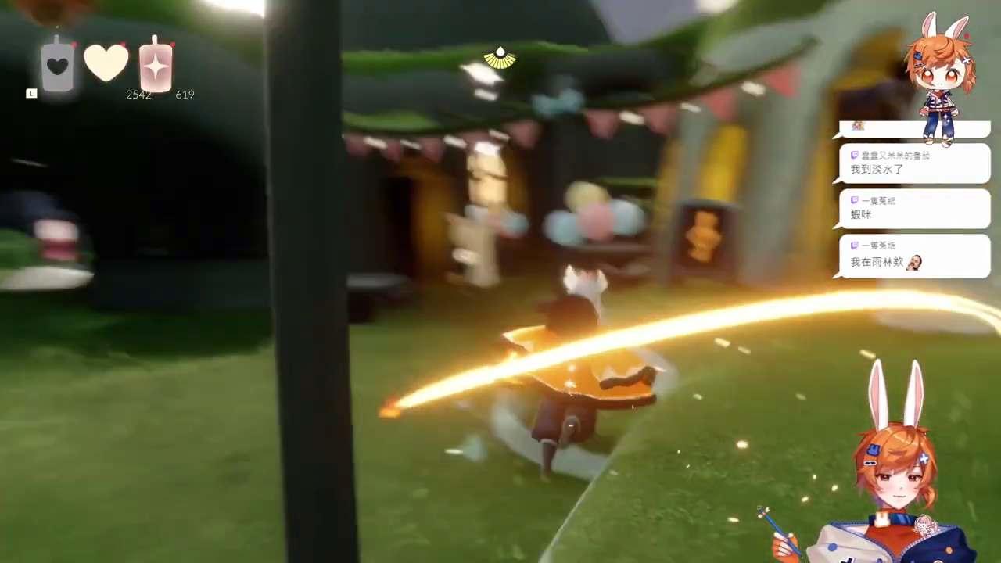
pyautogui.press('w')
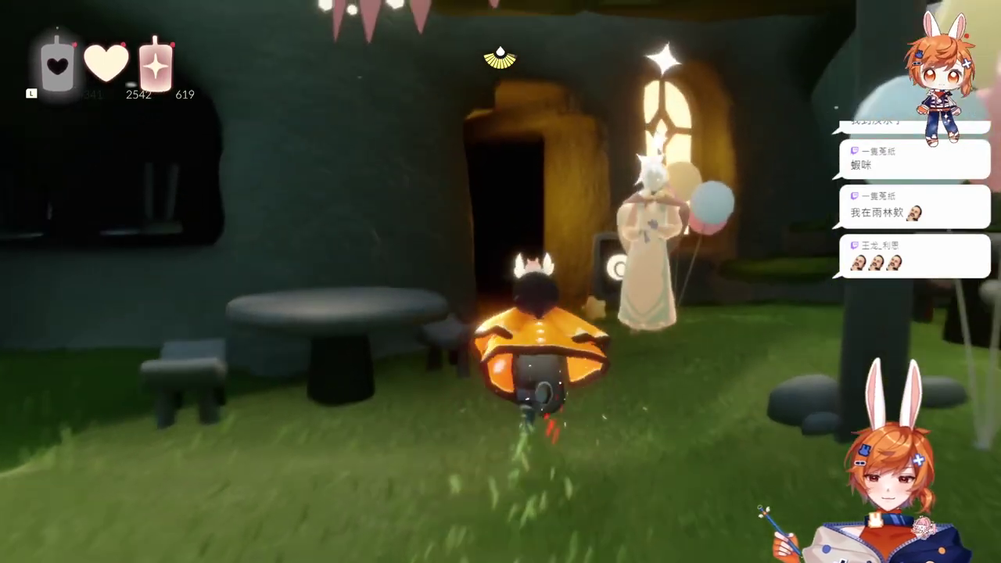
pyautogui.press('w')
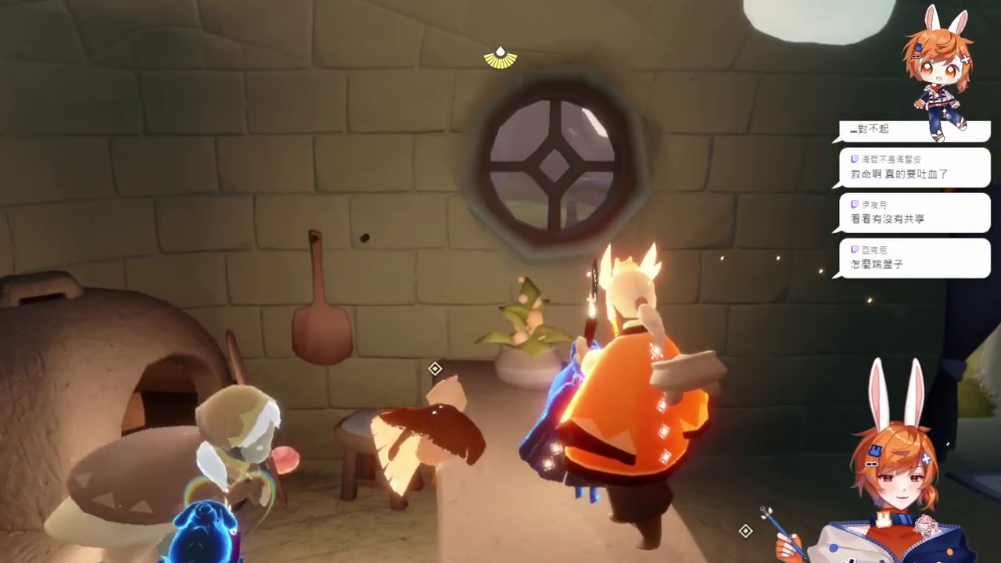
pyautogui.press('y')
pyautogui.press('a')
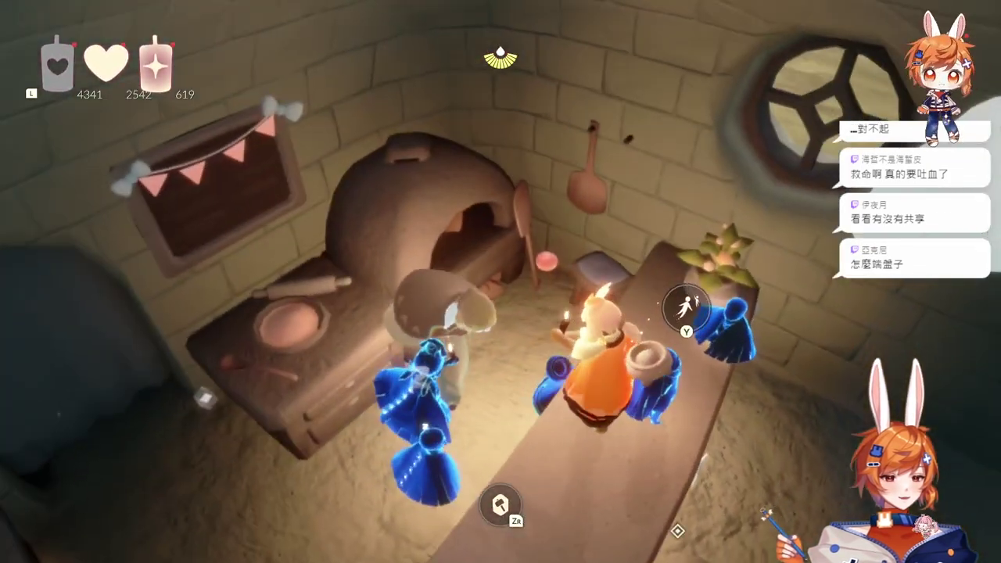
pyautogui.press('y')
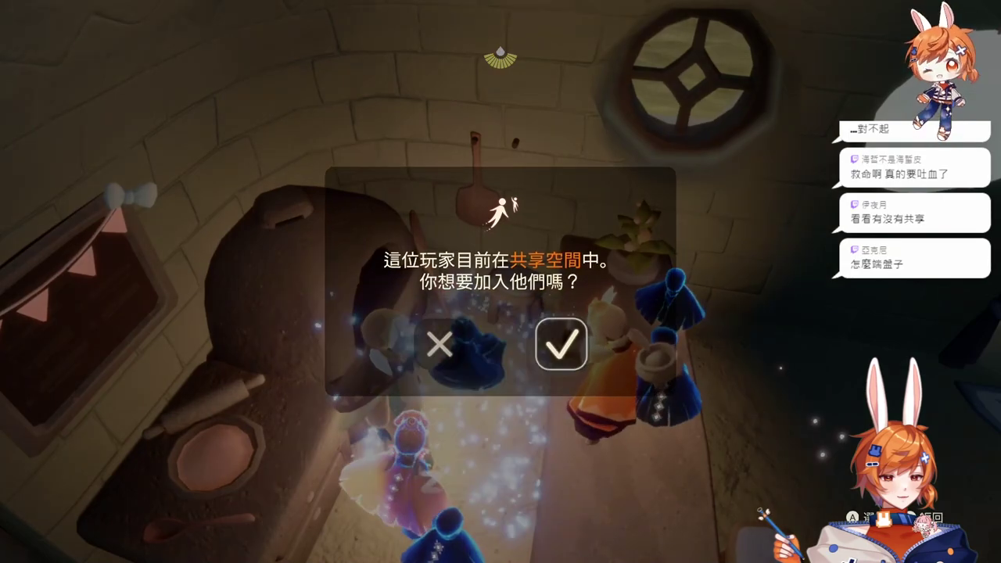
pyautogui.press('Return')
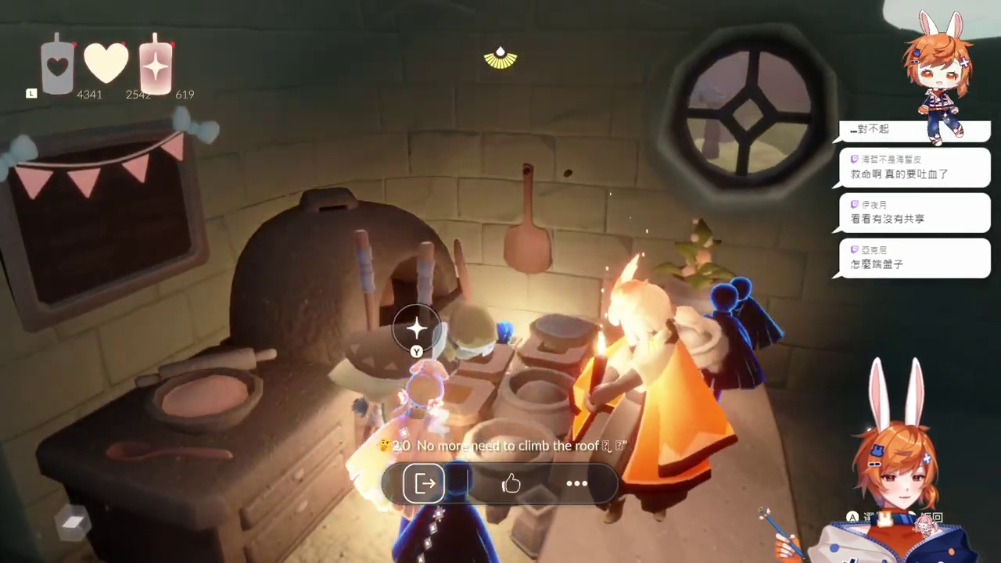
pyautogui.press('Escape')
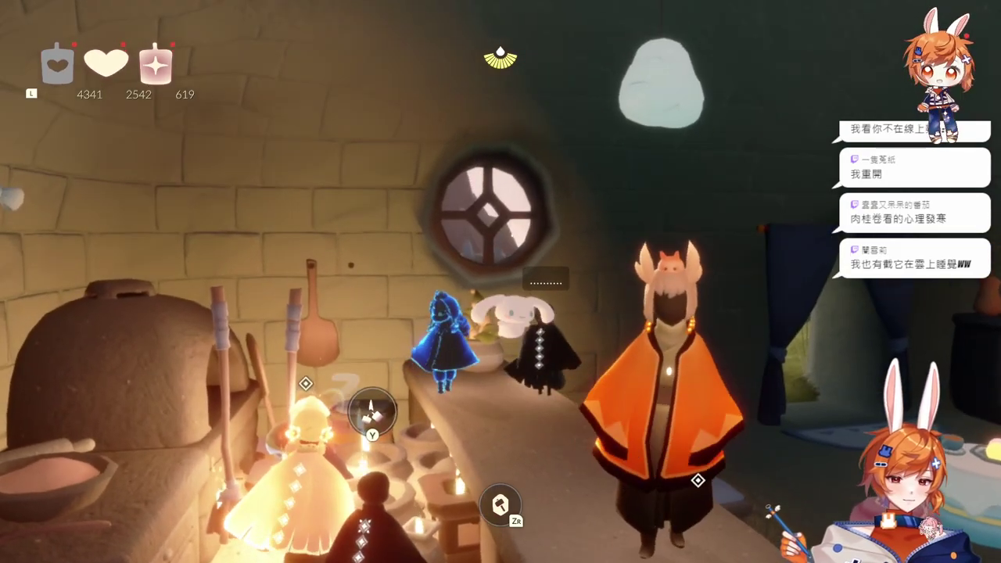
pyautogui.press('x')
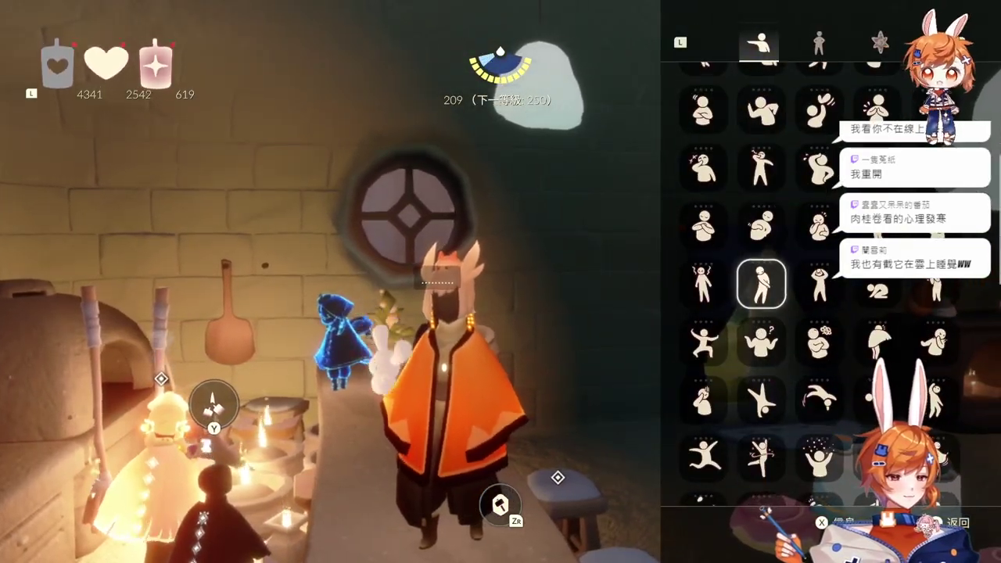
pyautogui.press('Down')
pyautogui.press('Down')
pyautogui.press('Down')
pyautogui.press('Down')
pyautogui.press('Down')
pyautogui.press('Down')
pyautogui.press('Down')
pyautogui.press('Down')
pyautogui.press('Down')
pyautogui.press('Down')
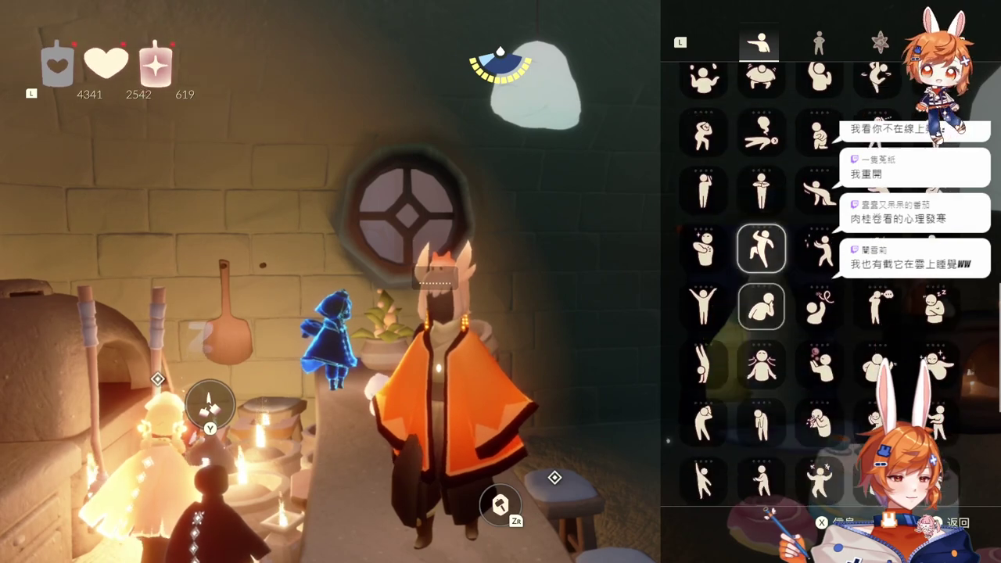
pyautogui.press('Return')
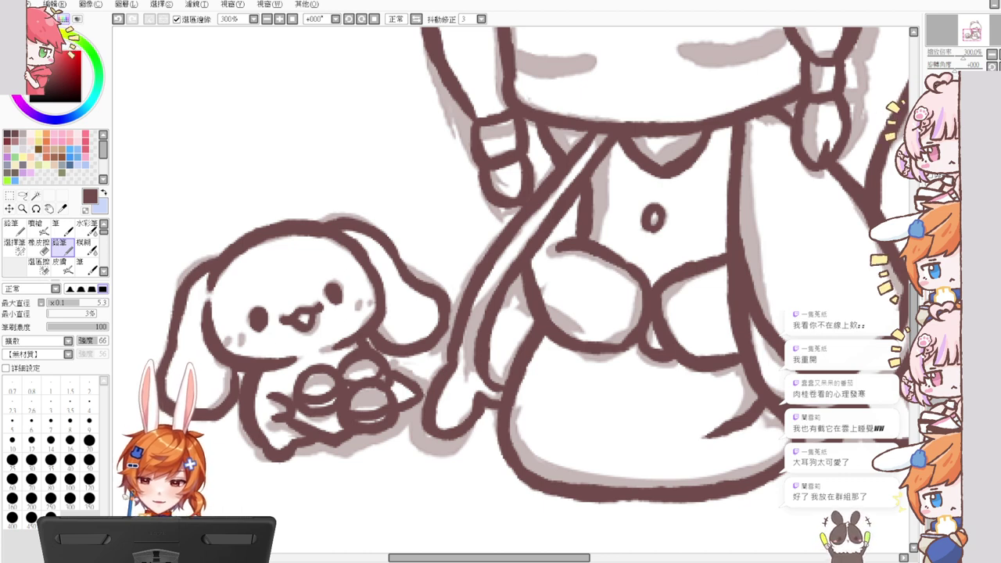
# Step: Ink small curls on top of the three round shapes held by the seated plush, using brush size 2.9
pyautogui.moveTo(344, 364); pyautogui.dragTo(365, 362)
pyautogui.moveTo(301, 376); pyautogui.dragTo(311, 379)
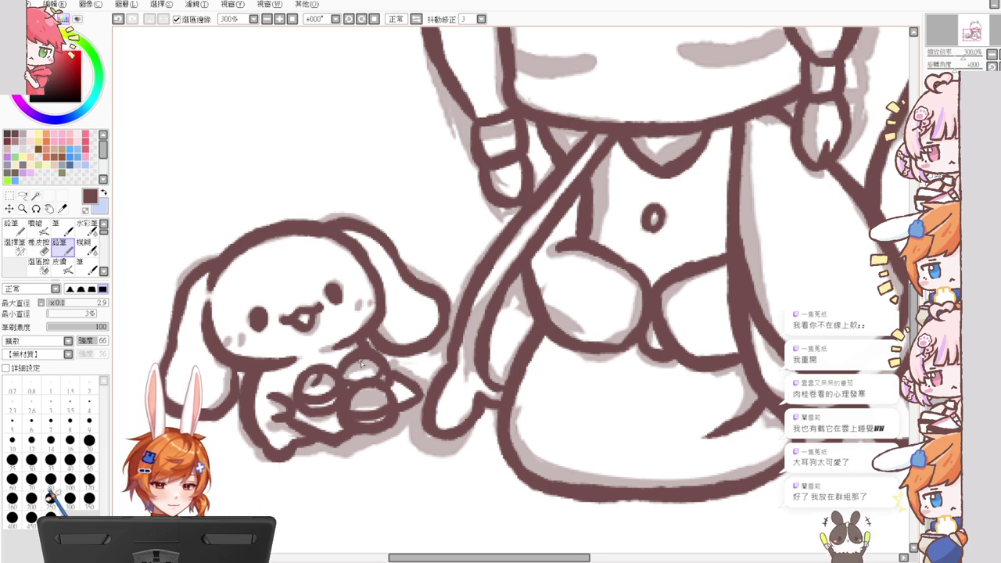
pyautogui.hotkey('ctrl', 'z')
pyautogui.moveTo(319, 375); pyautogui.dragTo(311, 388)
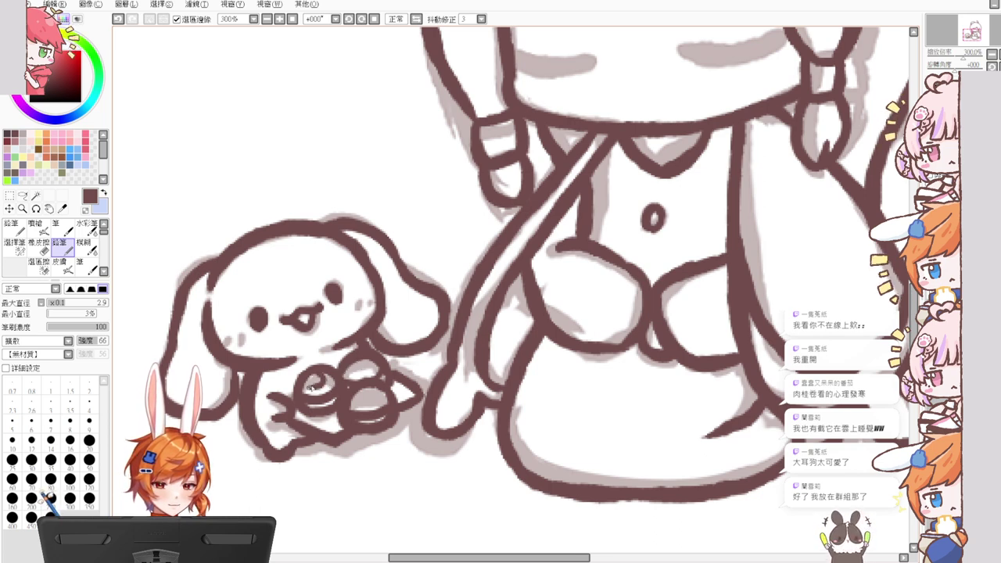
pyautogui.hotkey('ctrl', 'z')
pyautogui.press('e')
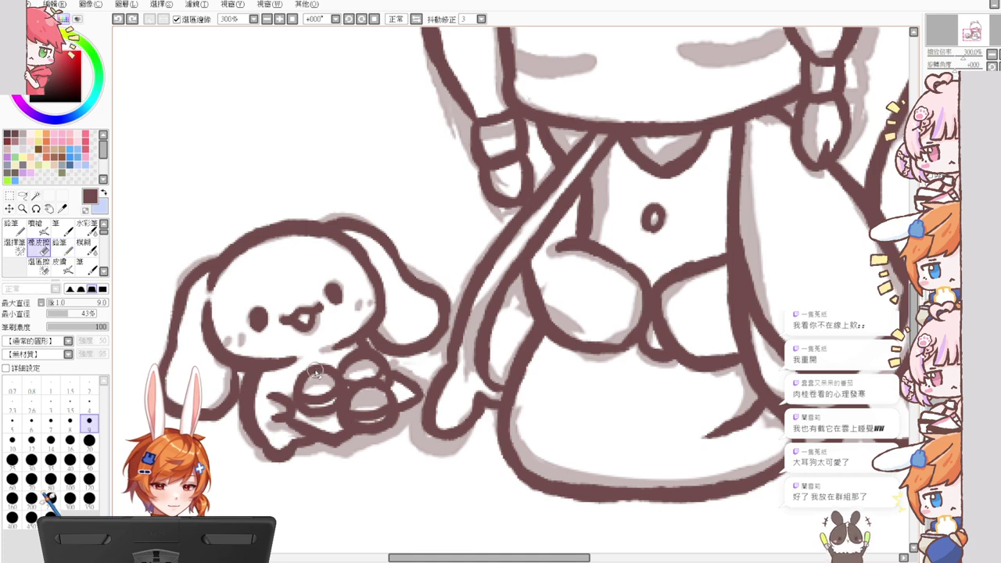
pyautogui.moveTo(319, 365)
pyautogui.mouseDown()
pyautogui.moveTo(314, 382)
pyautogui.moveTo(325, 368)
pyautogui.moveTo(360, 402)
pyautogui.mouseUp()
pyautogui.press('n')
pyautogui.hotkey('ctrl', 'z')
pyautogui.hotkey('ctrl', 'z')
pyautogui.hotkey('ctrl', 'z')
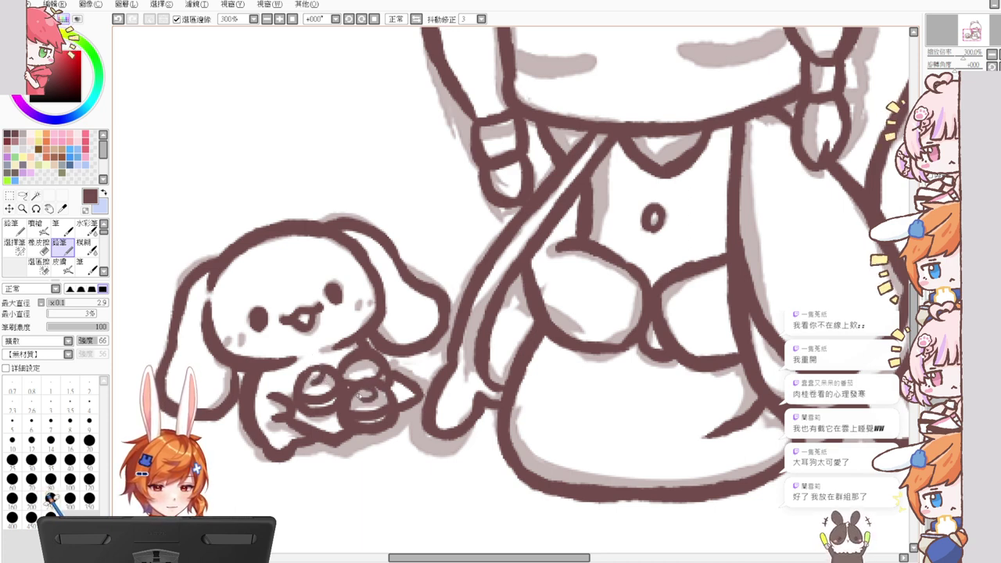
pyautogui.moveTo(357, 363); pyautogui.dragTo(358, 376)
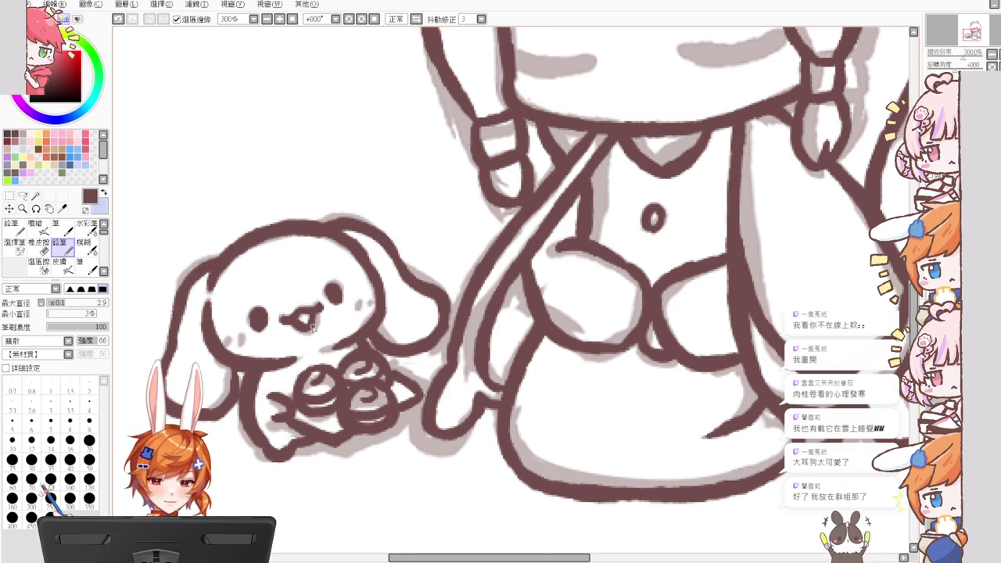
# Step: Hide the rough sketch and examine the clean line art, both across the whole canvas and close up at 200%
pyautogui.scroll(-2, 312, 327)
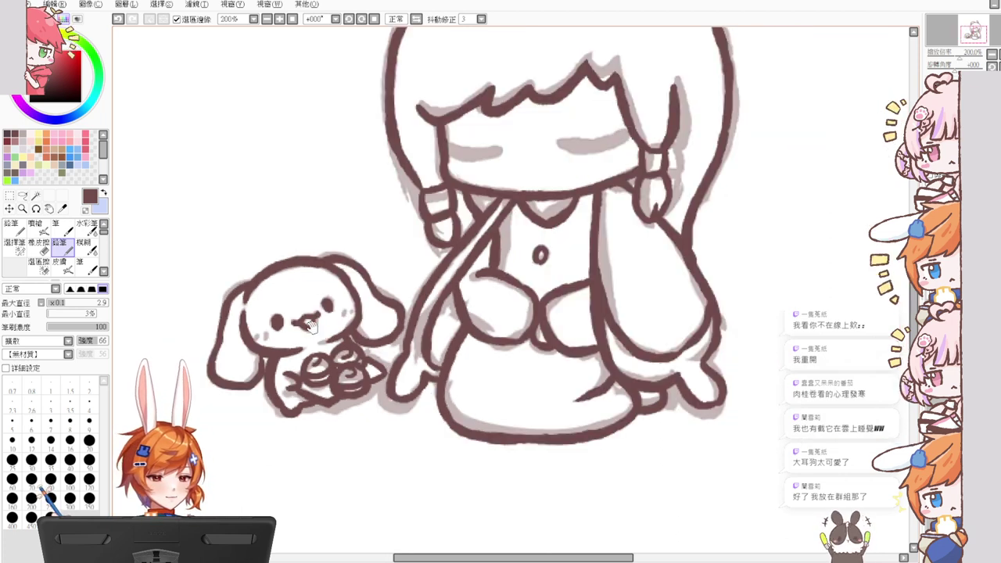
pyautogui.moveTo(687, 243); pyautogui.dragTo(699, 365)
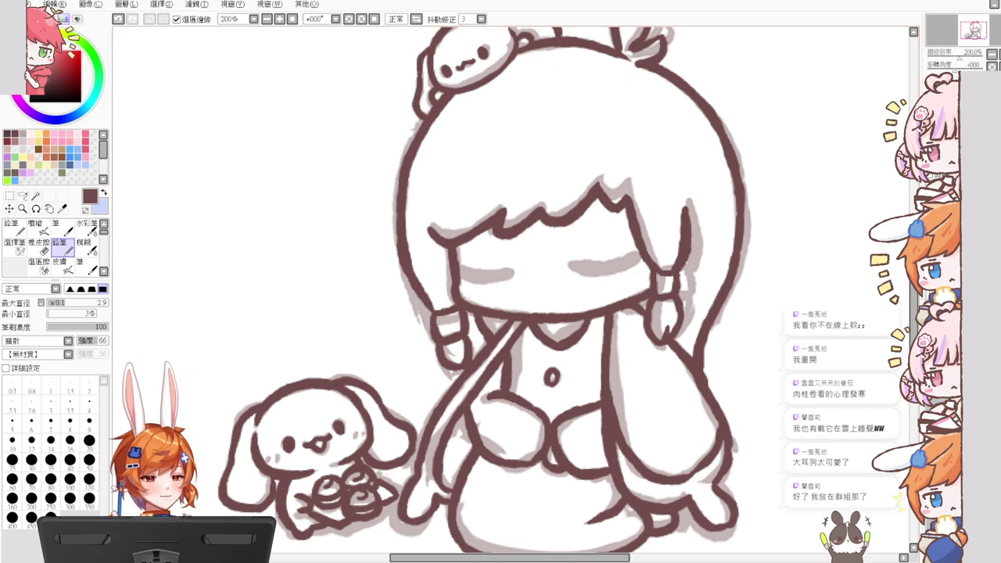
pyautogui.click(934, 234)
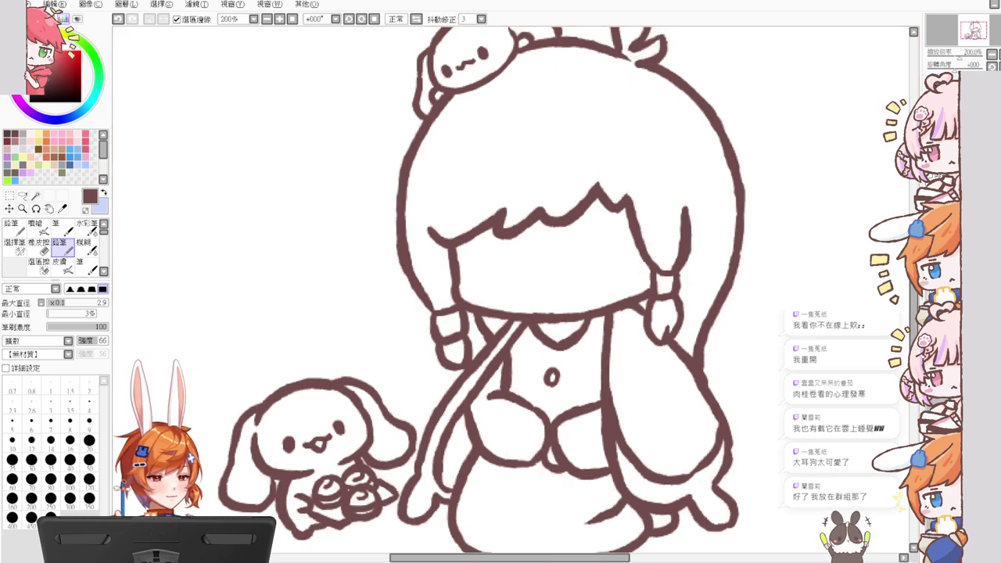
pyautogui.click(293, 19)
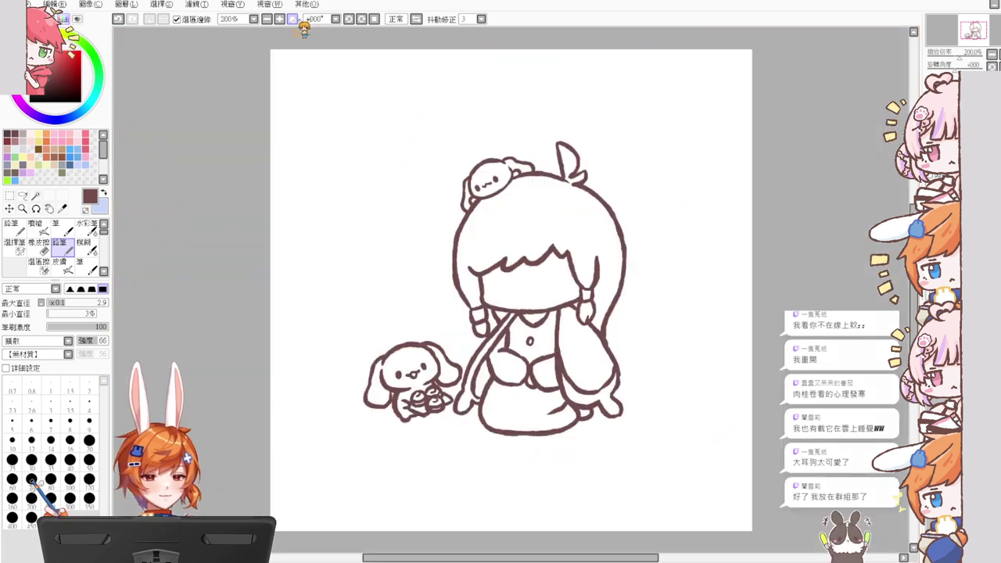
pyautogui.click(279, 19)
pyautogui.click(280, 19)
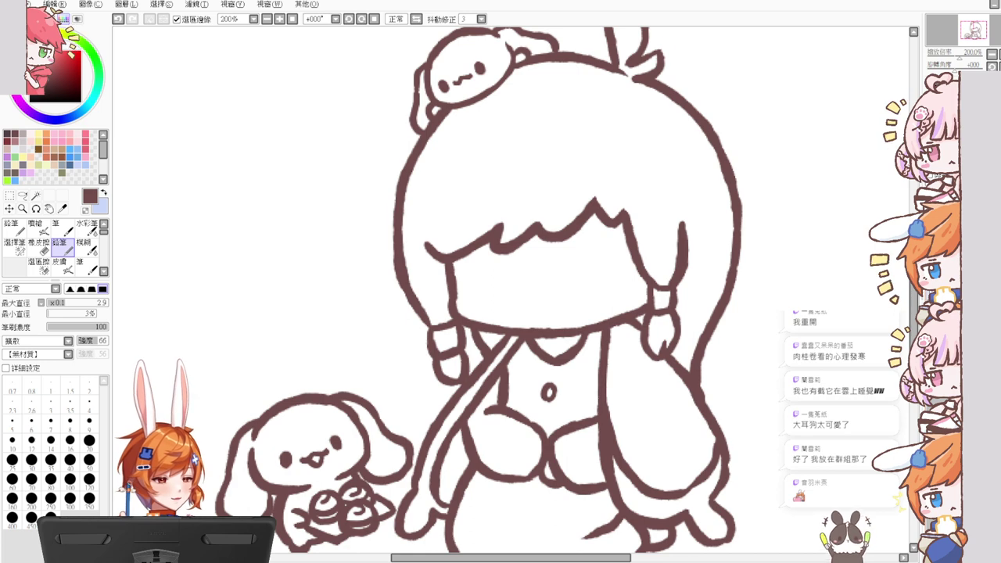
# Step: Show the rough sketch again and set the pencil's brush size to 7.5
pyautogui.click(933, 288)
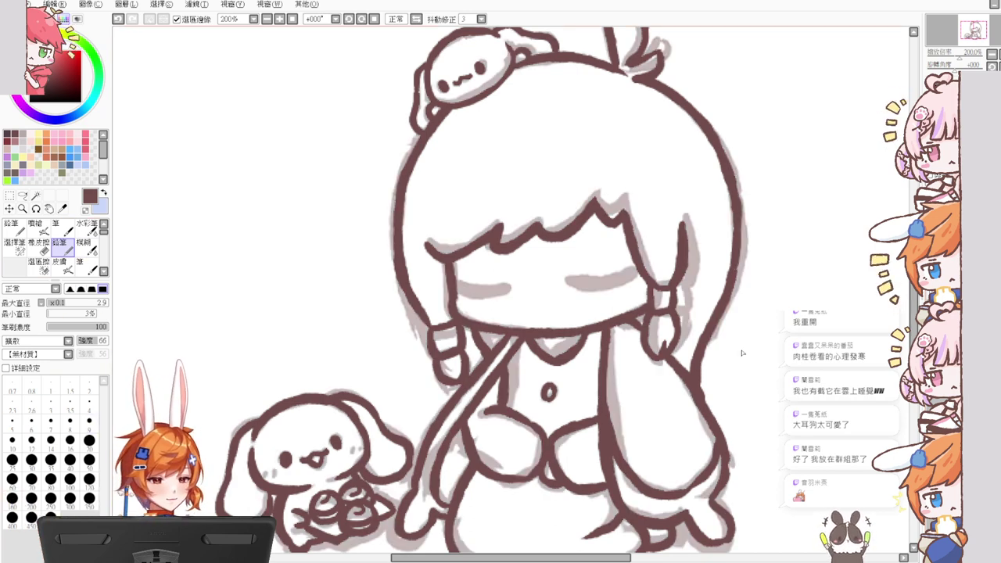
pyautogui.moveTo(720, 334); pyautogui.dragTo(565, 334)
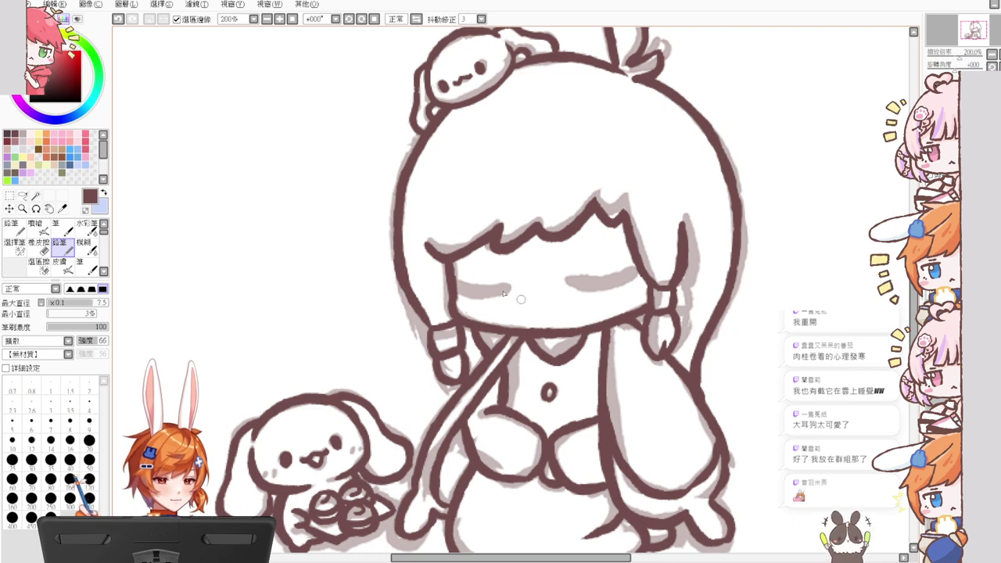
# Step: Ink the chibi character's two closed eyes over the sketch and hide the rough sketch
pyautogui.moveTo(460, 287); pyautogui.dragTo(503, 289)
pyautogui.hotkey('ctrl', 'z')
pyautogui.moveTo(564, 281); pyautogui.dragTo(616, 278)
pyautogui.hotkey('ctrl', 'z')
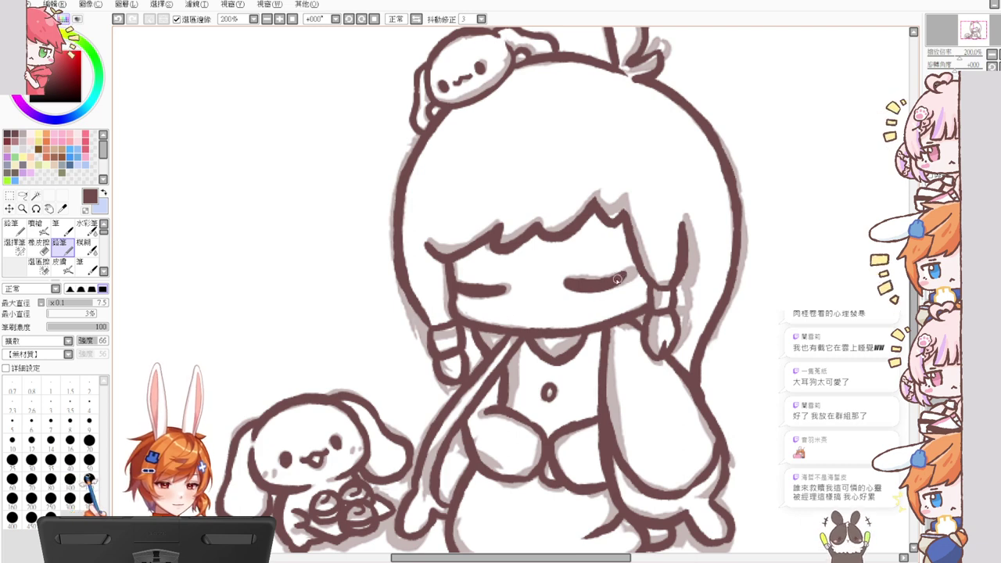
pyautogui.click(932, 235)
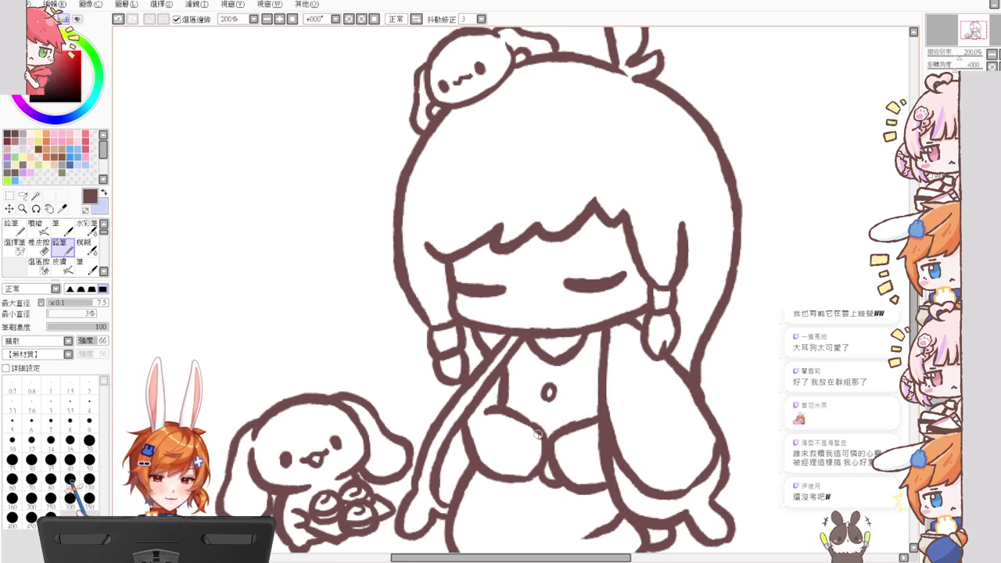
pyautogui.hotkey('ctrl', 'z')
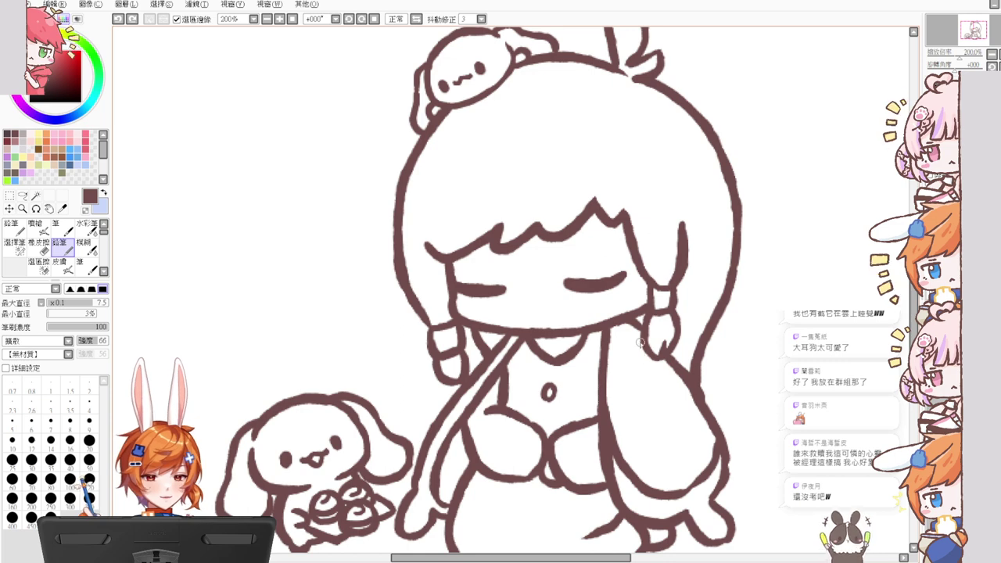
# Step: Try to erase and redraw the ear line where the head-top plush's ear meets the hair, then undo the attempt
pyautogui.scroll(2, 500, 289)
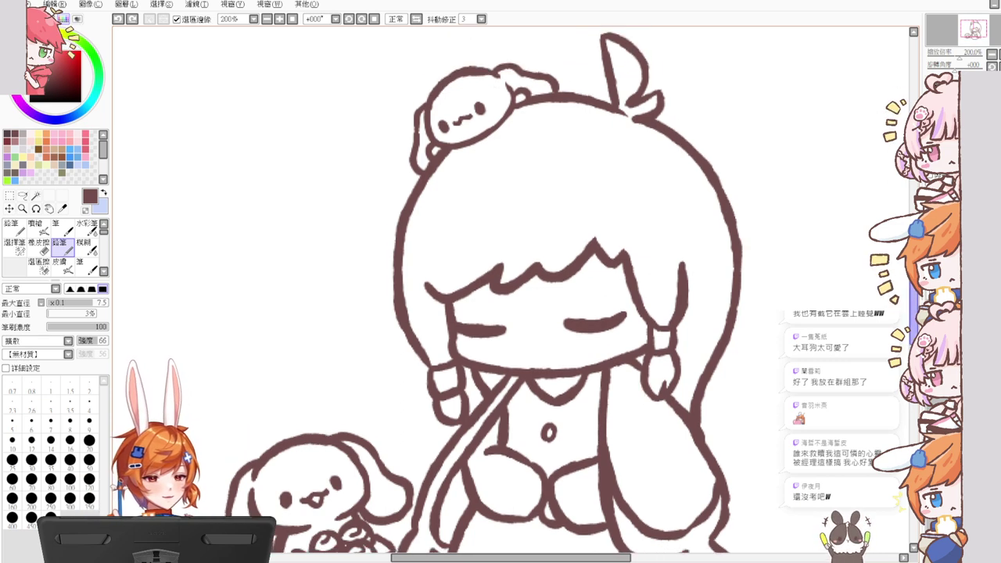
pyautogui.press('e')
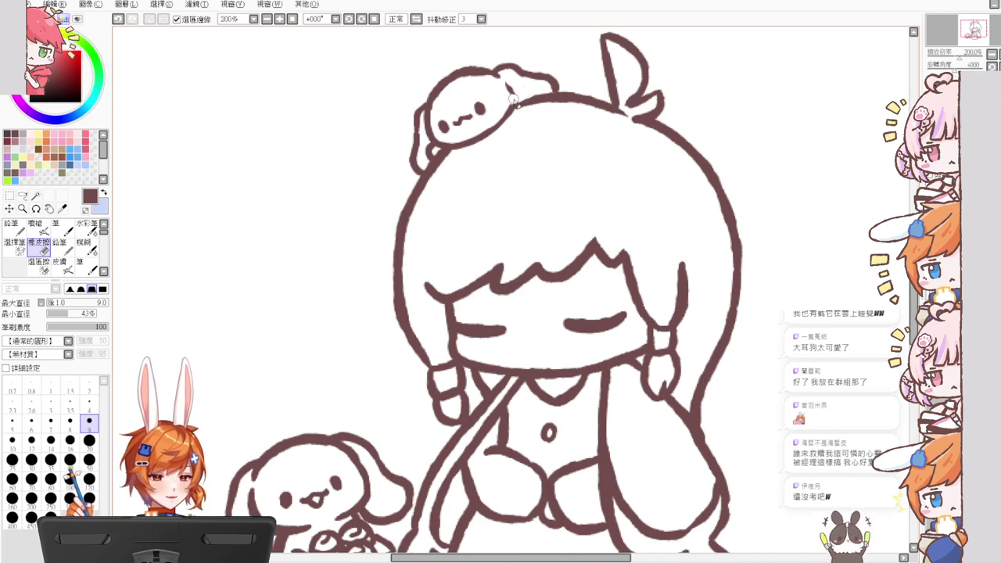
pyautogui.press('n')
pyautogui.moveTo(511, 91); pyautogui.dragTo(512, 106)
pyautogui.hotkey('ctrl', 'z')
pyautogui.press('e')
pyautogui.press('n')
pyautogui.hotkey('ctrl', 'z')
pyautogui.hotkey('ctrl', 'z')
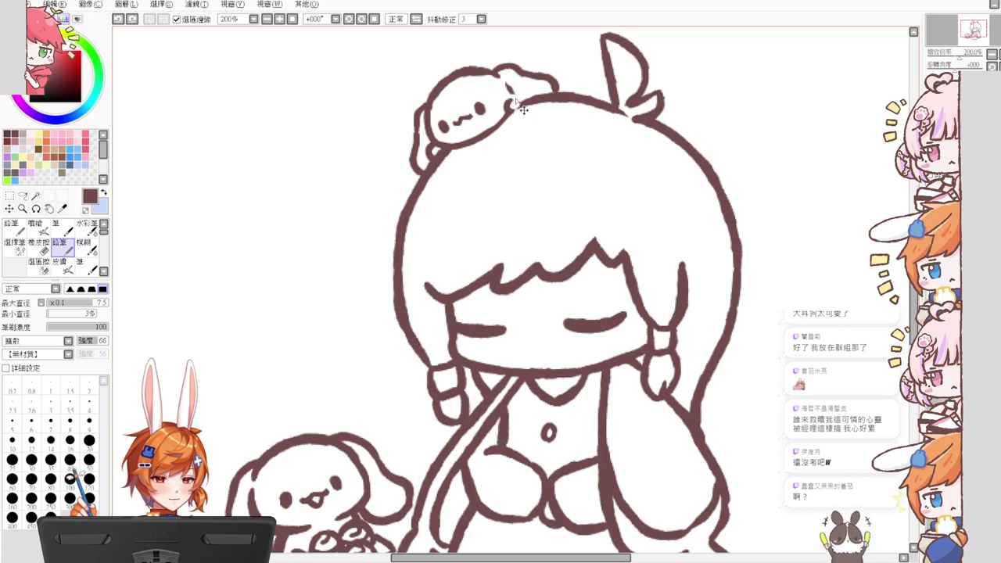
pyautogui.hotkey('ctrl', 'z')
pyautogui.hotkey('ctrl', 'z')
pyautogui.hotkey('ctrl', 'z')
pyautogui.hotkey('ctrl', 'z')
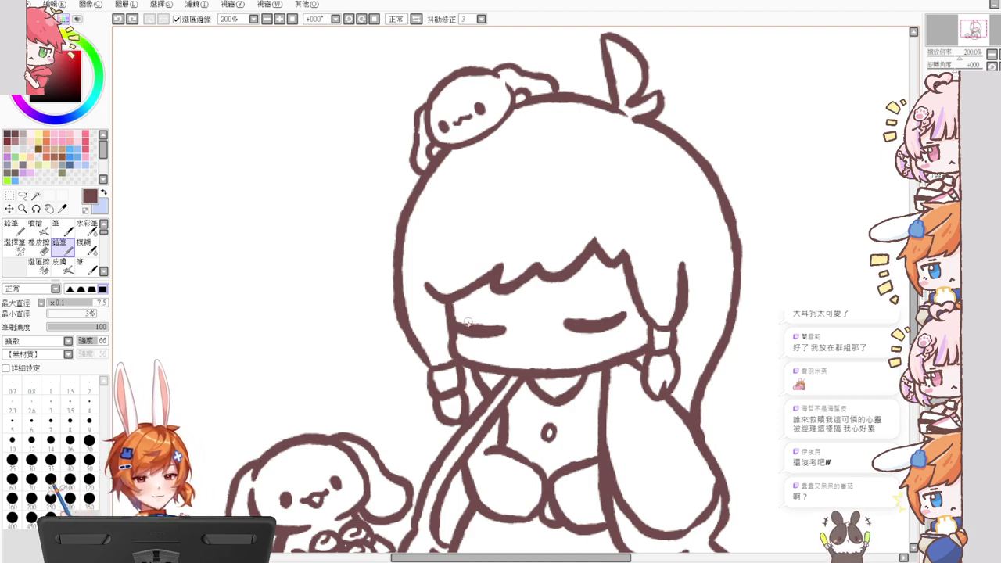
# Step: Erase the head-top plush's mouth and redraw it as a small wavy smile with brush size 5.0
pyautogui.press('e')
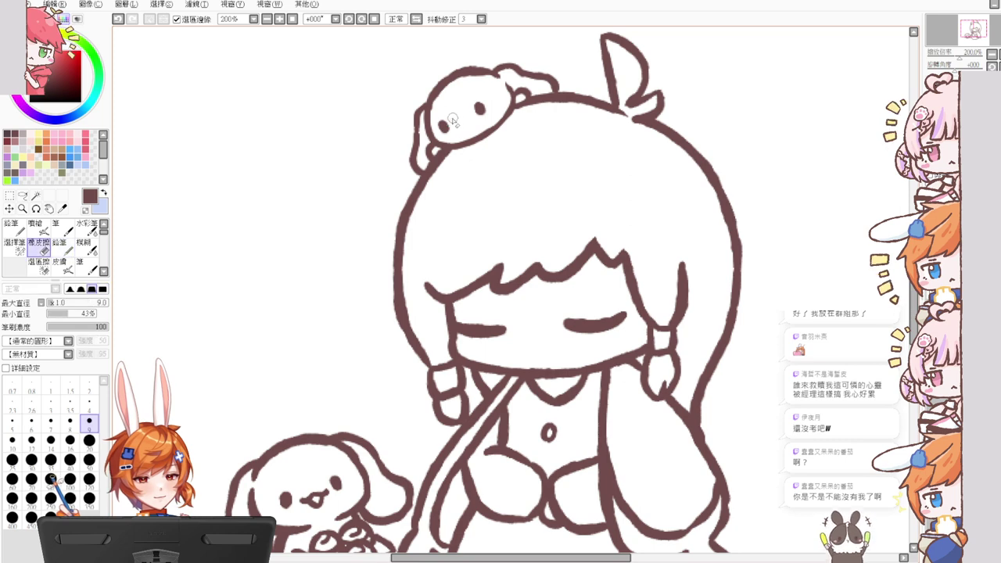
pyautogui.press('n')
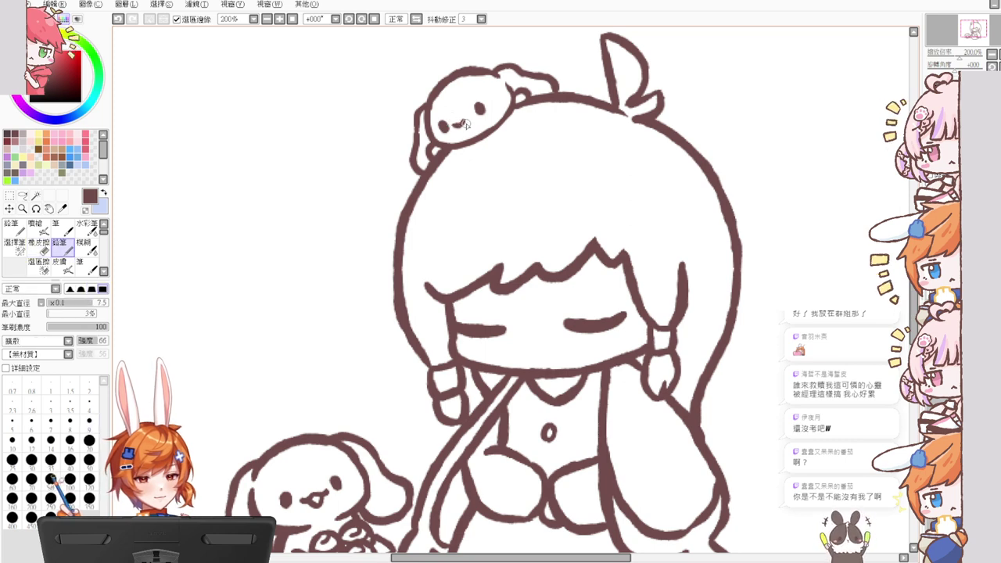
pyautogui.hotkey('ctrl', 'z')
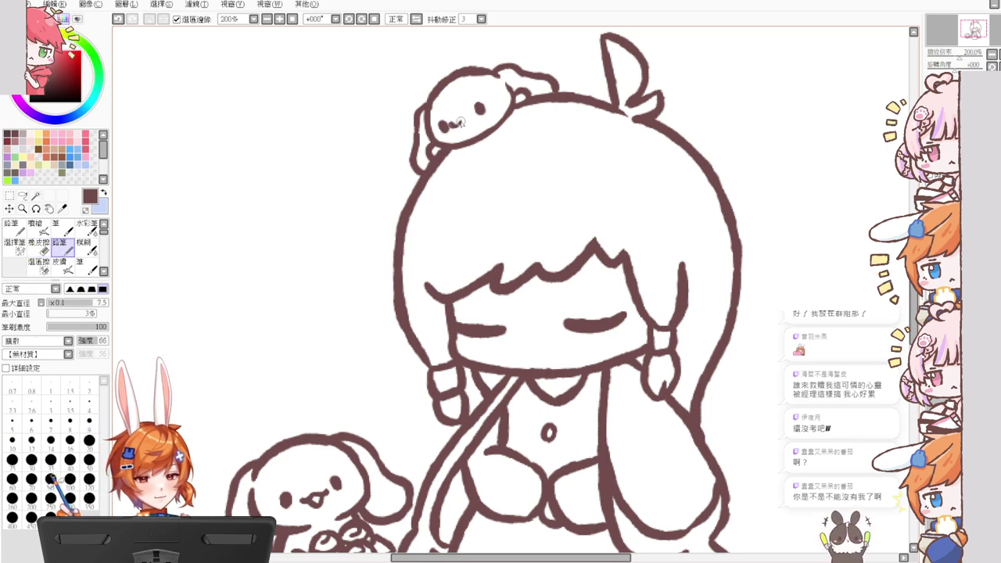
pyautogui.moveTo(469, 118); pyautogui.dragTo(462, 123)
pyautogui.hotkey('ctrl', 'z')
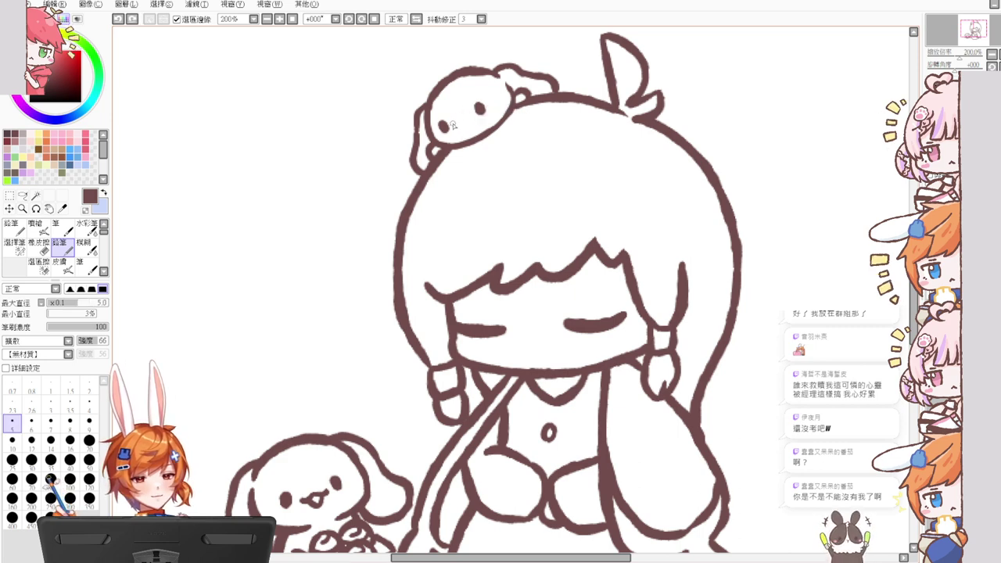
pyautogui.hotkey('ctrl', 'z')
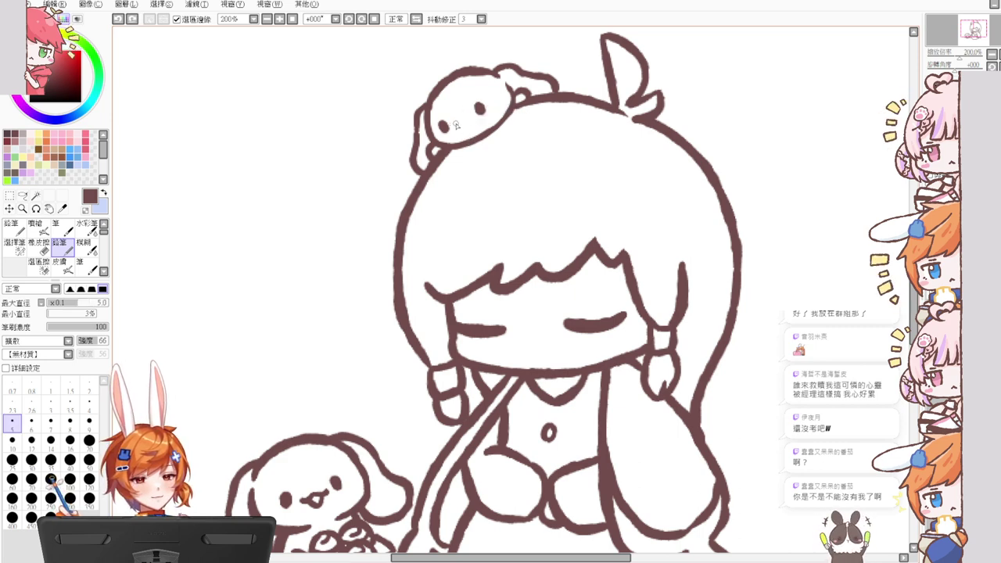
pyautogui.moveTo(457, 117); pyautogui.dragTo(468, 118)
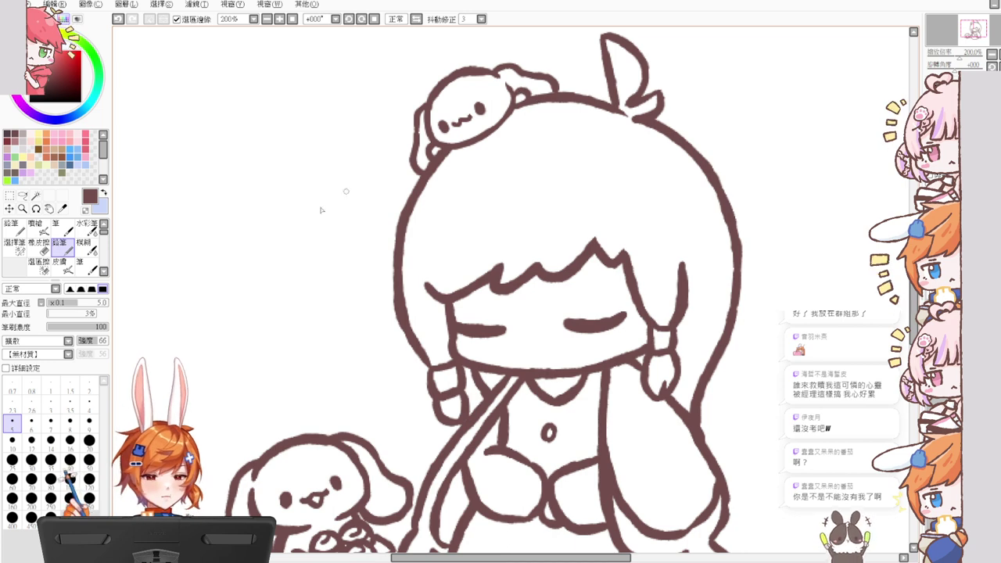
# Step: Doodle a small round creature with a tufted top, two eyes and cheek marks in the blank area beside the character
pyautogui.moveTo(232, 228)
pyautogui.mouseDown()
pyautogui.moveTo(214, 251)
pyautogui.moveTo(255, 274)
pyautogui.mouseUp()
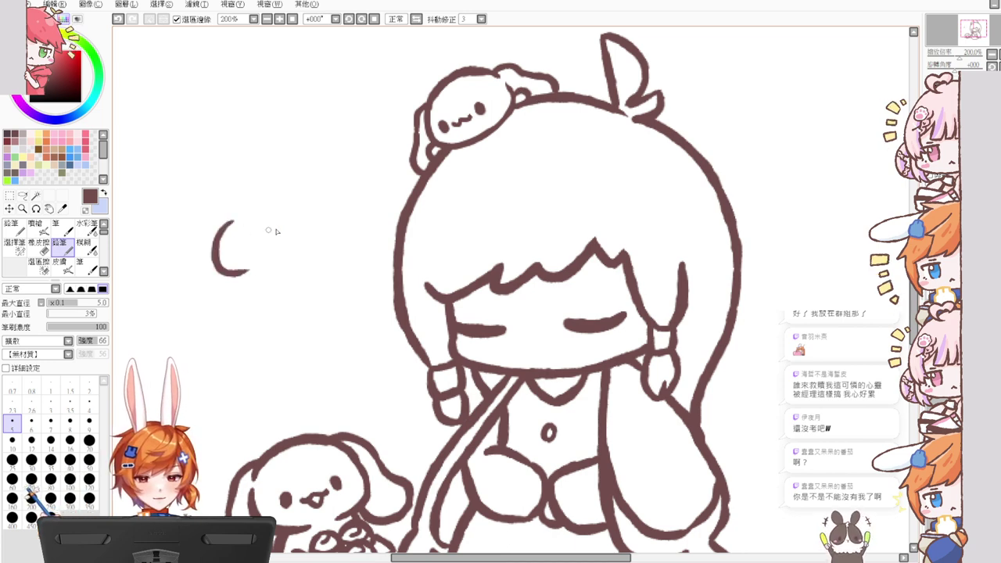
pyautogui.hotkey('ctrl', 'z')
pyautogui.moveTo(231, 228); pyautogui.dragTo(263, 270)
pyautogui.moveTo(295, 226); pyautogui.dragTo(260, 271)
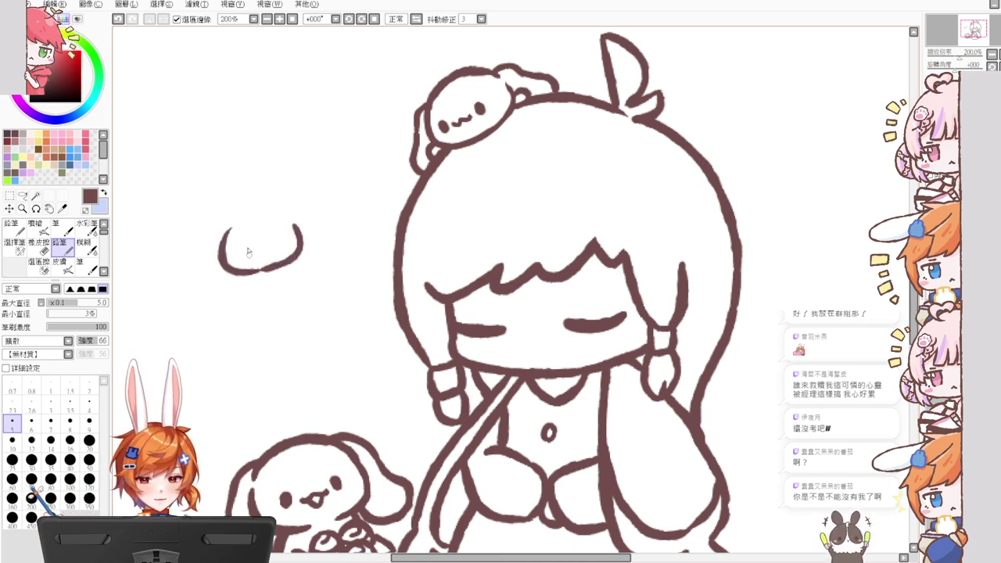
pyautogui.moveTo(225, 238)
pyautogui.mouseDown()
pyautogui.moveTo(241, 217)
pyautogui.moveTo(247, 228)
pyautogui.moveTo(281, 228)
pyautogui.moveTo(285, 219)
pyautogui.mouseUp()
pyautogui.hotkey('ctrl', 'z')
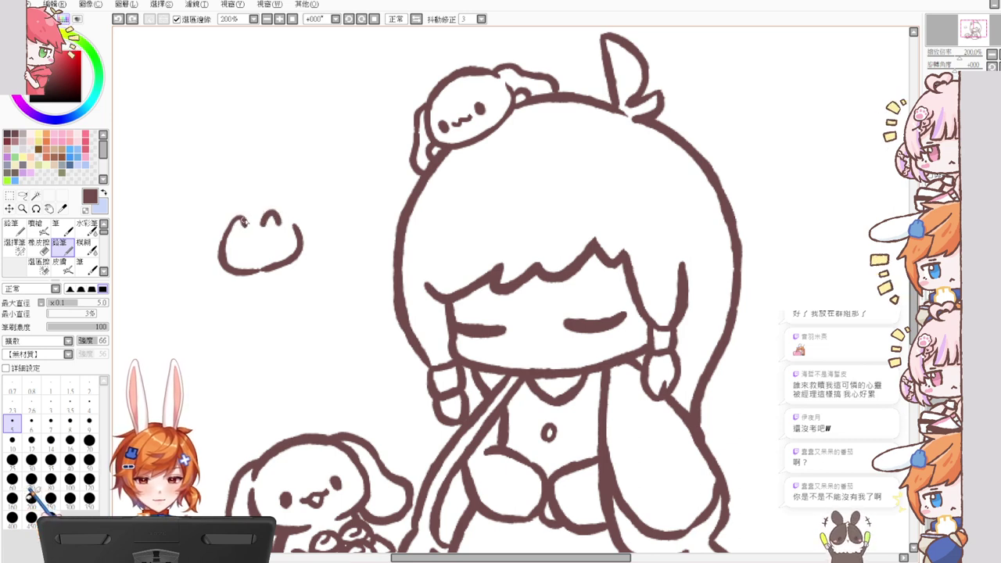
pyautogui.moveTo(244, 222)
pyautogui.mouseDown()
pyautogui.moveTo(277, 214)
pyautogui.moveTo(300, 234)
pyautogui.mouseUp()
pyautogui.moveTo(244, 248)
pyautogui.mouseDown()
pyautogui.moveTo(269, 245)
pyautogui.moveTo(236, 265)
pyautogui.moveTo(287, 256)
pyautogui.mouseUp()
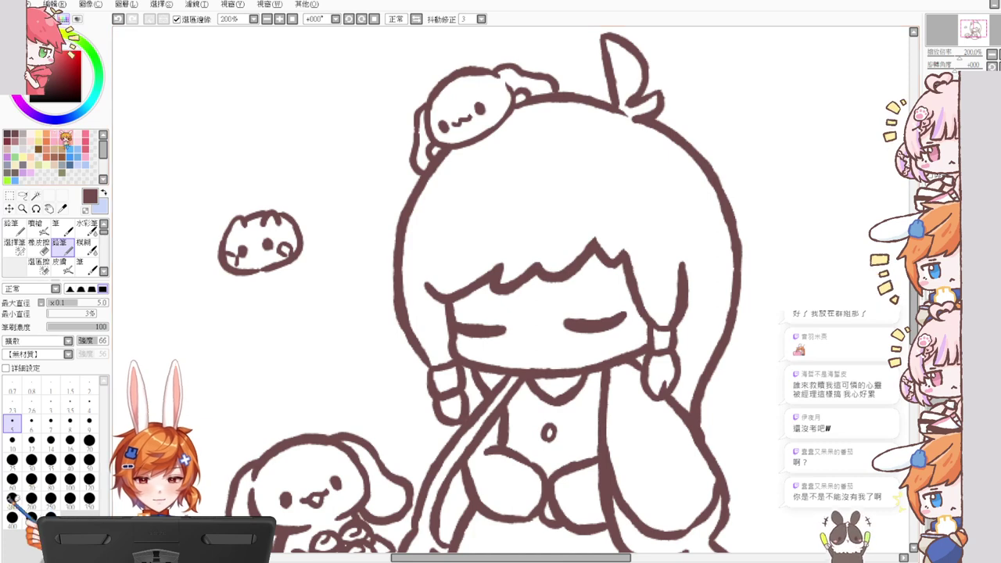
# Step: Colour the small doodle light pink with a brush size of 16.4 and tint its cheeks darker pink
pyautogui.click(84, 149)
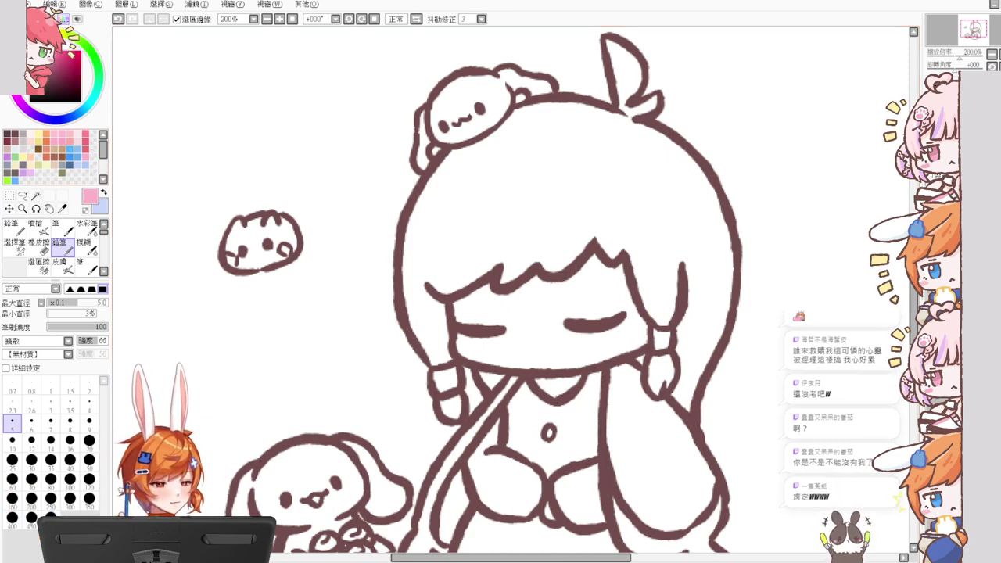
pyautogui.moveTo(246, 208); pyautogui.dragTo(266, 208)
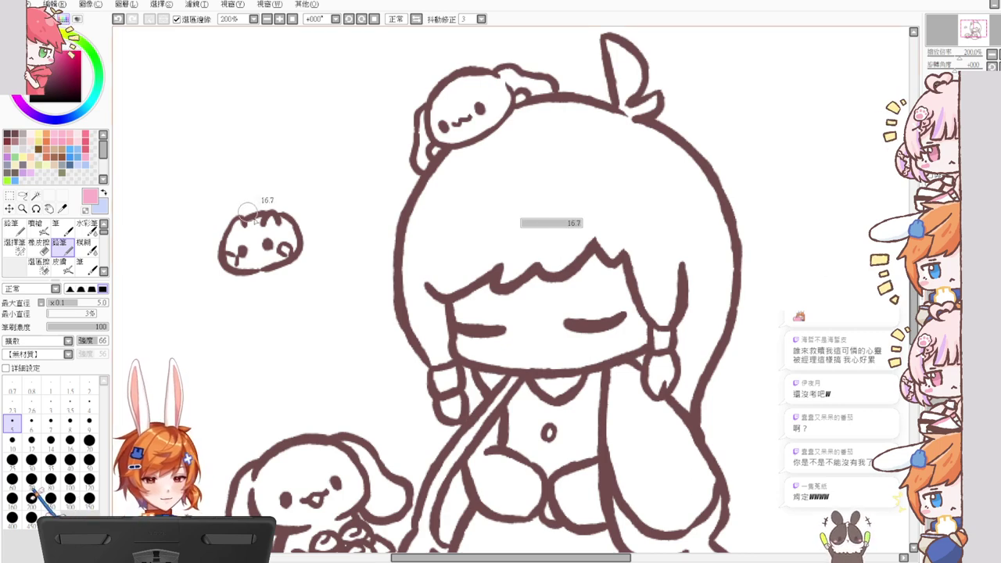
pyautogui.moveTo(240, 251)
pyautogui.mouseDown()
pyautogui.moveTo(245, 229)
pyautogui.moveTo(250, 257)
pyautogui.moveTo(273, 232)
pyautogui.moveTo(262, 228)
pyautogui.moveTo(259, 251)
pyautogui.moveTo(270, 258)
pyautogui.moveTo(289, 241)
pyautogui.mouseUp()
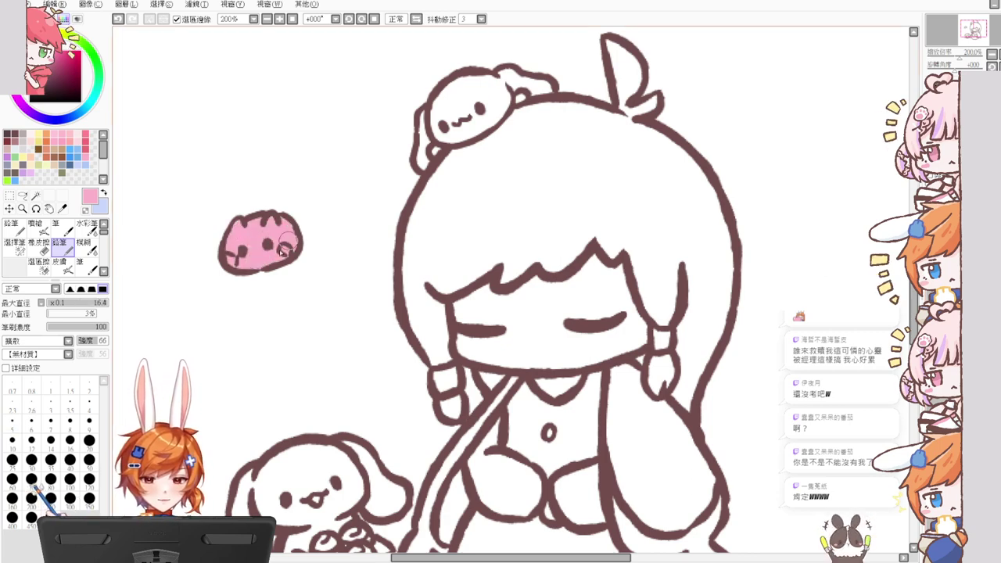
pyautogui.click(85, 136)
pyautogui.moveTo(232, 257); pyautogui.dragTo(284, 249)
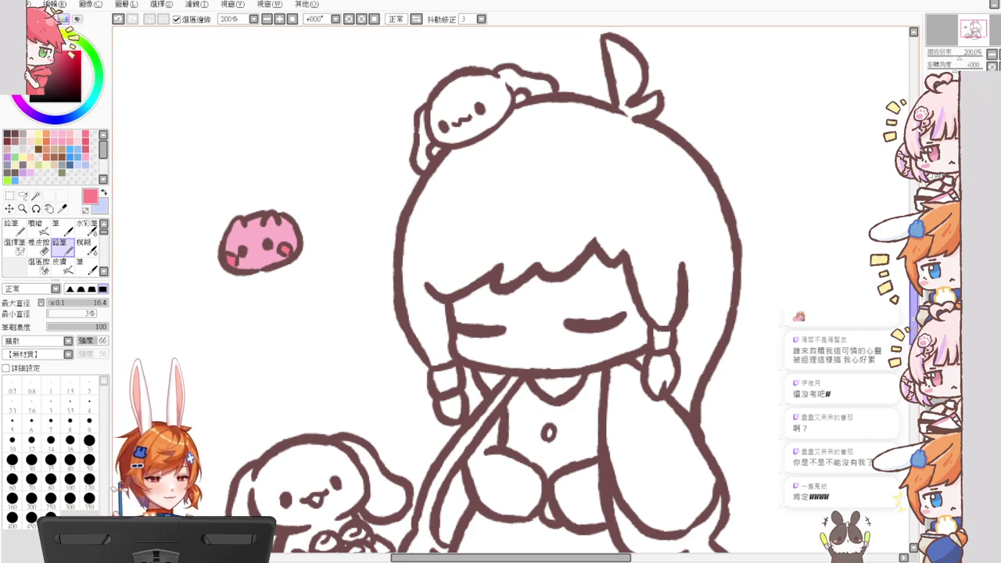
# Step: Undo the colouring and all the lines of the small round doodle
pyautogui.hotkey('ctrl', 'z')
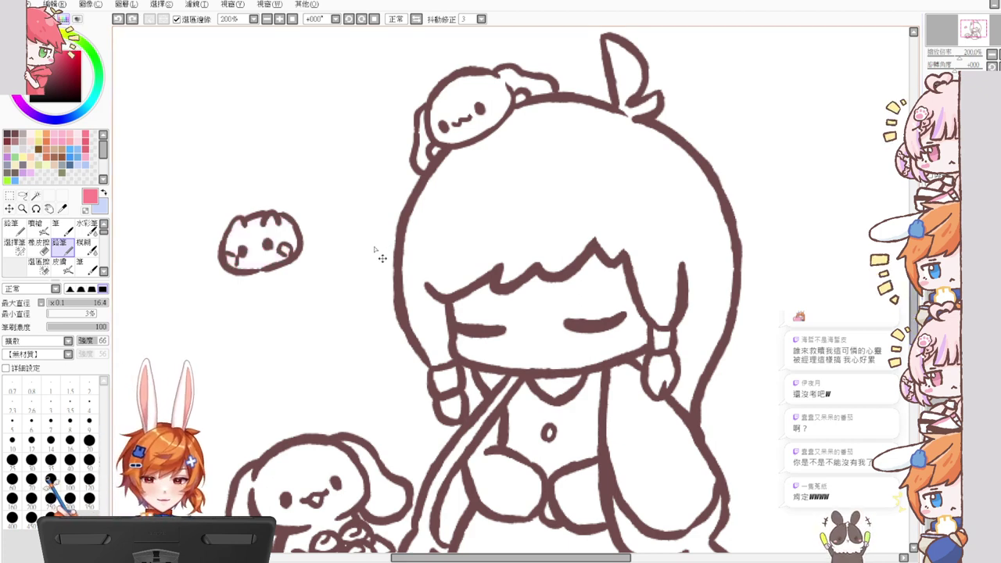
pyautogui.hotkey('ctrl', 'z')
pyautogui.hotkey('ctrl', 'z')
pyautogui.hotkey('ctrl', 'z')
pyautogui.hotkey('ctrl', 'z')
pyautogui.hotkey('ctrl', 'z')
pyautogui.hotkey('ctrl', 'z')
pyautogui.hotkey('ctrl', 'z')
pyautogui.hotkey('ctrl', 'z')
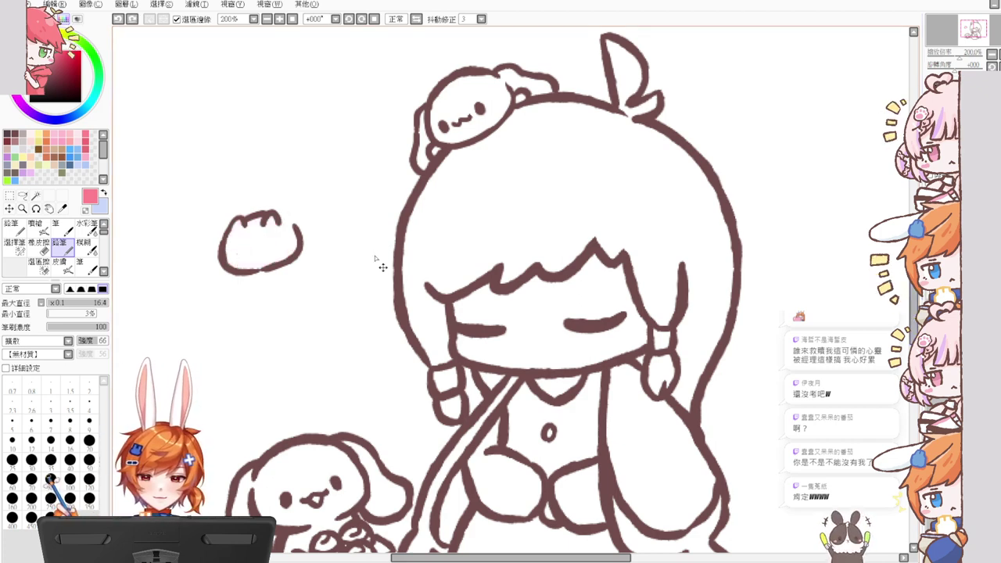
pyautogui.hotkey('ctrl', 'z')
pyautogui.hotkey('ctrl', 'z')
pyautogui.hotkey('ctrl', 'z')
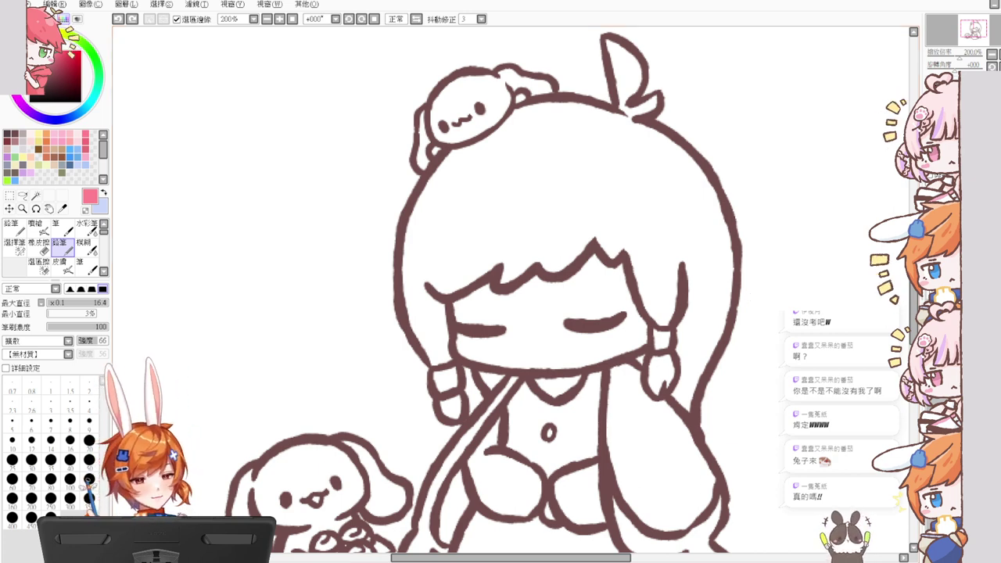
# Step: Extend the left end of the fringe upward with a short dark brown curve, using pencil size 7.5
pyautogui.moveTo(914, 291); pyautogui.dragTo(914, 284)
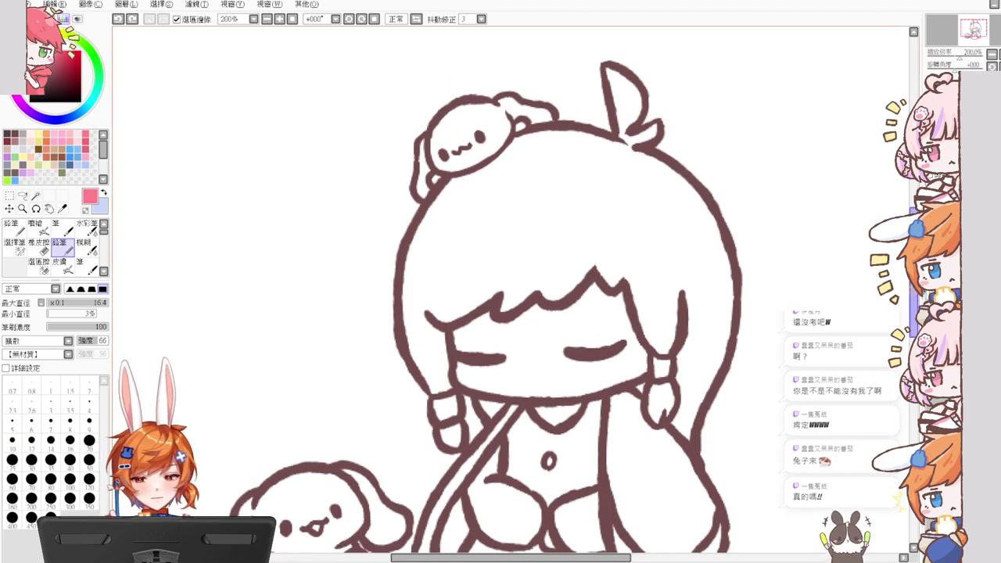
pyautogui.moveTo(441, 298); pyautogui.dragTo(443, 299)
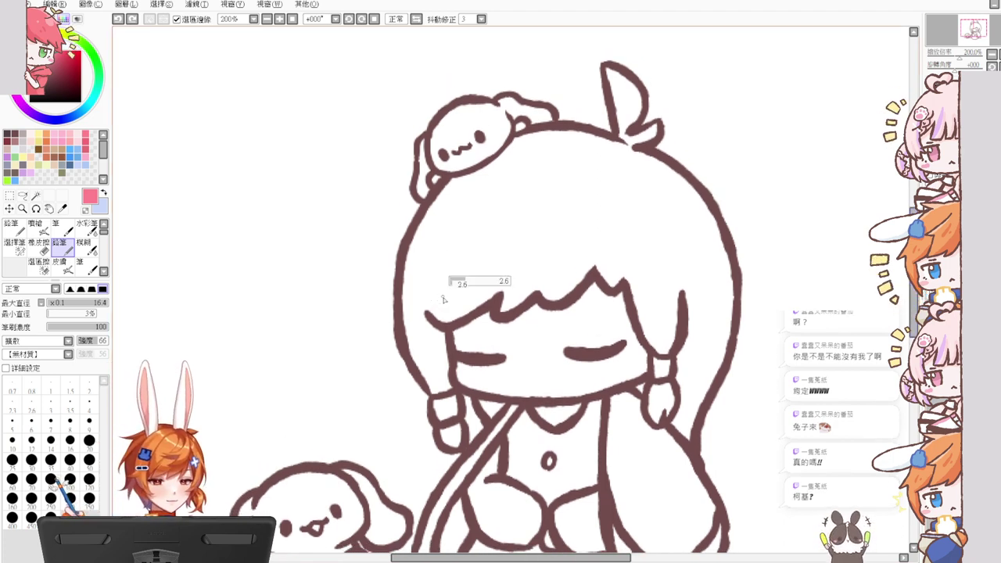
pyautogui.click(21, 135)
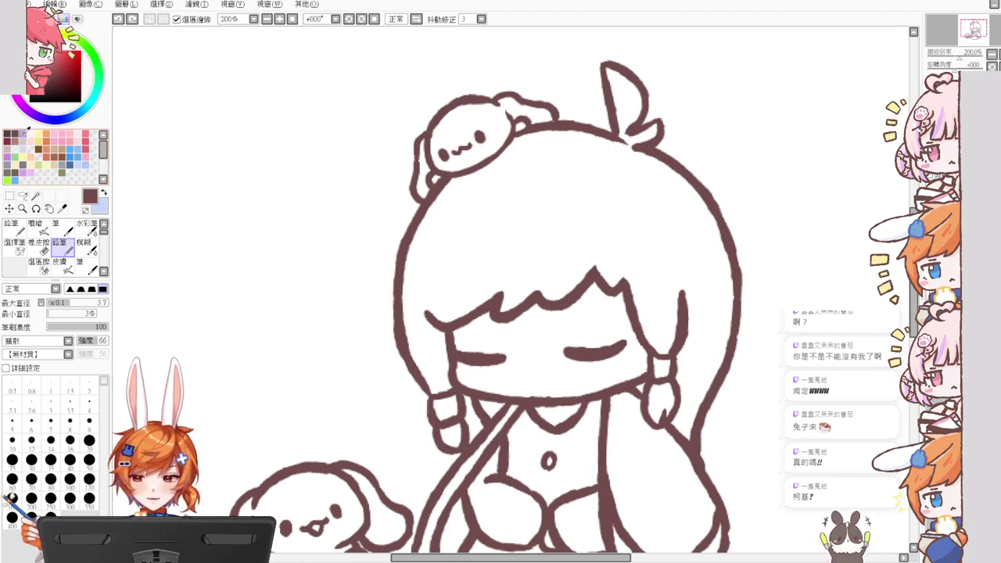
pyautogui.press(']')
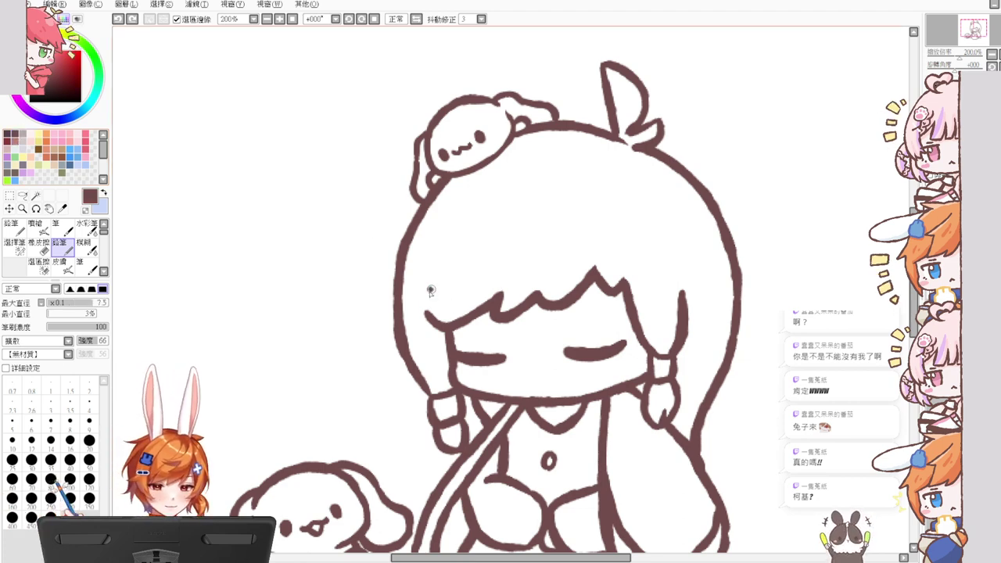
pyautogui.moveTo(430, 290); pyautogui.dragTo(456, 380)
pyautogui.hotkey('ctrl', 'z')
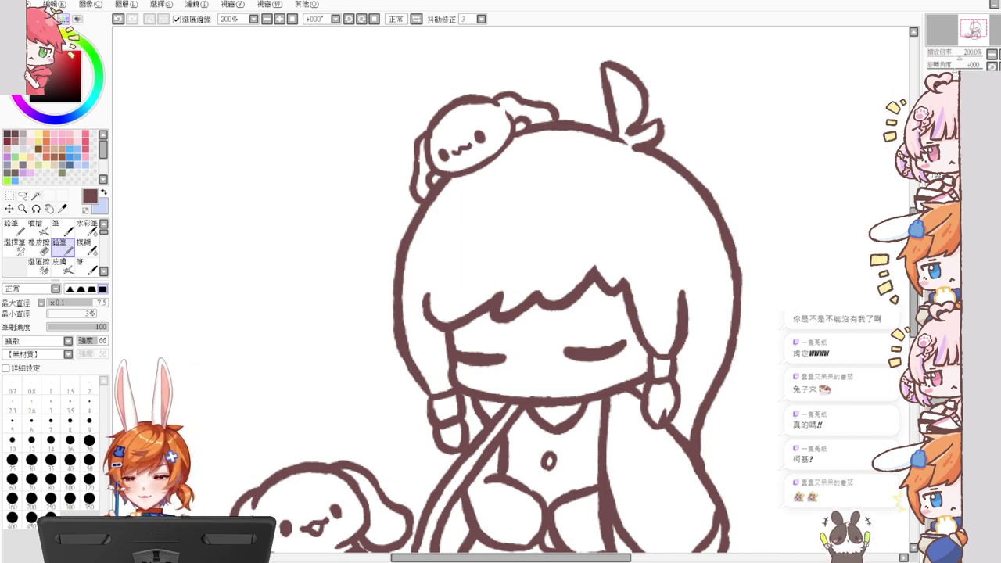
# Step: Select the character's main hair area, both pigtail tips and the hair showing behind the neck with the Magic Wand
pyautogui.click(36, 197)
pyautogui.click(565, 253)
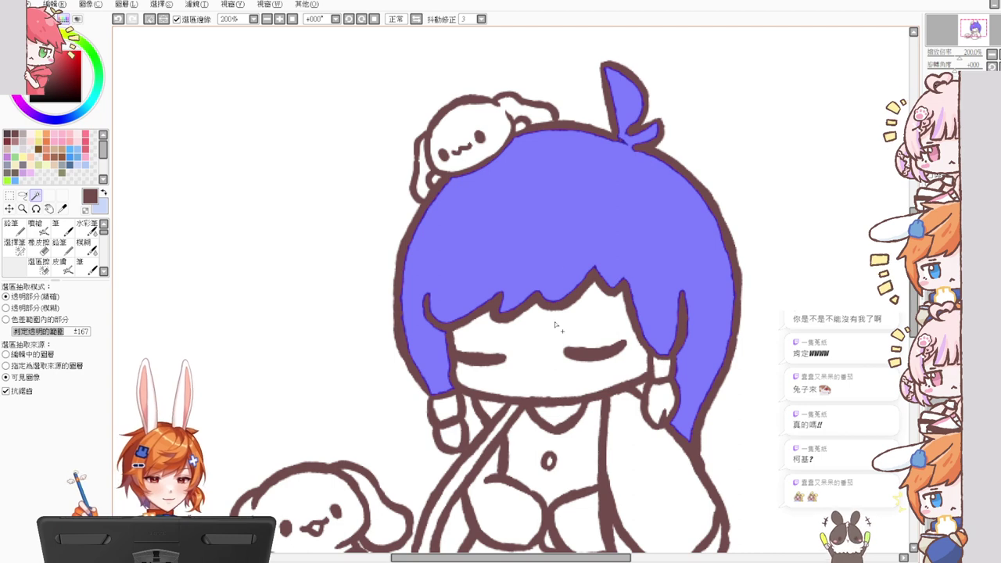
pyautogui.click(450, 434)
pyautogui.click(491, 408)
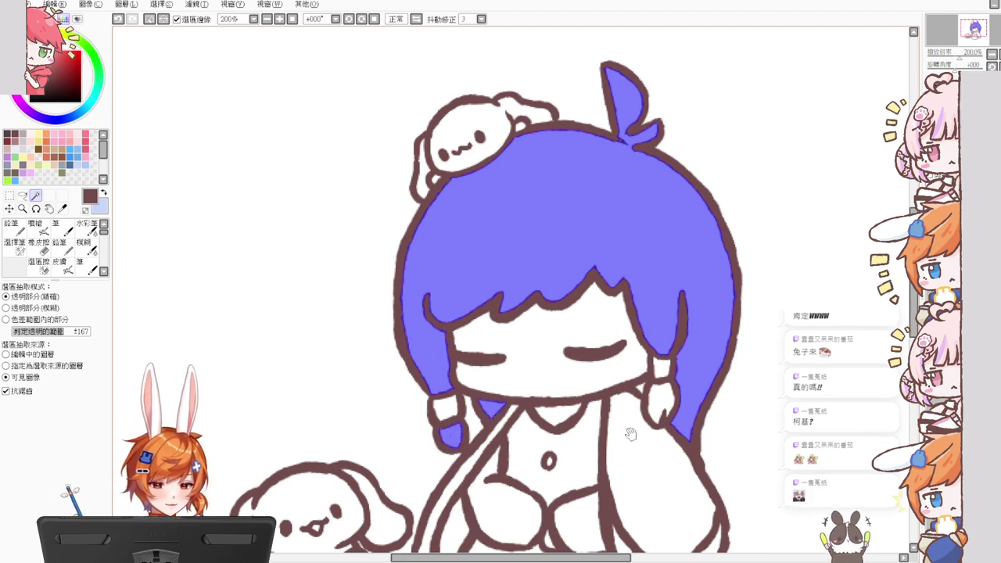
pyautogui.moveTo(631, 434); pyautogui.dragTo(626, 400)
pyautogui.click(657, 368)
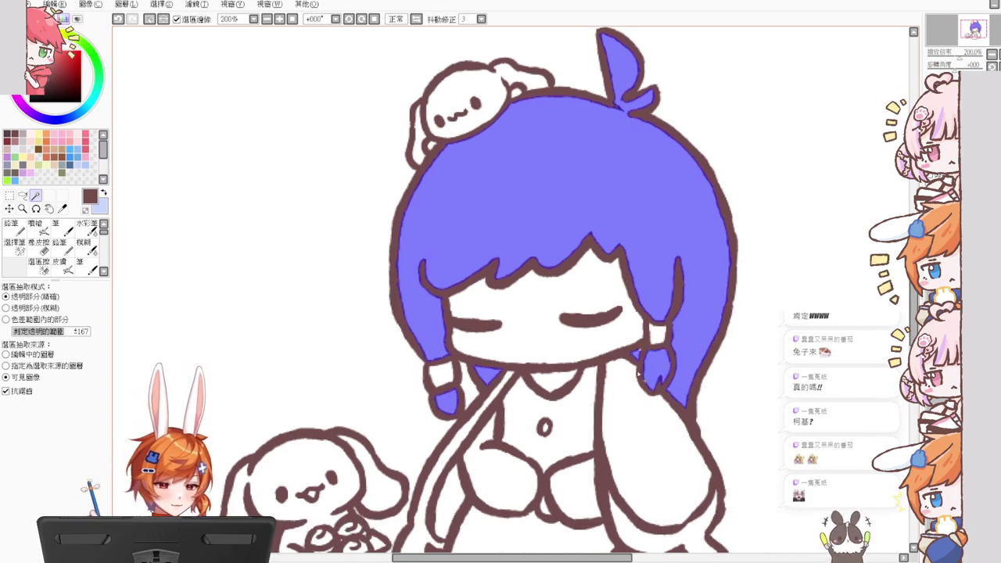
# Step: Touch up the hair selection around the right pigtail with the selection pen at size 7.0, and choose white as the drawing colour
pyautogui.click(15, 248)
pyautogui.moveTo(649, 357); pyautogui.dragTo(644, 358)
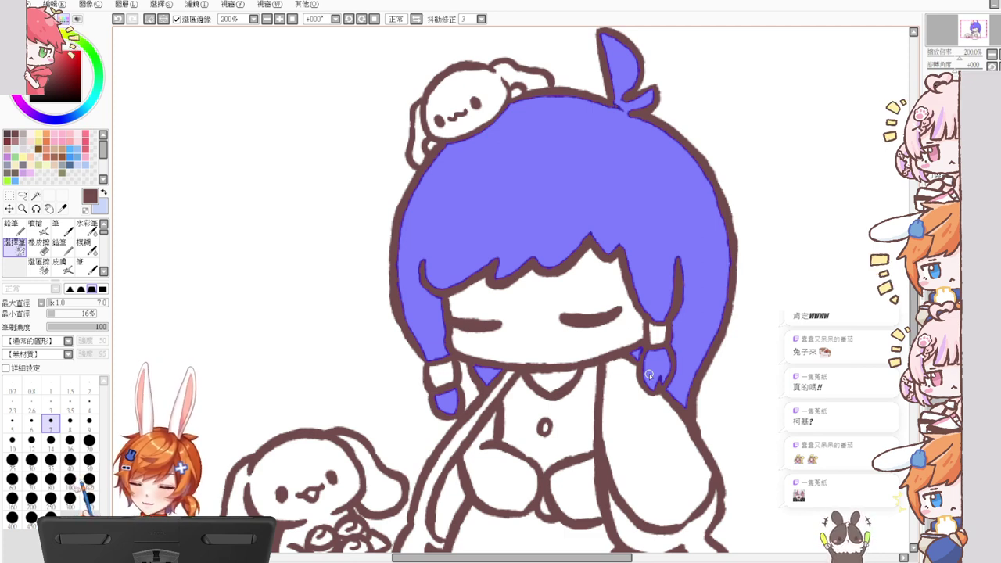
pyautogui.click(649, 374)
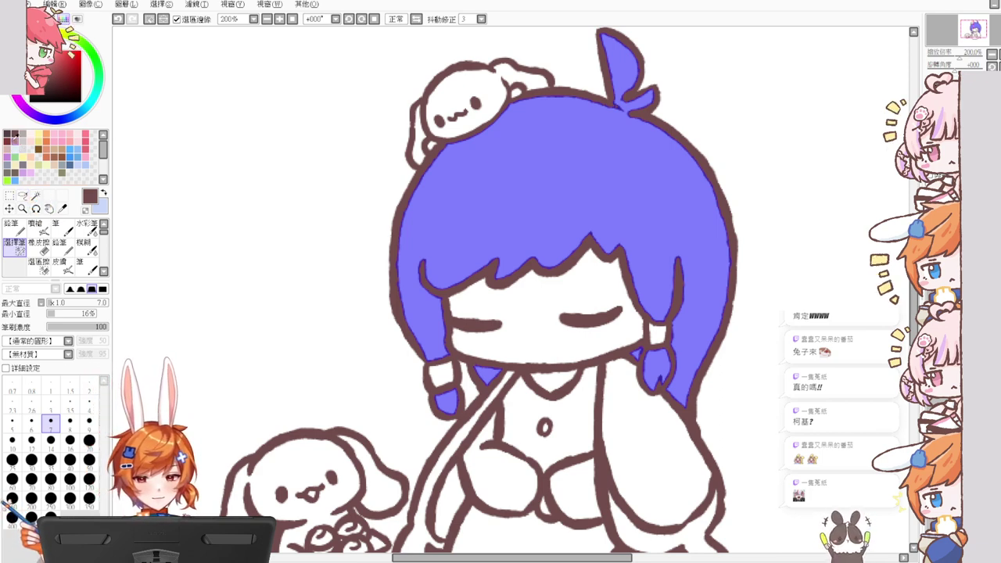
pyautogui.click(32, 53)
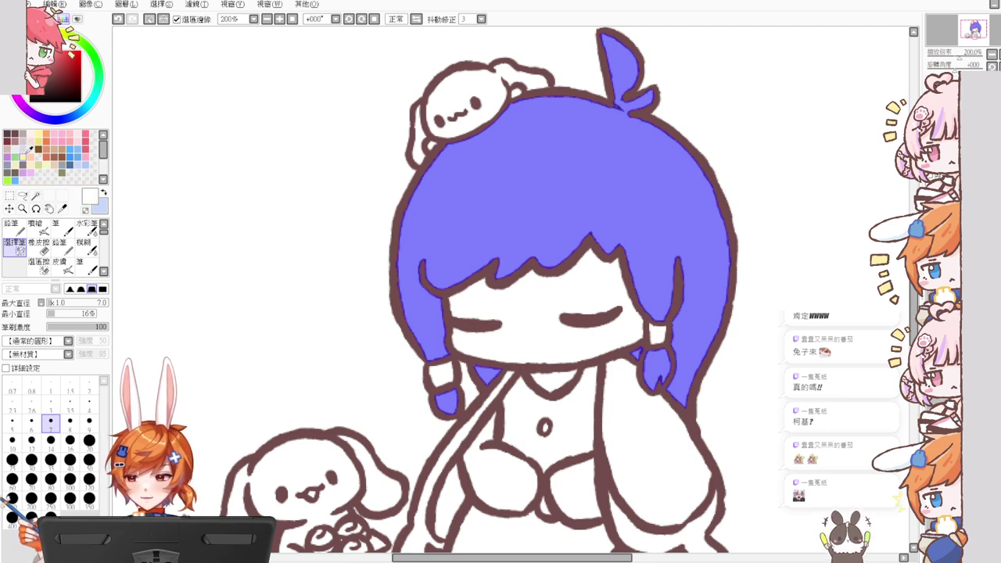
# Step: Try light grey shadow strokes down the right side of the hair with the pencil
pyautogui.click(63, 247)
pyautogui.moveTo(682, 225); pyautogui.dragTo(691, 236)
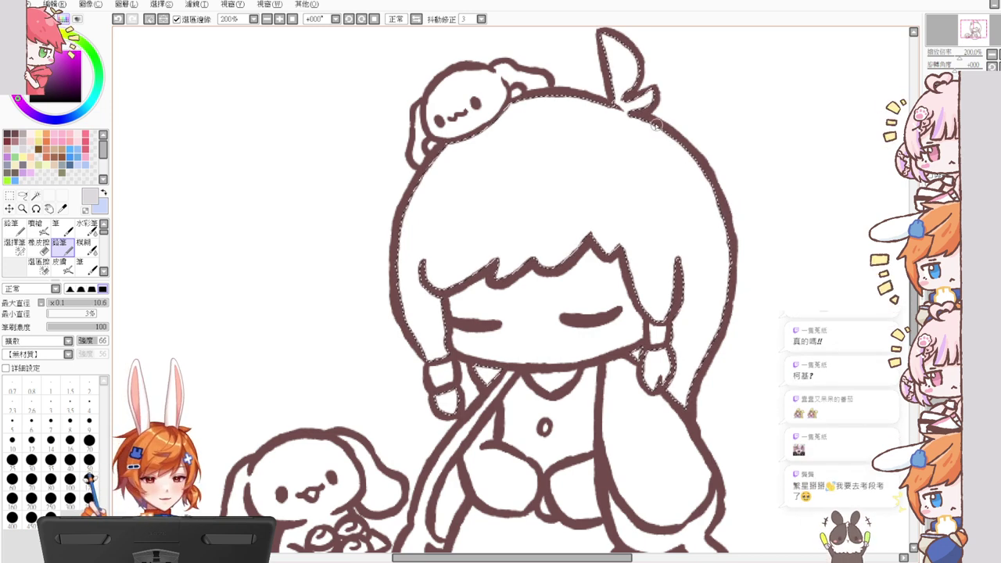
pyautogui.moveTo(657, 127); pyautogui.dragTo(718, 288)
pyautogui.hotkey('ctrl', 'z')
pyautogui.moveTo(722, 147); pyautogui.dragTo(715, 154)
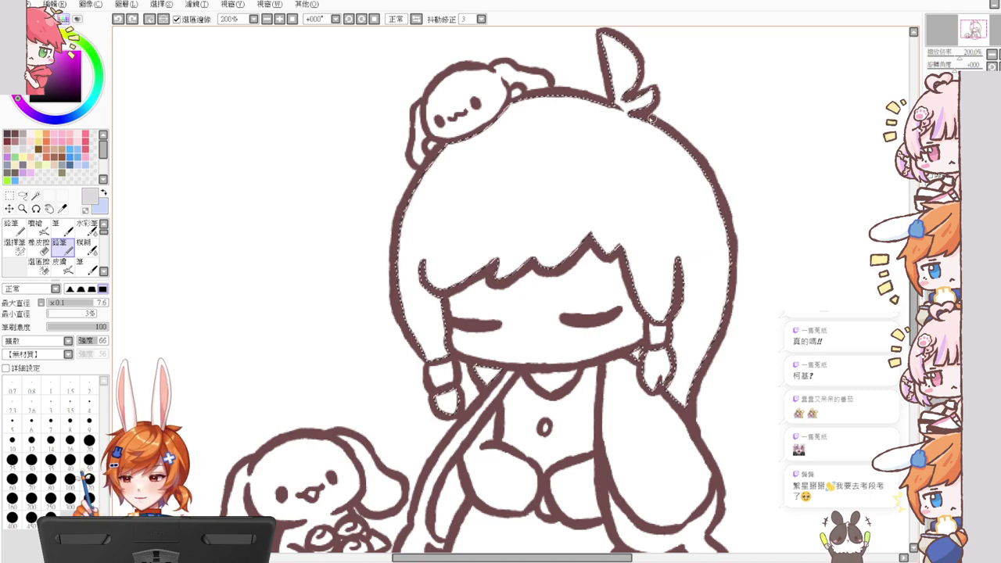
pyautogui.moveTo(667, 133); pyautogui.dragTo(715, 258)
pyautogui.hotkey('ctrl', 'z')
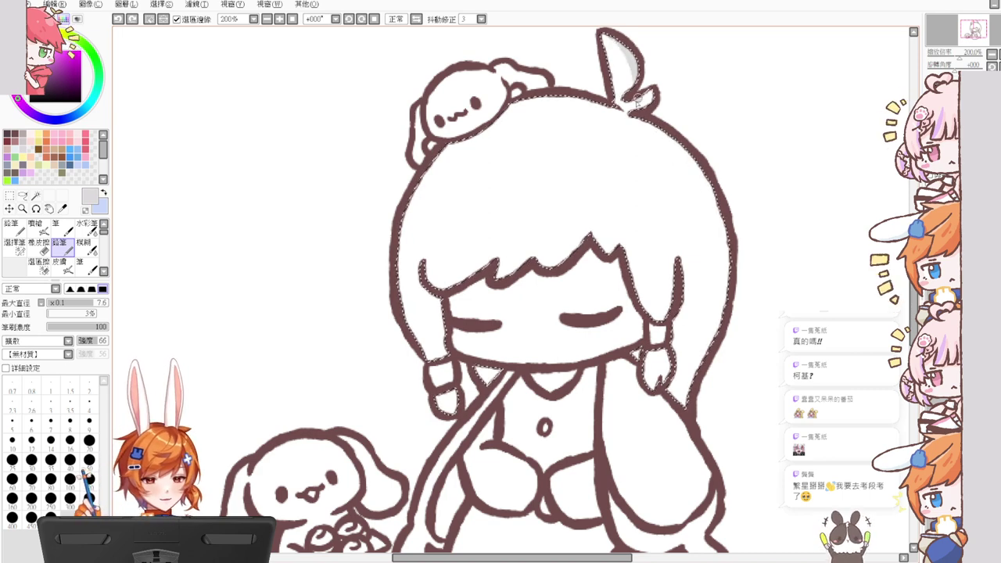
# Step: Shade the ahoge, the side locks, both pigtail tips and the hair behind the neck in light grey, using pencil size 7.6
pyautogui.moveTo(638, 102); pyautogui.dragTo(636, 105)
pyautogui.hotkey('ctrl', 'z')
pyautogui.moveTo(612, 37)
pyautogui.mouseDown()
pyautogui.moveTo(632, 66)
pyautogui.moveTo(632, 97)
pyautogui.mouseUp()
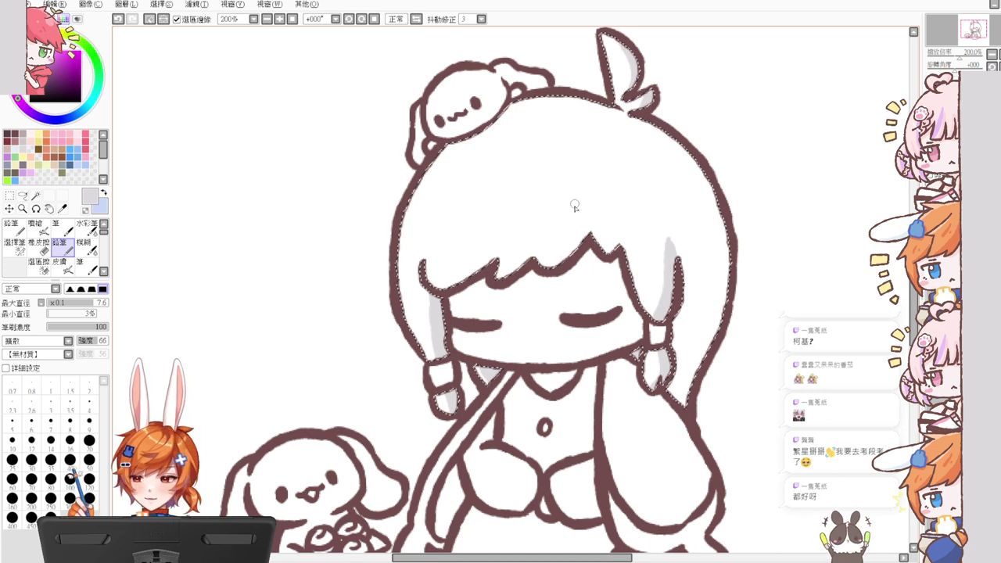
# Step: Paint a light grey shadow with a jagged, pointed upper edge on the long hair behind the right pigtail
pyautogui.moveTo(681, 146)
pyautogui.mouseDown()
pyautogui.moveTo(722, 248)
pyautogui.moveTo(684, 365)
pyautogui.mouseUp()
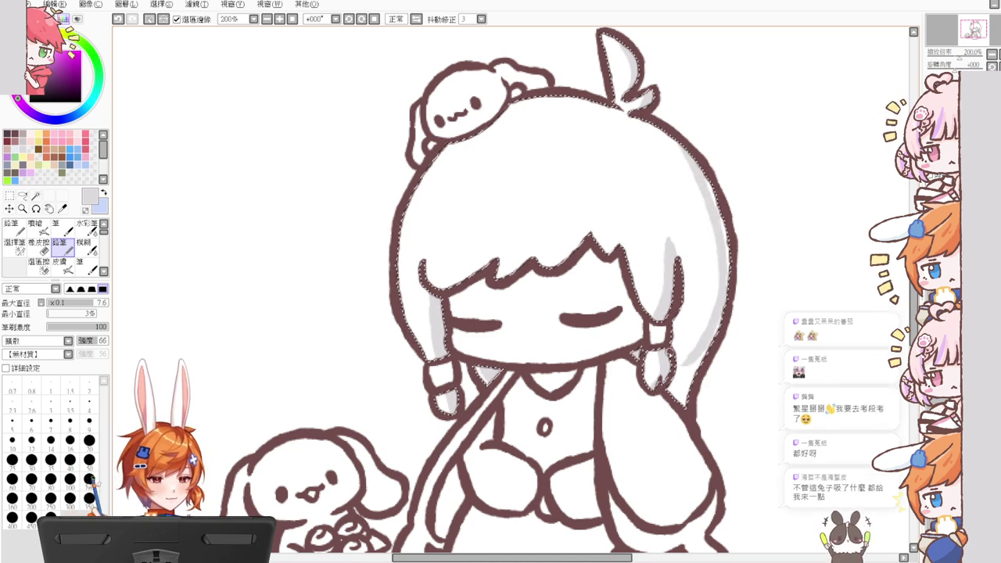
pyautogui.hotkey('ctrl', 'z')
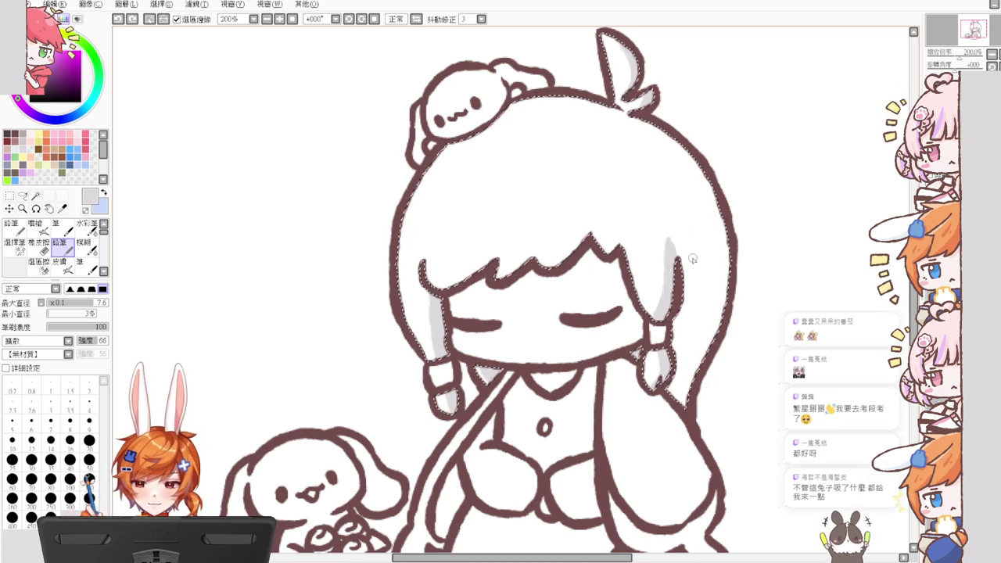
pyautogui.moveTo(681, 226); pyautogui.dragTo(678, 273)
pyautogui.hotkey('ctrl', 'z')
pyautogui.moveTo(684, 227); pyautogui.dragTo(683, 291)
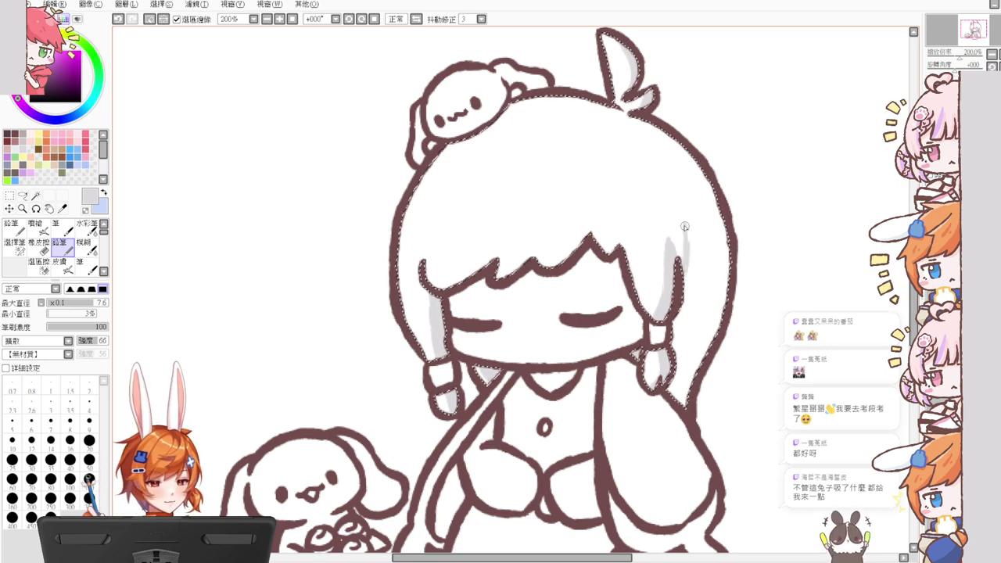
pyautogui.moveTo(684, 226)
pyautogui.mouseDown()
pyautogui.moveTo(698, 270)
pyautogui.moveTo(713, 263)
pyautogui.moveTo(711, 249)
pyautogui.moveTo(707, 300)
pyautogui.moveTo(687, 258)
pyautogui.moveTo(685, 356)
pyautogui.mouseUp()
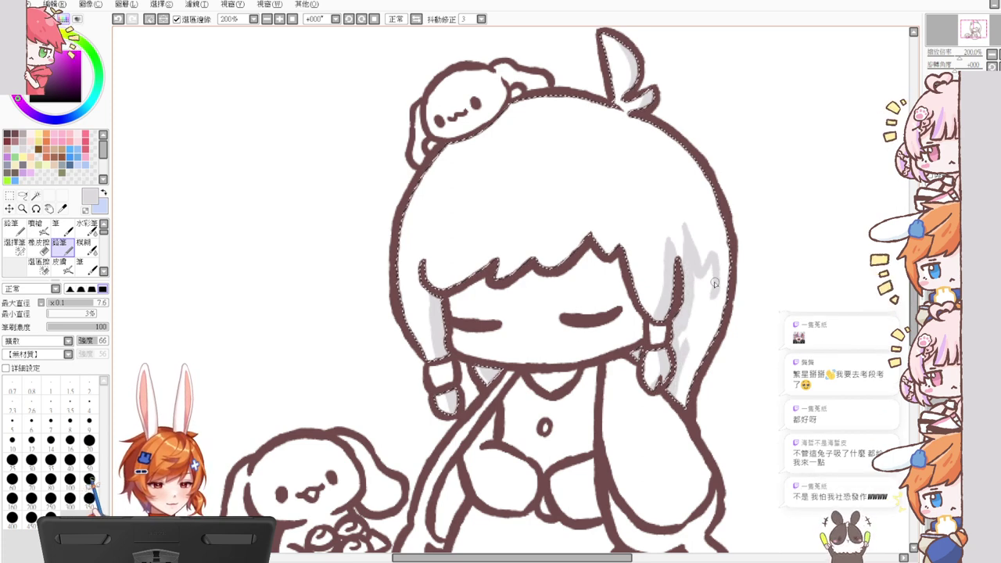
pyautogui.moveTo(714, 283)
pyautogui.mouseDown()
pyautogui.moveTo(682, 402)
pyautogui.moveTo(695, 277)
pyautogui.moveTo(683, 361)
pyautogui.moveTo(694, 321)
pyautogui.mouseUp()
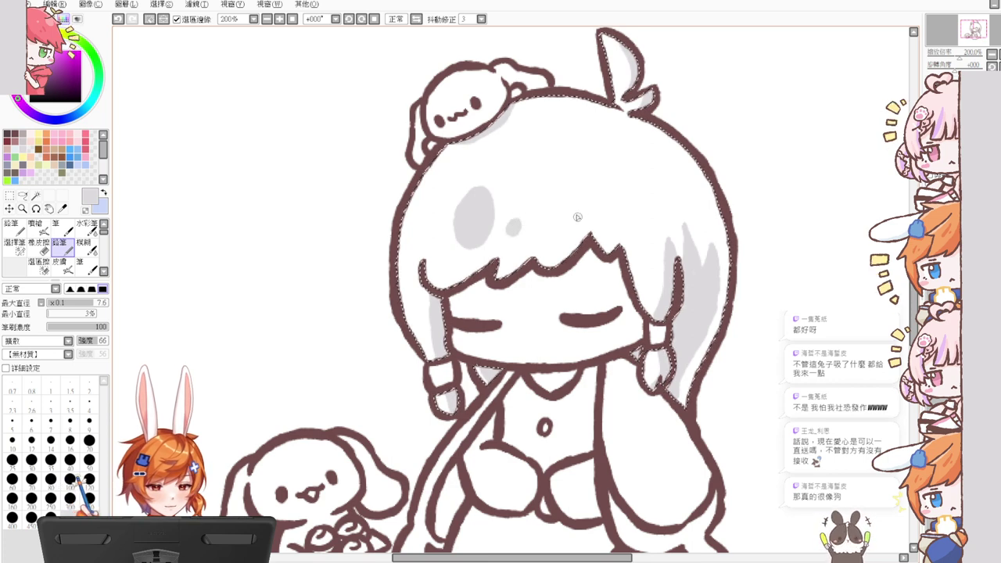
# Step: Paint large and small light grey oval spots across the crown of the hair, and clear the selection
pyautogui.moveTo(577, 217)
pyautogui.mouseDown()
pyautogui.moveTo(575, 203)
pyautogui.moveTo(588, 217)
pyautogui.moveTo(621, 205)
pyautogui.mouseUp()
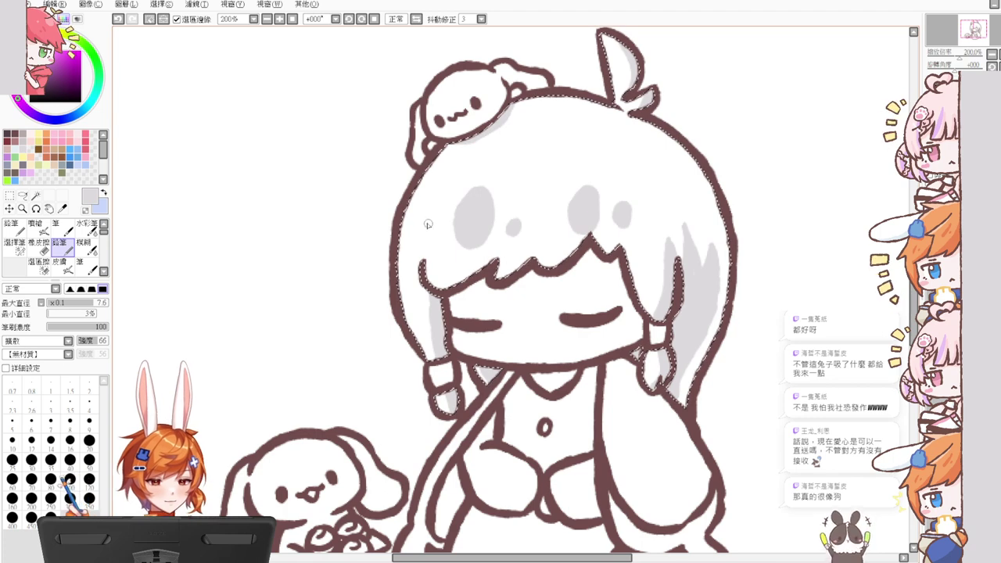
pyautogui.moveTo(428, 227); pyautogui.dragTo(429, 217)
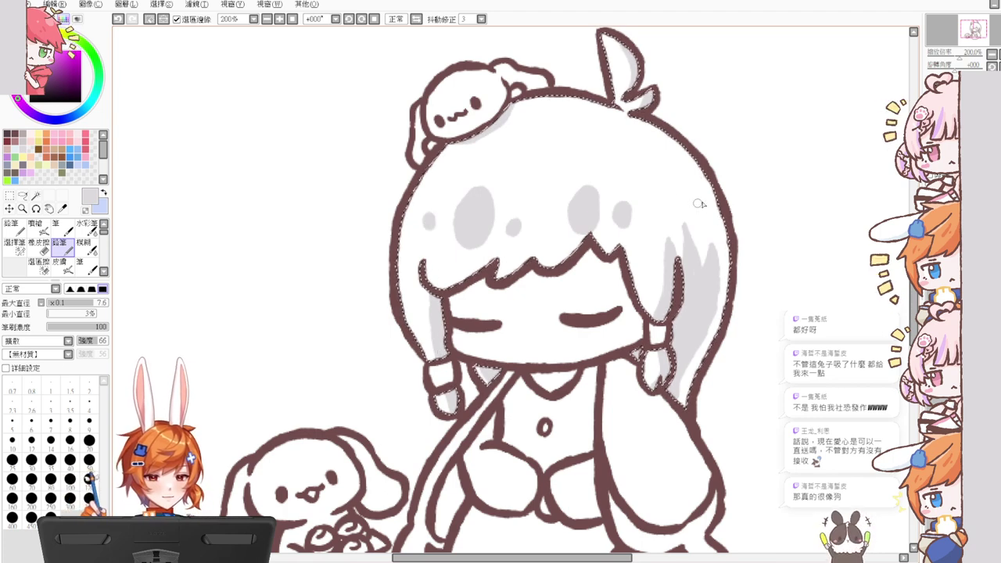
pyautogui.moveTo(700, 214); pyautogui.dragTo(704, 213)
pyautogui.hotkey('ctrl', 'd')
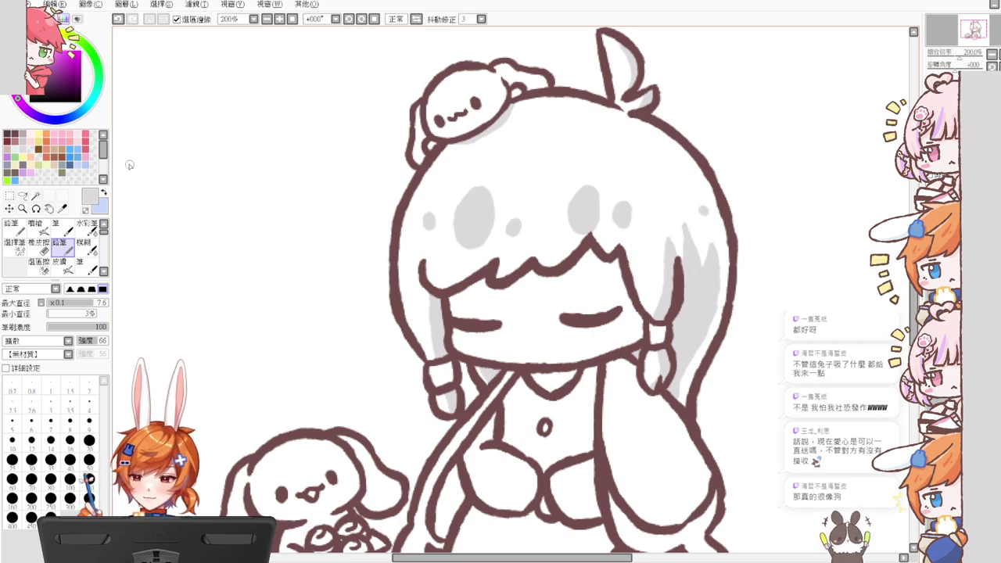
# Step: Select the white body areas of the seated plush and the plush on the head, including ears and paws, with the Magic Wand
pyautogui.click(35, 196)
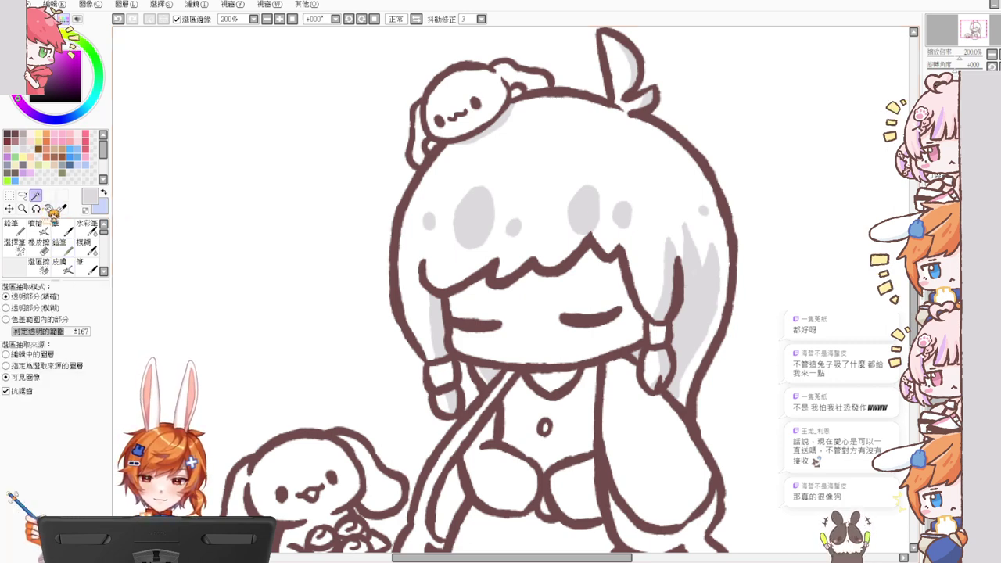
pyautogui.click(313, 451)
pyautogui.moveTo(313, 451); pyautogui.dragTo(325, 385)
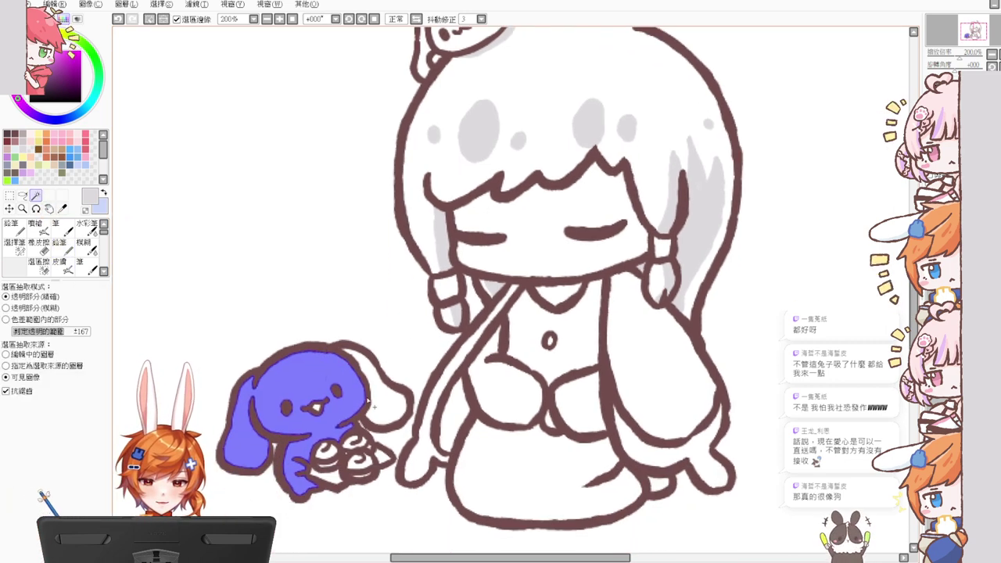
pyautogui.moveTo(406, 191); pyautogui.dragTo(393, 286)
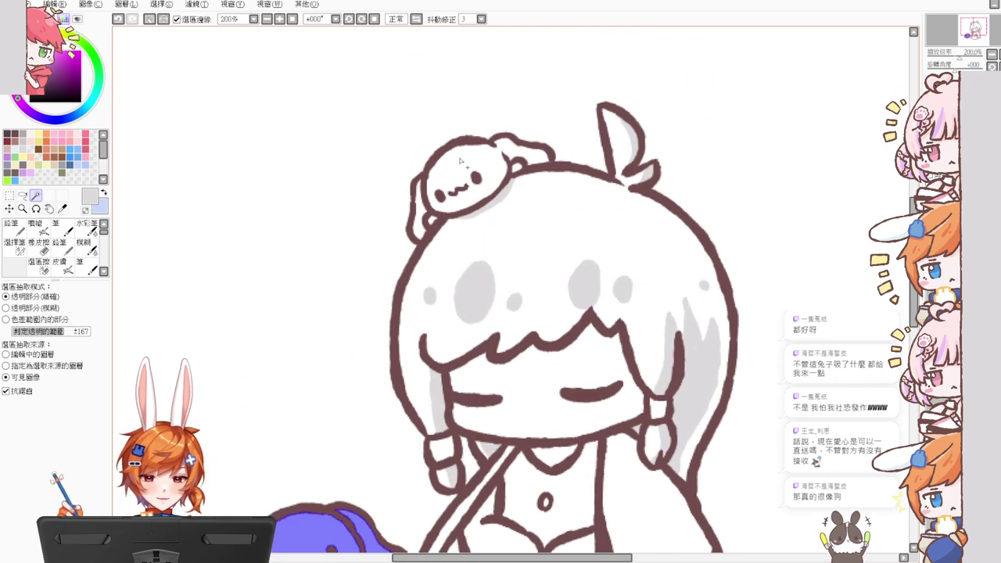
pyautogui.click(468, 172)
pyautogui.click(422, 208)
pyautogui.click(432, 225)
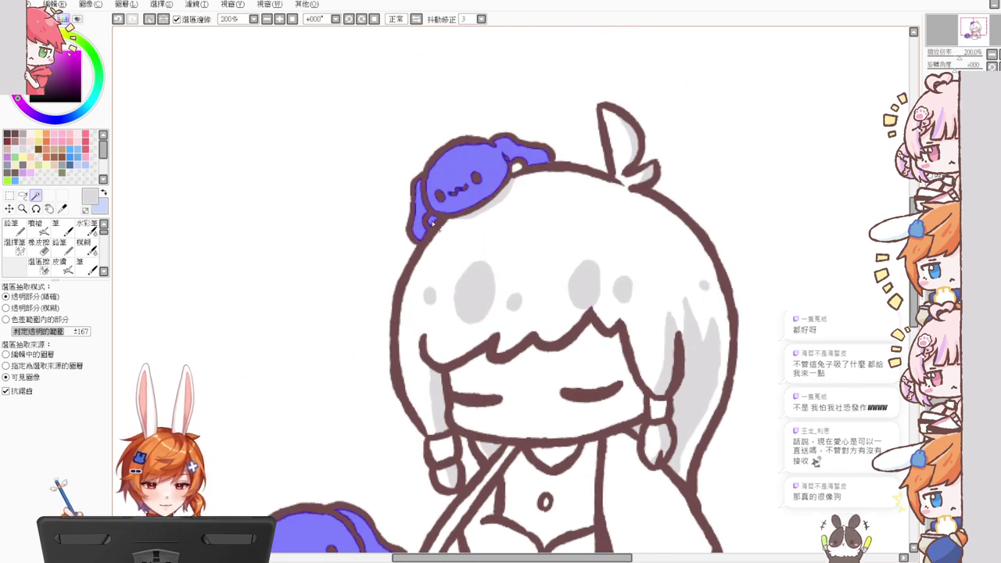
pyautogui.click(519, 168)
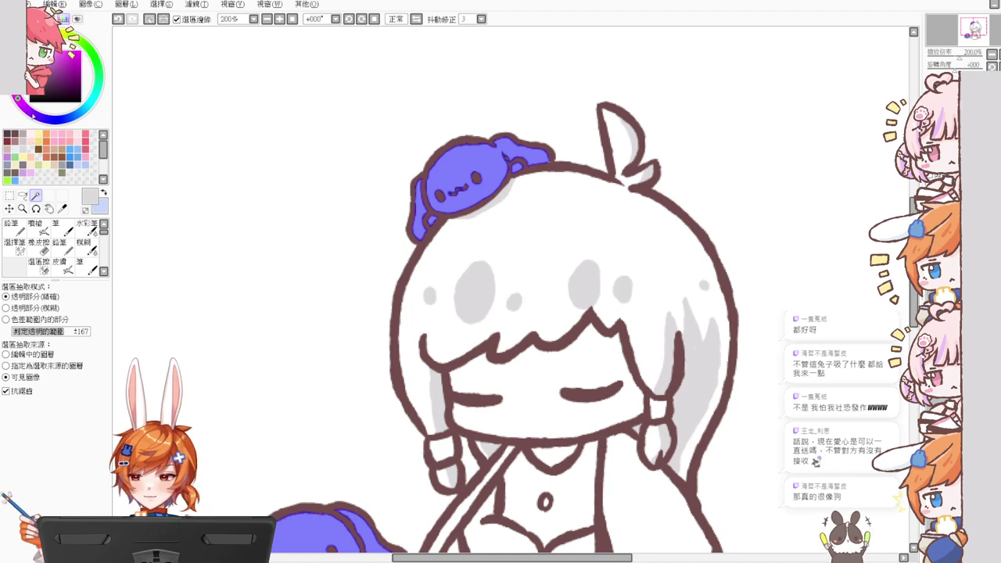
# Step: Shade the right side of the head plush's face and its ear in pale blue-grey, using pencil size 7.9
pyautogui.click(29, 146)
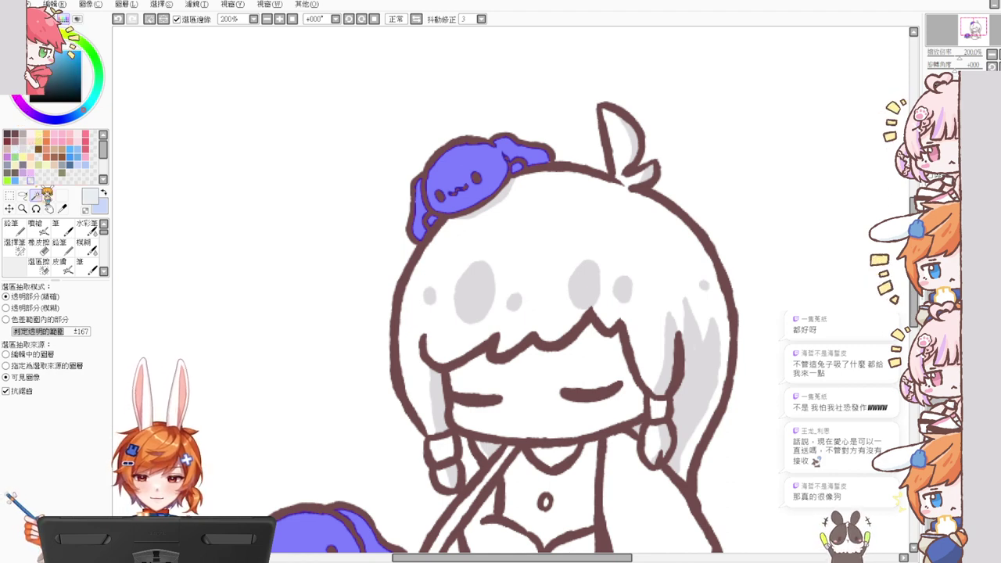
pyautogui.click(59, 243)
pyautogui.click(89, 403)
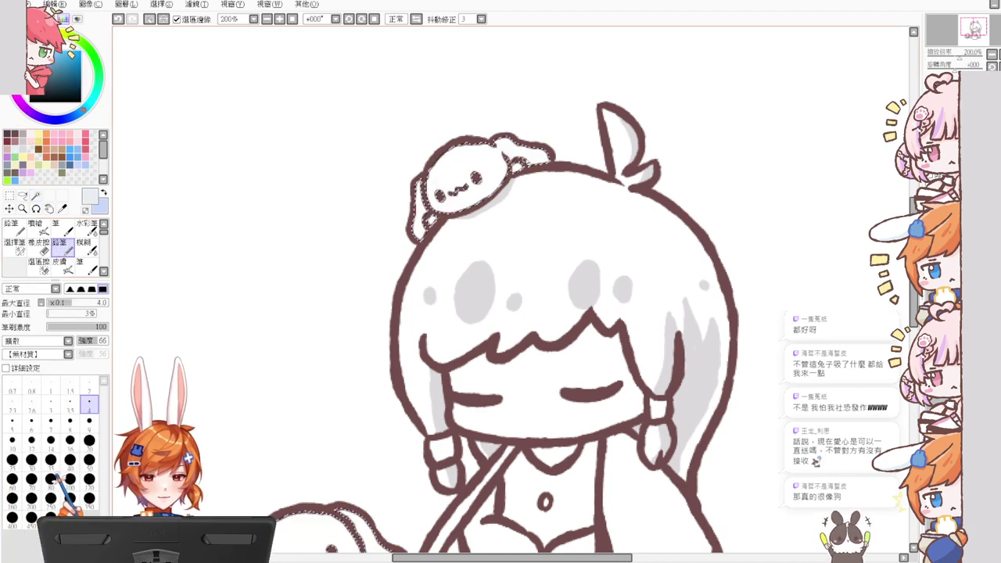
pyautogui.moveTo(493, 145)
pyautogui.mouseDown()
pyautogui.moveTo(493, 183)
pyautogui.moveTo(480, 185)
pyautogui.moveTo(497, 156)
pyautogui.moveTo(502, 179)
pyautogui.moveTo(494, 151)
pyautogui.moveTo(516, 171)
pyautogui.moveTo(535, 162)
pyautogui.moveTo(527, 159)
pyautogui.moveTo(537, 166)
pyautogui.moveTo(508, 164)
pyautogui.mouseUp()
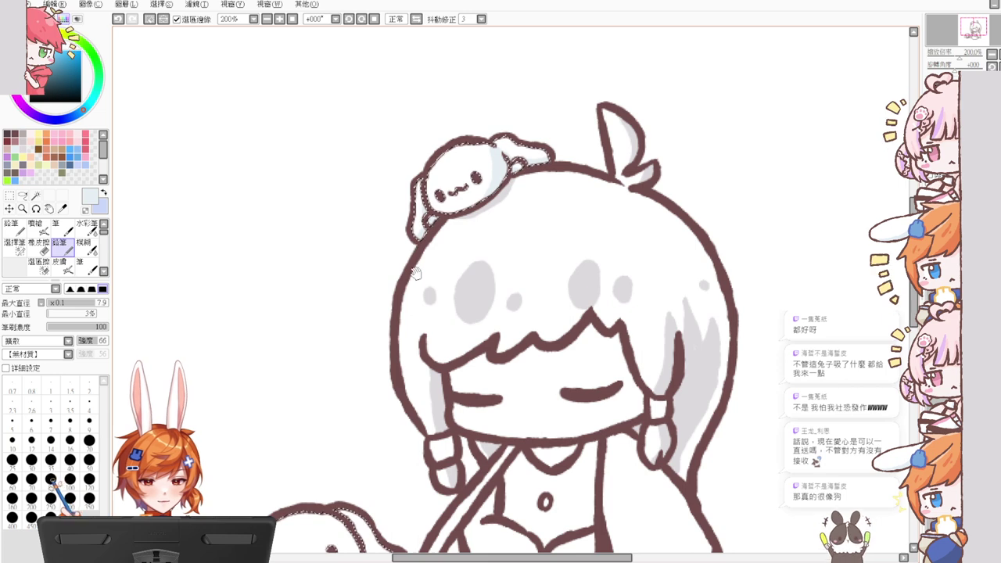
# Step: Shade the seated plush's ears and the edge of its head in the same pale blue-grey
pyautogui.moveTo(466, 324); pyautogui.dragTo(448, 265)
pyautogui.moveTo(460, 341); pyautogui.dragTo(485, 227)
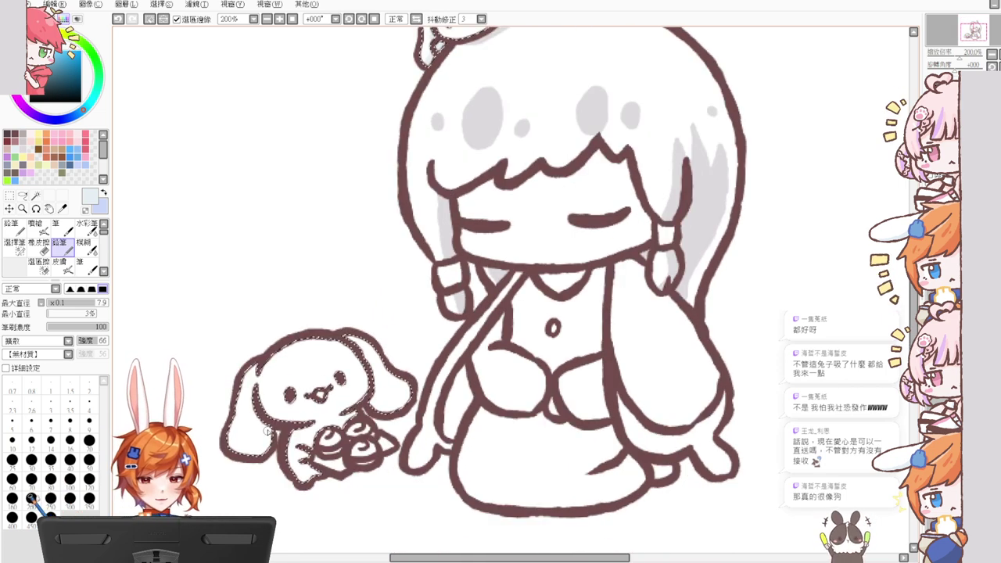
pyautogui.moveTo(269, 421); pyautogui.dragTo(257, 463)
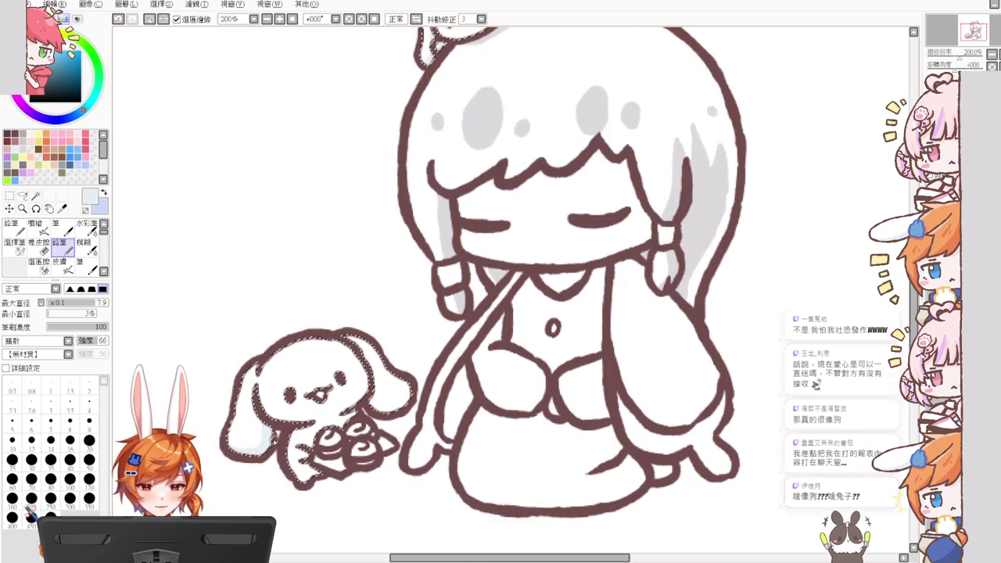
pyautogui.moveTo(371, 381)
pyautogui.mouseDown()
pyautogui.moveTo(361, 404)
pyautogui.moveTo(403, 405)
pyautogui.moveTo(404, 392)
pyautogui.moveTo(371, 392)
pyautogui.moveTo(400, 404)
pyautogui.mouseUp()
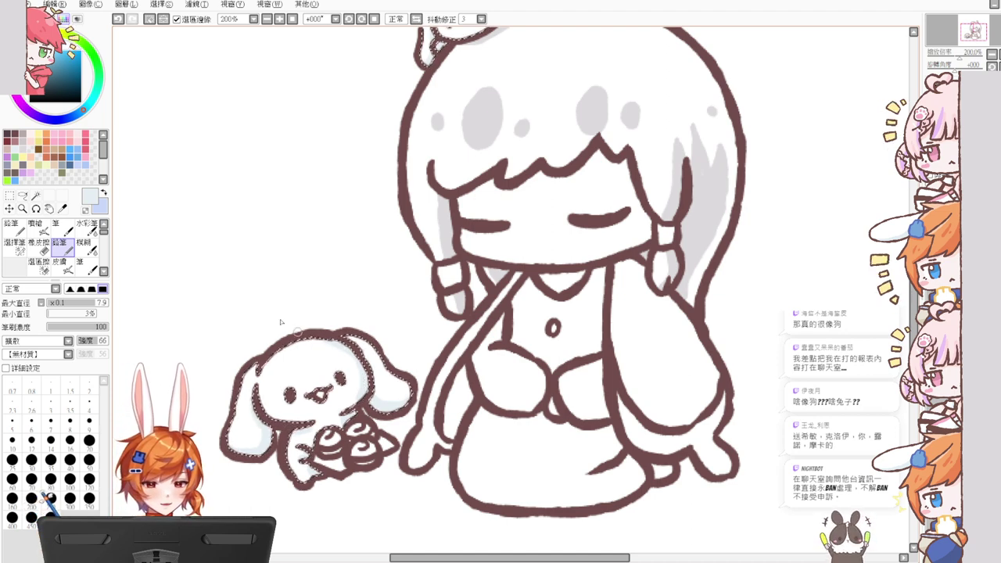
# Step: Paint round pink cheeks on the seated plush and the plush on the head, and clear the selection
pyautogui.click(61, 142)
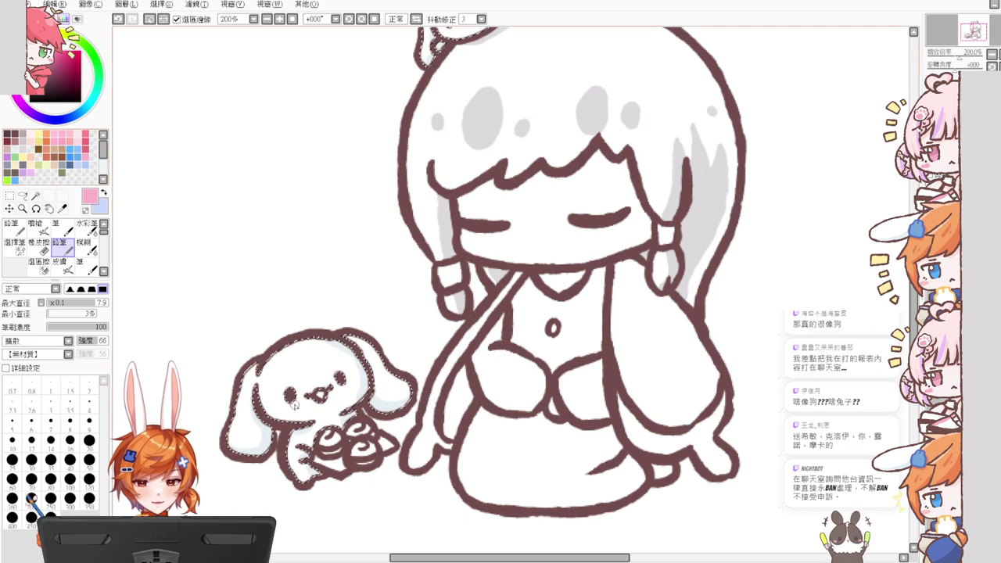
pyautogui.moveTo(271, 403); pyautogui.dragTo(275, 406)
pyautogui.moveTo(356, 381); pyautogui.dragTo(358, 384)
pyautogui.moveTo(481, 309); pyautogui.dragTo(469, 427)
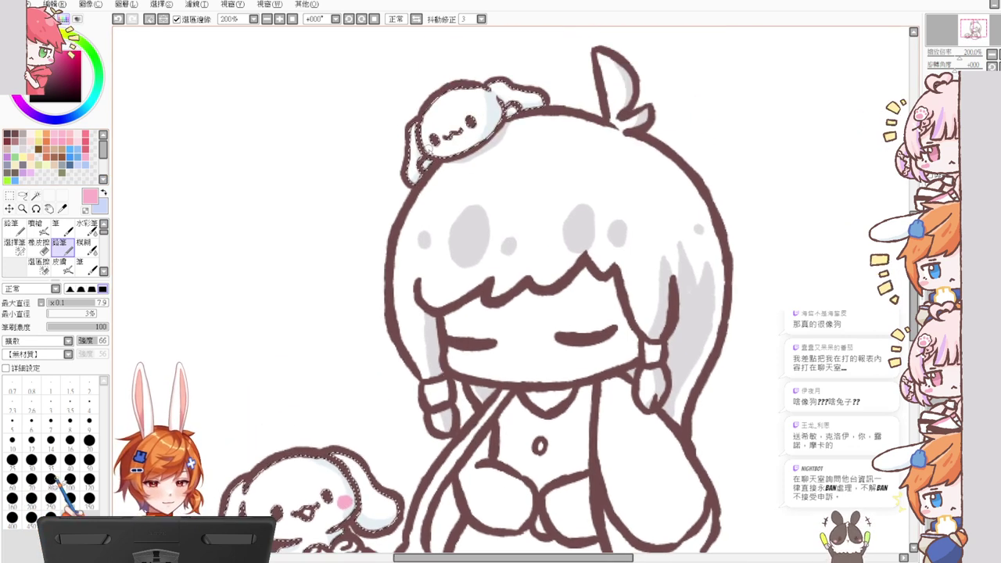
pyautogui.moveTo(426, 146); pyautogui.dragTo(431, 150)
pyautogui.moveTo(483, 116); pyautogui.dragTo(488, 121)
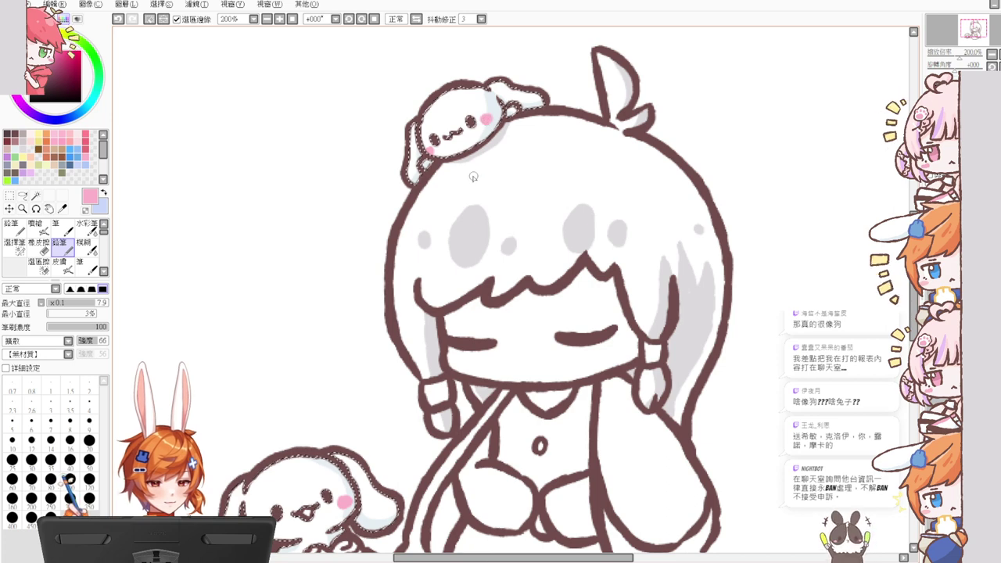
pyautogui.hotkey('ctrl', 'd')
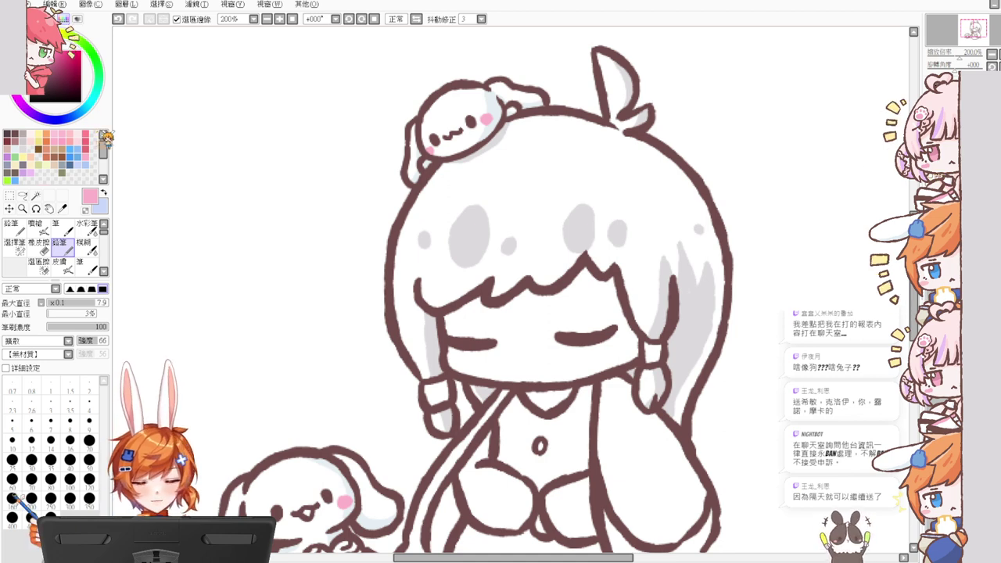
# Step: Recolour the eyes and mouths of both plushes light blue, using pencil size 7.4
pyautogui.click(81, 147)
pyautogui.press('[')
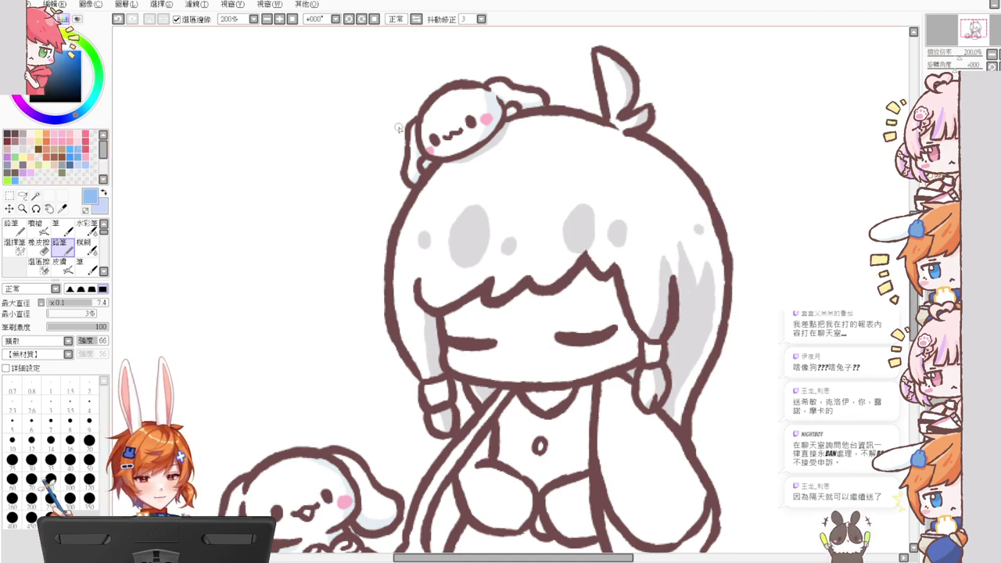
pyautogui.moveTo(435, 135); pyautogui.dragTo(473, 129)
pyautogui.moveTo(403, 309); pyautogui.dragTo(435, 182)
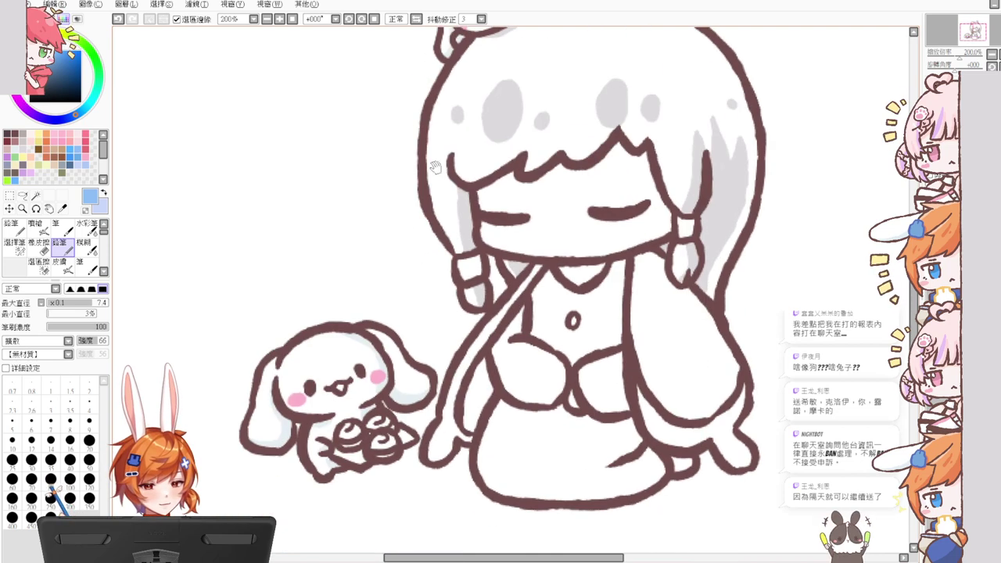
pyautogui.moveTo(311, 395)
pyautogui.mouseDown()
pyautogui.moveTo(310, 382)
pyautogui.moveTo(338, 393)
pyautogui.moveTo(363, 372)
pyautogui.mouseUp()
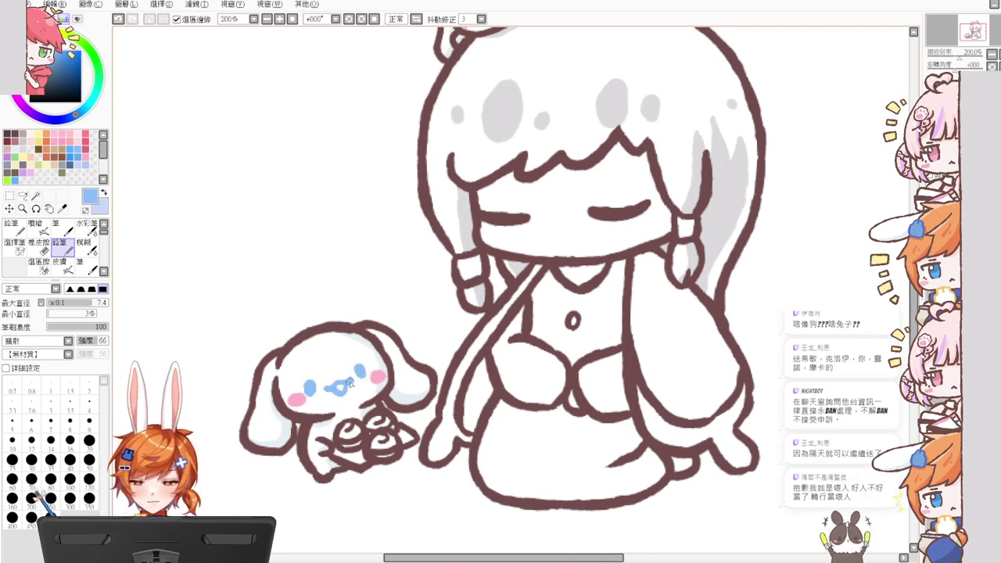
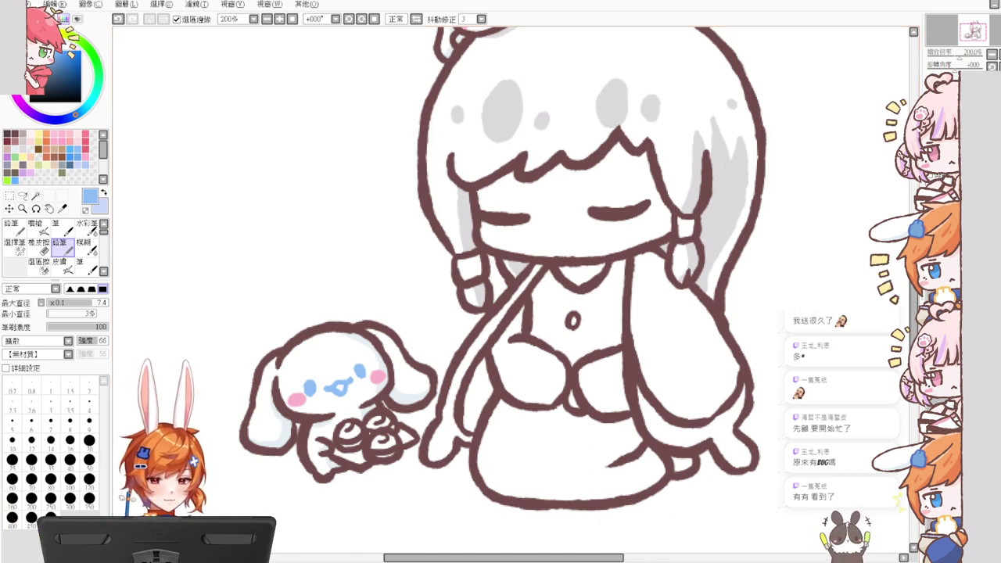
# Step: Select the coat areas on both sides of the body with the Magic Wand and fill them with light orange
pyautogui.click(35, 194)
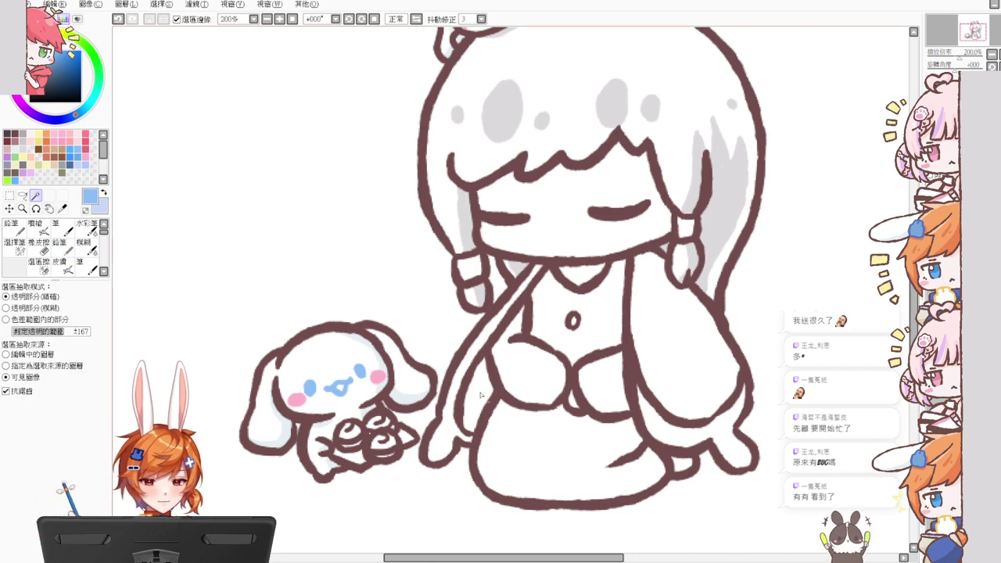
pyautogui.click(481, 395)
pyautogui.click(658, 330)
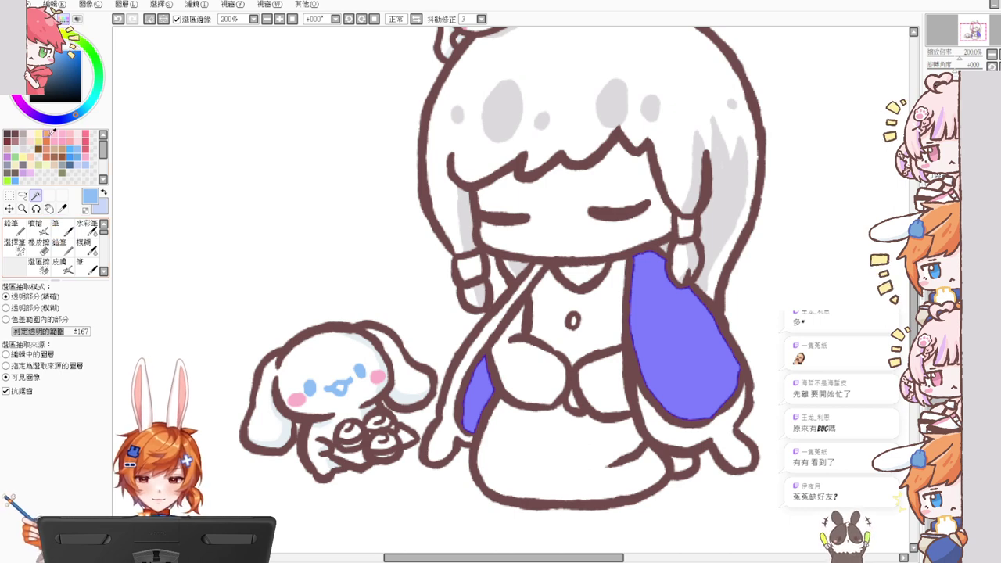
pyautogui.click(48, 136)
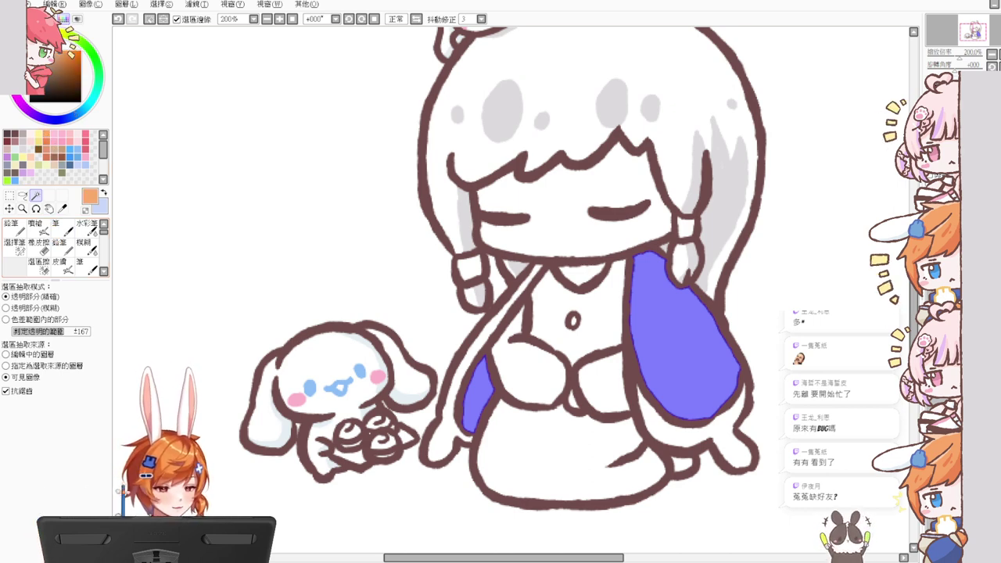
pyautogui.hotkey('ctrl', 'f')
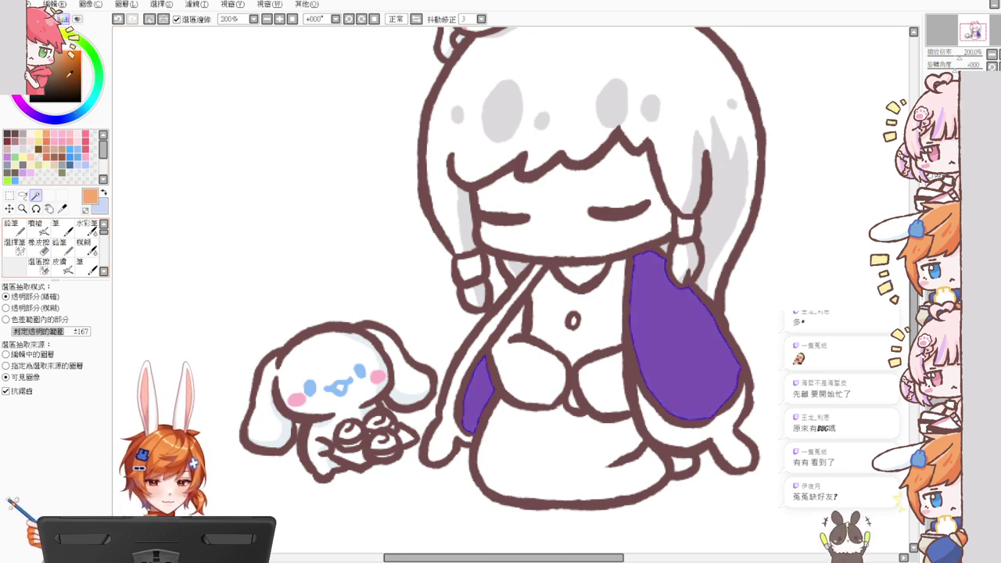
# Step: Shade the orange coat areas along their edges in darker orange, add small round spots on the large side, and clear the selection
pyautogui.click(46, 142)
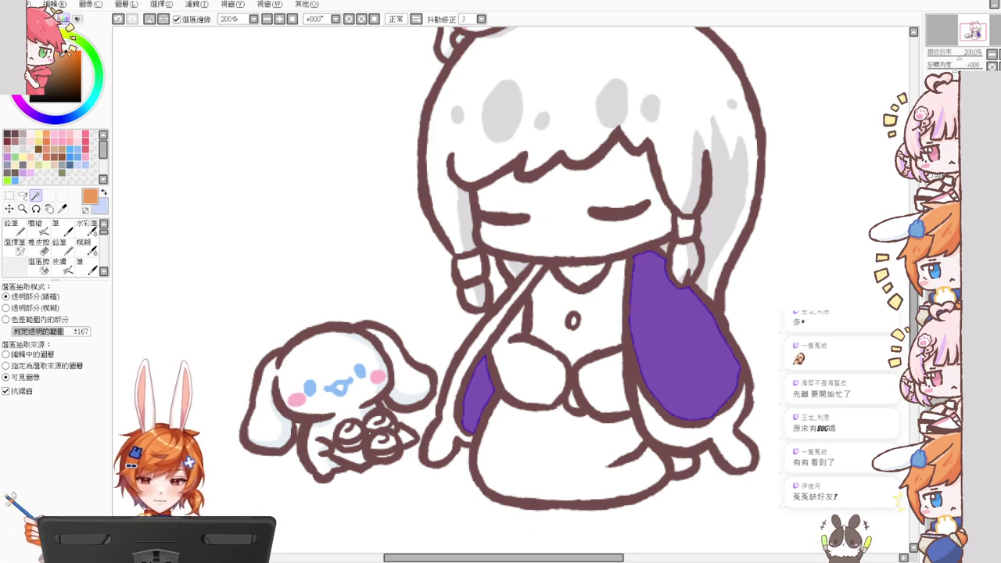
pyautogui.click(66, 247)
pyautogui.moveTo(675, 278)
pyautogui.mouseDown()
pyautogui.moveTo(637, 256)
pyautogui.moveTo(663, 263)
pyautogui.moveTo(651, 263)
pyautogui.moveTo(684, 287)
pyautogui.moveTo(679, 272)
pyautogui.moveTo(738, 383)
pyautogui.moveTo(682, 273)
pyautogui.moveTo(743, 387)
pyautogui.mouseUp()
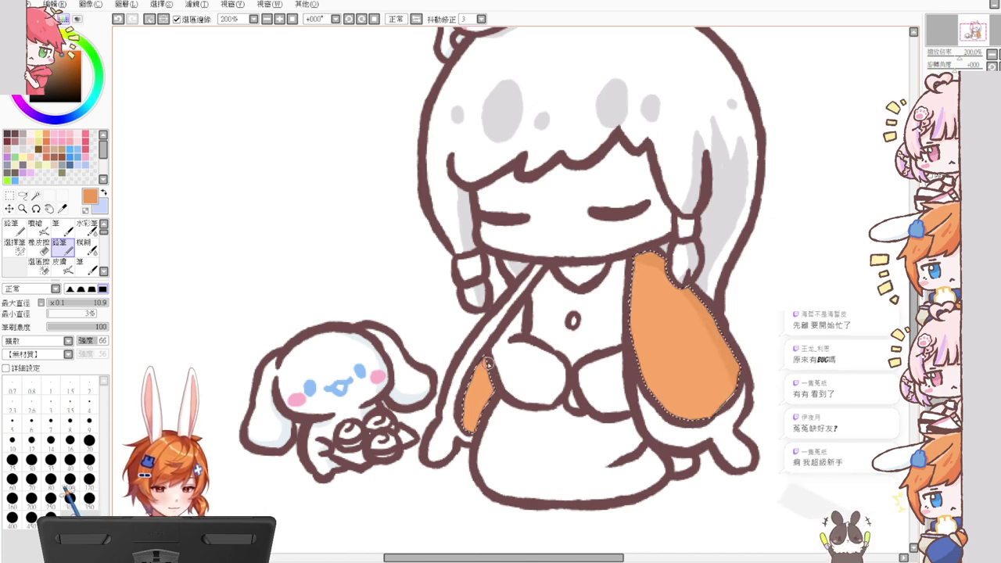
pyautogui.moveTo(483, 369)
pyautogui.mouseDown()
pyautogui.moveTo(477, 425)
pyautogui.moveTo(488, 354)
pyautogui.moveTo(471, 440)
pyautogui.moveTo(477, 400)
pyautogui.moveTo(491, 442)
pyautogui.mouseUp()
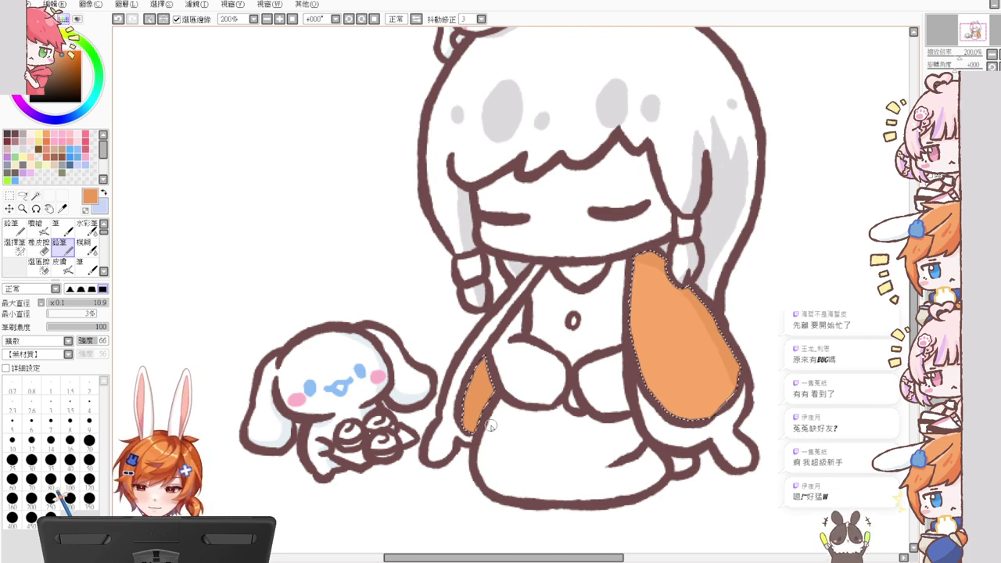
pyautogui.moveTo(738, 338); pyautogui.dragTo(706, 366)
pyautogui.hotkey('ctrl', 'z')
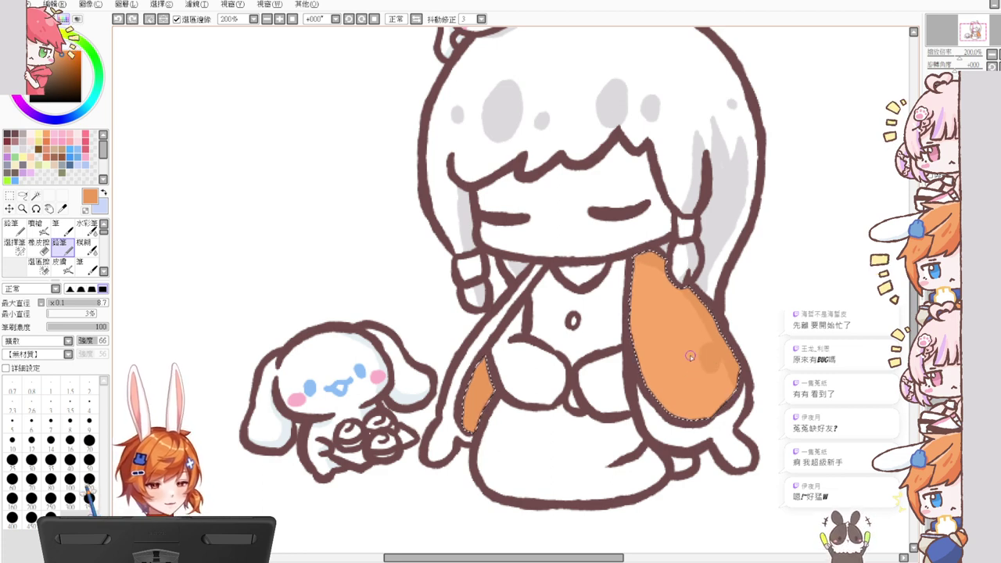
pyautogui.click(689, 350)
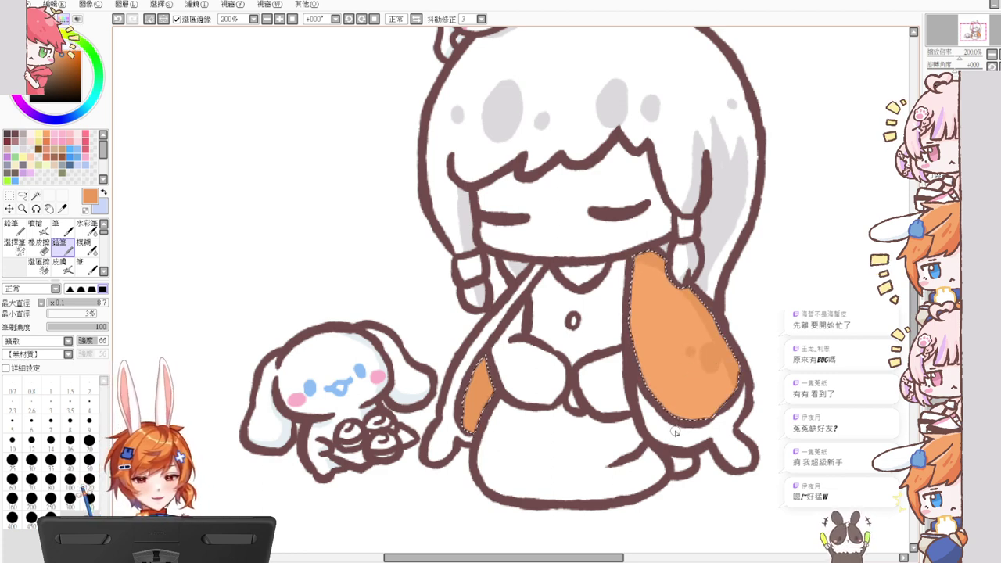
pyautogui.hotkey('ctrl', 'd')
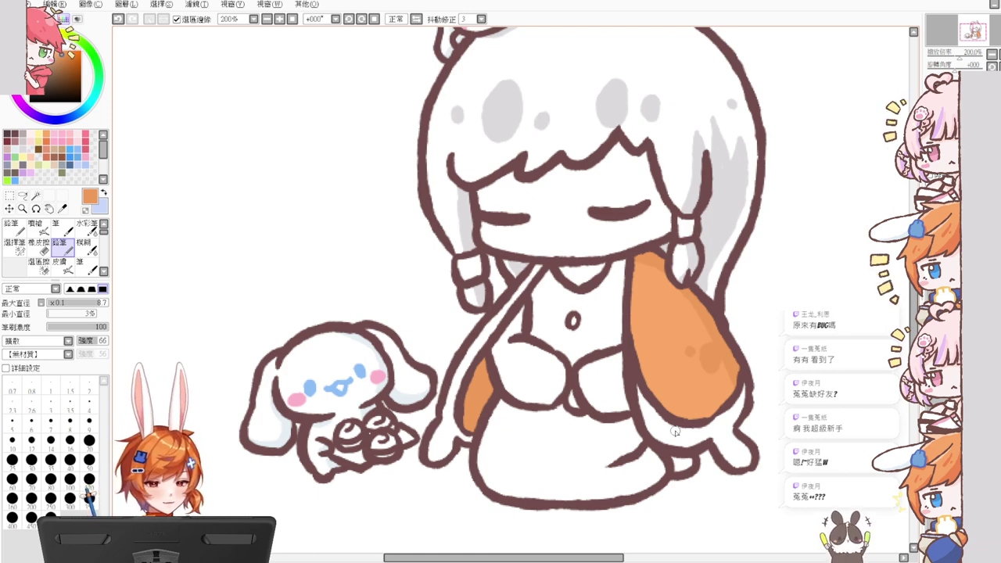
# Step: Select the coat's trim on both sides with the Magic Wand, fill it light yellow, shade it darker yellow, and clear the selection
pyautogui.press('w')
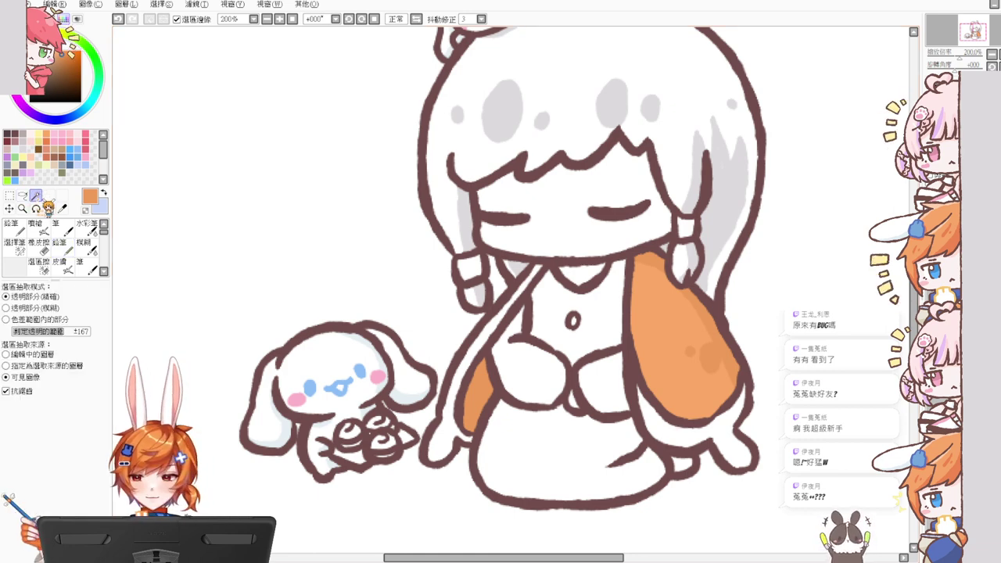
pyautogui.click(493, 345)
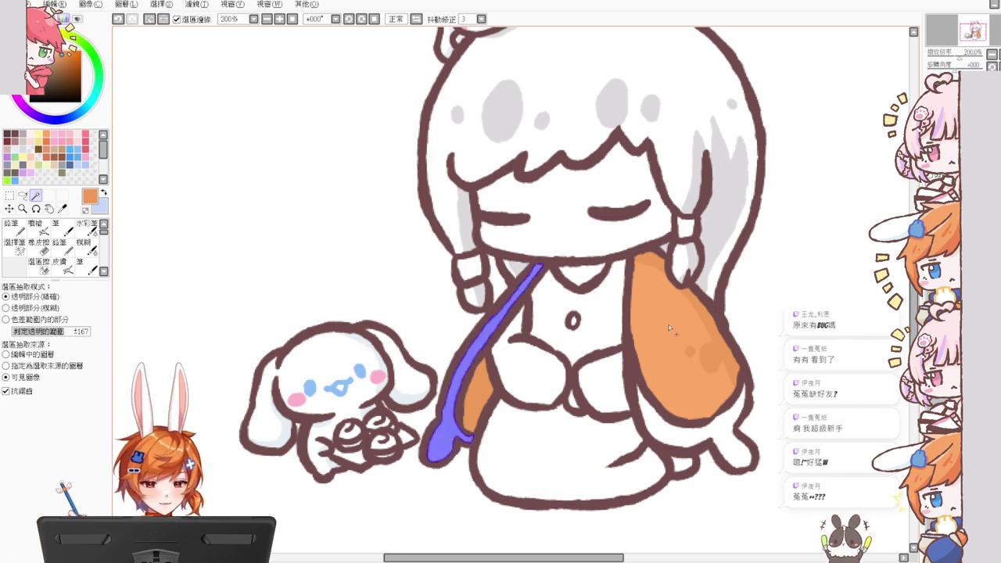
pyautogui.keyDown('shift'); pyautogui.click(673, 435); pyautogui.keyUp('shift')
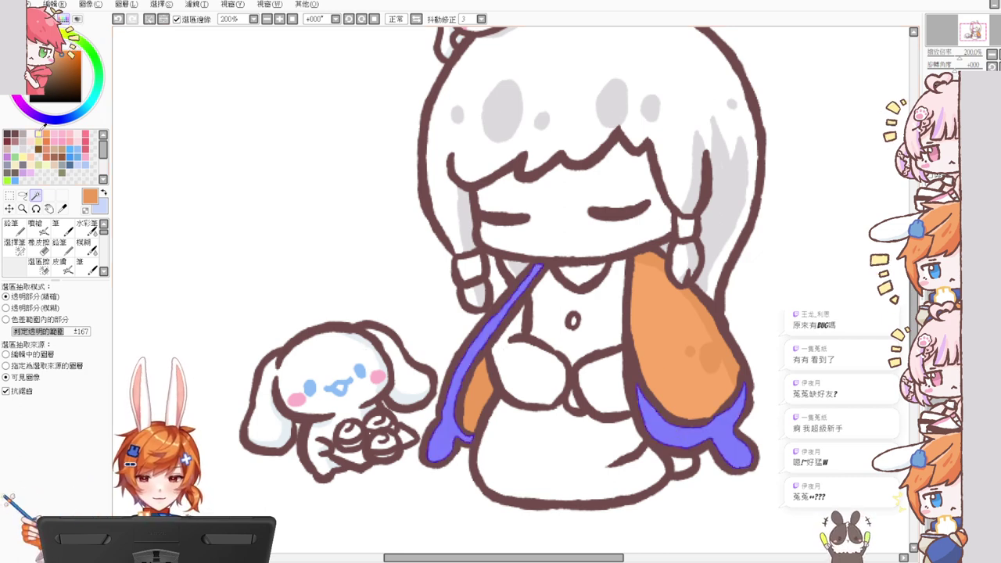
pyautogui.click(43, 135)
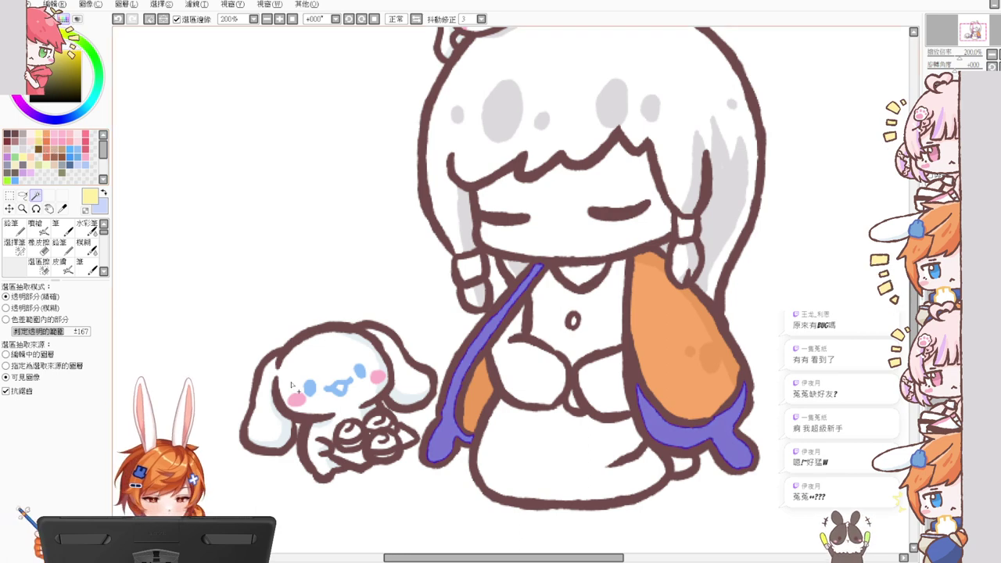
pyautogui.click(38, 142)
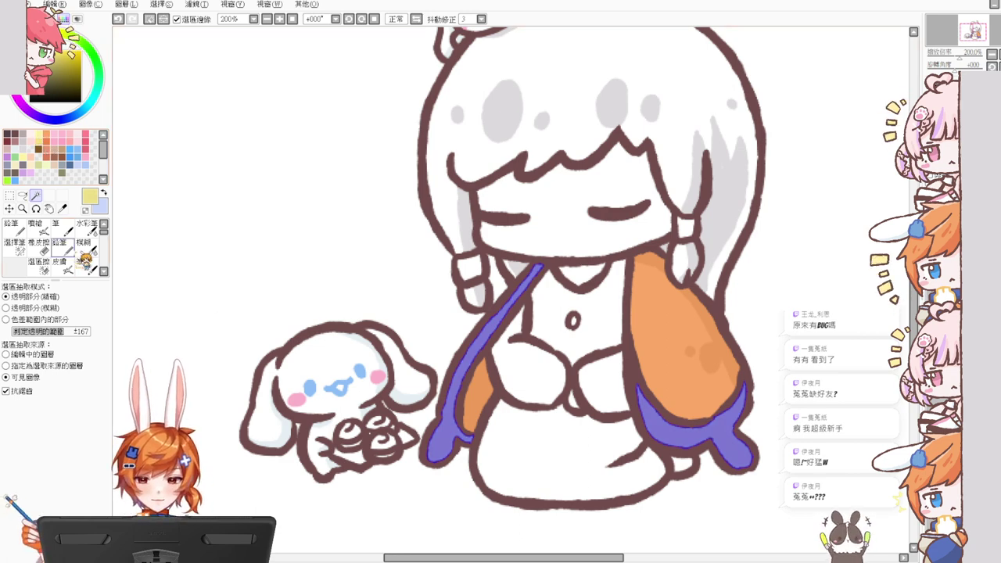
pyautogui.click(64, 247)
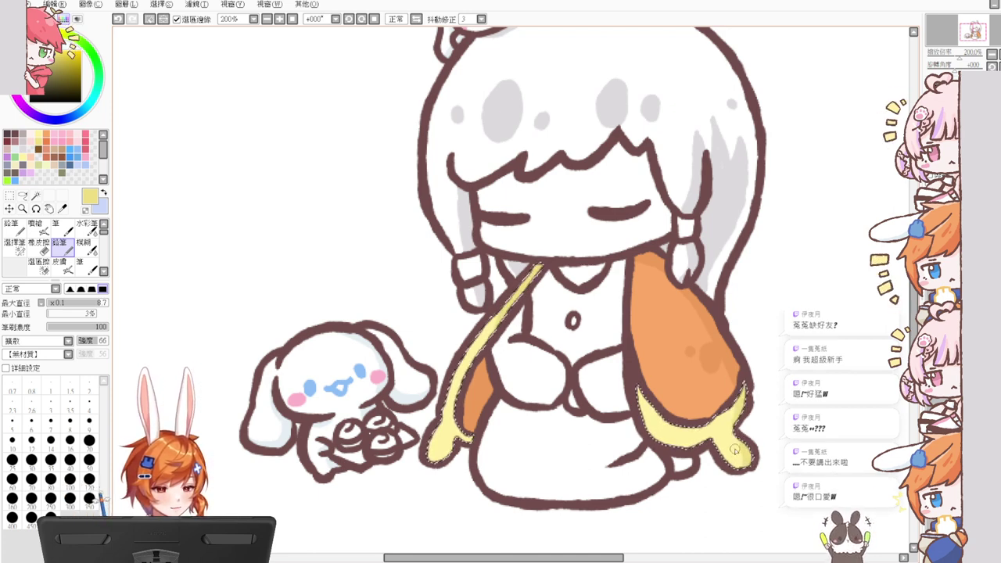
pyautogui.hotkey('ctrl', 'd')
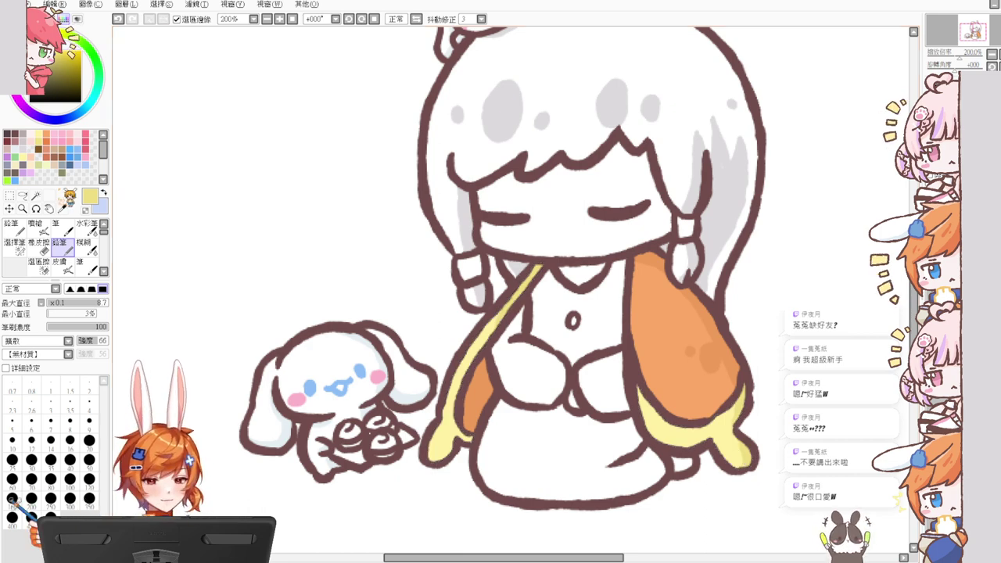
# Step: Select the dress's bodice, both sleeves and the skirt with the Magic Wand and fill them with light tan
pyautogui.click(35, 195)
pyautogui.click(598, 319)
pyautogui.click(548, 365)
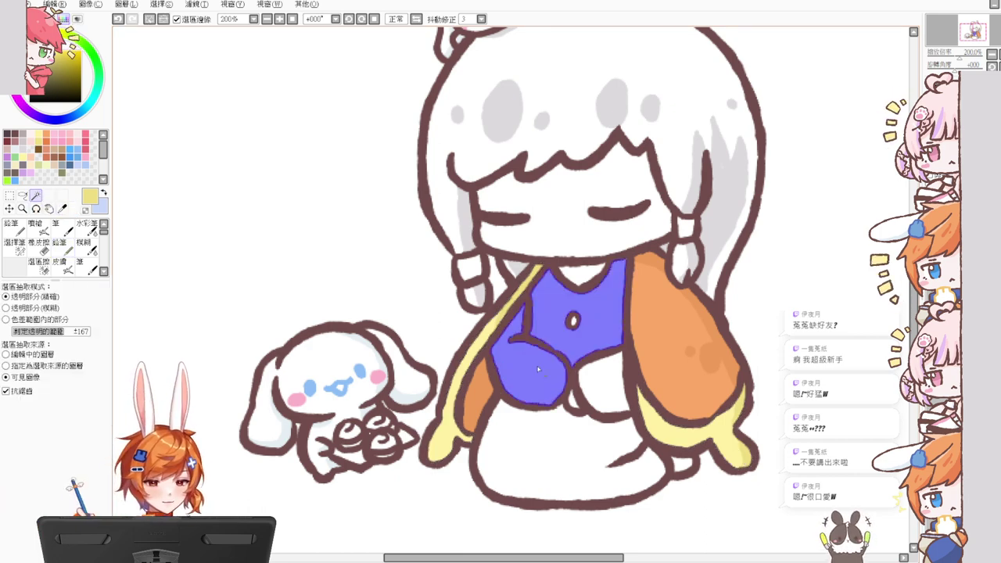
pyautogui.click(599, 388)
pyautogui.click(561, 446)
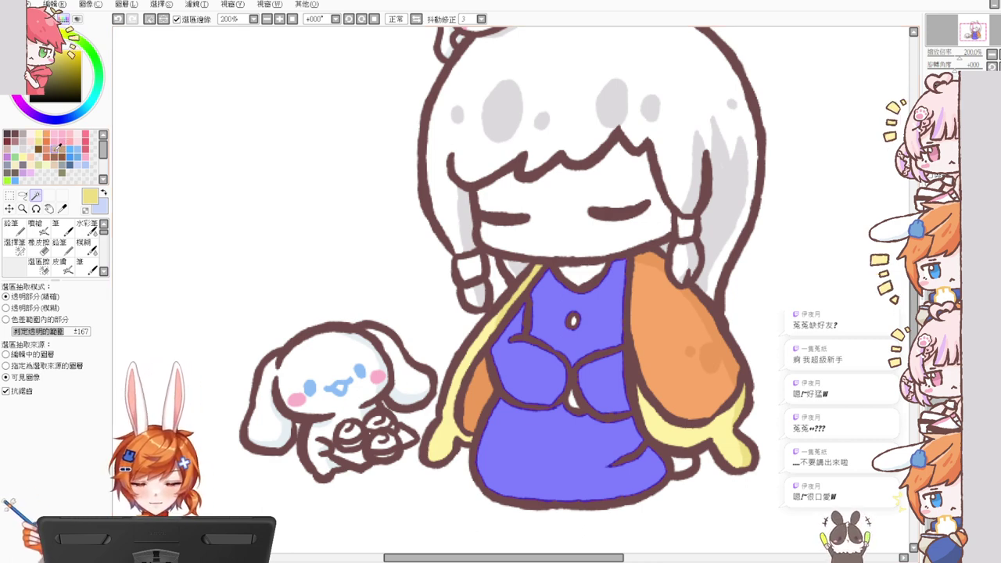
pyautogui.click(61, 147)
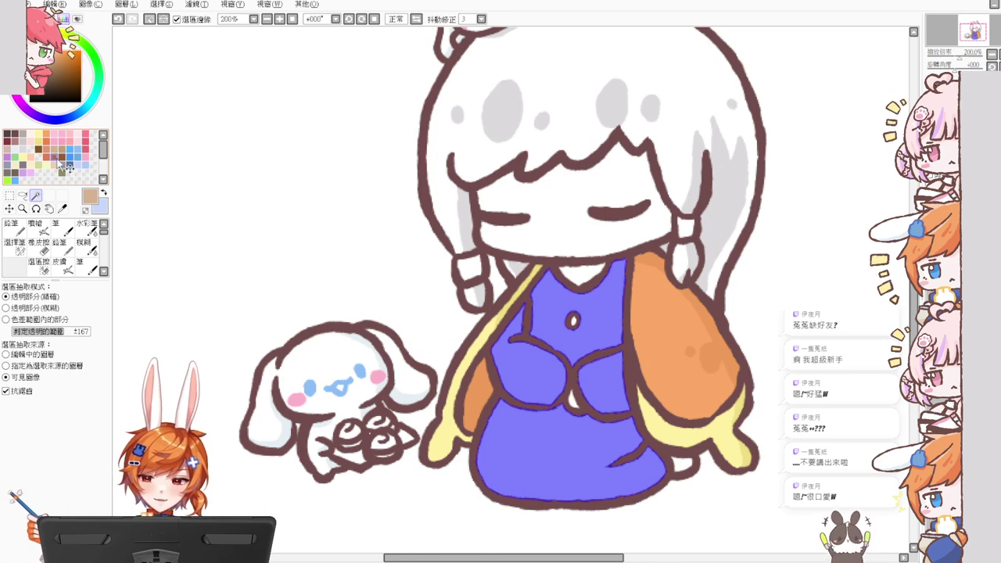
pyautogui.hotkey('ctrl', 'f')
# Step: Shade the edges of both sleeves in darker tan with the pencil at size 8.9
pyautogui.click(65, 251)
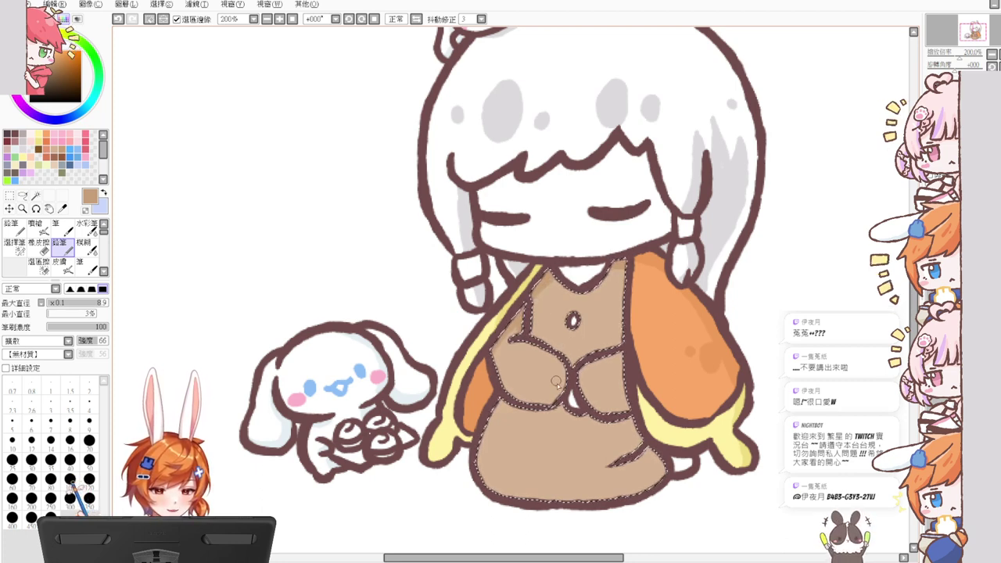
pyautogui.moveTo(541, 351)
pyautogui.mouseDown()
pyautogui.moveTo(562, 371)
pyautogui.moveTo(556, 357)
pyautogui.moveTo(550, 397)
pyautogui.moveTo(566, 369)
pyautogui.moveTo(554, 399)
pyautogui.moveTo(622, 395)
pyautogui.moveTo(614, 409)
pyautogui.mouseUp()
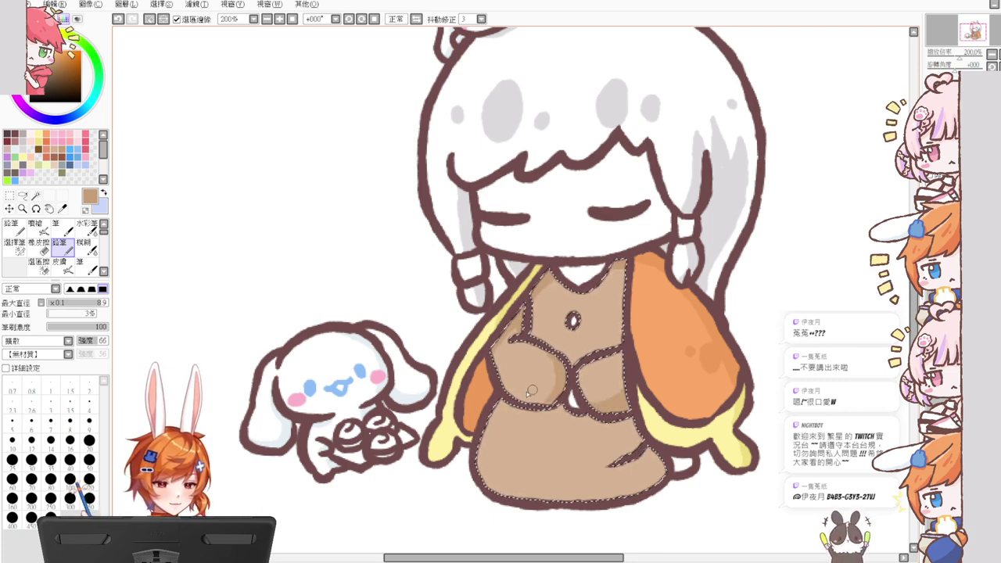
pyautogui.moveTo(532, 392)
pyautogui.mouseDown()
pyautogui.moveTo(506, 397)
pyautogui.moveTo(533, 400)
pyautogui.mouseUp()
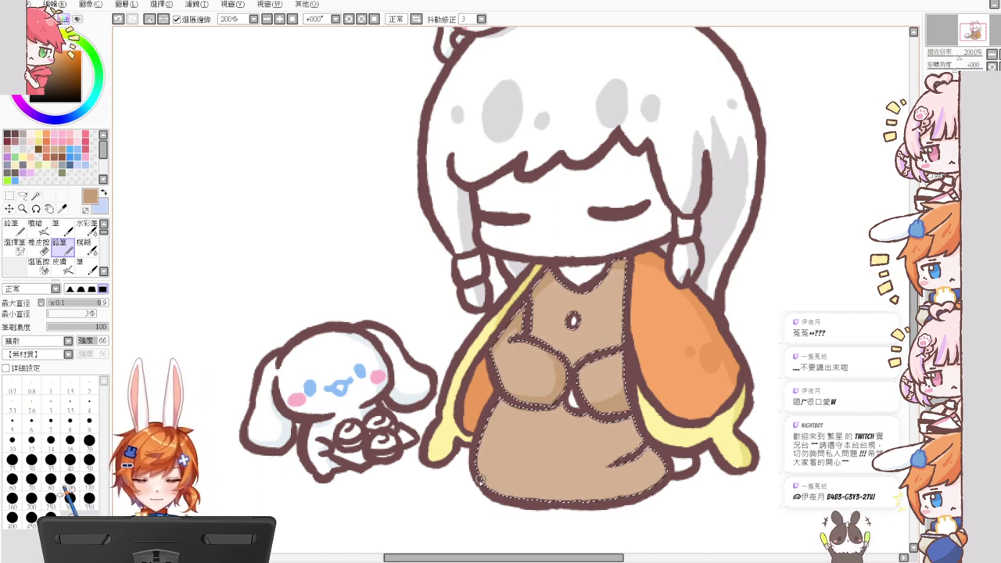
# Step: Shade the skirt's hem, side fold and the area beneath the sleeves in darker tan, and clear the selection
pyautogui.moveTo(480, 481)
pyautogui.mouseDown()
pyautogui.moveTo(531, 495)
pyautogui.moveTo(590, 489)
pyautogui.mouseUp()
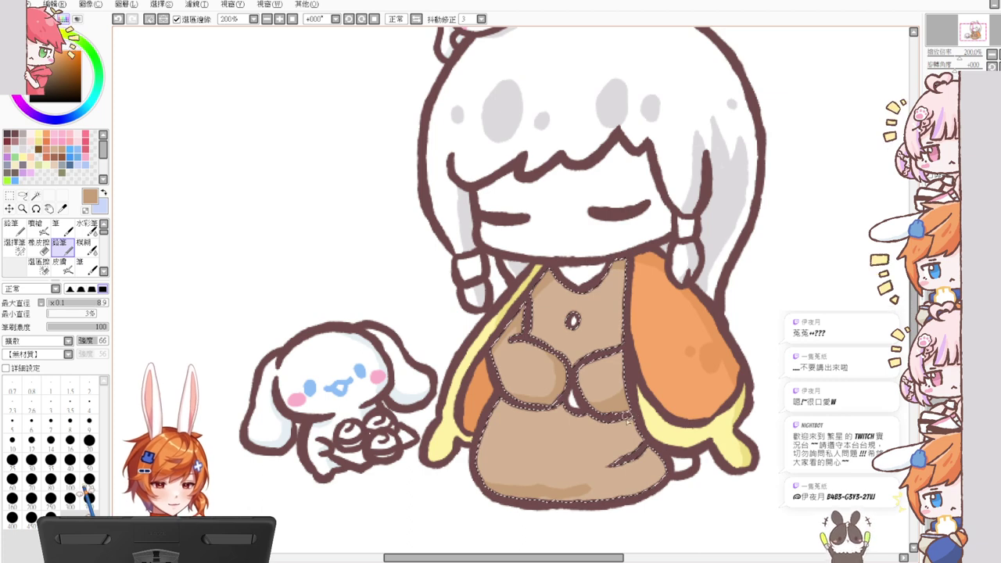
pyautogui.moveTo(627, 421); pyautogui.dragTo(570, 490)
pyautogui.moveTo(635, 425); pyautogui.dragTo(634, 438)
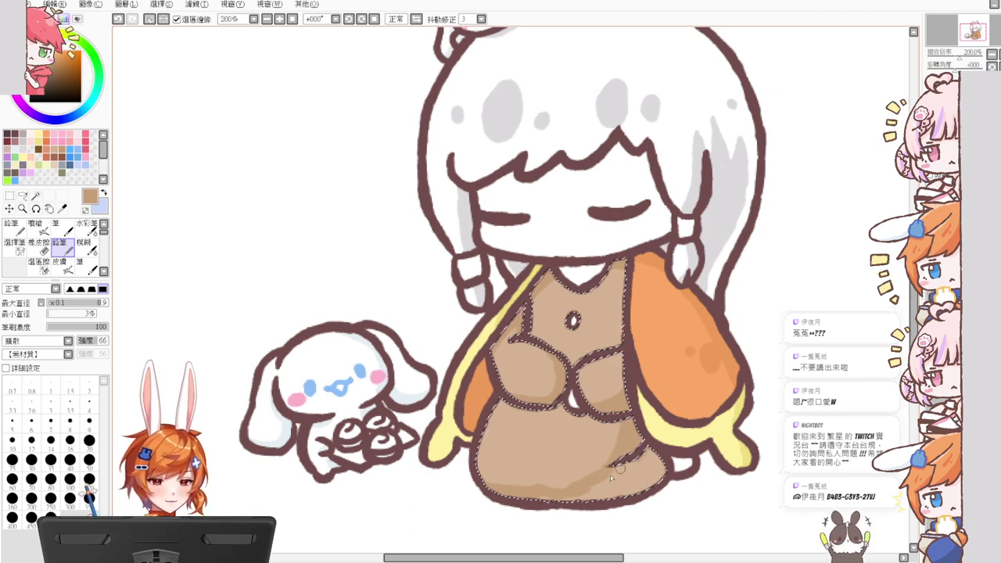
pyautogui.moveTo(559, 495)
pyautogui.mouseDown()
pyautogui.moveTo(617, 486)
pyautogui.moveTo(652, 463)
pyautogui.mouseUp()
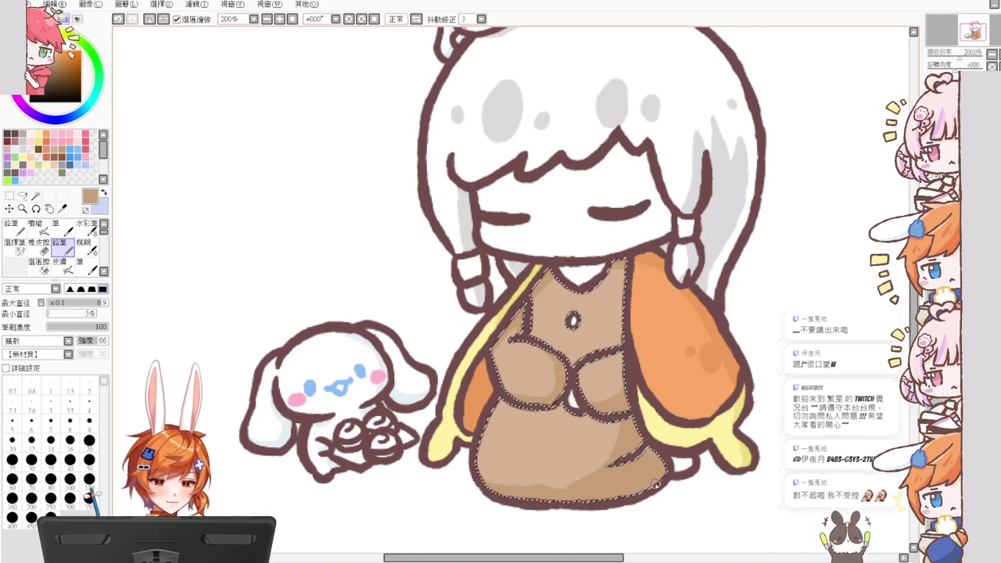
pyautogui.hotkey('ctrl', 'd')
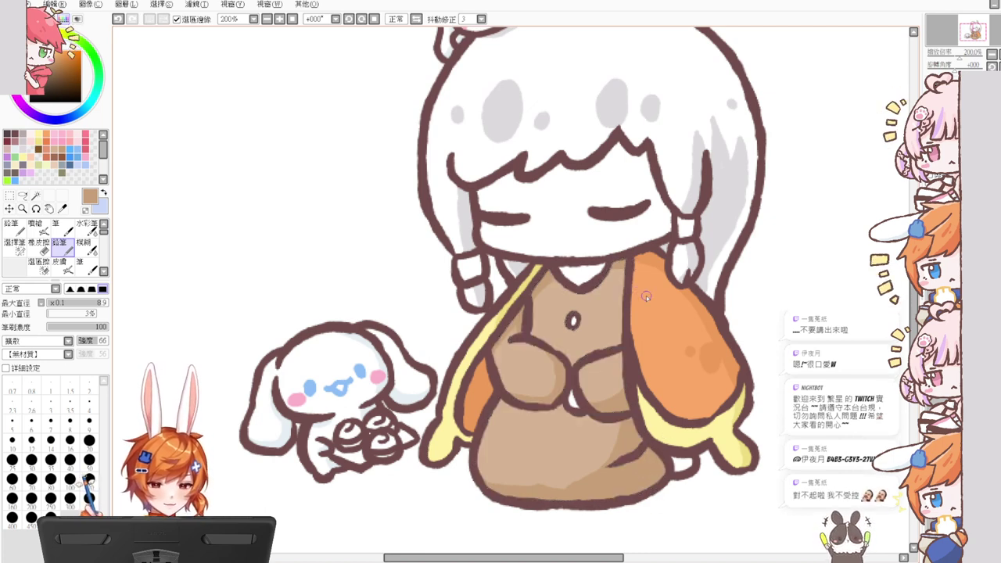
pyautogui.hotkey('ctrl', 'z')
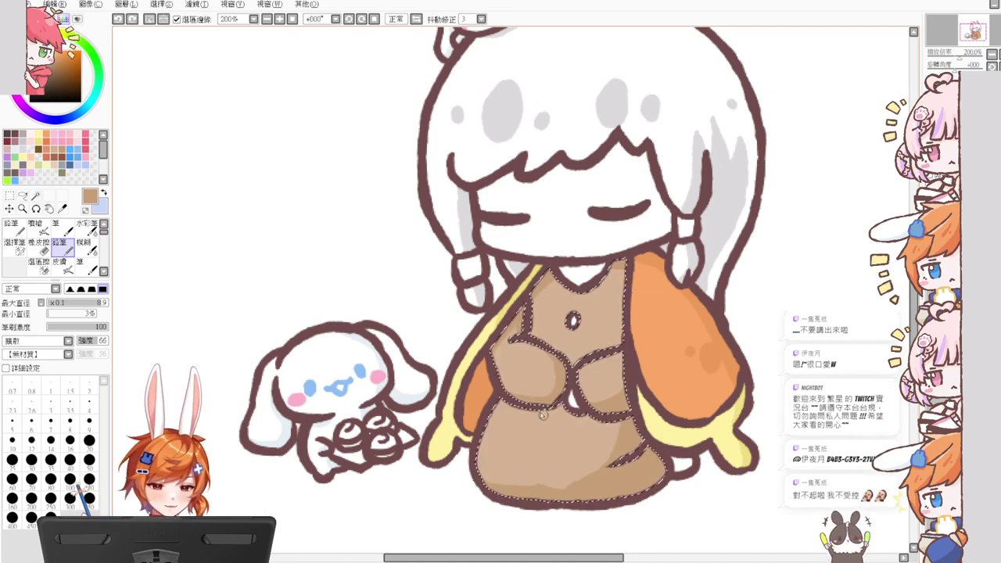
pyautogui.moveTo(510, 403)
pyautogui.mouseDown()
pyautogui.moveTo(549, 412)
pyautogui.moveTo(577, 421)
pyautogui.mouseUp()
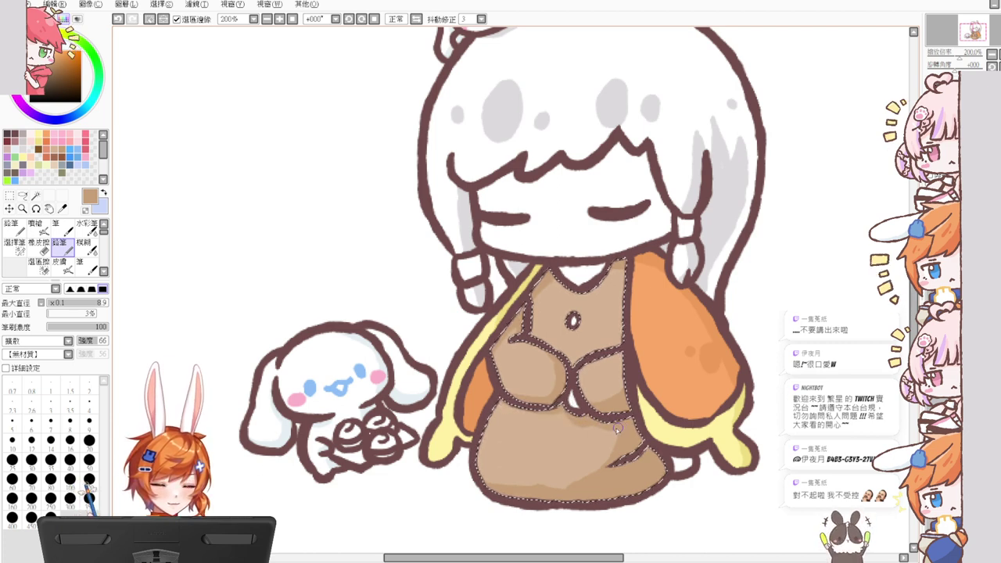
pyautogui.hotkey('ctrl', 'd')
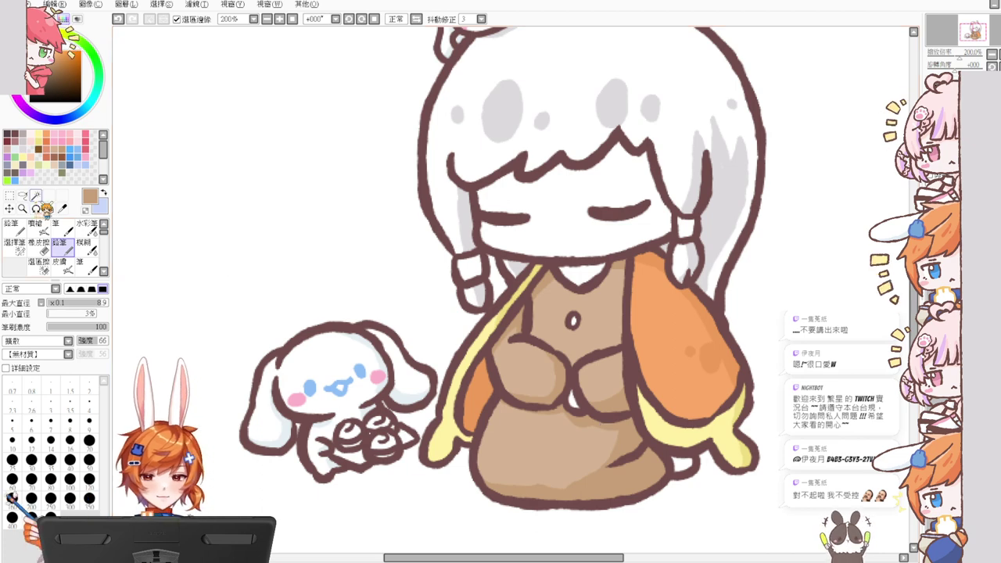
# Step: Select the button on the bodice with the Magic Wand, fill it light yellow, and clear the selection
pyautogui.press('w')
pyautogui.click(573, 321)
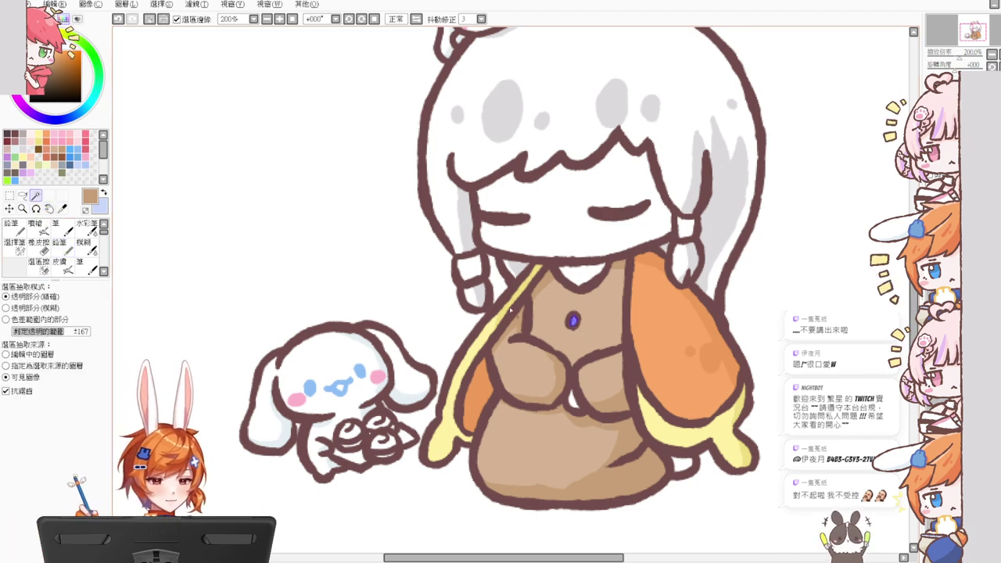
pyautogui.hotkey('ctrl', 'd')
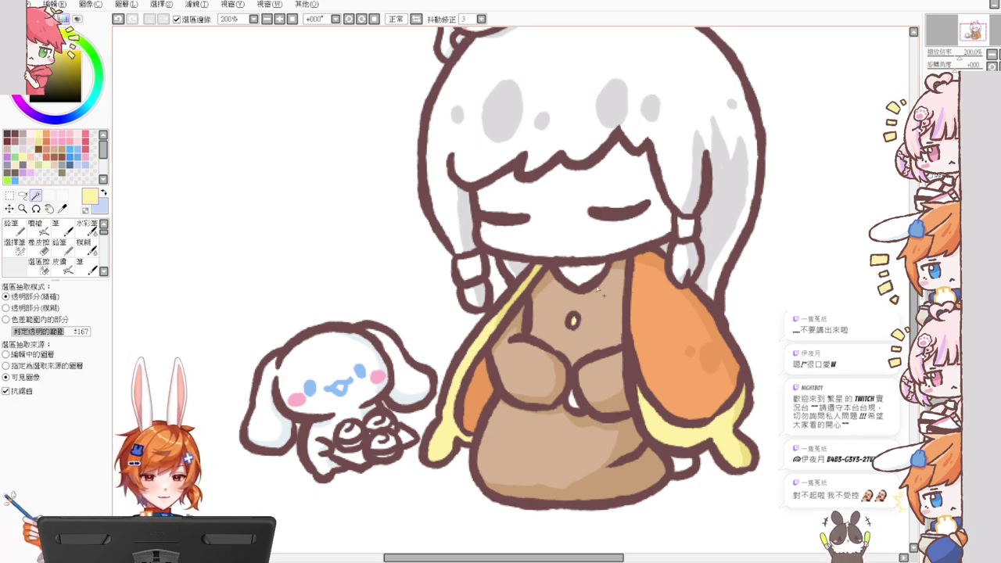
# Step: Fill the V-shaped collar opening with salmon, shade its upper edge in a darker tone, and clear the selection
pyautogui.click(582, 274)
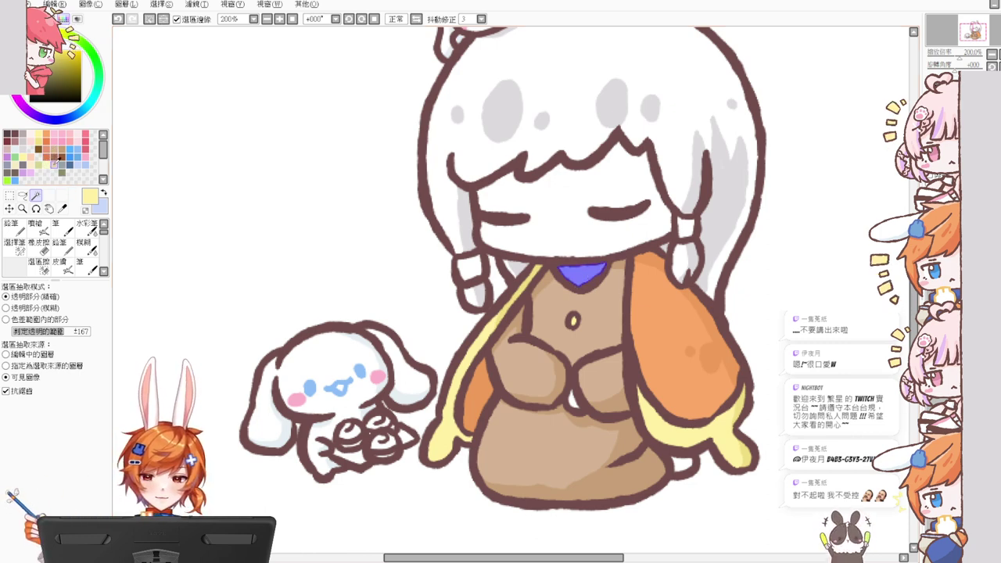
pyautogui.click(61, 158)
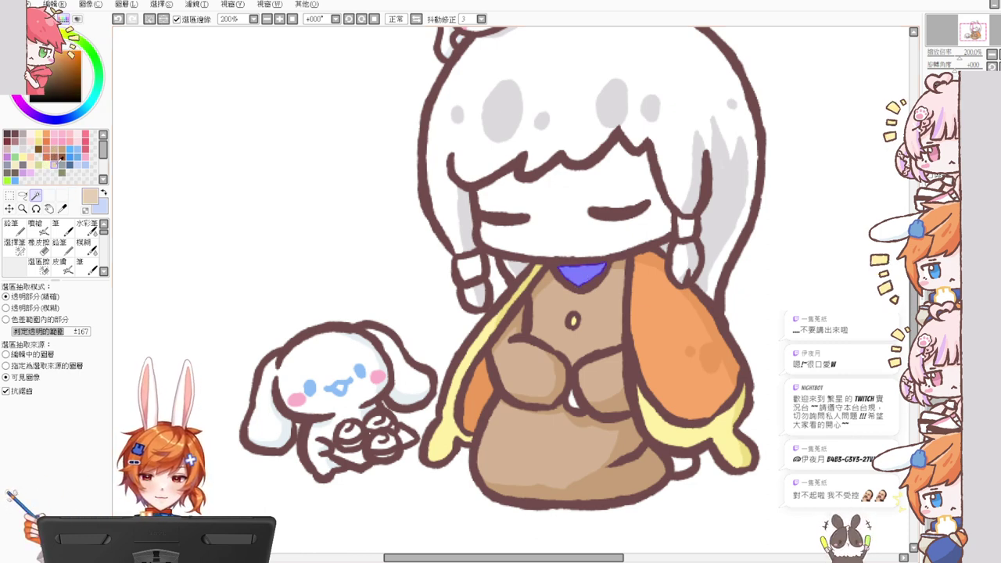
pyautogui.click(61, 247)
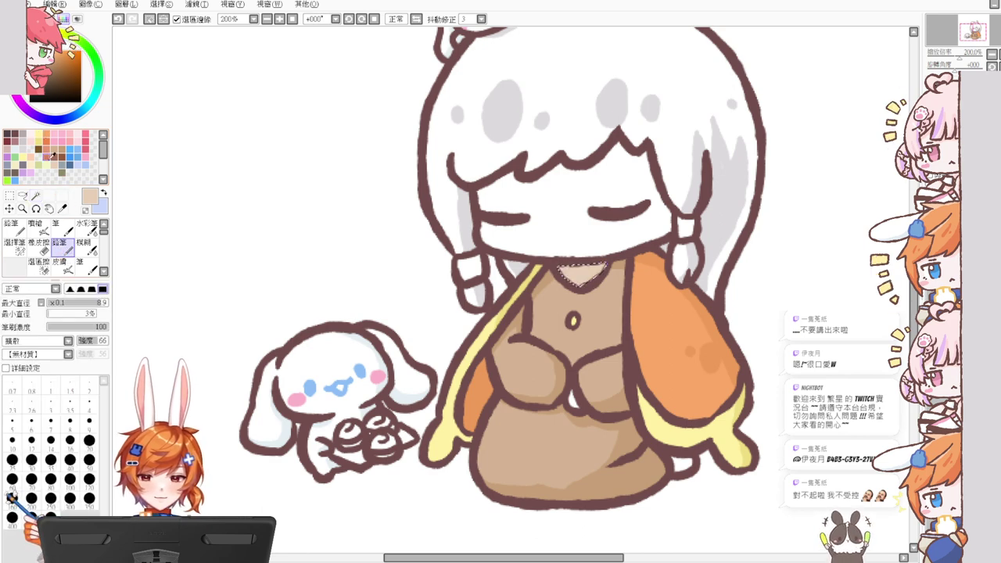
pyautogui.click(48, 147)
pyautogui.hotkey('ctrl', 'f')
pyautogui.hotkey('ctrl', 'd')
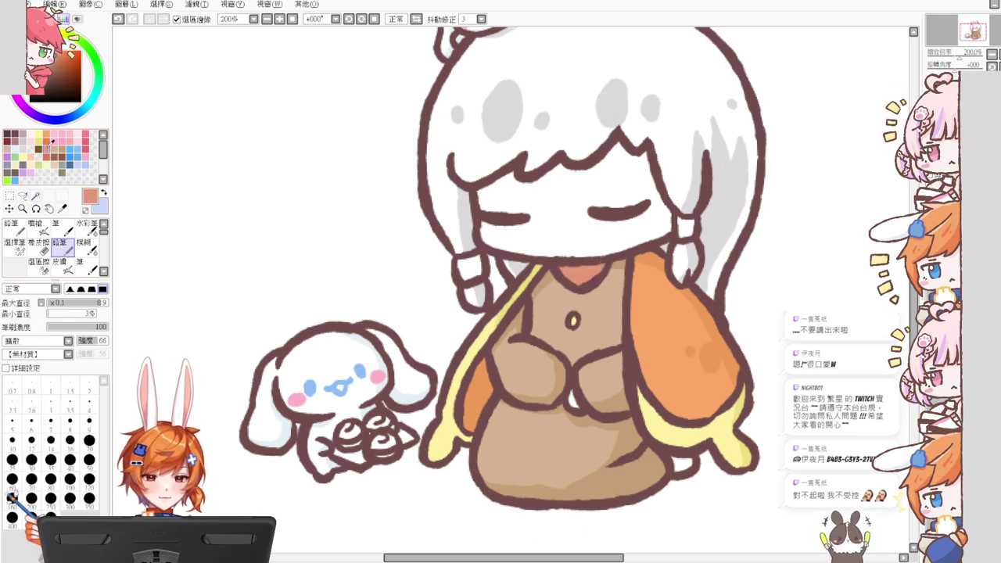
pyautogui.hotkey('ctrl', 'z')
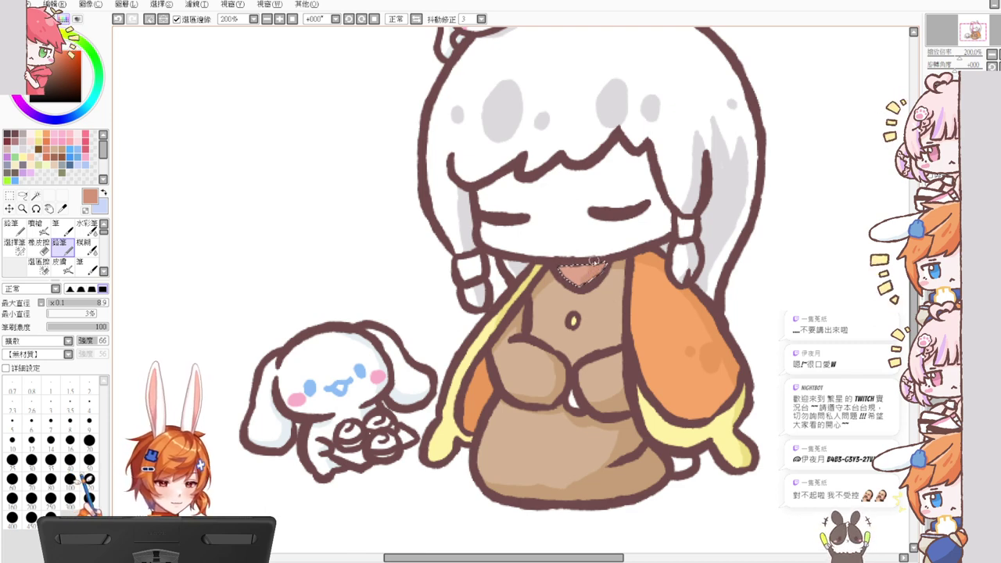
pyautogui.hotkey('ctrl', 'd')
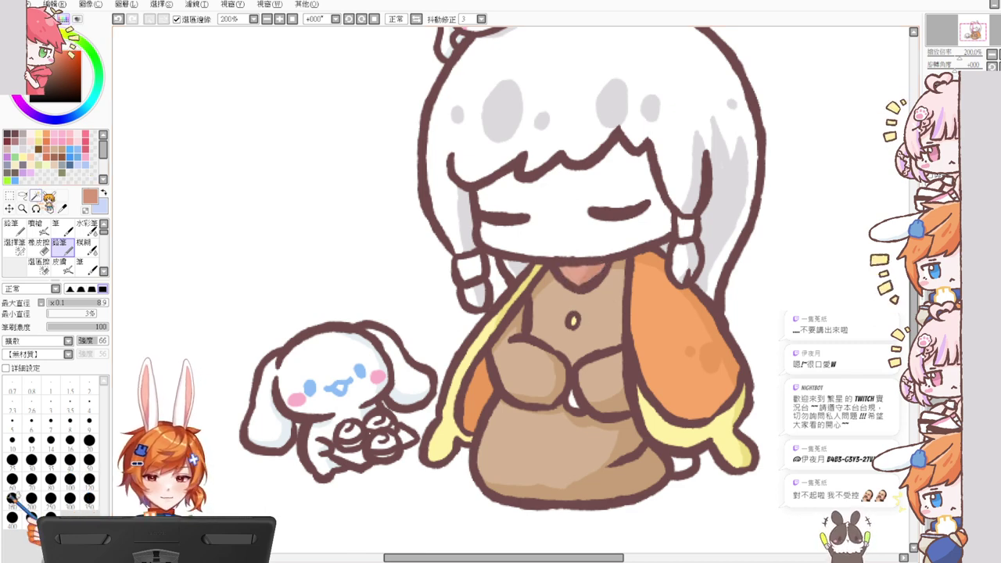
# Step: Select the hand gap between the sleeves, the foot and the face with the Magic Wand and fill them pale pink skin tone
pyautogui.click(35, 195)
pyautogui.click(572, 402)
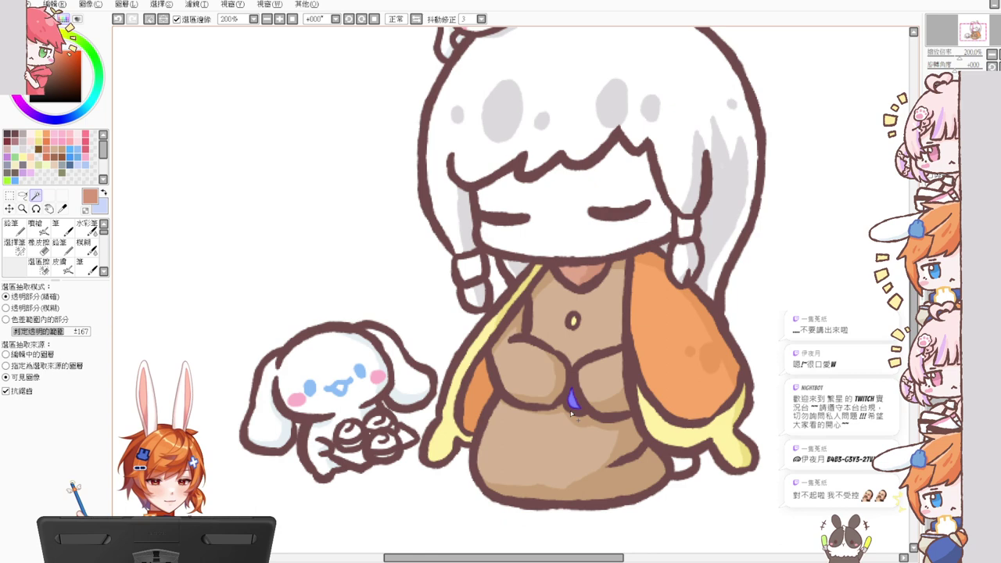
pyautogui.click(685, 466)
pyautogui.click(563, 233)
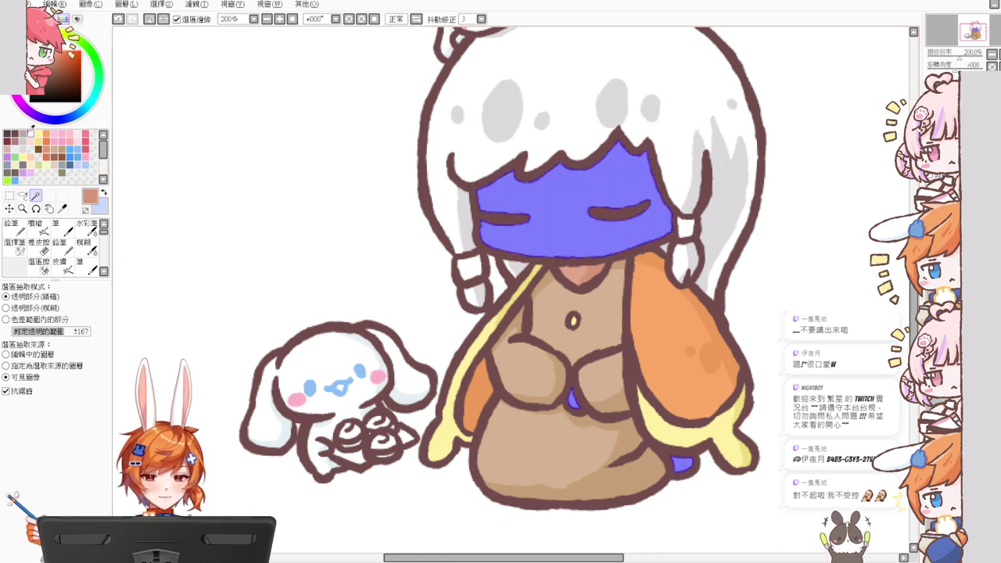
pyautogui.click(31, 134)
pyautogui.click(67, 249)
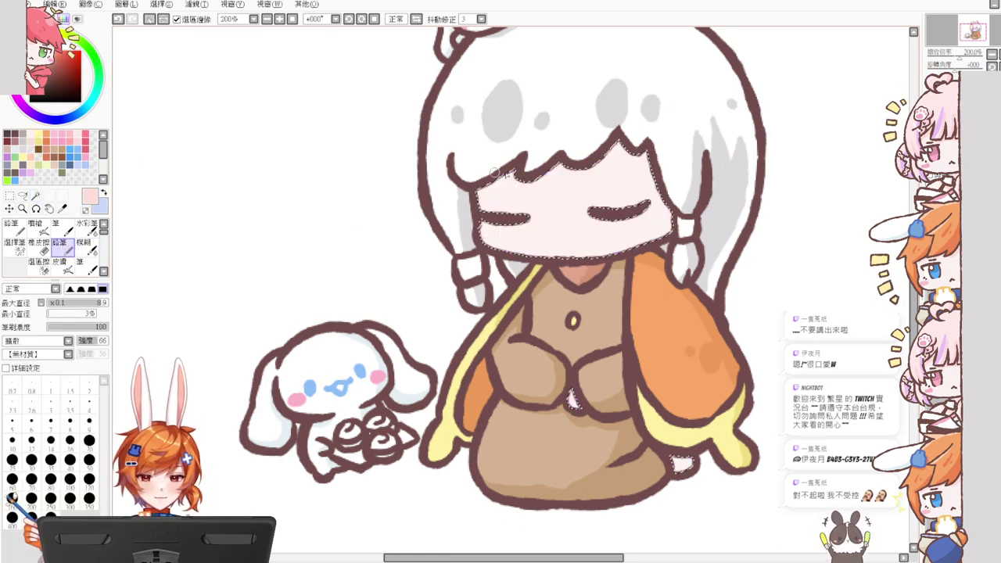
# Step: Shade the skin beneath the fringe and on the foot in a deeper pink with the pencil, keeping the area selected
pyautogui.moveTo(516, 174)
pyautogui.mouseDown()
pyautogui.moveTo(520, 209)
pyautogui.moveTo(489, 195)
pyautogui.moveTo(513, 166)
pyautogui.moveTo(460, 195)
pyautogui.moveTo(566, 160)
pyautogui.moveTo(558, 168)
pyautogui.moveTo(591, 166)
pyautogui.moveTo(630, 133)
pyautogui.moveTo(613, 142)
pyautogui.moveTo(630, 154)
pyautogui.moveTo(656, 146)
pyautogui.moveTo(663, 211)
pyautogui.moveTo(666, 199)
pyautogui.moveTo(657, 233)
pyautogui.moveTo(672, 202)
pyautogui.moveTo(632, 250)
pyautogui.moveTo(670, 201)
pyautogui.mouseUp()
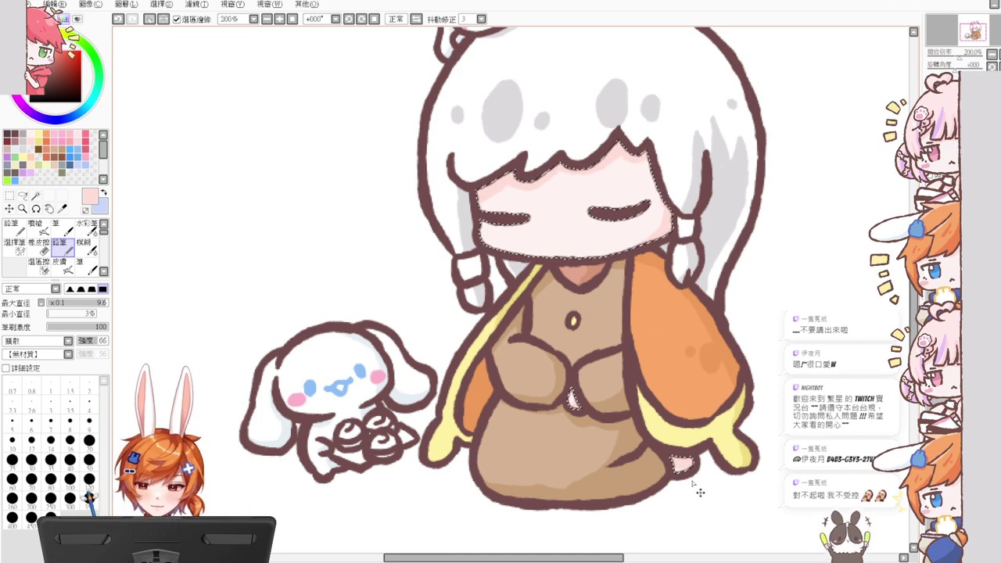
pyautogui.hotkey('ctrl', 'd')
pyautogui.hotkey('ctrl', 'z')
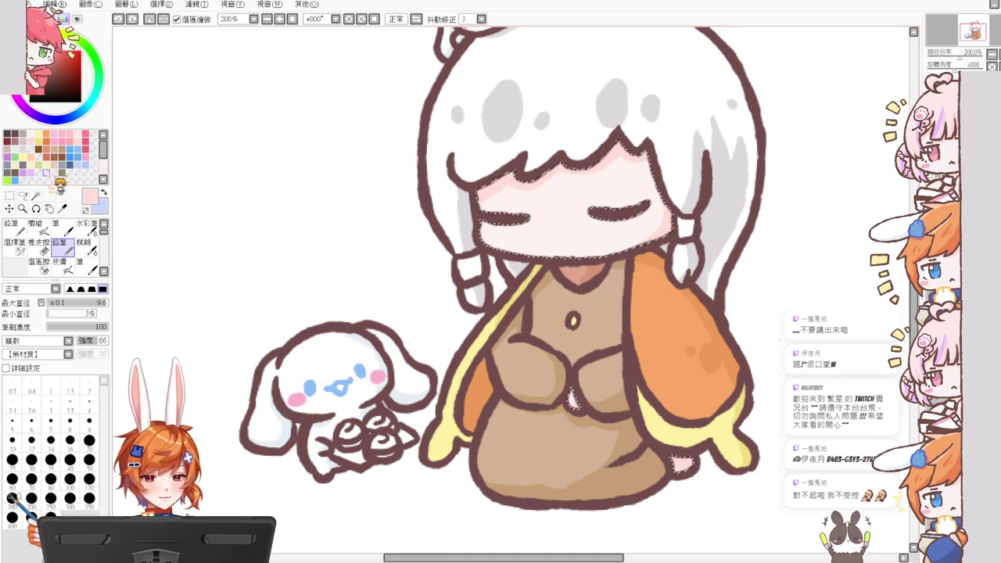
# Step: Paint pink blush on both cheeks at size 9.9, add darker pink hatch strokes at size 4.1, and clear the selection
pyautogui.click(85, 156)
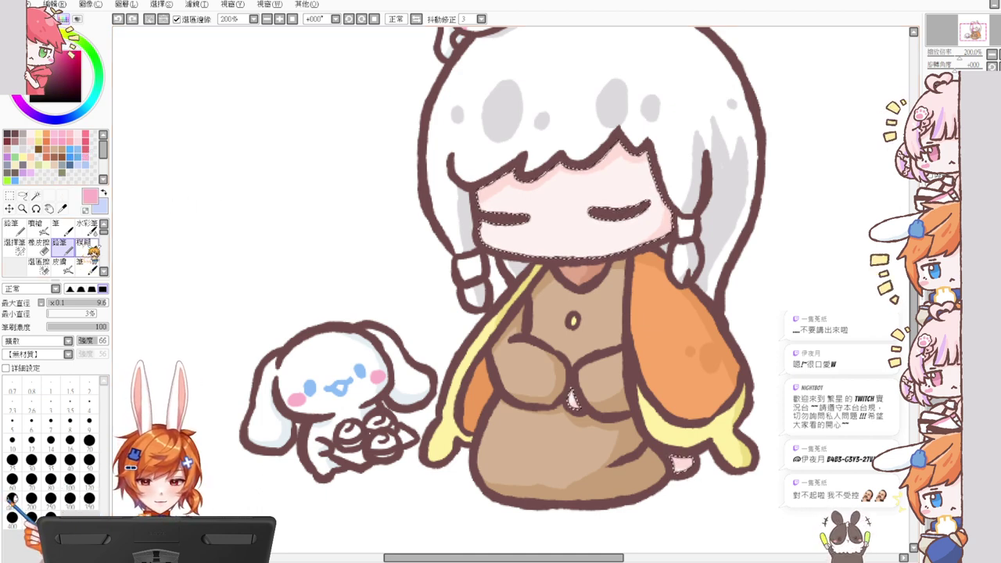
pyautogui.moveTo(503, 221); pyautogui.dragTo(484, 242)
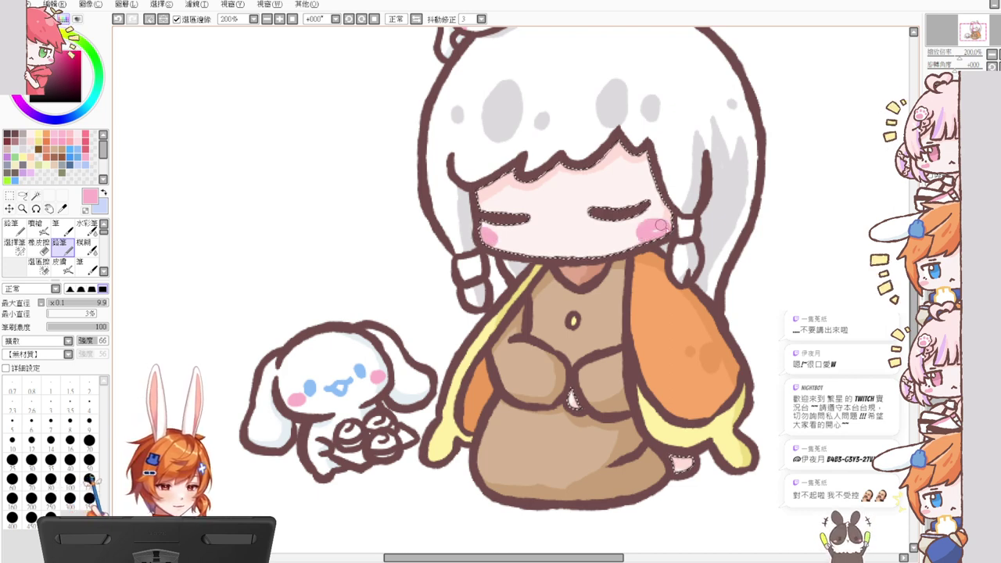
pyautogui.click(85, 134)
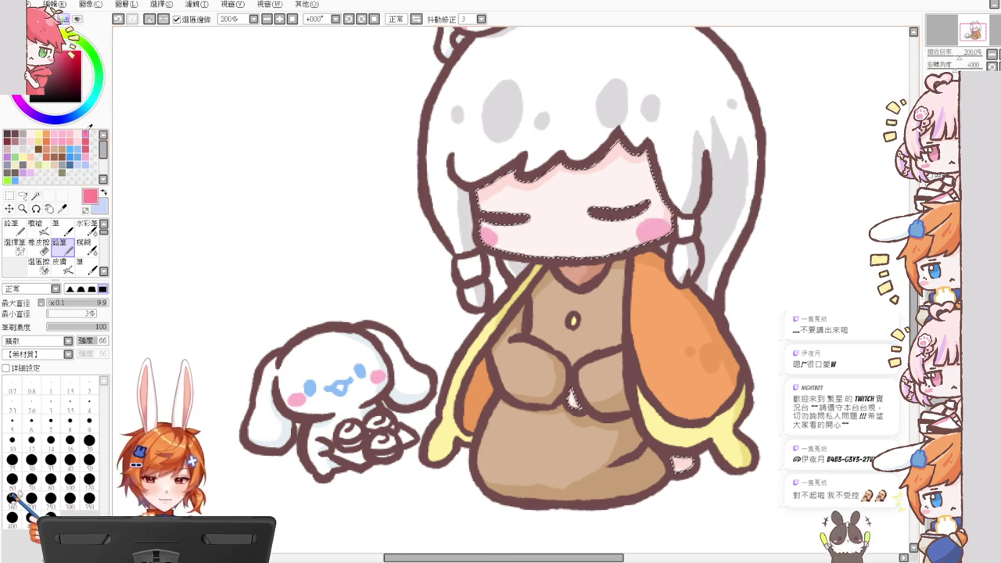
pyautogui.moveTo(594, 220); pyautogui.dragTo(586, 219)
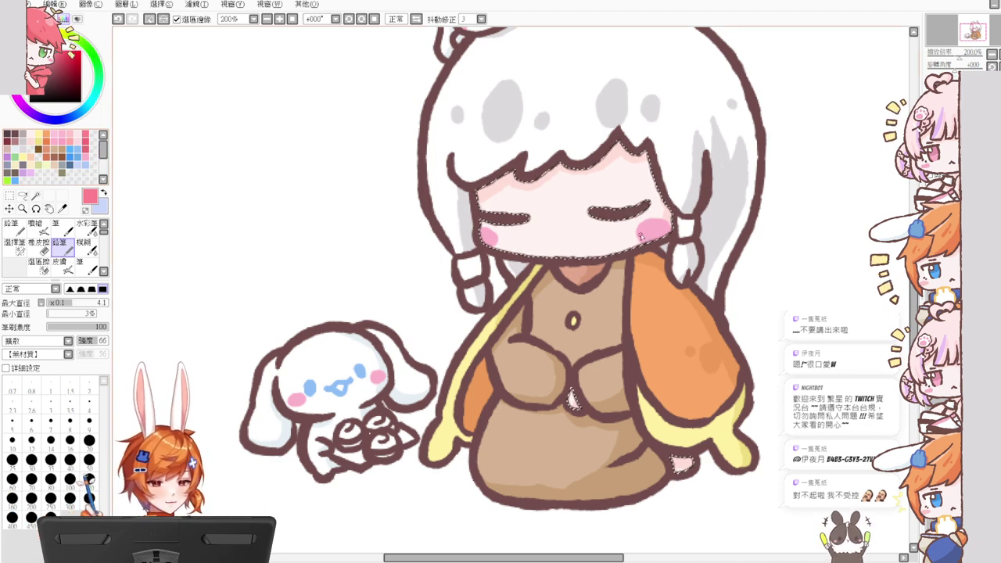
pyautogui.moveTo(656, 226)
pyautogui.mouseDown()
pyautogui.moveTo(650, 237)
pyautogui.moveTo(661, 237)
pyautogui.mouseUp()
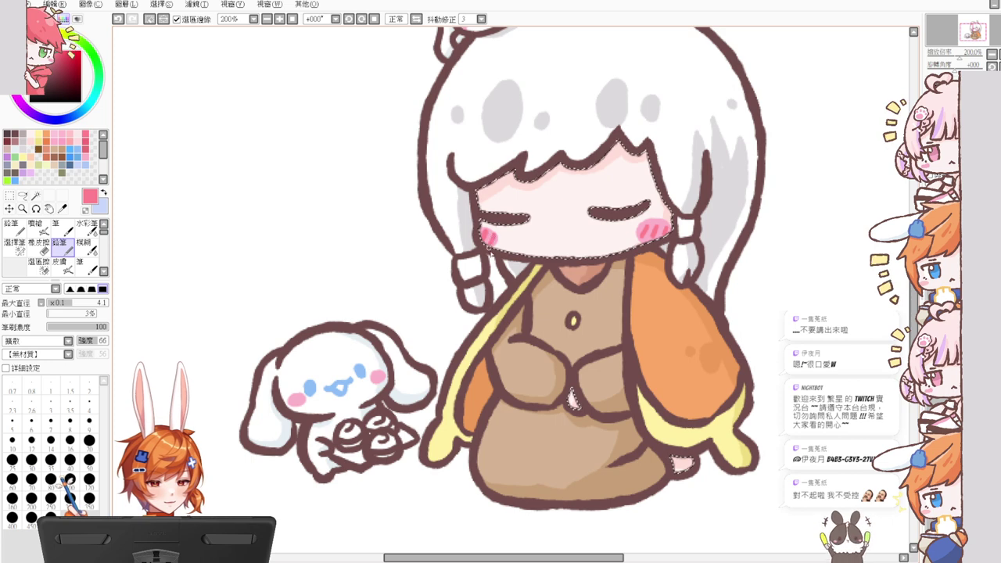
pyautogui.hotkey('ctrl', 'd')
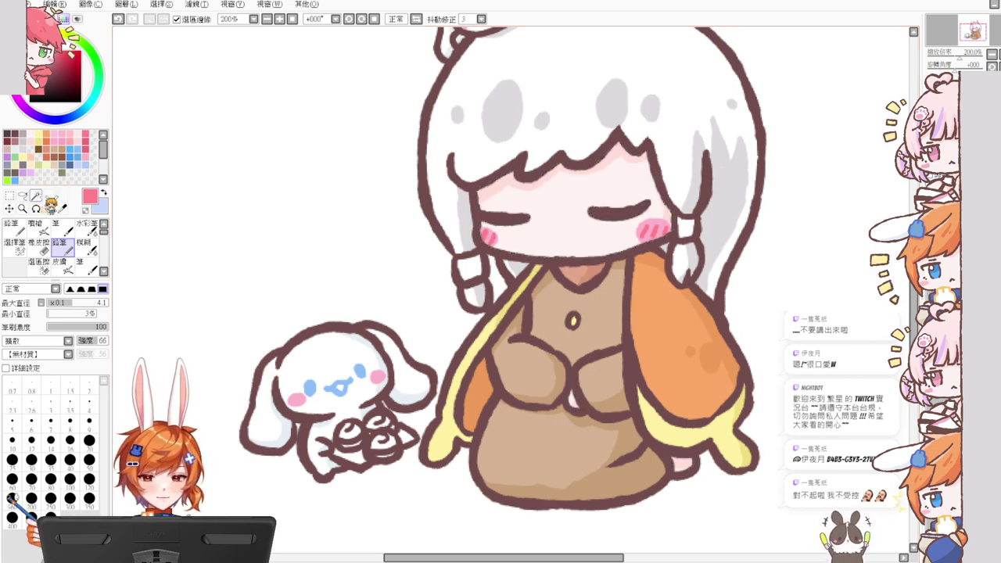
# Step: Select both hair ties with the Magic Wand, fill them light yellow, and add darker yellow shading and pale highlights with the pencil
pyautogui.click(35, 195)
pyautogui.click(476, 267)
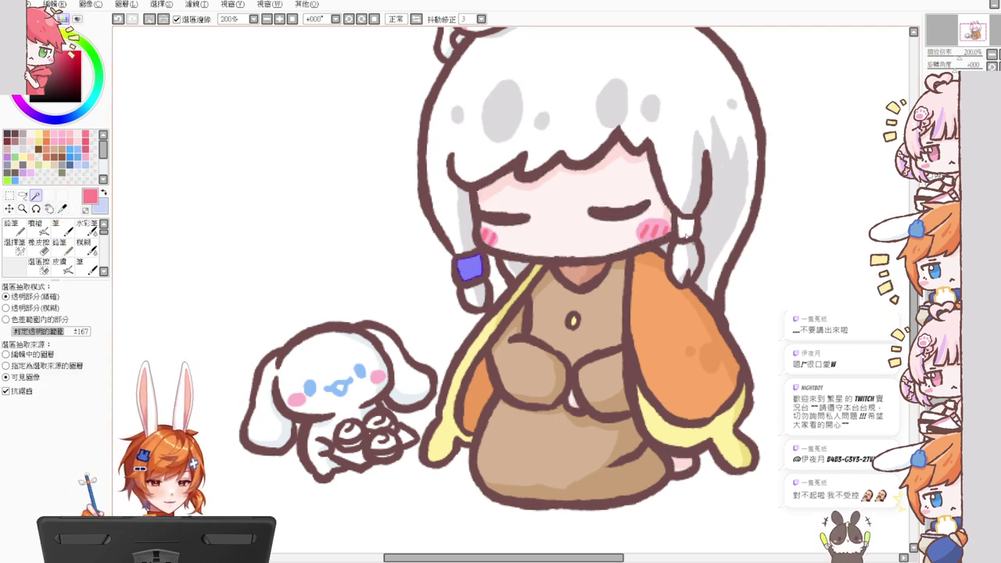
pyautogui.click(686, 229)
pyautogui.click(44, 166)
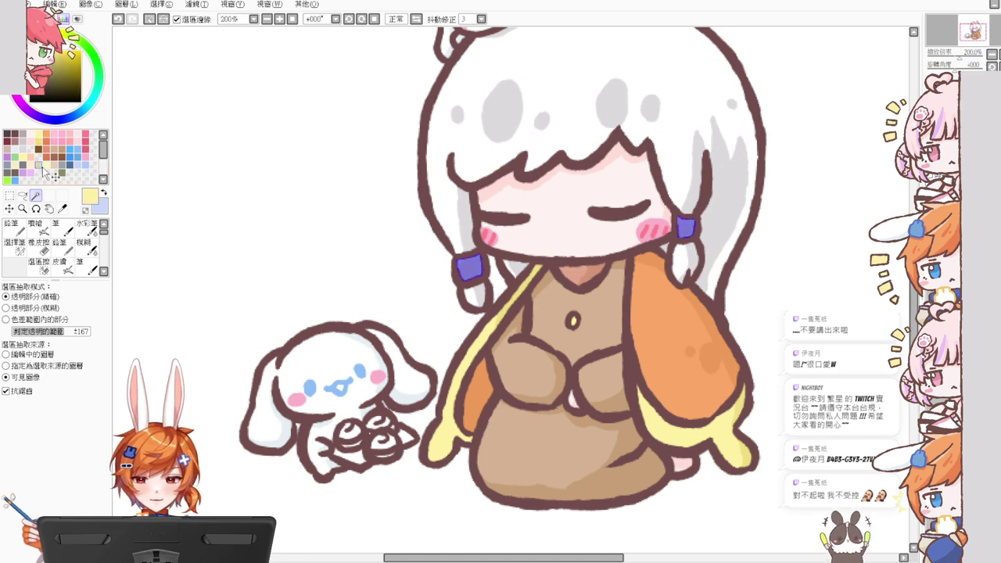
pyautogui.click(59, 243)
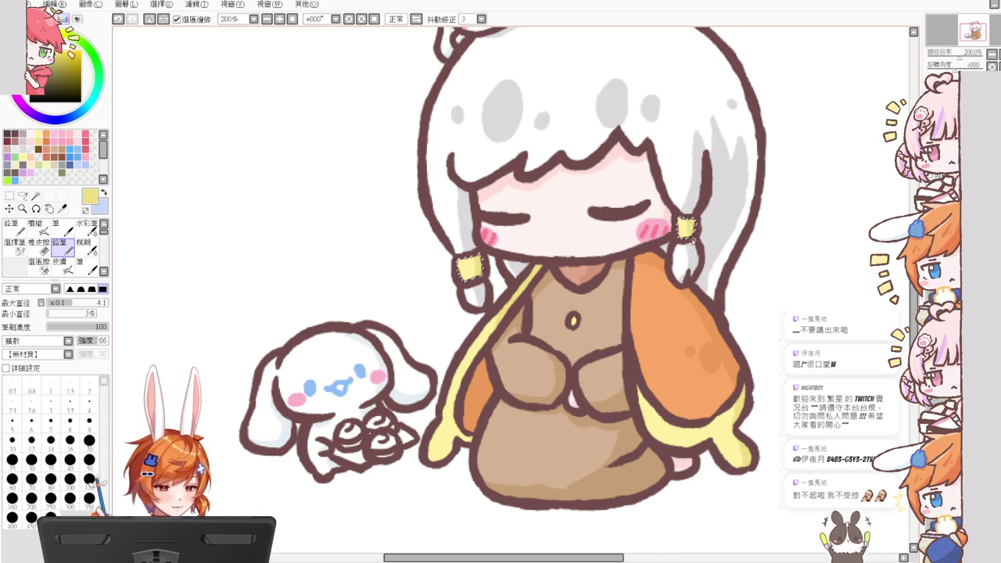
pyautogui.moveTo(478, 262); pyautogui.dragTo(475, 276)
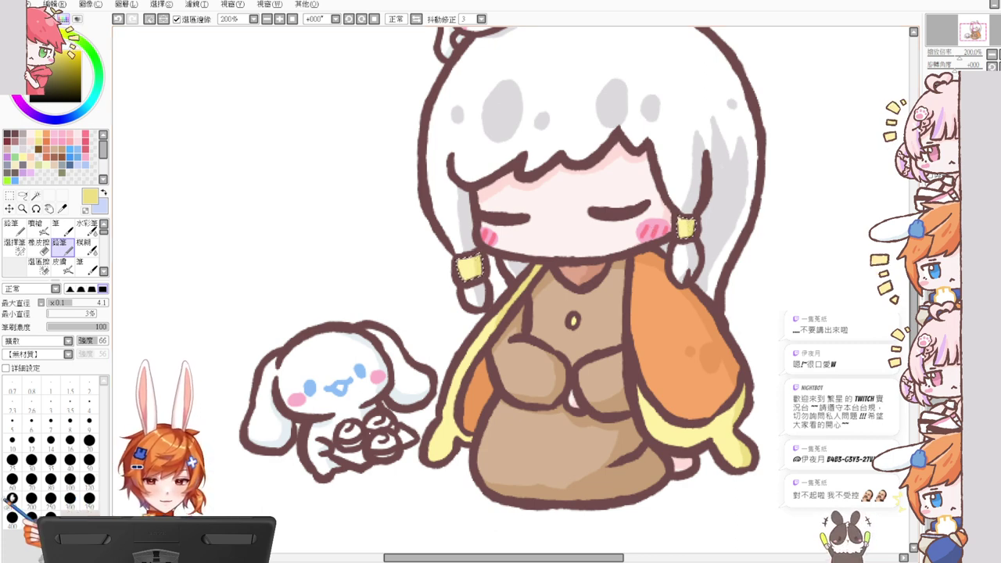
pyautogui.click(43, 53)
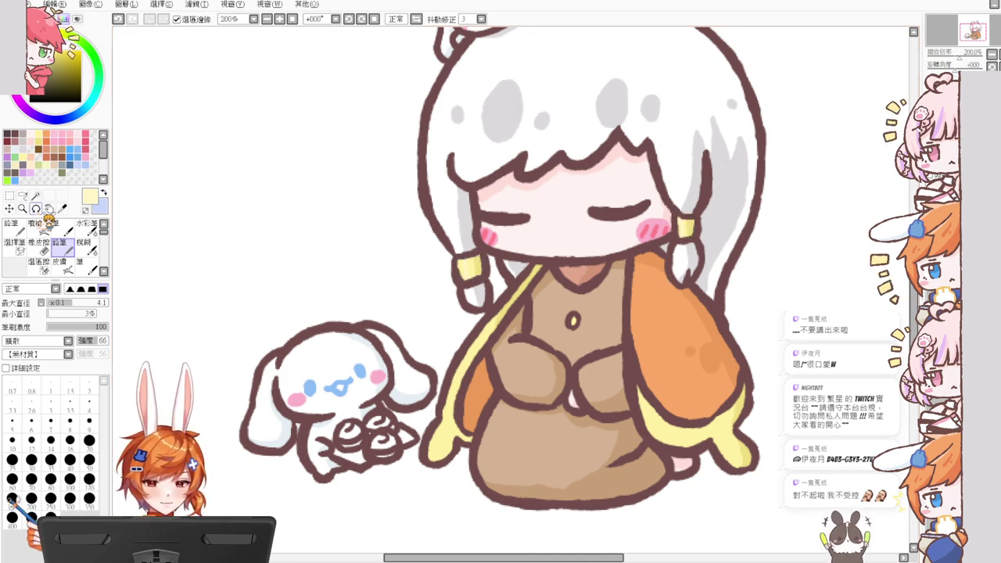
# Step: Select the seated plush's open mouth with the Magic Wand, fill it white, and clear the selection
pyautogui.click(36, 194)
pyautogui.click(339, 386)
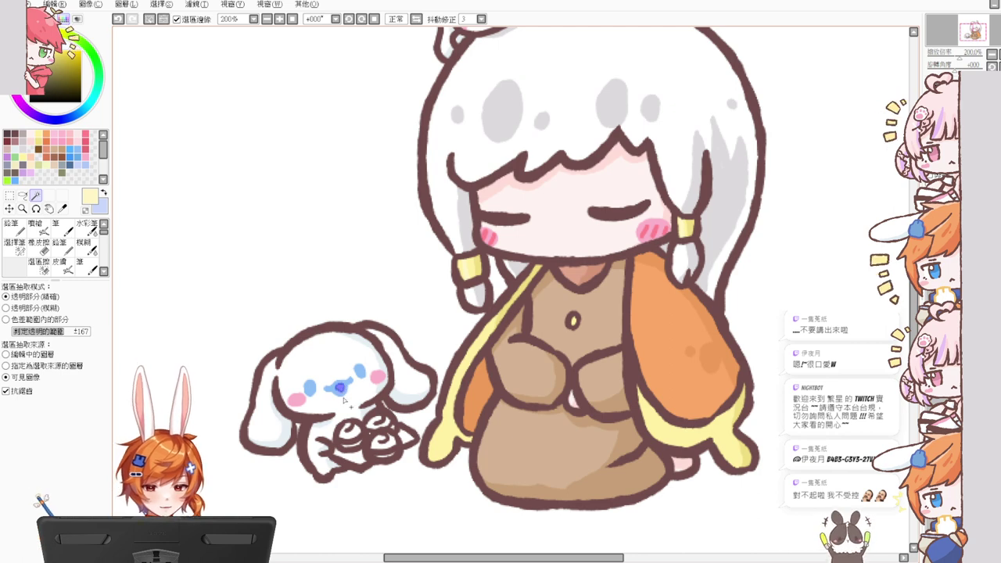
pyautogui.moveTo(523, 145); pyautogui.dragTo(522, 314)
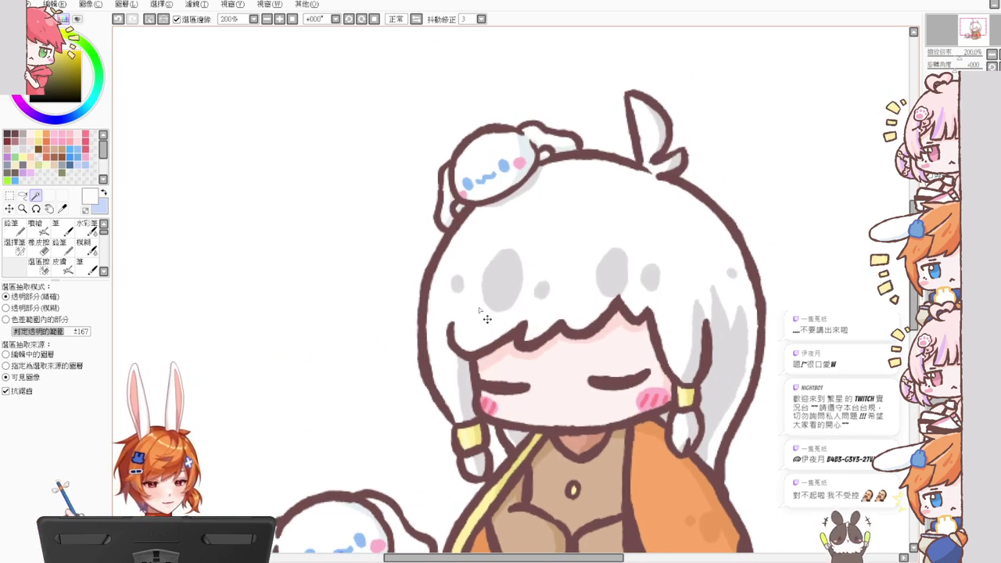
pyautogui.moveTo(451, 383); pyautogui.dragTo(456, 282)
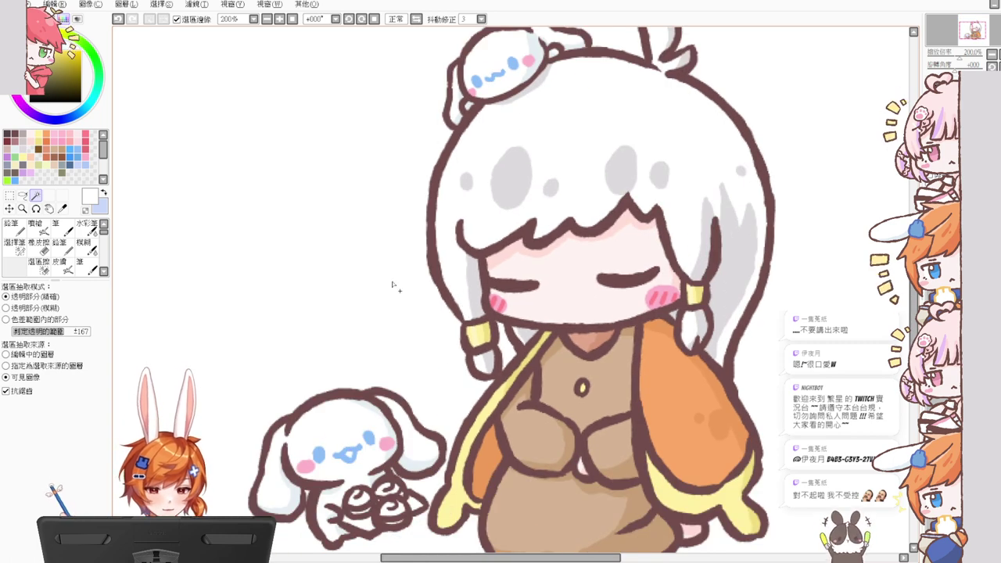
# Step: Select the bases of the three pastries with the Magic Wand and size 4 selection pen, fill them light yellow, and clear the selection
pyautogui.moveTo(380, 489); pyautogui.dragTo(378, 462)
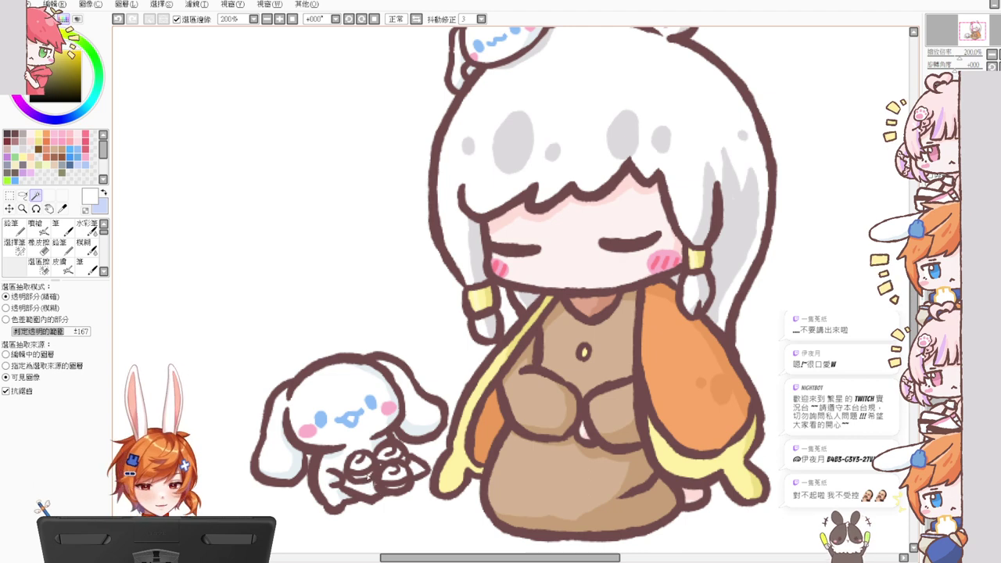
pyautogui.scroll(2, 374, 481)
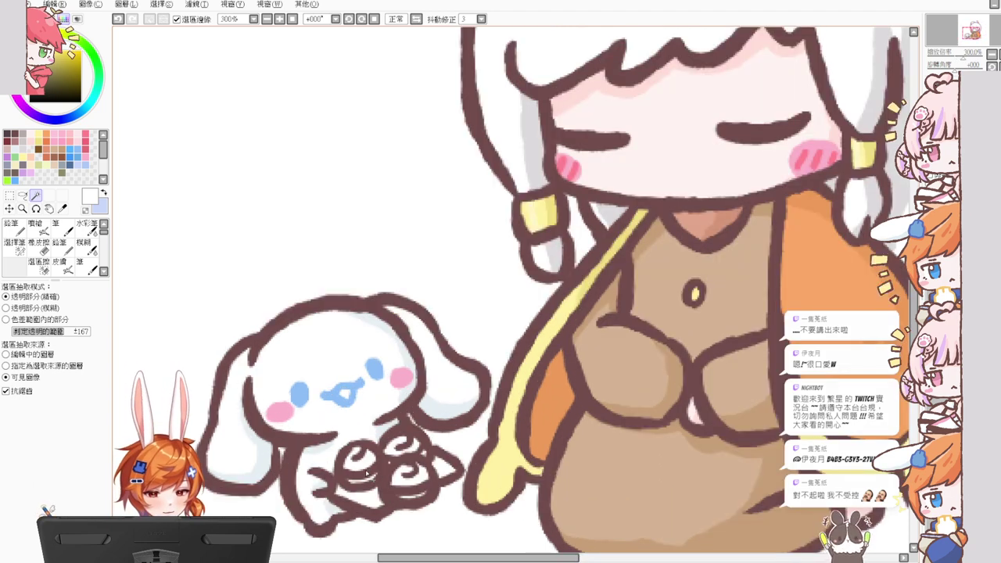
pyautogui.moveTo(349, 479); pyautogui.dragTo(368, 481)
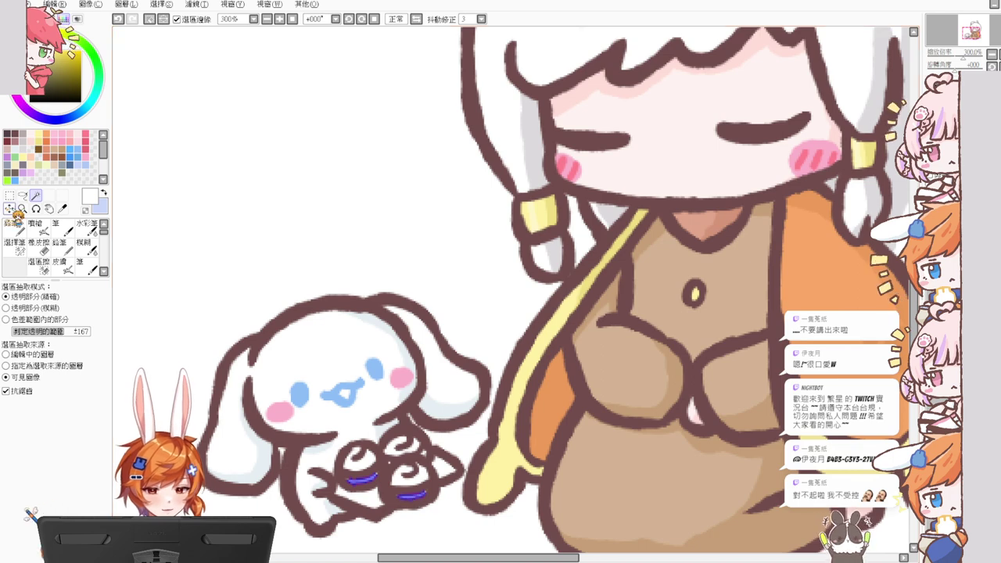
pyautogui.click(14, 247)
pyautogui.press('[')
pyautogui.press('[')
pyautogui.press('[')
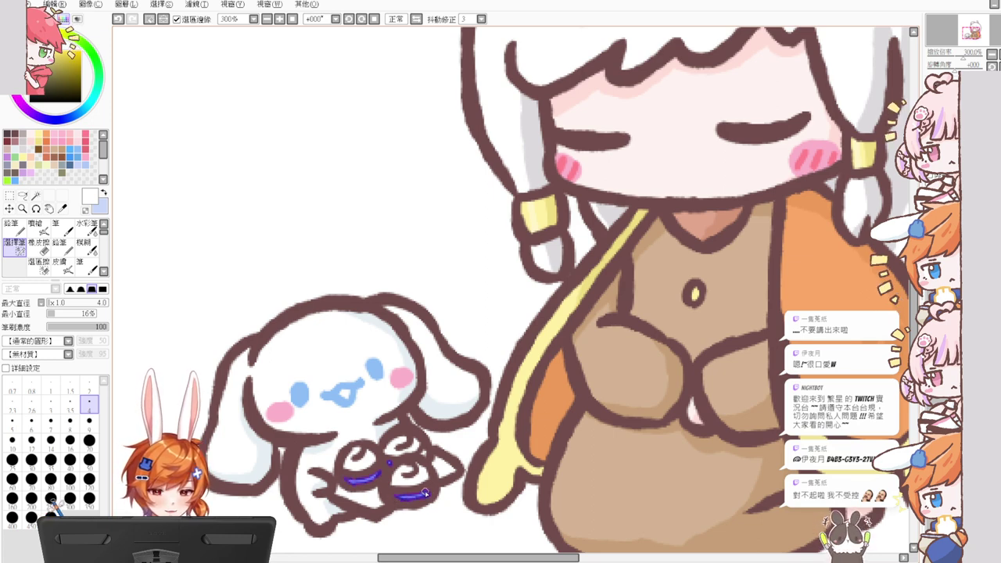
pyautogui.click(41, 129)
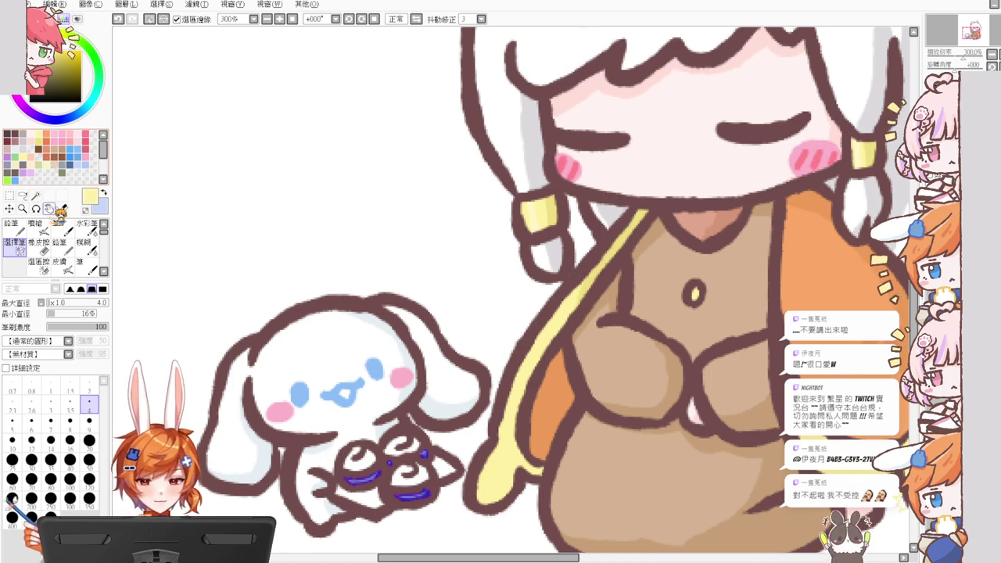
pyautogui.hotkey('ctrl', 'd')
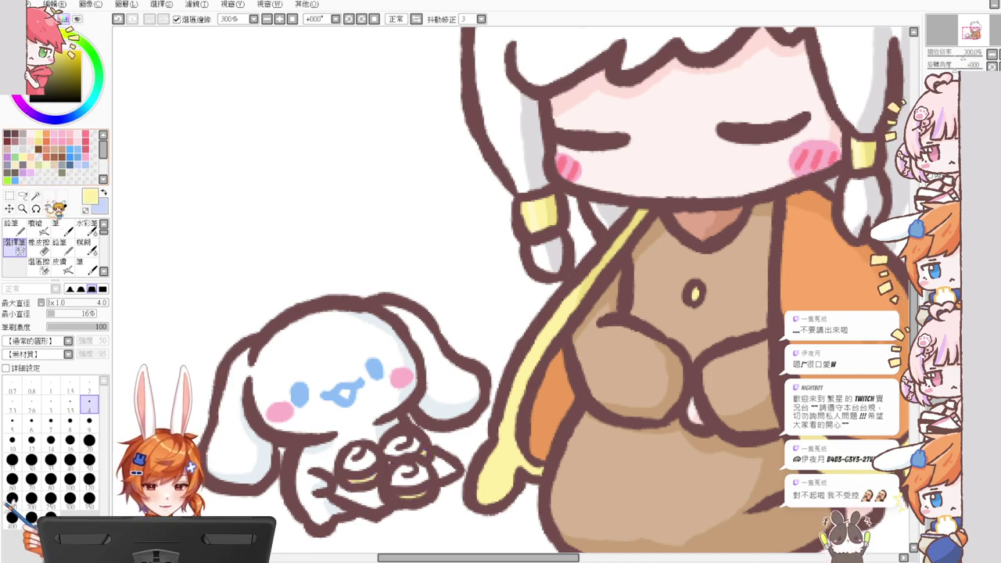
# Step: Choose pink and select the frosting on all three pastries with the Magic Wand and the size 7 selection pen
pyautogui.click(89, 152)
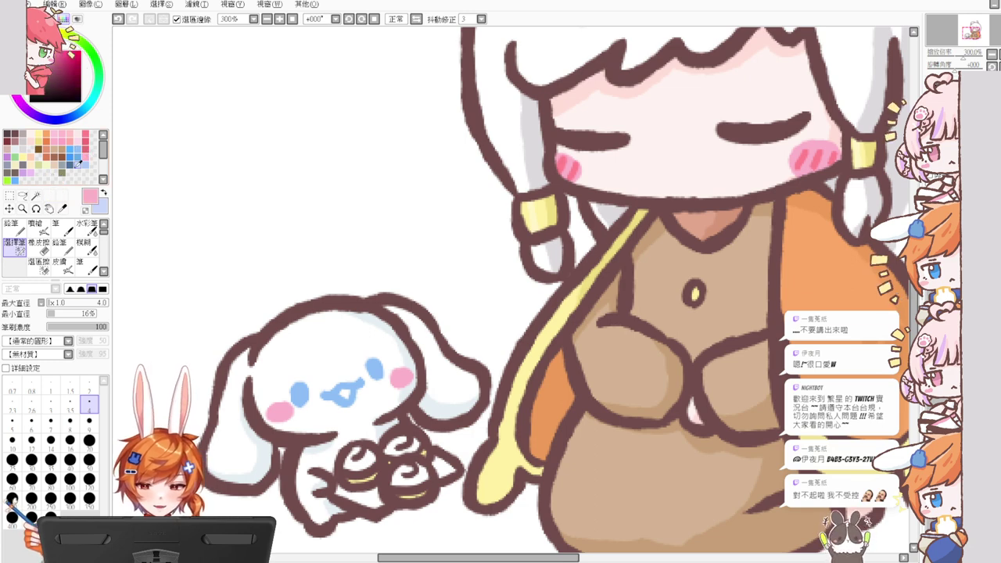
pyautogui.click(51, 423)
pyautogui.moveTo(346, 469)
pyautogui.mouseDown()
pyautogui.moveTo(357, 451)
pyautogui.moveTo(346, 467)
pyautogui.mouseUp()
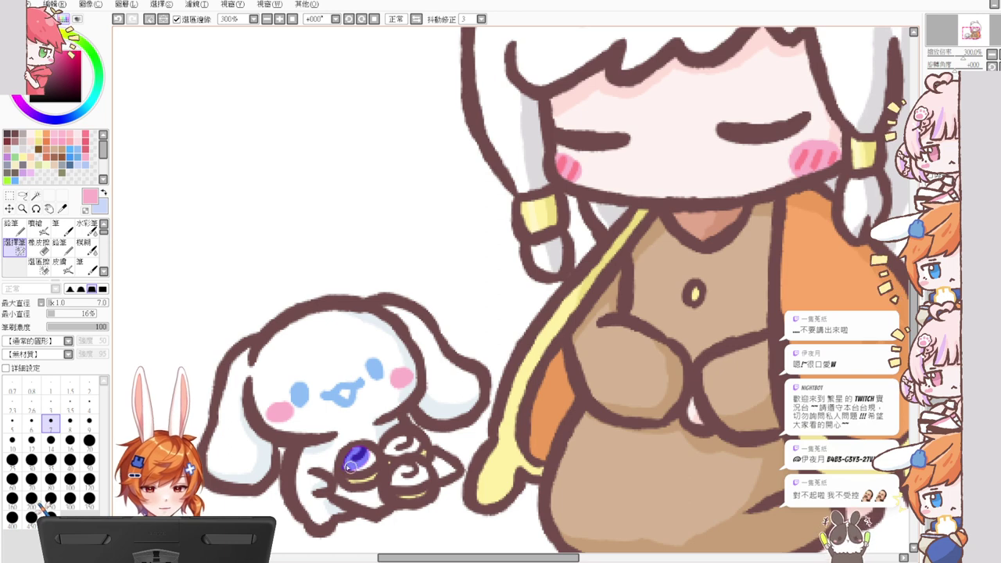
pyautogui.hotkey('ctrl', 'z')
pyautogui.click(38, 196)
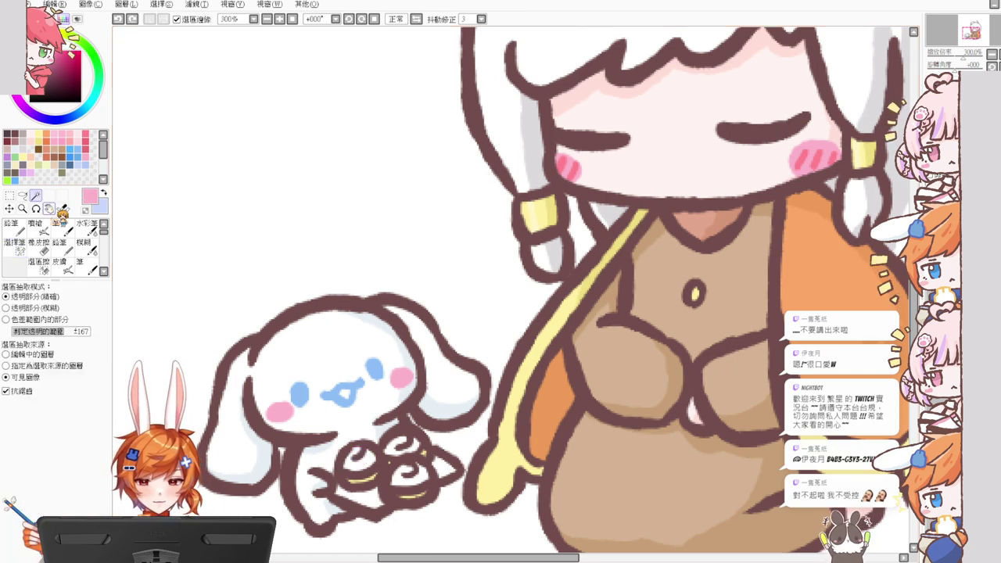
pyautogui.click(367, 462)
pyautogui.click(402, 445)
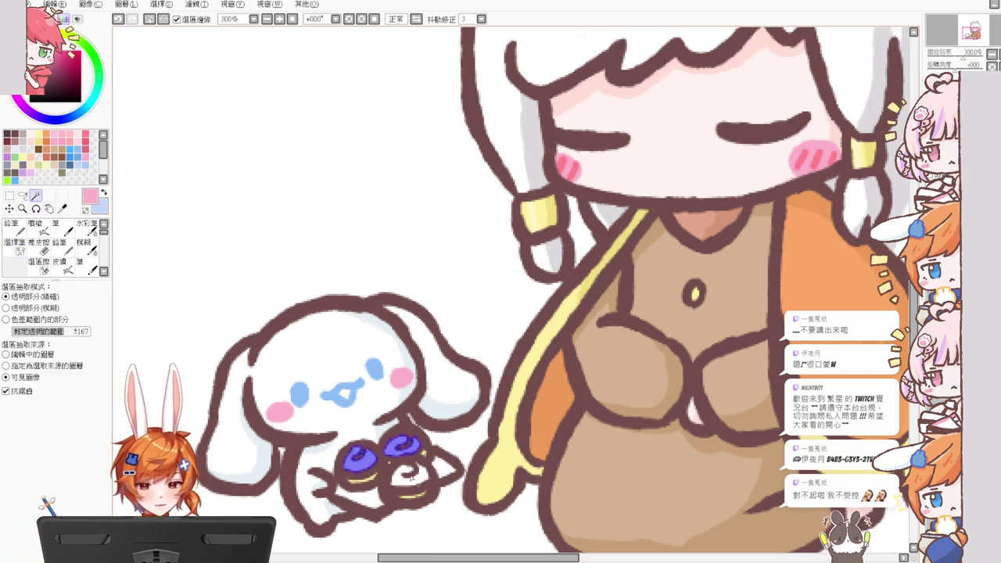
pyautogui.click(410, 475)
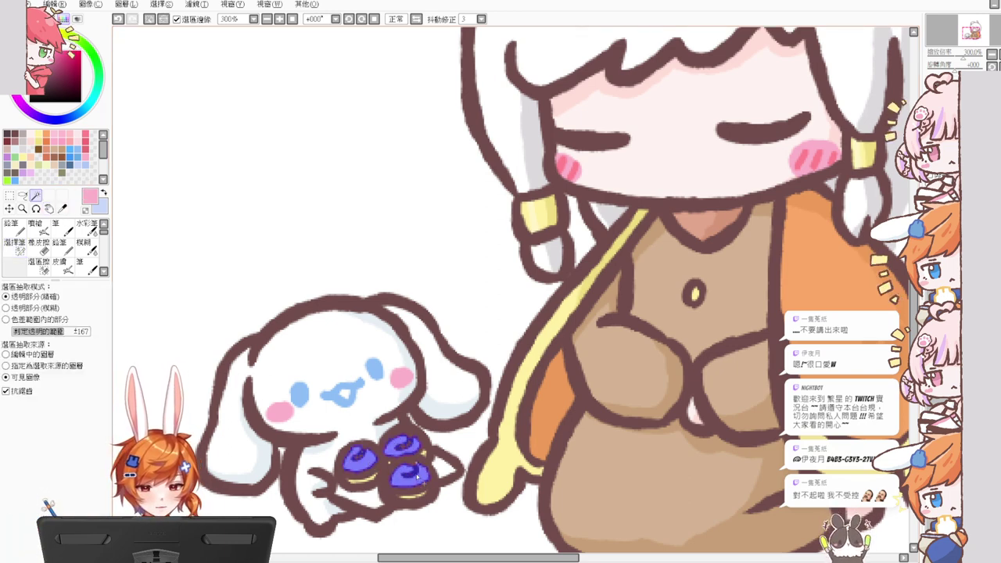
pyautogui.click(14, 246)
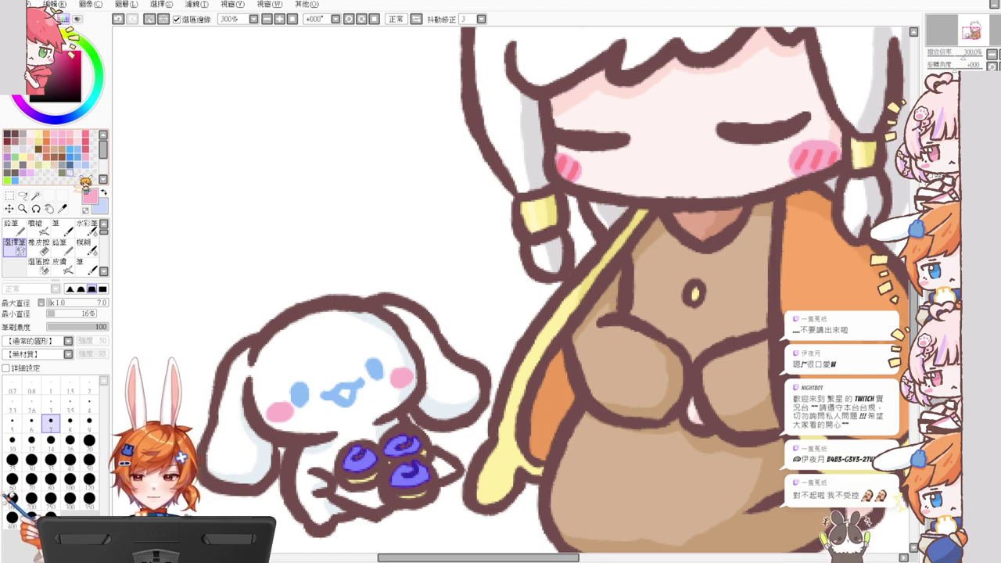
# Step: Fill the selected frosting pink, shade it in darker pink with the pencil at size 3.8, and clear the selection
pyautogui.click(63, 246)
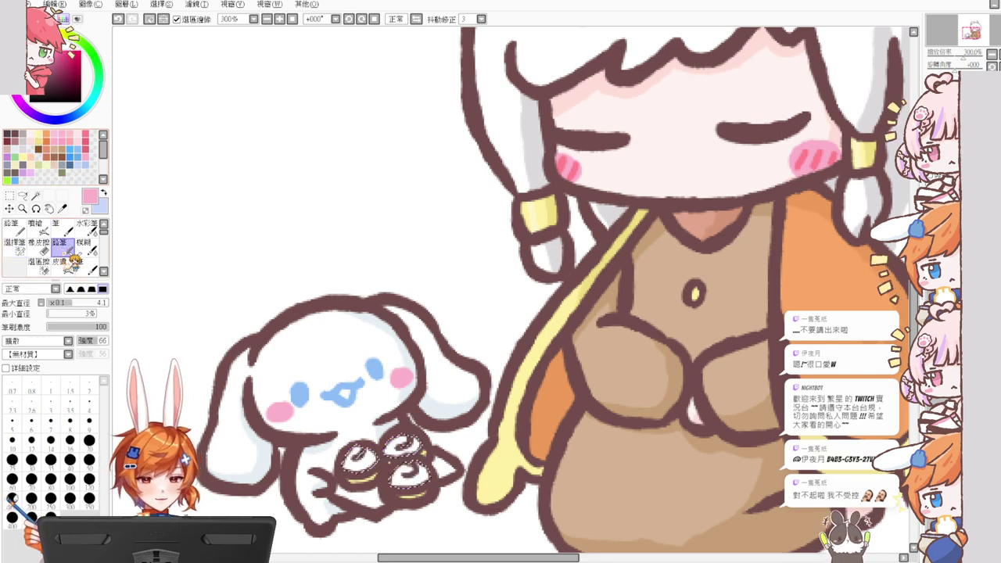
pyautogui.hotkey('ctrl', 'f')
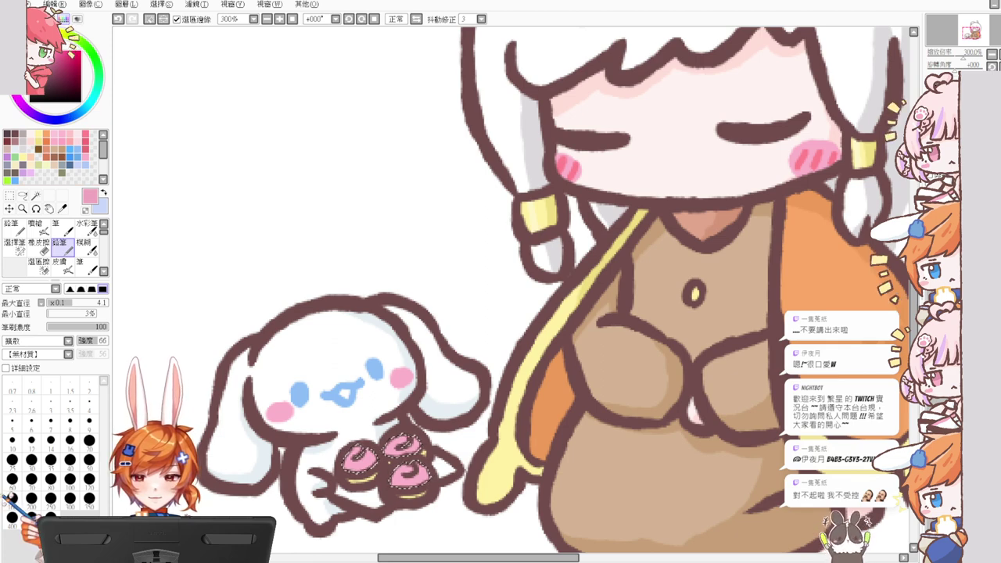
pyautogui.moveTo(400, 410); pyautogui.dragTo(383, 427)
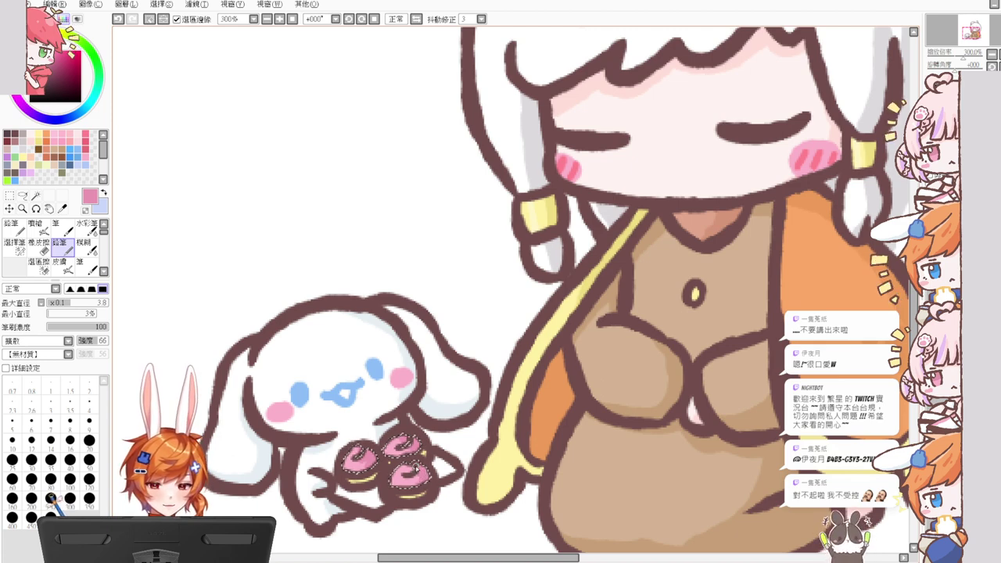
pyautogui.hotkey('ctrl', 'd')
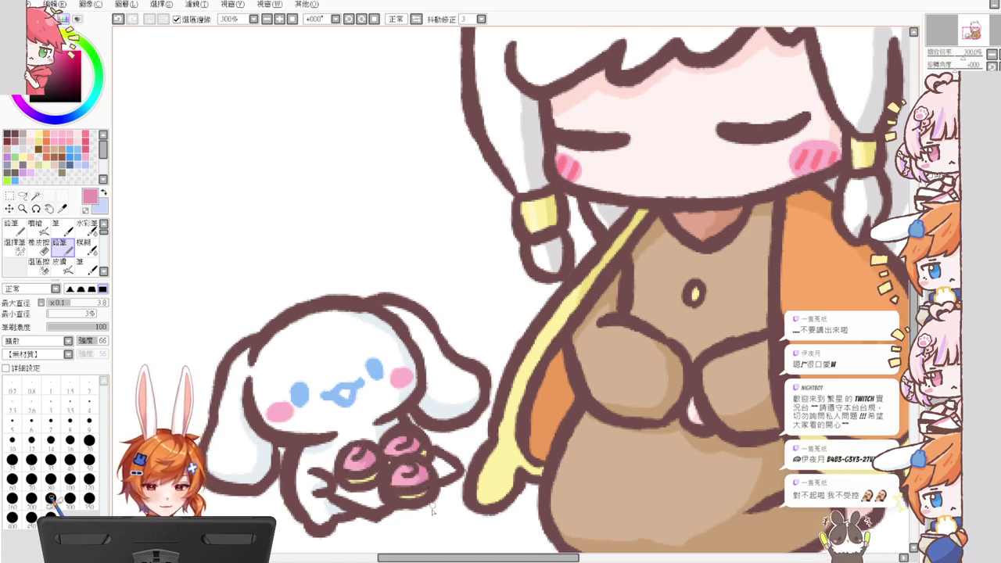
# Step: Choose pale pink and paint small highlights on the pastries' frosting with the pencil at size 2.7
pyautogui.click(33, 54)
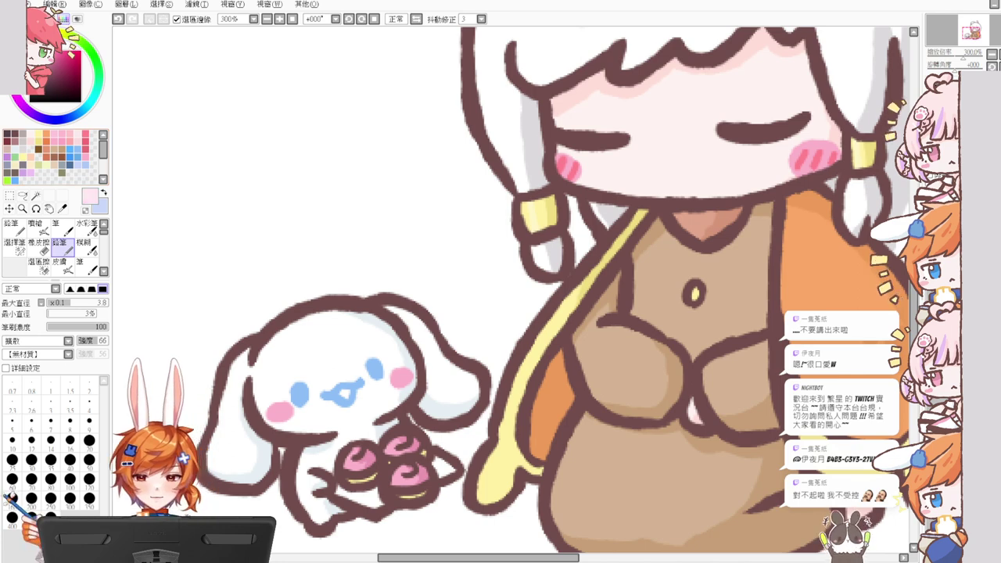
pyautogui.click(68, 303)
pyautogui.hotkey('ctrl', 's')
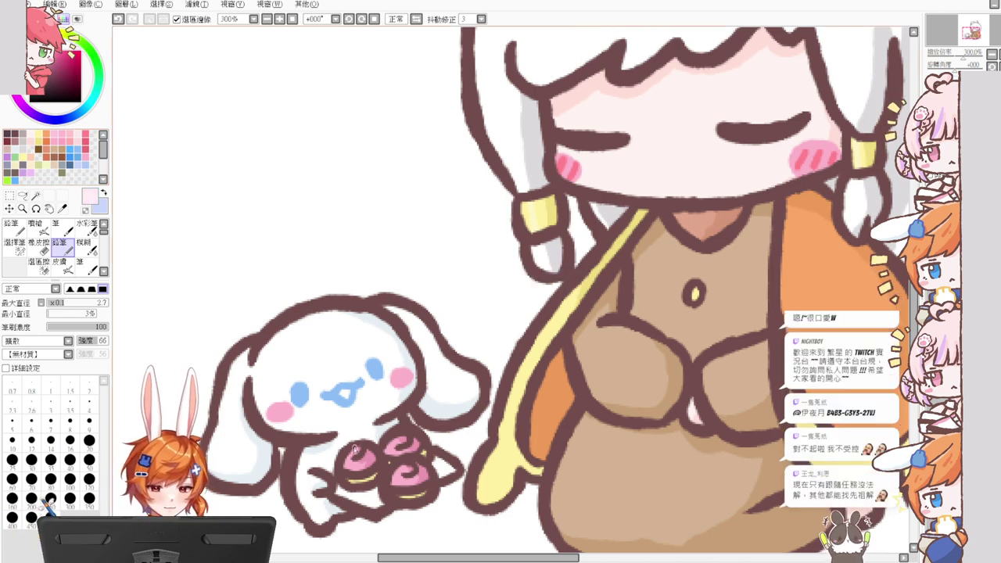
pyautogui.moveTo(396, 441); pyautogui.dragTo(399, 482)
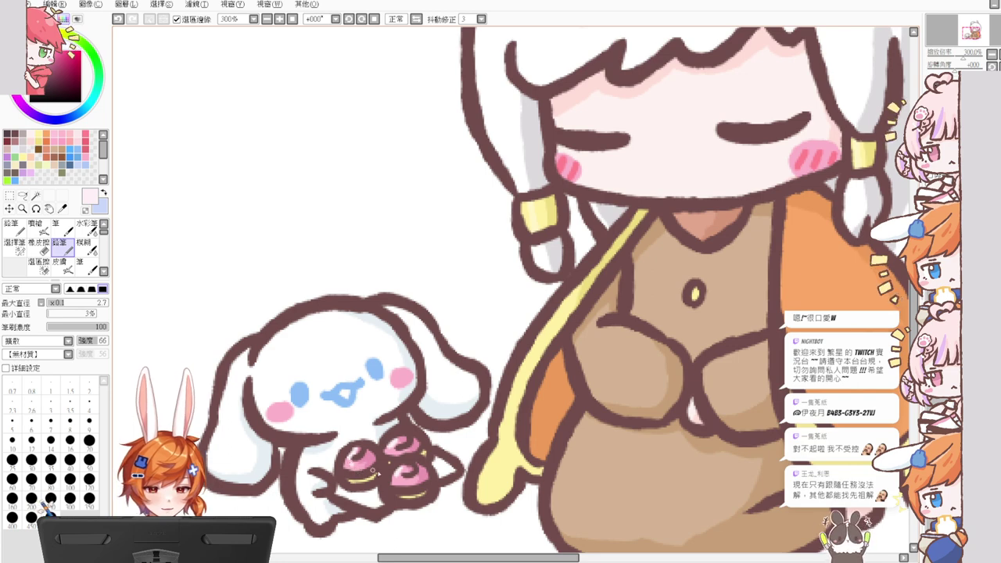
pyautogui.hotkey('ctrl', 'z')
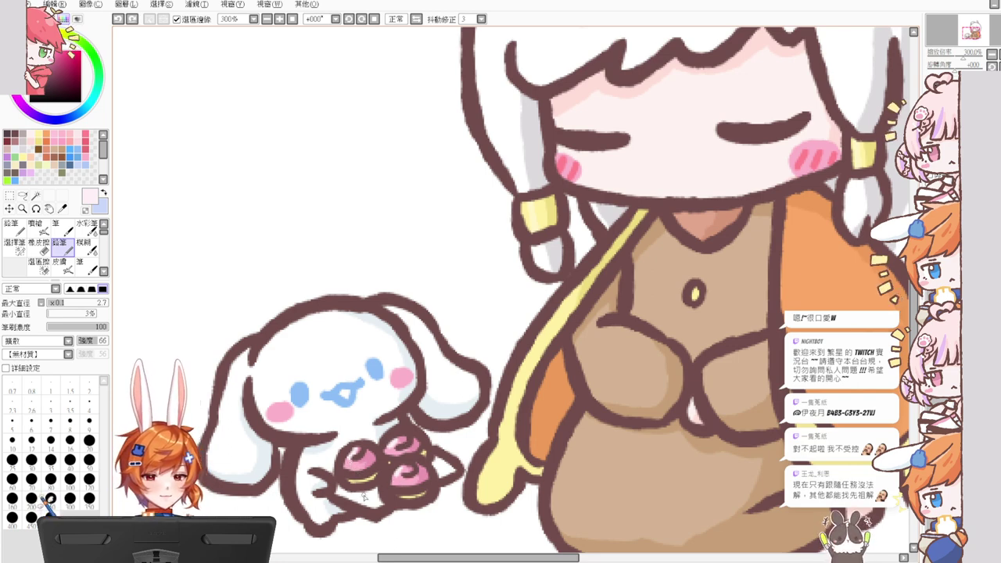
# Step: Try filling the background with pale pink, pale blue and yellow-green, undoing each fill
pyautogui.click(291, 19)
pyautogui.click(292, 19)
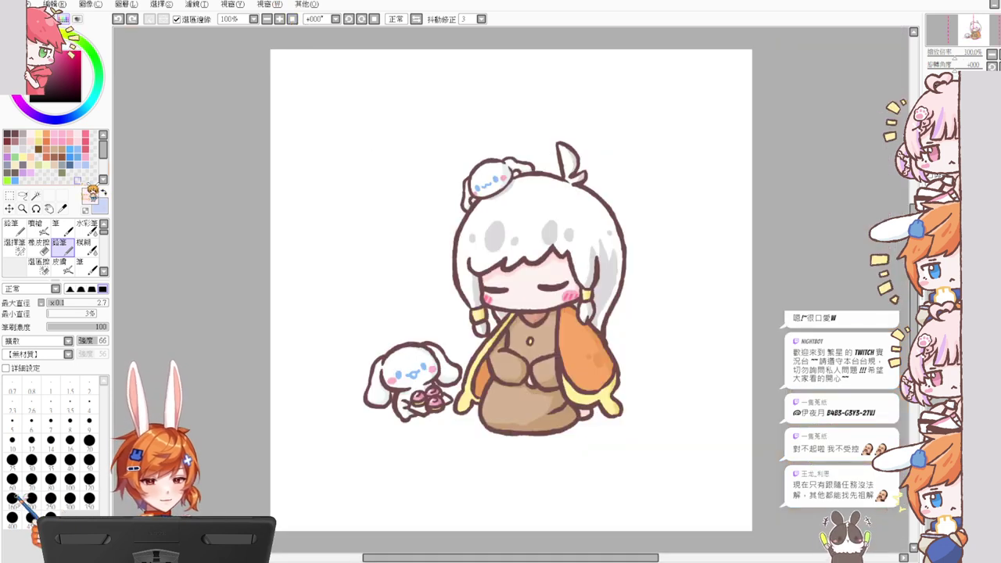
pyautogui.hotkey('ctrl', 'y')
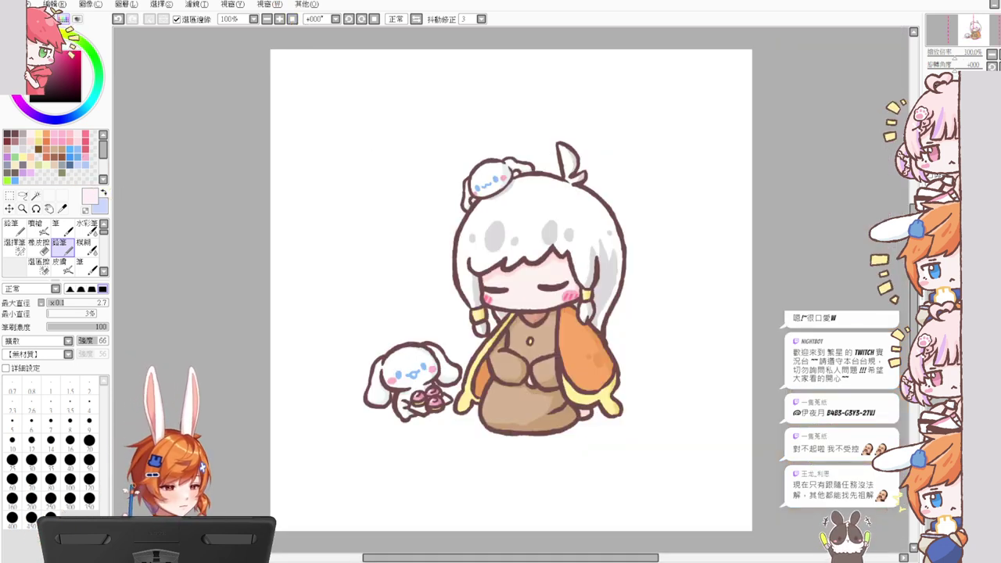
pyautogui.hotkey('ctrl', 'f')
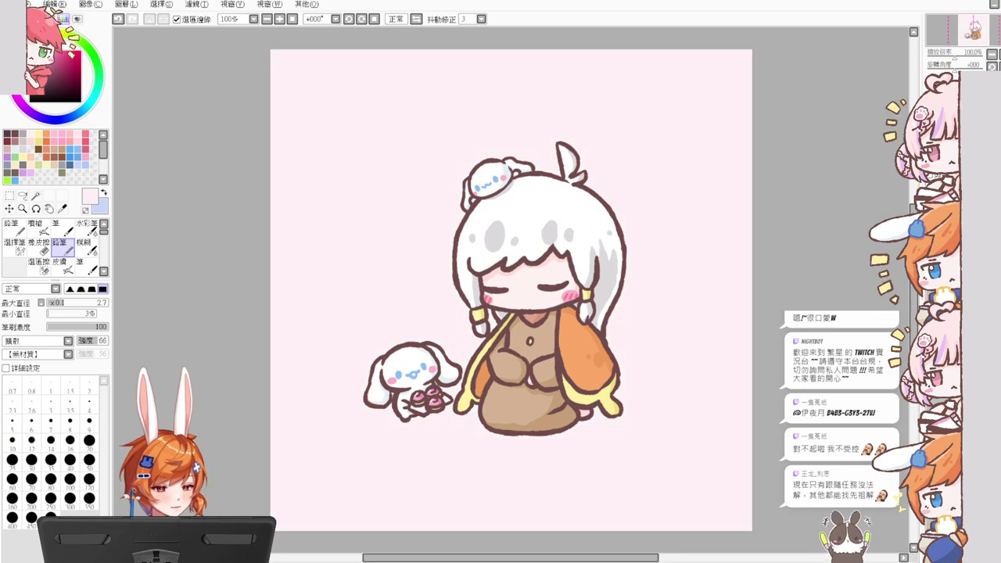
pyautogui.hotkey('ctrl', 'z')
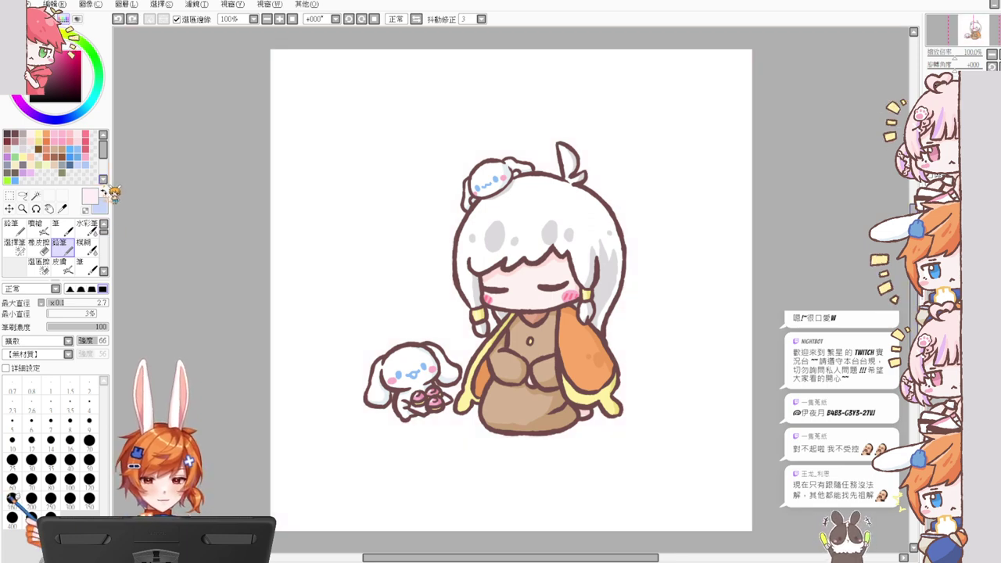
pyautogui.click(104, 192)
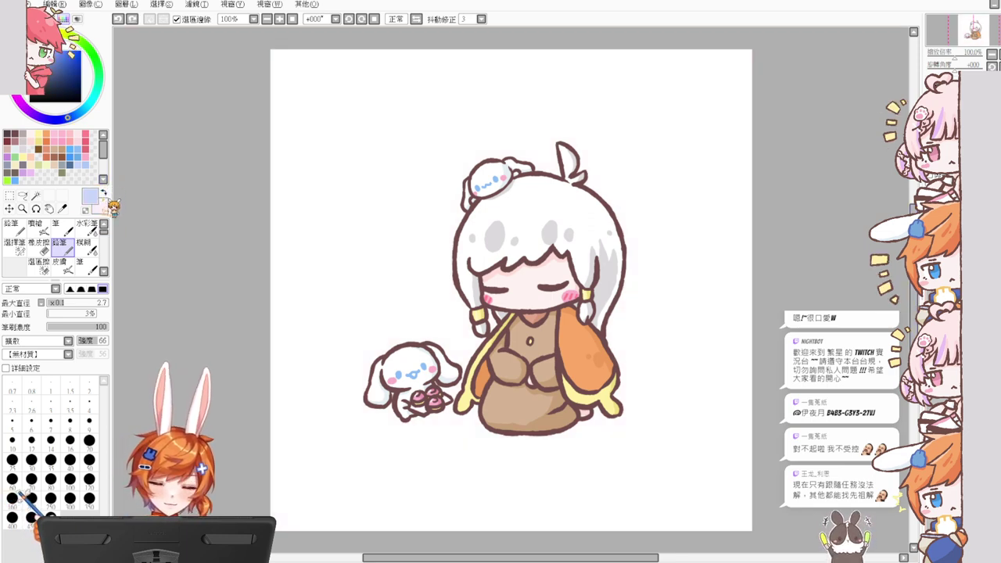
pyautogui.hotkey('ctrl', 'f')
pyautogui.hotkey('ctrl', 'z')
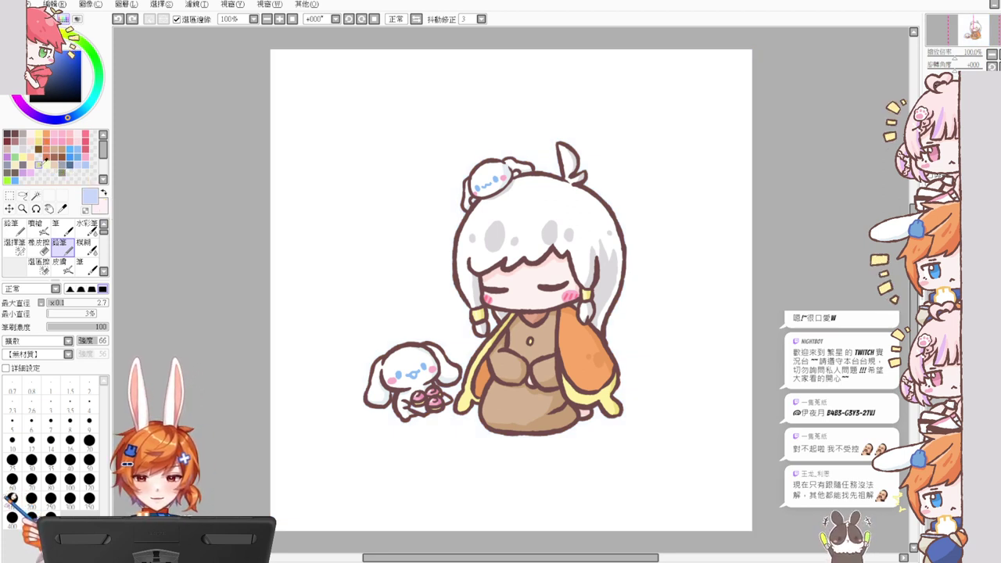
pyautogui.click(39, 165)
pyautogui.hotkey('ctrl', 'f')
pyautogui.hotkey('ctrl', 'z')
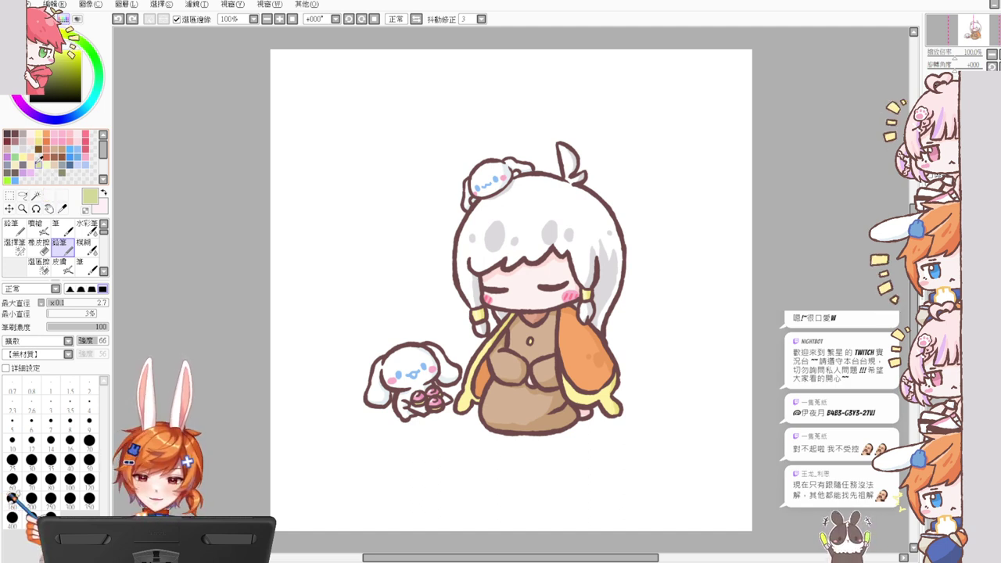
pyautogui.hotkey('ctrl', 'y')
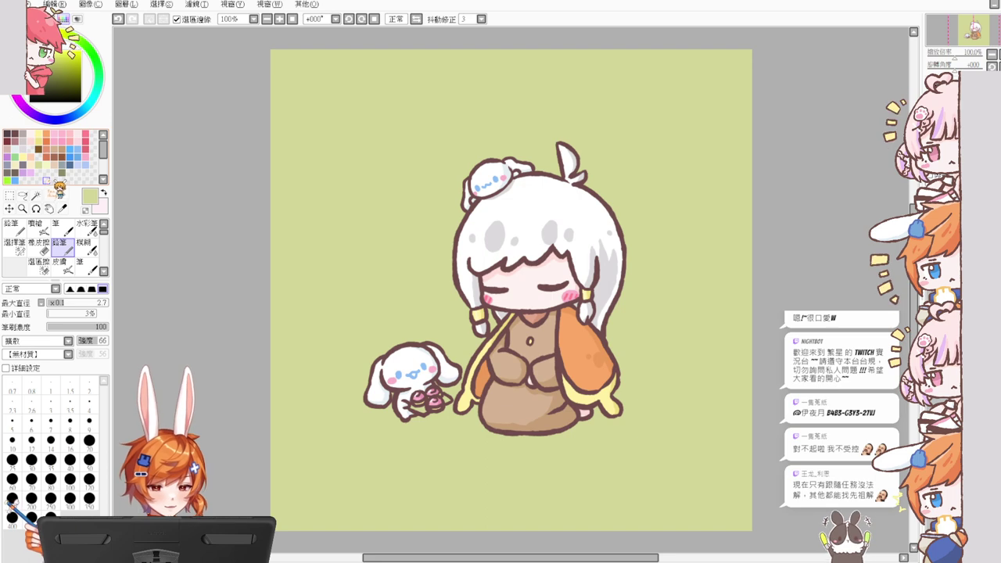
pyautogui.hotkey('ctrl', 'z')
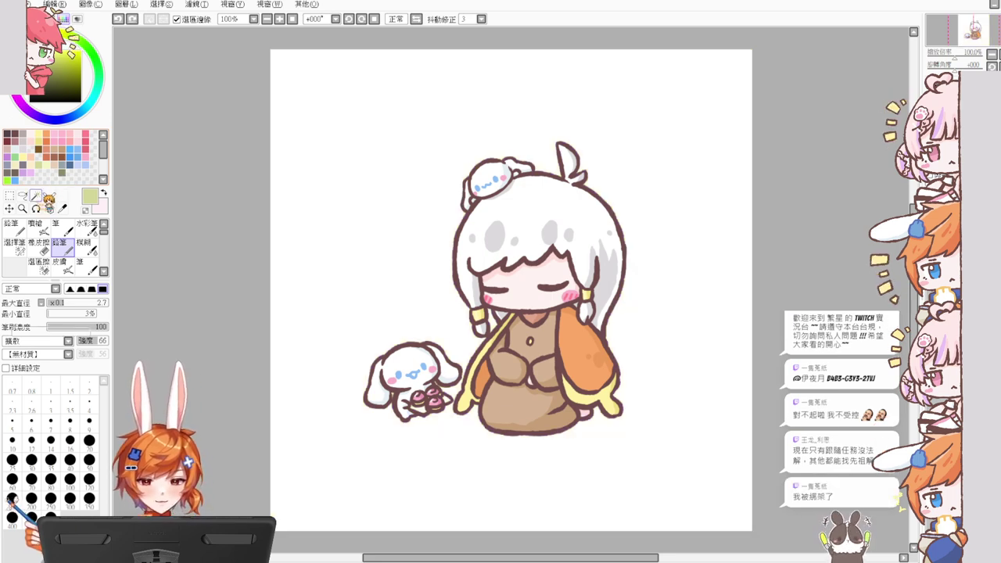
# Step: Select both tray areas beneath the pastries with the Magic Wand, fill them light grey, and clear the selection
pyautogui.click(35, 195)
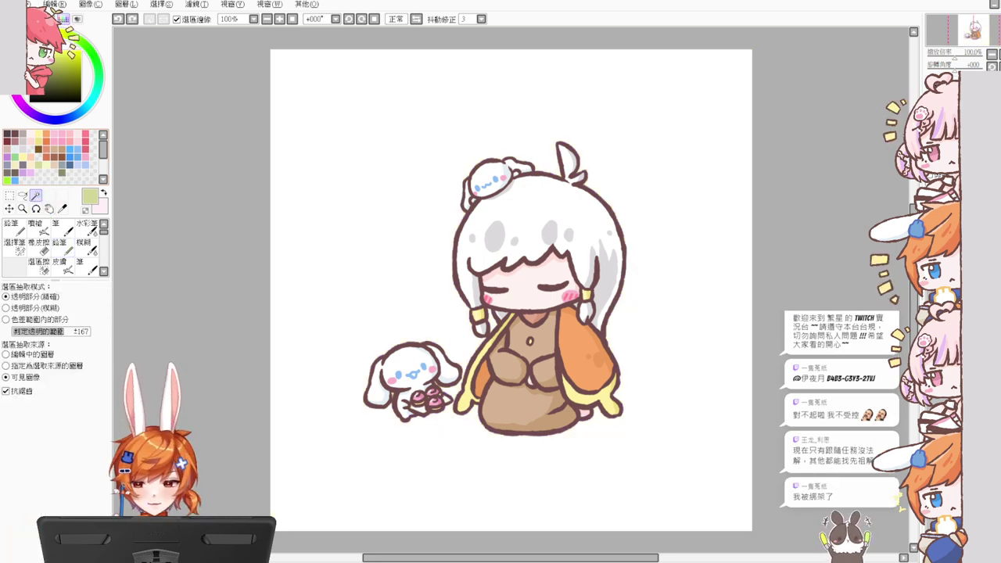
pyautogui.press('pageup')
pyautogui.moveTo(434, 389); pyautogui.dragTo(438, 310)
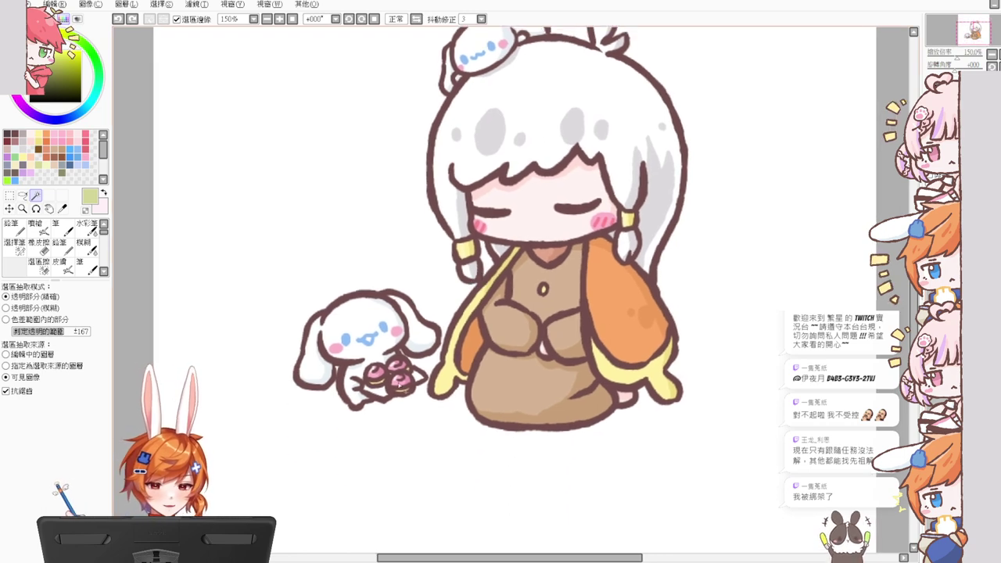
pyautogui.click(376, 390)
pyautogui.click(419, 380)
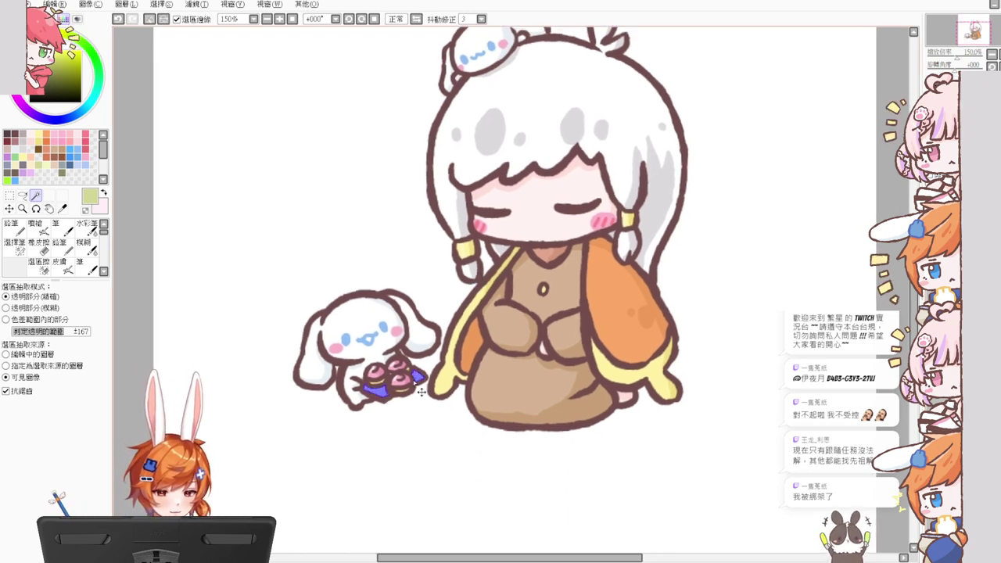
pyautogui.scroll(1, 421, 391)
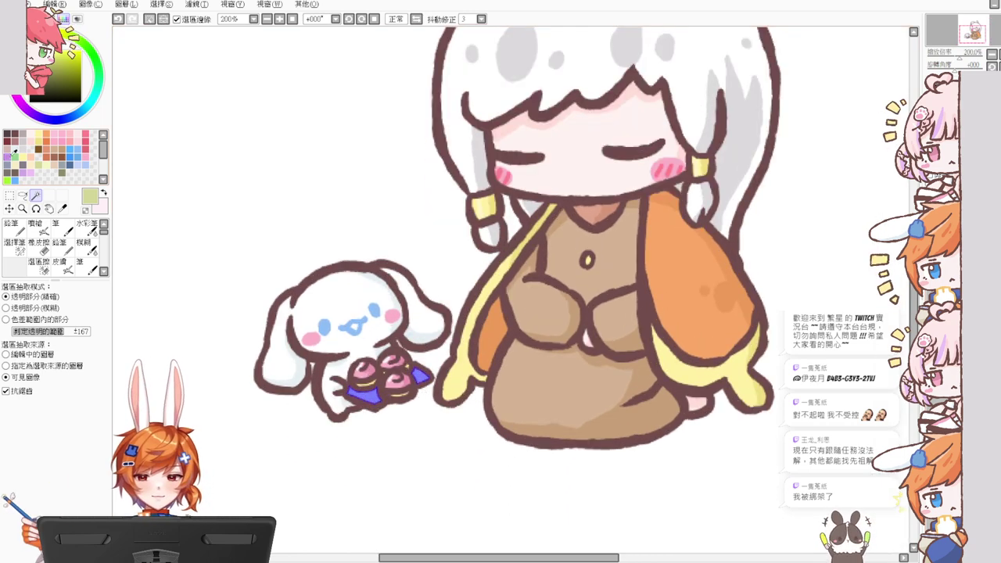
pyautogui.click(21, 158)
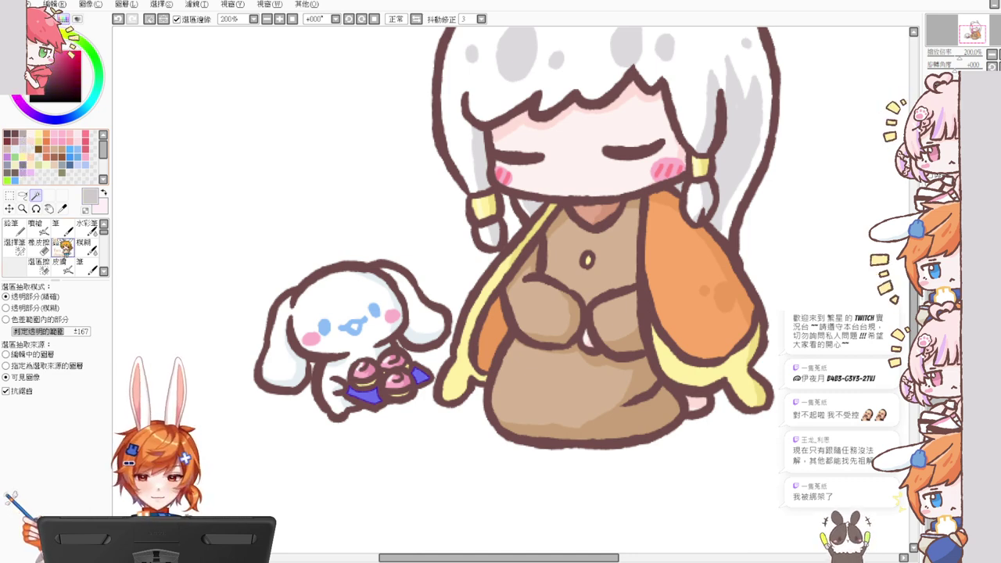
pyautogui.click(62, 247)
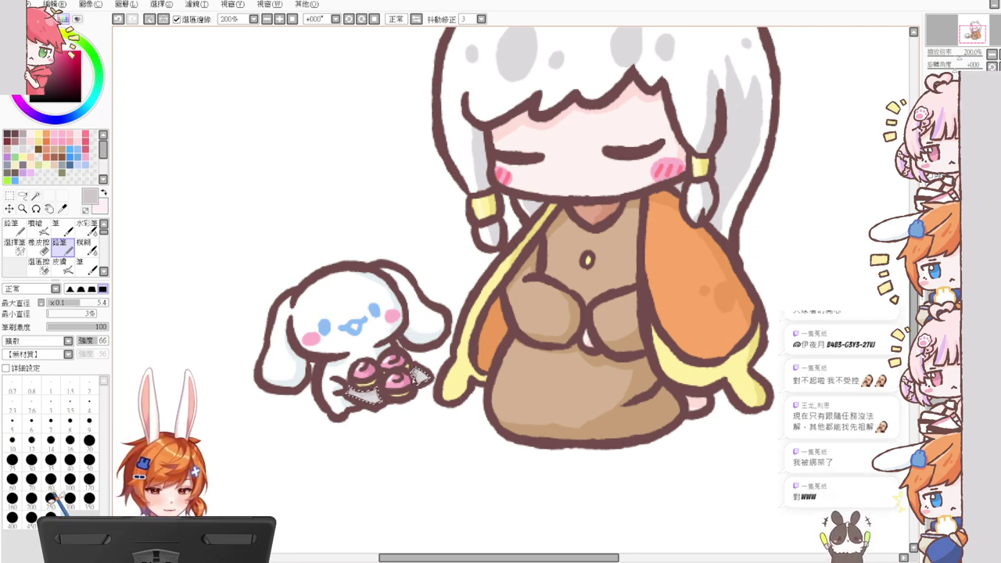
pyautogui.hotkey('ctrl', 'd')
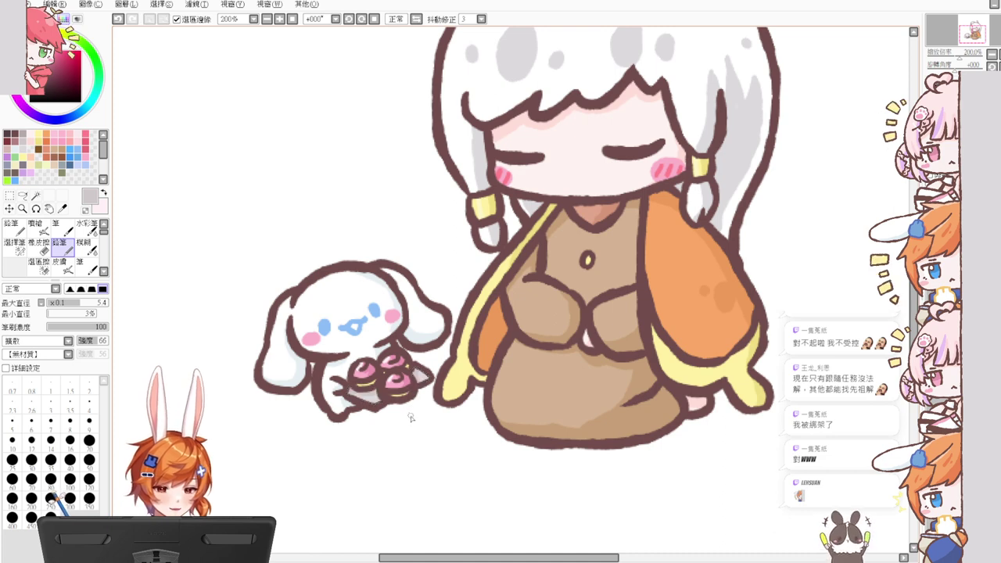
pyautogui.click(21, 136)
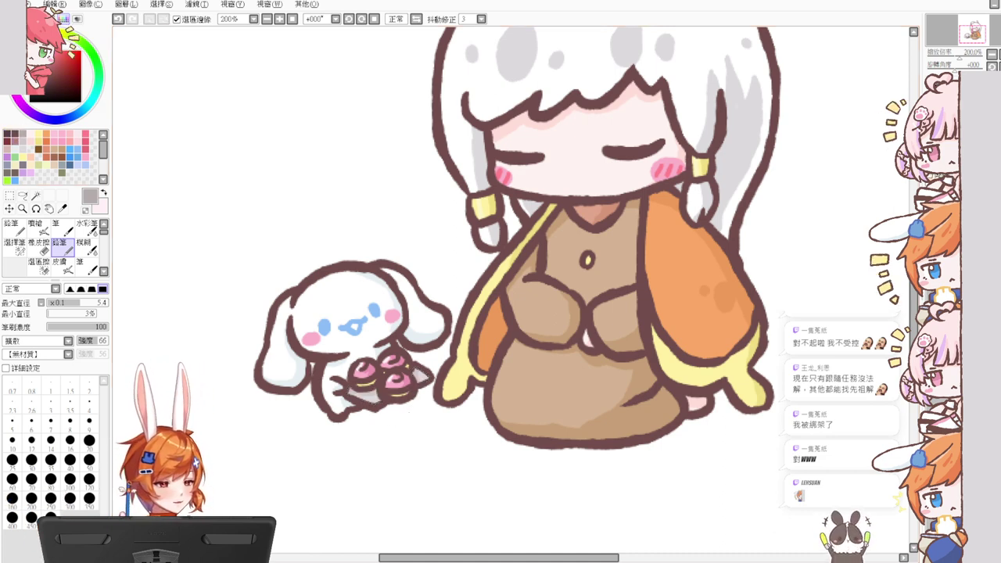
pyautogui.click(50, 384)
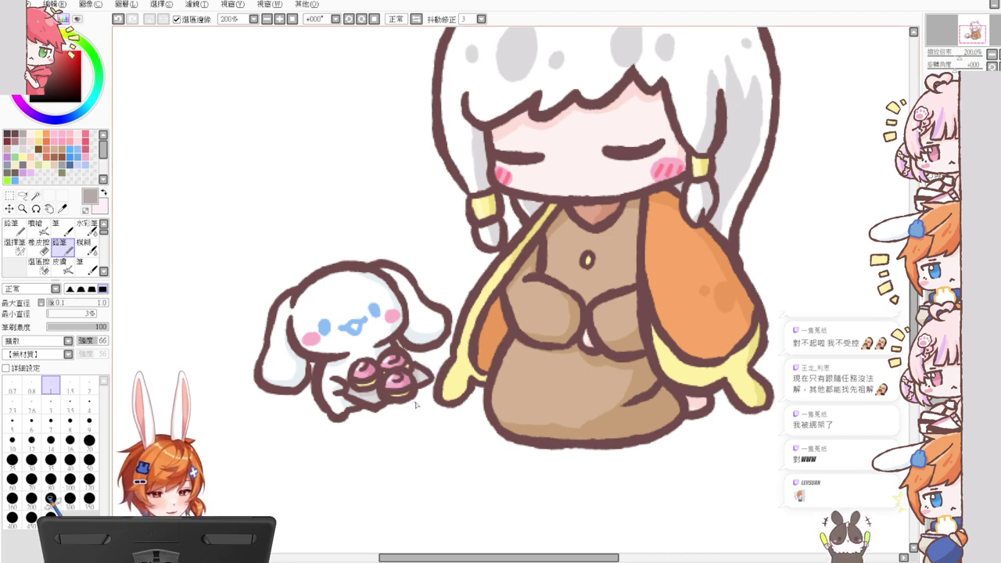
pyautogui.hotkey('ctrl', 'z')
pyautogui.moveTo(420, 409); pyautogui.dragTo(448, 408)
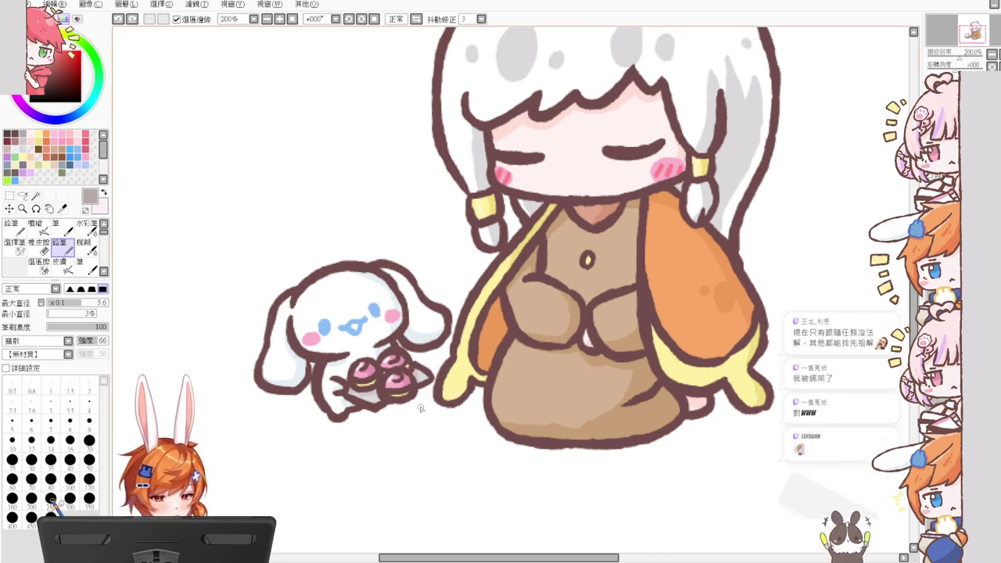
# Step: Pick the outline's dark brown and draw small motion lines beside and below the tray with the pencil at size 3.9
pyautogui.keyDown('alt'); pyautogui.click(310, 353); pyautogui.keyUp('alt')
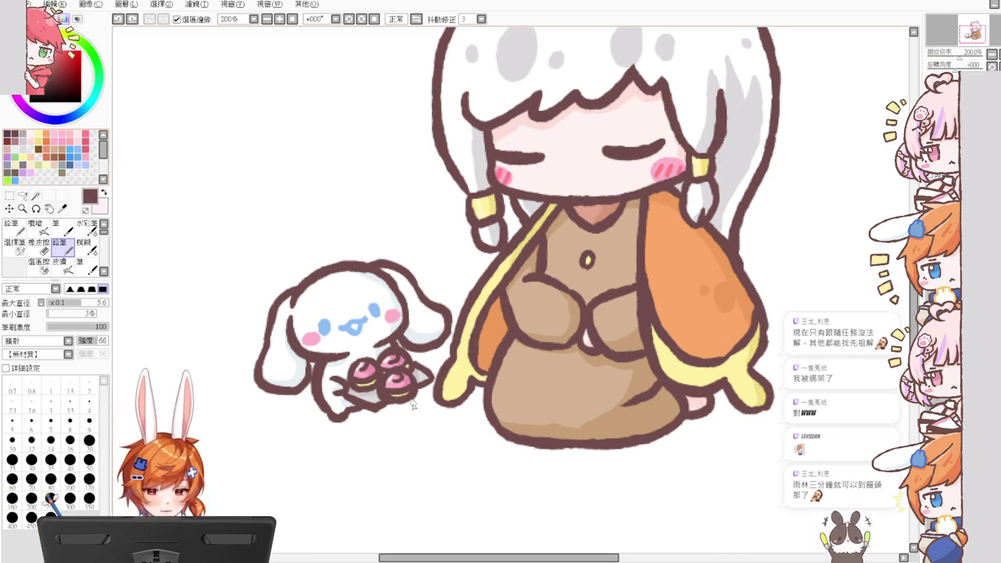
pyautogui.moveTo(419, 402)
pyautogui.mouseDown()
pyautogui.moveTo(430, 419)
pyautogui.moveTo(417, 406)
pyautogui.mouseUp()
pyautogui.hotkey('ctrl', 'z')
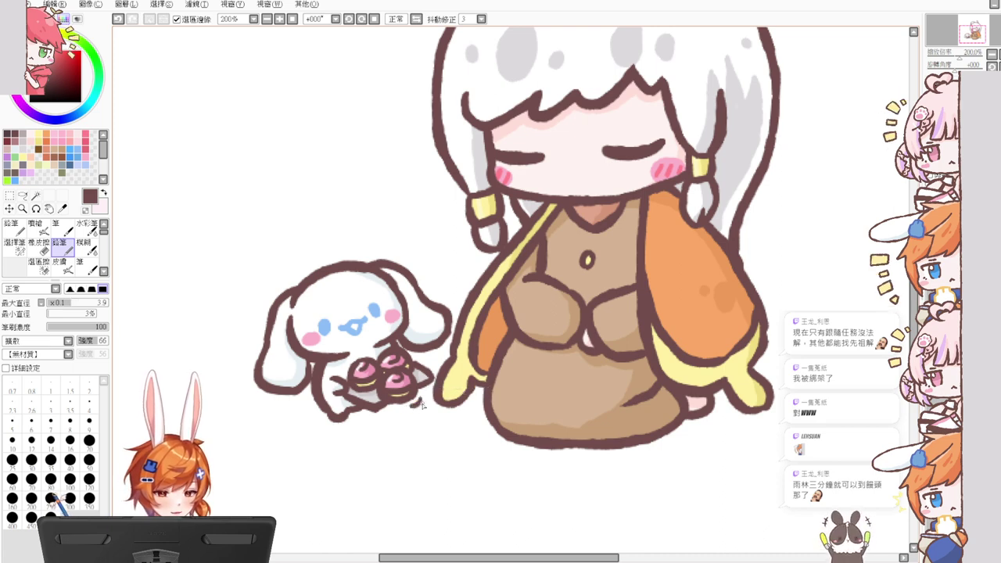
pyautogui.hotkey('ctrl', 'z')
pyautogui.hotkey('ctrl', 'z')
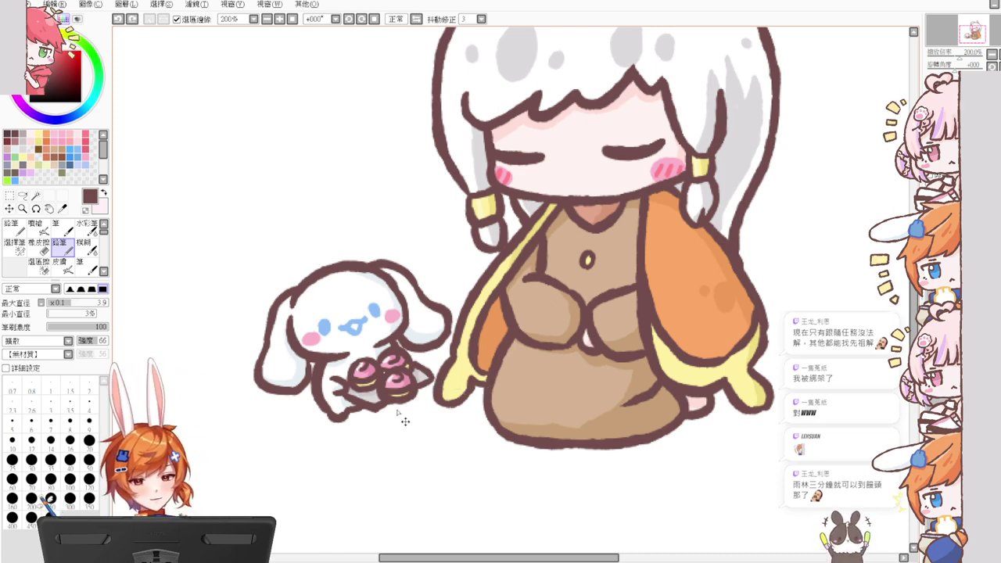
pyautogui.hotkey('ctrl', 'z')
pyautogui.moveTo(425, 395); pyautogui.dragTo(419, 402)
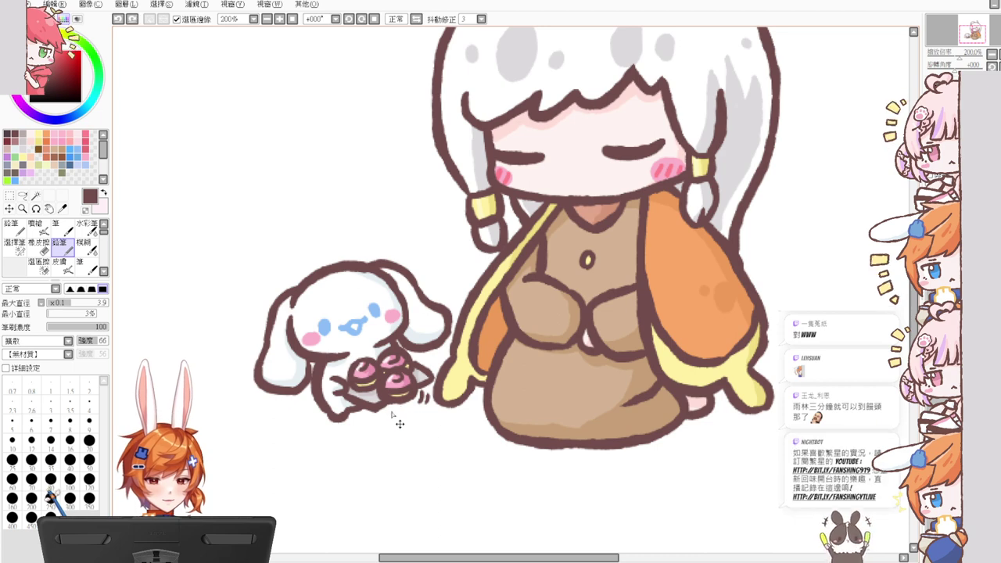
pyautogui.moveTo(390, 409); pyautogui.dragTo(397, 414)
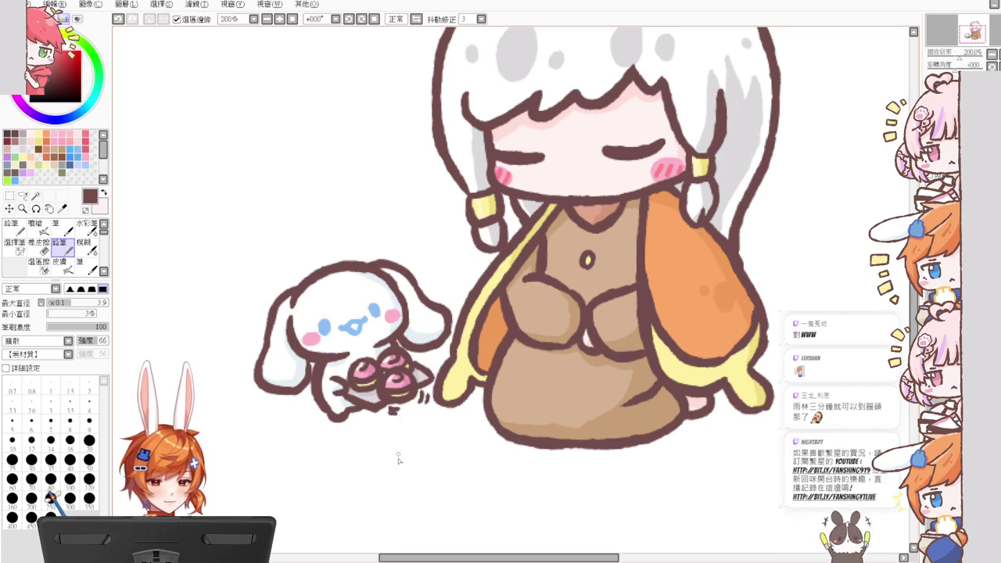
pyautogui.hotkey('ctrl', 'z')
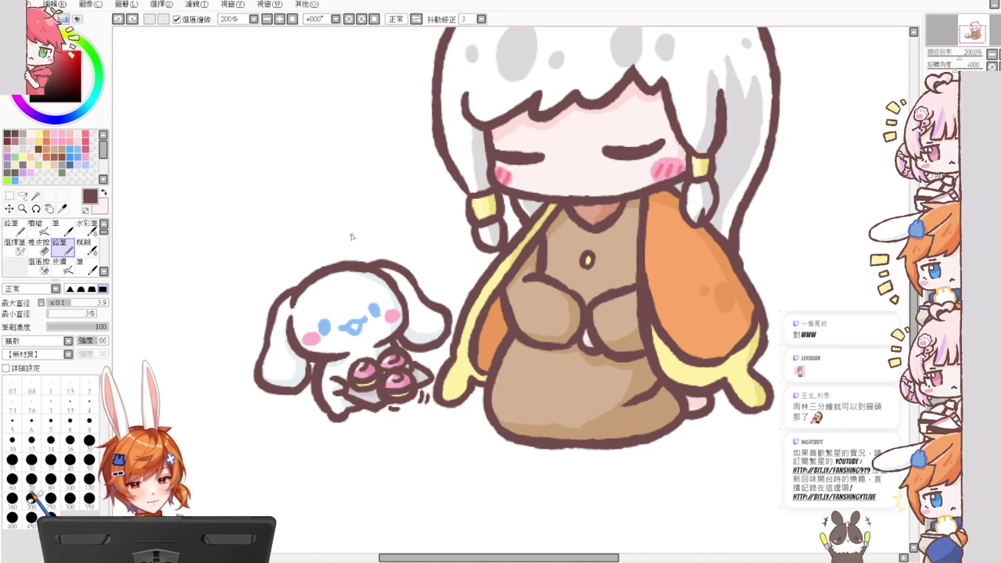
# Step: Draw a hollow dark brown exclamation mark above the seated plush's head with the pencil
pyautogui.moveTo(352, 236)
pyautogui.mouseDown()
pyautogui.moveTo(355, 248)
pyautogui.moveTo(370, 213)
pyautogui.moveTo(367, 236)
pyautogui.moveTo(352, 233)
pyautogui.moveTo(369, 238)
pyautogui.moveTo(353, 253)
pyautogui.mouseUp()
pyautogui.hotkey('ctrl', 'z')
pyautogui.hotkey('ctrl', 'z')
pyautogui.hotkey('ctrl', 'z')
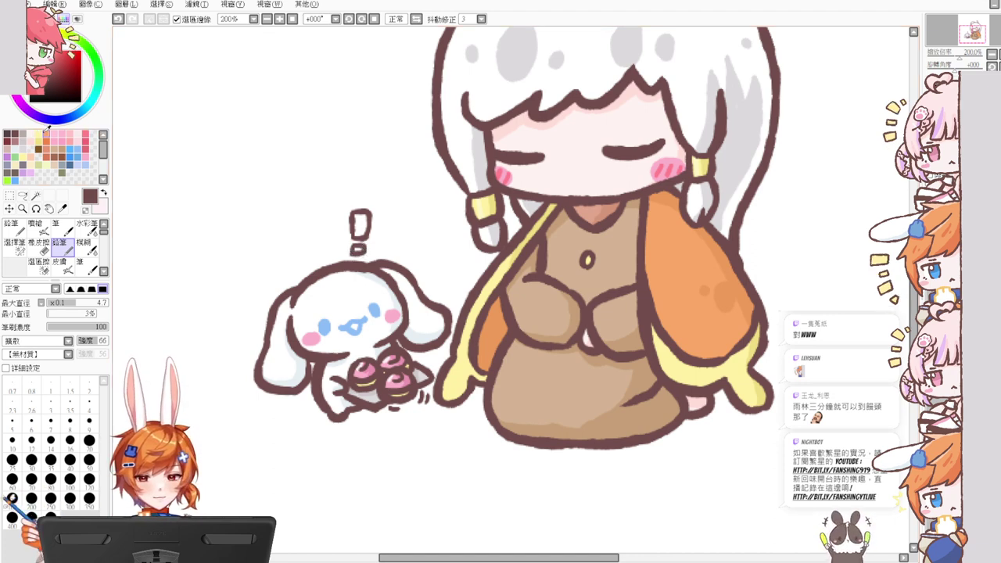
# Step: Choose light yellow, select both parts of the exclamation mark with the Magic Wand, fill them, and clear the selection
pyautogui.click(46, 135)
pyautogui.moveTo(342, 202); pyautogui.dragTo(358, 200)
pyautogui.click(39, 136)
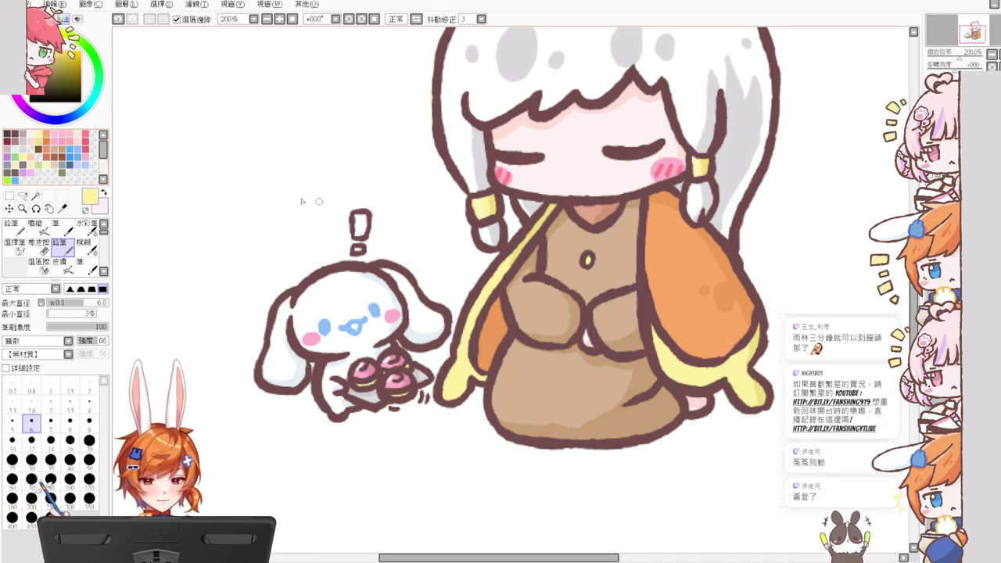
pyautogui.click(36, 196)
pyautogui.click(360, 225)
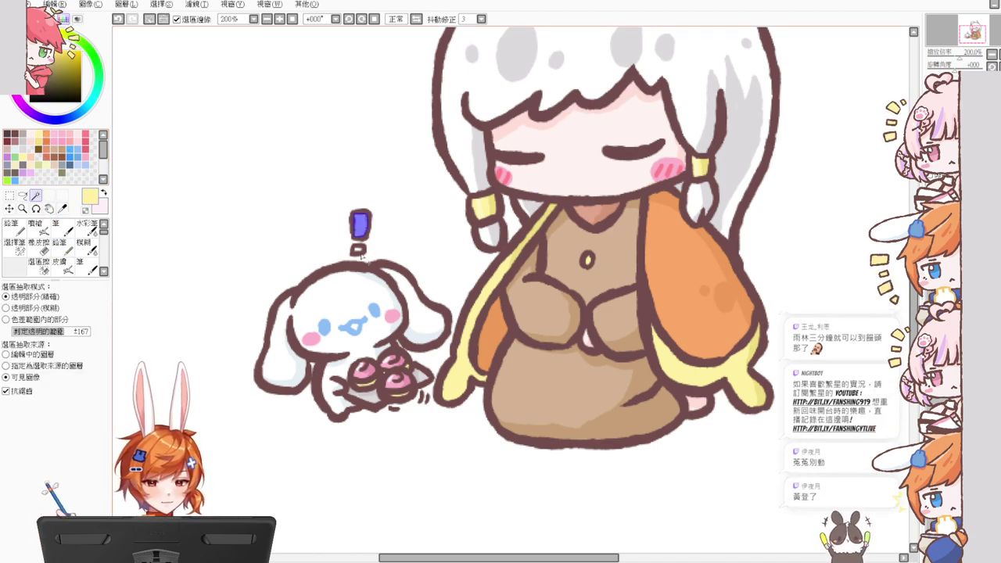
pyautogui.click(359, 251)
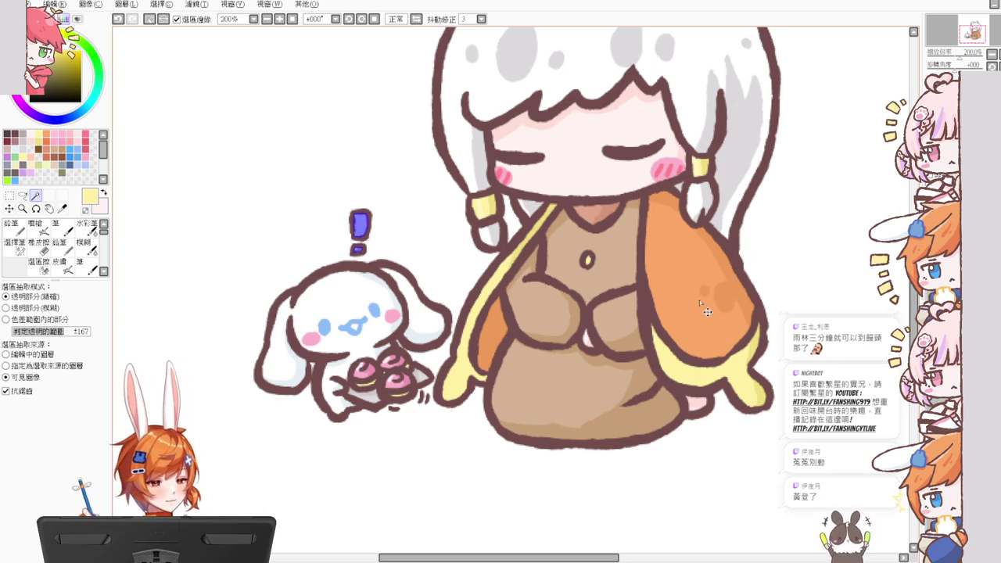
pyautogui.hotkey('ctrl', 'f')
pyautogui.hotkey('ctrl', 'd')
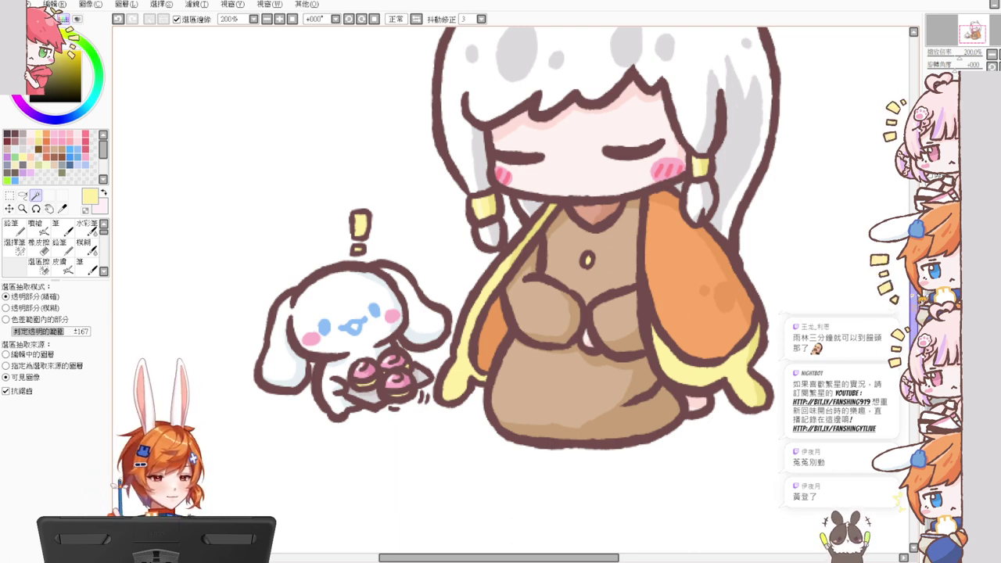
pyautogui.scroll(4, 516, 289)
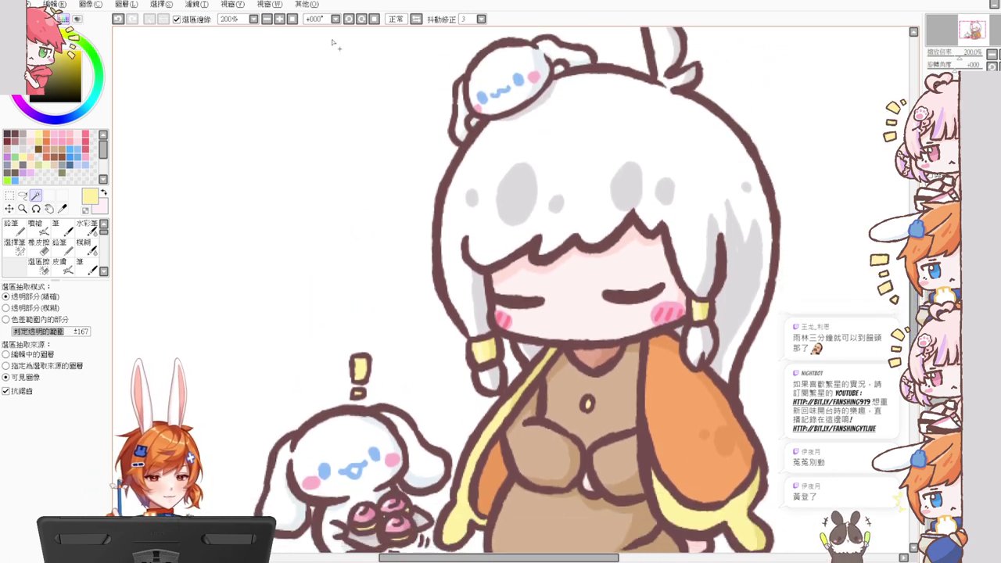
pyautogui.click(267, 18)
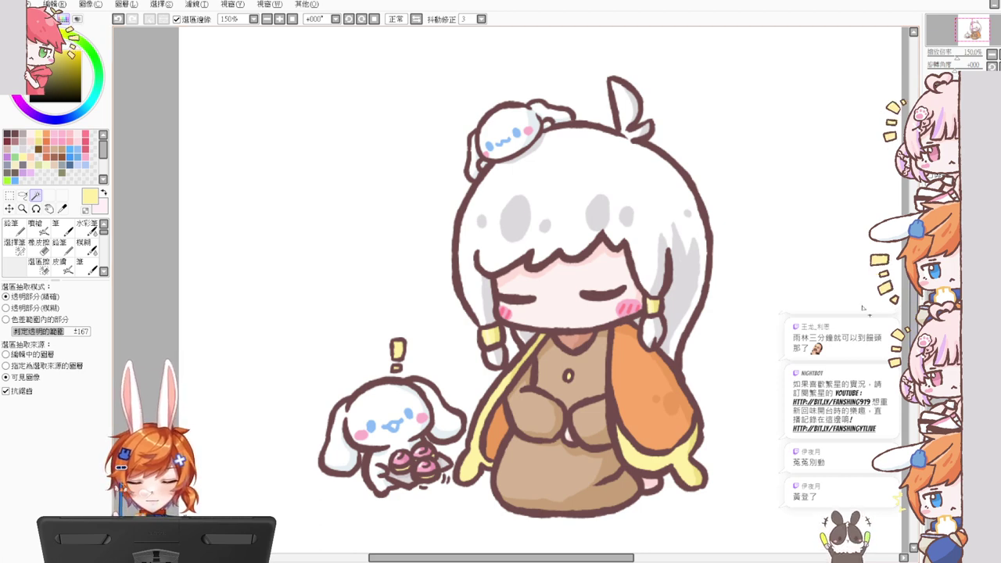
pyautogui.click(82, 134)
pyautogui.hotkey('ctrl', 'f')
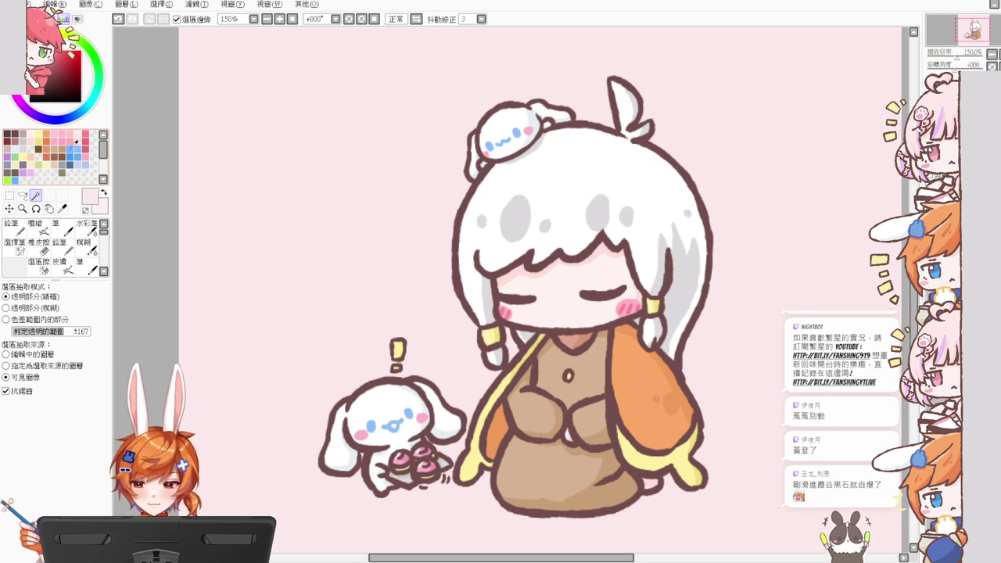
pyautogui.hotkey('ctrl', 'z')
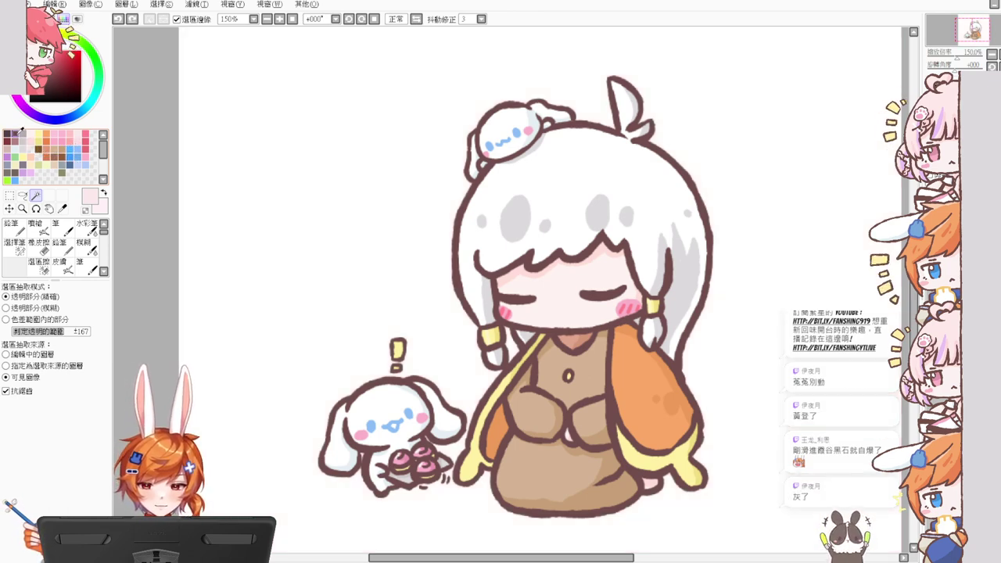
# Step: Draw a large, hollow, tilted dark brown letter Z beside the sleeping character's head with the pencil at size 7.2
pyautogui.click(20, 134)
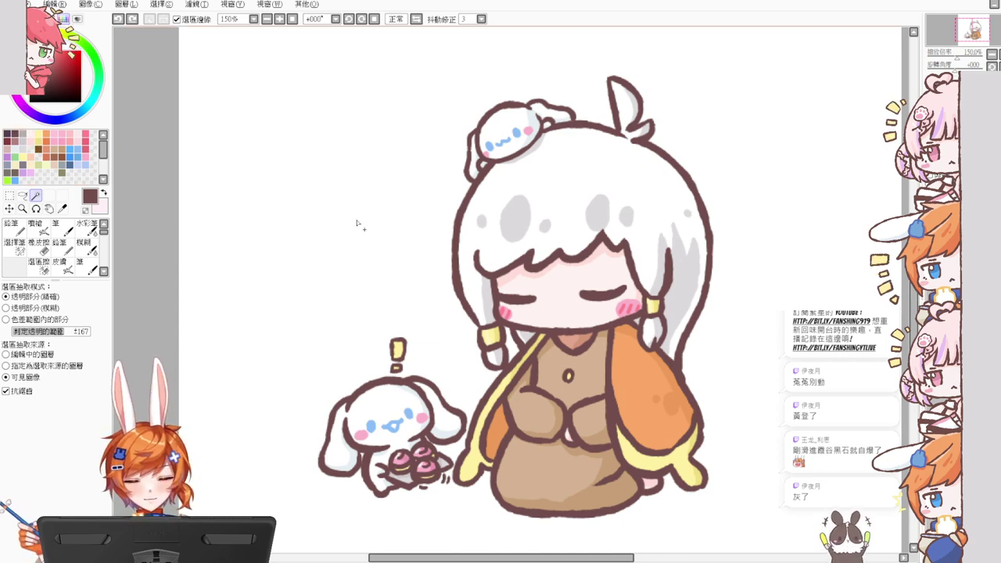
pyautogui.press('n')
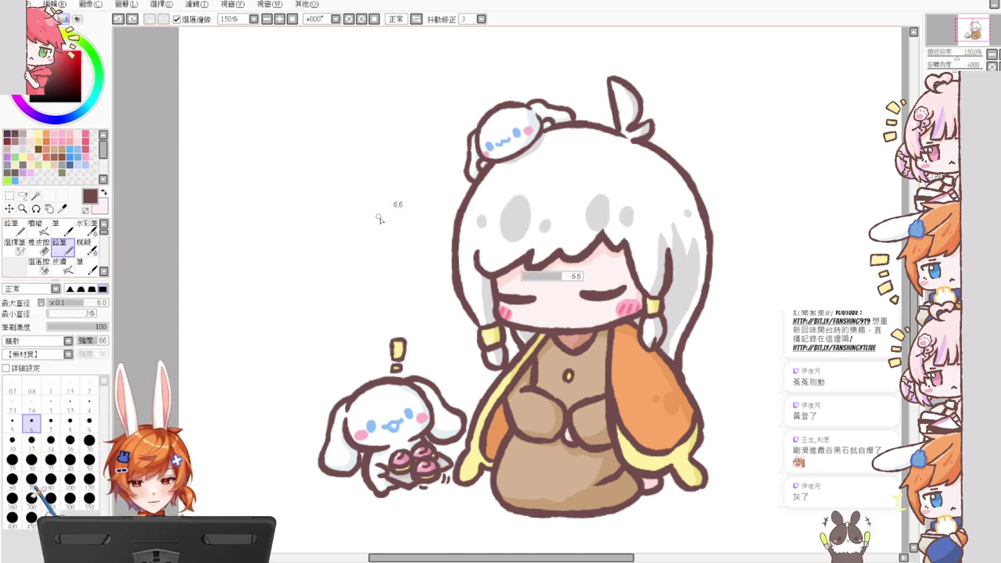
pyautogui.moveTo(380, 219)
pyautogui.mouseDown()
pyautogui.moveTo(357, 217)
pyautogui.moveTo(351, 196)
pyautogui.moveTo(336, 194)
pyautogui.moveTo(366, 148)
pyautogui.moveTo(380, 165)
pyautogui.mouseUp()
pyautogui.hotkey('ctrl', 'z')
pyautogui.moveTo(338, 196)
pyautogui.mouseDown()
pyautogui.moveTo(362, 183)
pyautogui.moveTo(355, 209)
pyautogui.moveTo(388, 202)
pyautogui.moveTo(397, 195)
pyautogui.moveTo(374, 186)
pyautogui.moveTo(394, 180)
pyautogui.moveTo(399, 196)
pyautogui.mouseUp()
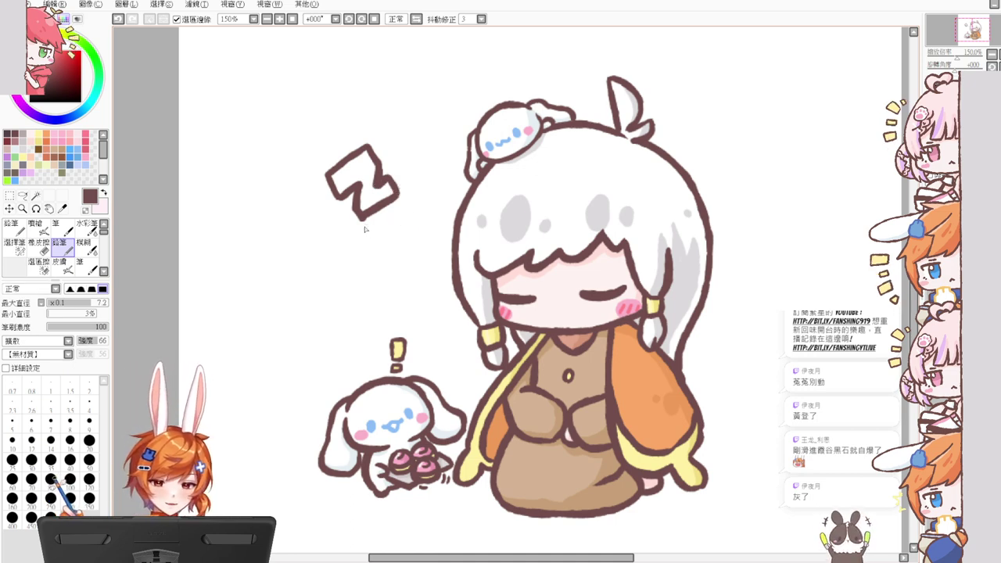
# Step: Draw a smaller hollow Z and a small dot between the large Z and the character's head with the pencil
pyautogui.press('e')
pyautogui.press('n')
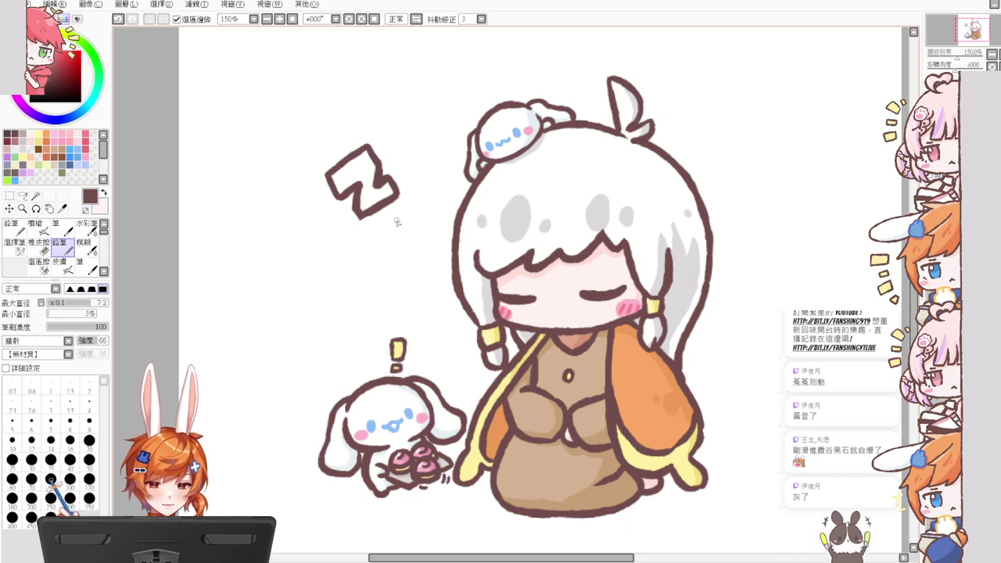
pyautogui.moveTo(396, 222)
pyautogui.mouseDown()
pyautogui.moveTo(415, 207)
pyautogui.moveTo(412, 227)
pyautogui.moveTo(426, 214)
pyautogui.moveTo(410, 232)
pyautogui.moveTo(414, 244)
pyautogui.moveTo(437, 235)
pyautogui.moveTo(425, 254)
pyautogui.mouseUp()
pyautogui.hotkey('ctrl', 'z')
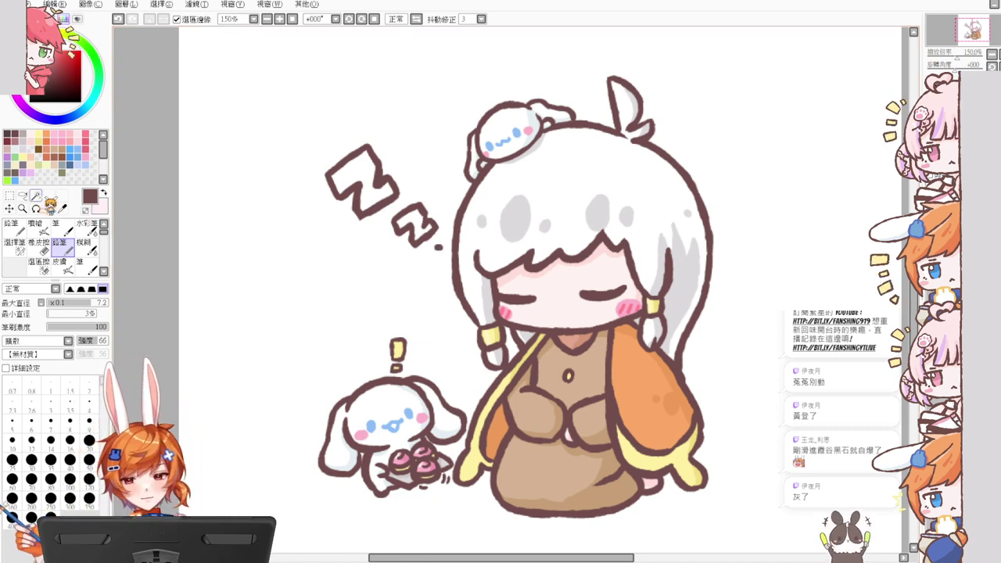
# Step: Select the insides of both Z letters with the Magic Wand, fill them light blue, and clear the selection
pyautogui.click(36, 195)
pyautogui.click(363, 171)
pyautogui.click(416, 226)
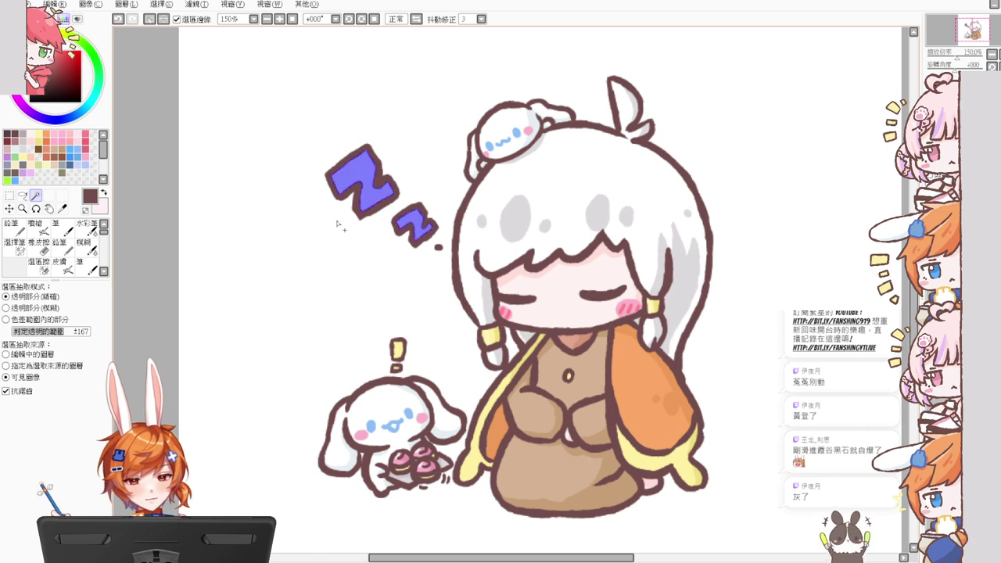
pyautogui.click(80, 161)
pyautogui.hotkey('ctrl', 'f')
pyautogui.hotkey('ctrl', 'd')
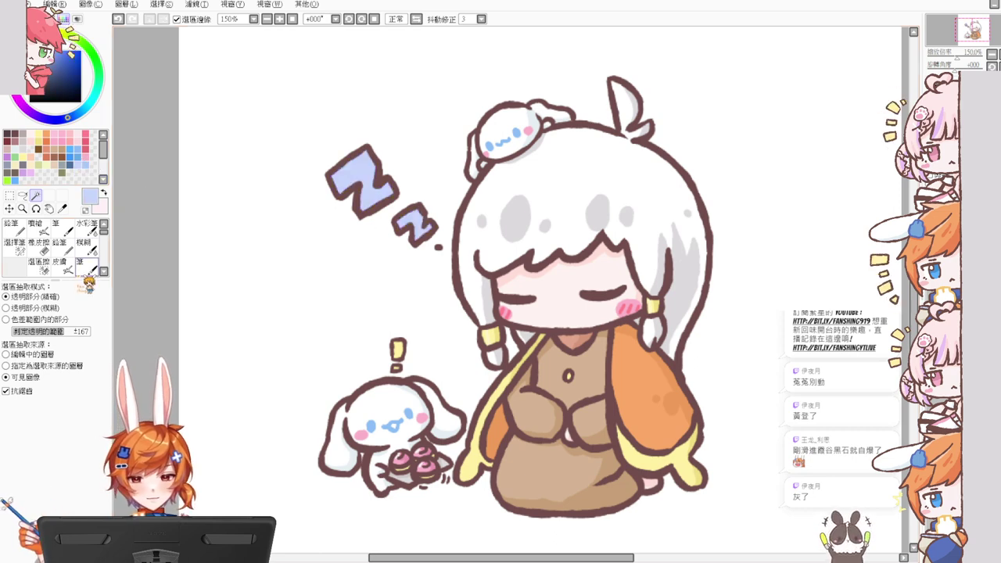
# Step: Shift the whole drawing slightly to the right to centre it, and crop the canvas to a smaller square around it
pyautogui.click(293, 19)
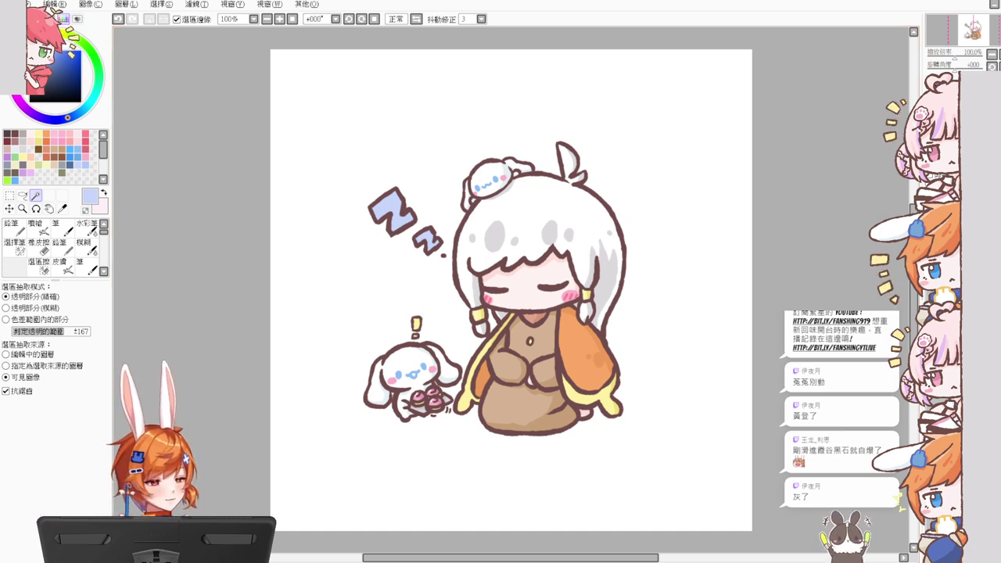
pyautogui.hotkey('ctrl', 't')
pyautogui.moveTo(575, 327); pyautogui.dragTo(581, 330)
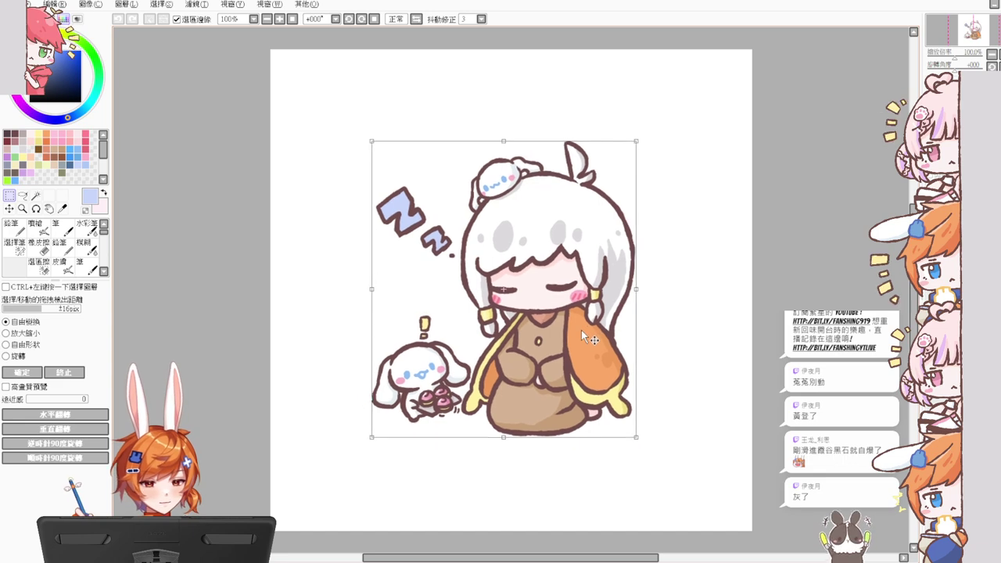
pyautogui.press('Return')
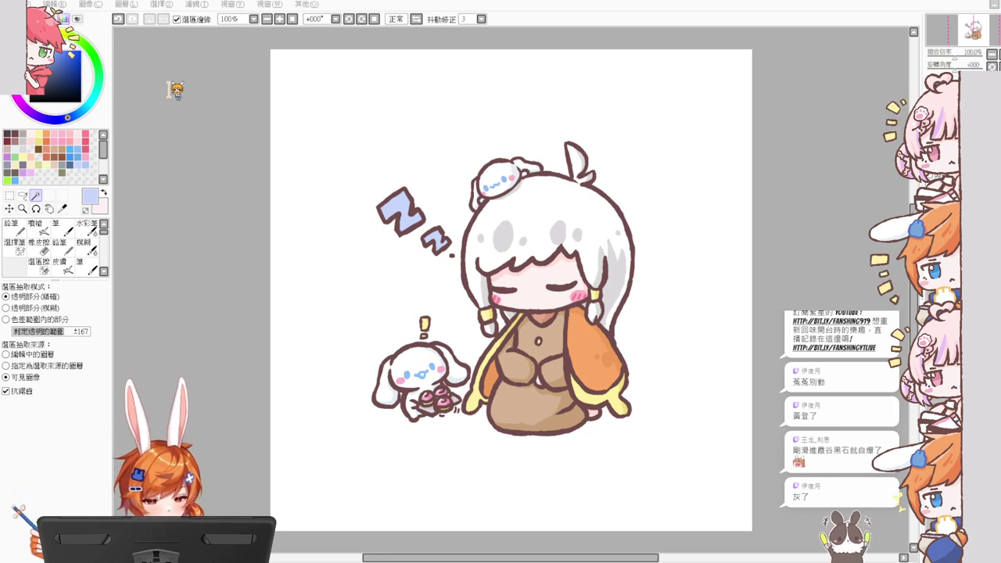
pyautogui.press('Return')
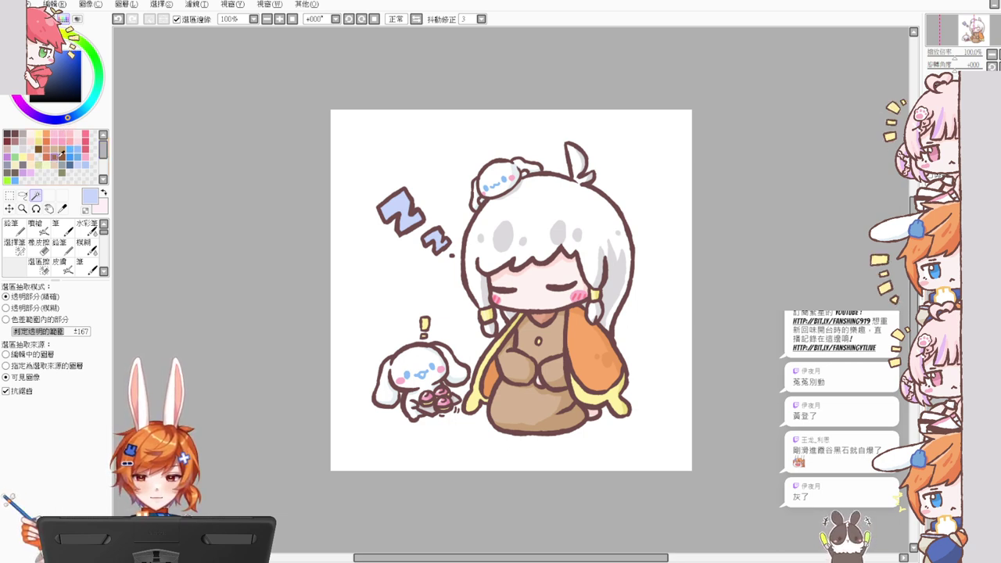
# Step: Fill the background behind the drawing with pink, adjusting the shade until it is a soft light pink
pyautogui.click(69, 135)
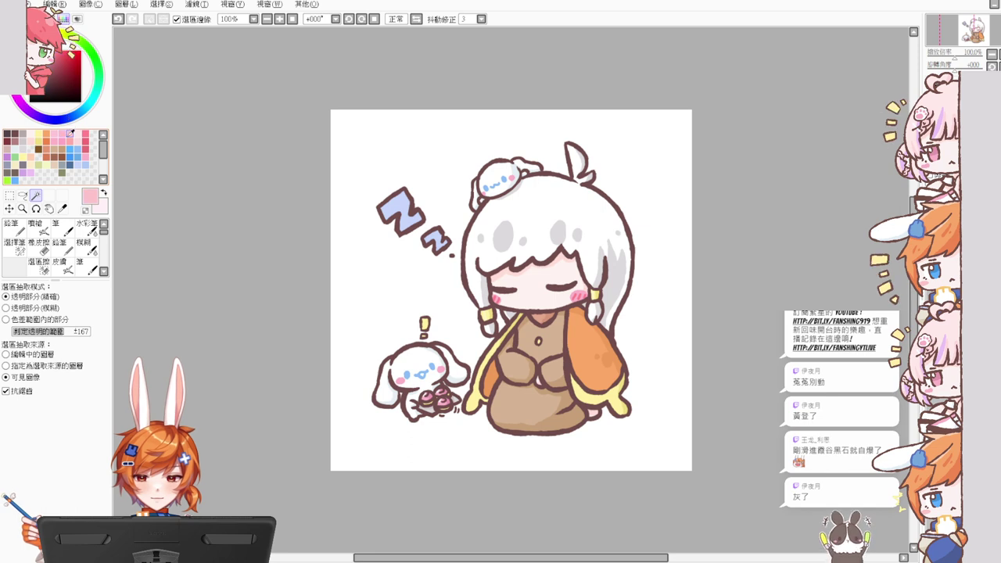
pyautogui.hotkey('ctrl', 'f')
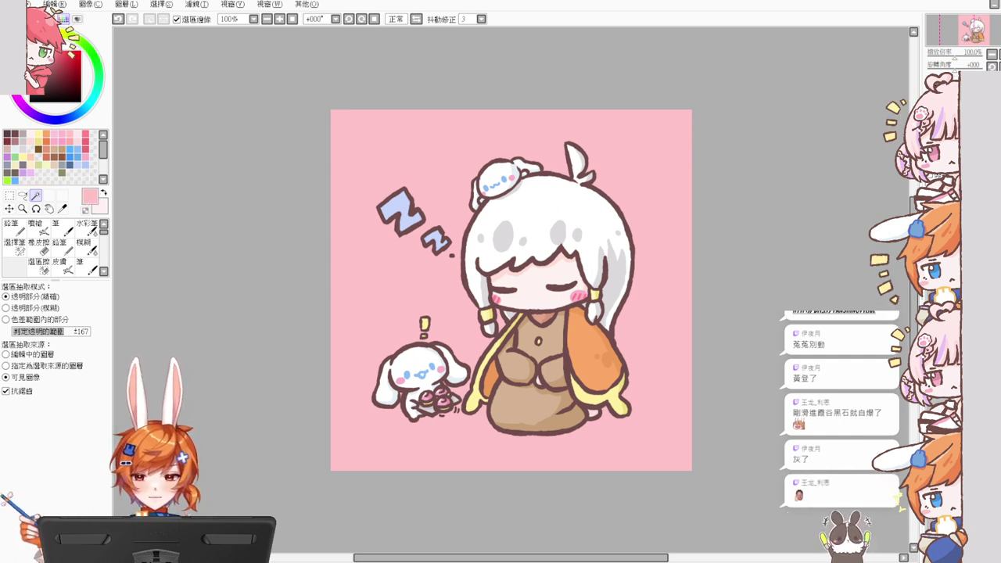
pyautogui.hotkey('ctrl', 'f')
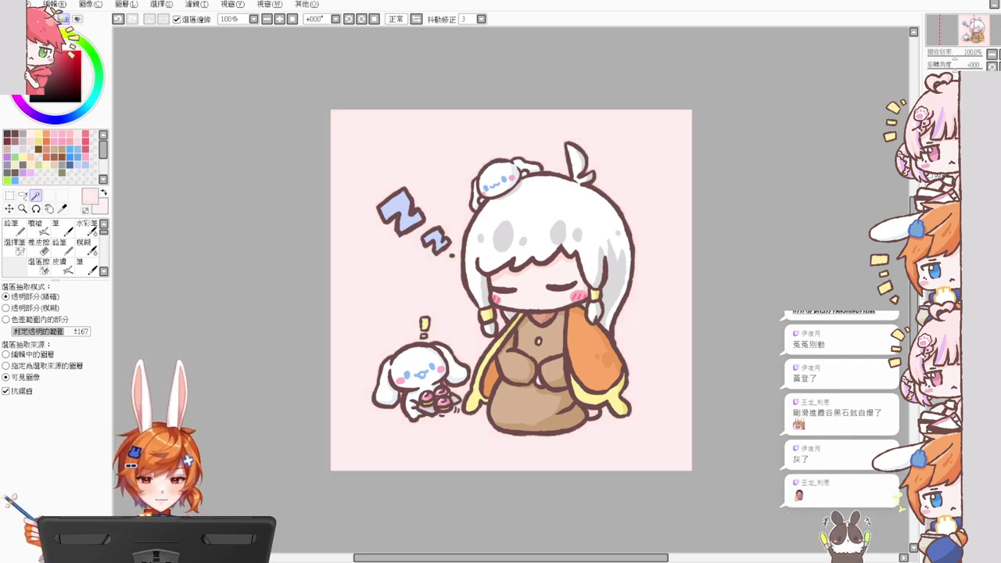
pyautogui.click(38, 53)
pyautogui.hotkey('ctrl', 'f')
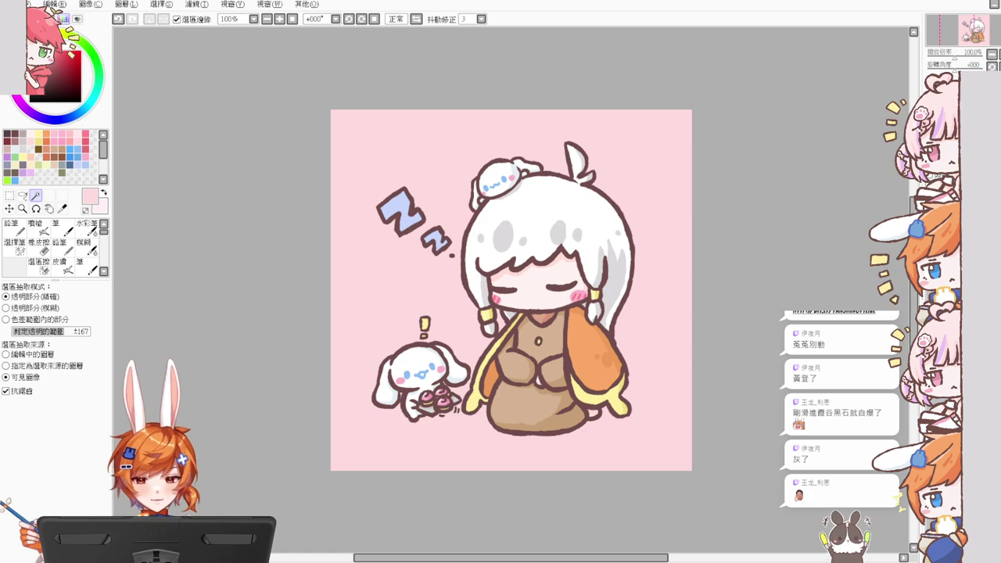
# Step: Choose a medium pink and trace a border around the outside of both Z letters with the pencil at size 7.8
pyautogui.press('x')
pyautogui.click(59, 246)
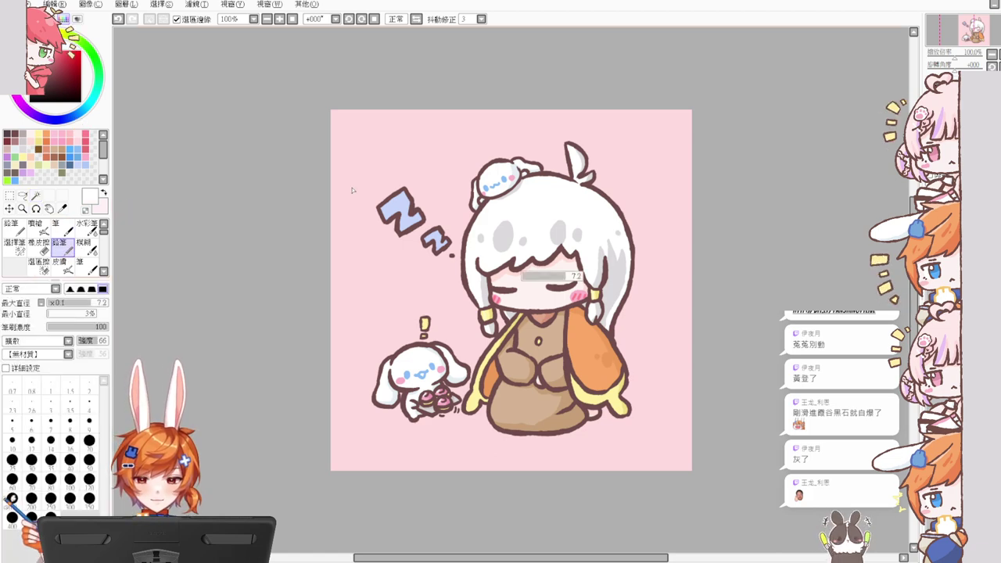
pyautogui.scroll(2, 398, 197)
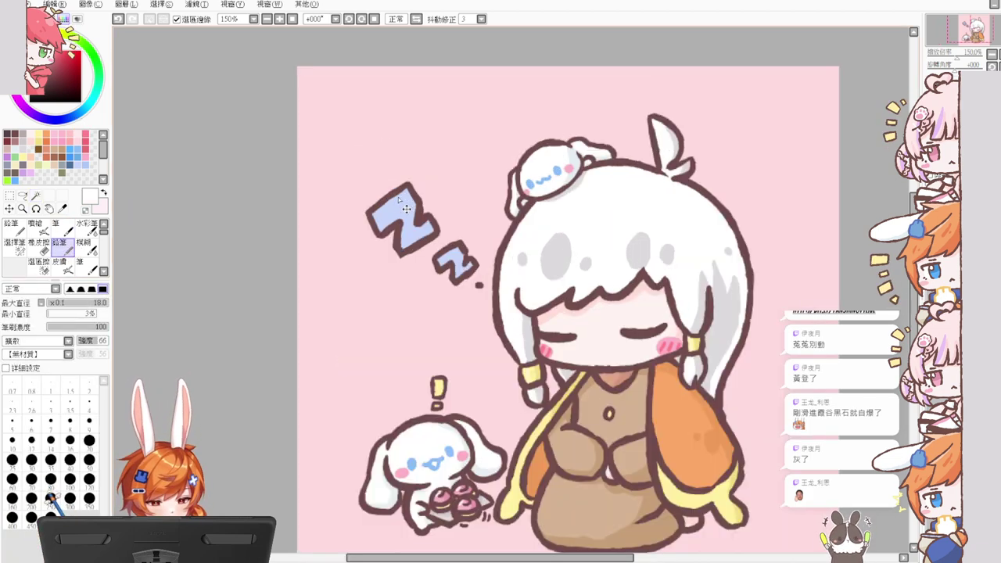
pyautogui.moveTo(373, 217); pyautogui.dragTo(376, 241)
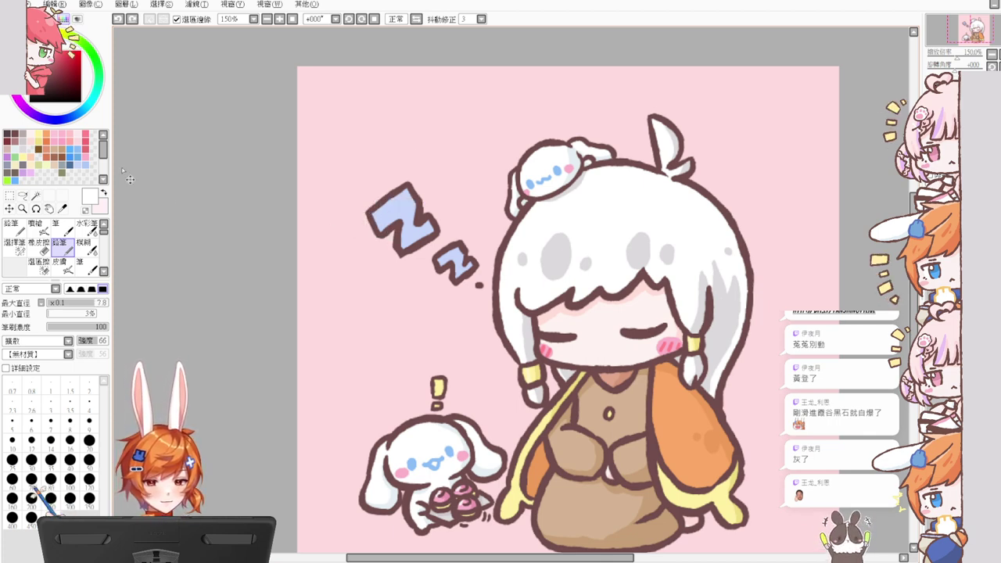
pyautogui.click(88, 138)
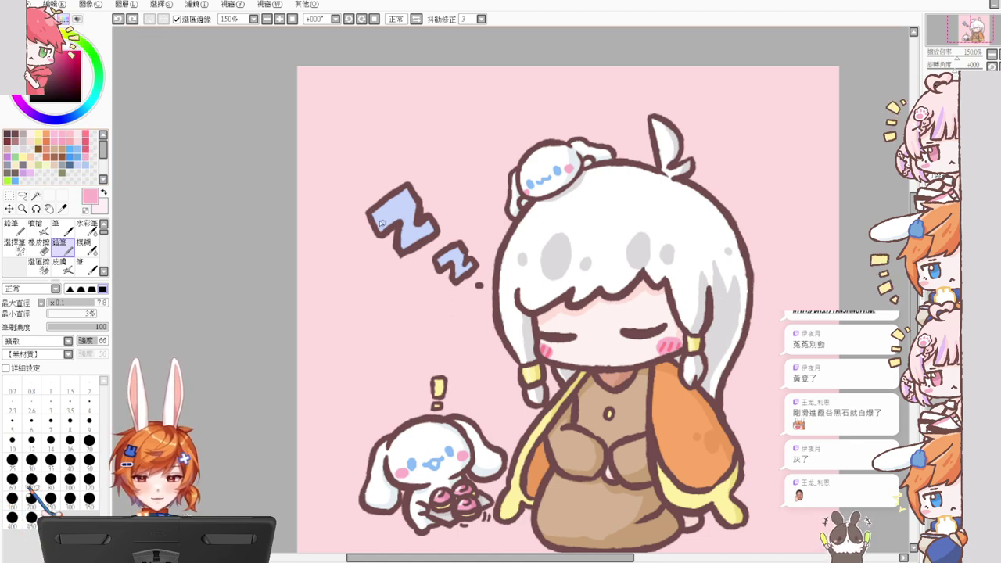
pyautogui.moveTo(363, 212)
pyautogui.mouseDown()
pyautogui.moveTo(376, 243)
pyautogui.moveTo(398, 227)
pyautogui.moveTo(398, 260)
pyautogui.moveTo(423, 247)
pyautogui.mouseUp()
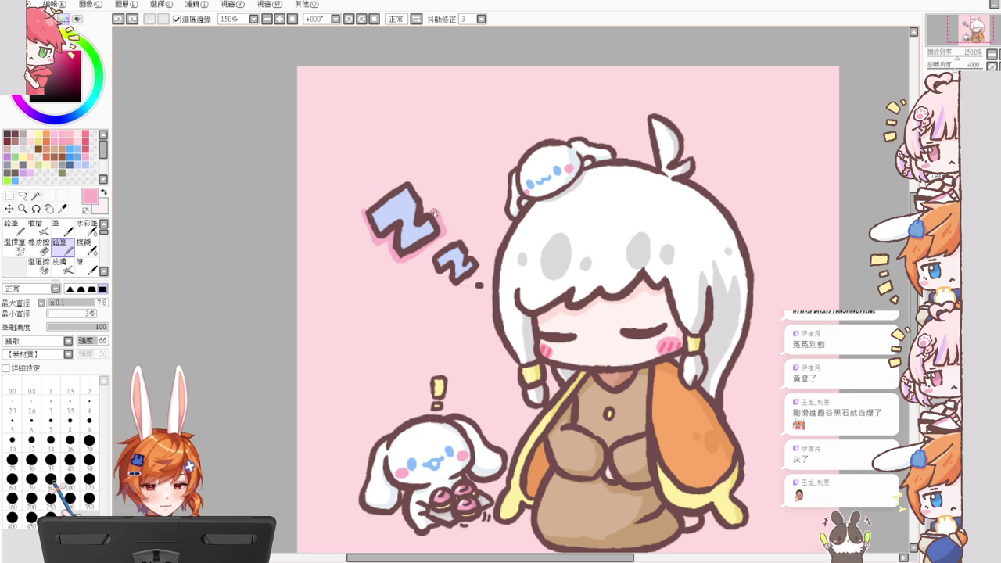
pyautogui.moveTo(364, 209)
pyautogui.mouseDown()
pyautogui.moveTo(405, 180)
pyautogui.moveTo(426, 211)
pyautogui.mouseUp()
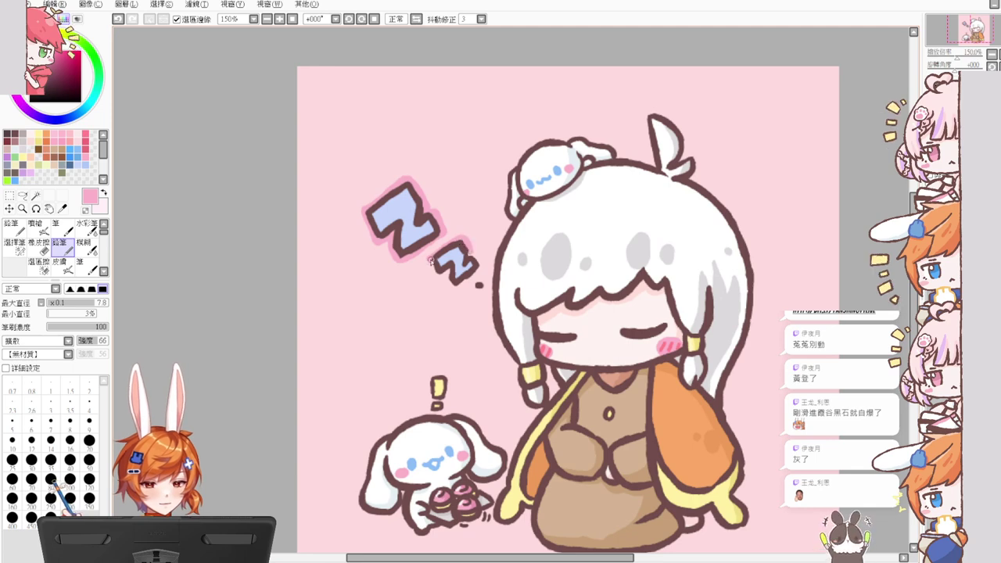
pyautogui.moveTo(437, 280); pyautogui.dragTo(482, 269)
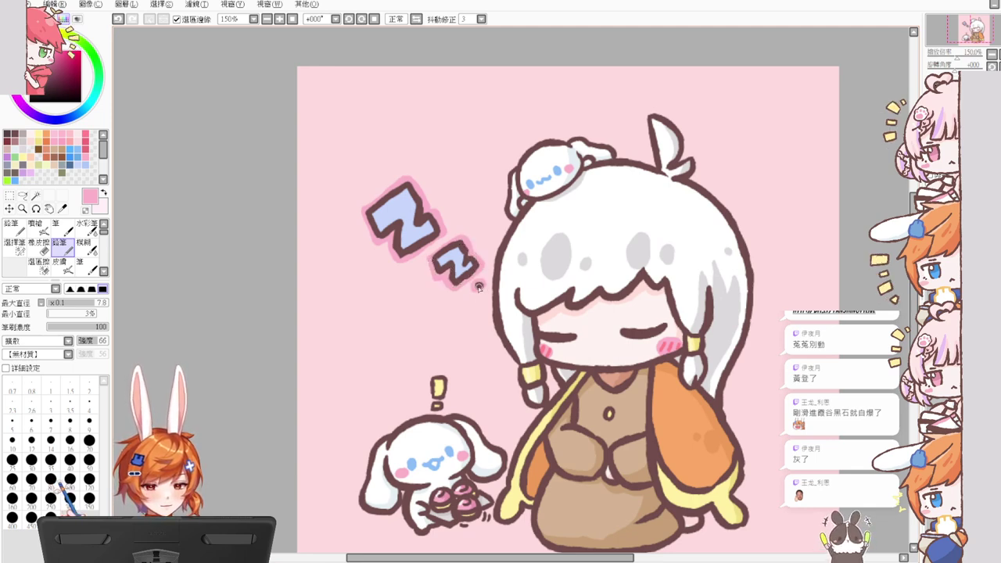
# Step: Trace the same pink border around the exclamation mark and the outer contour of the seated plush
pyautogui.scroll(-3, 473, 287)
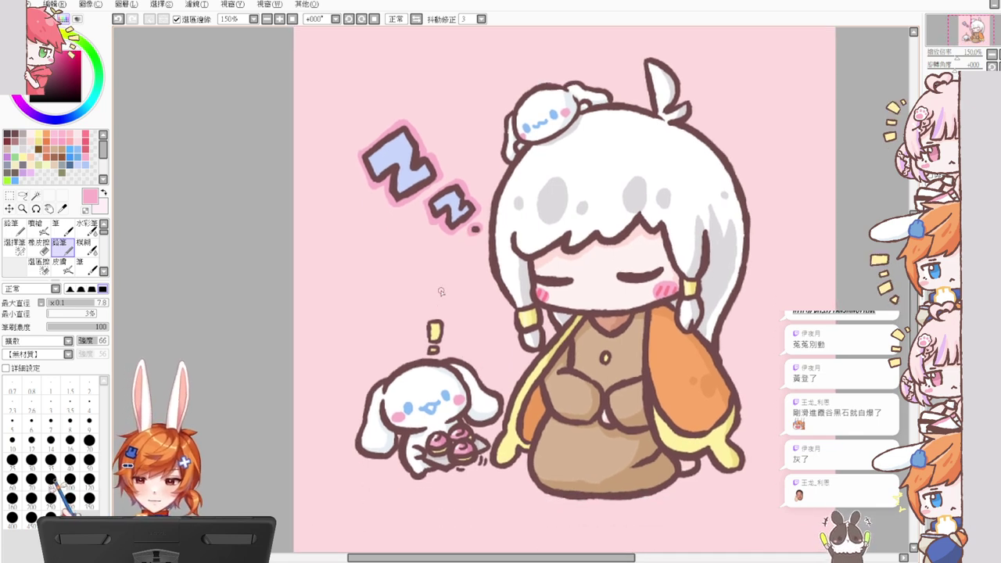
pyautogui.moveTo(427, 323)
pyautogui.mouseDown()
pyautogui.moveTo(427, 347)
pyautogui.moveTo(443, 322)
pyautogui.mouseUp()
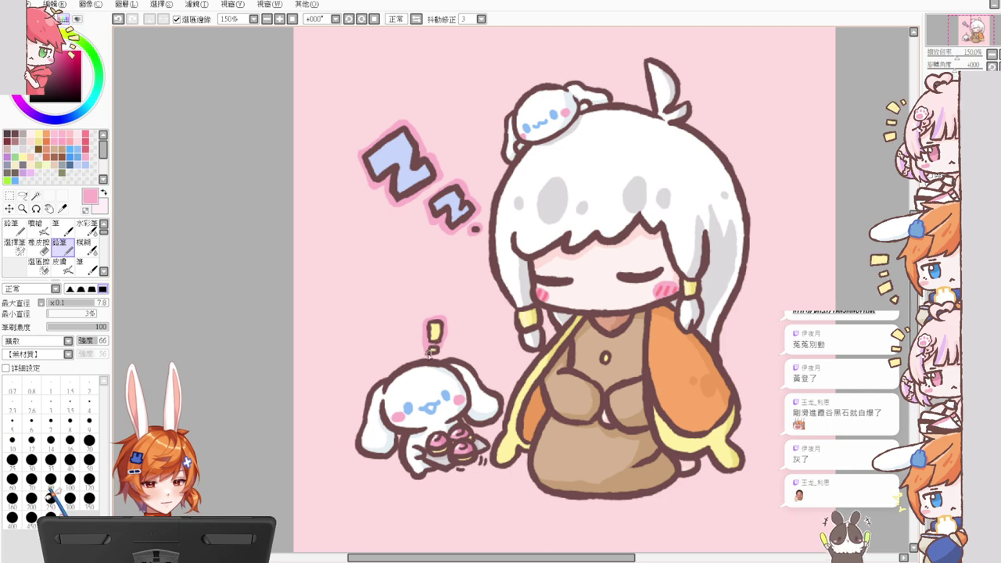
pyautogui.moveTo(382, 382)
pyautogui.mouseDown()
pyautogui.moveTo(445, 364)
pyautogui.moveTo(419, 361)
pyautogui.moveTo(372, 387)
pyautogui.moveTo(355, 445)
pyautogui.moveTo(390, 460)
pyautogui.mouseUp()
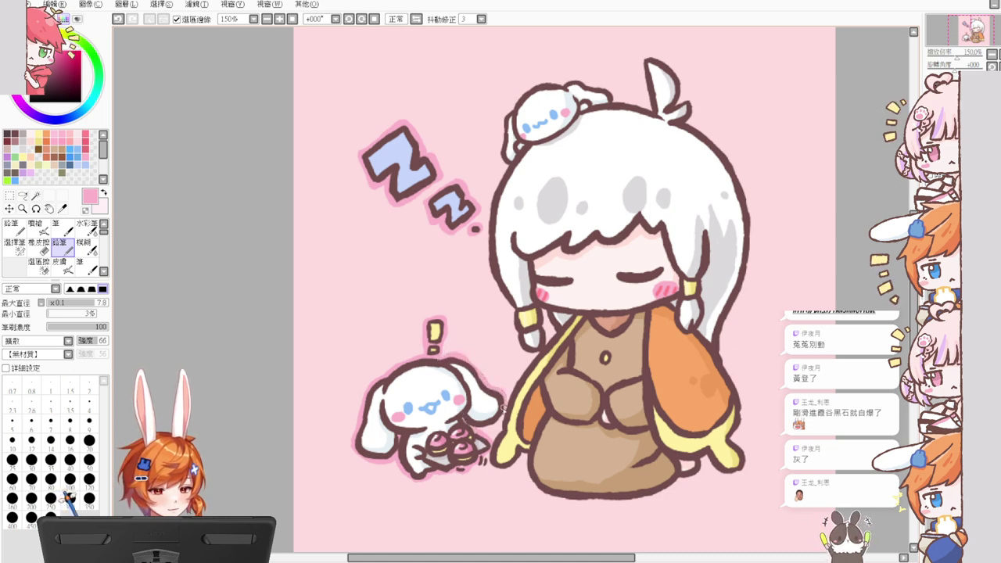
# Step: Enlarge the pencil to 11.9 and trace the pink border from the head plush's ear down the hair, cloak and robe hem
pyautogui.moveTo(511, 140)
pyautogui.mouseDown()
pyautogui.moveTo(505, 127)
pyautogui.moveTo(503, 153)
pyautogui.moveTo(518, 170)
pyautogui.mouseUp()
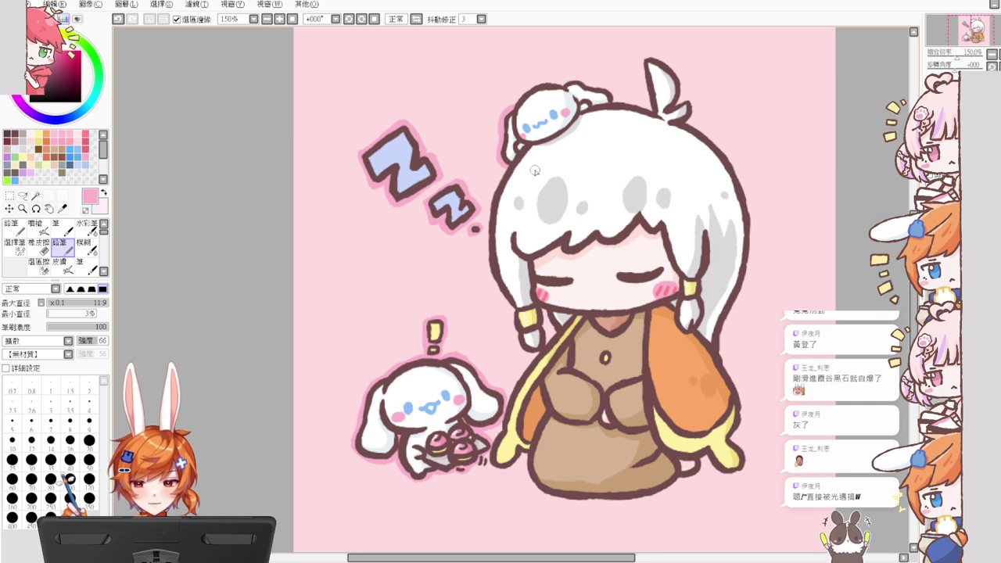
pyautogui.moveTo(508, 162); pyautogui.dragTo(490, 216)
pyautogui.moveTo(501, 181)
pyautogui.mouseDown()
pyautogui.moveTo(487, 253)
pyautogui.moveTo(527, 351)
pyautogui.moveTo(544, 314)
pyautogui.moveTo(544, 348)
pyautogui.moveTo(512, 391)
pyautogui.moveTo(508, 433)
pyautogui.moveTo(495, 443)
pyautogui.moveTo(507, 468)
pyautogui.moveTo(525, 445)
pyautogui.moveTo(518, 458)
pyautogui.moveTo(544, 495)
pyautogui.moveTo(651, 494)
pyautogui.moveTo(678, 477)
pyautogui.moveTo(668, 411)
pyautogui.mouseUp()
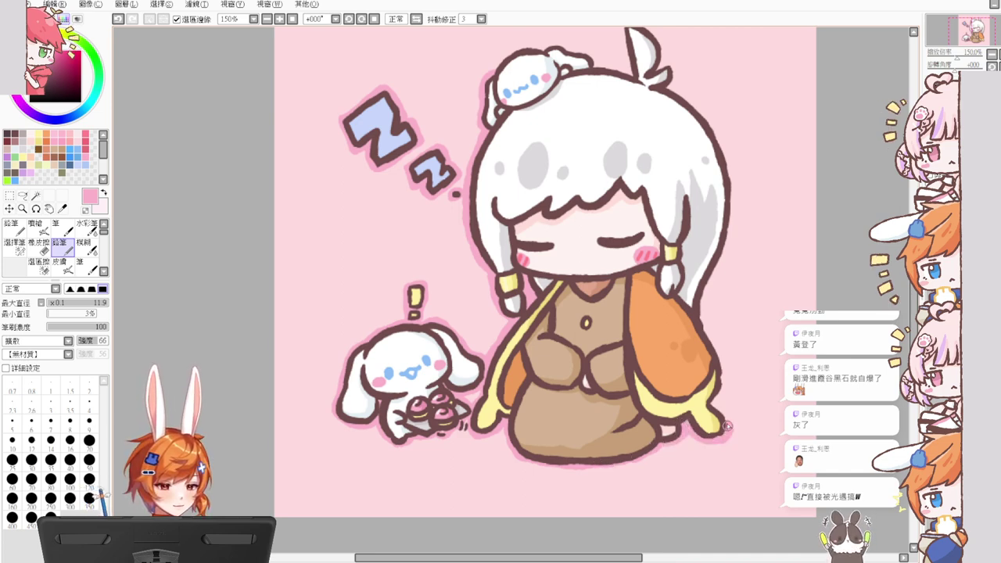
# Step: Trace the pink border over the top of the head plush and around the character's upright hair tuft
pyautogui.moveTo(758, 287); pyautogui.dragTo(670, 408)
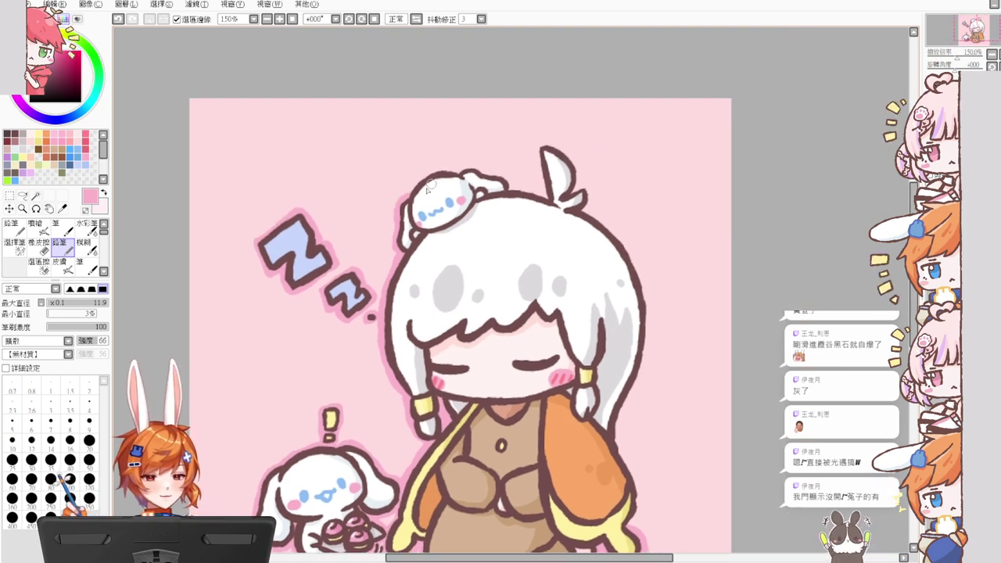
pyautogui.moveTo(419, 182)
pyautogui.mouseDown()
pyautogui.moveTo(469, 168)
pyautogui.moveTo(510, 190)
pyautogui.mouseUp()
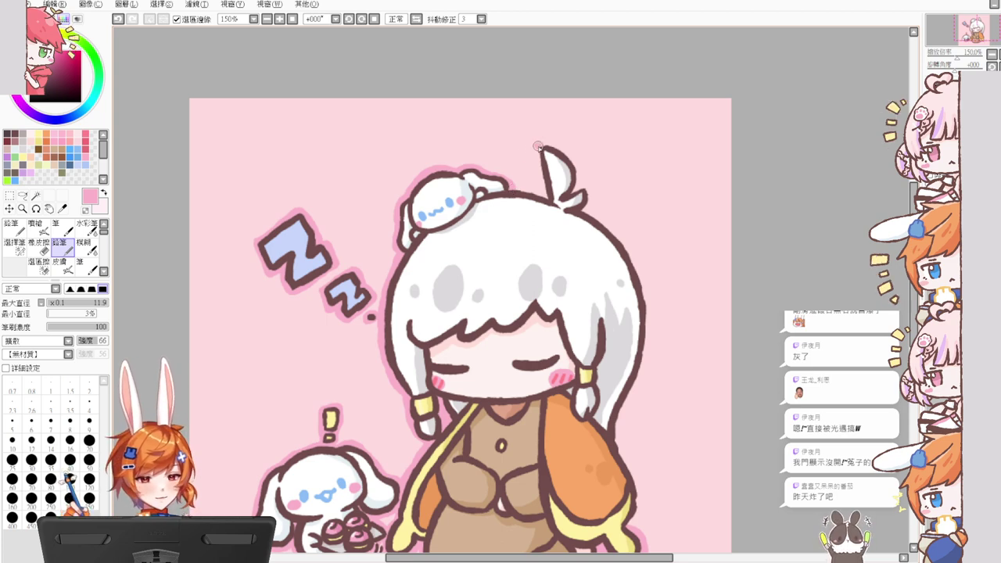
pyautogui.moveTo(538, 146)
pyautogui.mouseDown()
pyautogui.moveTo(546, 205)
pyautogui.moveTo(541, 196)
pyautogui.mouseUp()
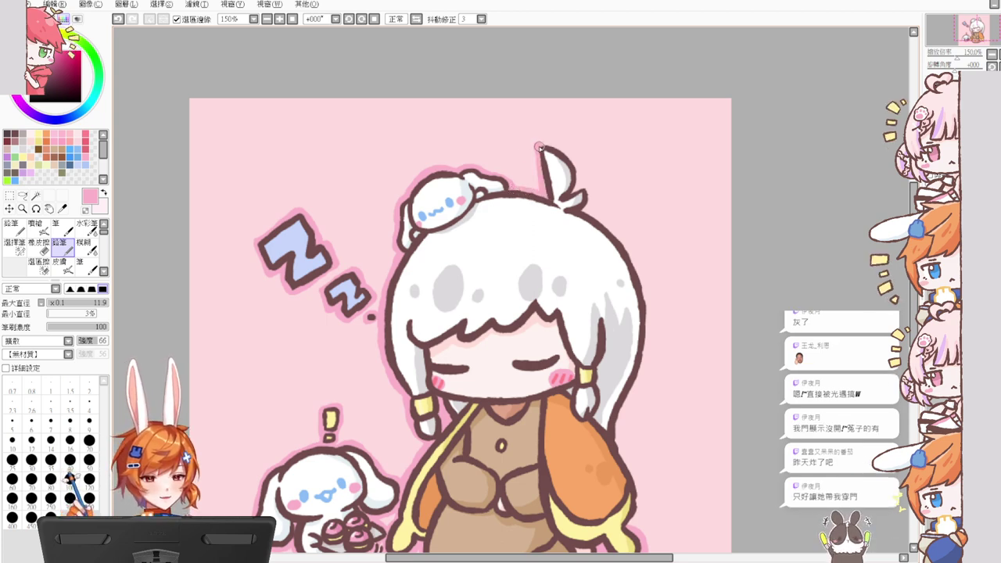
pyautogui.moveTo(539, 147)
pyautogui.mouseDown()
pyautogui.moveTo(558, 156)
pyautogui.moveTo(572, 186)
pyautogui.mouseUp()
pyautogui.moveTo(542, 147)
pyautogui.mouseDown()
pyautogui.moveTo(577, 176)
pyautogui.moveTo(572, 213)
pyautogui.moveTo(616, 246)
pyautogui.mouseUp()
pyautogui.hotkey('ctrl', 'z')
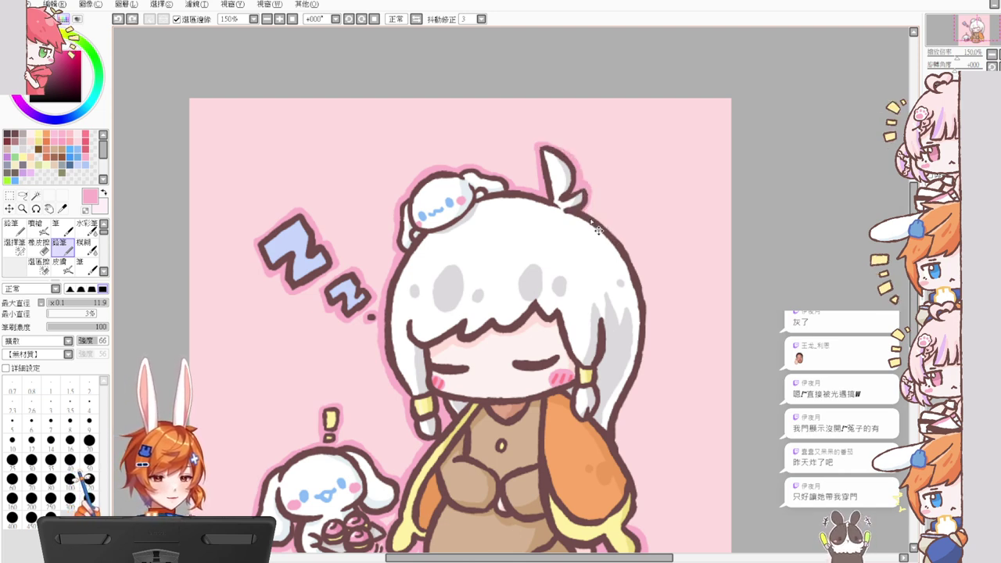
# Step: Continue the pink border from the hair tuft over the head and down the outer edge of the long hair to the cloak
pyautogui.moveTo(580, 213)
pyautogui.mouseDown()
pyautogui.moveTo(624, 245)
pyautogui.moveTo(641, 312)
pyautogui.mouseUp()
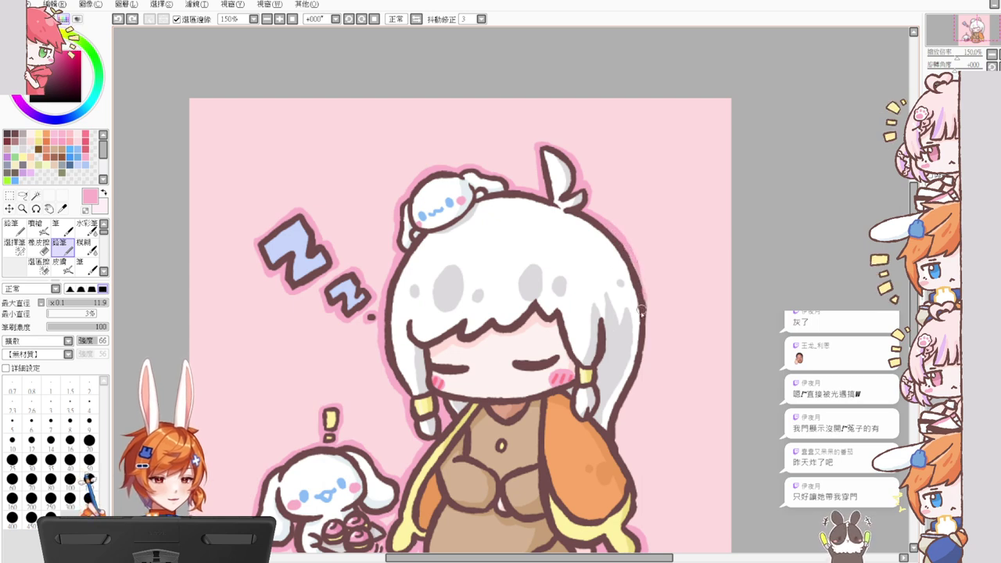
pyautogui.moveTo(659, 356); pyautogui.dragTo(631, 302)
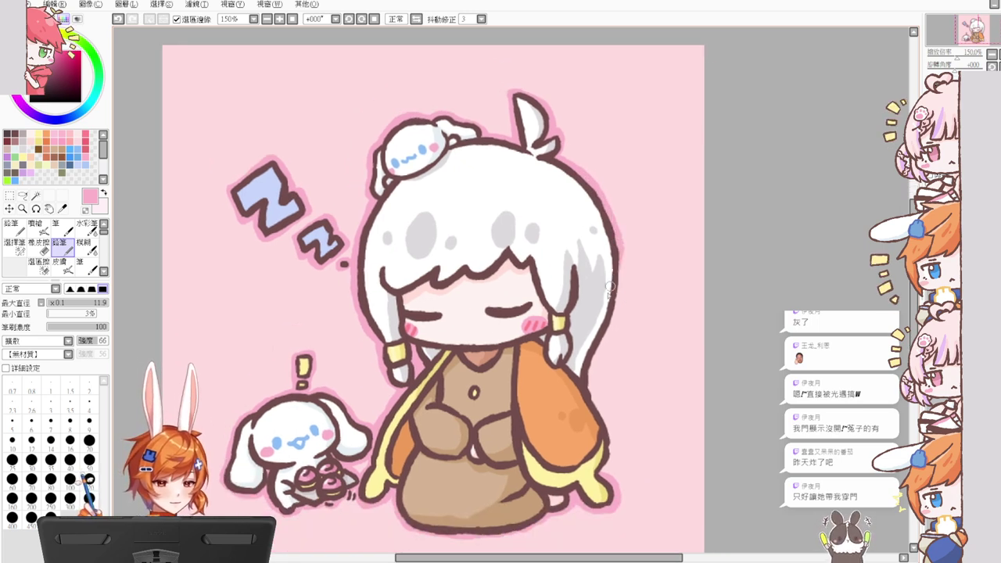
pyautogui.moveTo(619, 246); pyautogui.dragTo(605, 337)
pyautogui.moveTo(621, 287)
pyautogui.mouseDown()
pyautogui.moveTo(590, 373)
pyautogui.moveTo(591, 408)
pyautogui.moveTo(597, 367)
pyautogui.moveTo(598, 418)
pyautogui.moveTo(611, 444)
pyautogui.moveTo(588, 475)
pyautogui.mouseUp()
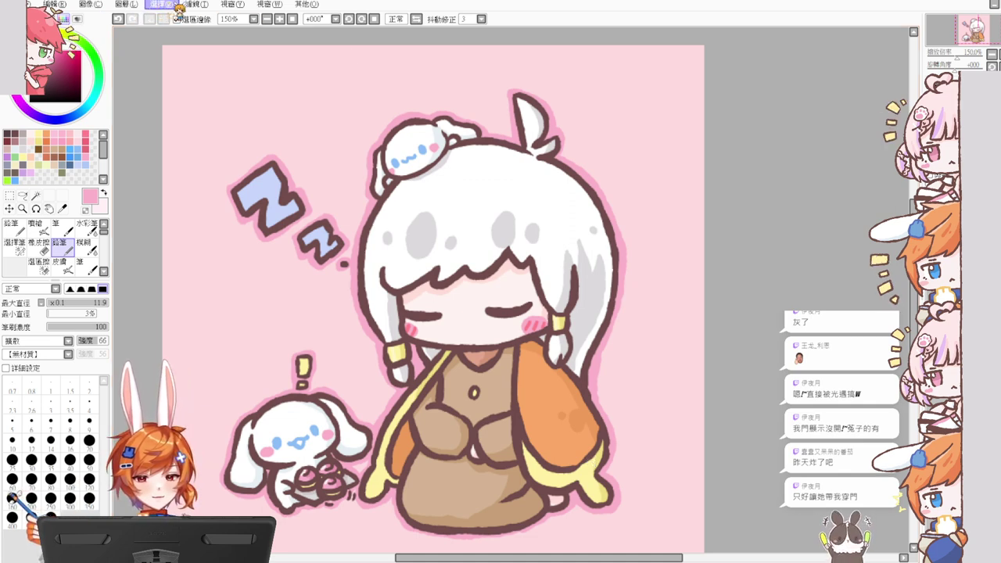
# Step: Recolor the whole traced border to white with a color-adjustment filter
pyautogui.click(207, 5)
pyautogui.click(212, 32)
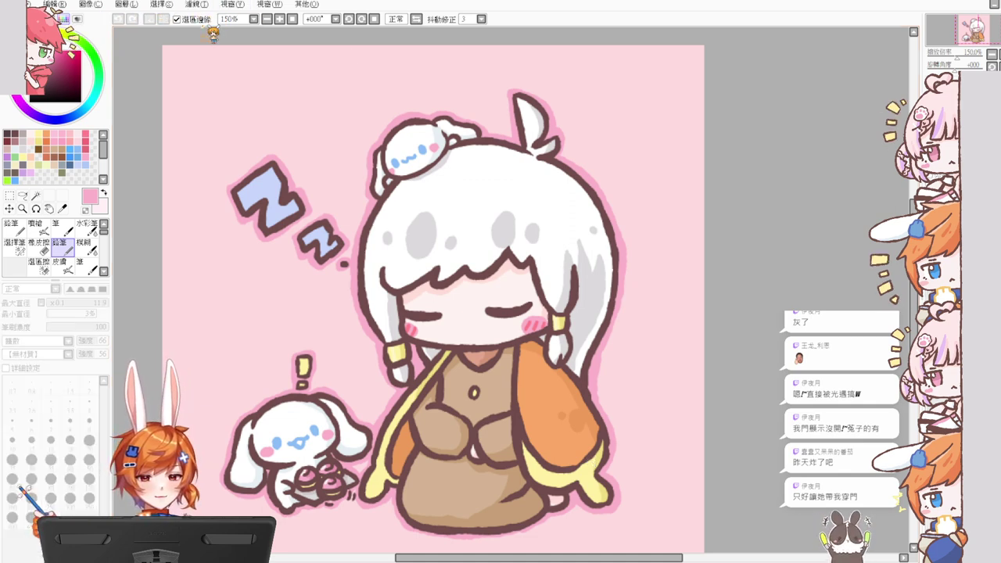
pyautogui.moveTo(858, 207); pyautogui.dragTo(728, 221)
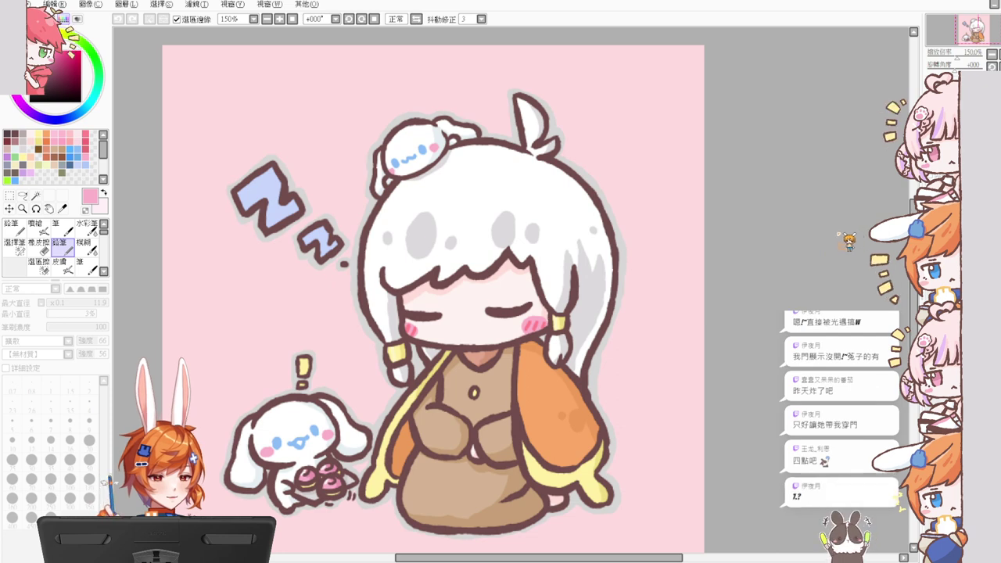
pyautogui.moveTo(847, 240); pyautogui.dragTo(891, 242)
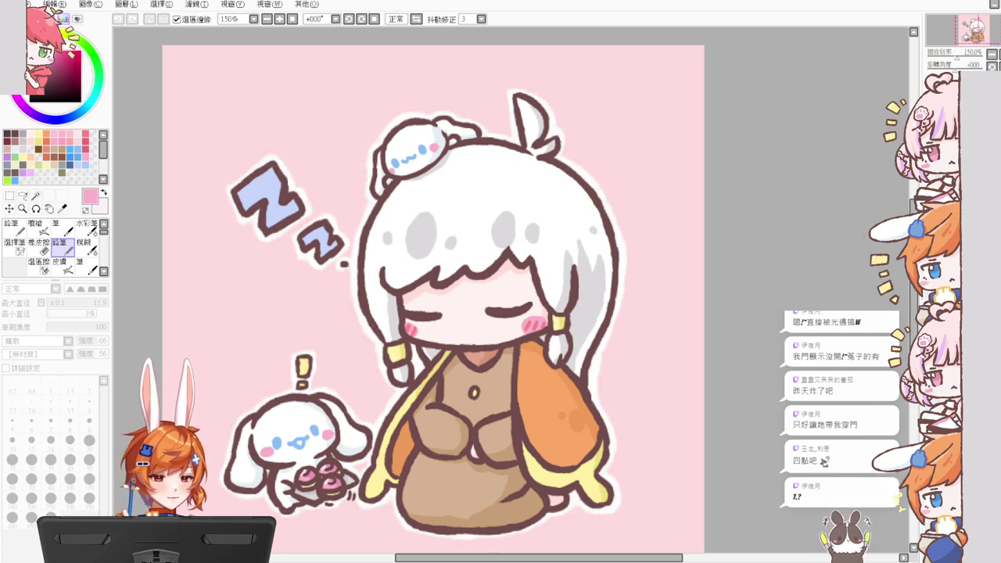
pyautogui.click(850, 258)
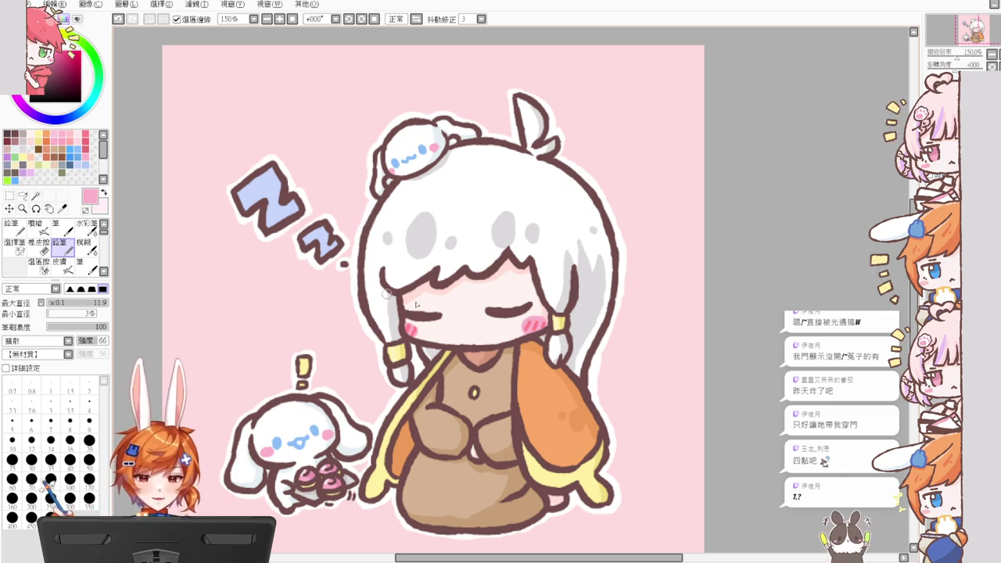
# Step: Sample the border's white and dab small dots on the background beside the cloak, below the Z letters and near the seated plush
pyautogui.hotkey('ctrl', 'z')
pyautogui.keyDown('alt'); pyautogui.click(618, 366); pyautogui.keyUp('alt')
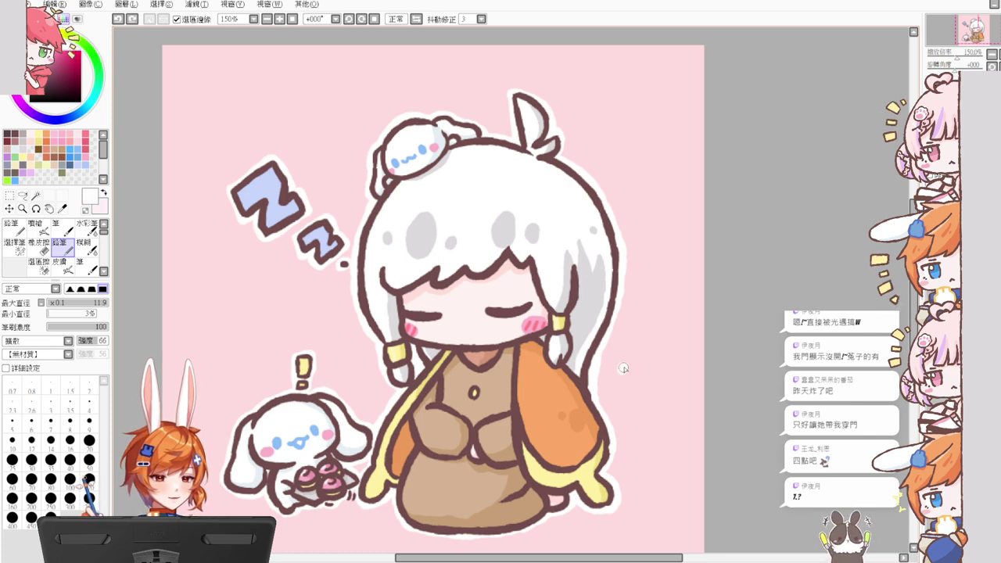
pyautogui.click(624, 367)
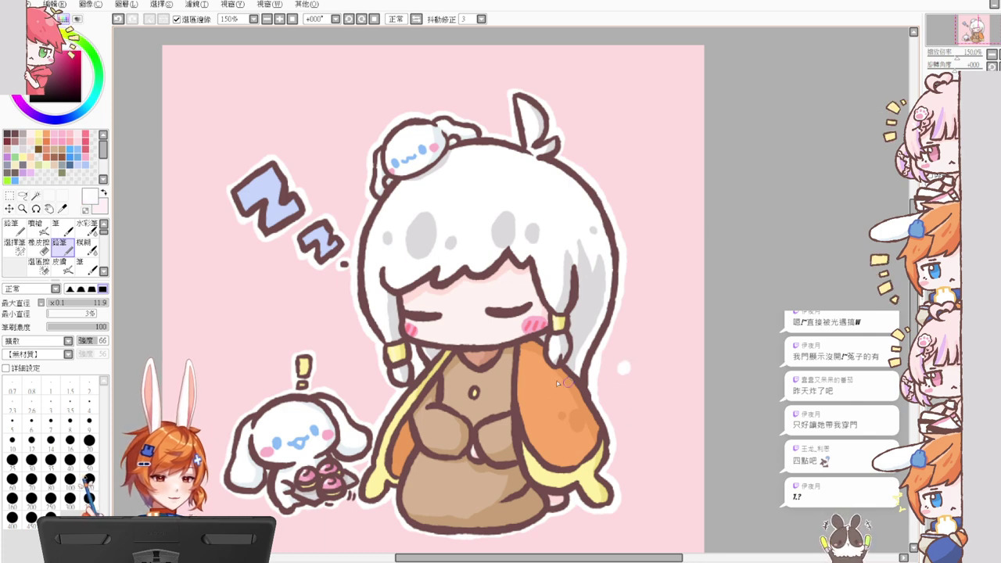
pyautogui.click(309, 308)
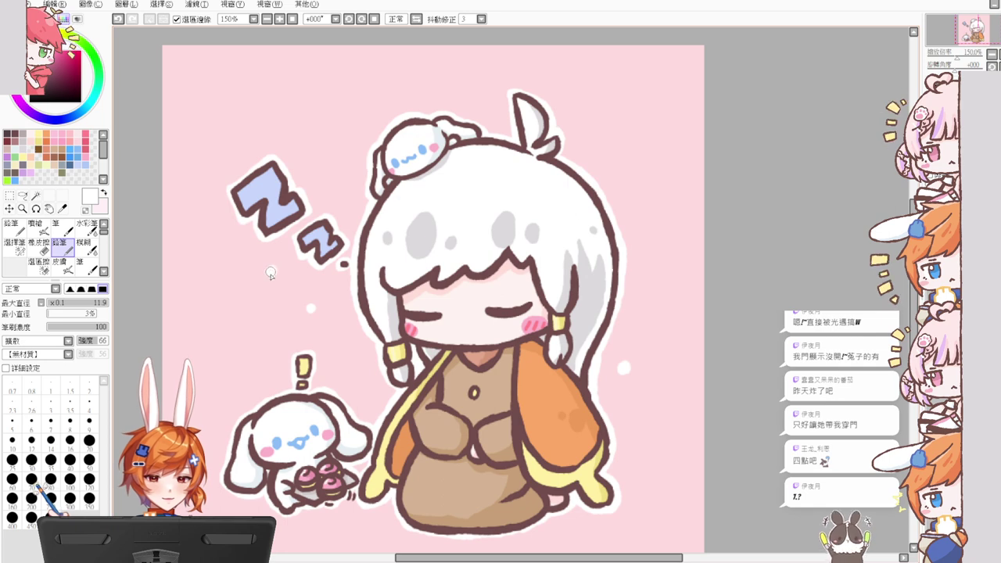
pyautogui.click(271, 273)
pyautogui.click(275, 307)
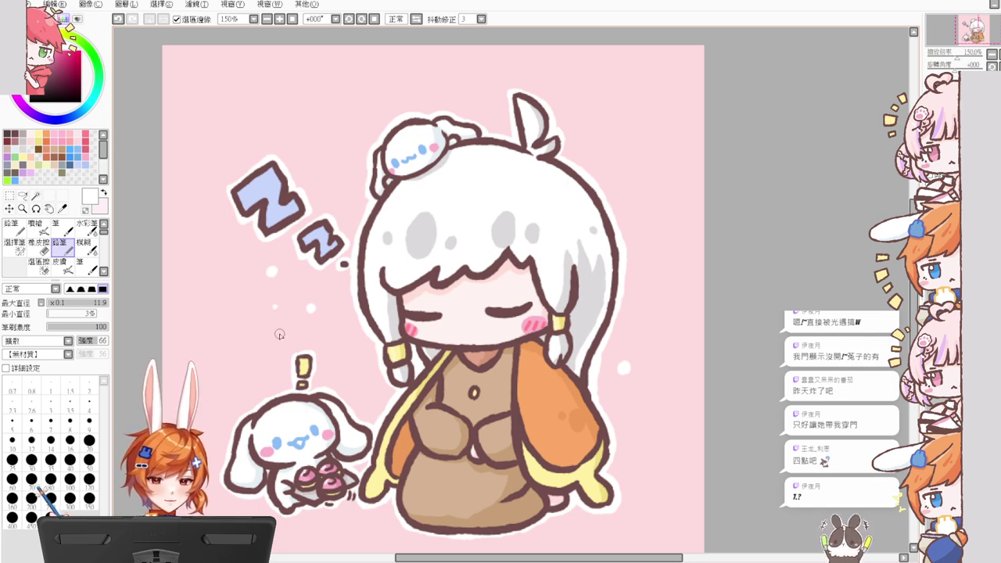
pyautogui.click(226, 389)
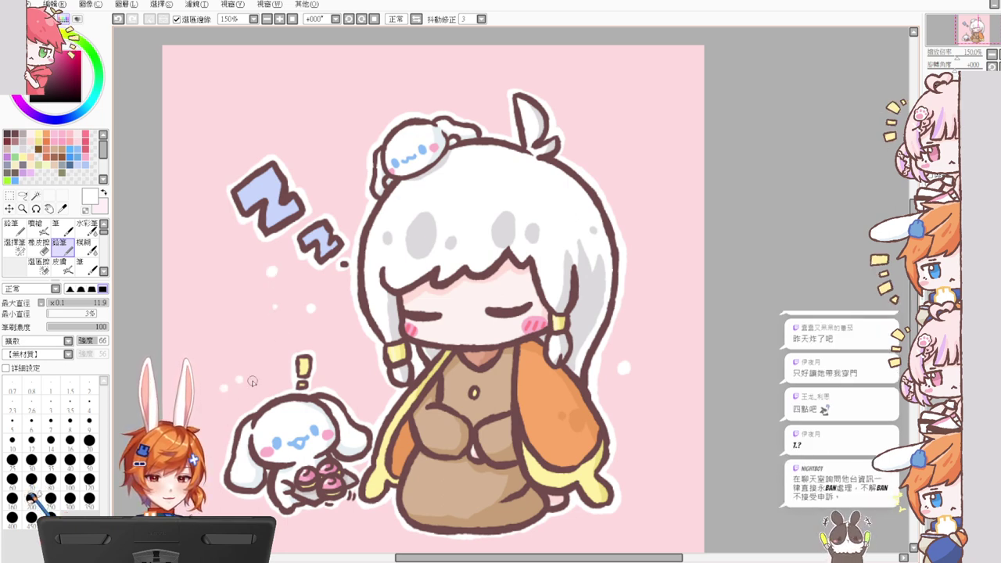
pyautogui.hotkey('ctrl', 'z')
# Step: Enlarge the pencil to 12.2 and dab more white dots on the background beside the hair and near the head plush
pyautogui.keyDown('ctrl'); pyautogui.keyDown('alt'); pyautogui.click(639, 165); pyautogui.keyUp('alt'); pyautogui.keyUp('ctrl')
pyautogui.moveTo(638, 164); pyautogui.dragTo(646, 170)
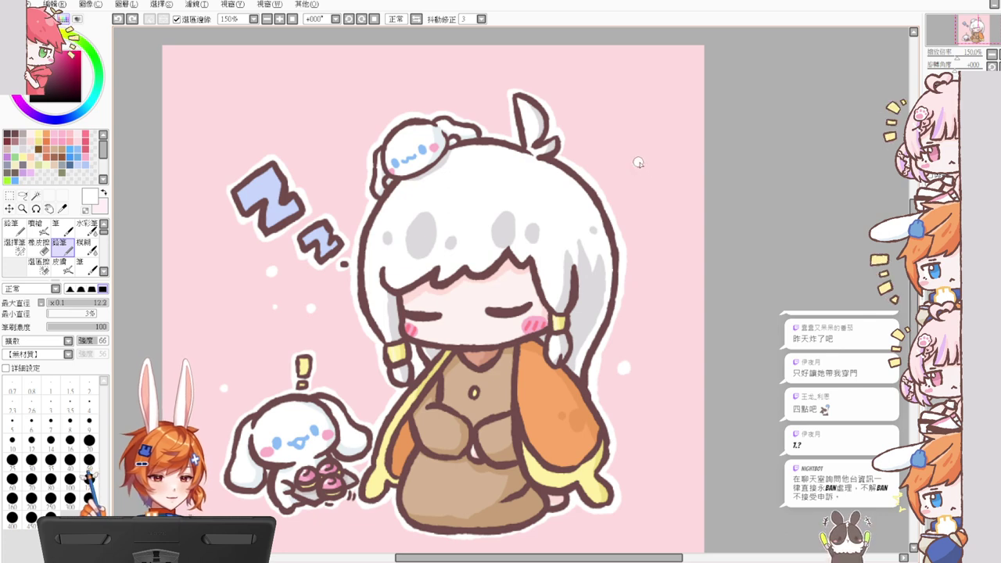
pyautogui.click(637, 163)
pyautogui.click(335, 123)
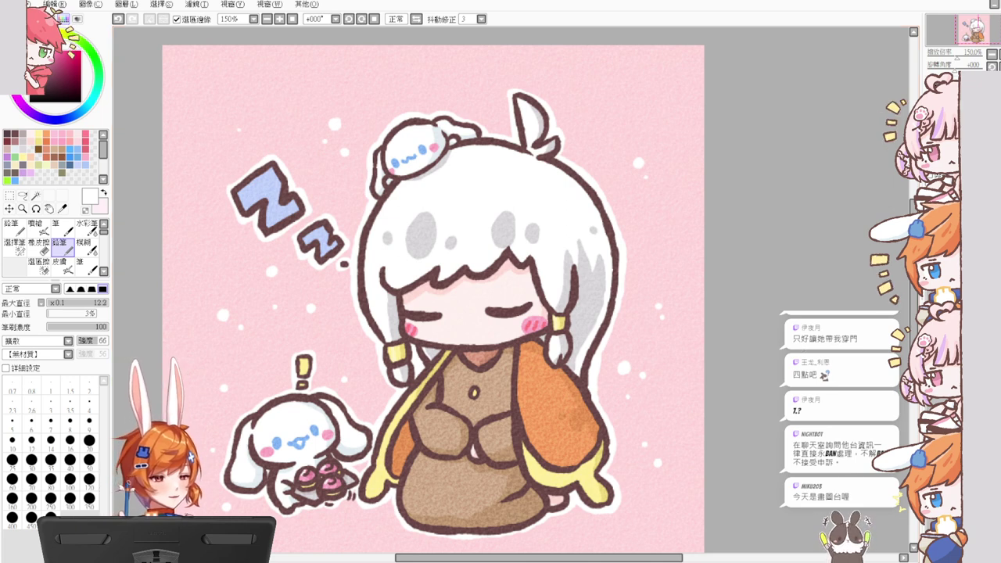
# Step: Choose the dark brown outline color and reduce the pencil size to 2.1 for fine lettering
pyautogui.click(14, 134)
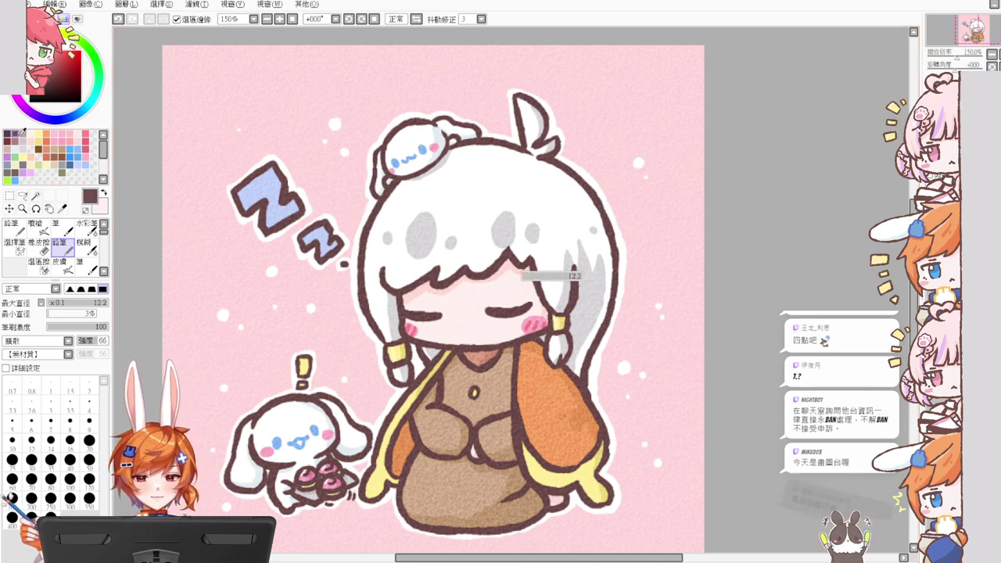
pyautogui.moveTo(579, 443); pyautogui.dragTo(547, 445)
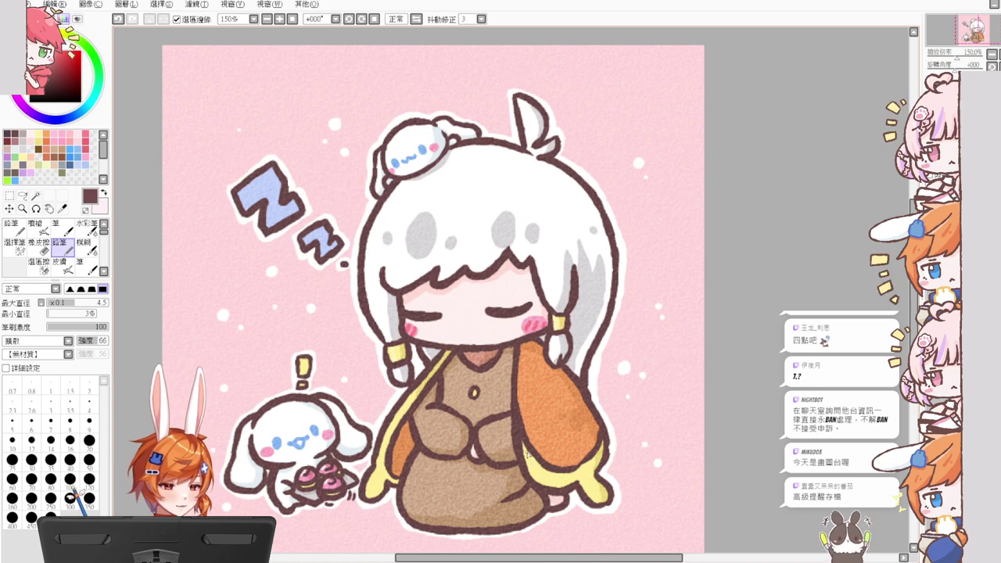
pyautogui.scroll(-3, 571, 437)
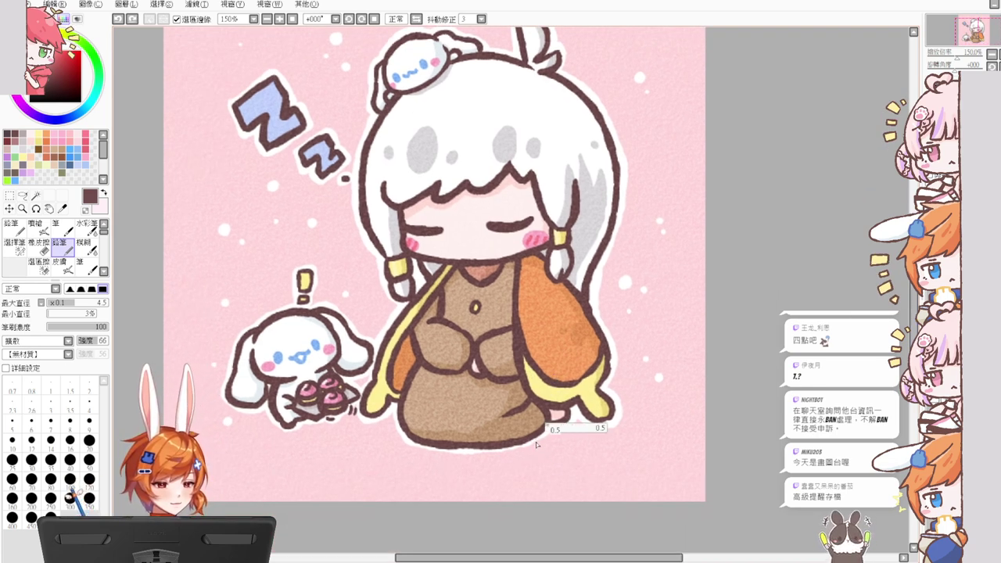
pyautogui.press('[')
pyautogui.press('[')
pyautogui.press('[')
pyautogui.press('[')
pyautogui.press('[')
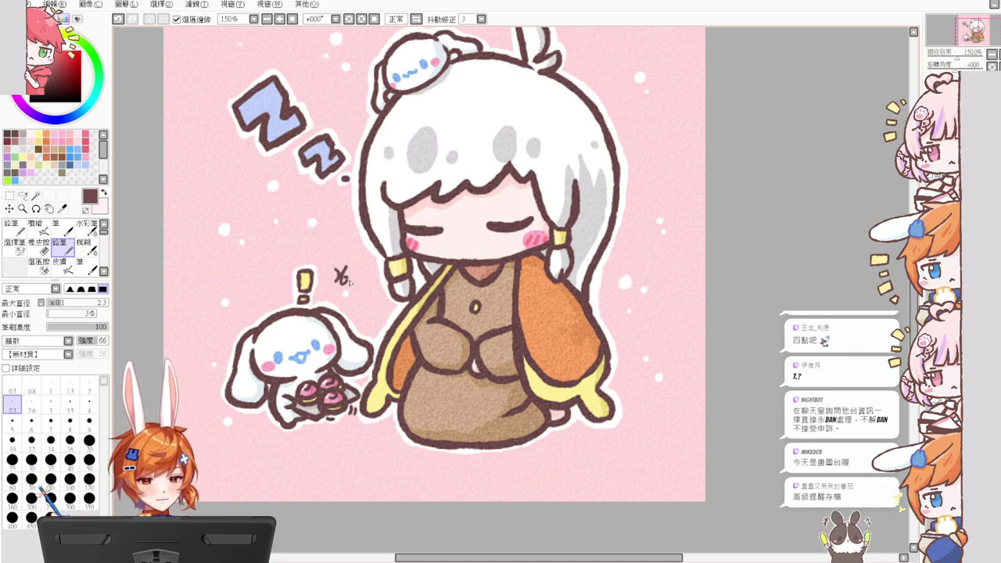
pyautogui.press('[')
pyautogui.moveTo(332, 267)
pyautogui.mouseDown()
pyautogui.moveTo(327, 284)
pyautogui.moveTo(342, 285)
pyautogui.mouseUp()
pyautogui.hotkey('ctrl', 'z')
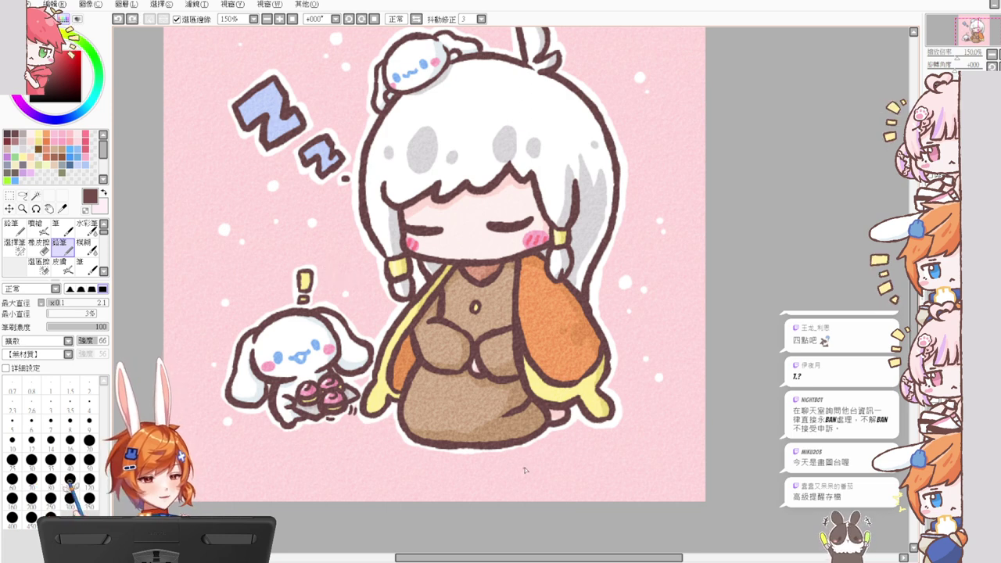
pyautogui.moveTo(525, 469); pyautogui.dragTo(529, 467)
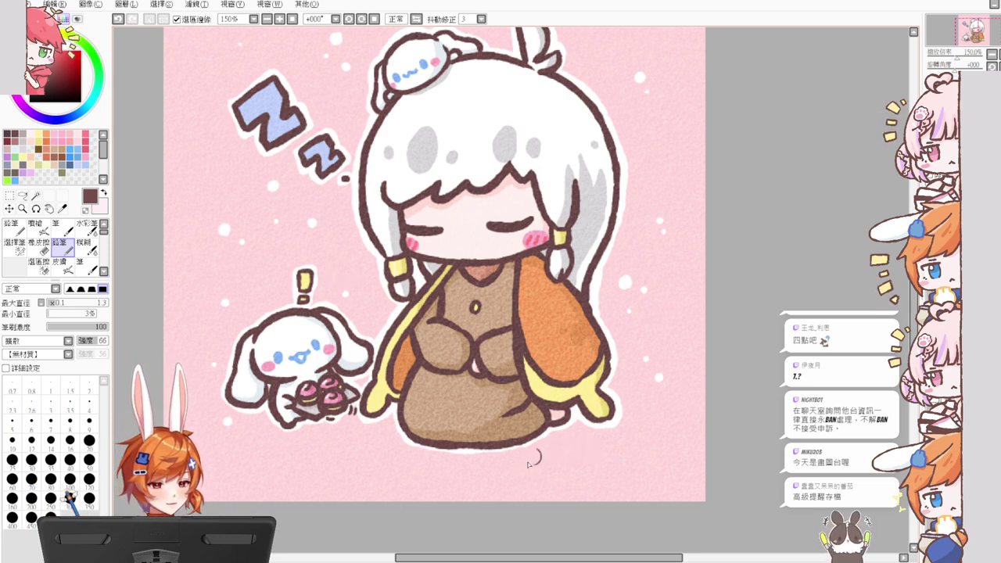
pyautogui.hotkey('ctrl', 'z')
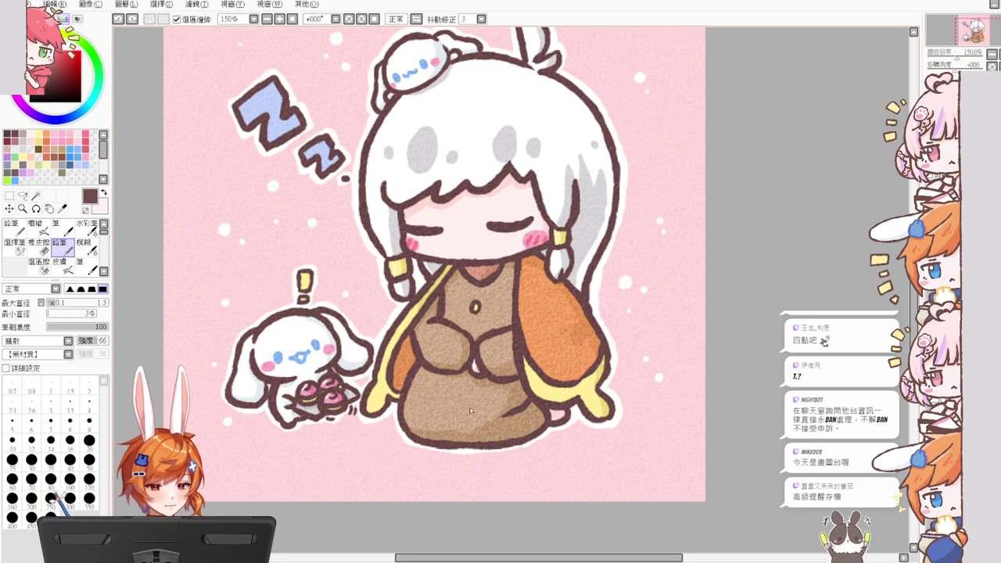
# Step: Write a small handwritten signature in dark brown on the robe's skirt with the pencil at size 1.3
pyautogui.moveTo(463, 410); pyautogui.dragTo(471, 403)
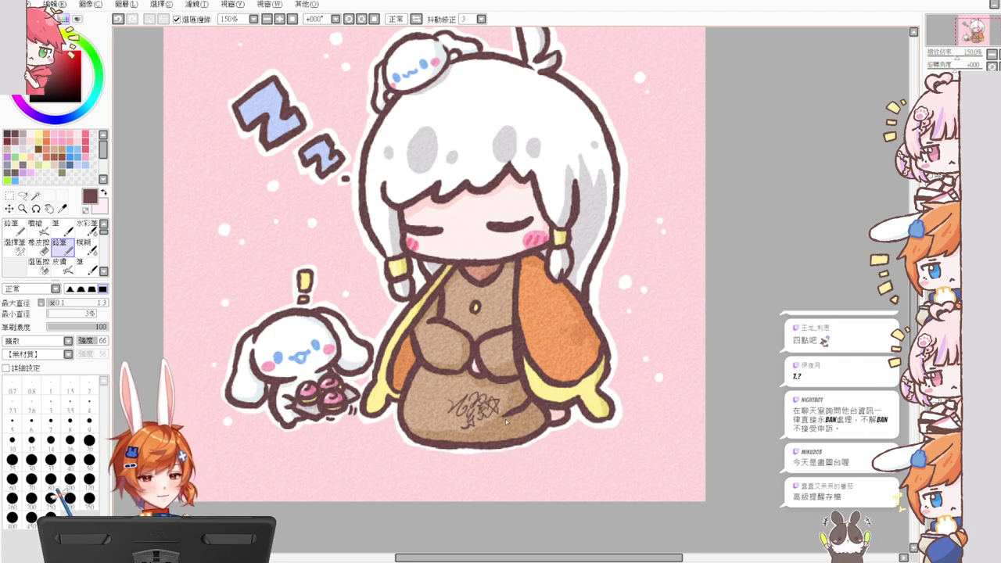
pyautogui.moveTo(490, 410); pyautogui.dragTo(580, 355)
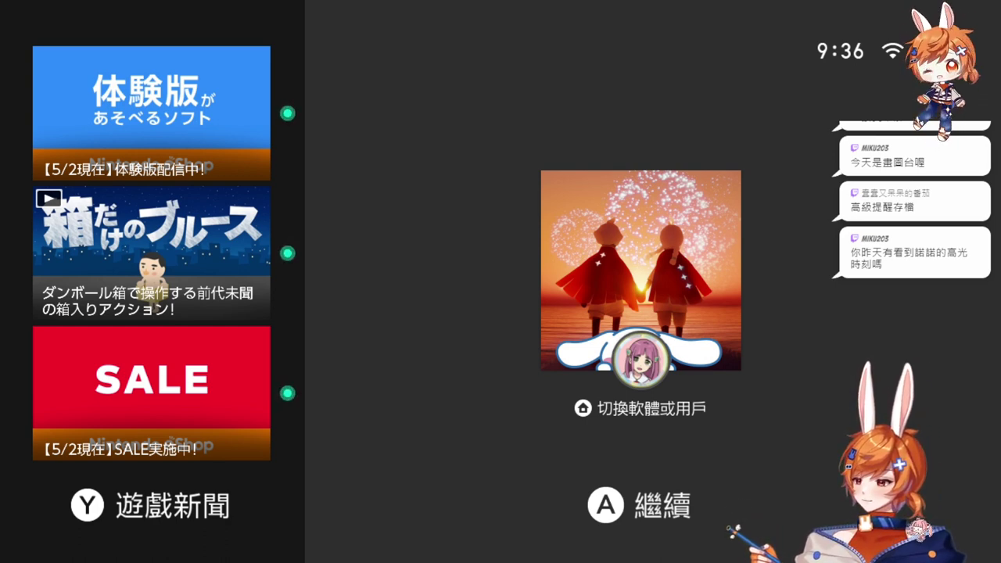
pyautogui.press('a')
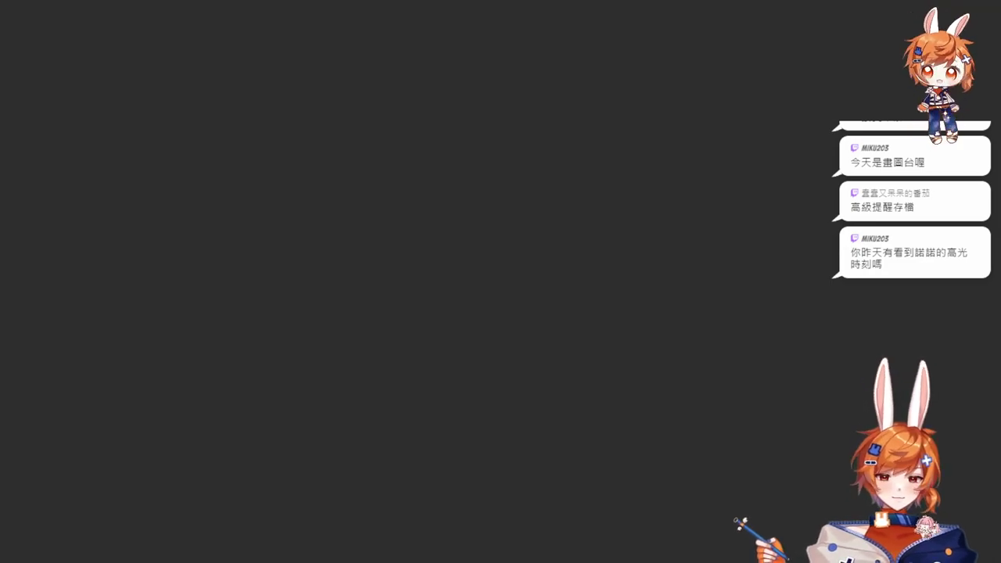
pyautogui.press('Right')
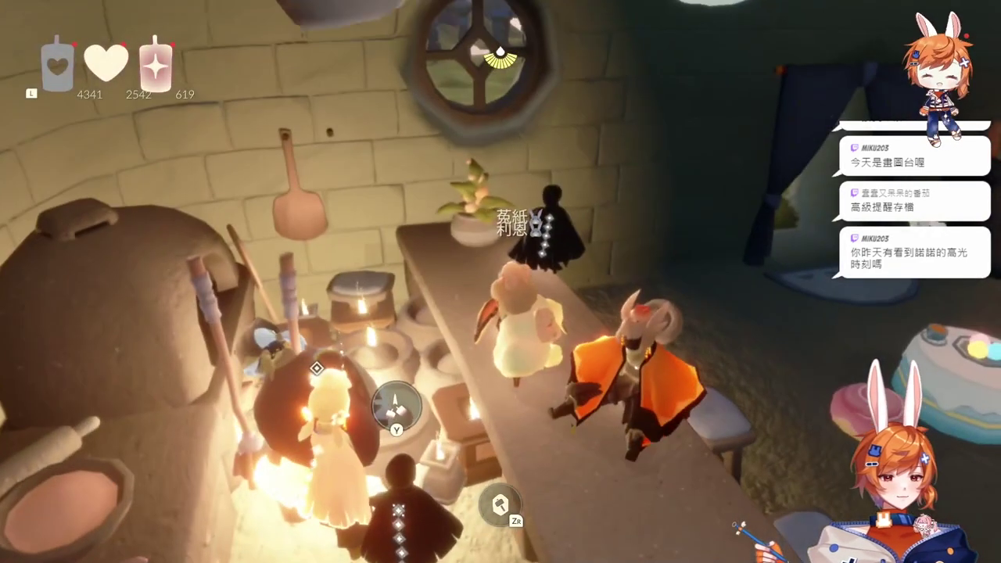
pyautogui.press('Right')
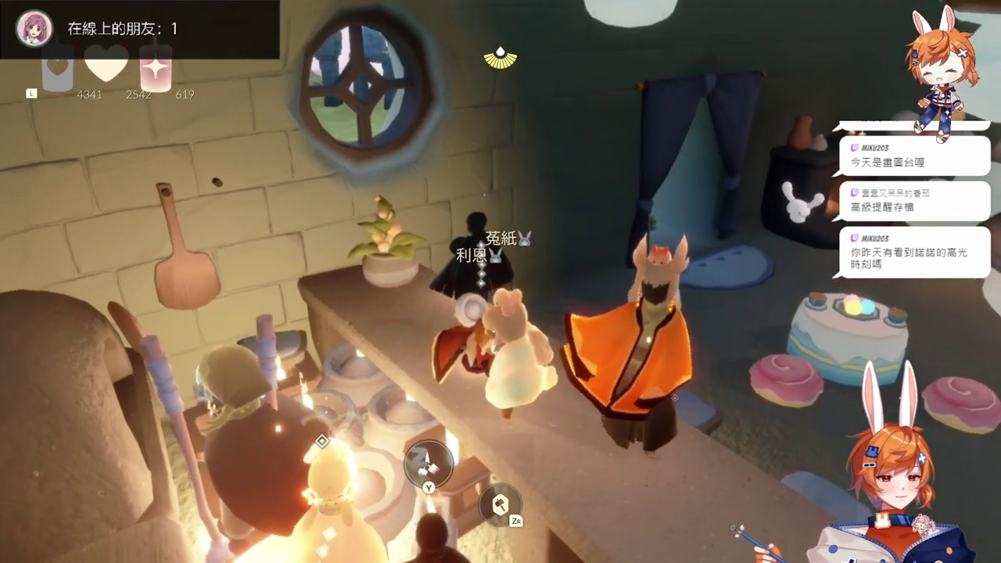
pyautogui.press('Right')
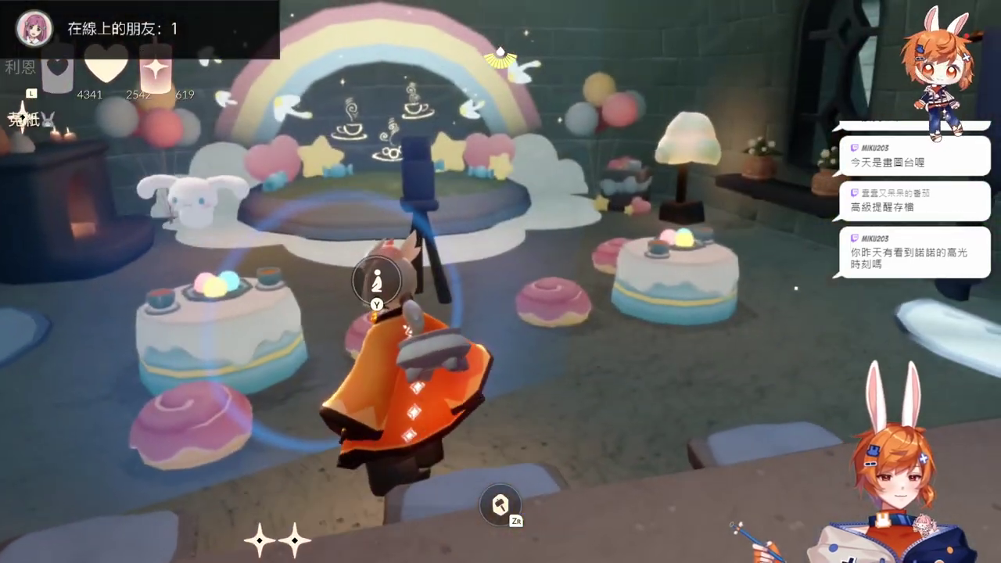
pyautogui.press('Left')
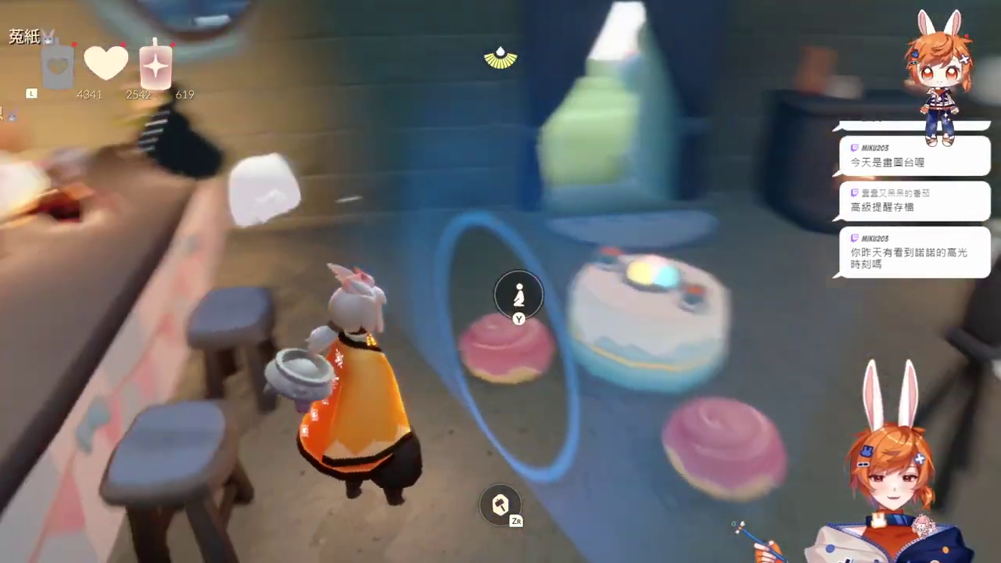
pyautogui.press('Left')
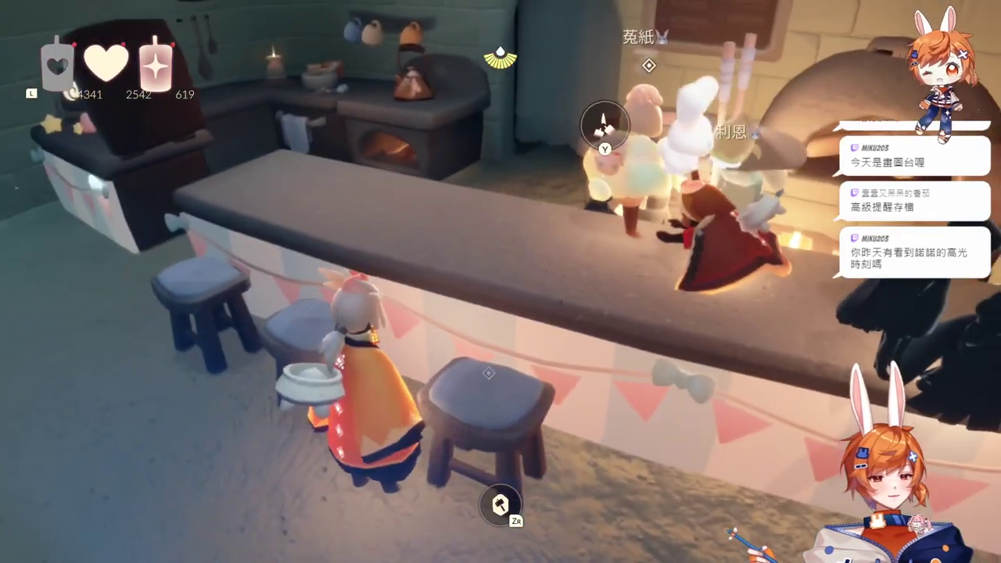
pyautogui.press('Right')
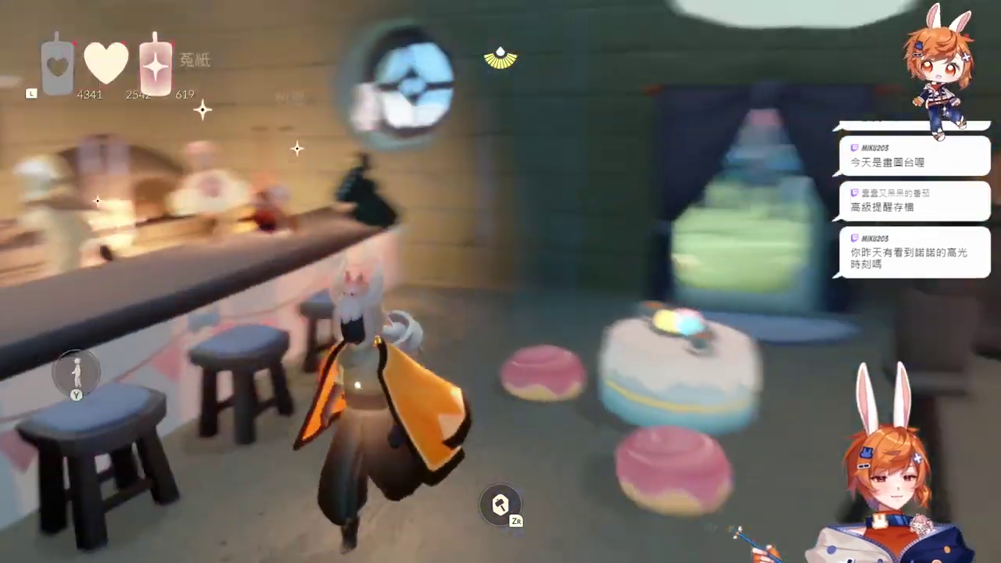
pyautogui.press('Left')
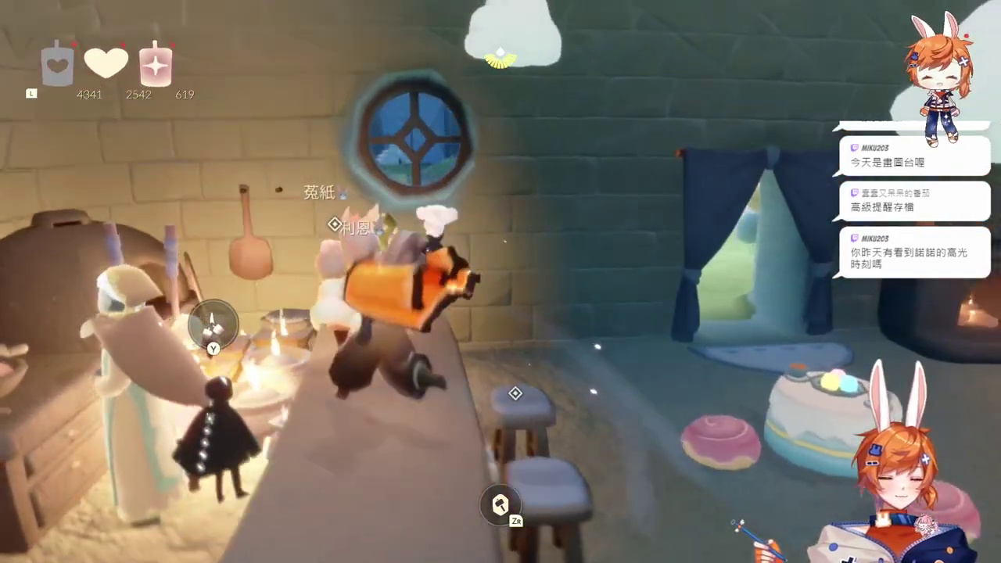
pyautogui.press('Left')
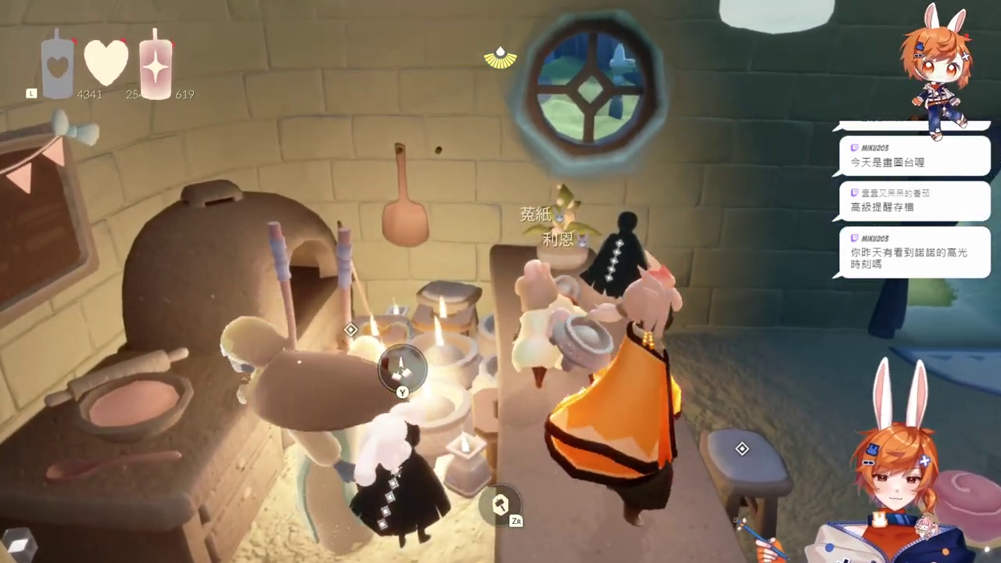
# Step: Return to the console's home screen and close the running game 光·遇
pyautogui.press('Home')
pyautogui.press('x')
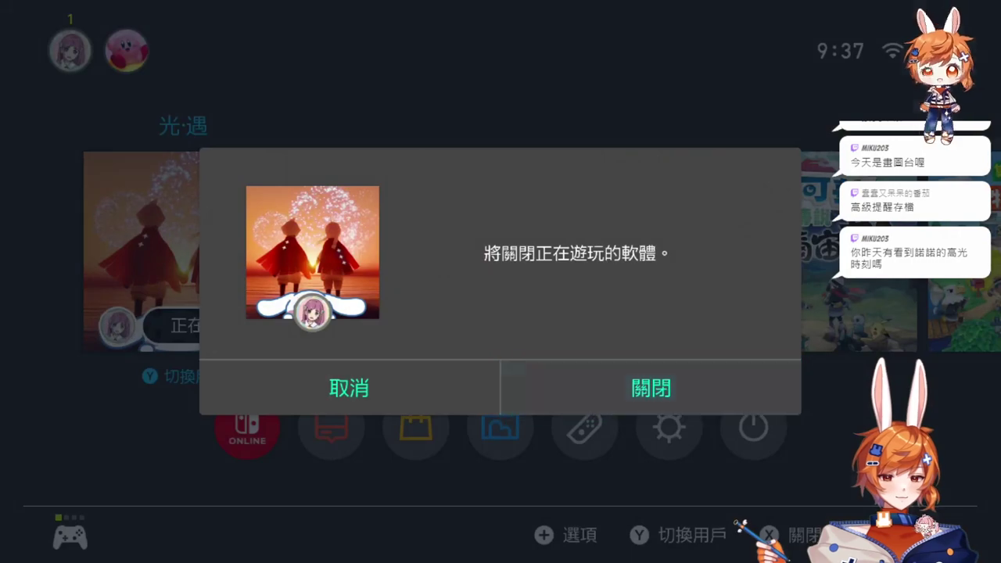
pyautogui.press('a')
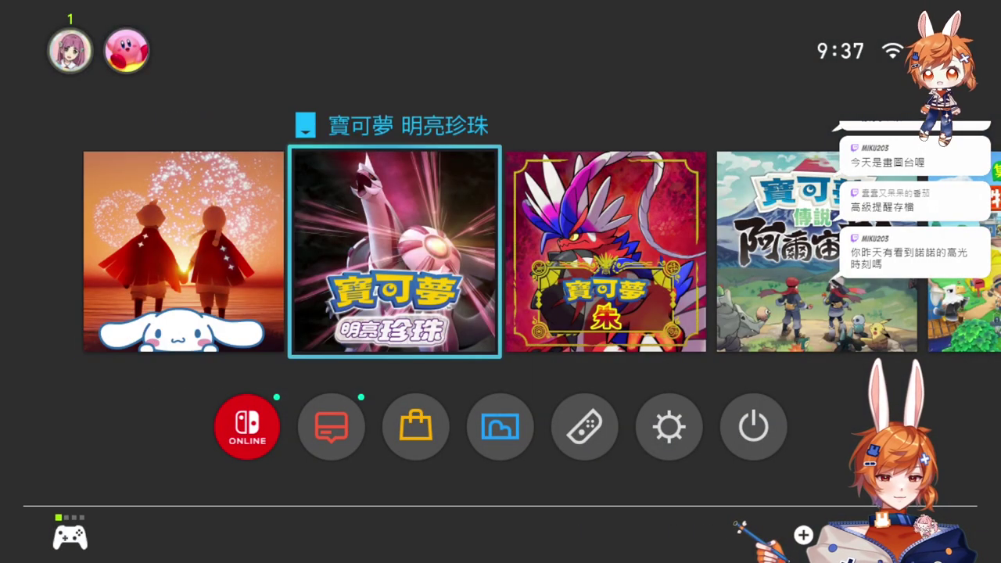